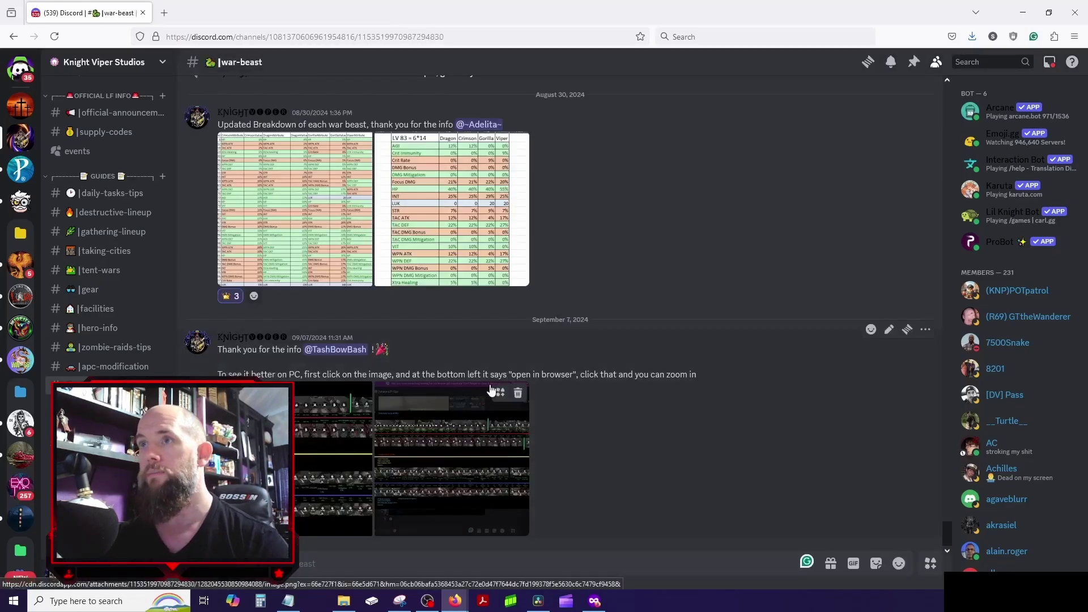
- Look back through the war-beast channel to the August 29 Viper post, enlarge its image and close it
{"action": "scroll", "coordinate": [491, 389], "scroll_direction": "up", "scroll_amount": 10}
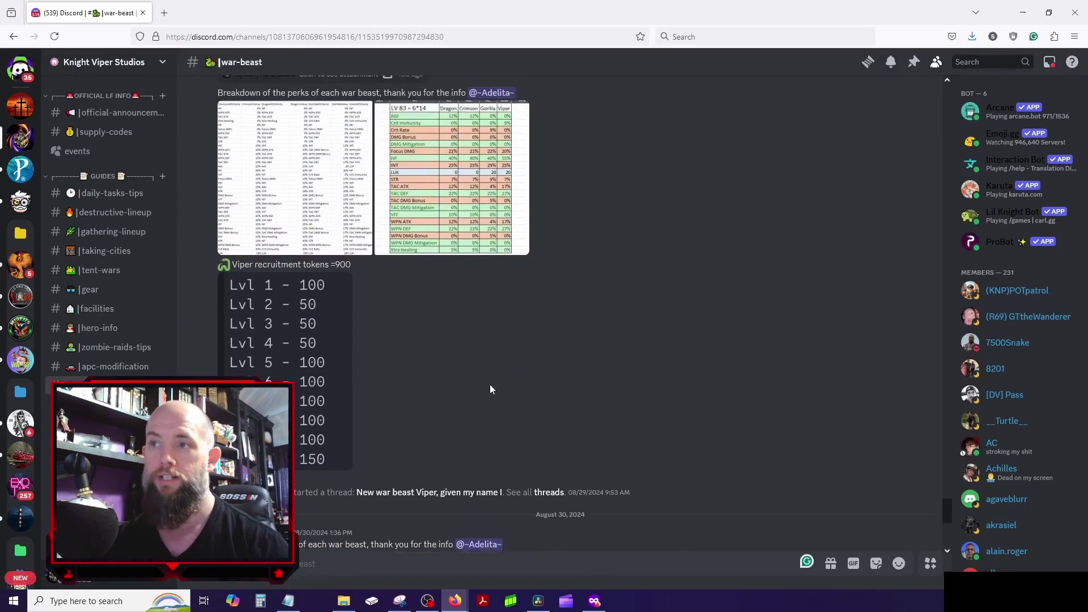
{"action": "scroll", "coordinate": [490, 384], "scroll_direction": "up", "scroll_amount": 5}
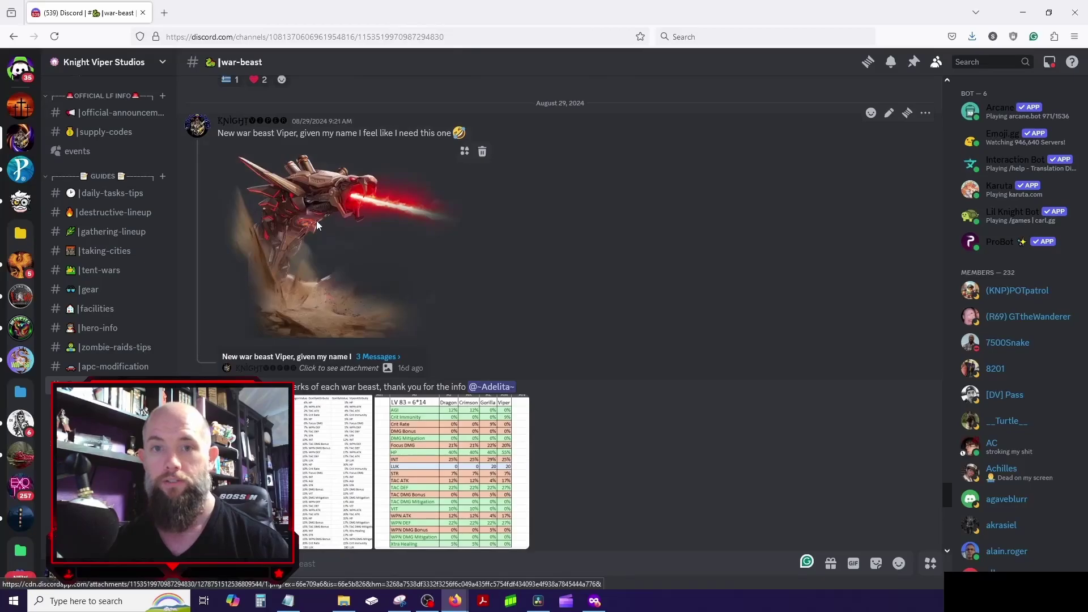
{"action": "left_click", "coordinate": [317, 225]}
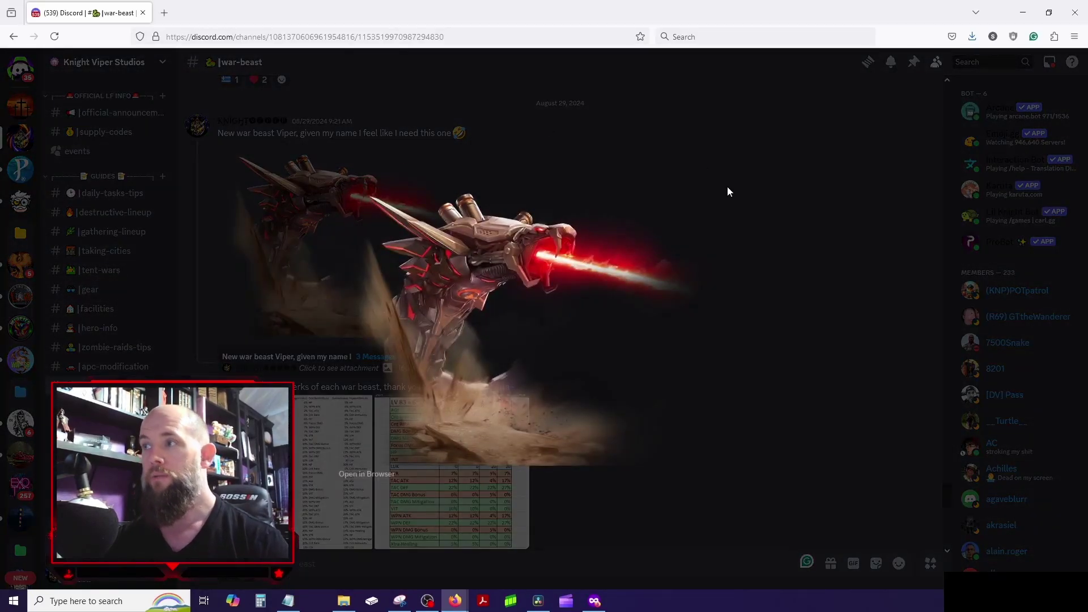
{"action": "left_click", "coordinate": [108, 259]}
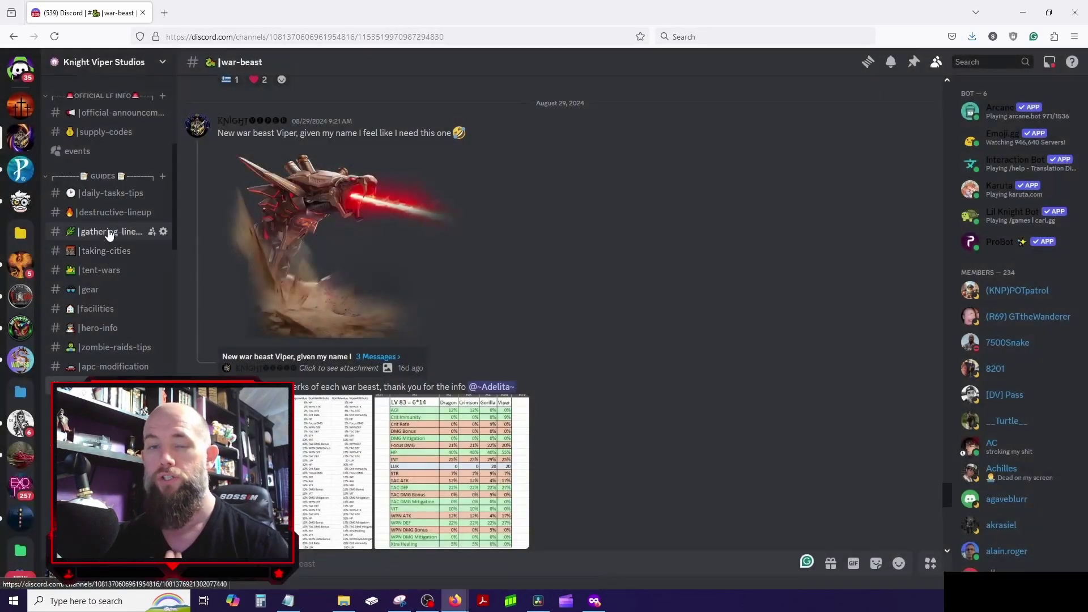
- Open the destructive-lineup channel and read through its destruction heroes, season policy card and faction research tips
{"action": "left_click", "coordinate": [126, 215]}
{"action": "scroll", "coordinate": [525, 454], "scroll_direction": "down", "scroll_amount": 8}
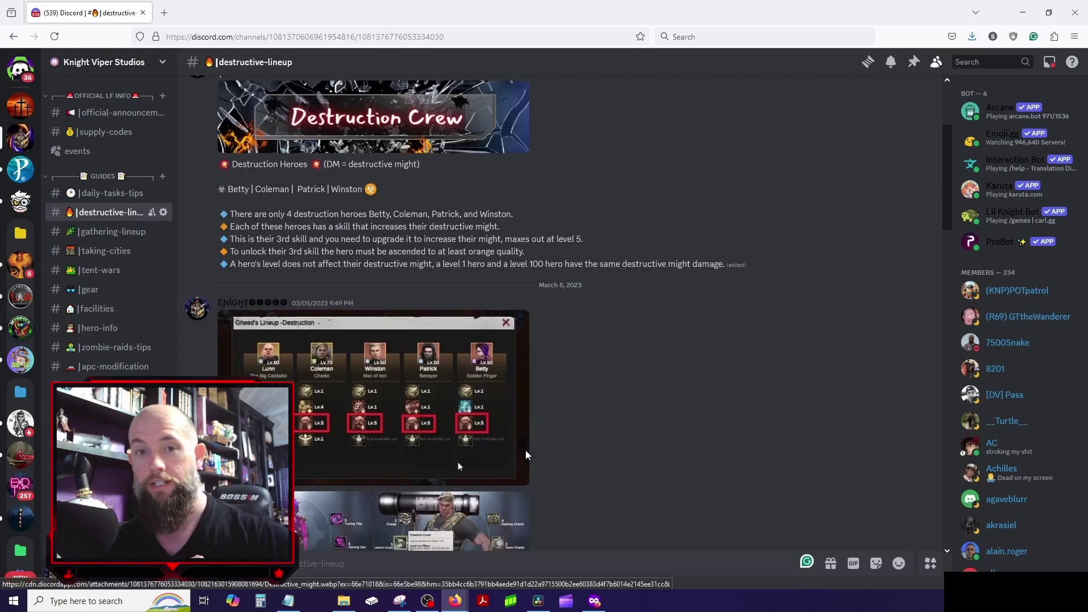
{"action": "scroll", "coordinate": [526, 454], "scroll_direction": "down", "scroll_amount": 6}
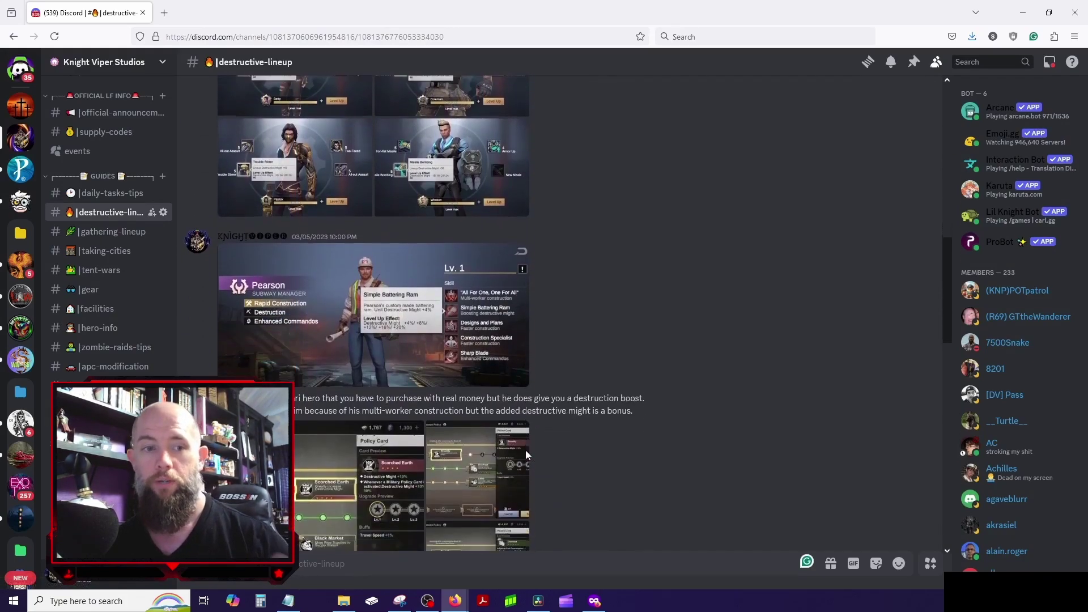
{"action": "scroll", "coordinate": [525, 450], "scroll_direction": "down", "scroll_amount": 4}
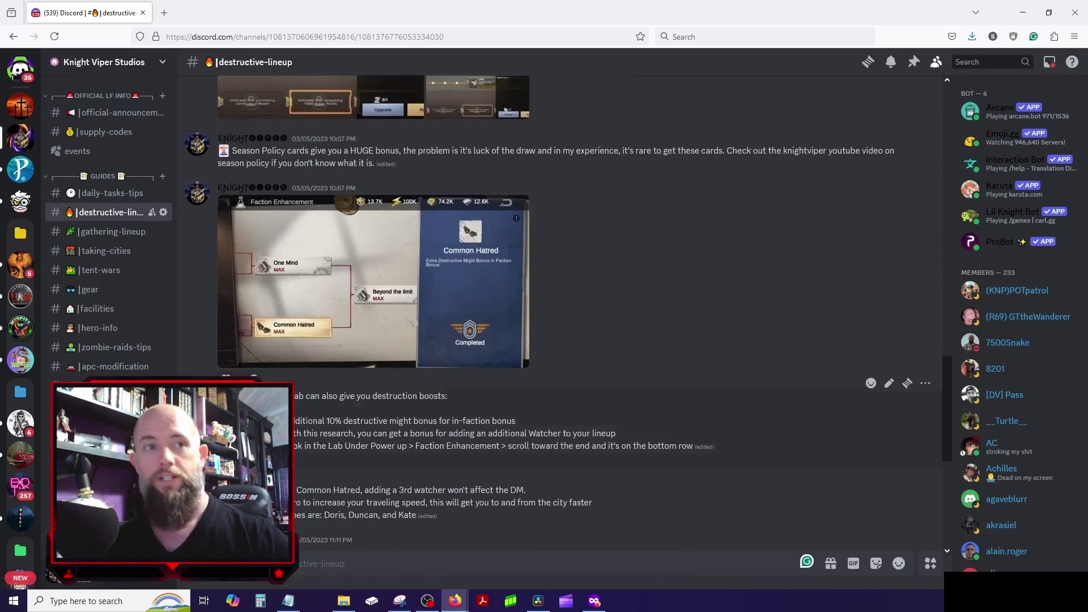
- Open the war-room channel and read back through its guide, from the tutorial videos to the Alliance Duel rewards
{"action": "left_click", "coordinate": [267, 396]}
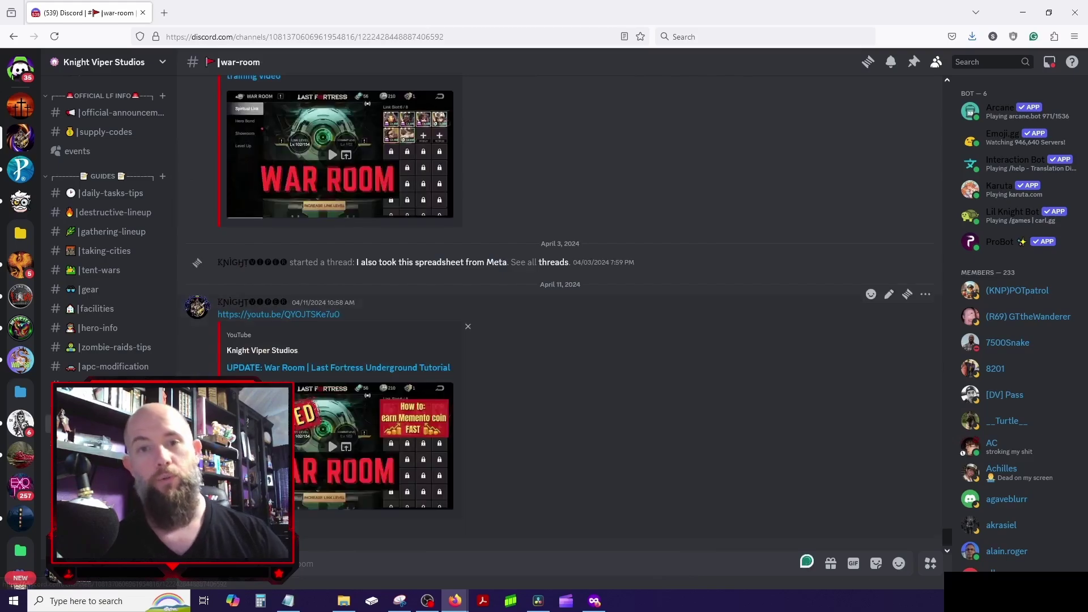
{"action": "scroll", "coordinate": [515, 429], "scroll_direction": "up", "scroll_amount": 10}
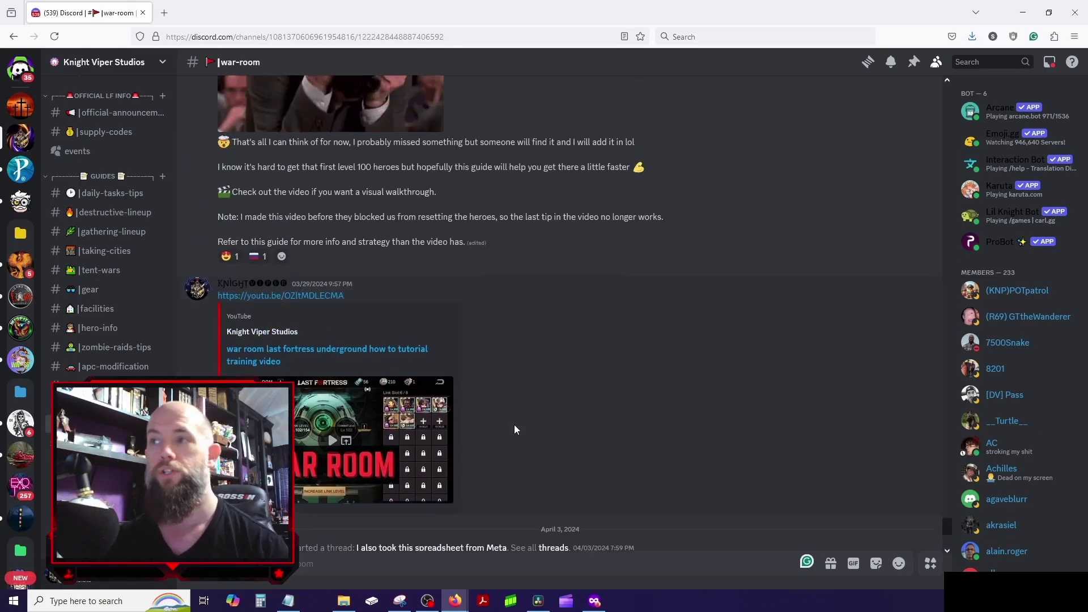
{"action": "scroll", "coordinate": [515, 430], "scroll_direction": "up", "scroll_amount": 8}
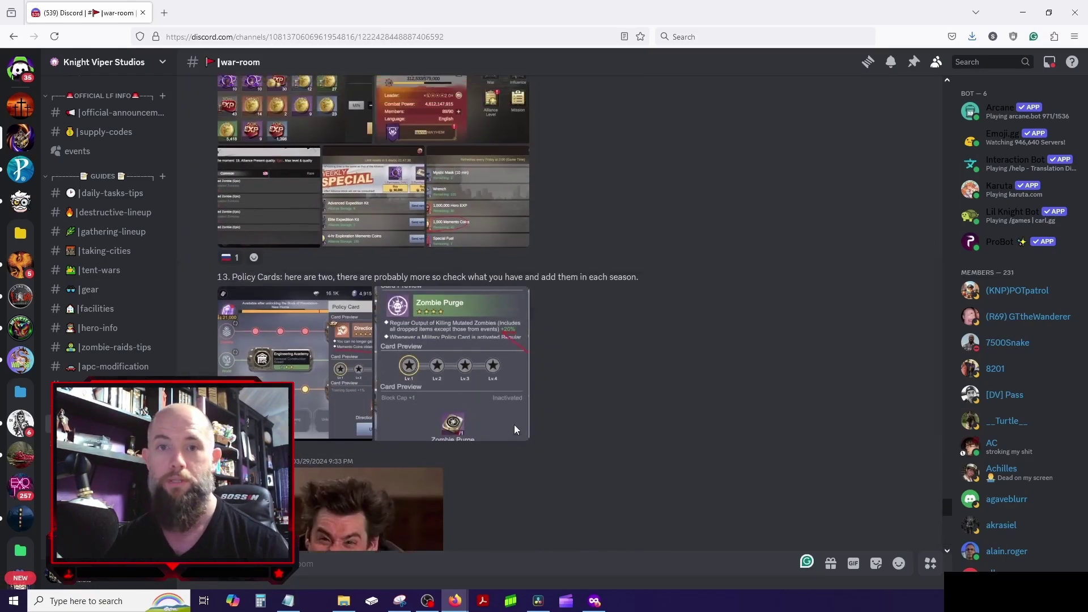
{"action": "scroll", "coordinate": [515, 429], "scroll_direction": "up", "scroll_amount": 8}
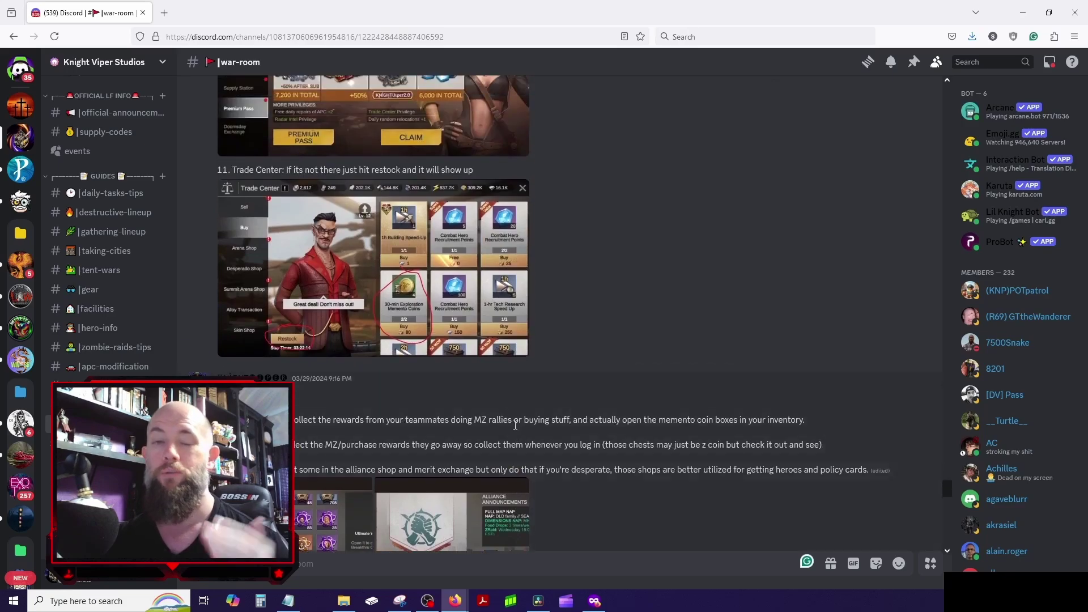
{"action": "scroll", "coordinate": [514, 430], "scroll_direction": "up", "scroll_amount": 10}
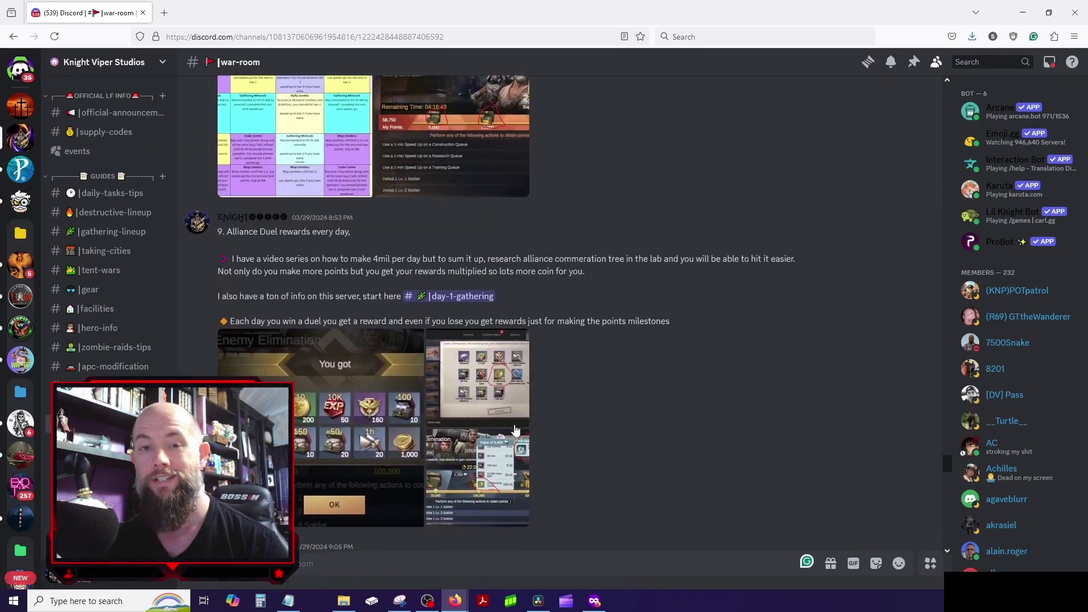
- Enlarge the Personal Arms Race Schedule image in the war-room guide, close it and view the ore mining tips above
{"action": "left_click", "coordinate": [318, 335]}
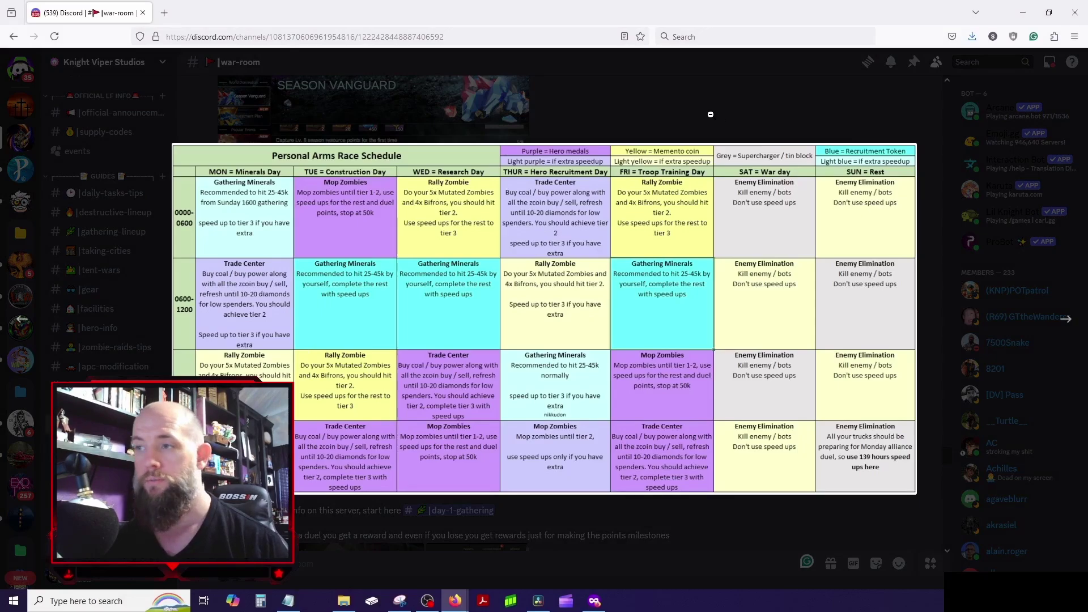
{"action": "left_click", "coordinate": [710, 115]}
{"action": "scroll", "coordinate": [554, 369], "scroll_direction": "up", "scroll_amount": 5}
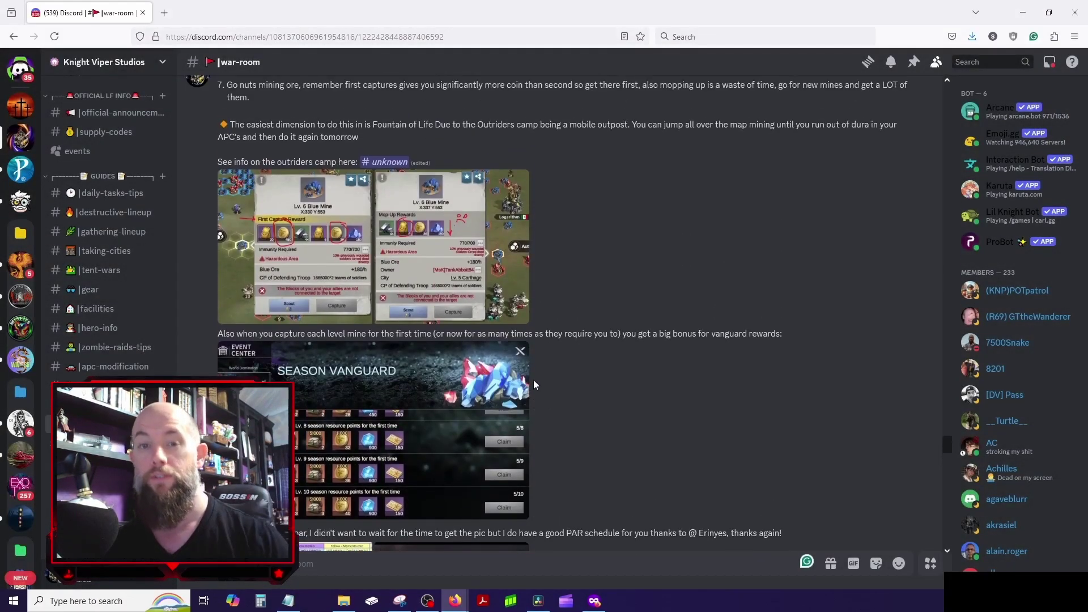
- Open the apc-modification channel and read back through its guide on APC parts, repair components and unlockable APCs
{"action": "left_click", "coordinate": [112, 370]}
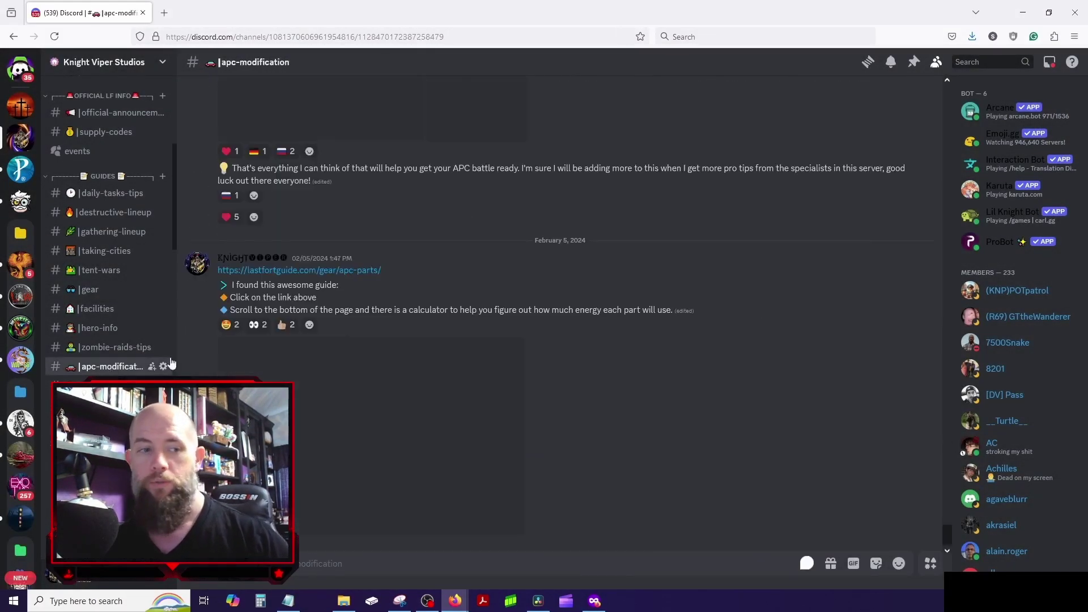
{"action": "scroll", "coordinate": [655, 451], "scroll_direction": "up", "scroll_amount": 7}
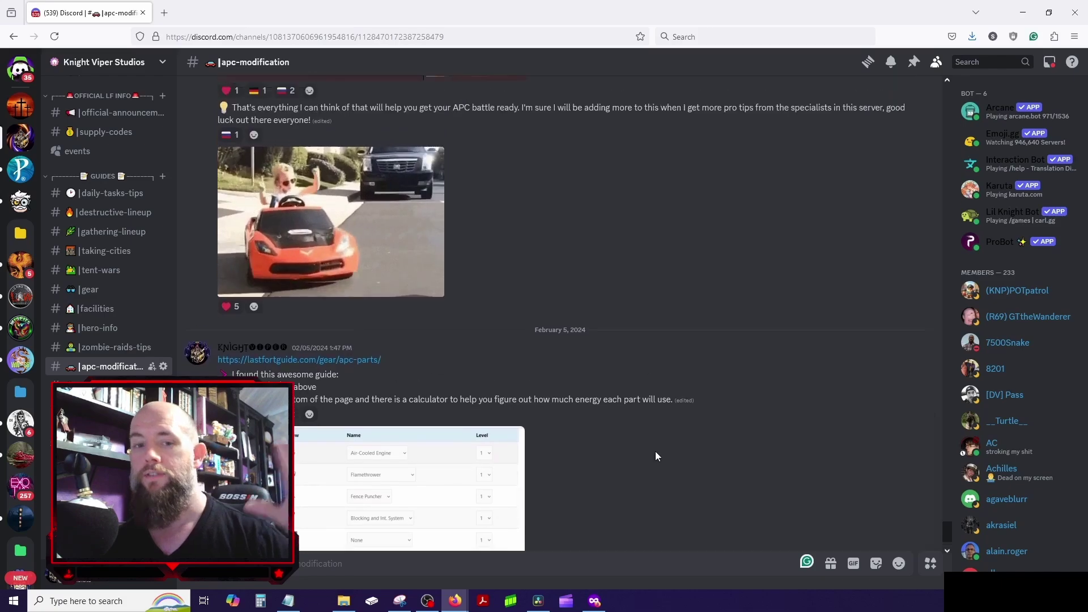
{"action": "scroll", "coordinate": [655, 451], "scroll_direction": "up", "scroll_amount": 8}
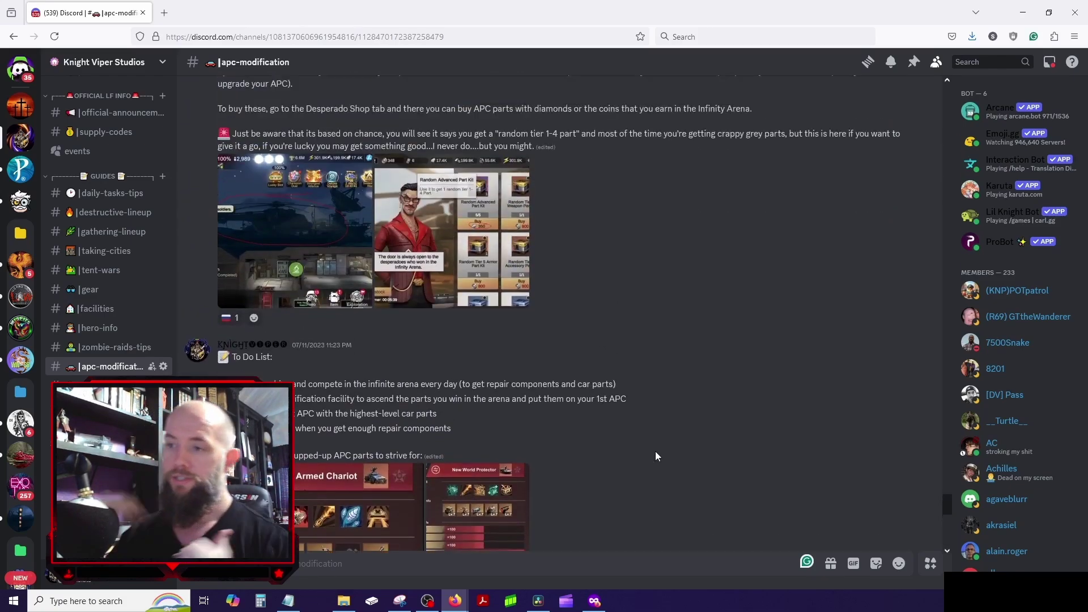
{"action": "scroll", "coordinate": [655, 452], "scroll_direction": "up", "scroll_amount": 8}
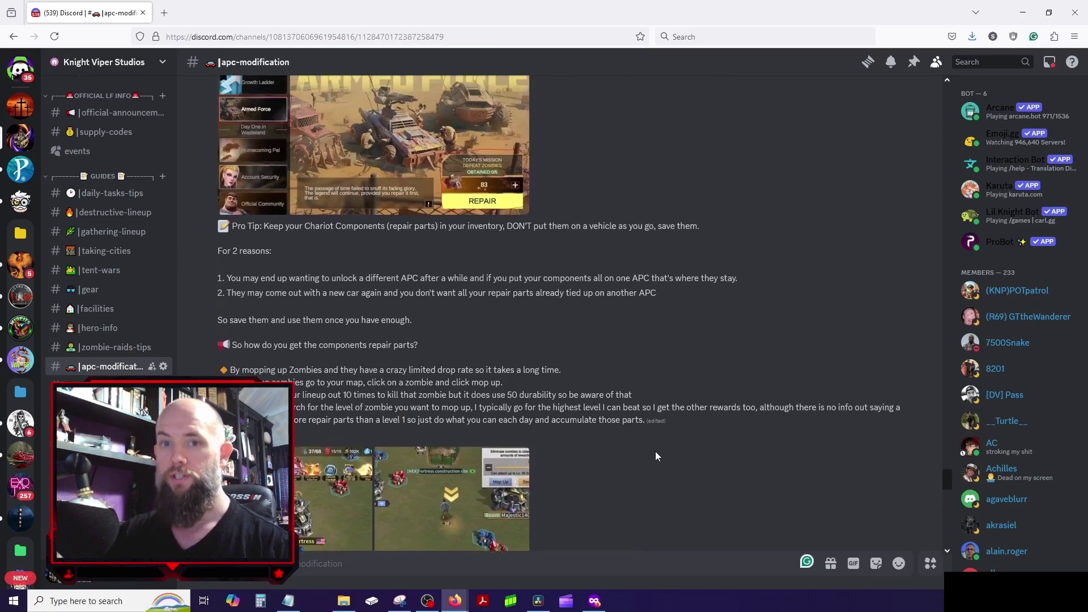
{"action": "scroll", "coordinate": [655, 451], "scroll_direction": "up", "scroll_amount": 10}
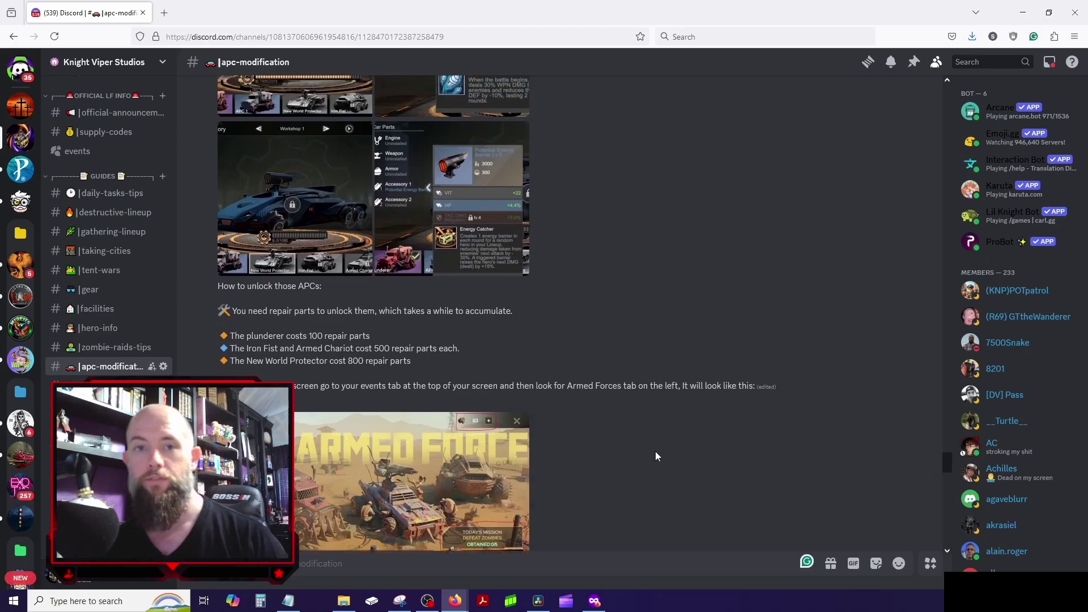
{"action": "scroll", "coordinate": [655, 451], "scroll_direction": "up", "scroll_amount": 6}
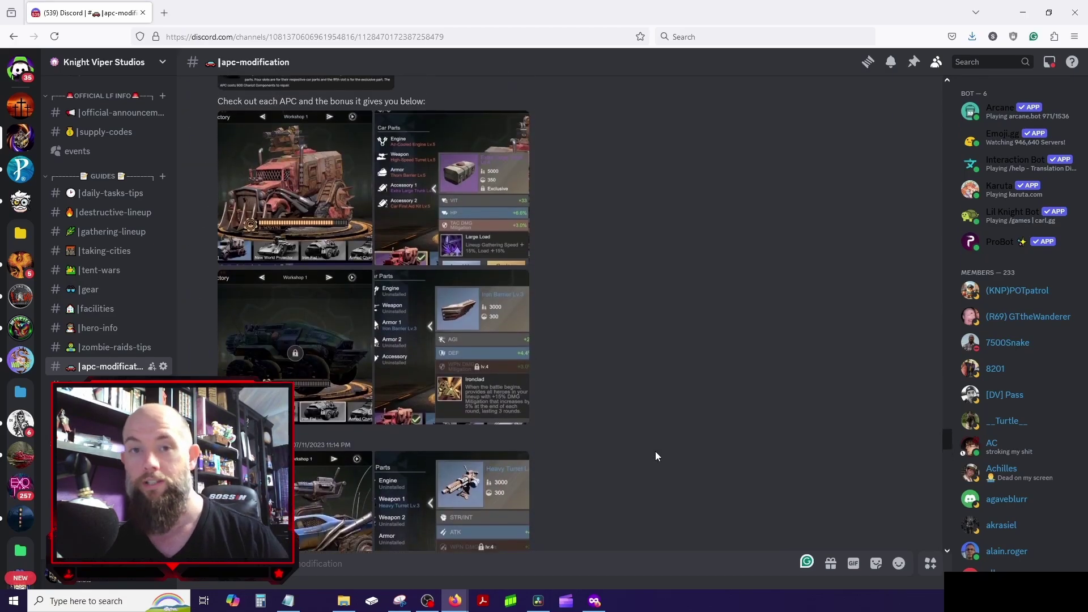
{"action": "scroll", "coordinate": [619, 437], "scroll_direction": "up", "scroll_amount": 6}
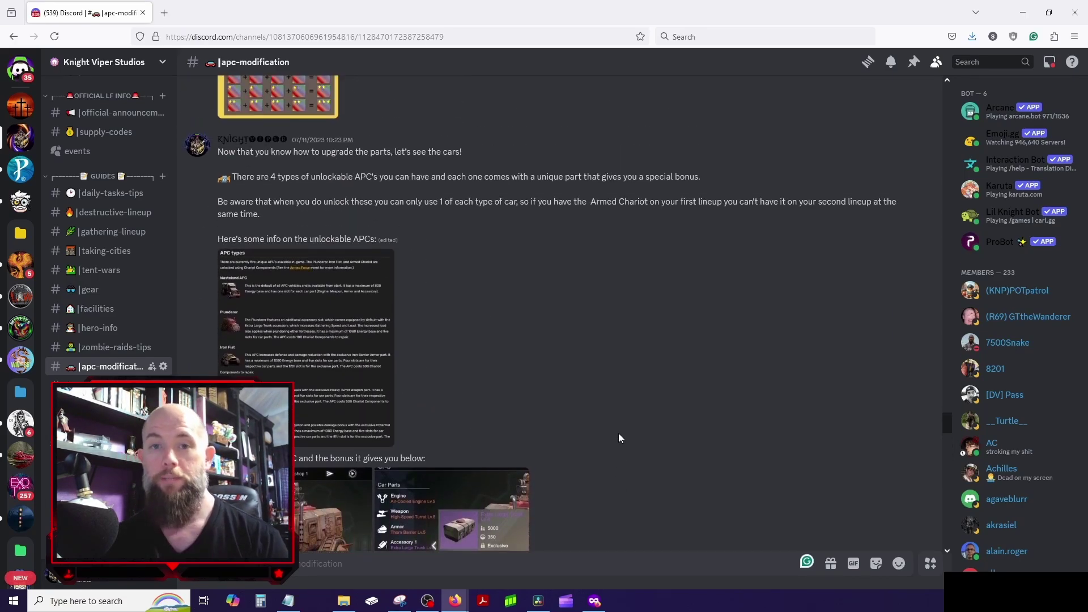
{"action": "scroll", "coordinate": [617, 438], "scroll_direction": "up", "scroll_amount": 4}
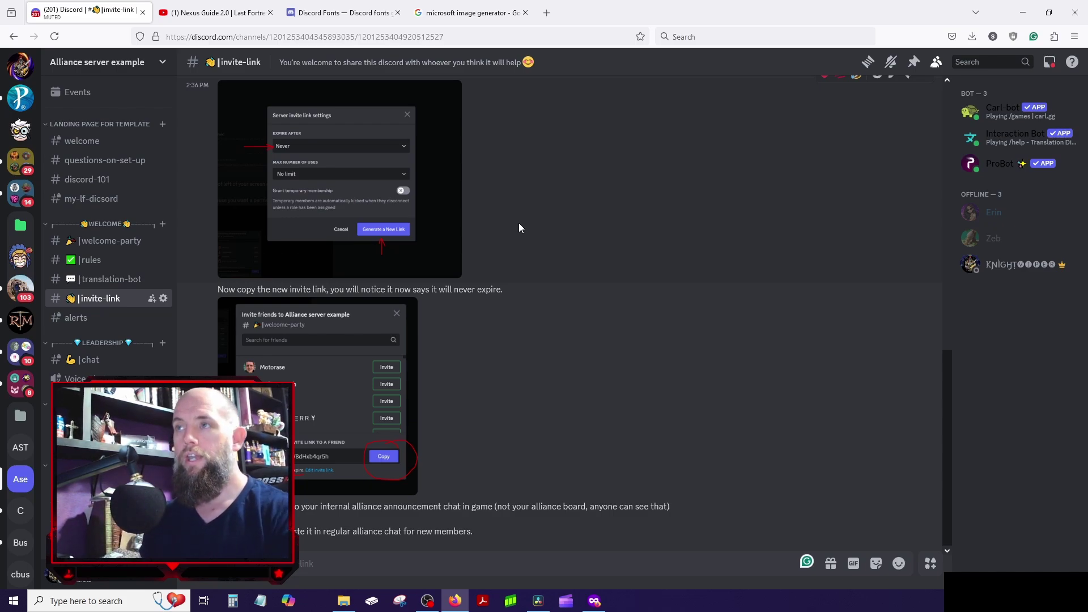
- View the example alliance server's welcome, welcome-party, rules, translation-bot, invite-link and questions-on-set-up channels in turn
{"action": "left_click", "coordinate": [106, 140]}
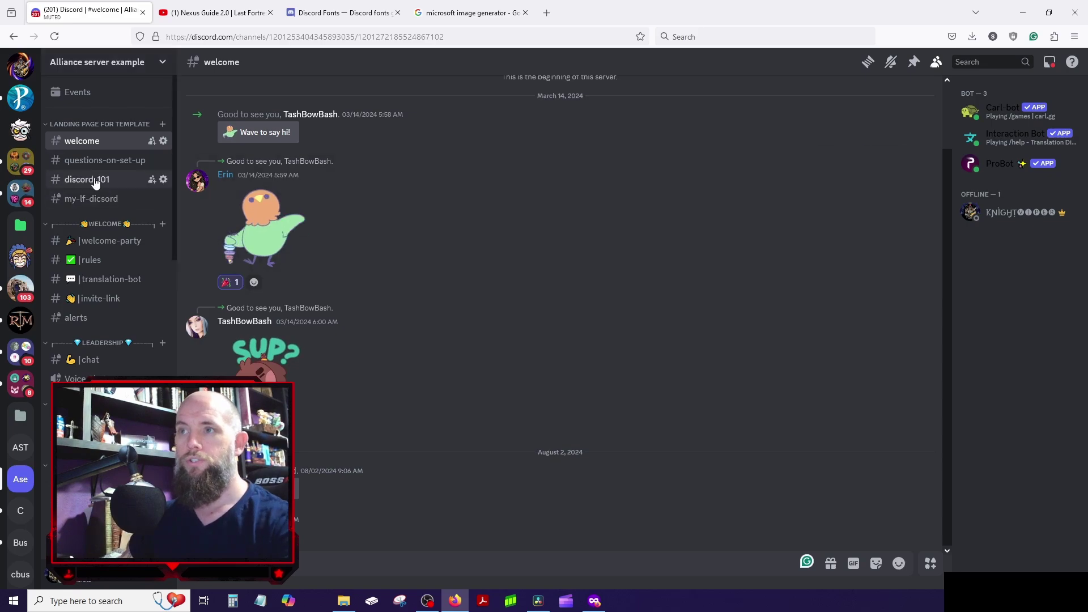
{"action": "left_click", "coordinate": [116, 241]}
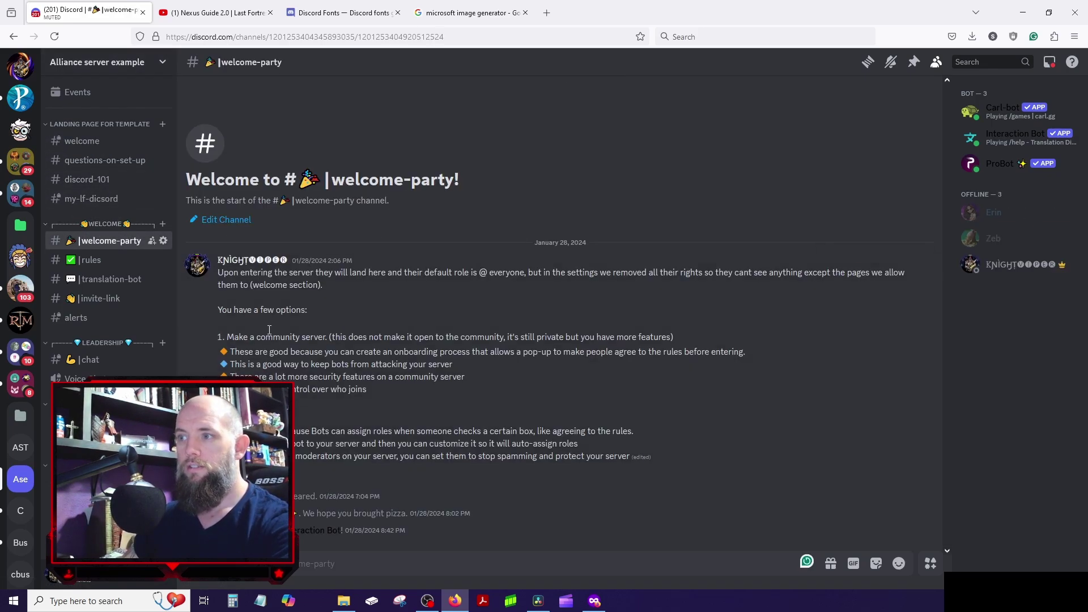
{"action": "left_click", "coordinate": [123, 263]}
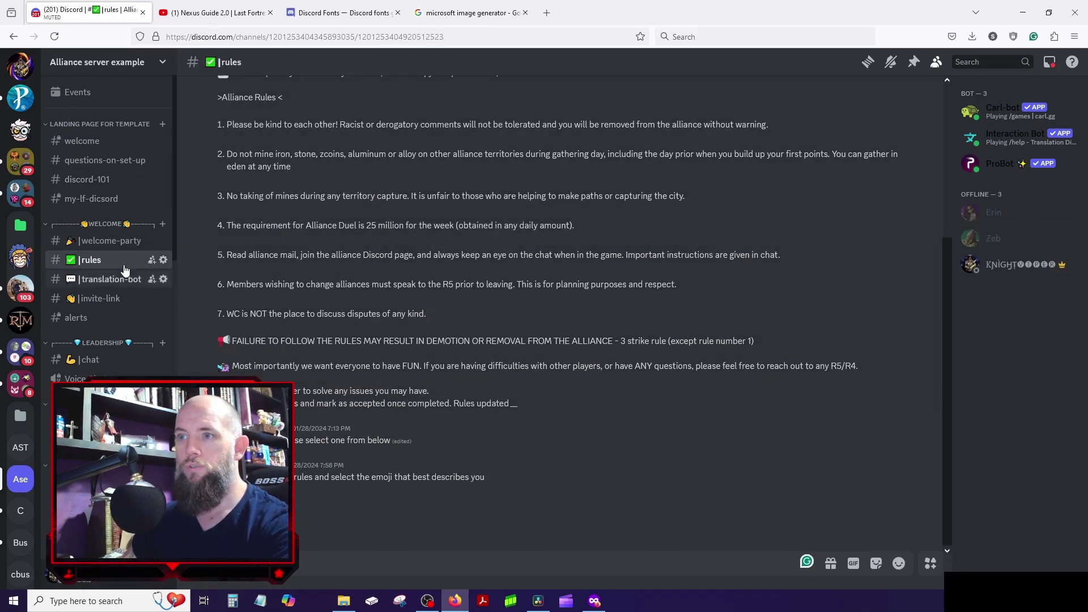
{"action": "left_click", "coordinate": [109, 280]}
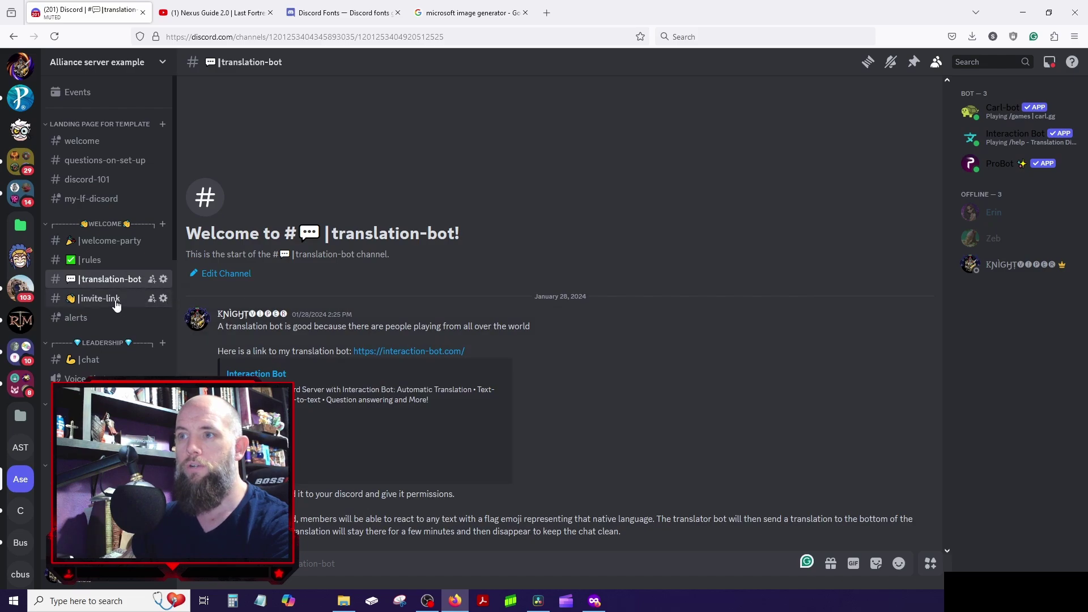
{"action": "left_click", "coordinate": [114, 300]}
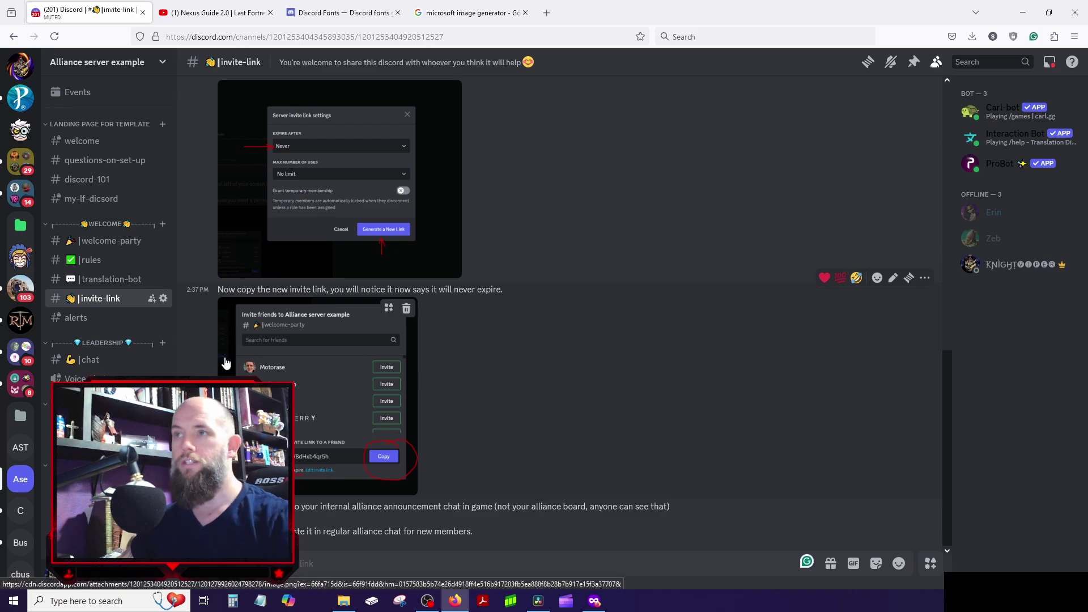
{"action": "left_click", "coordinate": [93, 166]}
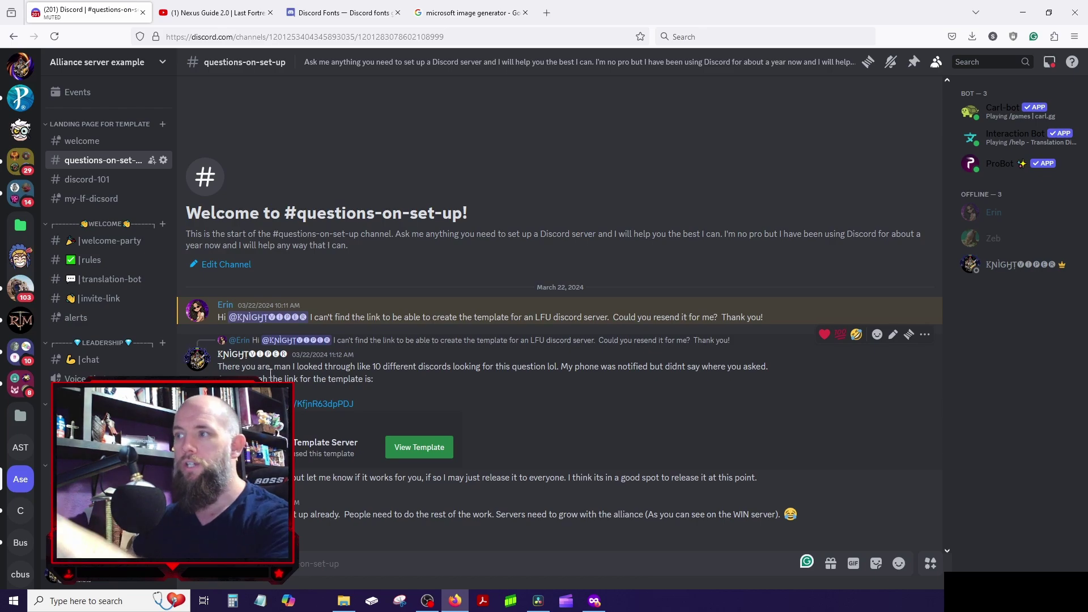
- Open the discord-101 channel and examine the Carl-bot and ProBot setup instructions down to the example welcome images
{"action": "left_click", "coordinate": [98, 183]}
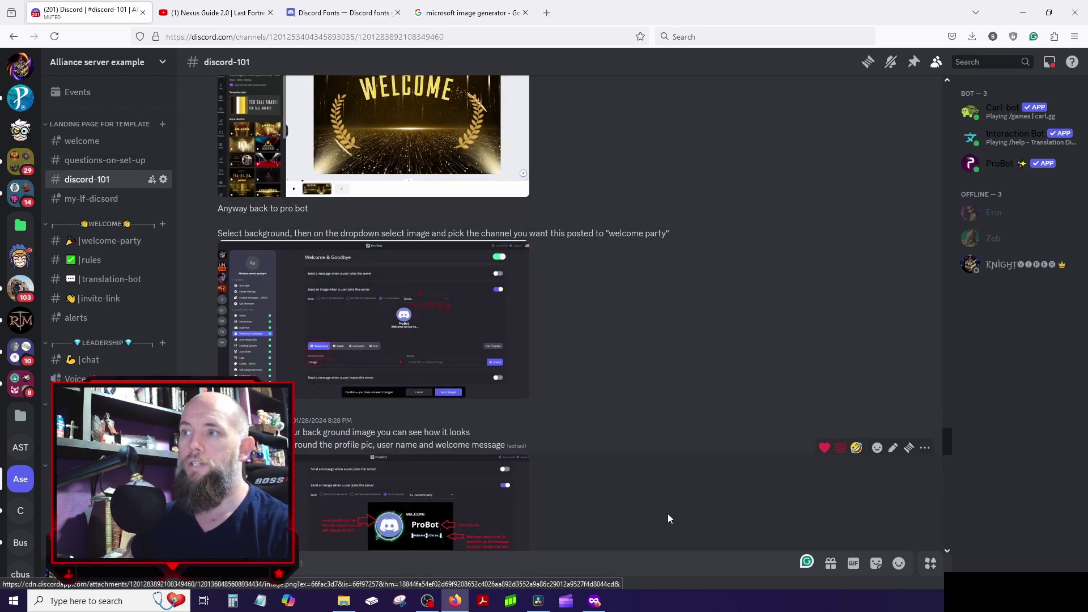
{"action": "scroll", "coordinate": [495, 413], "scroll_direction": "up", "scroll_amount": 8}
{"action": "scroll", "coordinate": [434, 406], "scroll_direction": "up", "scroll_amount": 15}
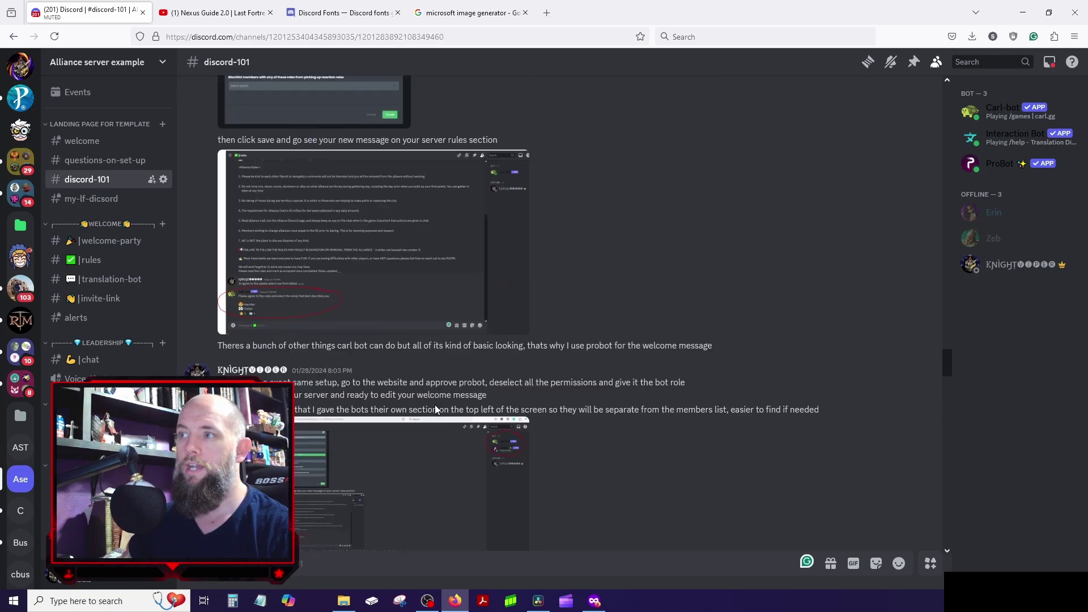
{"action": "scroll", "coordinate": [434, 405], "scroll_direction": "down", "scroll_amount": 15}
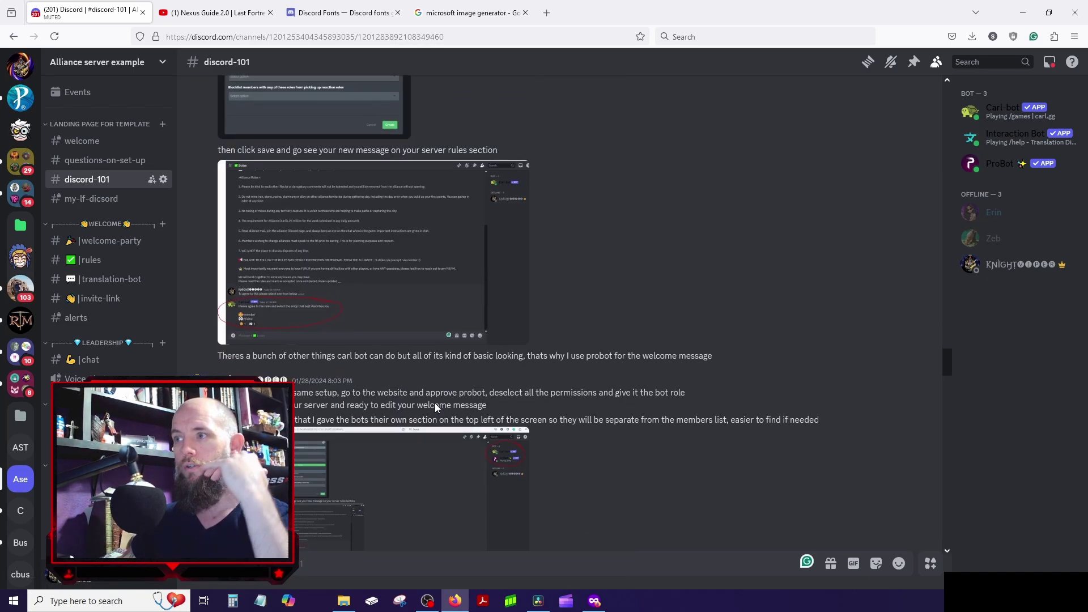
{"action": "scroll", "coordinate": [434, 405], "scroll_direction": "down", "scroll_amount": 5}
{"action": "scroll", "coordinate": [271, 270], "scroll_direction": "up", "scroll_amount": 1}
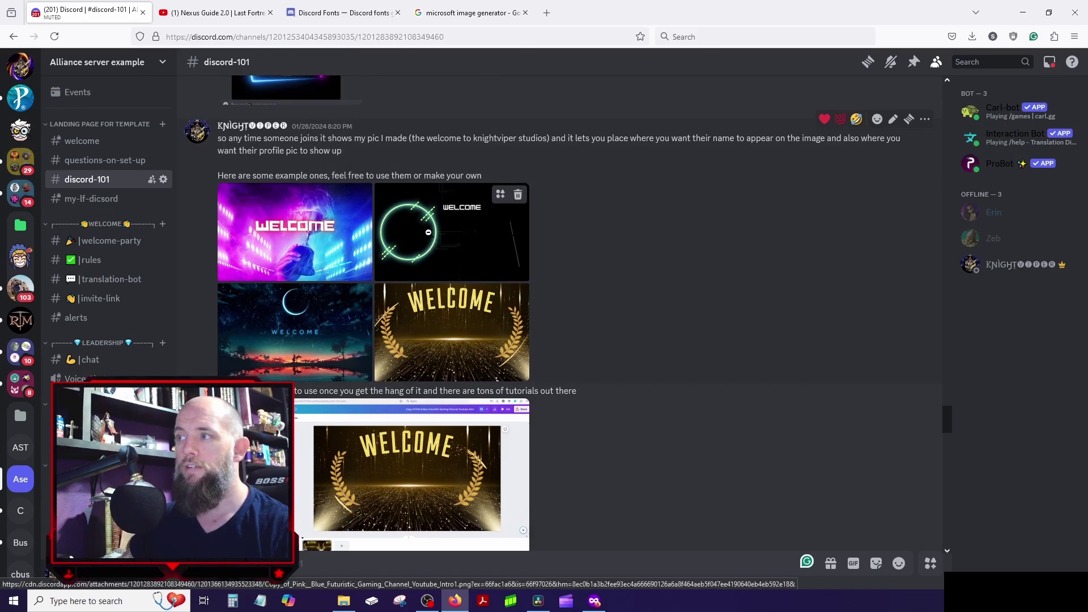
- Preview the green-ring and gold example welcome images, and enlarge the screenshot of the Knight Viper Studios welcome messages above them
{"action": "left_click", "coordinate": [465, 230]}
{"action": "left_click", "coordinate": [511, 128]}
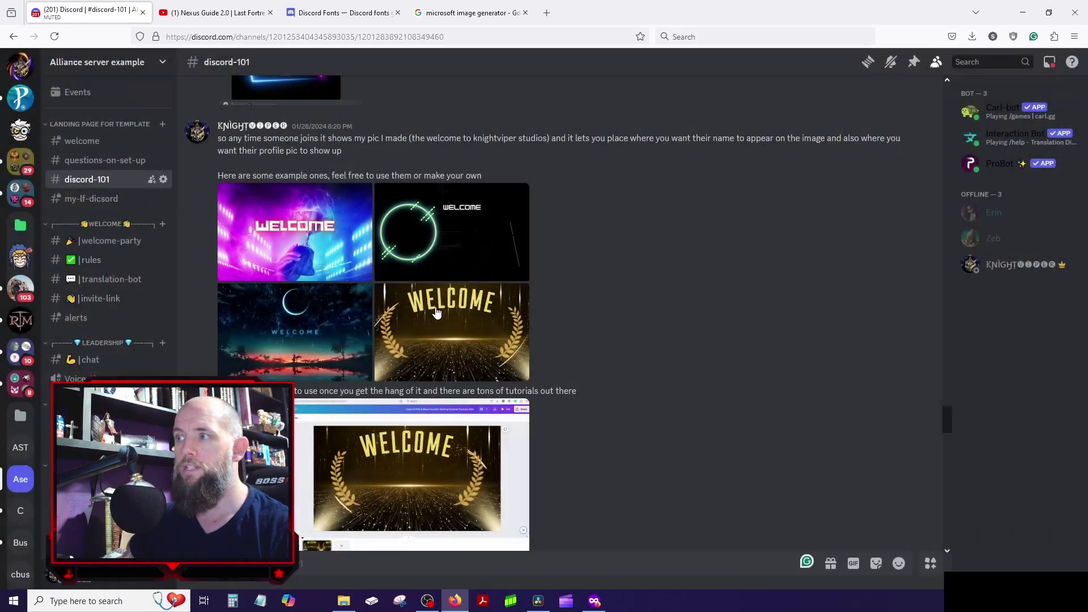
{"action": "left_click", "coordinate": [447, 335]}
{"action": "left_click", "coordinate": [538, 70]}
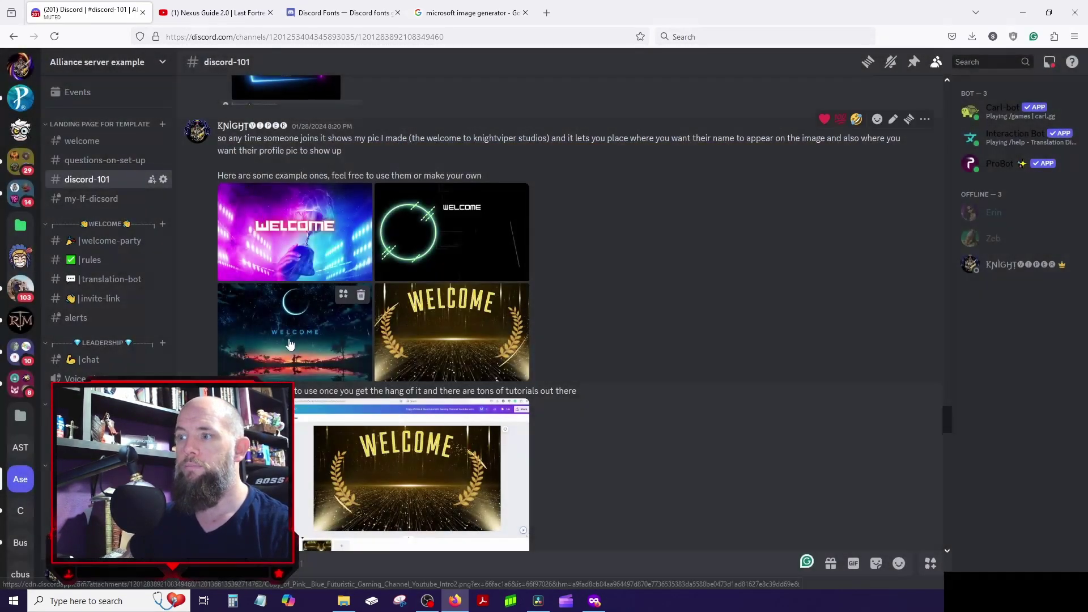
{"action": "scroll", "coordinate": [454, 255], "scroll_direction": "up", "scroll_amount": 5}
{"action": "left_click", "coordinate": [341, 267]}
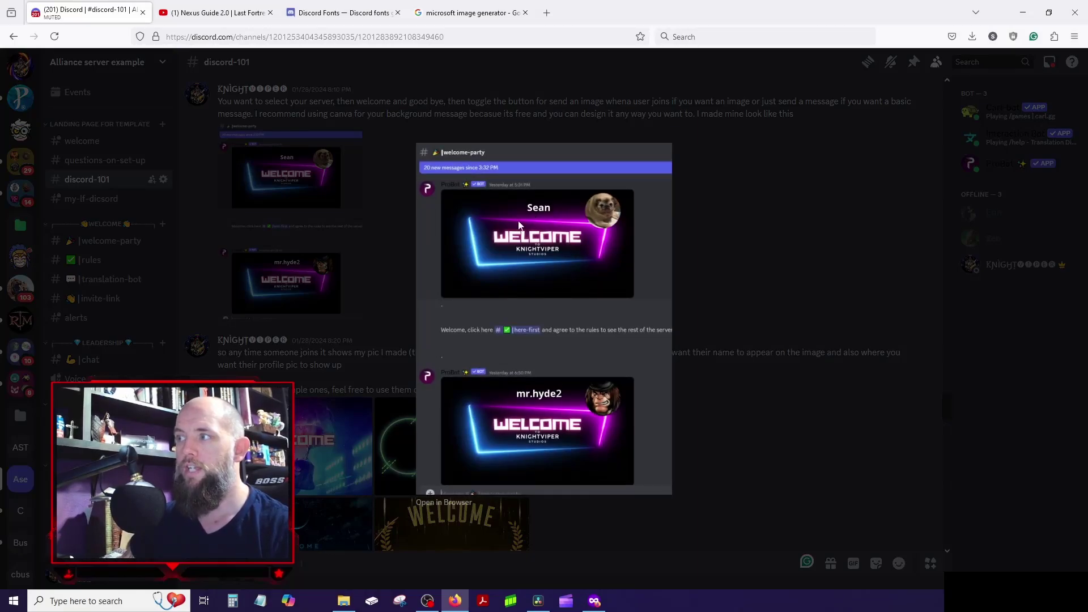
- Read on through the Canva and ProBot background instructions in discord-101, and view the my-lf-dicsord channel
{"action": "left_click", "coordinate": [366, 317]}
{"action": "scroll", "coordinate": [463, 389], "scroll_direction": "down", "scroll_amount": 4}
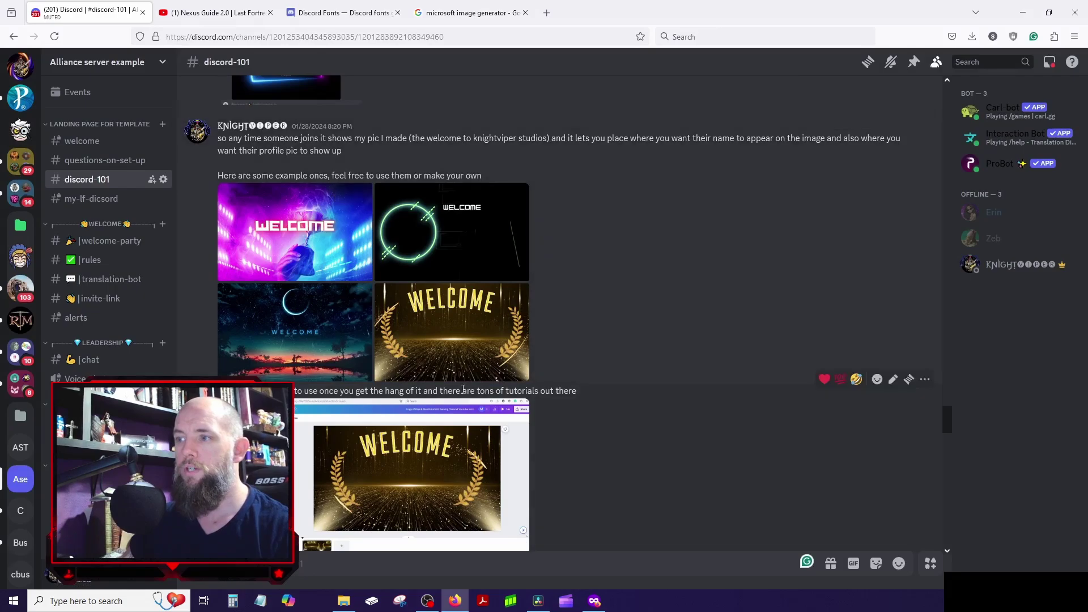
{"action": "scroll", "coordinate": [463, 389], "scroll_direction": "down", "scroll_amount": 4}
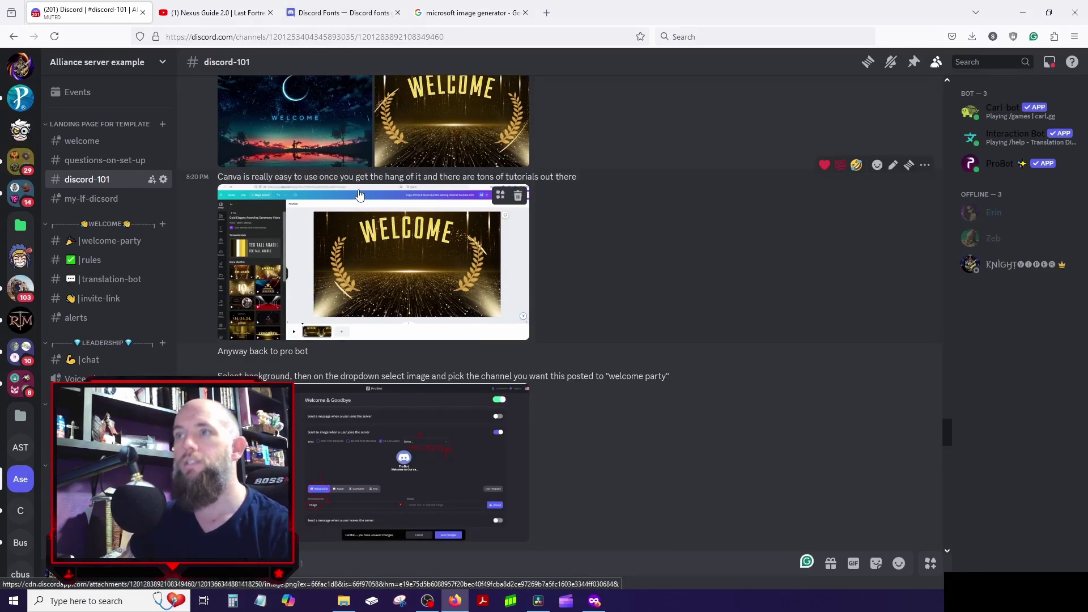
{"action": "left_click", "coordinate": [94, 206]}
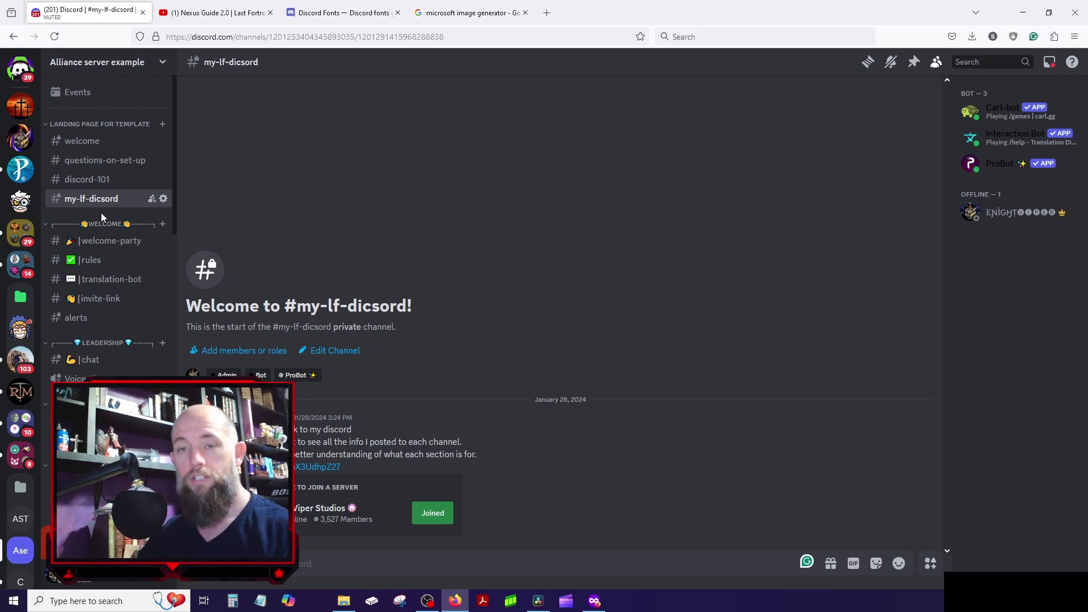
{"action": "scroll", "coordinate": [90, 340], "scroll_direction": "down", "scroll_amount": 3}
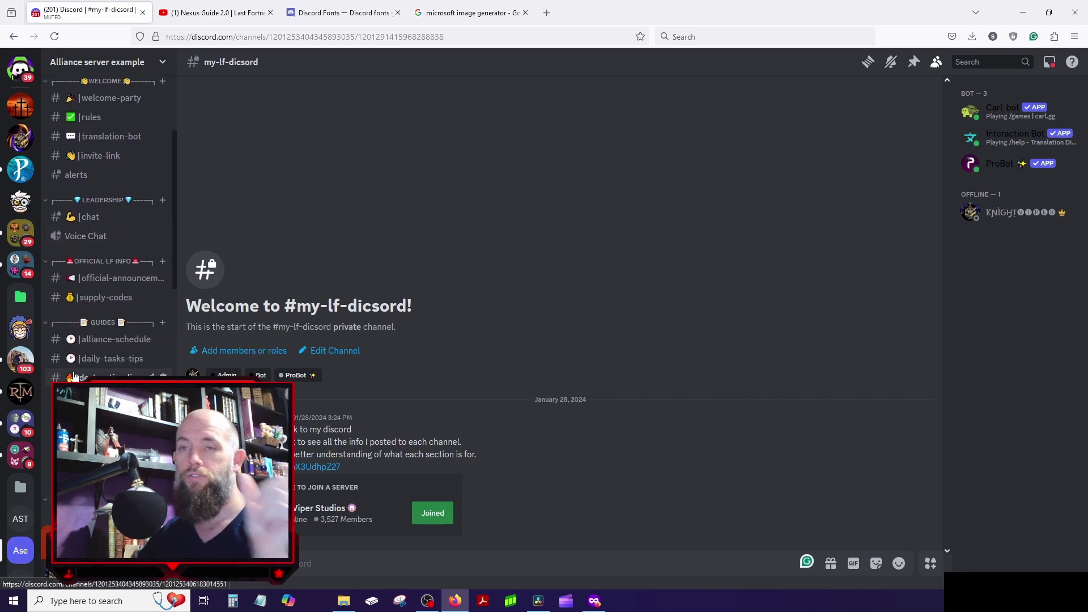
- Load the server template link discord.new/KfjnR63dpPDJ in the private browsing window
{"action": "left_click", "coordinate": [196, 16]}
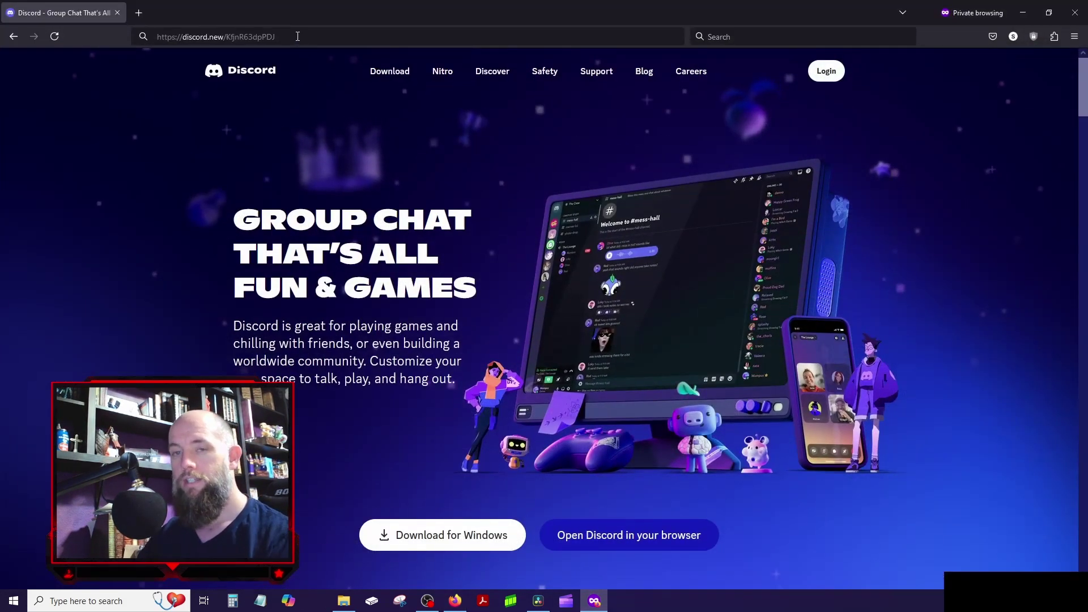
{"action": "left_click", "coordinate": [297, 37]}
{"action": "key", "text": "Return"}
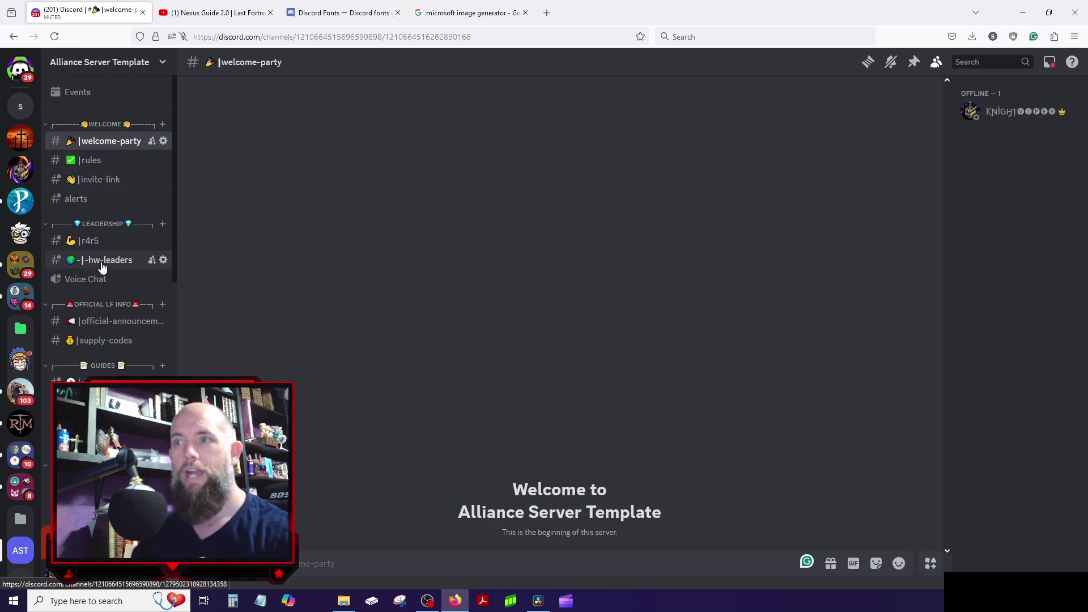
- Look through the Alliance Server Template's full channel list, and view the roles in its server settings
{"action": "scroll", "coordinate": [108, 323], "scroll_direction": "down", "scroll_amount": 10}
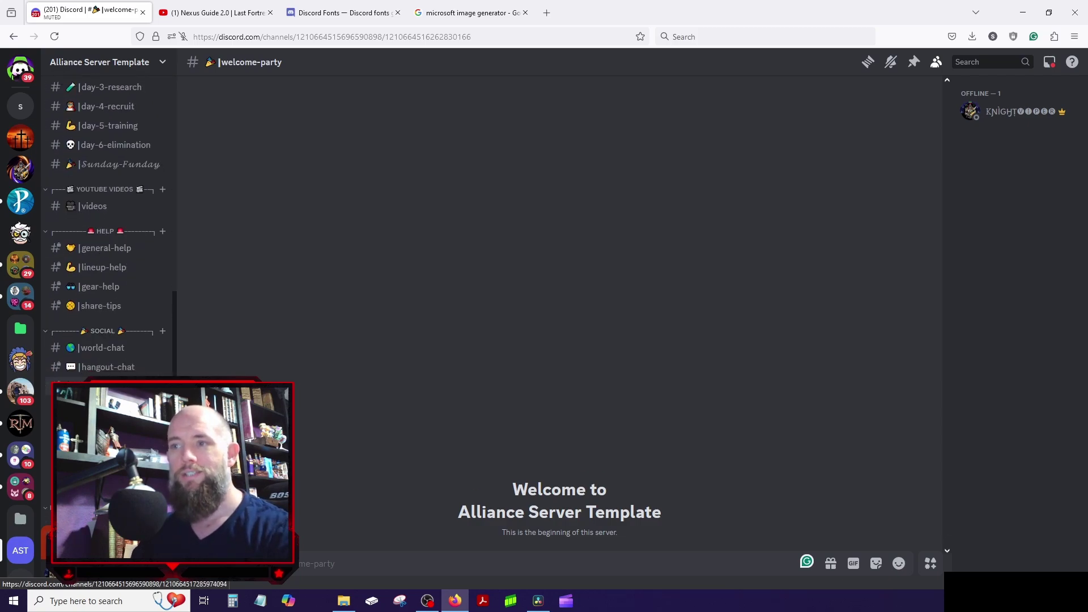
{"action": "scroll", "coordinate": [134, 133], "scroll_direction": "up", "scroll_amount": 10}
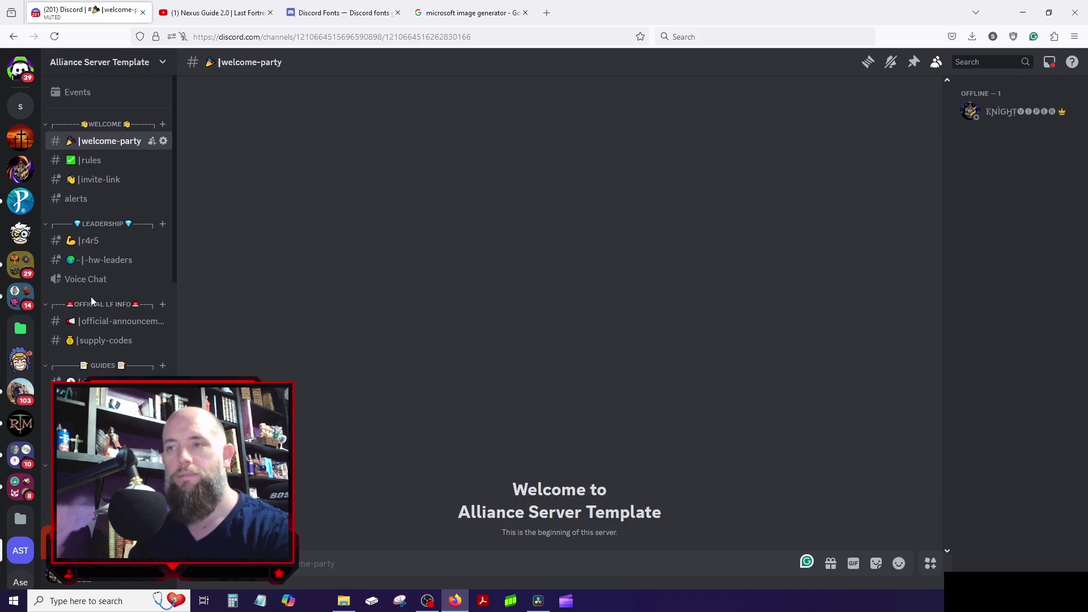
{"action": "left_click", "coordinate": [91, 67]}
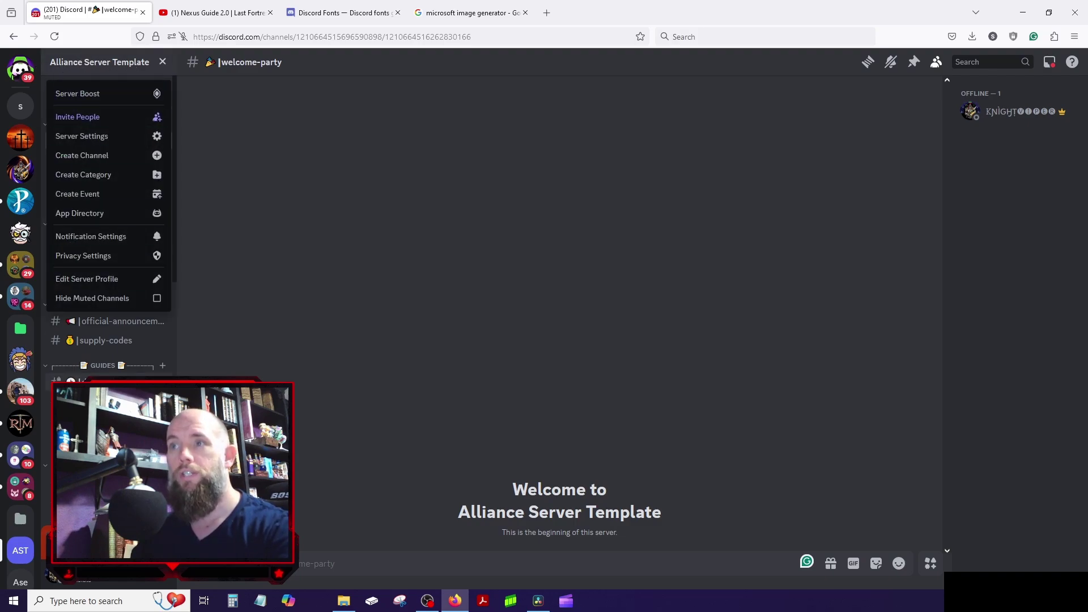
{"action": "left_click", "coordinate": [111, 136]}
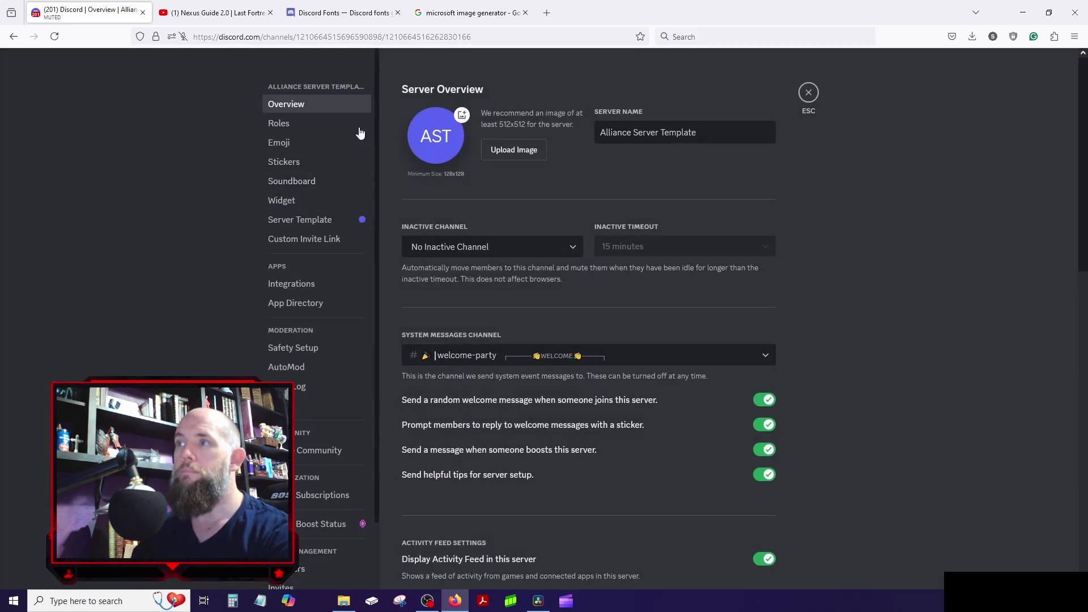
{"action": "left_click", "coordinate": [285, 128]}
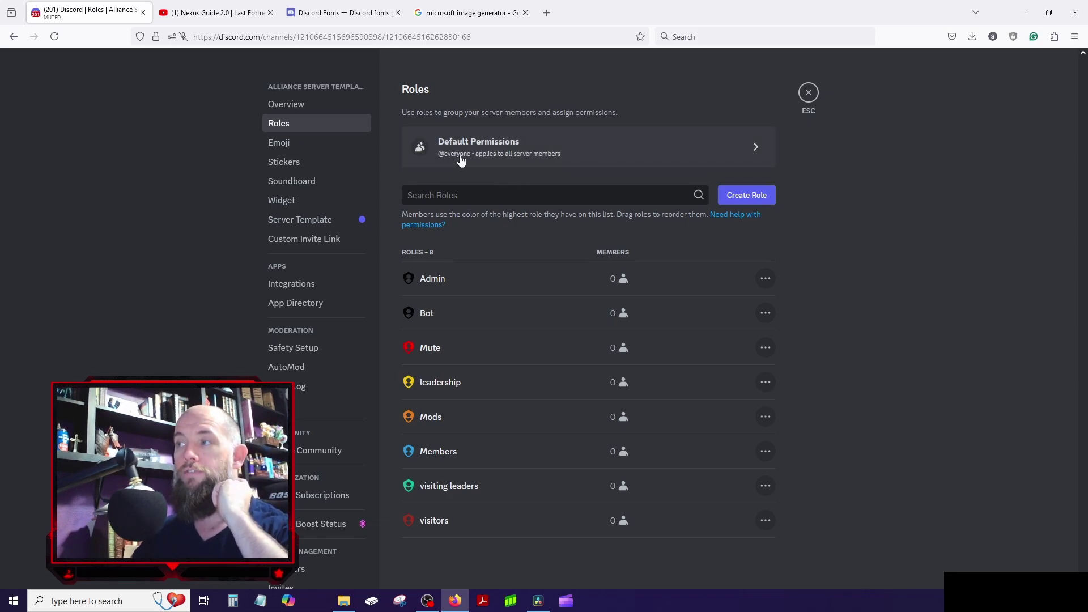
{"action": "left_click", "coordinate": [519, 162]}
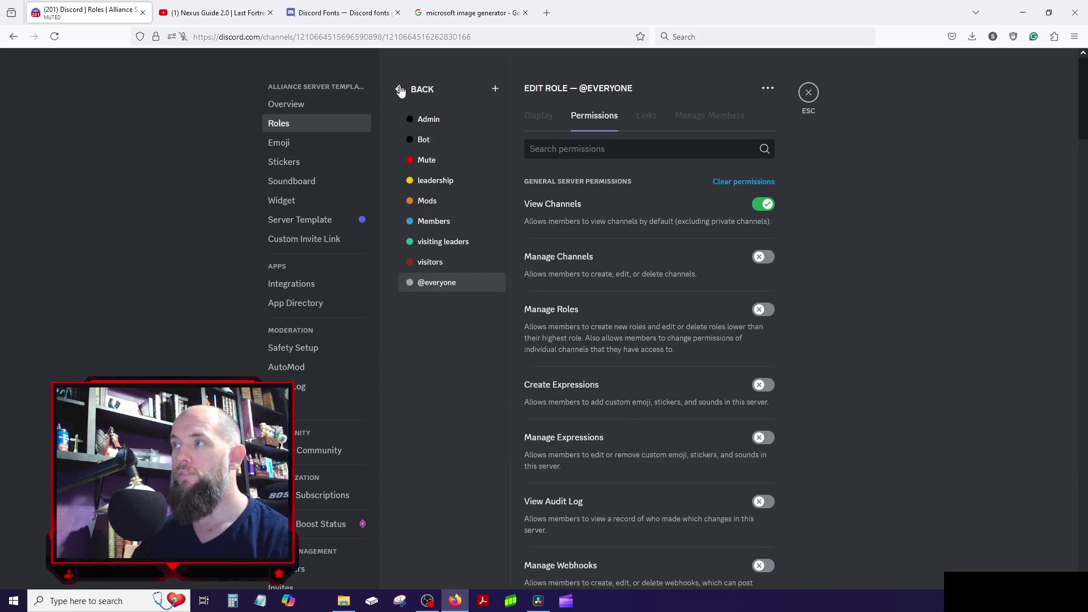
{"action": "left_click", "coordinate": [400, 90]}
{"action": "left_click", "coordinate": [501, 147]}
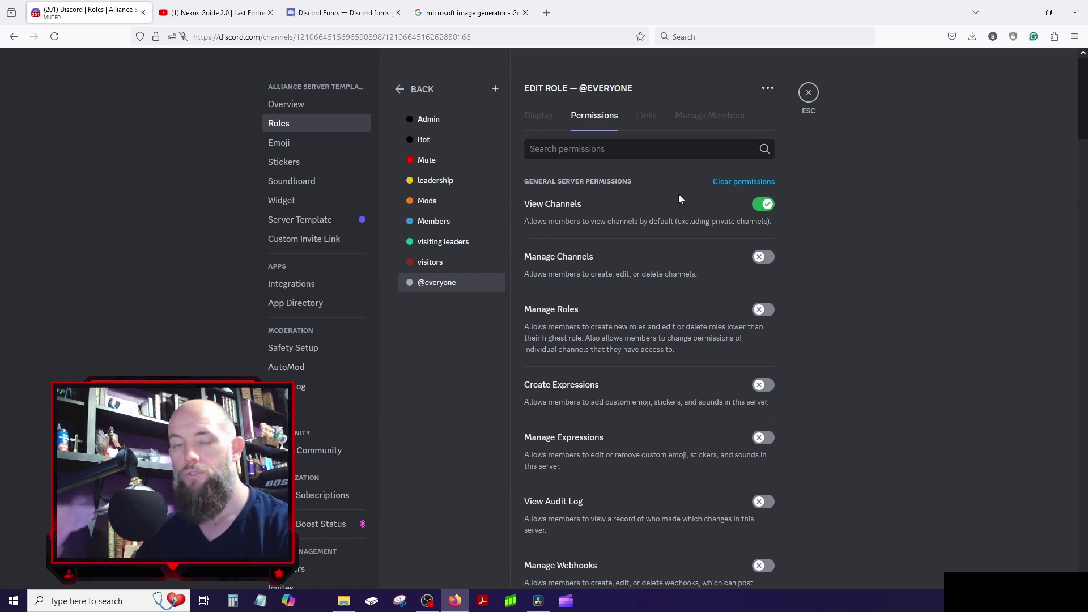
{"action": "left_click", "coordinate": [808, 92]}
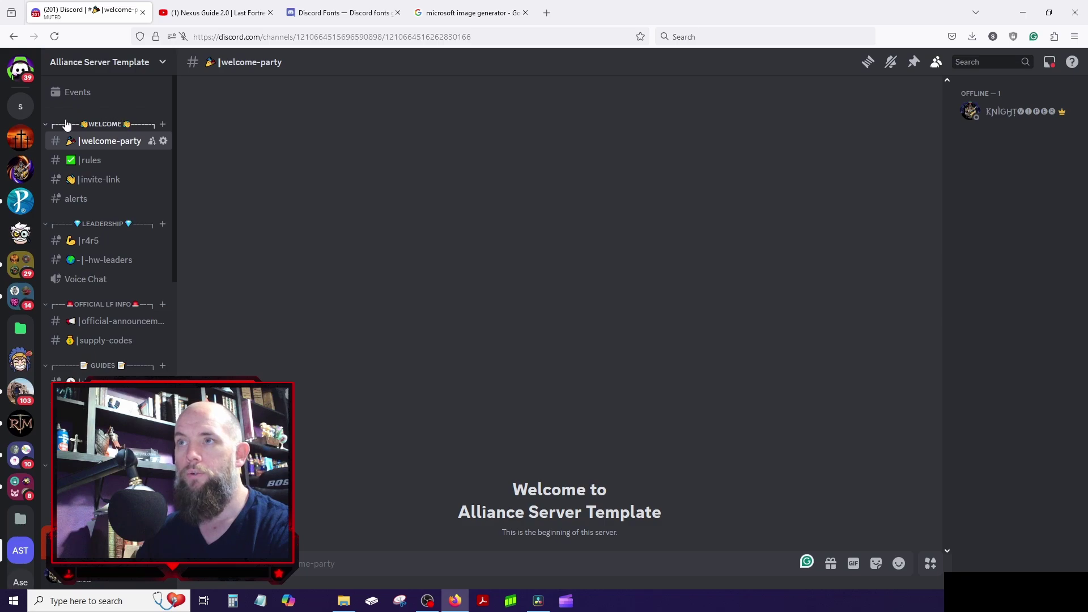
- Collapse and re-expand the Welcome category, and bring up the options of the Leadership category
{"action": "left_click", "coordinate": [45, 123]}
{"action": "left_click", "coordinate": [47, 123]}
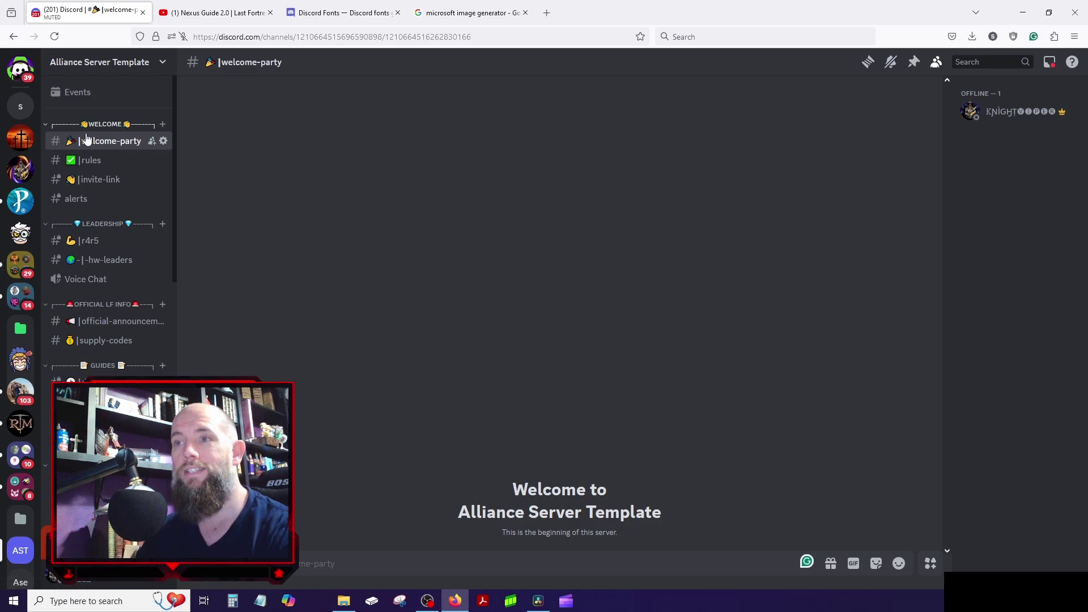
{"action": "right_click", "coordinate": [93, 223]}
{"action": "left_click", "coordinate": [287, 195]}
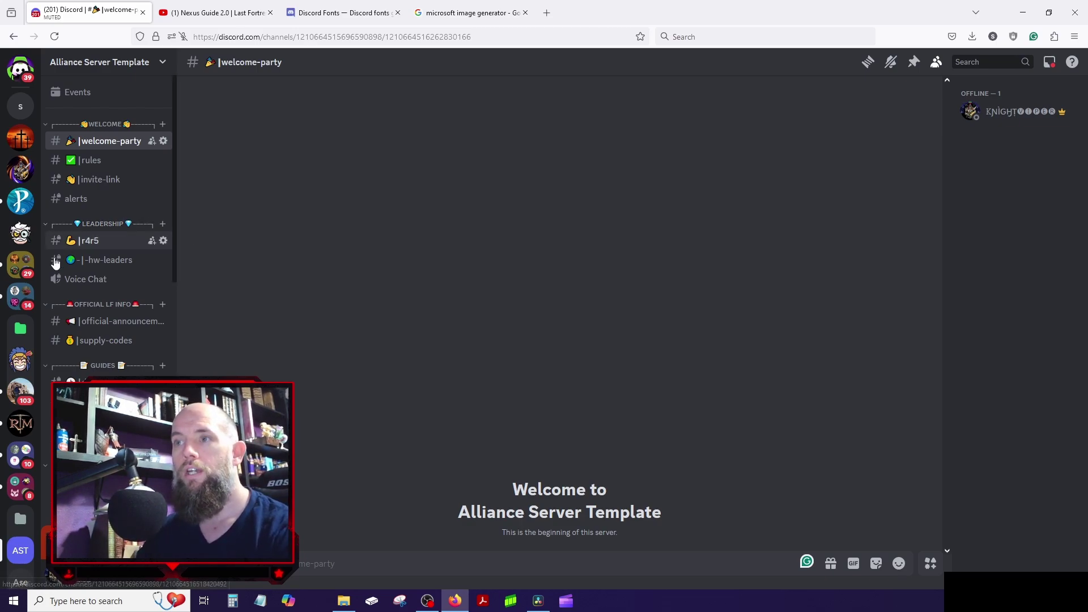
{"action": "left_click", "coordinate": [130, 68]}
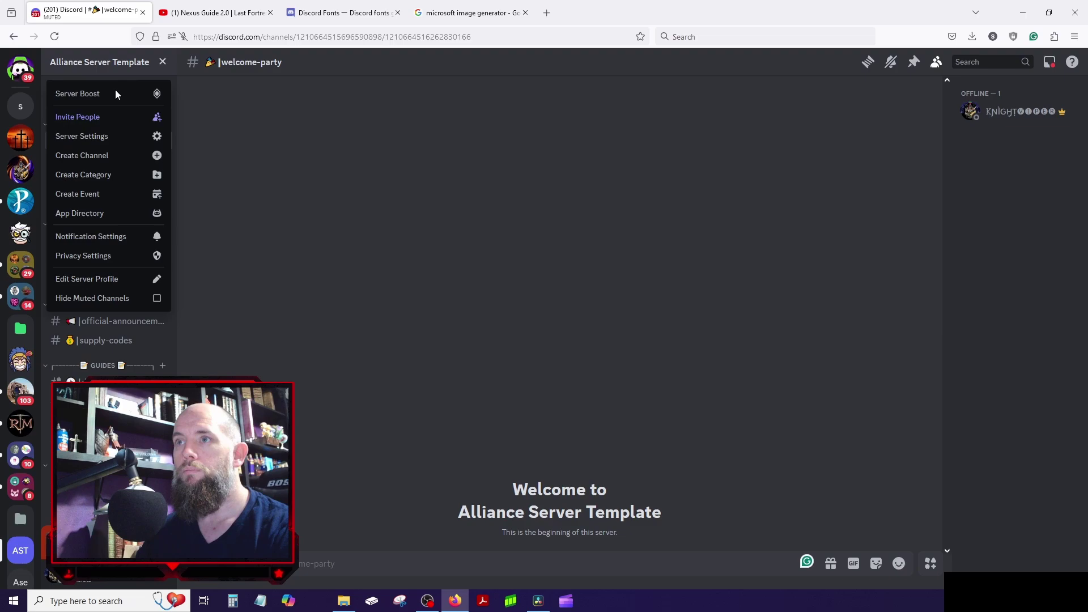
{"action": "left_click", "coordinate": [85, 136]}
{"action": "left_click", "coordinate": [294, 124]}
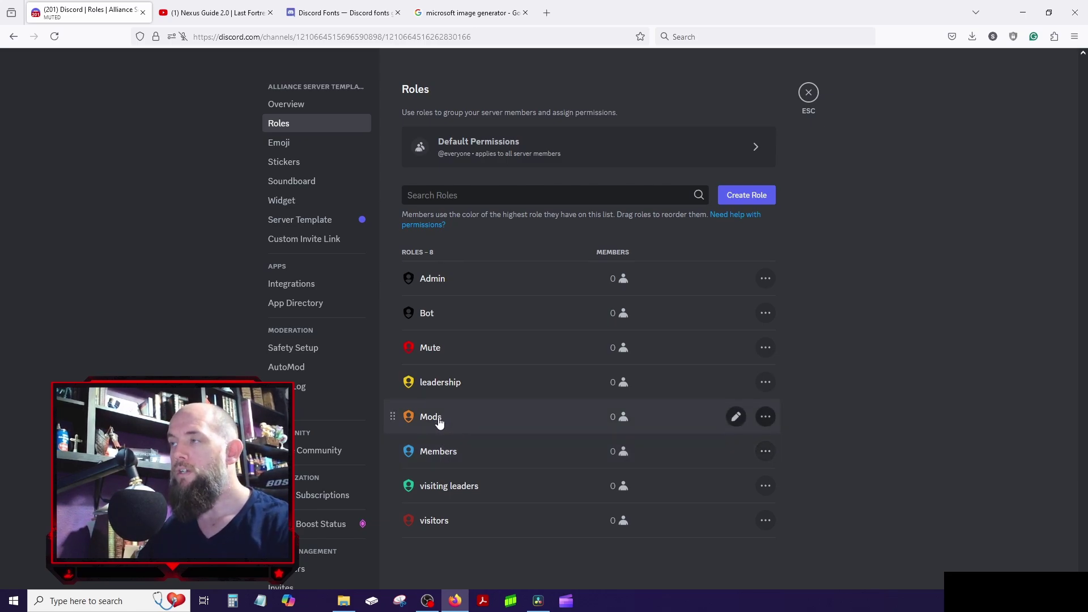
{"action": "left_click", "coordinate": [473, 146]}
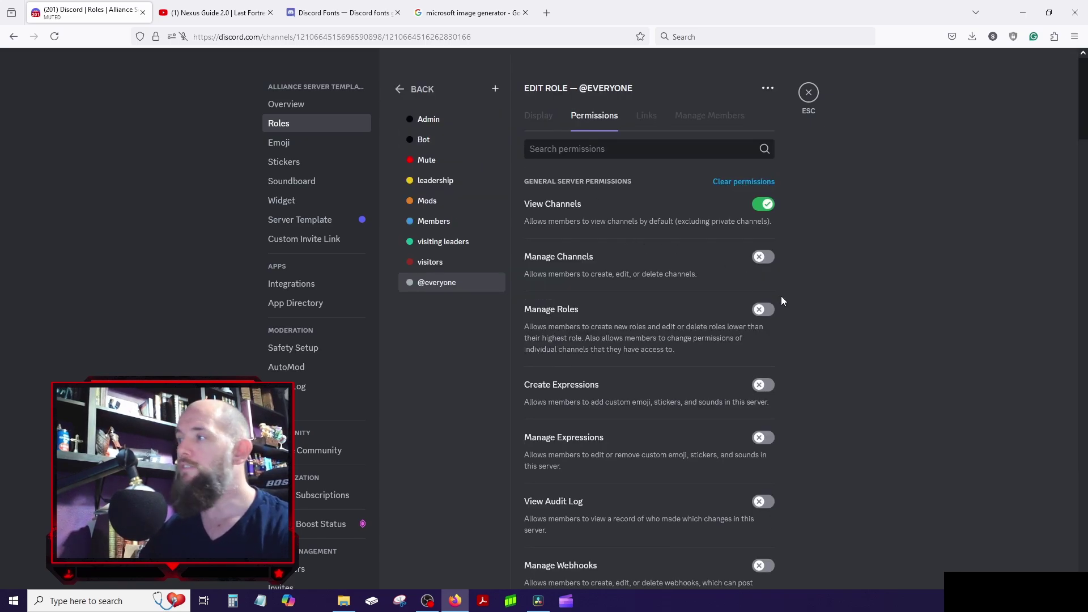
{"action": "scroll", "coordinate": [781, 289], "scroll_direction": "down", "scroll_amount": 2}
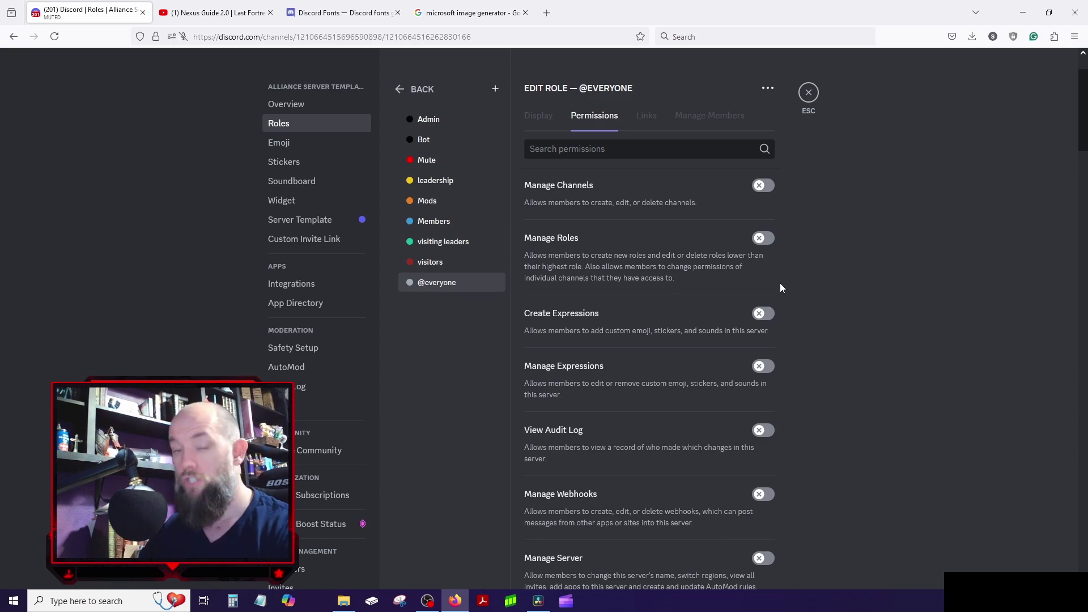
{"action": "scroll", "coordinate": [792, 257], "scroll_direction": "up", "scroll_amount": 2}
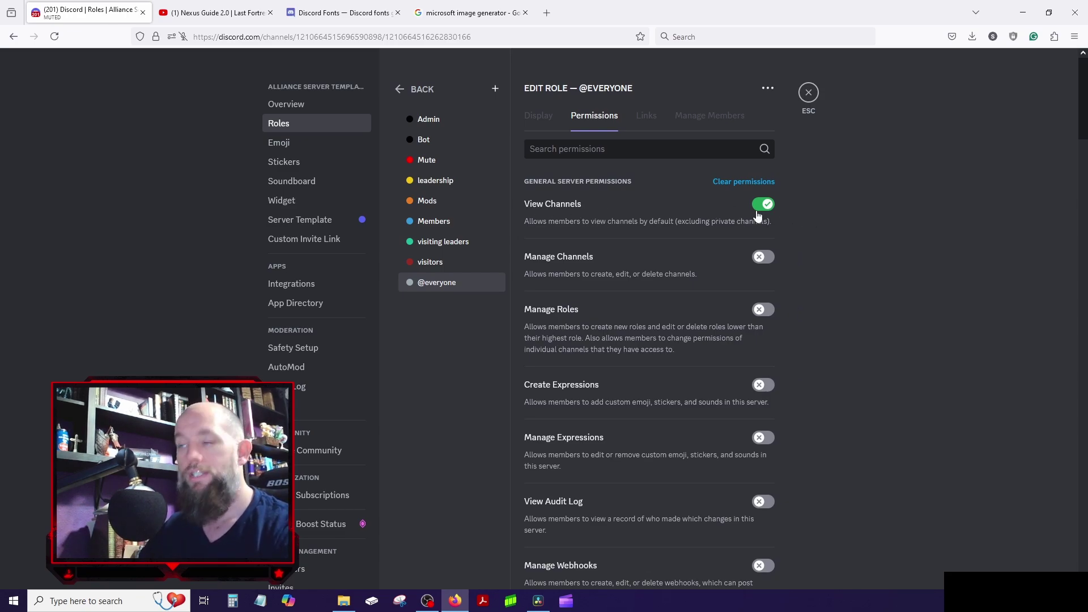
{"action": "scroll", "coordinate": [686, 214], "scroll_direction": "down", "scroll_amount": 2}
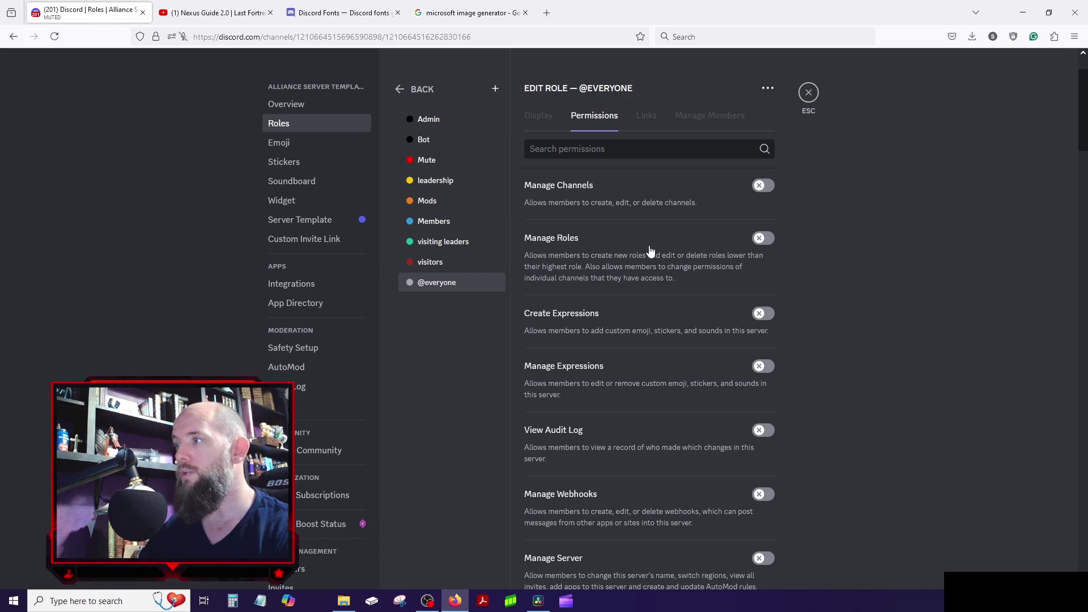
{"action": "scroll", "coordinate": [586, 191], "scroll_direction": "down", "scroll_amount": 2}
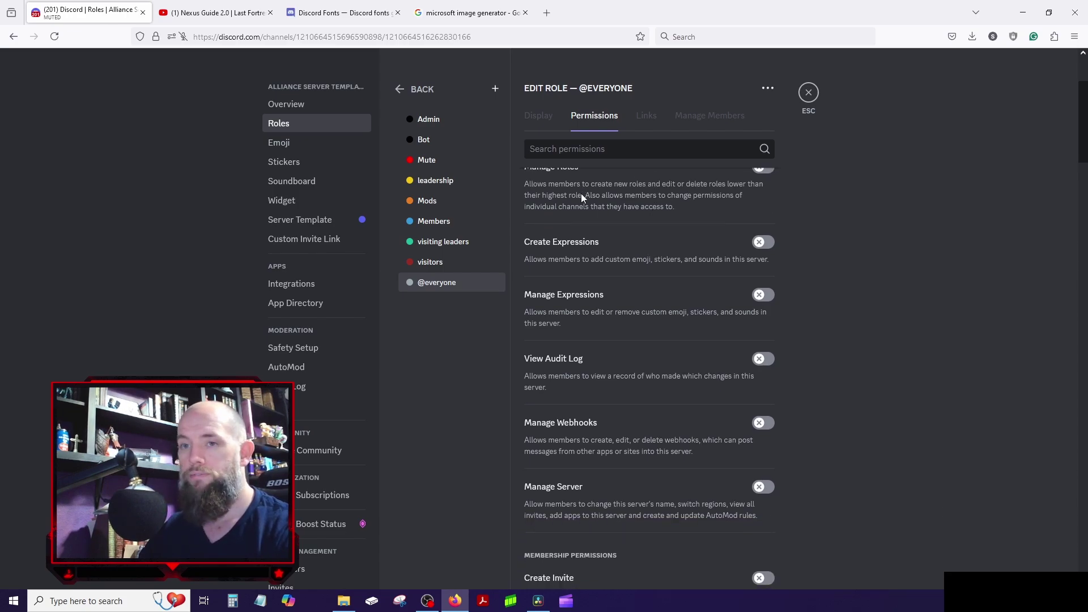
{"action": "scroll", "coordinate": [576, 206], "scroll_direction": "up", "scroll_amount": 4}
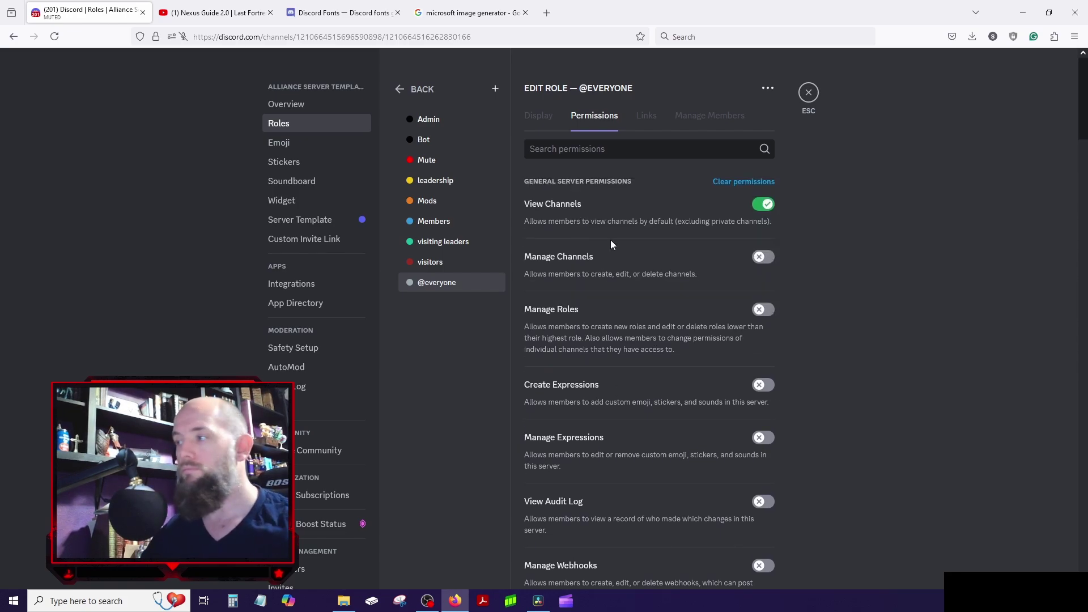
{"action": "scroll", "coordinate": [611, 240], "scroll_direction": "down", "scroll_amount": 2}
{"action": "scroll", "coordinate": [594, 284], "scroll_direction": "down", "scroll_amount": 4}
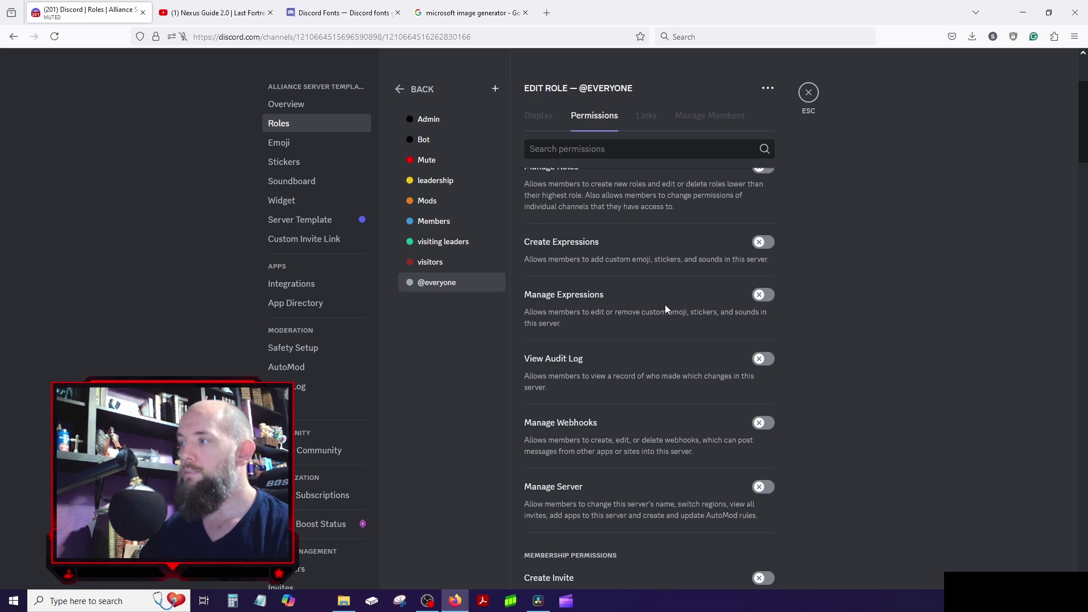
{"action": "scroll", "coordinate": [649, 306], "scroll_direction": "down", "scroll_amount": 3}
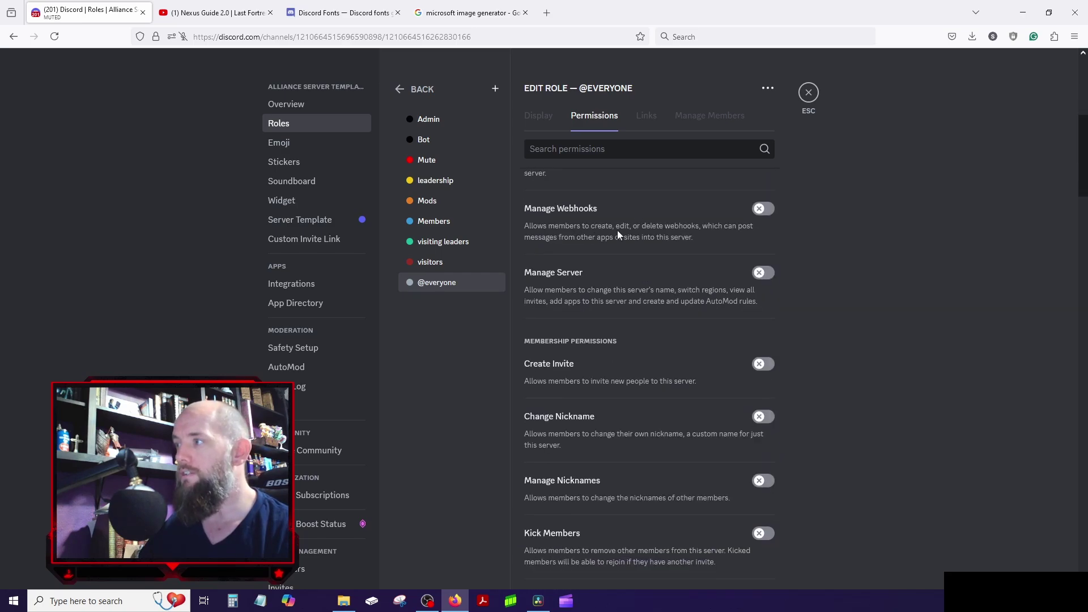
{"action": "scroll", "coordinate": [601, 306], "scroll_direction": "down", "scroll_amount": 1}
{"action": "scroll", "coordinate": [612, 304], "scroll_direction": "down", "scroll_amount": 2}
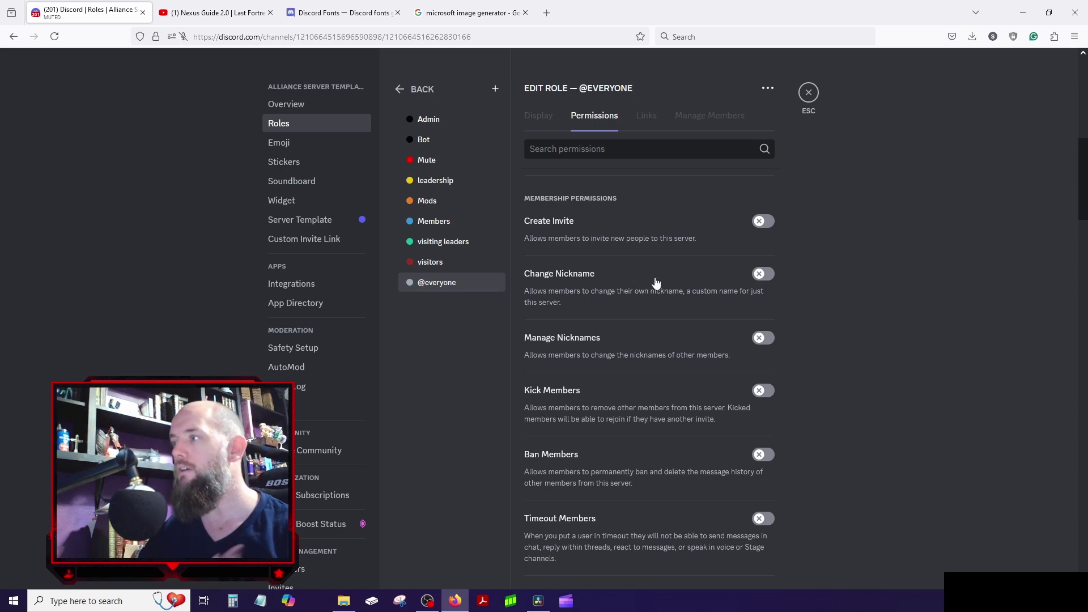
{"action": "scroll", "coordinate": [666, 285], "scroll_direction": "down", "scroll_amount": 2}
{"action": "scroll", "coordinate": [586, 268], "scroll_direction": "up", "scroll_amount": 1}
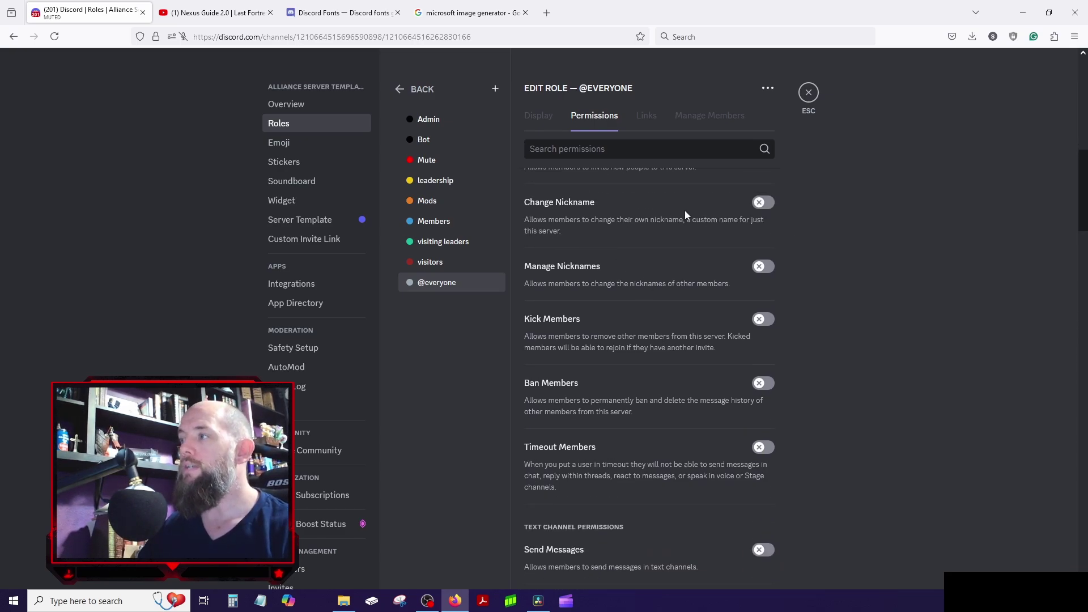
{"action": "left_click", "coordinate": [768, 204]}
{"action": "scroll", "coordinate": [631, 343], "scroll_direction": "up", "scroll_amount": 1}
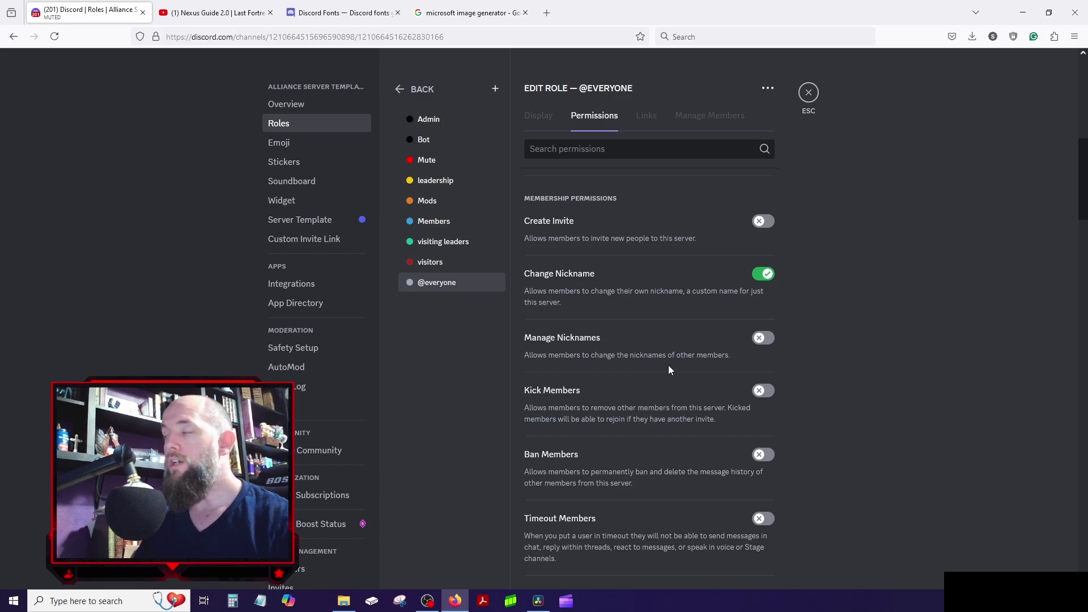
{"action": "left_click", "coordinate": [809, 95]}
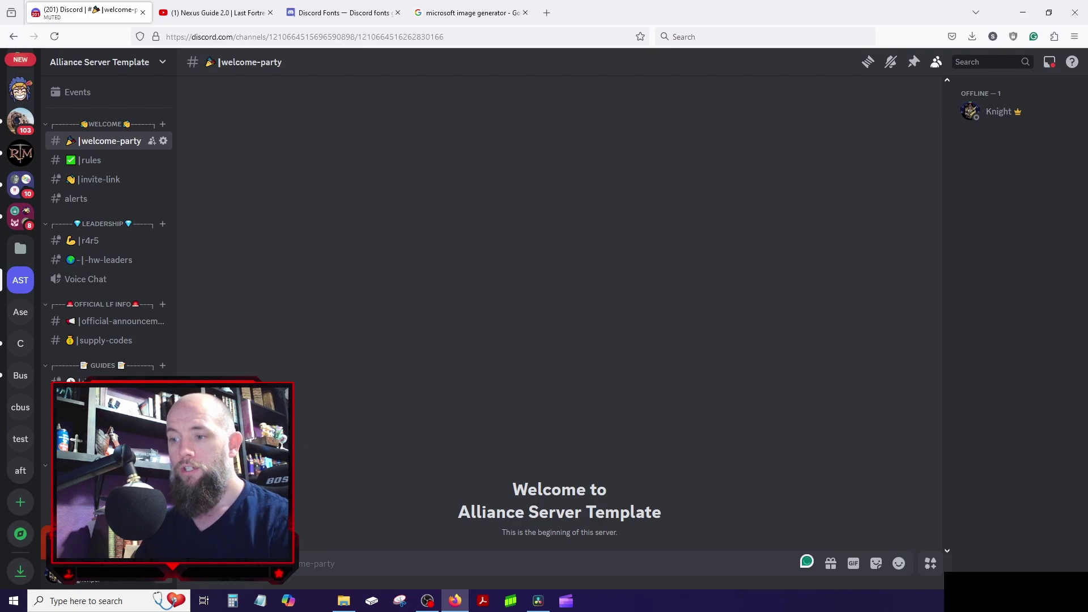
- Review the main user profile down to its About Me text, and open the server profile for Alliance Server Template
{"action": "left_click", "coordinate": [168, 580]}
{"action": "left_click", "coordinate": [272, 159]}
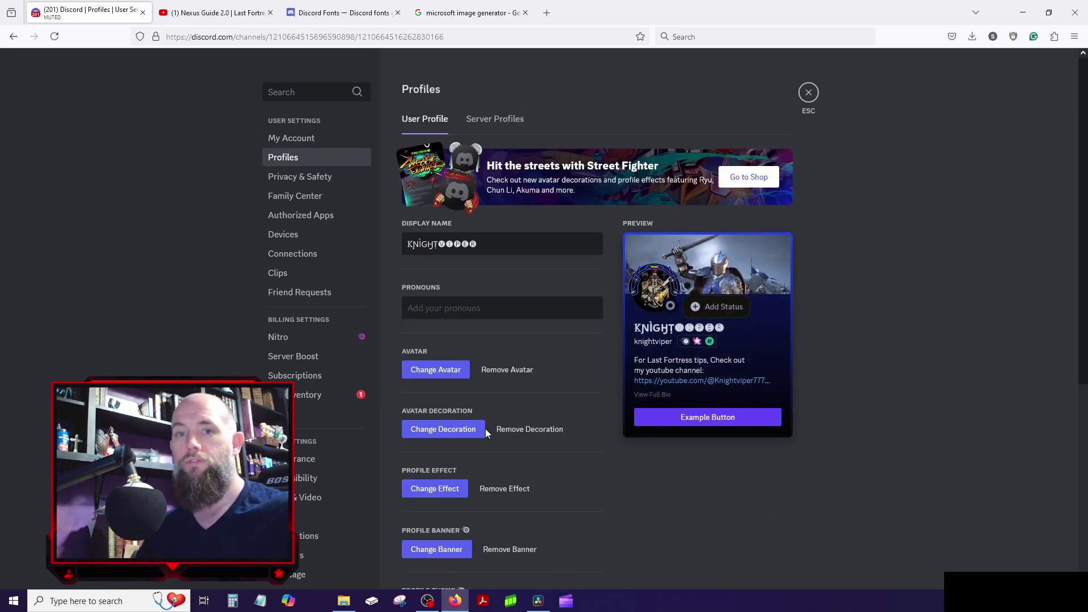
{"action": "scroll", "coordinate": [481, 431], "scroll_direction": "down", "scroll_amount": 1}
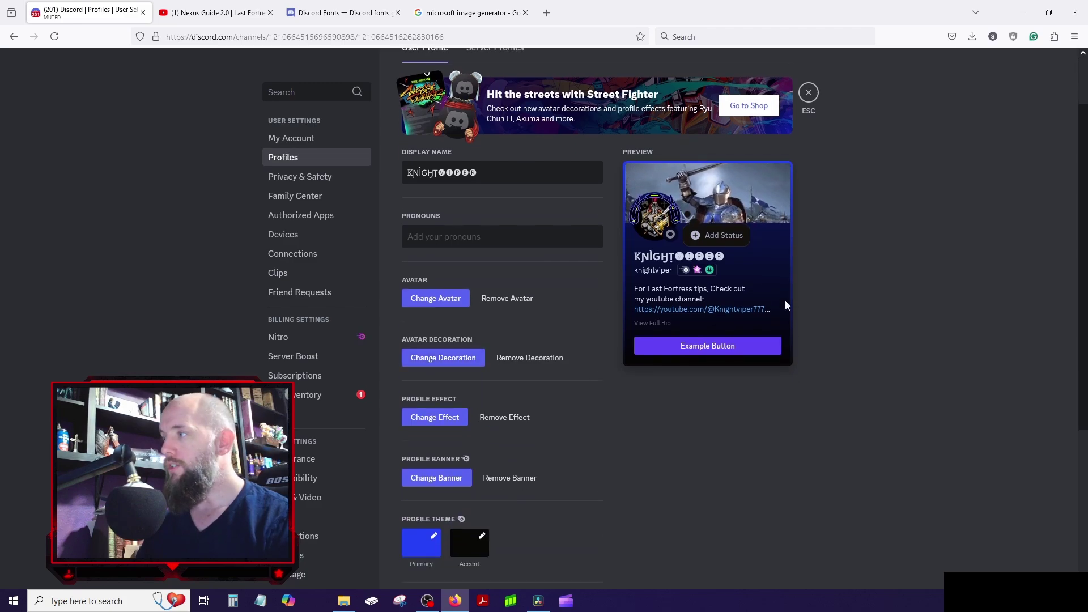
{"action": "scroll", "coordinate": [669, 306], "scroll_direction": "down", "scroll_amount": 3}
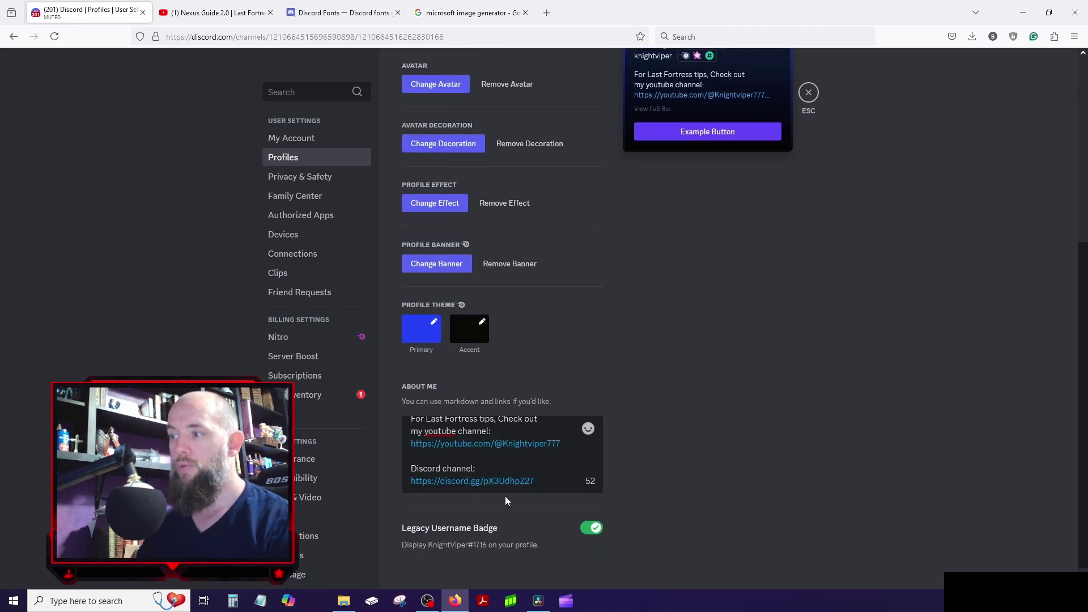
{"action": "scroll", "coordinate": [568, 387], "scroll_direction": "up", "scroll_amount": 4}
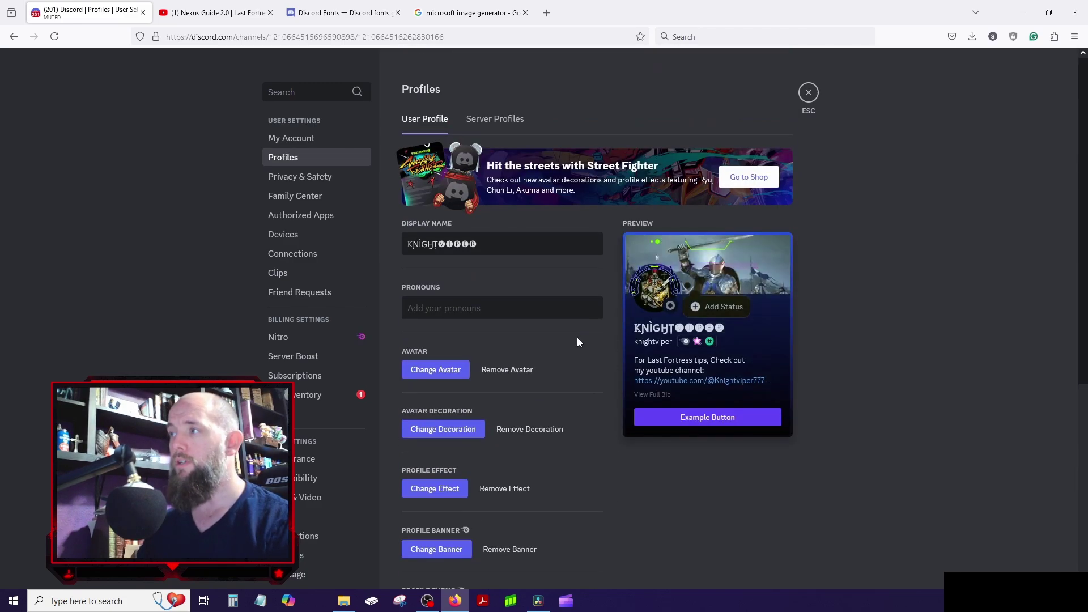
{"action": "left_click", "coordinate": [497, 123]}
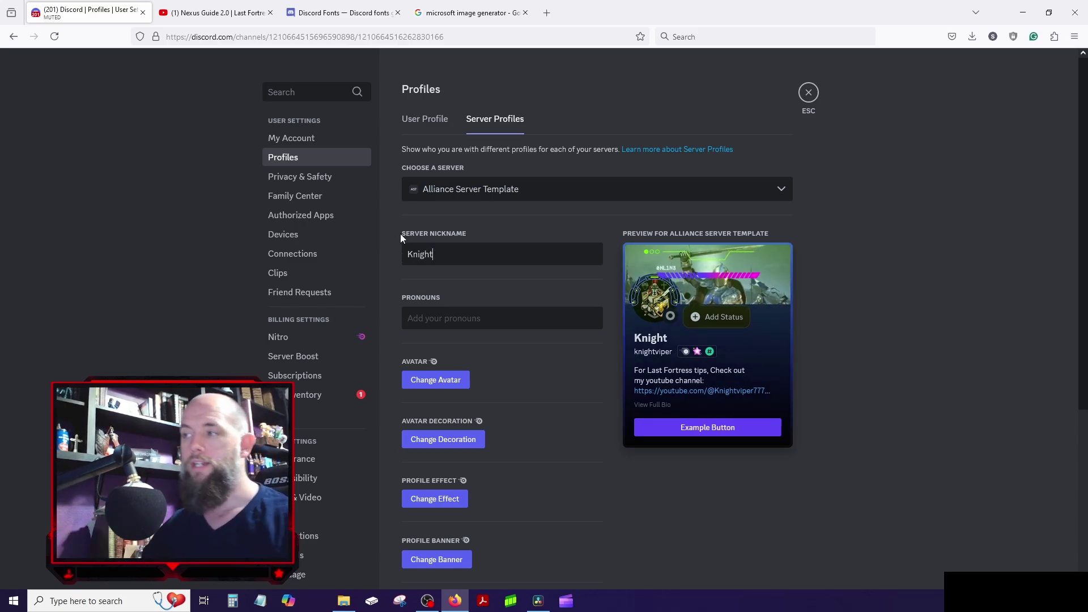
- Check the server nickname field, close the profile settings and open the contribute channel on the Knight Viper Studios server
{"action": "left_click", "coordinate": [452, 252]}
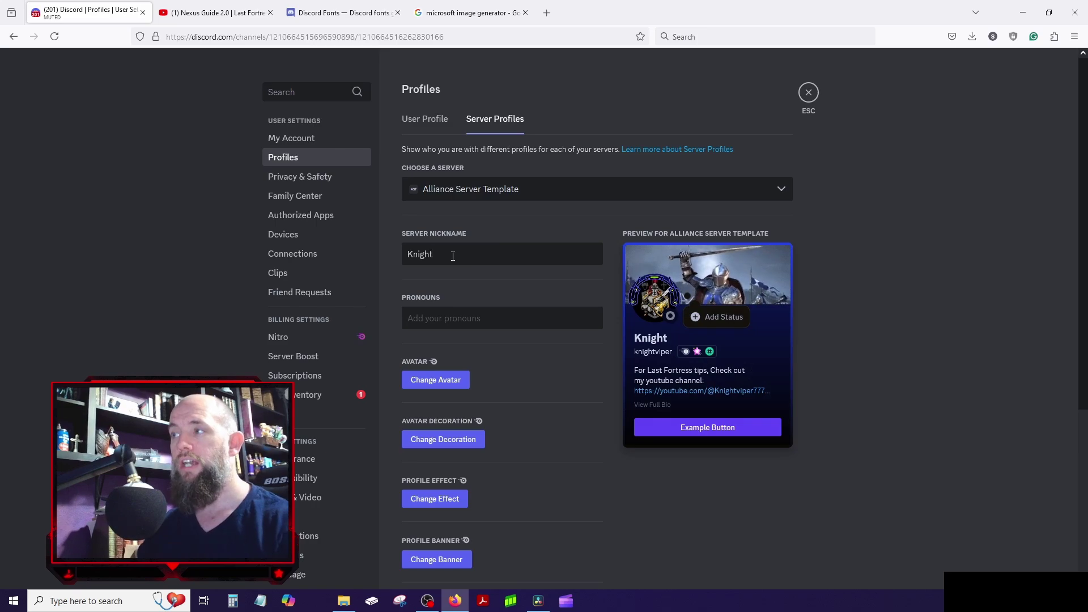
{"action": "left_click", "coordinate": [808, 94]}
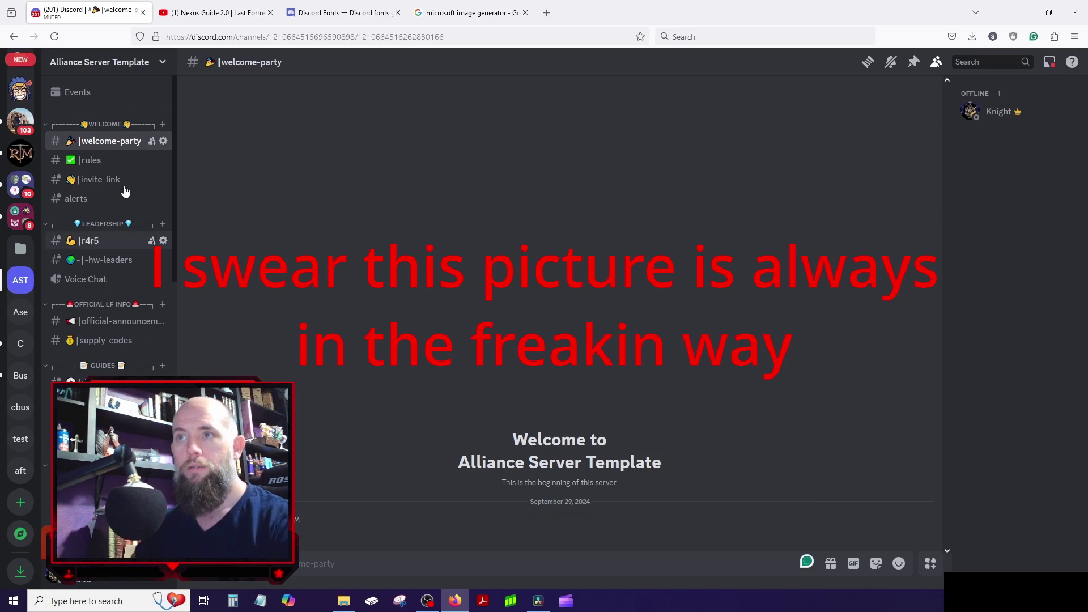
{"action": "scroll", "coordinate": [23, 171], "scroll_direction": "up", "scroll_amount": 5}
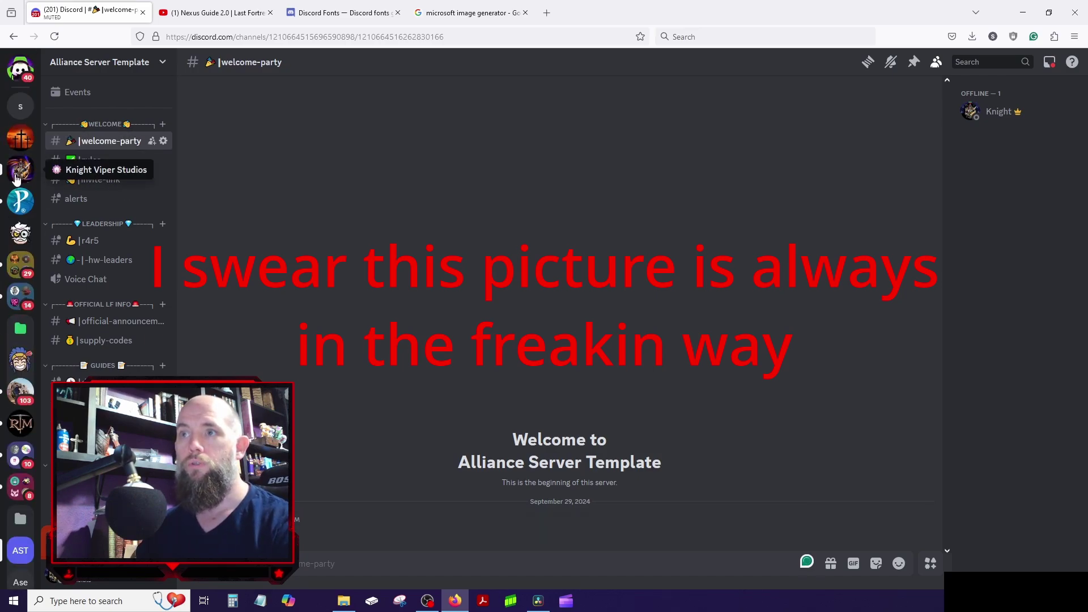
{"action": "left_click", "coordinate": [17, 178]}
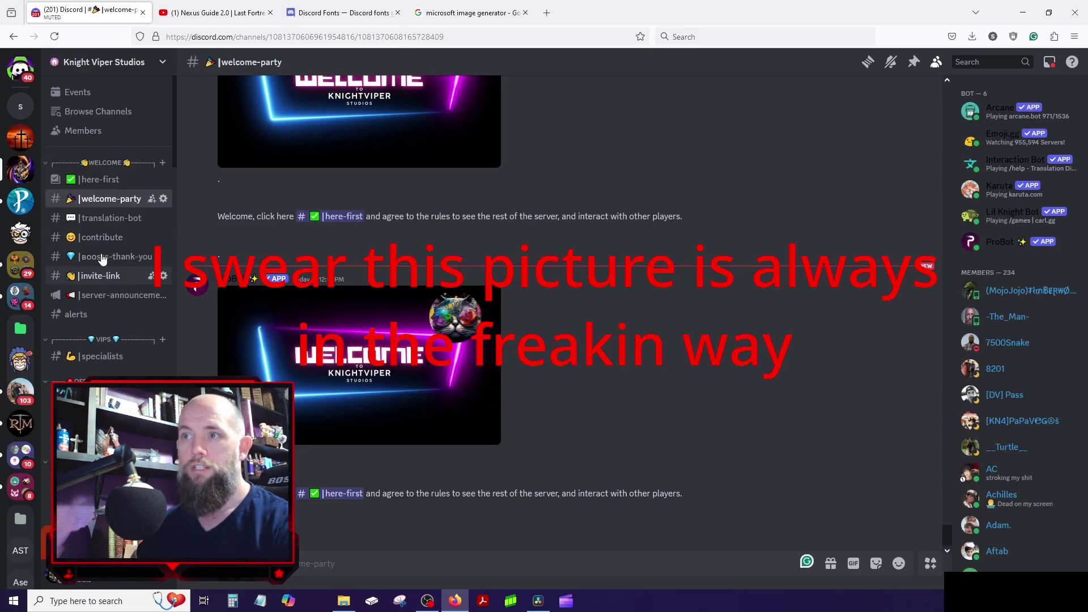
{"action": "left_click", "coordinate": [105, 237]}
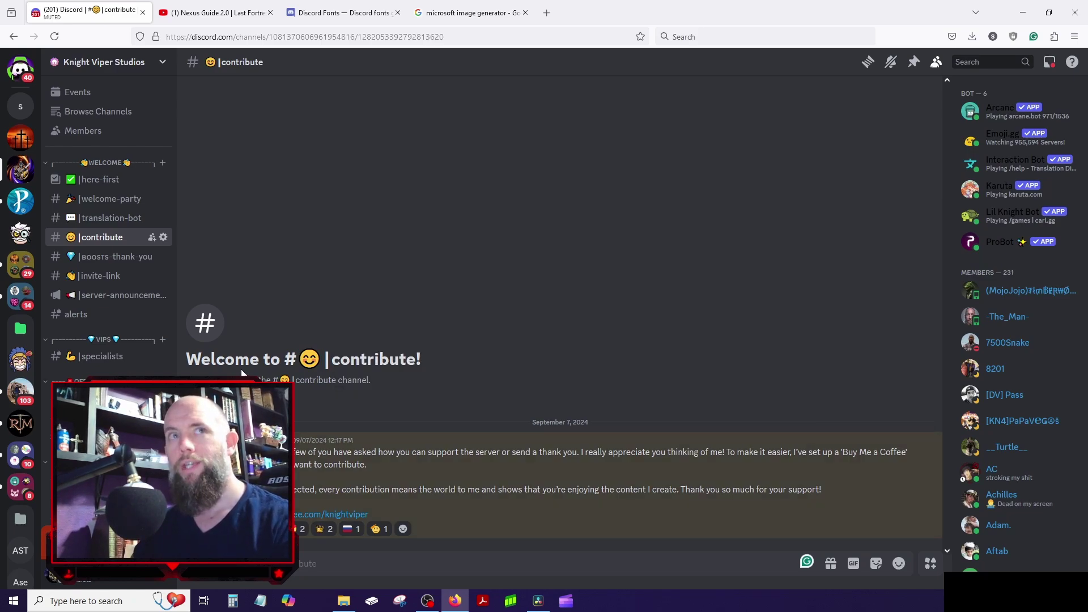
- Switch to the Discord Fonts site and look over its text box and the available font styles
{"action": "left_click", "coordinate": [340, 13]}
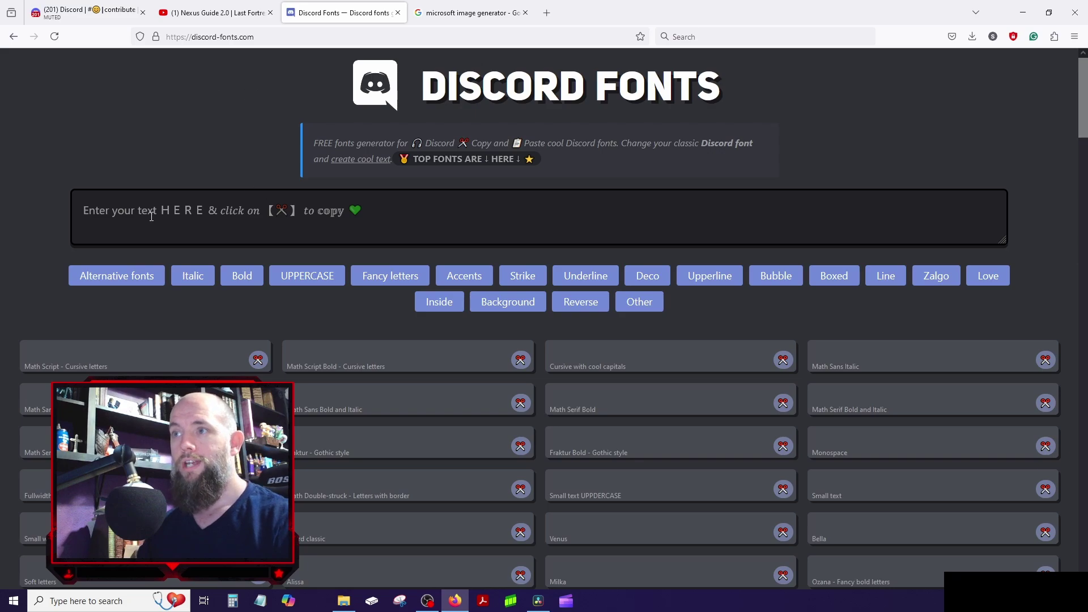
{"action": "scroll", "coordinate": [488, 236], "scroll_direction": "down", "scroll_amount": 2}
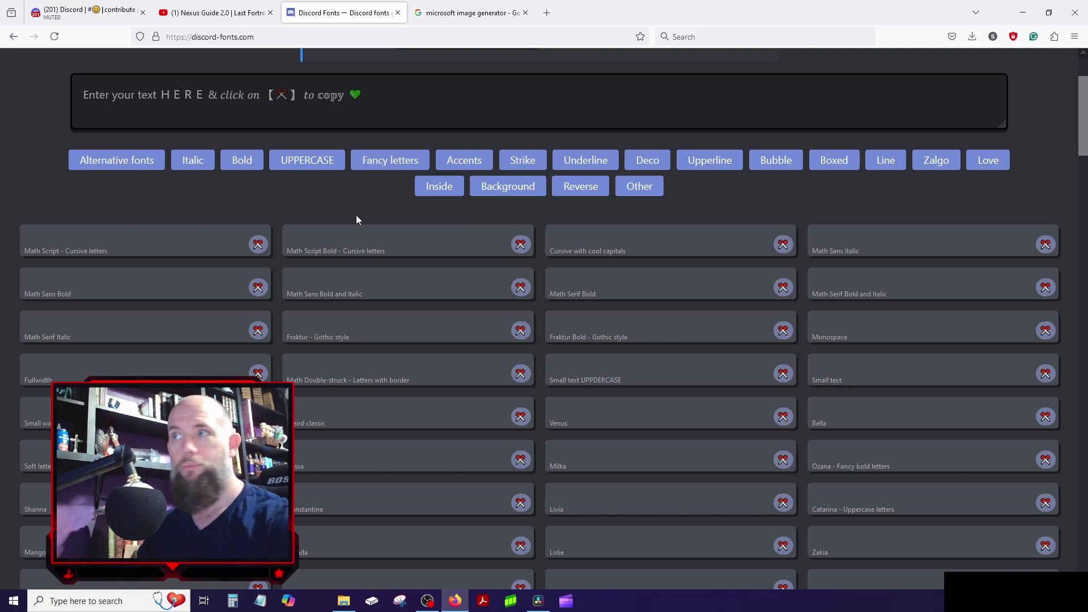
{"action": "scroll", "coordinate": [357, 217], "scroll_direction": "up", "scroll_amount": 2}
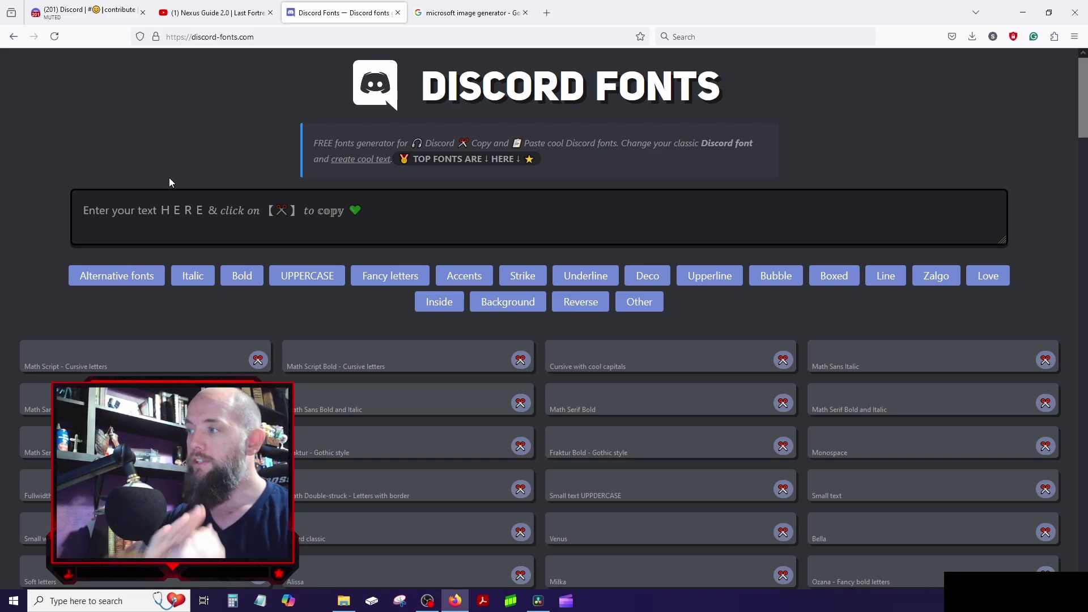
{"action": "left_click", "coordinate": [136, 8]}
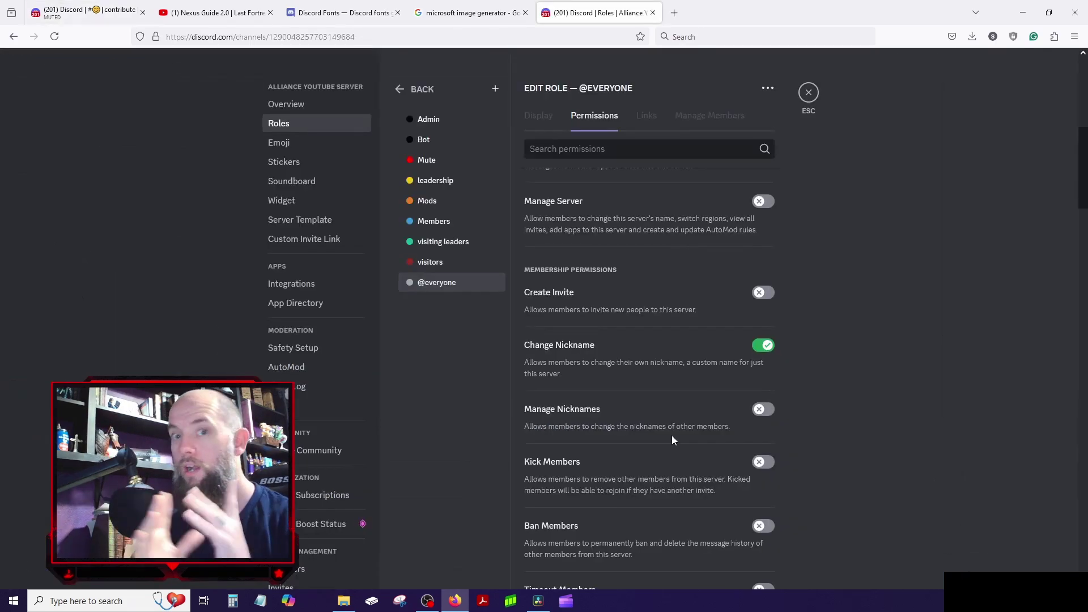
{"action": "scroll", "coordinate": [646, 405], "scroll_direction": "down", "scroll_amount": 1}
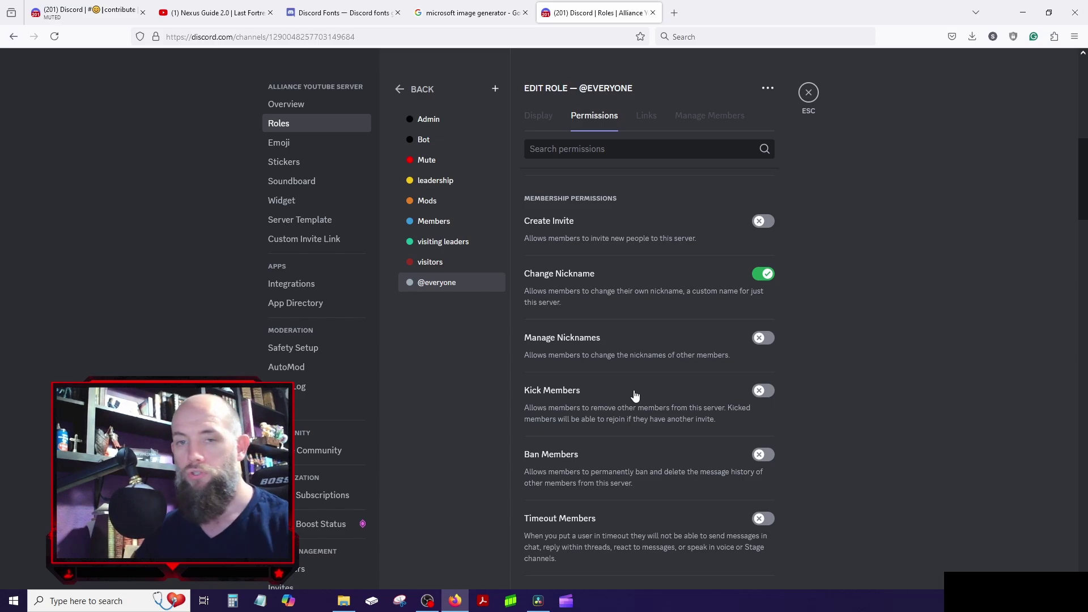
{"action": "scroll", "coordinate": [663, 357], "scroll_direction": "down", "scroll_amount": 1}
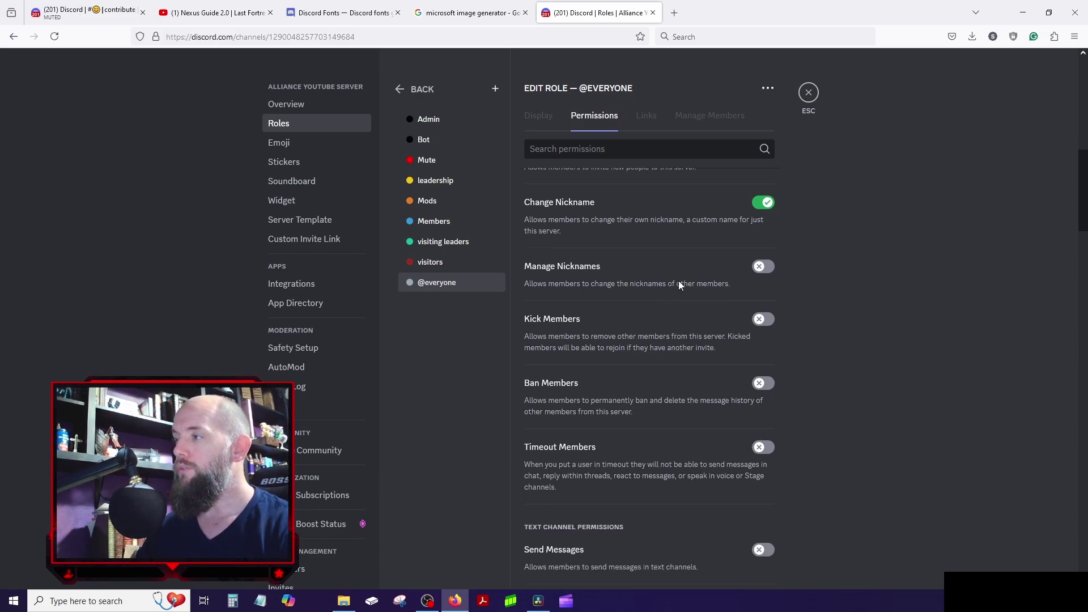
{"action": "scroll", "coordinate": [512, 283], "scroll_direction": "down", "scroll_amount": 1}
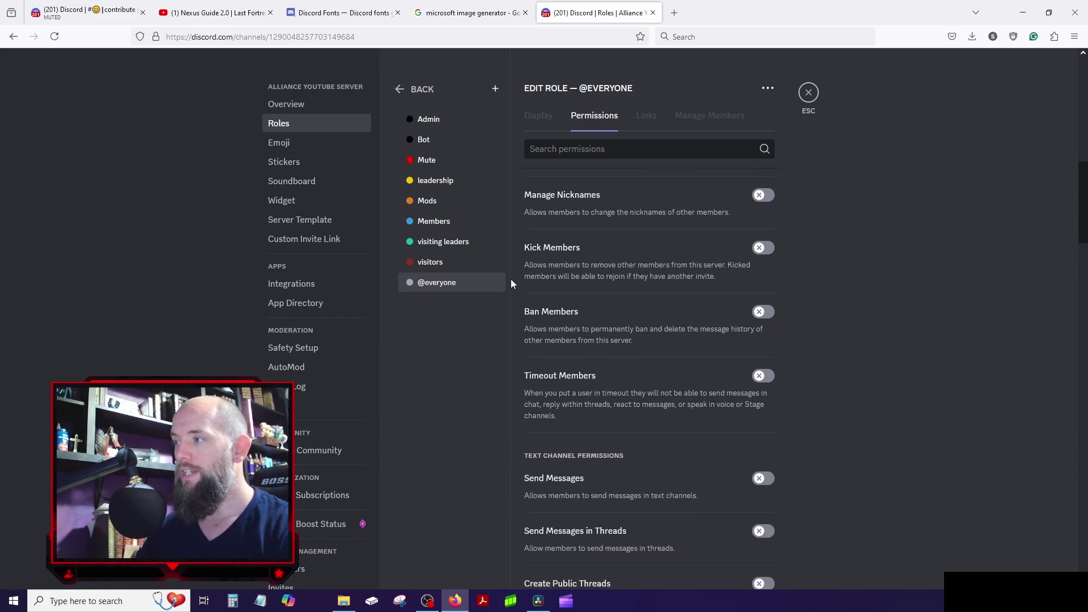
{"action": "scroll", "coordinate": [753, 362], "scroll_direction": "down", "scroll_amount": 3}
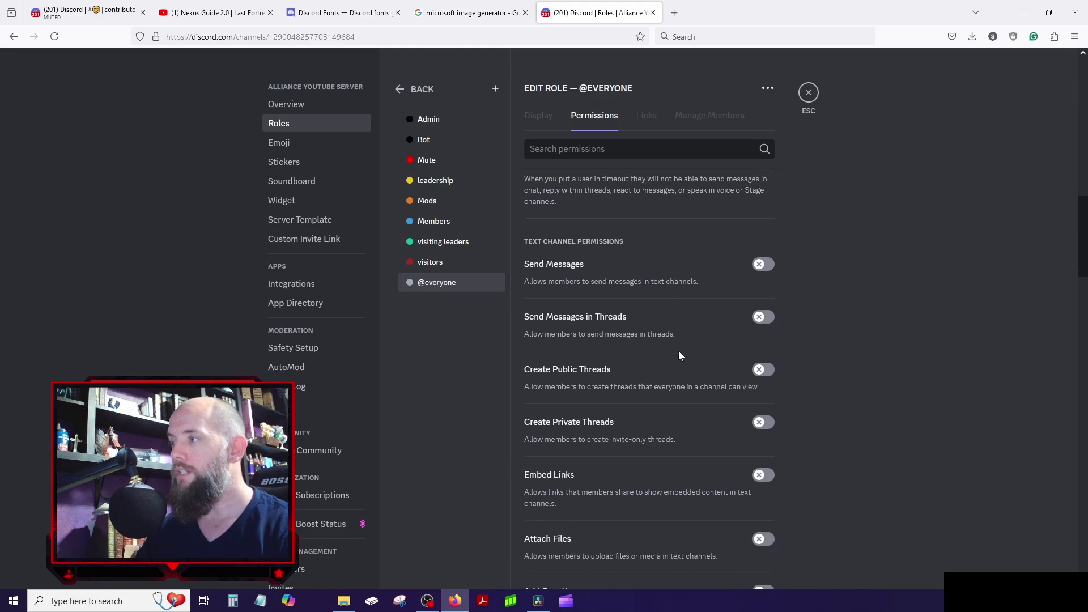
{"action": "left_click", "coordinate": [763, 264]}
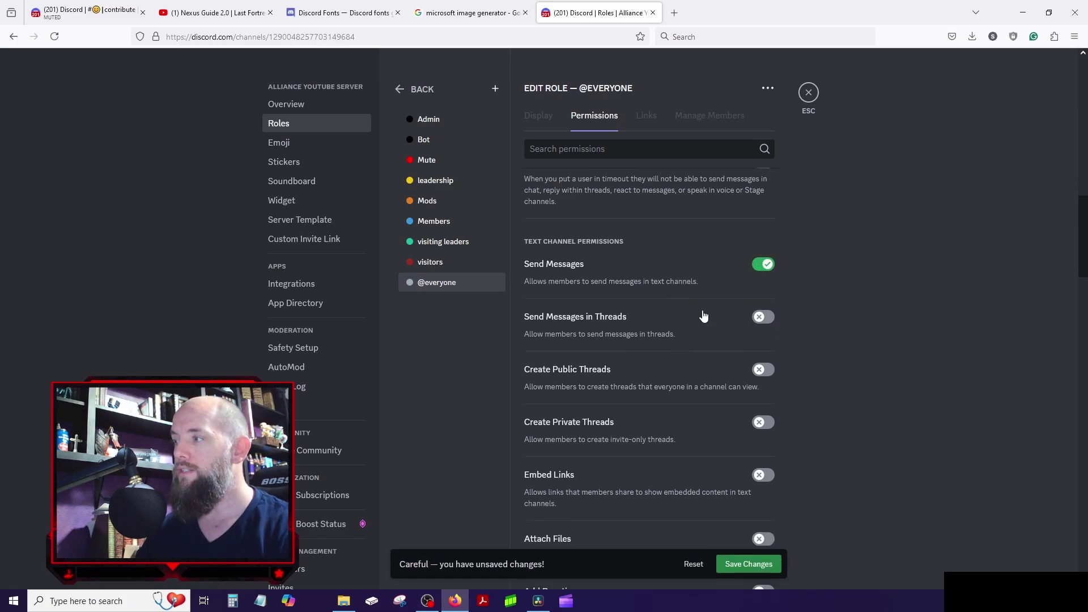
{"action": "left_click", "coordinate": [763, 317]}
{"action": "scroll", "coordinate": [733, 325], "scroll_direction": "down", "scroll_amount": 2}
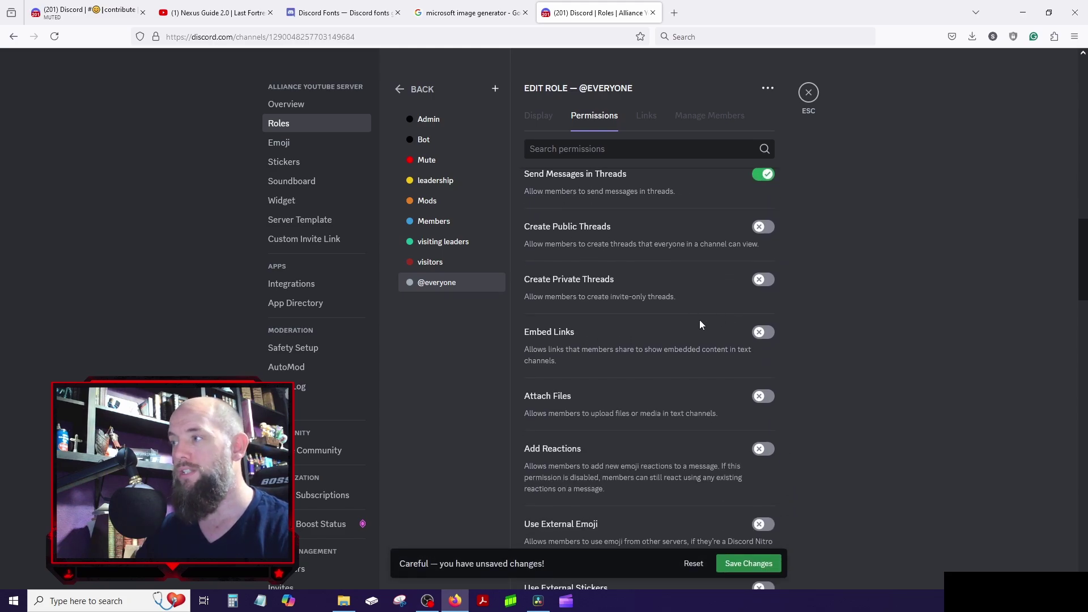
{"action": "left_click", "coordinate": [761, 332]}
{"action": "scroll", "coordinate": [682, 339], "scroll_direction": "down", "scroll_amount": 1}
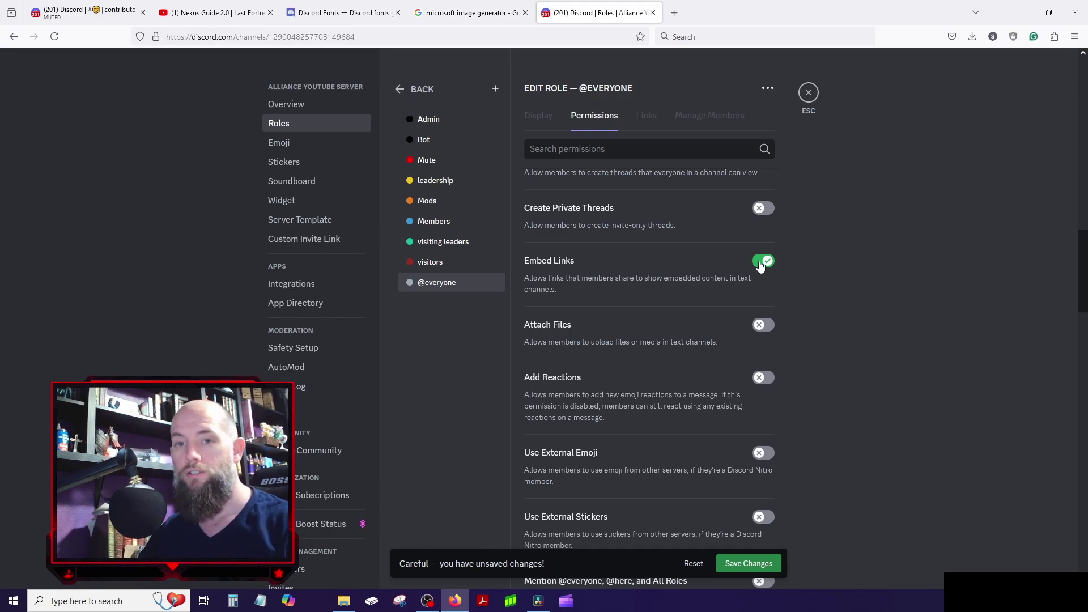
{"action": "scroll", "coordinate": [612, 261], "scroll_direction": "up", "scroll_amount": 1}
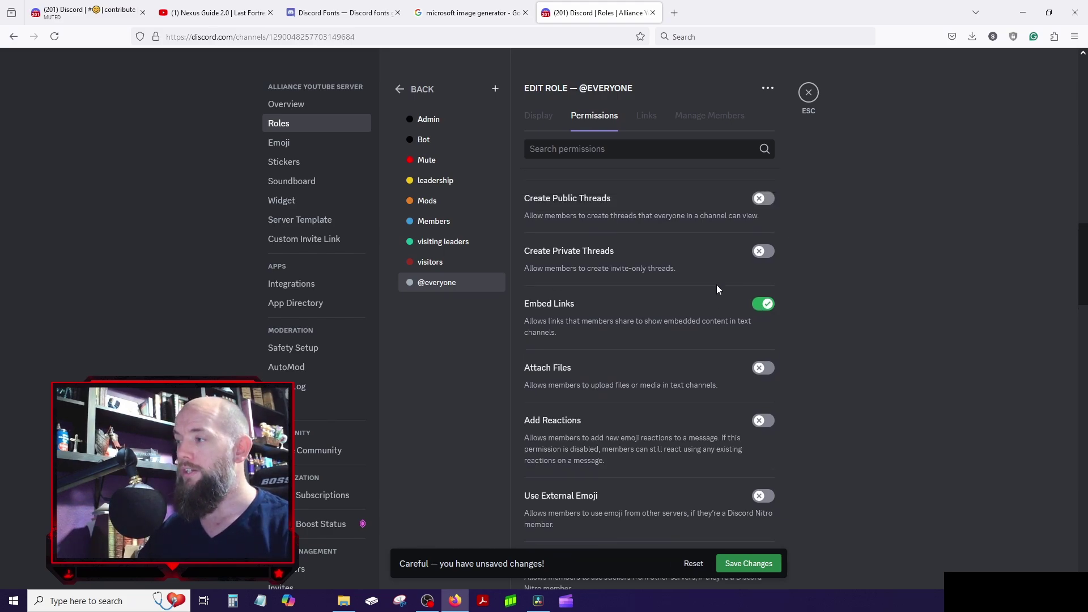
{"action": "scroll", "coordinate": [716, 285], "scroll_direction": "down", "scroll_amount": 1}
{"action": "scroll", "coordinate": [689, 301], "scroll_direction": "down", "scroll_amount": 2}
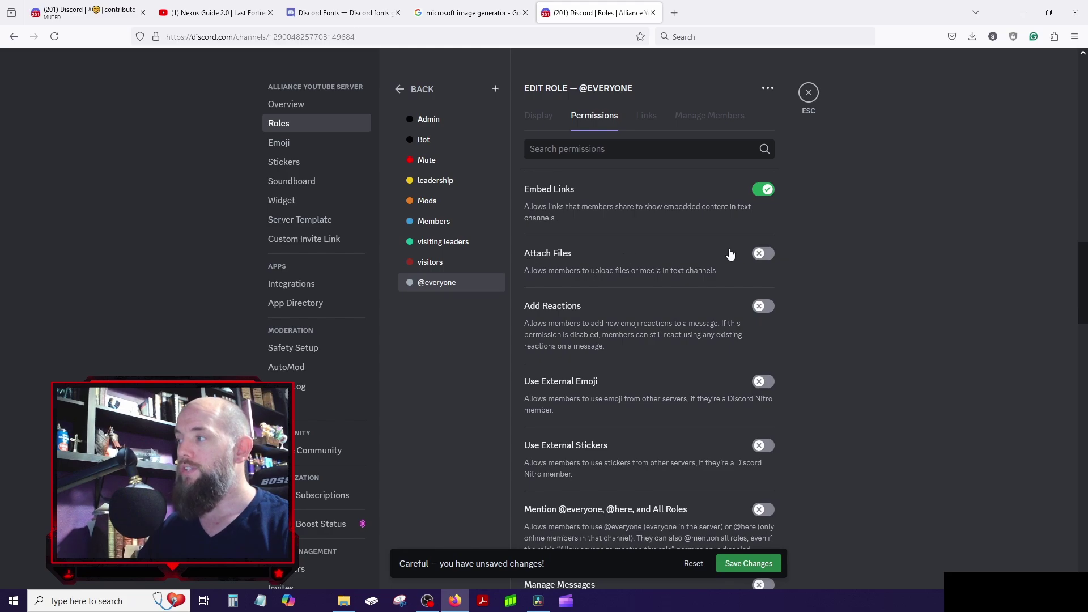
{"action": "left_click", "coordinate": [766, 255]}
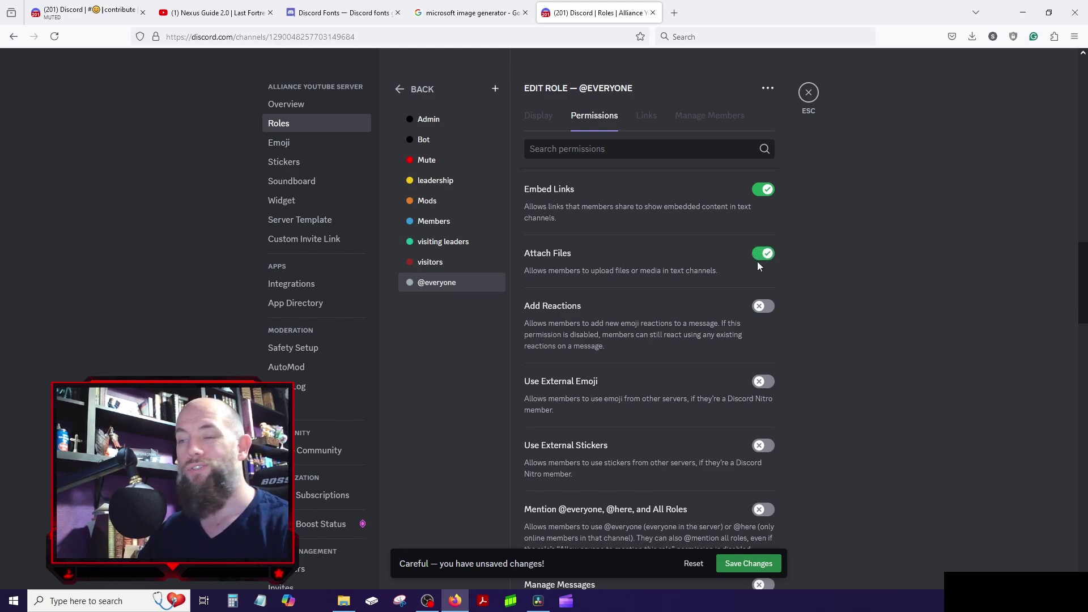
{"action": "left_click", "coordinate": [765, 307]}
{"action": "left_click", "coordinate": [763, 383]}
{"action": "left_click", "coordinate": [768, 445]}
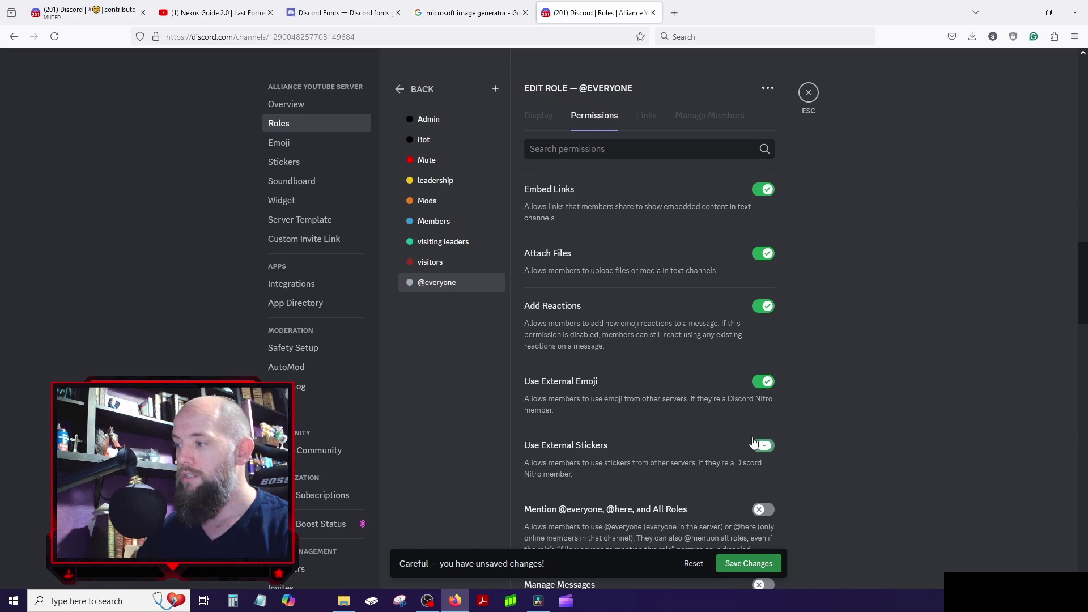
{"action": "scroll", "coordinate": [708, 396], "scroll_direction": "down", "scroll_amount": 3}
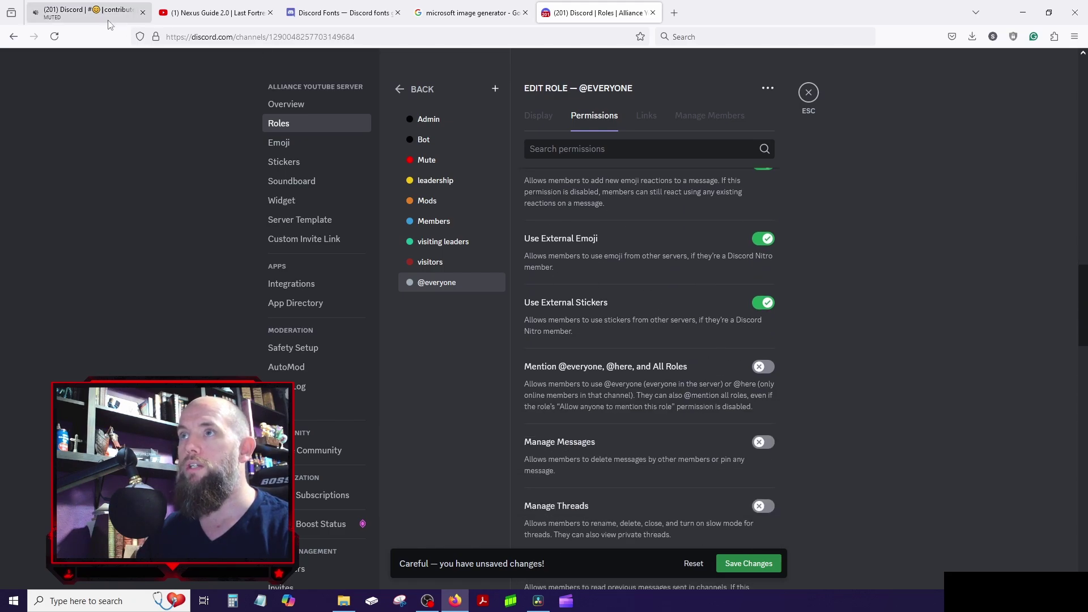
{"action": "left_click", "coordinate": [88, 12]}
{"action": "scroll", "coordinate": [710, 375], "scroll_direction": "up", "scroll_amount": 5}
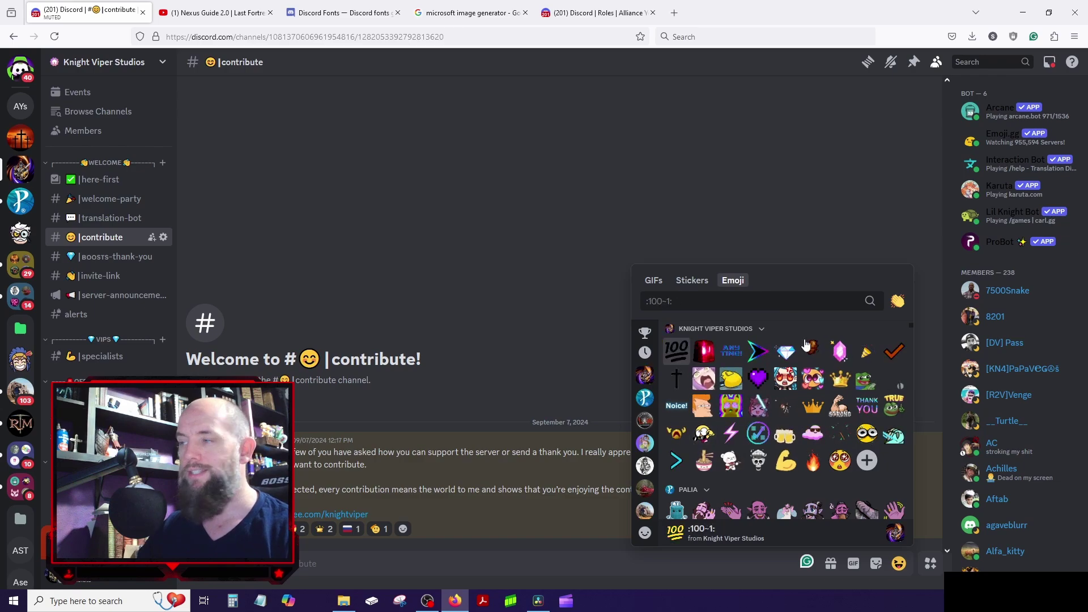
{"action": "left_click", "coordinate": [601, 13]}
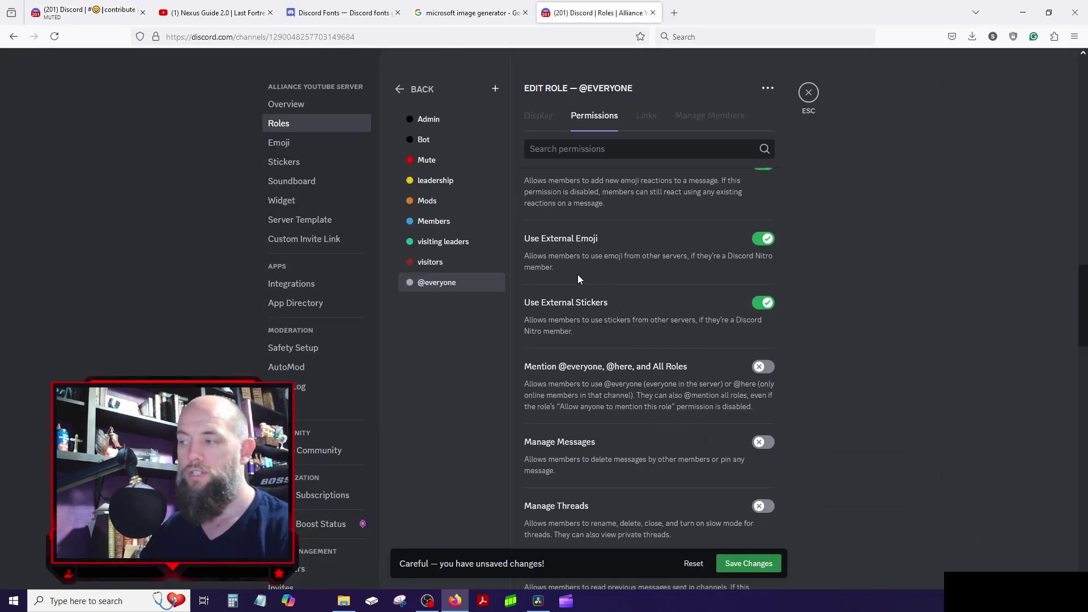
{"action": "scroll", "coordinate": [644, 311], "scroll_direction": "down", "scroll_amount": 2}
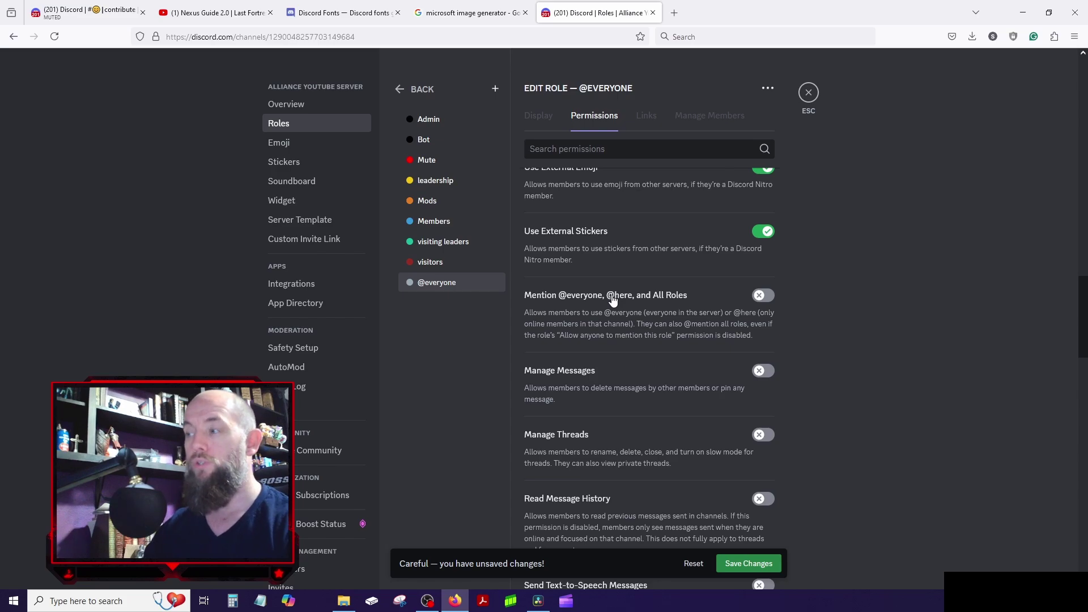
{"action": "left_click", "coordinate": [764, 299]}
{"action": "scroll", "coordinate": [628, 377], "scroll_direction": "down", "scroll_amount": 2}
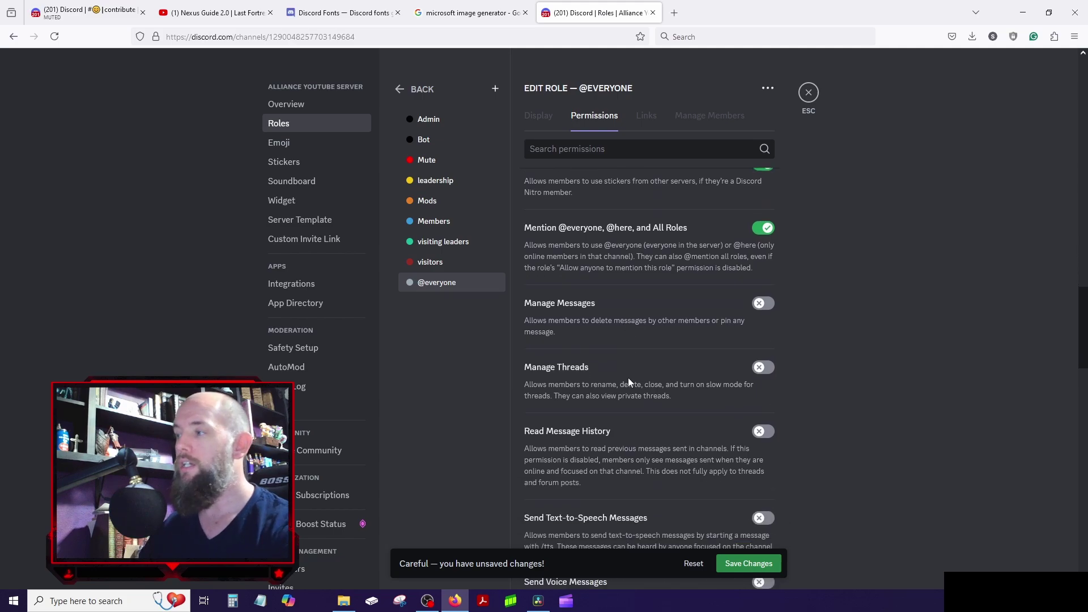
{"action": "scroll", "coordinate": [628, 378], "scroll_direction": "down", "scroll_amount": 1}
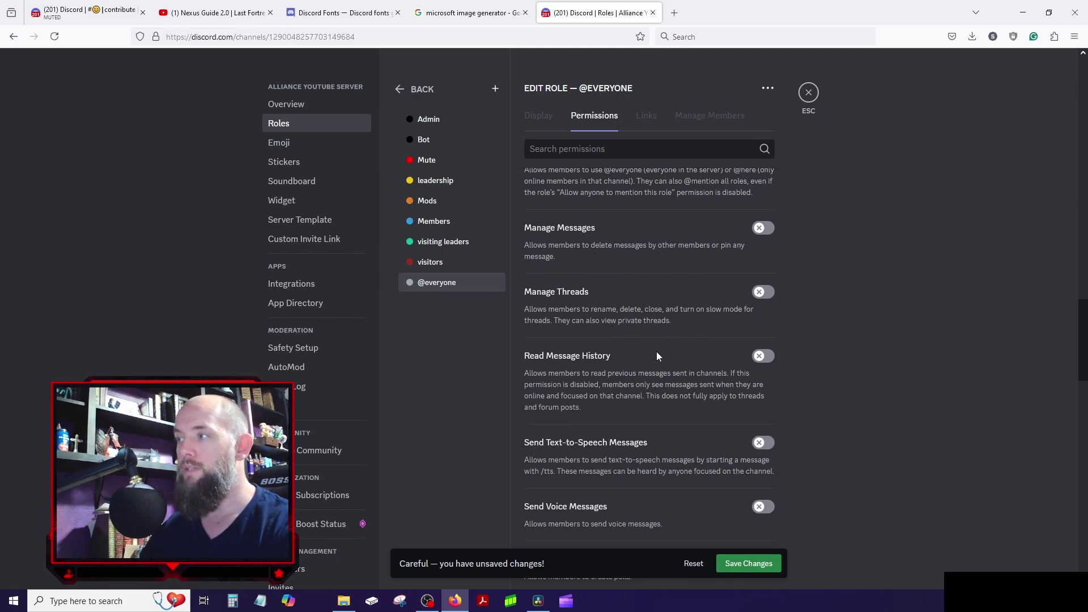
{"action": "scroll", "coordinate": [607, 298], "scroll_direction": "down", "scroll_amount": 3}
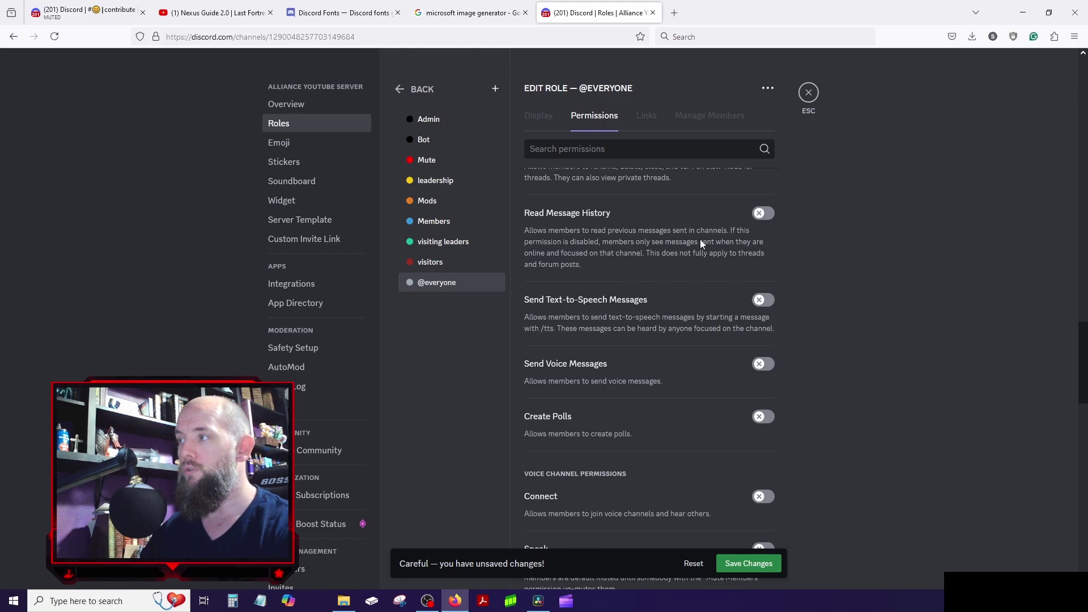
{"action": "left_click", "coordinate": [764, 213]}
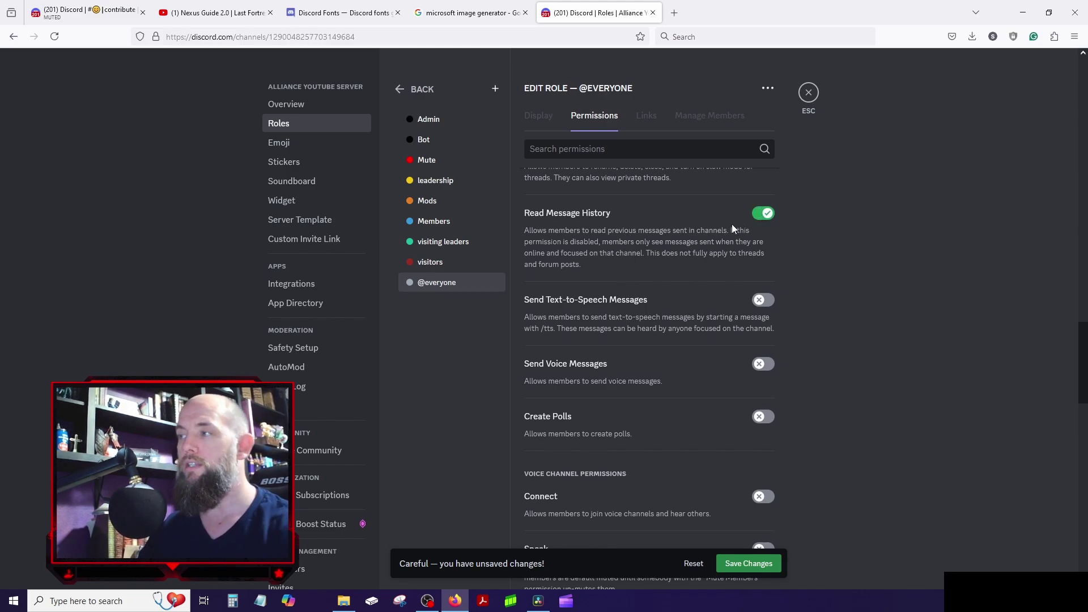
{"action": "scroll", "coordinate": [640, 277], "scroll_direction": "down", "scroll_amount": 1}
{"action": "scroll", "coordinate": [639, 278], "scroll_direction": "down", "scroll_amount": 2}
{"action": "scroll", "coordinate": [625, 278], "scroll_direction": "up", "scroll_amount": 1}
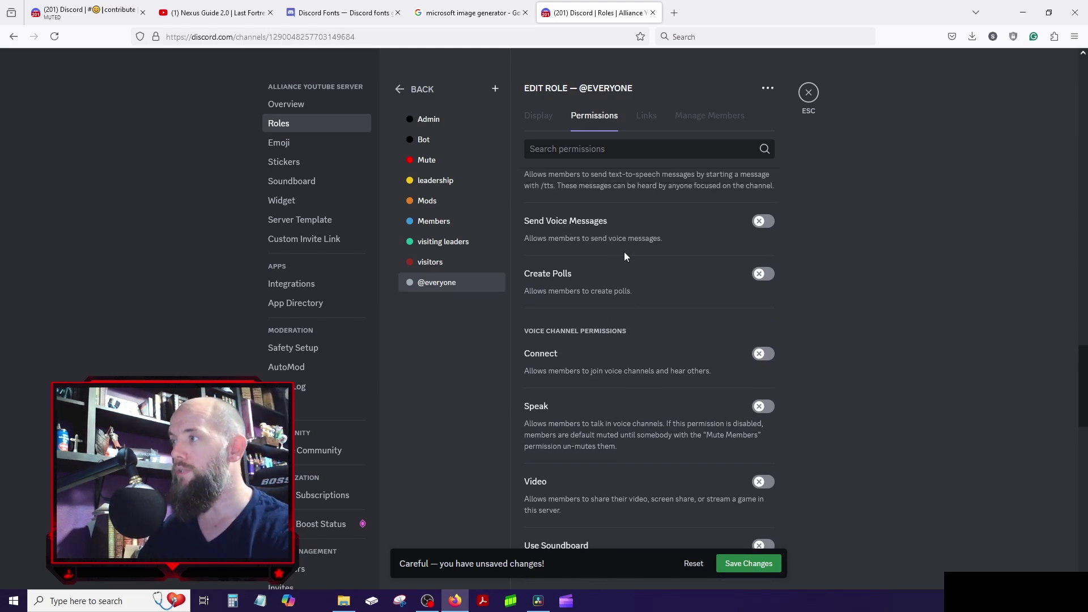
{"action": "scroll", "coordinate": [624, 251], "scroll_direction": "up", "scroll_amount": 1}
{"action": "scroll", "coordinate": [551, 241], "scroll_direction": "up", "scroll_amount": 1}
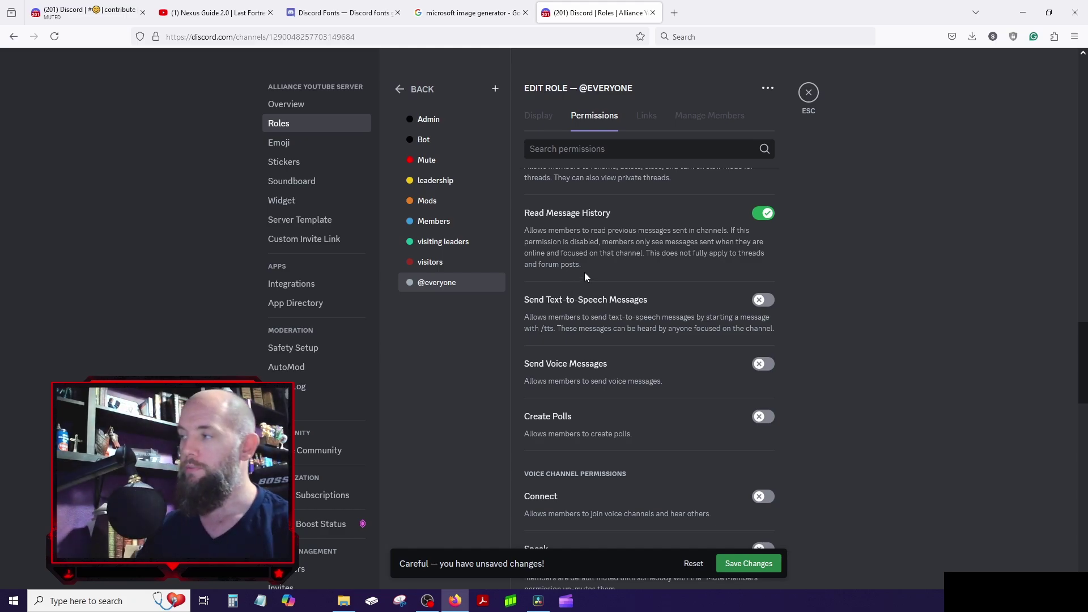
{"action": "scroll", "coordinate": [649, 290], "scroll_direction": "down", "scroll_amount": 1}
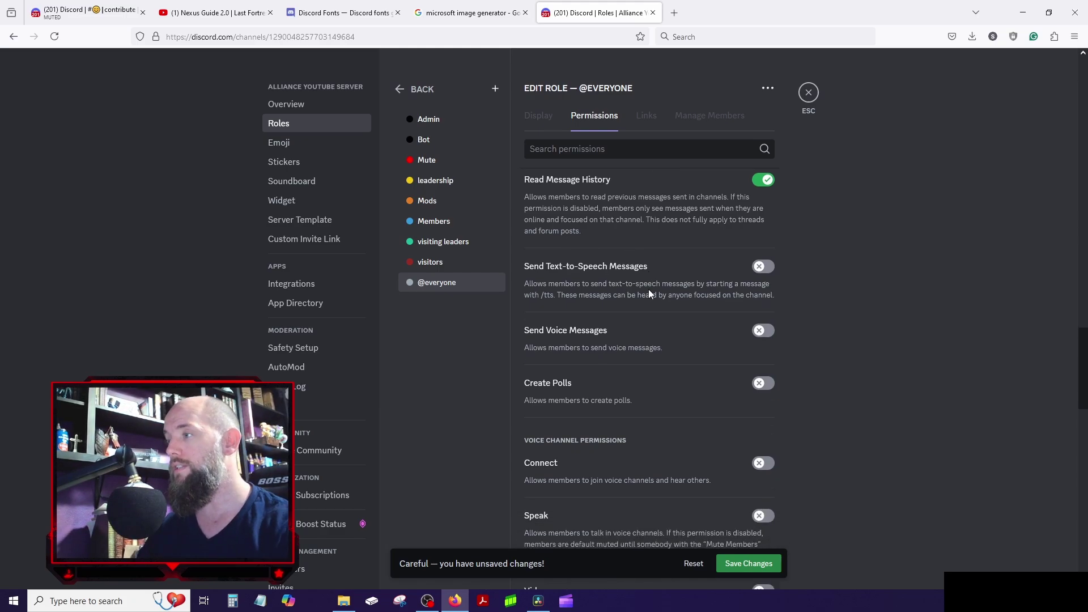
{"action": "scroll", "coordinate": [649, 289], "scroll_direction": "down", "scroll_amount": 1}
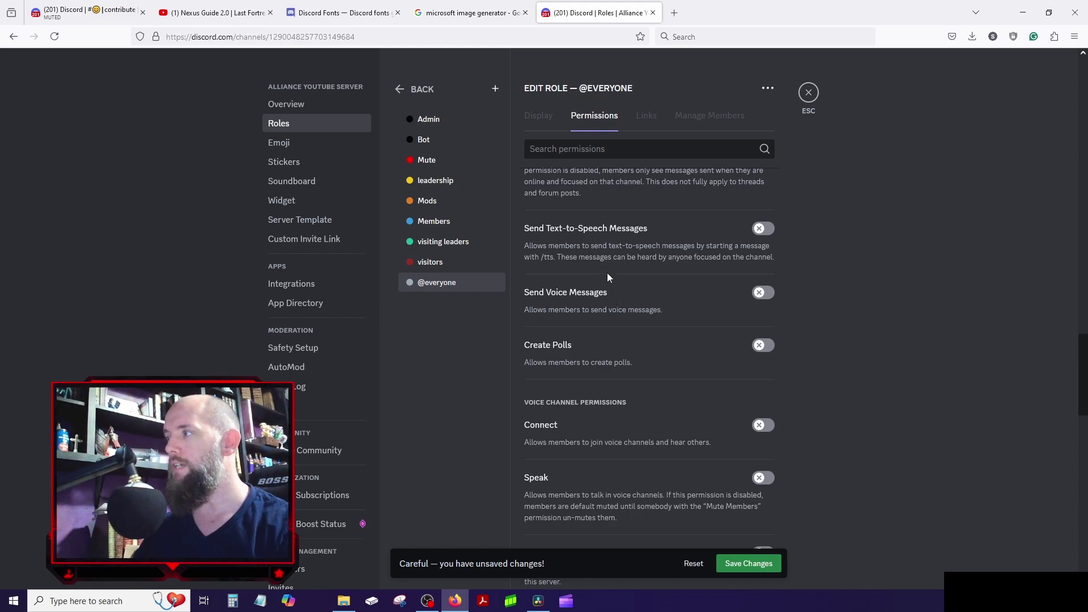
{"action": "scroll", "coordinate": [607, 273], "scroll_direction": "up", "scroll_amount": 2}
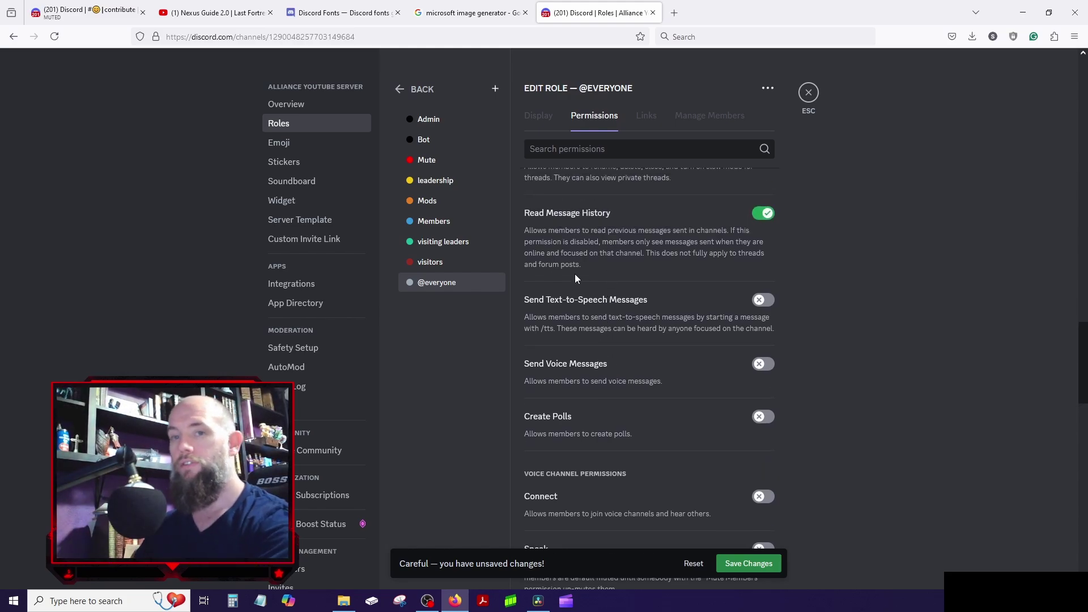
{"action": "scroll", "coordinate": [618, 290], "scroll_direction": "down", "scroll_amount": 2}
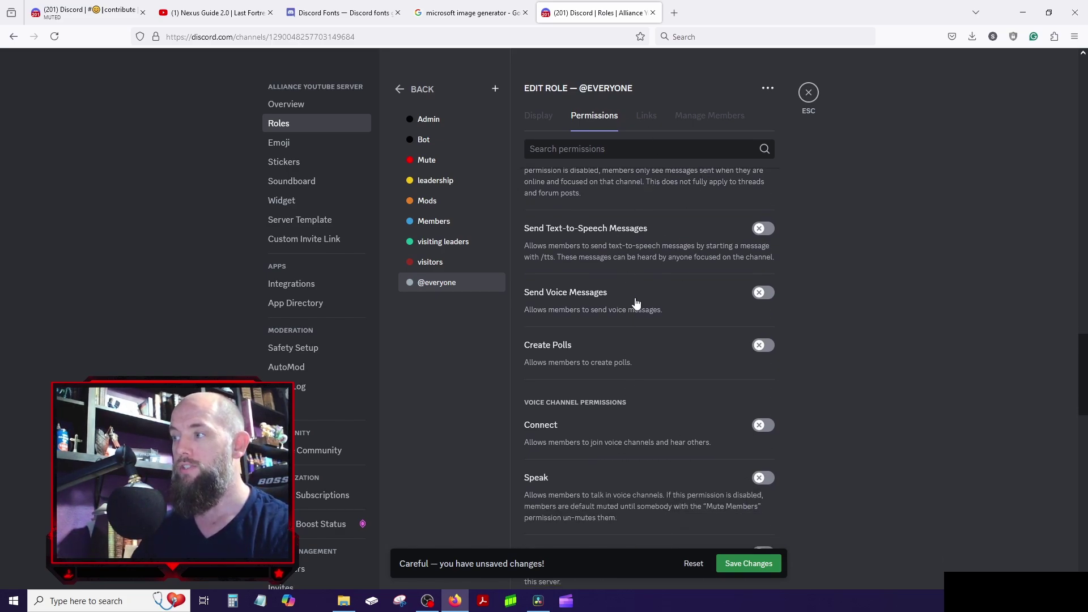
{"action": "scroll", "coordinate": [620, 307], "scroll_direction": "down", "scroll_amount": 6}
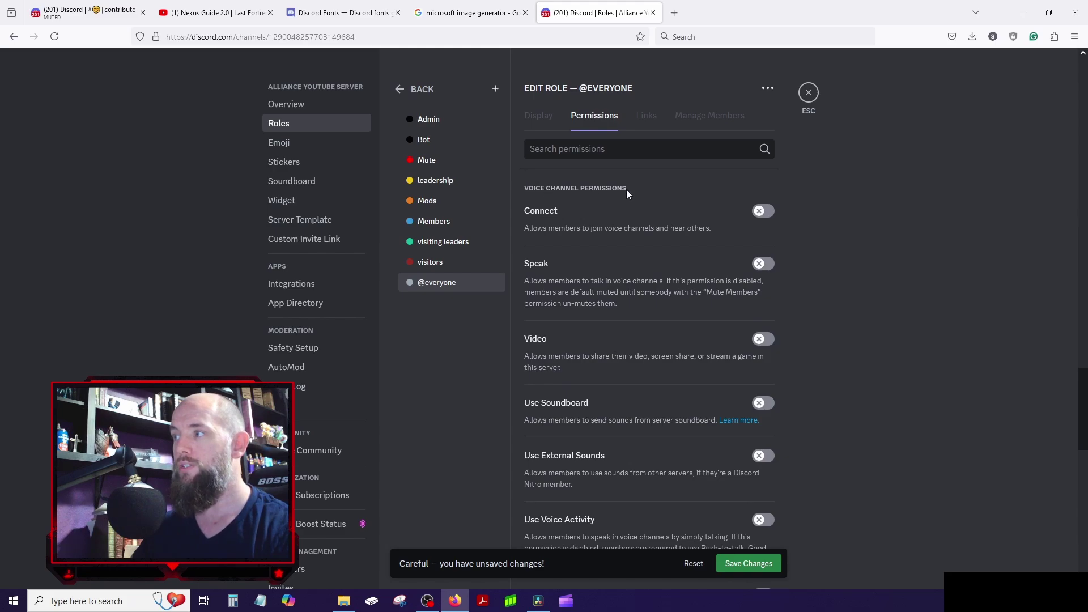
{"action": "left_click", "coordinate": [762, 211]}
{"action": "left_click", "coordinate": [760, 264]}
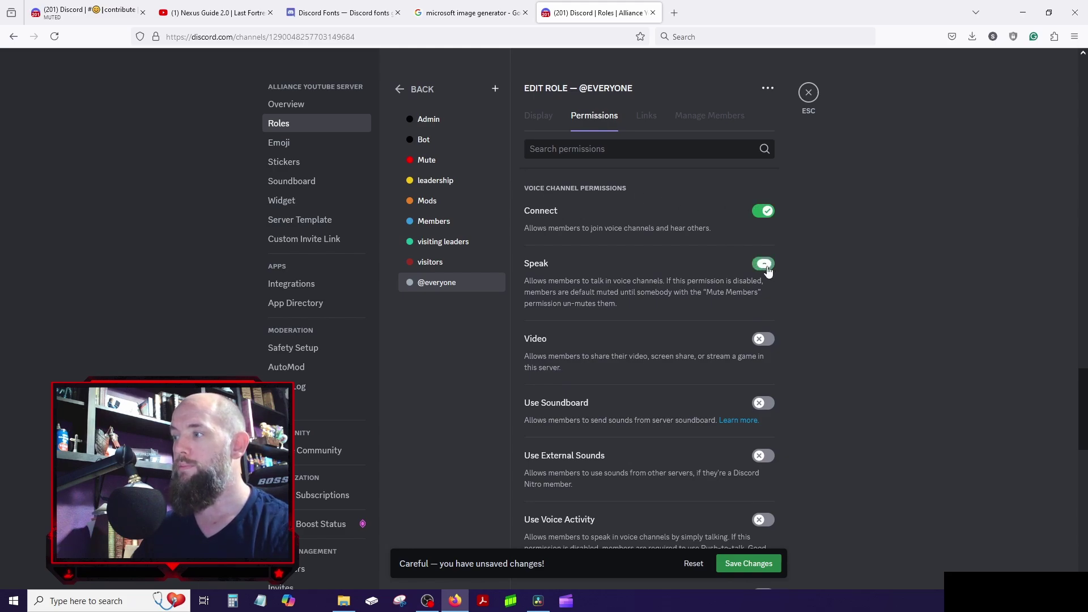
{"action": "left_click", "coordinate": [762, 339]}
{"action": "scroll", "coordinate": [759, 295], "scroll_direction": "down", "scroll_amount": 3}
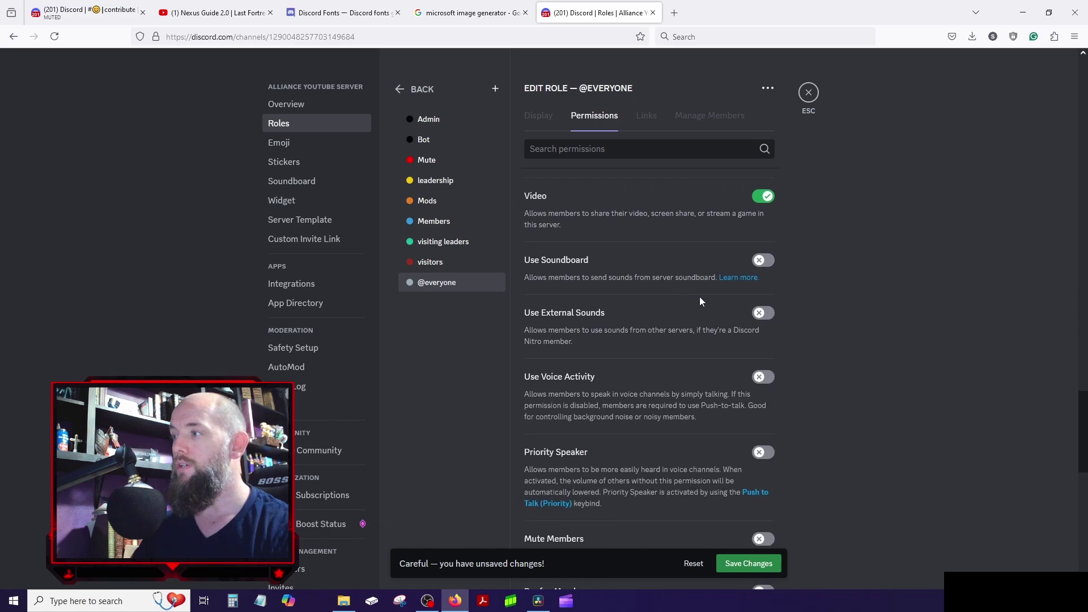
{"action": "left_click", "coordinate": [762, 261]}
{"action": "scroll", "coordinate": [691, 287], "scroll_direction": "down", "scroll_amount": 2}
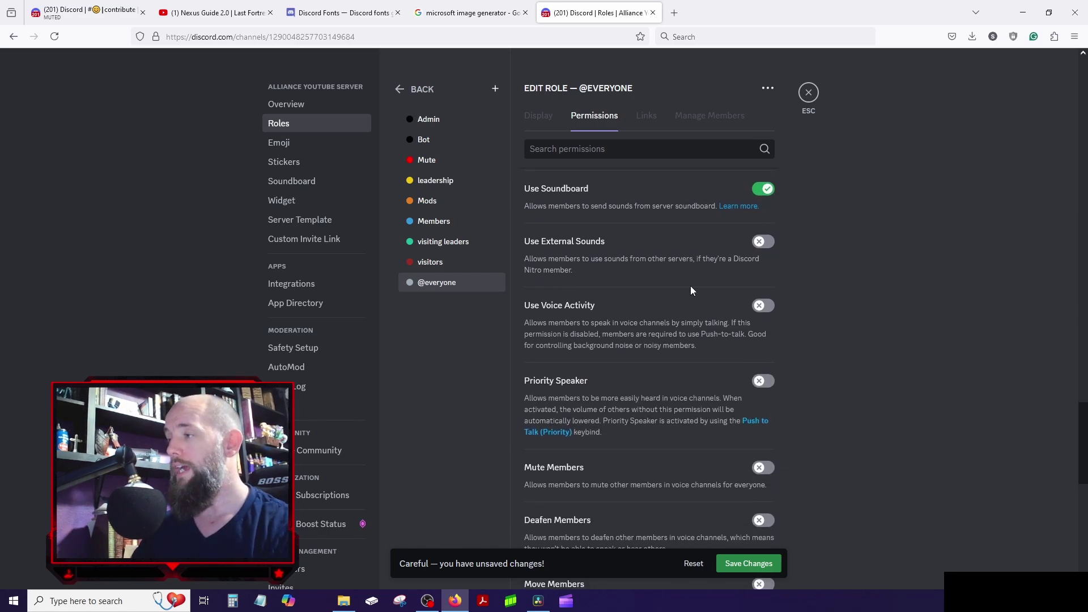
{"action": "left_click", "coordinate": [762, 249]}
{"action": "scroll", "coordinate": [706, 267], "scroll_direction": "down", "scroll_amount": 2}
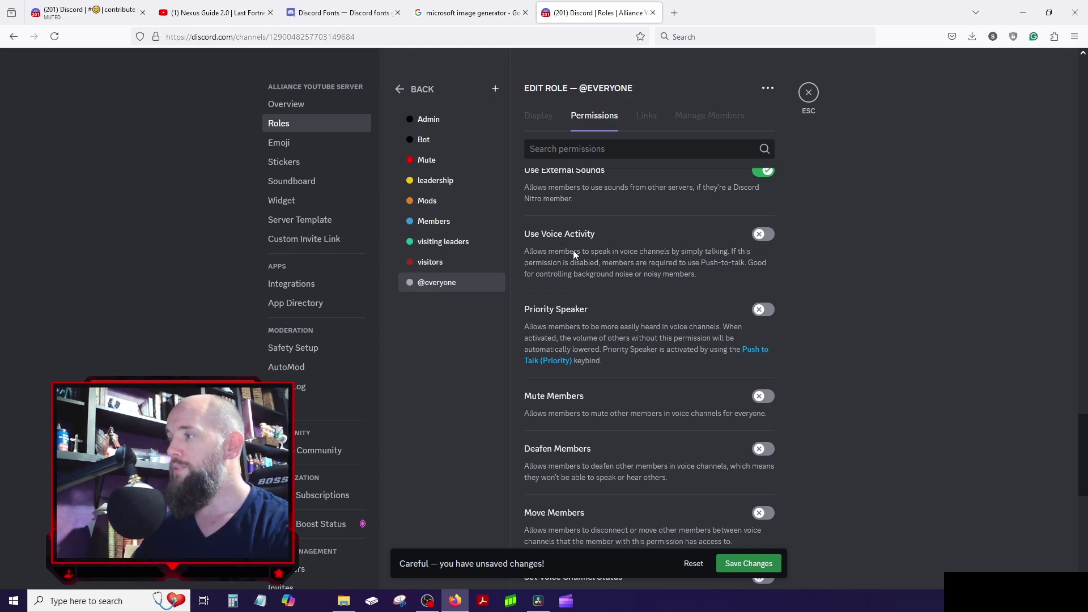
{"action": "left_click", "coordinate": [768, 235]}
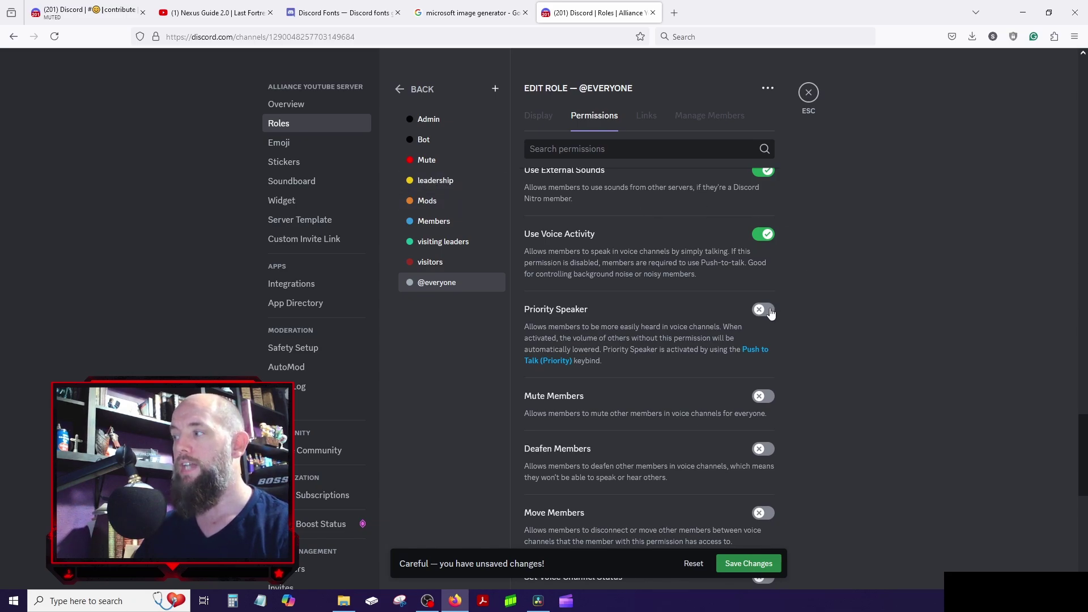
{"action": "scroll", "coordinate": [735, 329], "scroll_direction": "down", "scroll_amount": 1}
{"action": "scroll", "coordinate": [735, 328], "scroll_direction": "down", "scroll_amount": 3}
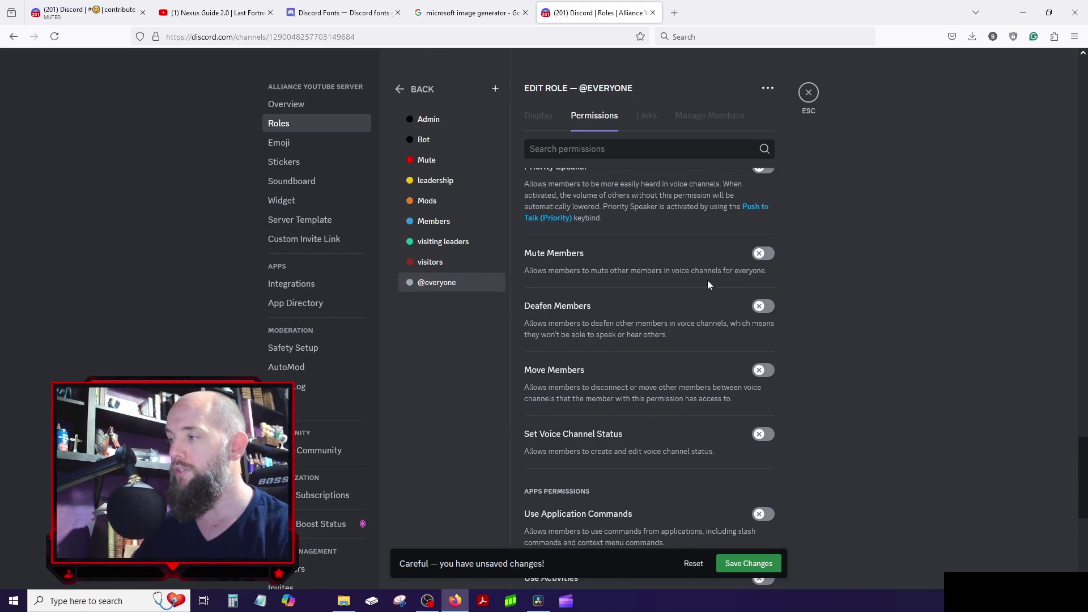
{"action": "scroll", "coordinate": [689, 291], "scroll_direction": "down", "scroll_amount": 2}
{"action": "scroll", "coordinate": [646, 279], "scroll_direction": "down", "scroll_amount": 3}
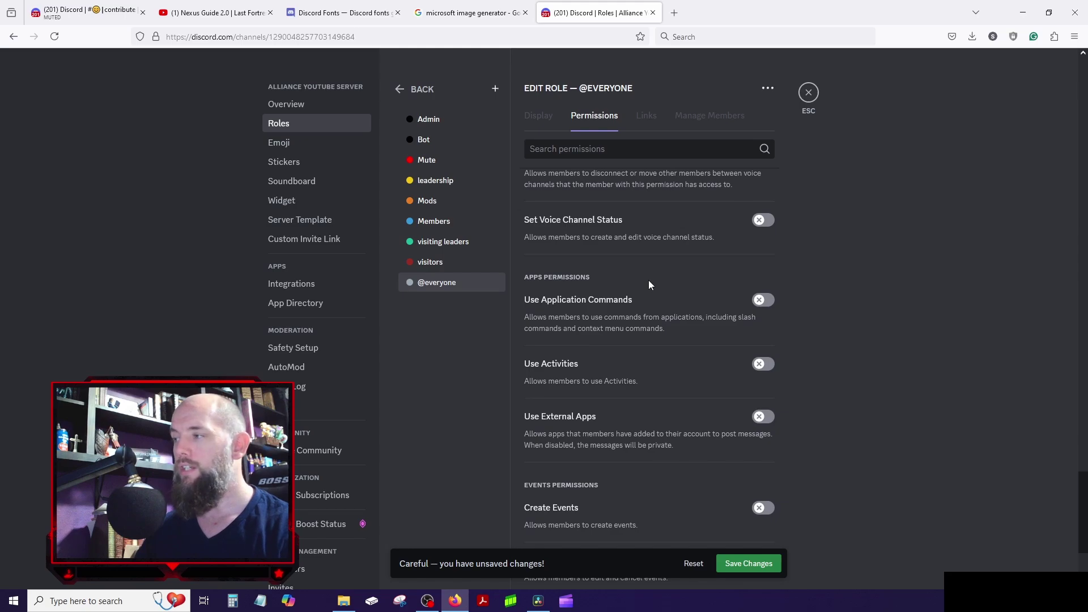
{"action": "scroll", "coordinate": [576, 311], "scroll_direction": "down", "scroll_amount": 2}
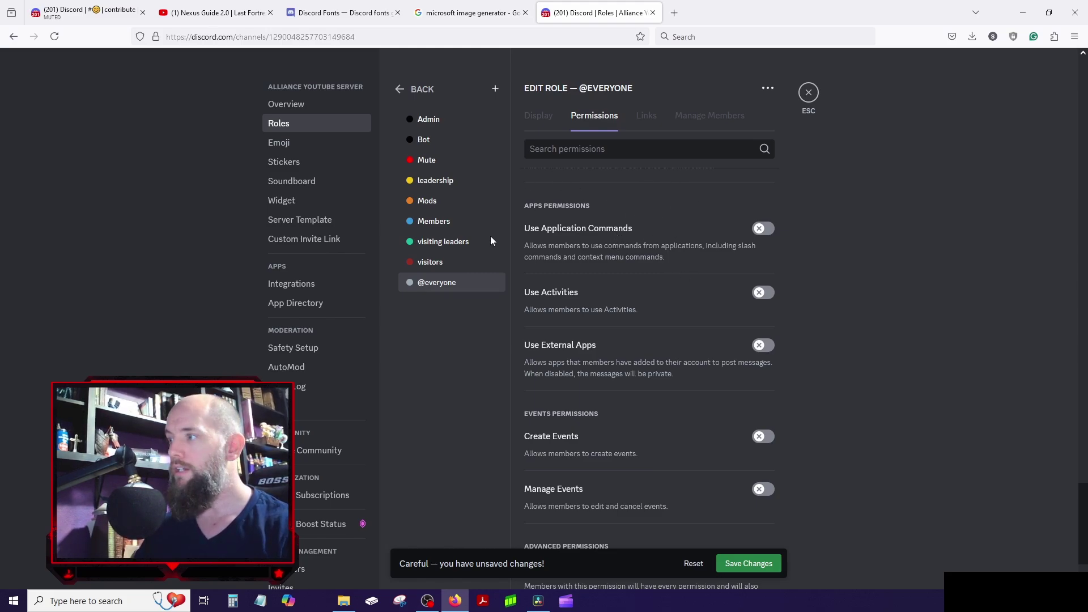
{"action": "scroll", "coordinate": [680, 272], "scroll_direction": "down", "scroll_amount": 2}
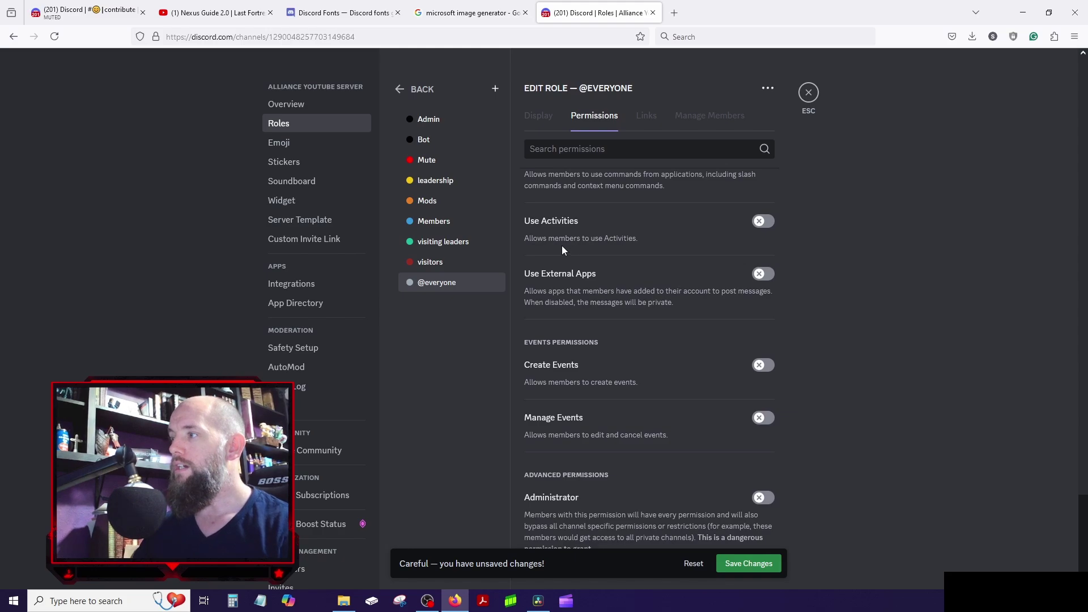
{"action": "left_click", "coordinate": [765, 221]}
{"action": "scroll", "coordinate": [670, 291], "scroll_direction": "down", "scroll_amount": 1}
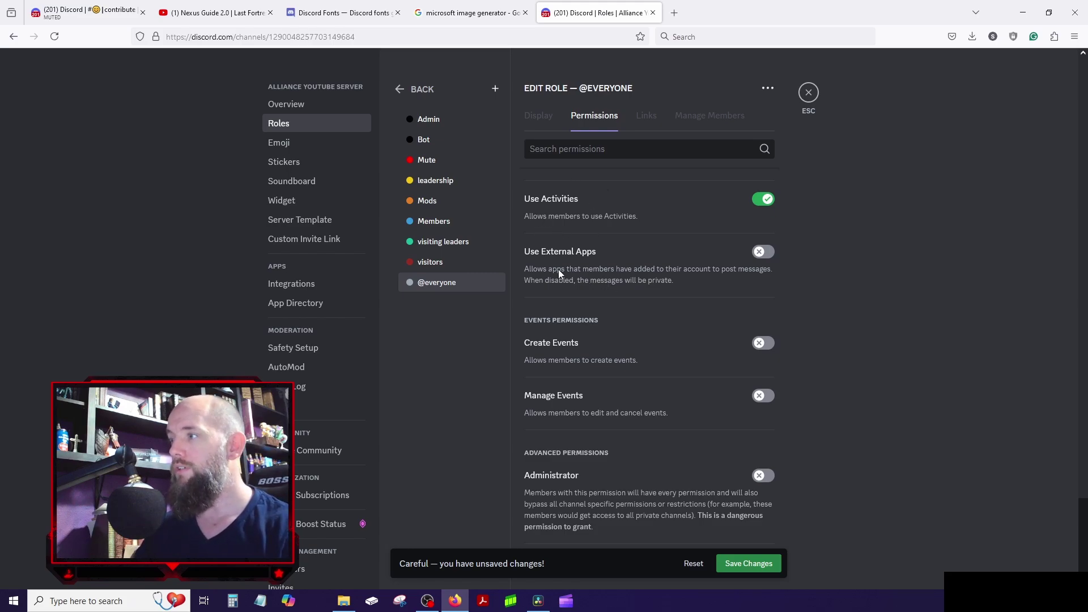
{"action": "left_click", "coordinate": [745, 564]}
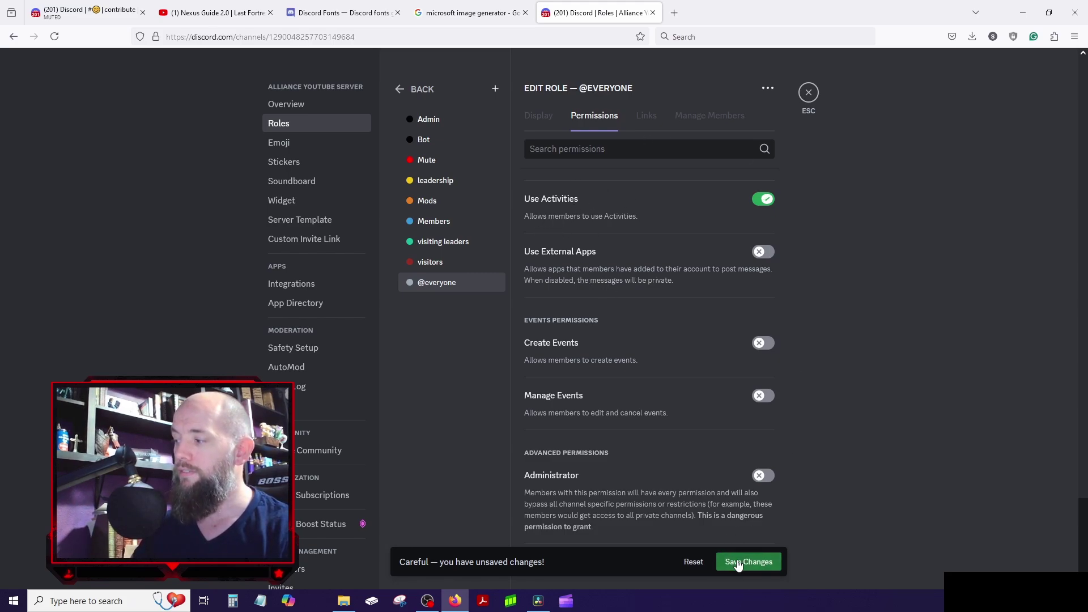
{"action": "scroll", "coordinate": [638, 268], "scroll_direction": "up", "scroll_amount": 1}
{"action": "scroll", "coordinate": [639, 273], "scroll_direction": "up", "scroll_amount": 15}
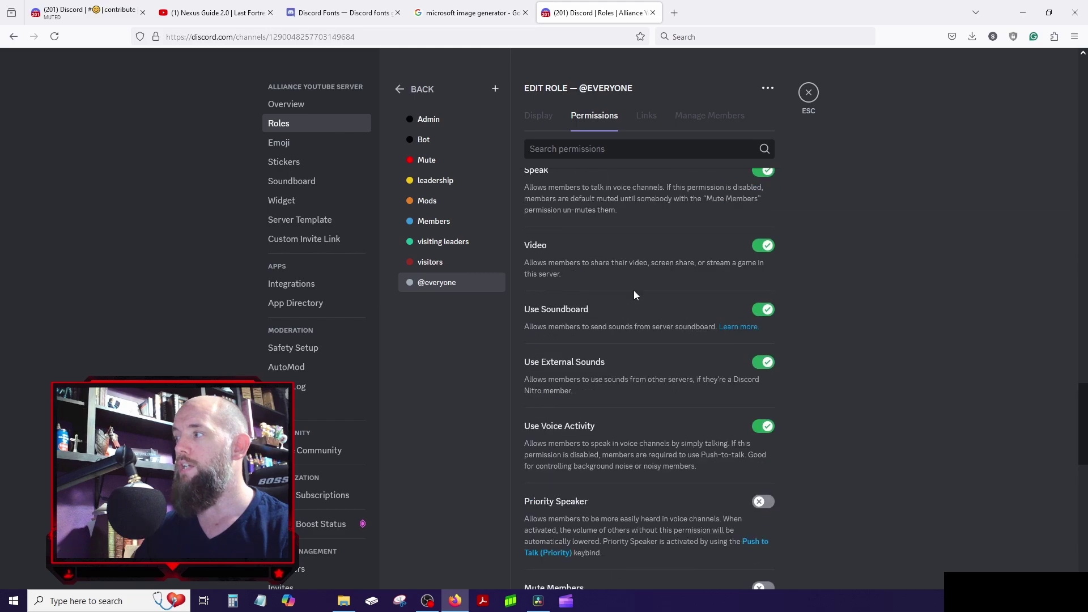
{"action": "scroll", "coordinate": [631, 273], "scroll_direction": "up", "scroll_amount": 15}
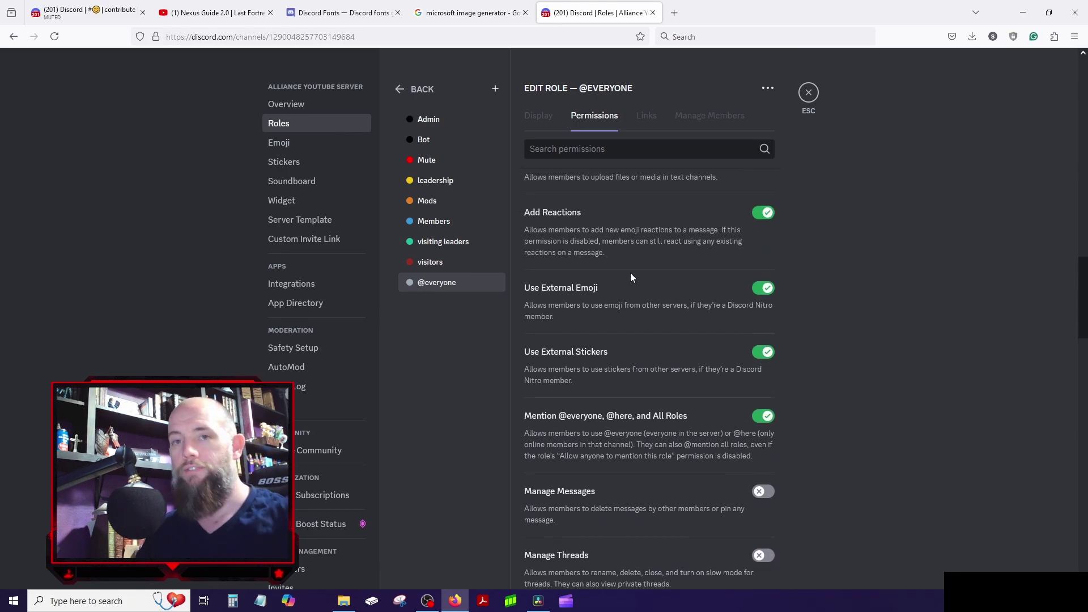
{"action": "scroll", "coordinate": [631, 273], "scroll_direction": "up", "scroll_amount": 8}
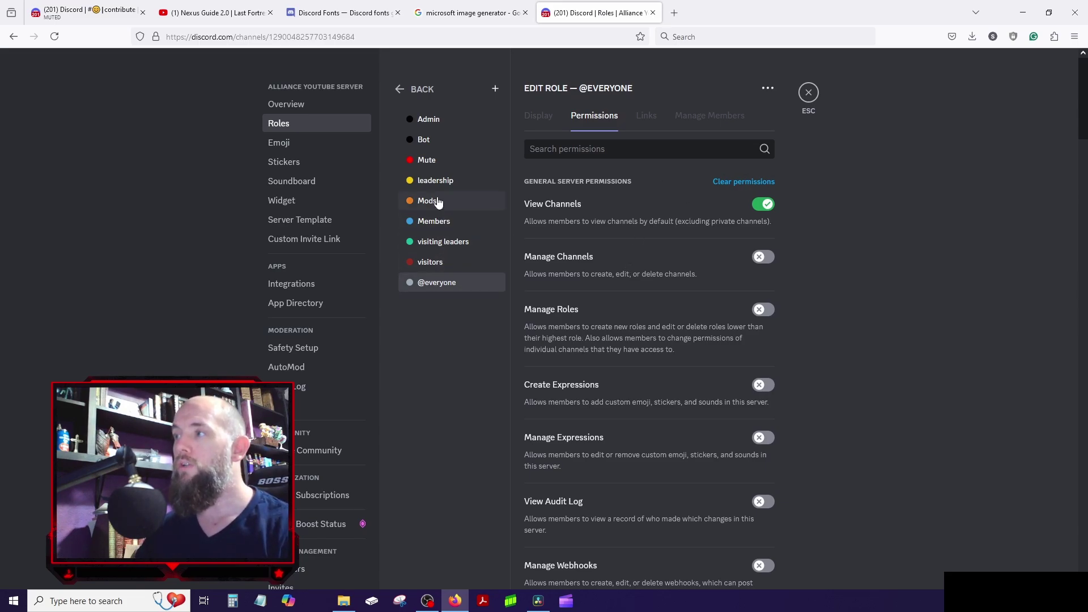
{"action": "left_click", "coordinate": [434, 181]}
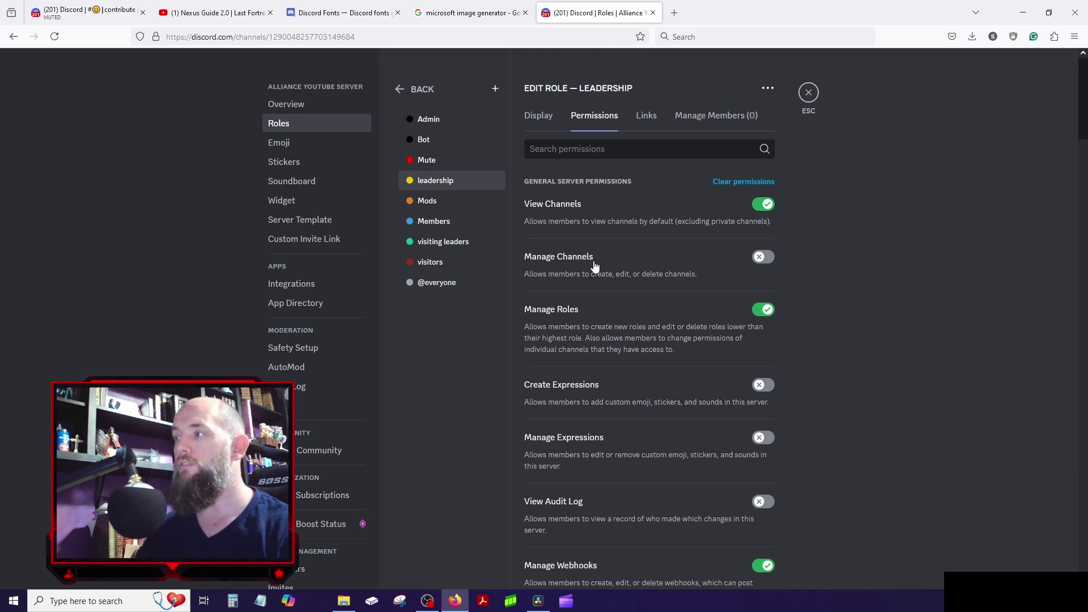
{"action": "scroll", "coordinate": [633, 277], "scroll_direction": "down", "scroll_amount": 1}
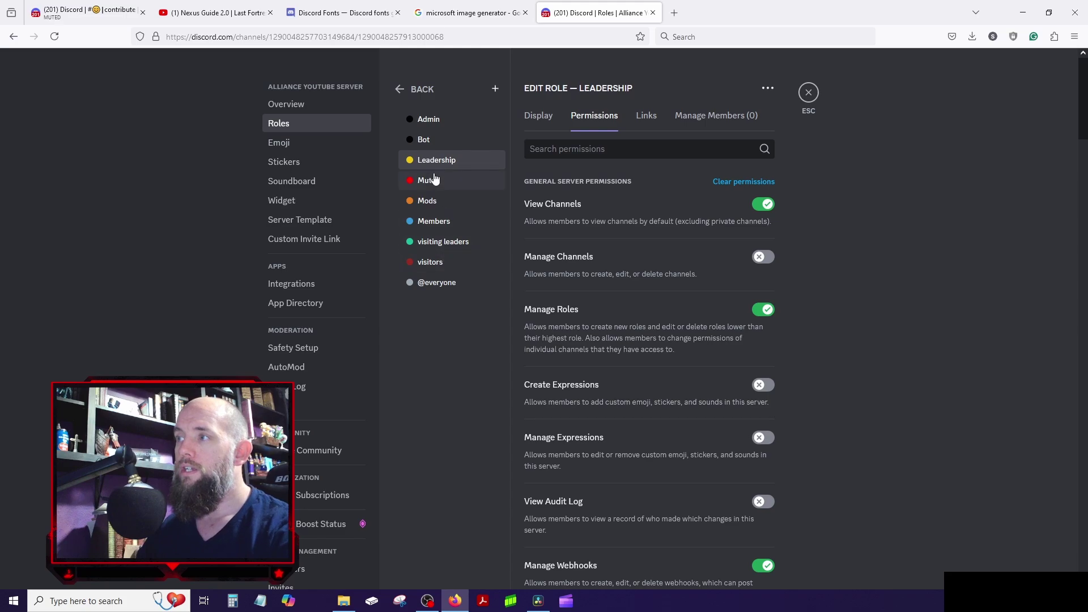
{"action": "left_click", "coordinate": [453, 284]}
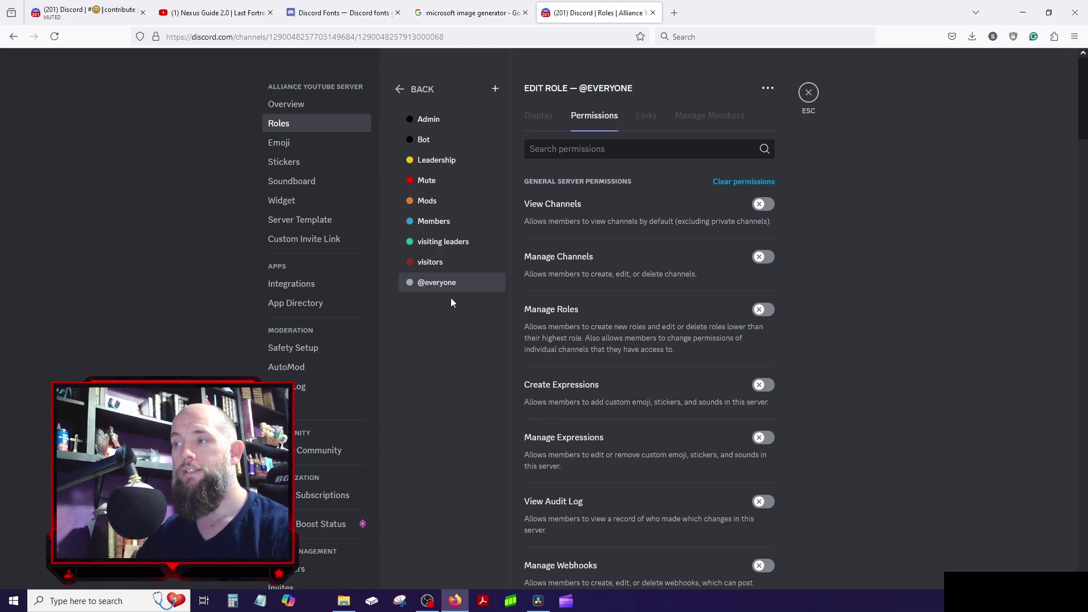
{"action": "left_click", "coordinate": [439, 248]}
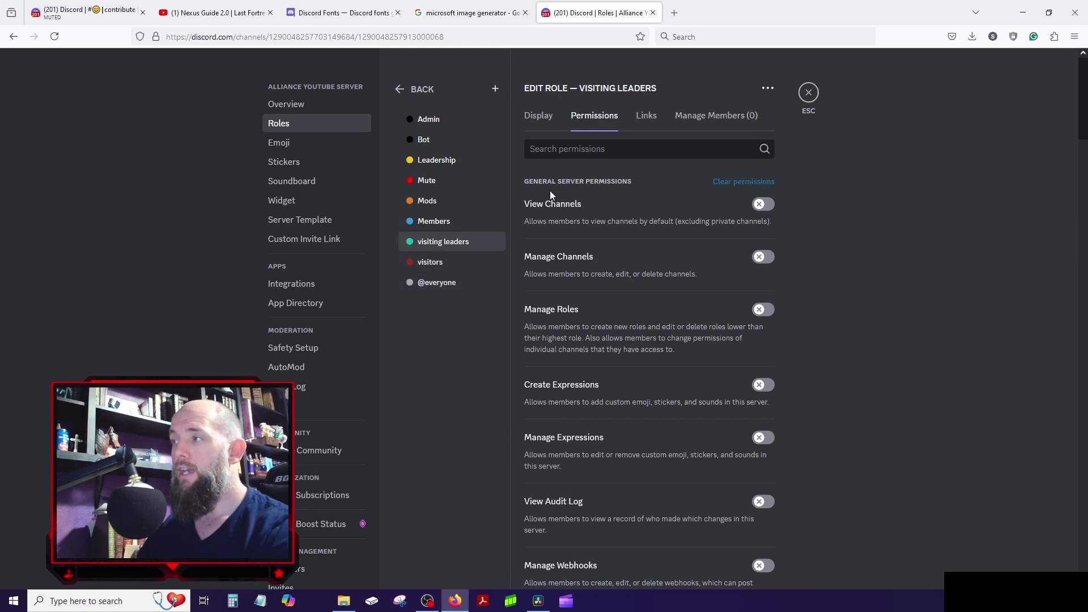
{"action": "left_click", "coordinate": [446, 262]}
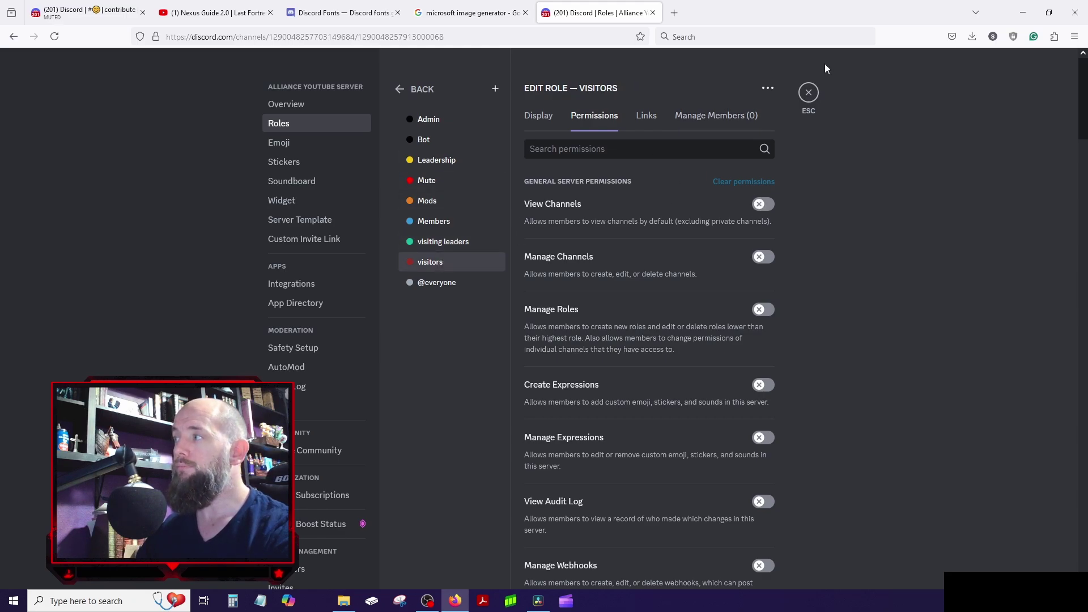
{"action": "left_click", "coordinate": [808, 92]}
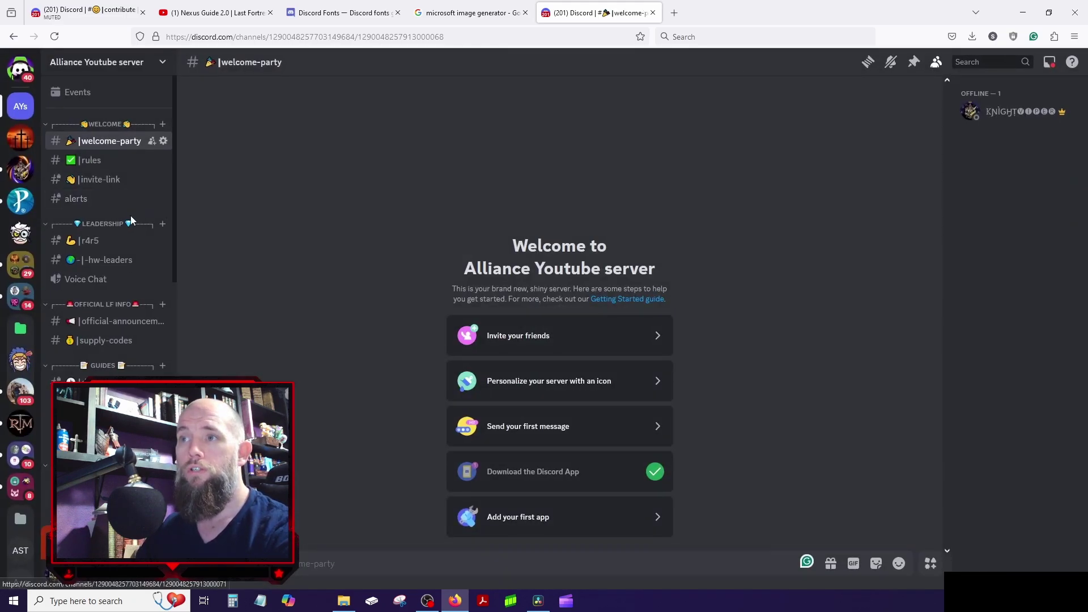
- Add the visiting leaders role to the Welcome category's permissions with View Channels allowed, and save the changes
{"action": "right_click", "coordinate": [103, 126]}
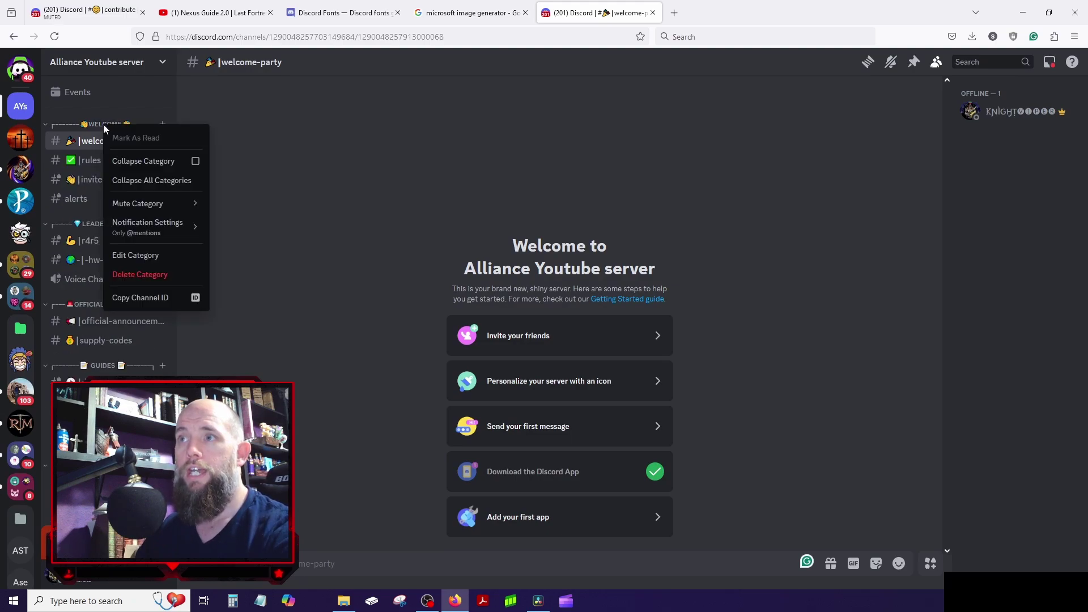
{"action": "mouse_move", "coordinate": [145, 234]}
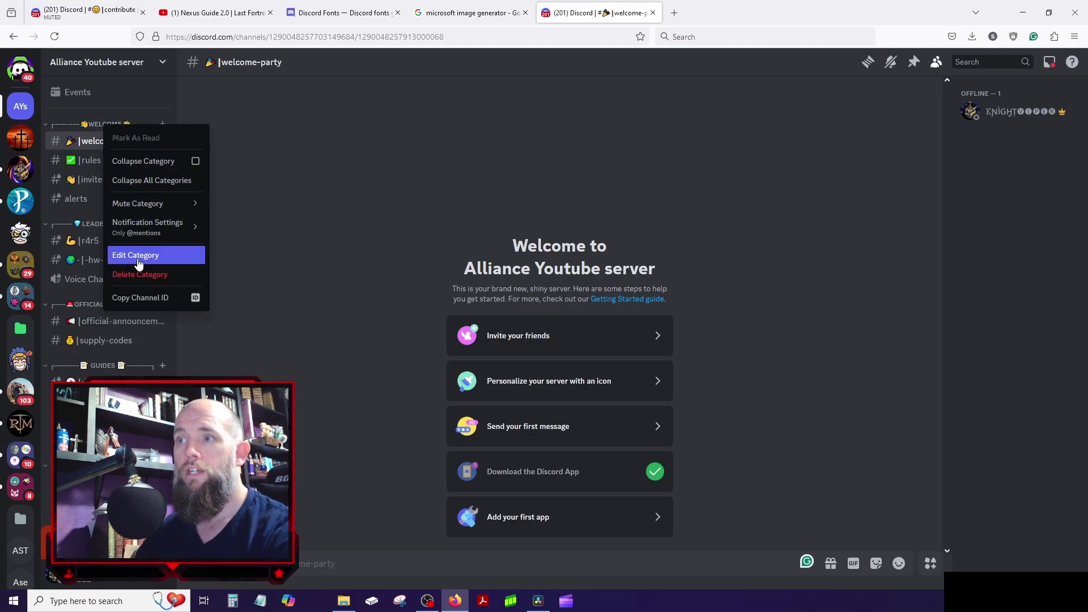
{"action": "left_click", "coordinate": [137, 260]}
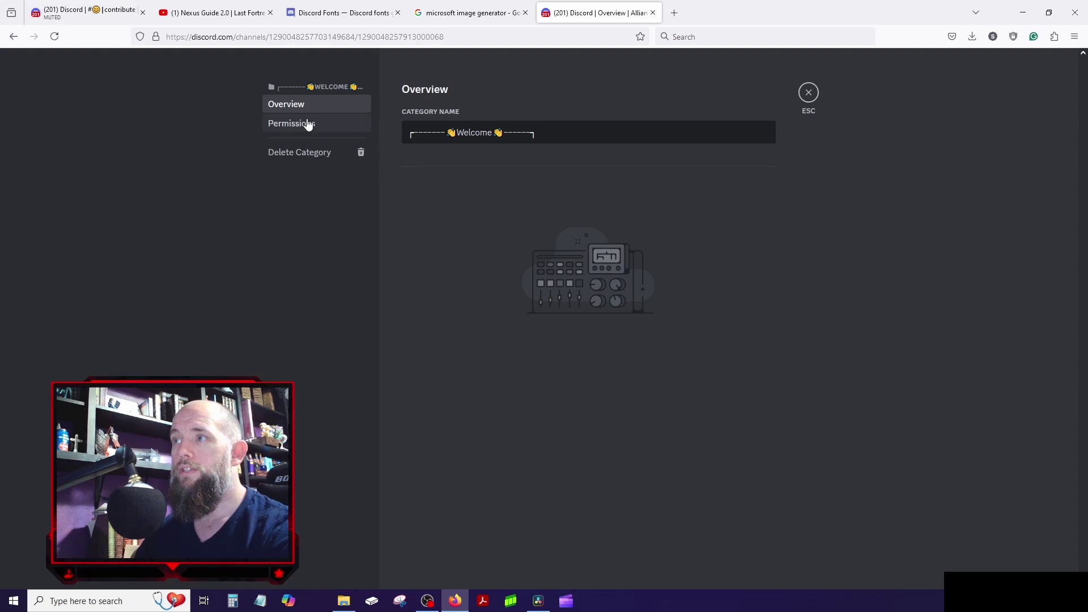
{"action": "left_click", "coordinate": [285, 124]}
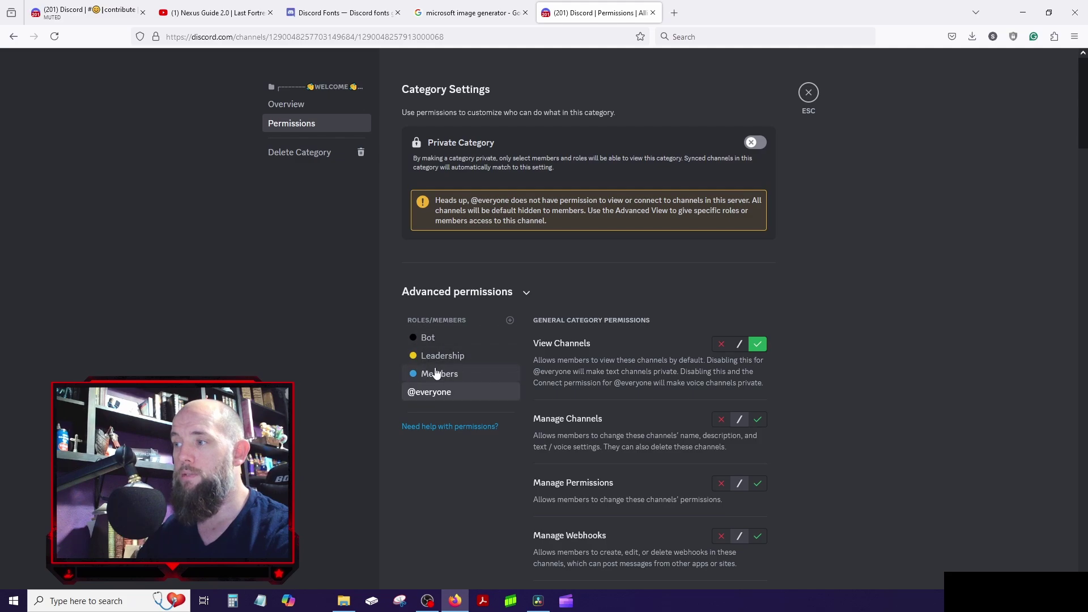
{"action": "left_click", "coordinate": [510, 322]}
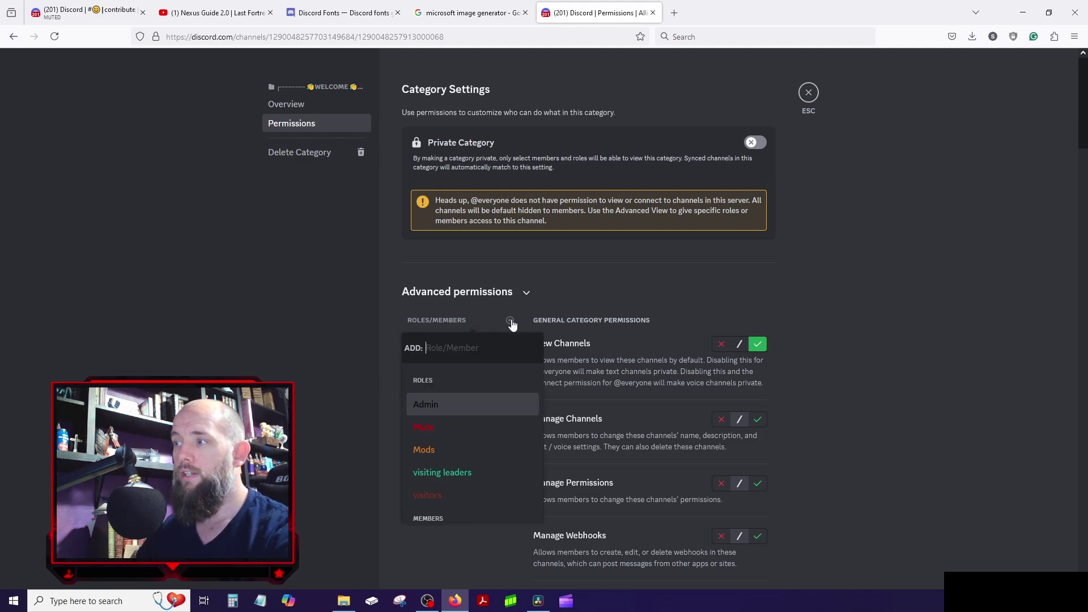
{"action": "left_click", "coordinate": [435, 475]}
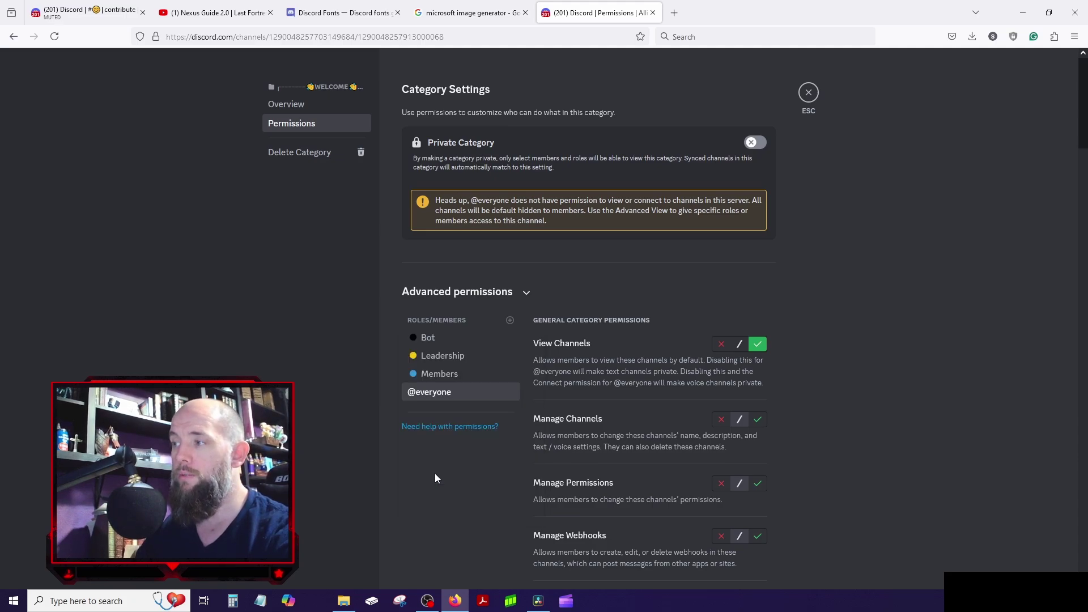
{"action": "left_click", "coordinate": [756, 344]}
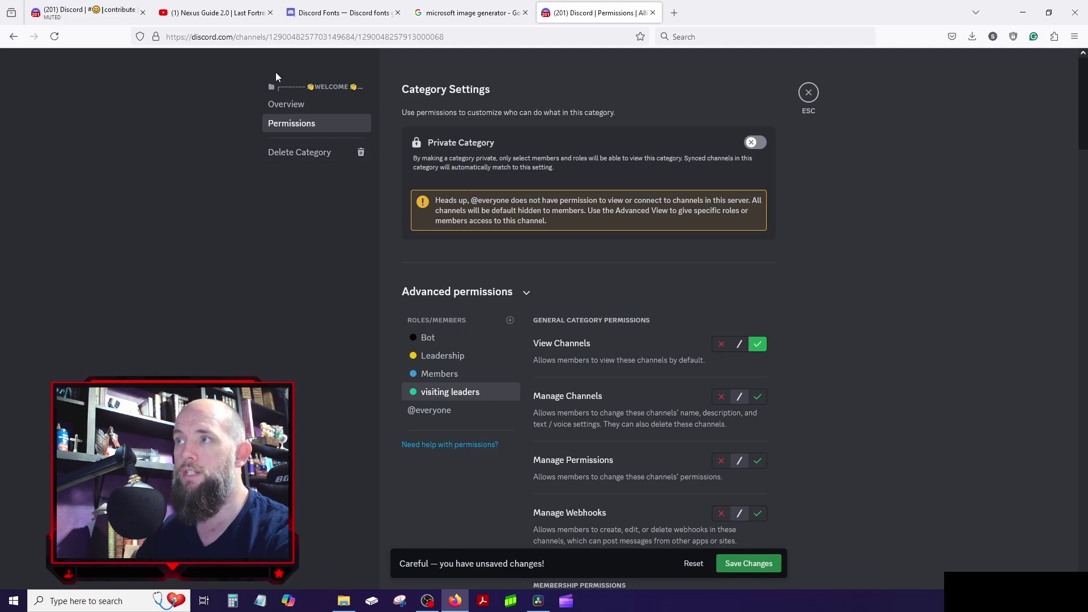
{"action": "left_click", "coordinate": [751, 563]}
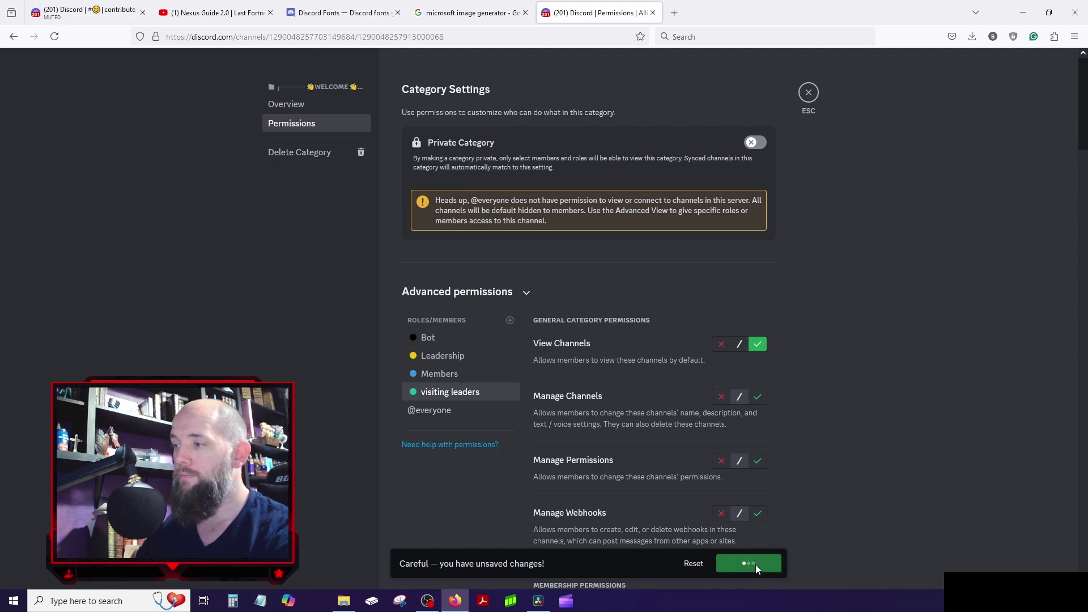
{"action": "left_click", "coordinate": [809, 94]}
- Preview the server as the visiting leaders role from the server's role settings
{"action": "left_click", "coordinate": [107, 69]}
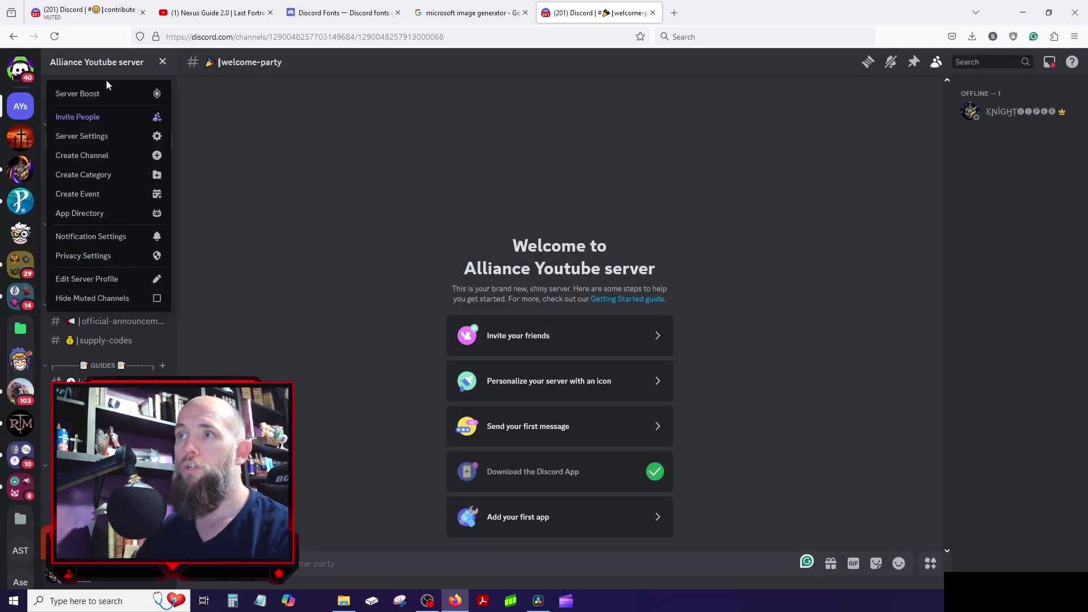
{"action": "left_click", "coordinate": [111, 136]}
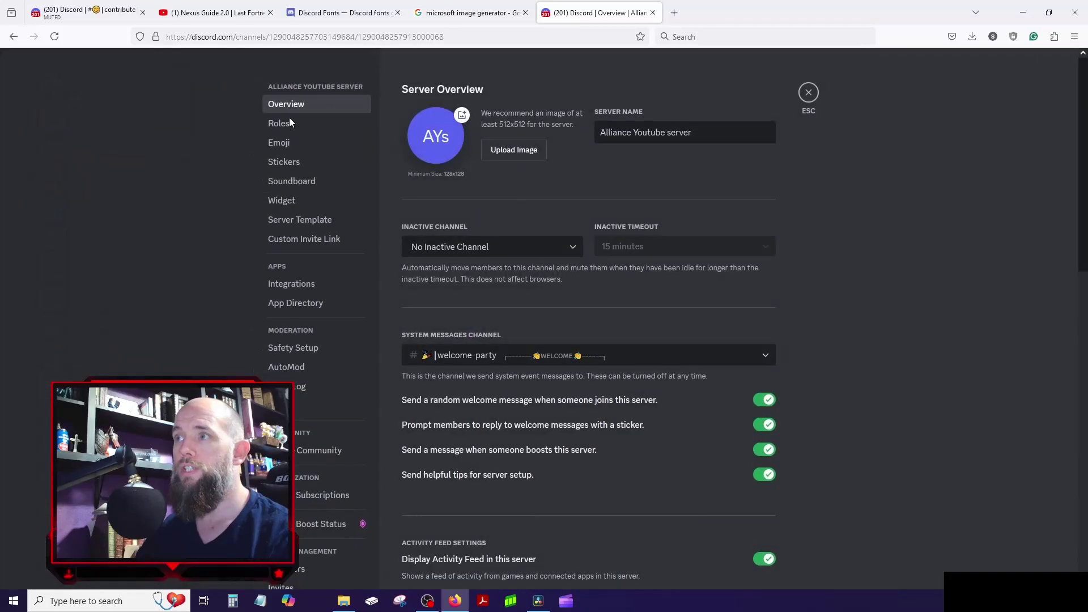
{"action": "left_click", "coordinate": [290, 122]}
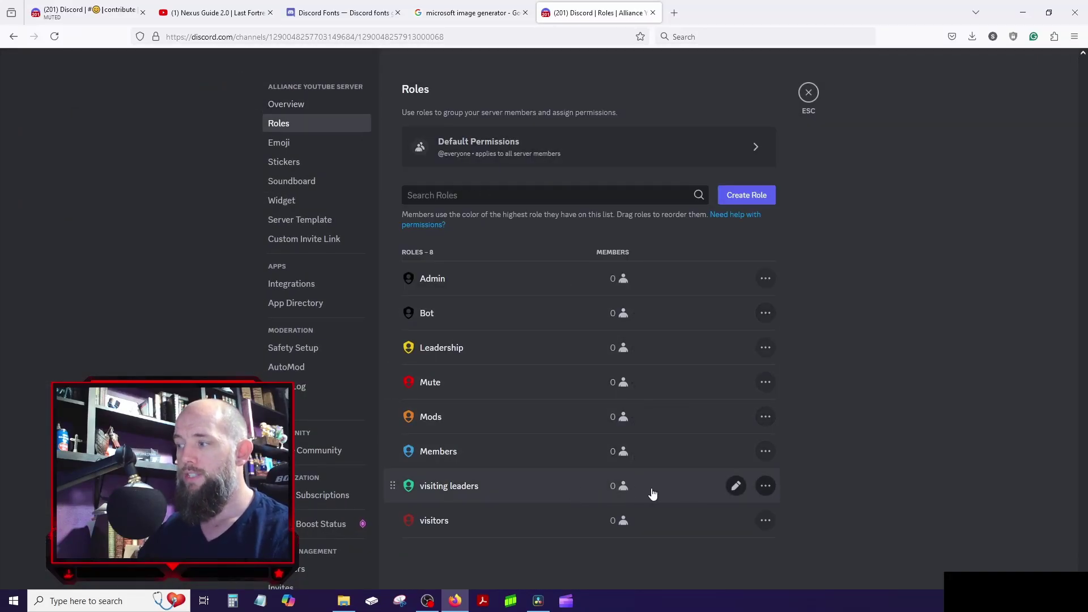
{"action": "left_click", "coordinate": [769, 489]}
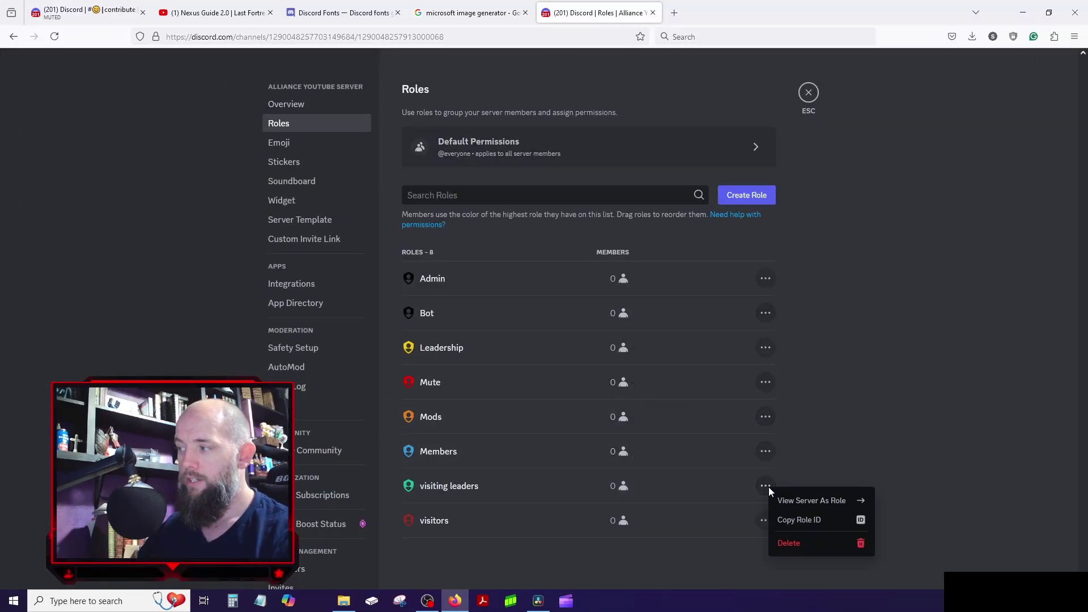
{"action": "left_click", "coordinate": [818, 502]}
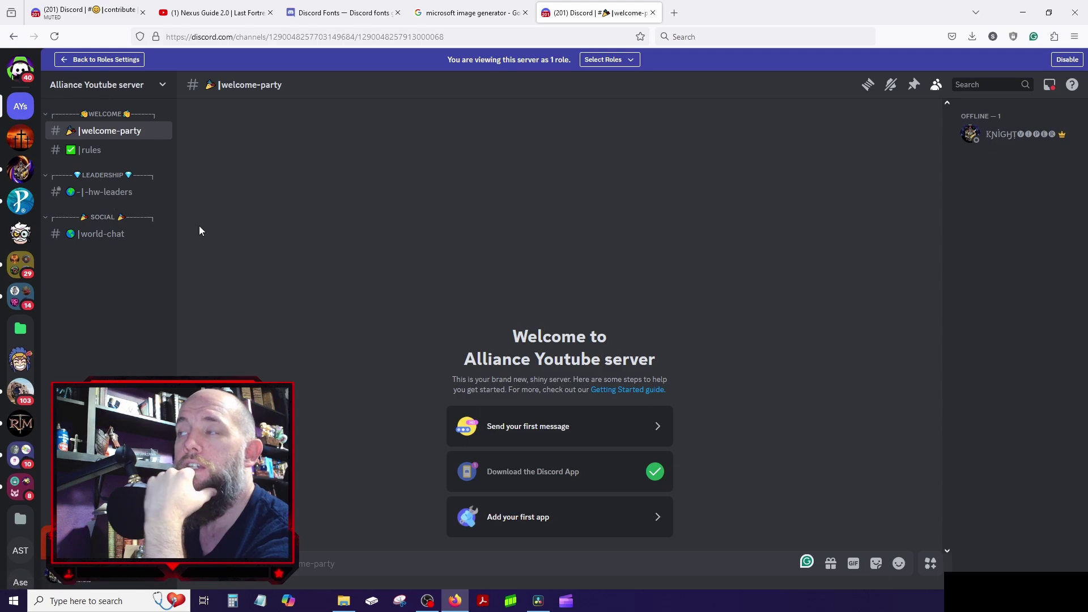
- Switch the role preview from visiting leaders to Leadership, then open the rules channel and look through the channels available to Leadership
{"action": "left_click", "coordinate": [619, 67]}
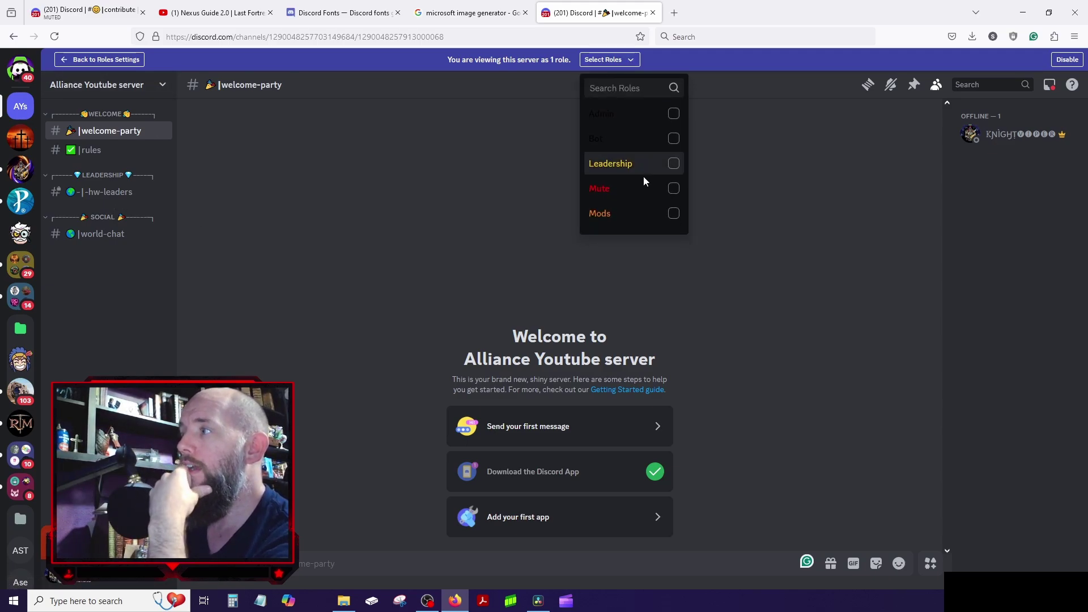
{"action": "left_click", "coordinate": [673, 164]}
{"action": "scroll", "coordinate": [673, 181], "scroll_direction": "down", "scroll_amount": 2}
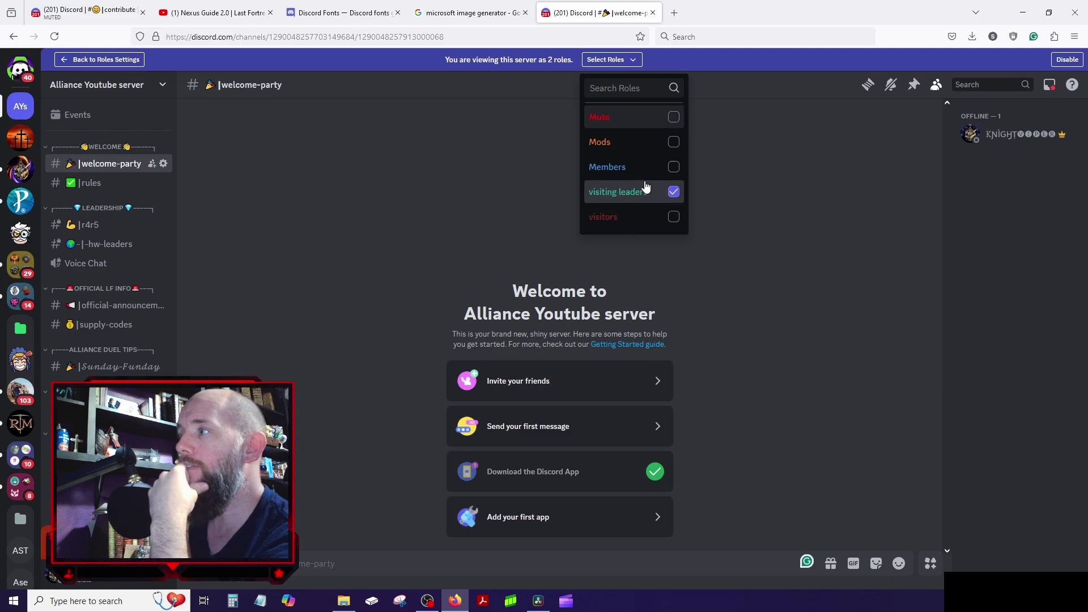
{"action": "left_click", "coordinate": [674, 170]}
{"action": "scroll", "coordinate": [633, 195], "scroll_direction": "up", "scroll_amount": 2}
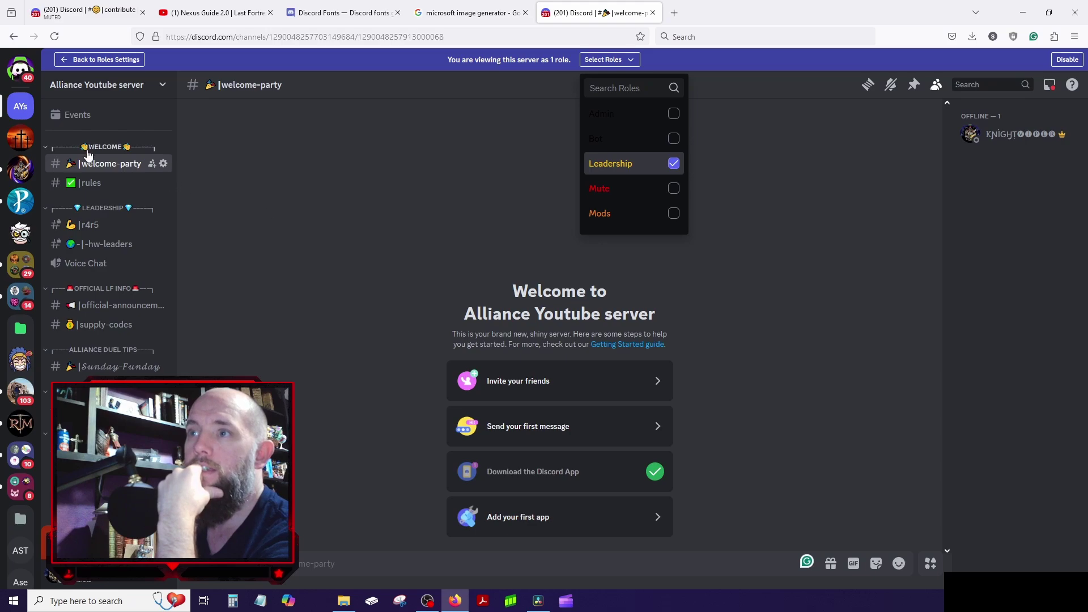
{"action": "left_click", "coordinate": [90, 183]}
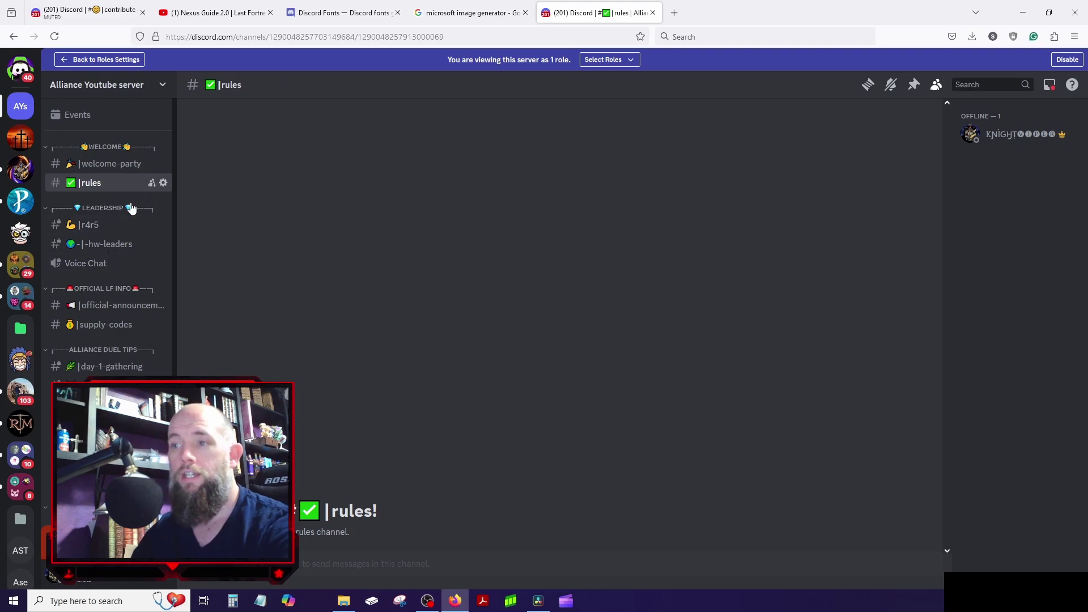
{"action": "scroll", "coordinate": [113, 227], "scroll_direction": "down", "scroll_amount": 3}
{"action": "scroll", "coordinate": [108, 227], "scroll_direction": "up", "scroll_amount": 3}
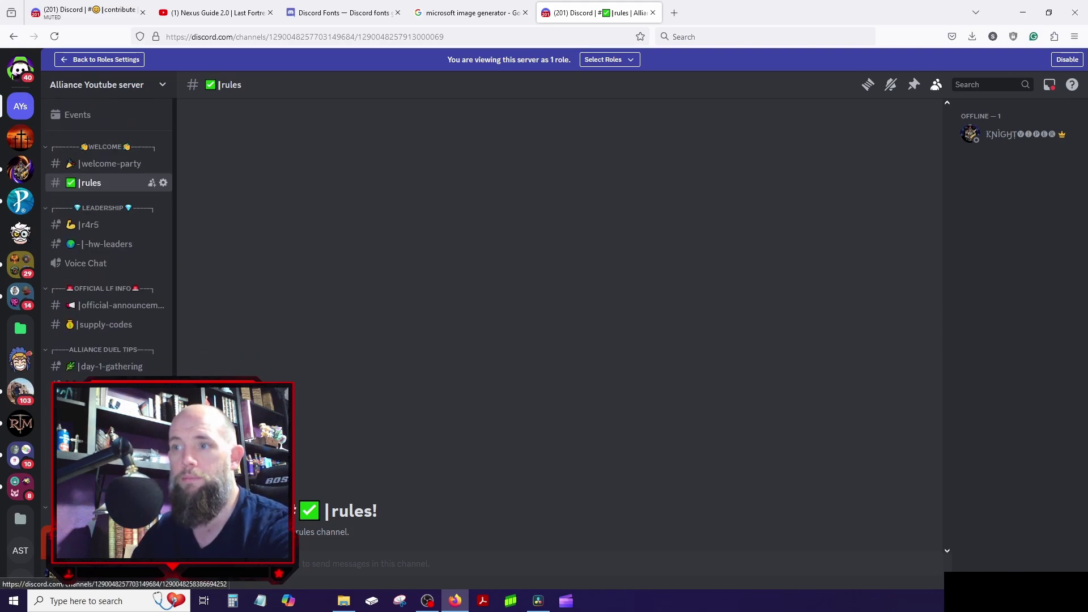
- Switch the server preview from the Leadership role back to the visiting leaders role
{"action": "left_click", "coordinate": [606, 60]}
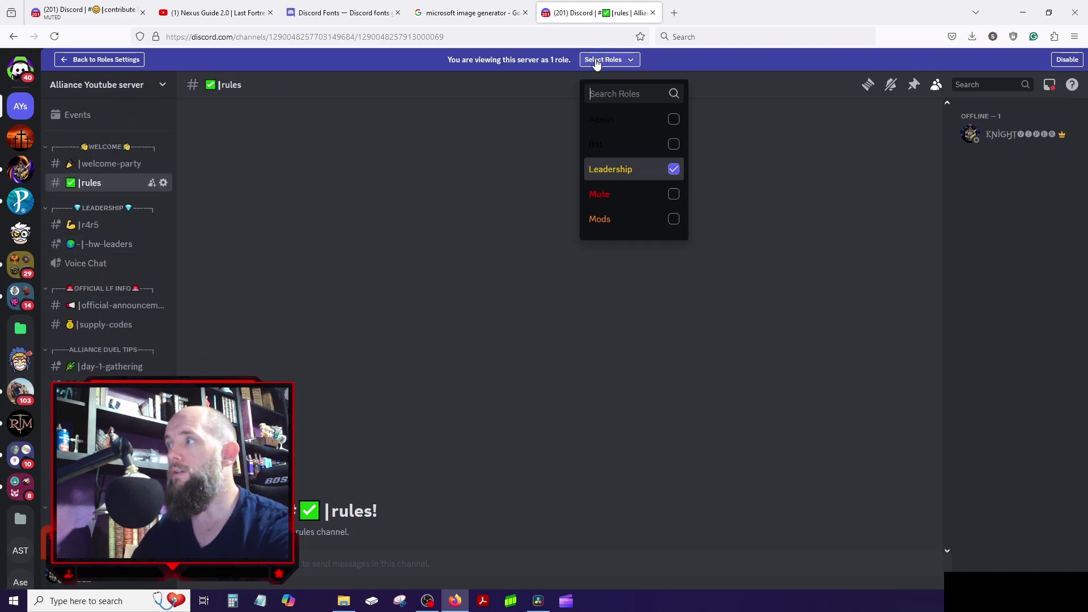
{"action": "left_click", "coordinate": [683, 163]}
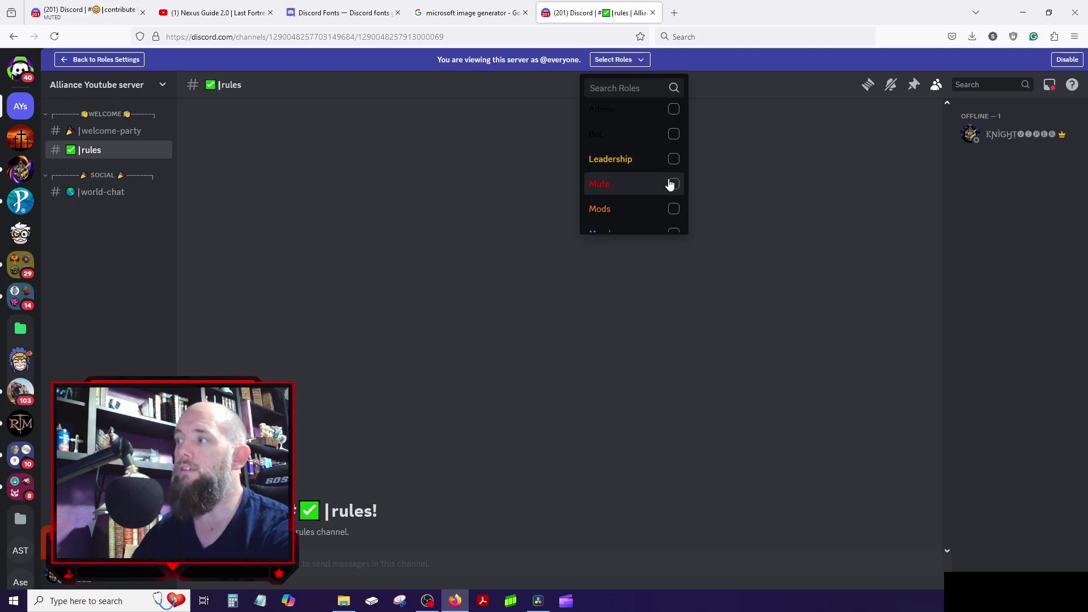
{"action": "scroll", "coordinate": [671, 180], "scroll_direction": "down", "scroll_amount": 2}
{"action": "left_click", "coordinate": [673, 170]}
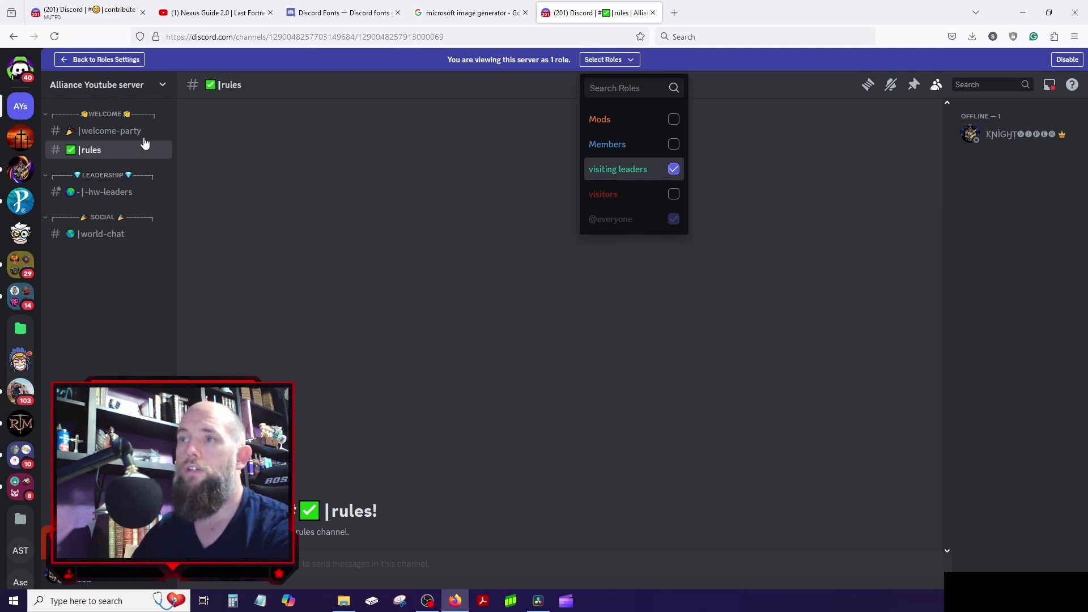
- Preview the server as the visitors role, compare it with visiting leaders added, then clear the roles and exit to the normal channel view
{"action": "left_click", "coordinate": [673, 169]}
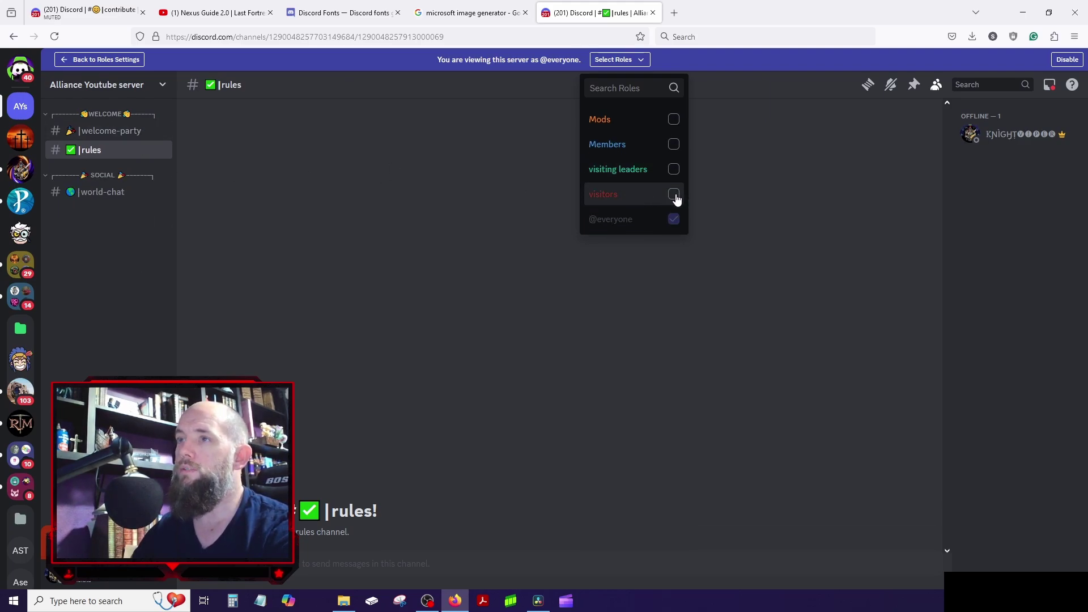
{"action": "left_click", "coordinate": [674, 194]}
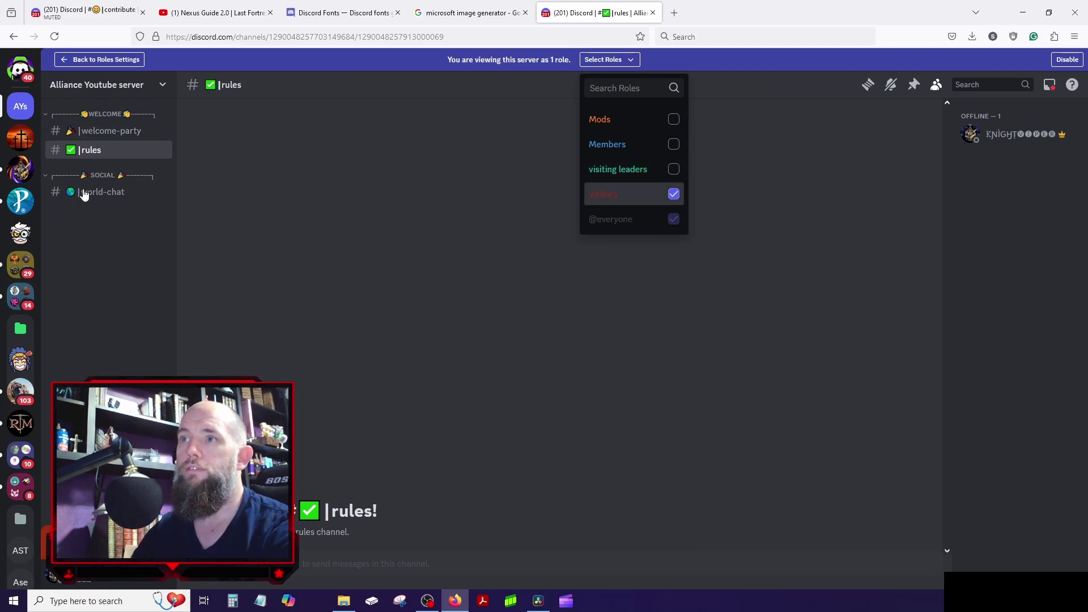
{"action": "left_click", "coordinate": [674, 170]}
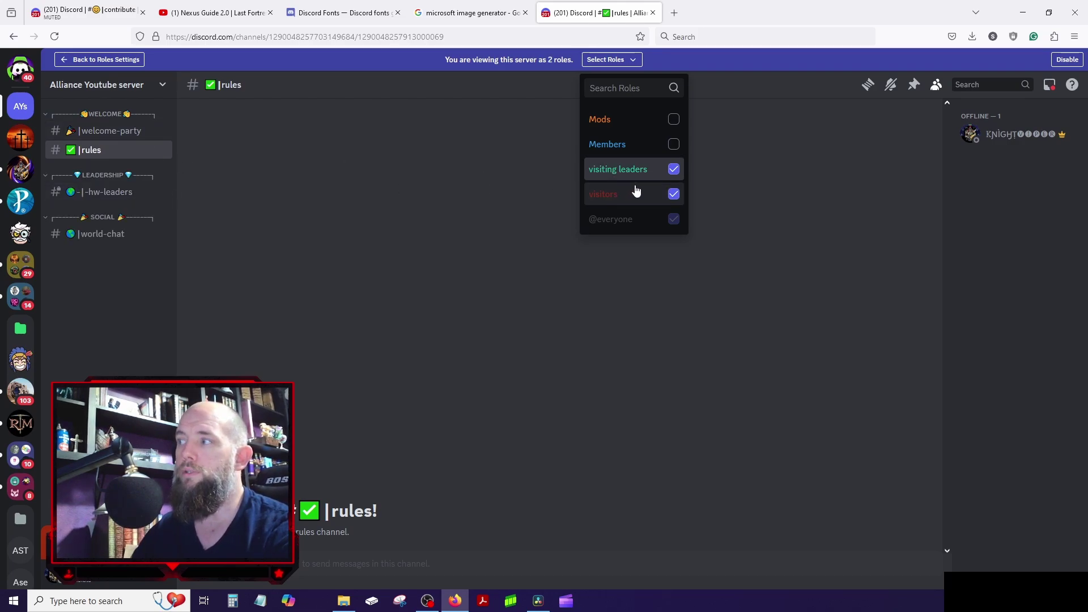
{"action": "left_click", "coordinate": [676, 170]}
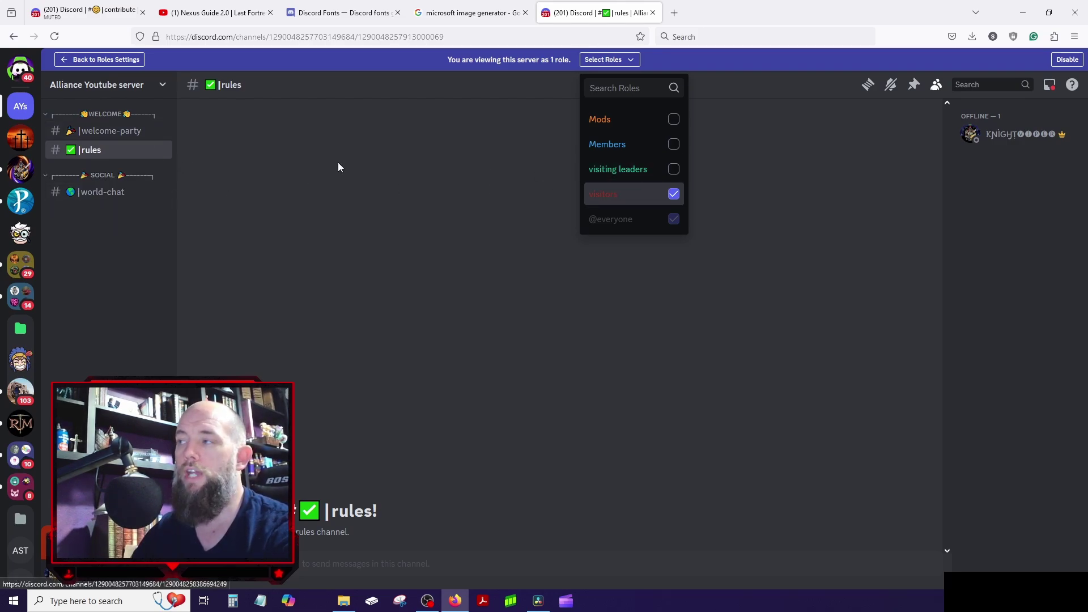
{"action": "left_click", "coordinate": [674, 194]}
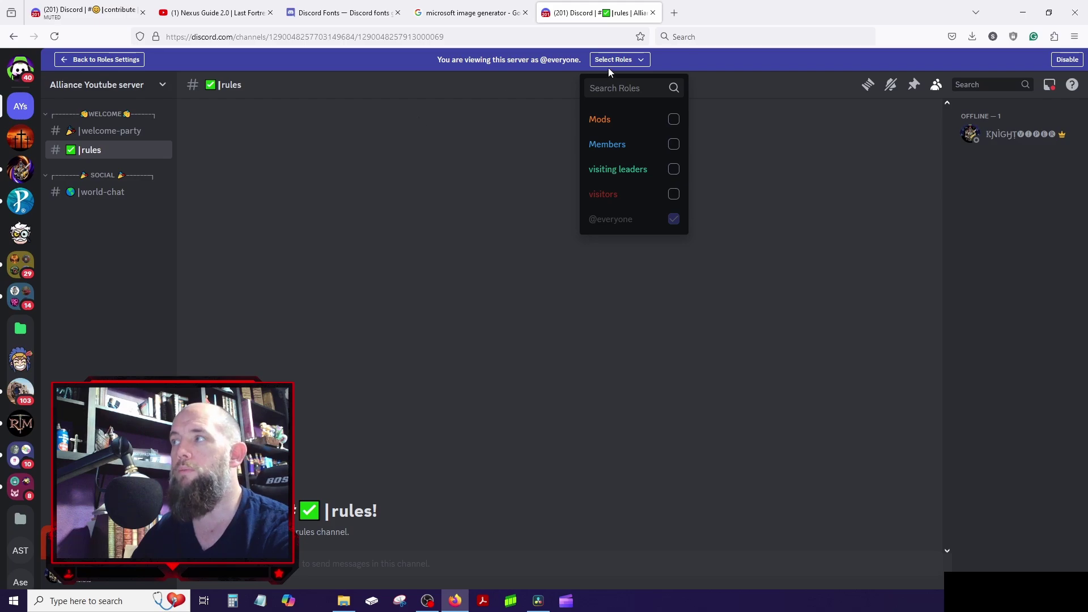
{"action": "left_click", "coordinate": [78, 57]}
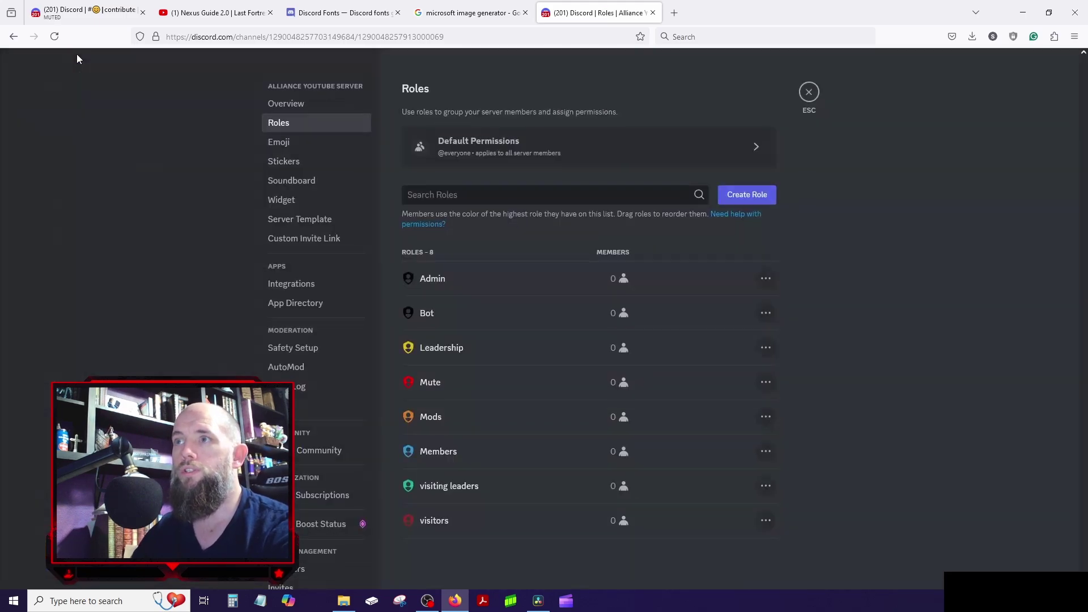
{"action": "left_click", "coordinate": [809, 93]}
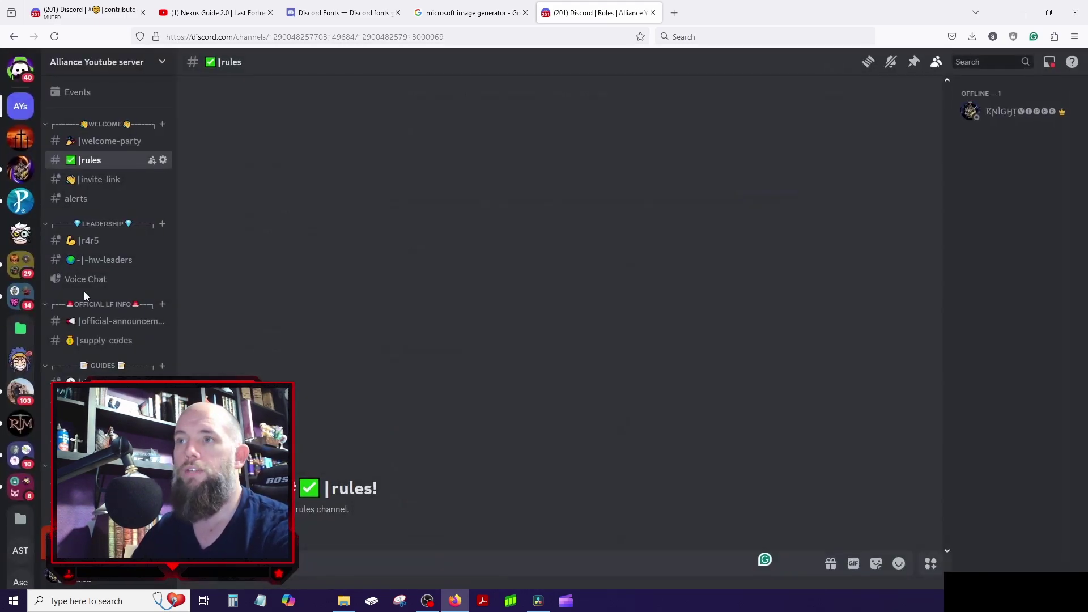
- Open the Alliance Duel Tips category's permissions and review which roles can access it
{"action": "scroll", "coordinate": [109, 316], "scroll_direction": "down", "scroll_amount": 5}
{"action": "scroll", "coordinate": [110, 316], "scroll_direction": "up", "scroll_amount": 4}
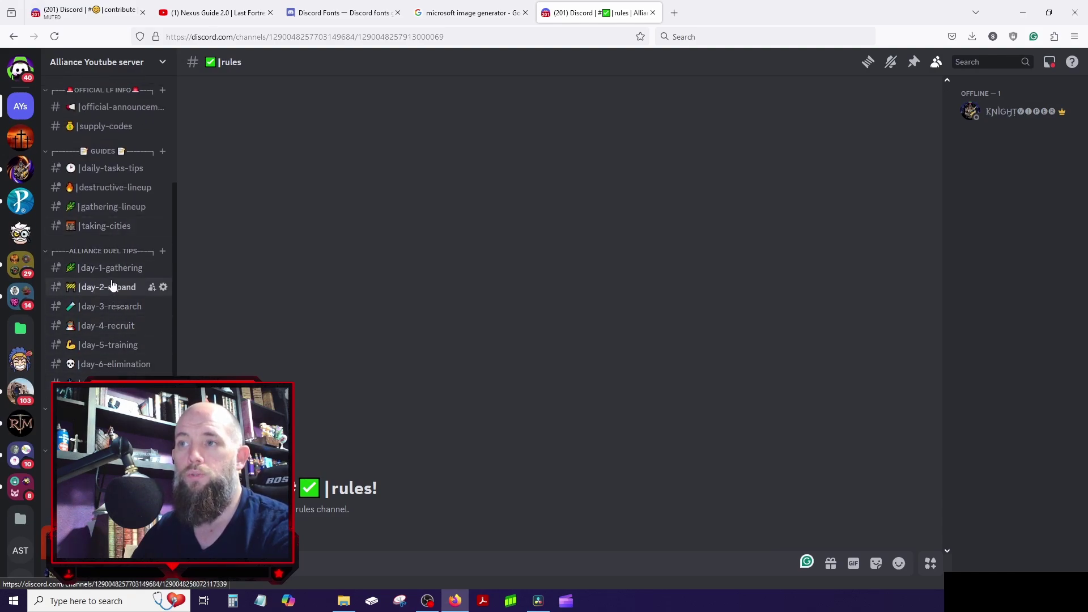
{"action": "right_click", "coordinate": [100, 254]}
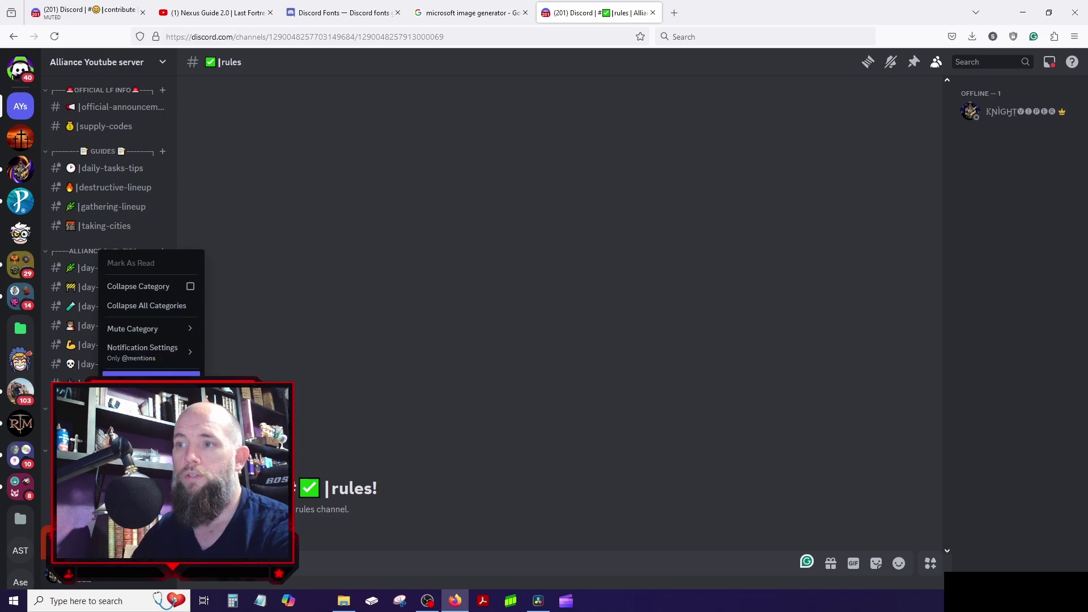
{"action": "left_click", "coordinate": [151, 378]}
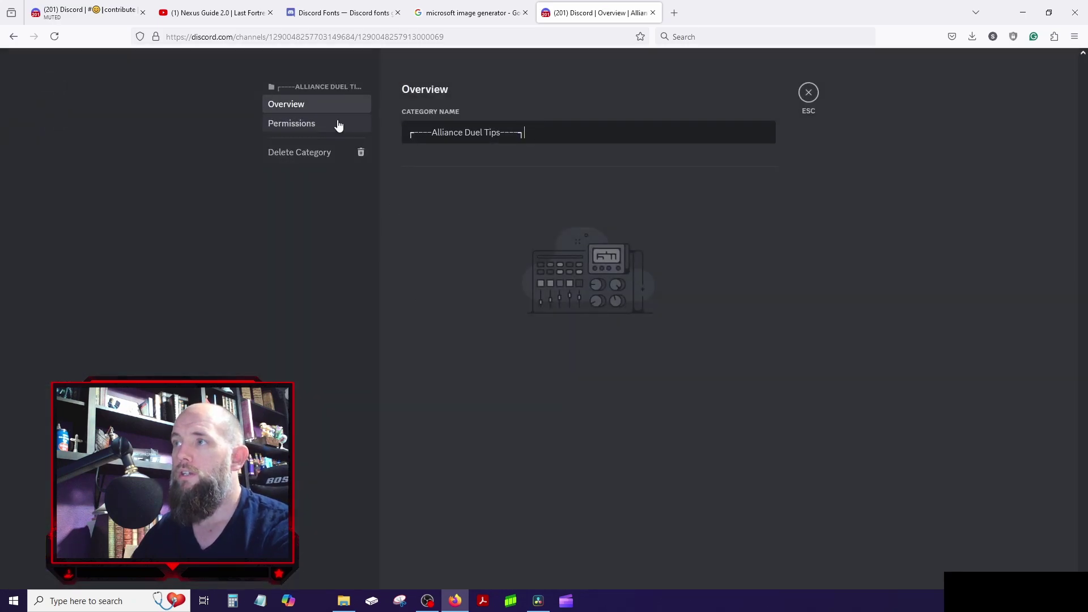
{"action": "left_click", "coordinate": [361, 123]}
{"action": "scroll", "coordinate": [492, 315], "scroll_direction": "down", "scroll_amount": 2}
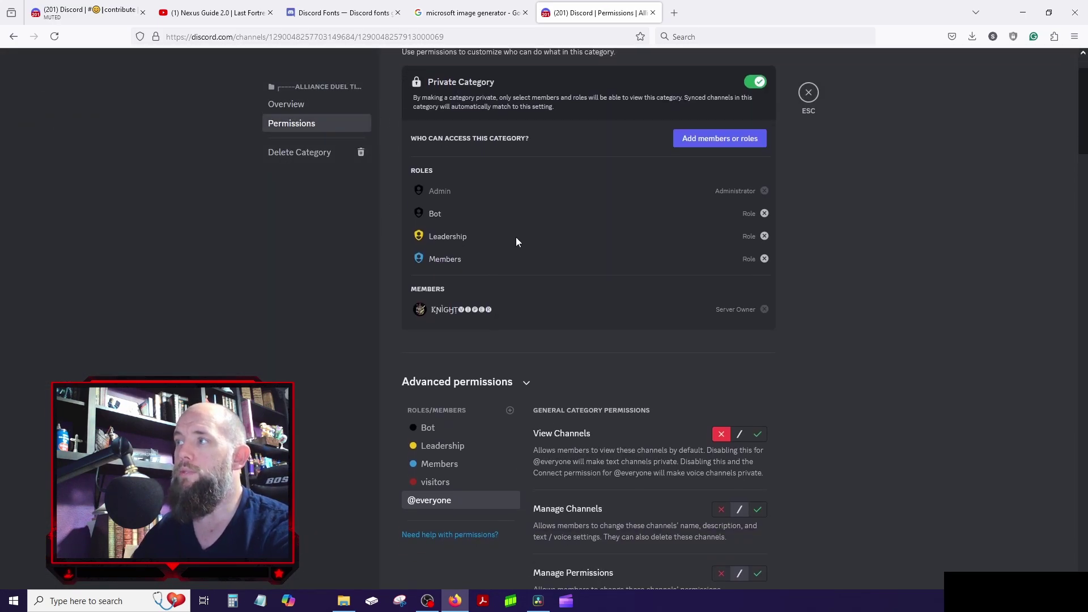
{"action": "scroll", "coordinate": [516, 237], "scroll_direction": "up", "scroll_amount": 2}
{"action": "scroll", "coordinate": [477, 323], "scroll_direction": "down", "scroll_amount": 2}
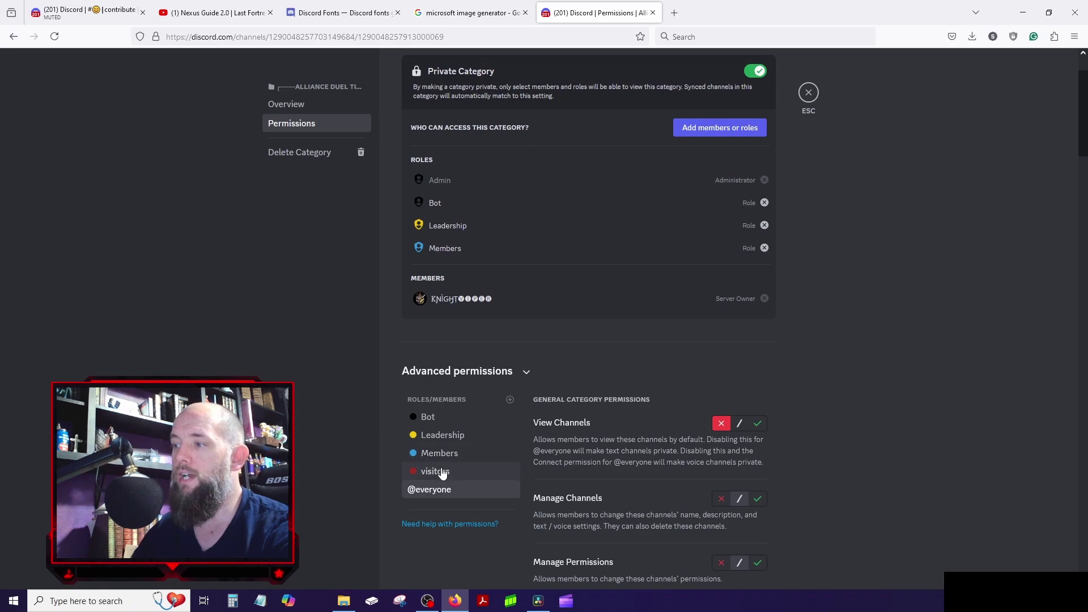
- Try allowing View Channels for the visitors role in Alliance Duel Tips, set it back to denied, and close the category settings
{"action": "left_click", "coordinate": [441, 471]}
{"action": "left_click", "coordinate": [759, 423]}
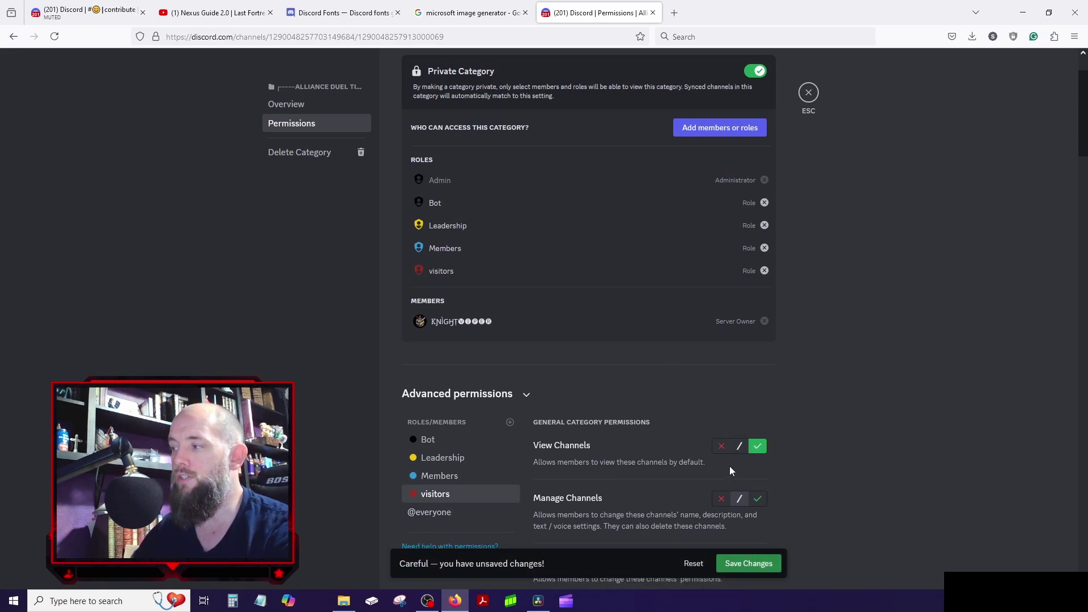
{"action": "left_click", "coordinate": [721, 446]}
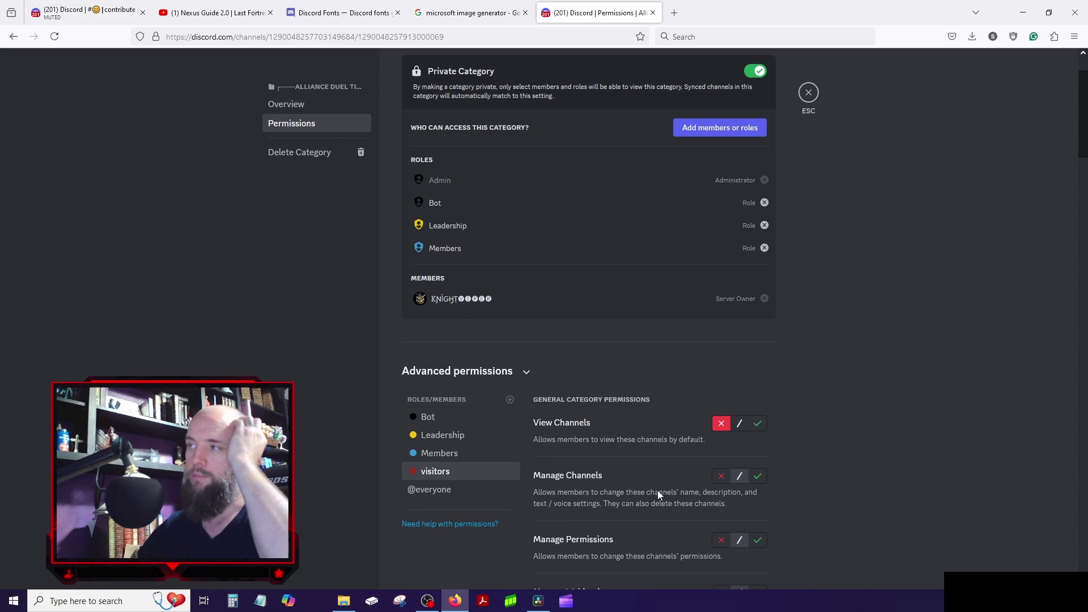
{"action": "left_click", "coordinate": [808, 91]}
{"action": "left_click", "coordinate": [124, 59]}
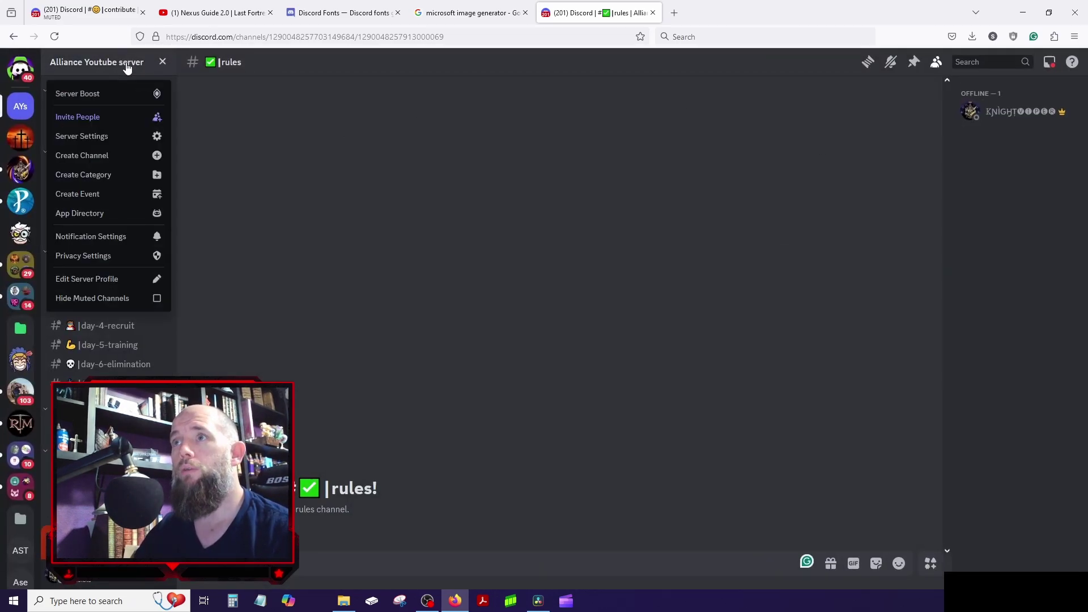
{"action": "left_click", "coordinate": [320, 142]}
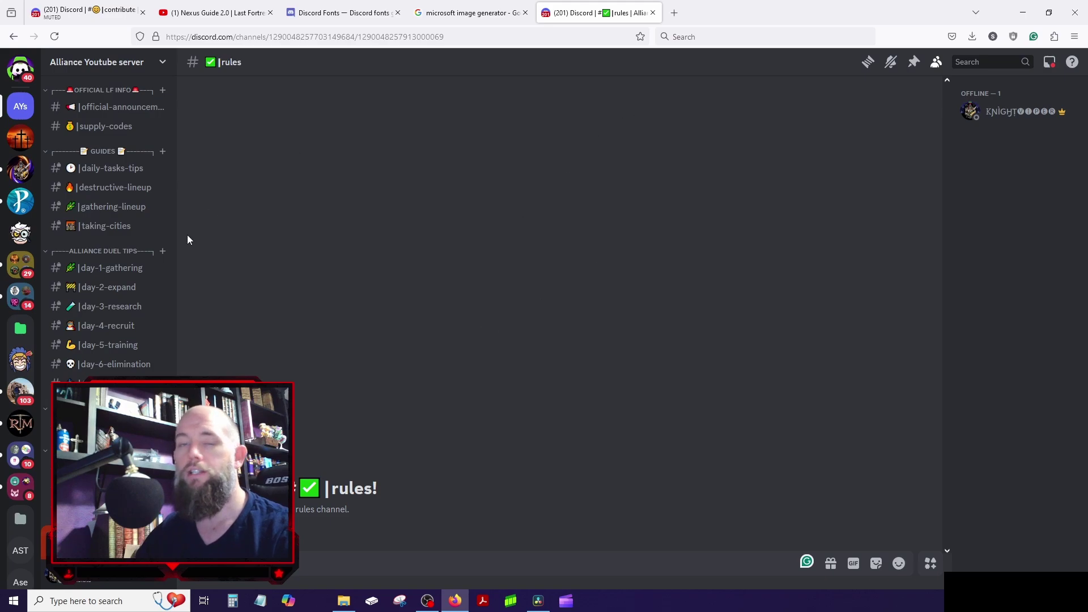
- Assign the Leadership role to the server owner from their profile in the member list
{"action": "left_click", "coordinate": [972, 116]}
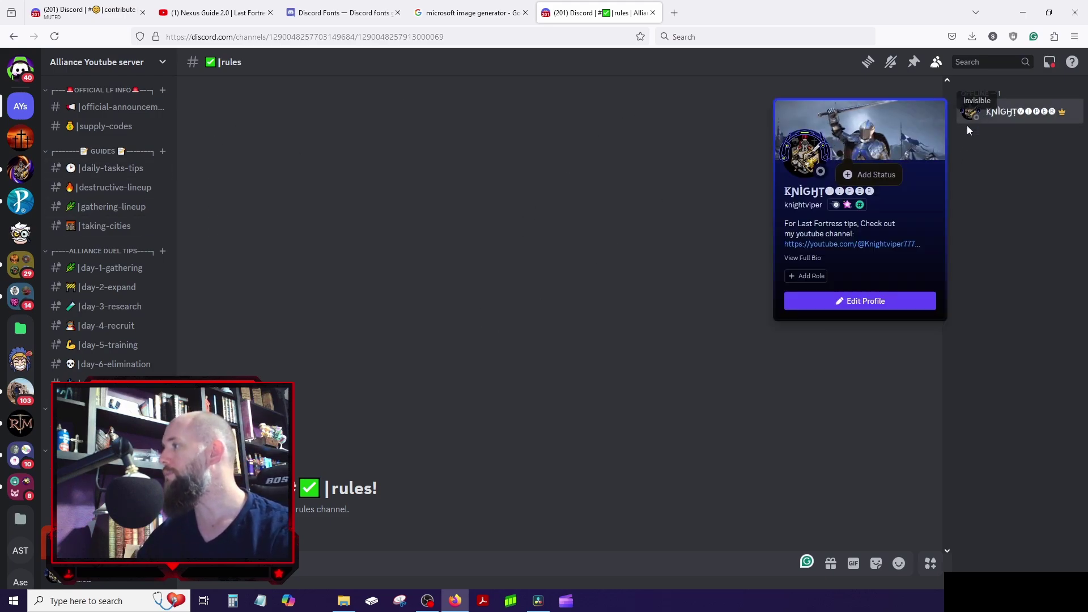
{"action": "left_click", "coordinate": [810, 279]}
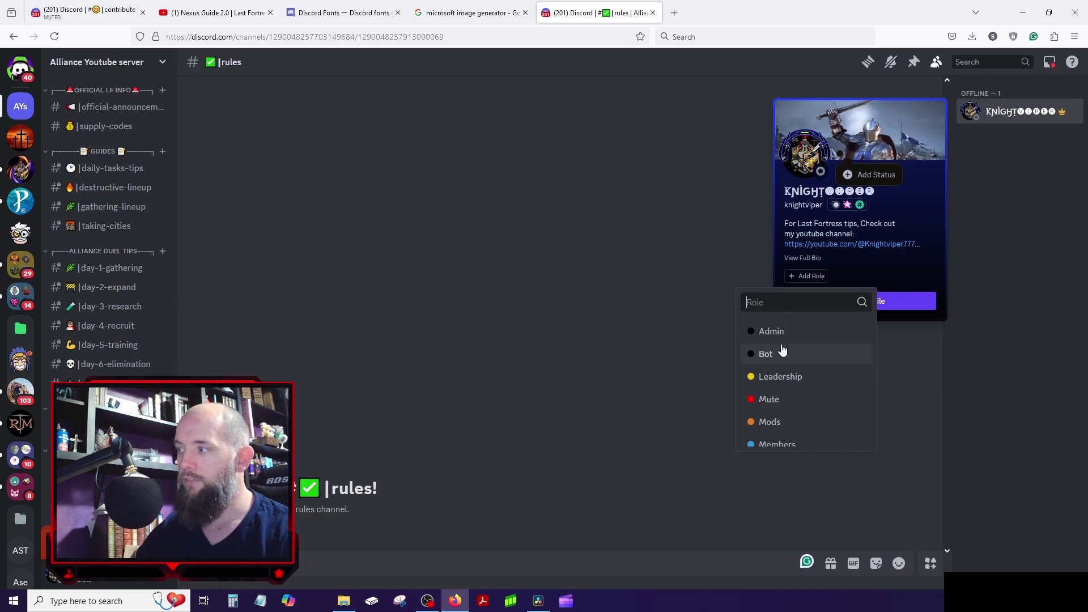
{"action": "scroll", "coordinate": [788, 374], "scroll_direction": "down", "scroll_amount": 2}
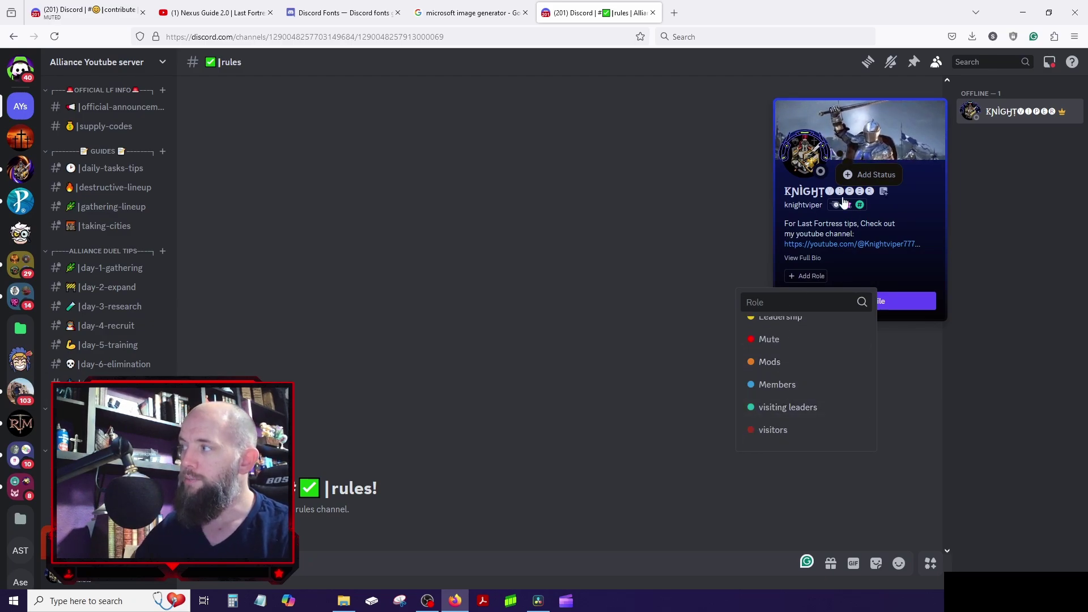
{"action": "scroll", "coordinate": [766, 384], "scroll_direction": "up", "scroll_amount": 2}
{"action": "left_click", "coordinate": [775, 379]}
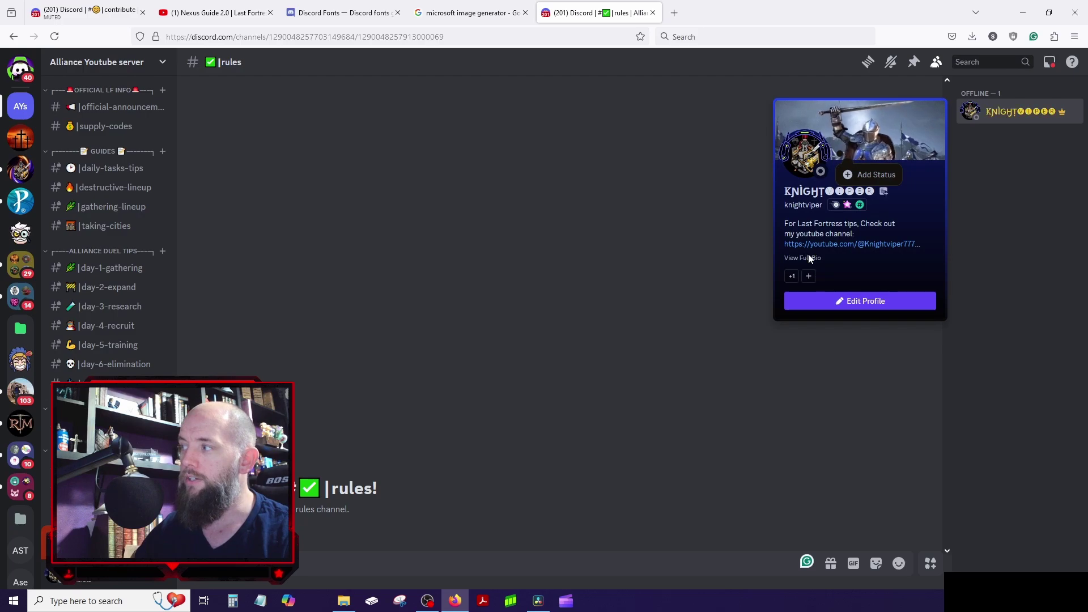
- Expand the server owner's roles, remove the Leadership role, and close the profile
{"action": "left_click", "coordinate": [792, 276]}
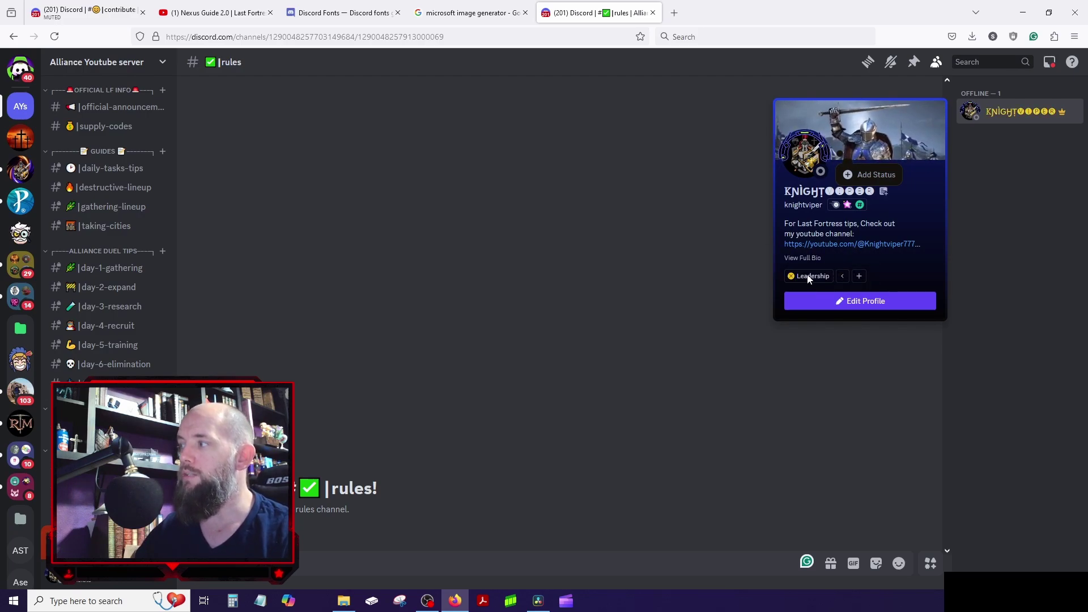
{"action": "left_click", "coordinate": [791, 277]}
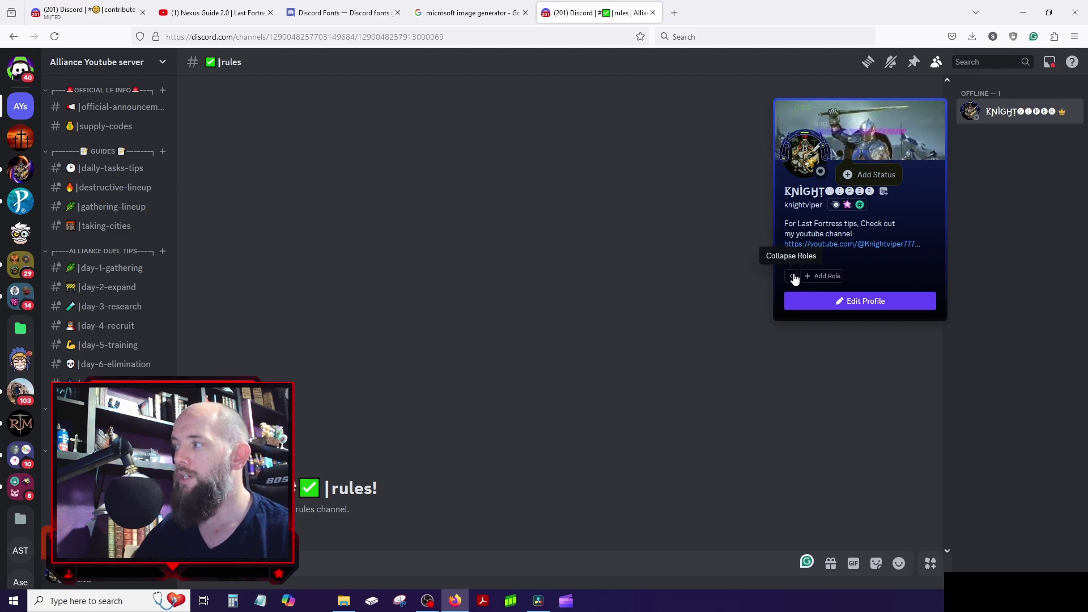
{"action": "left_click", "coordinate": [511, 164]}
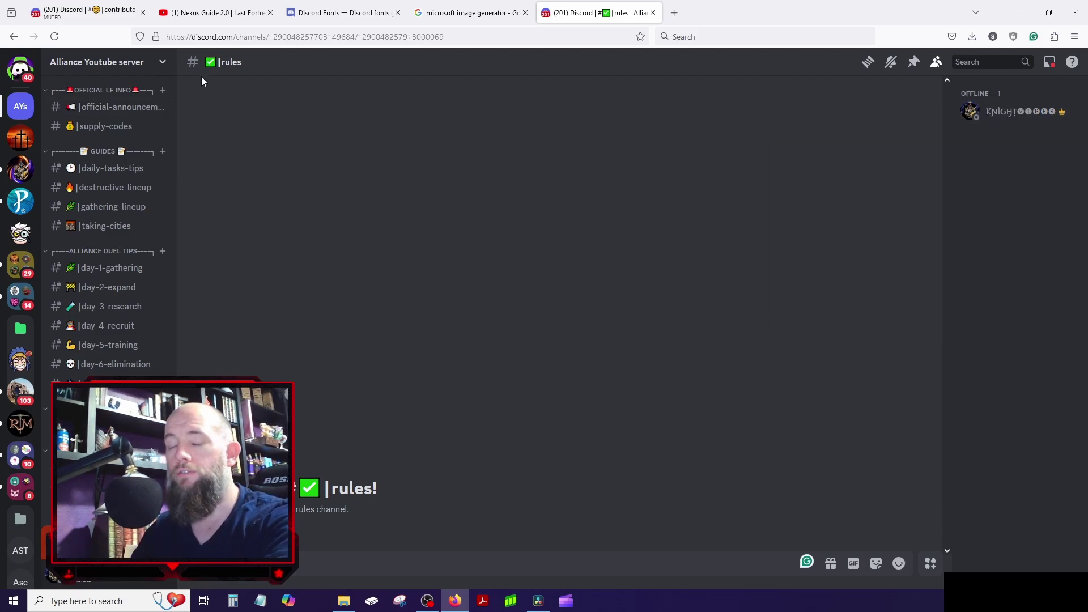
- Open the server's role settings, move the Mute role above Leadership in the role order, and save the change
{"action": "left_click", "coordinate": [133, 62]}
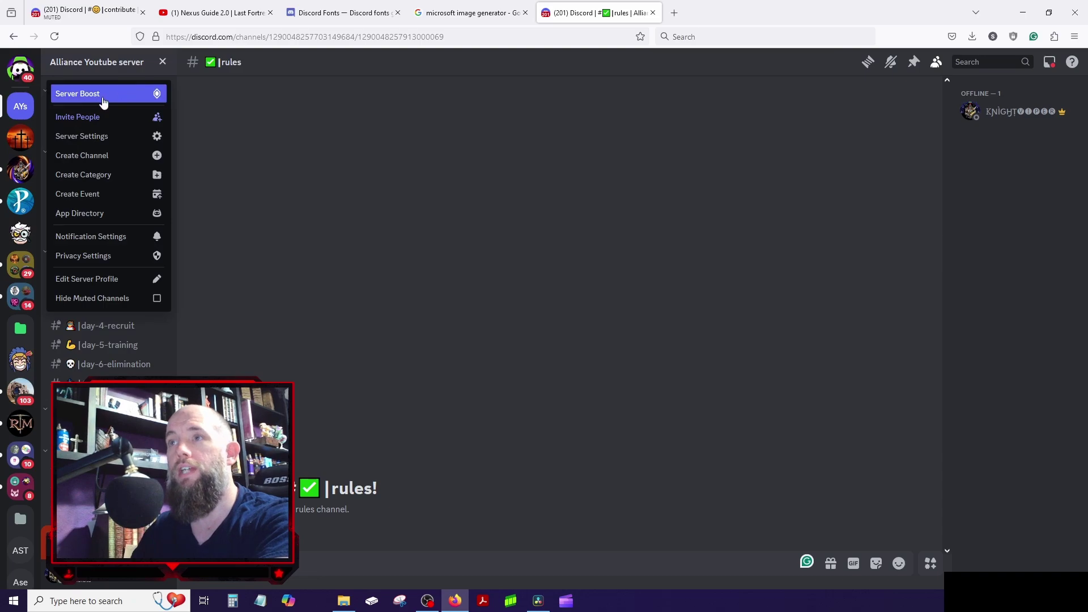
{"action": "left_click", "coordinate": [107, 138]}
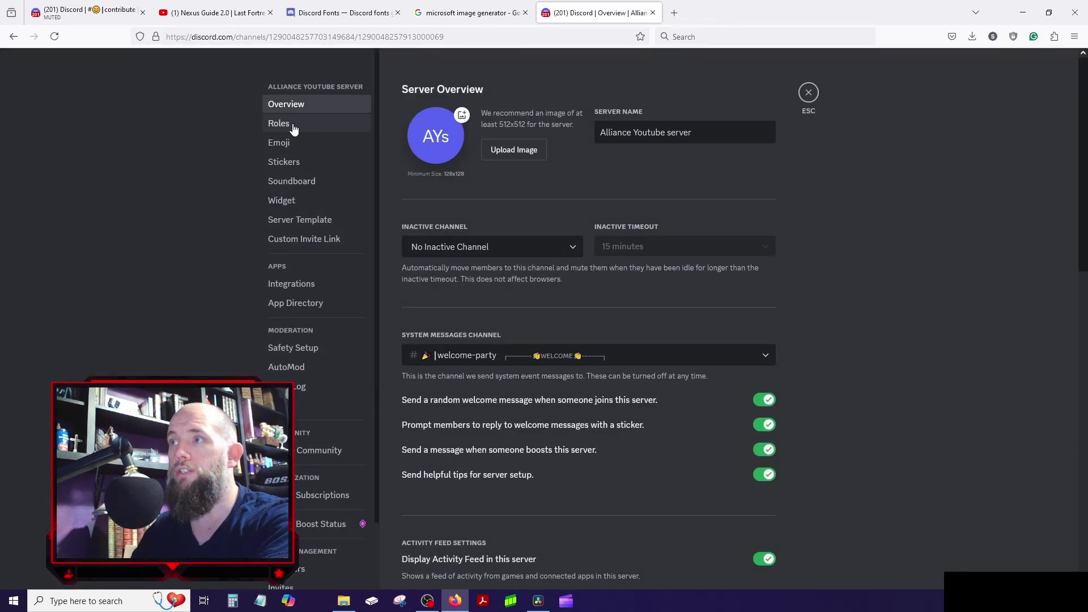
{"action": "left_click", "coordinate": [274, 123]}
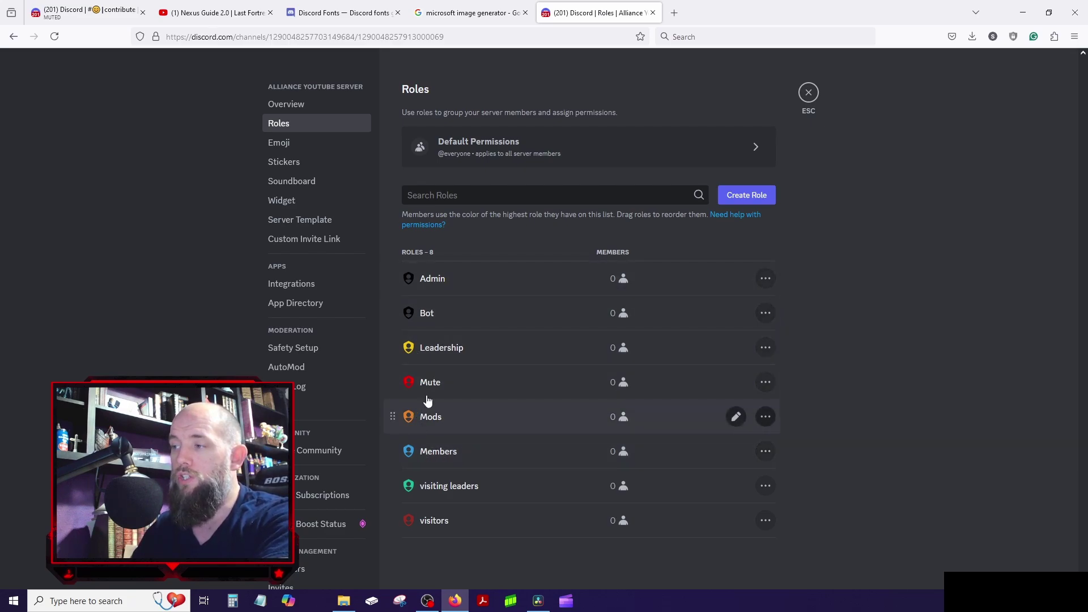
{"action": "left_click_drag", "start_coordinate": [394, 381], "coordinate": [403, 343]}
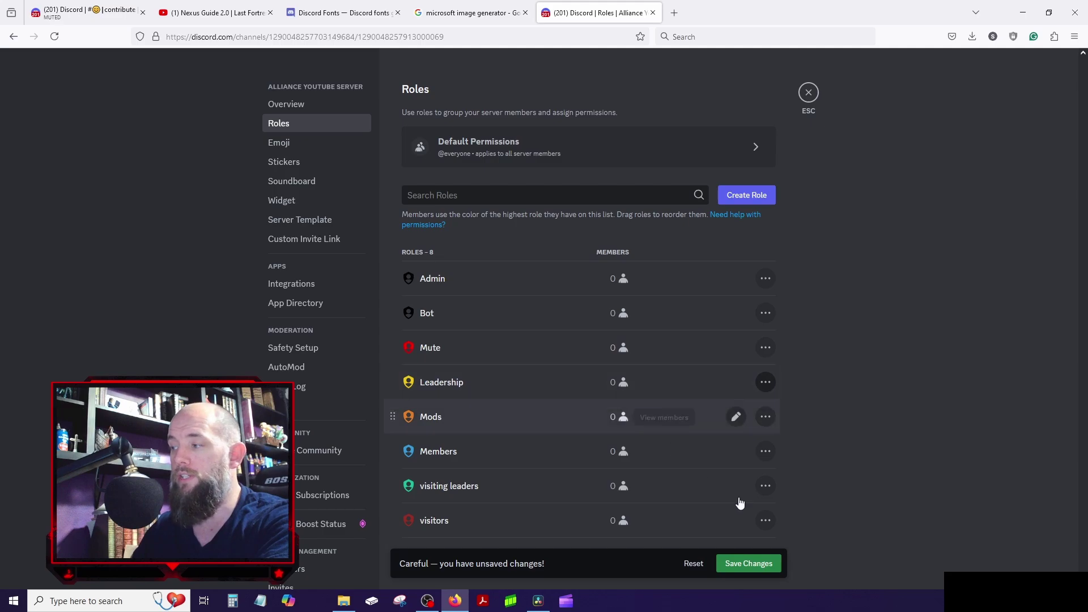
{"action": "left_click", "coordinate": [761, 562]}
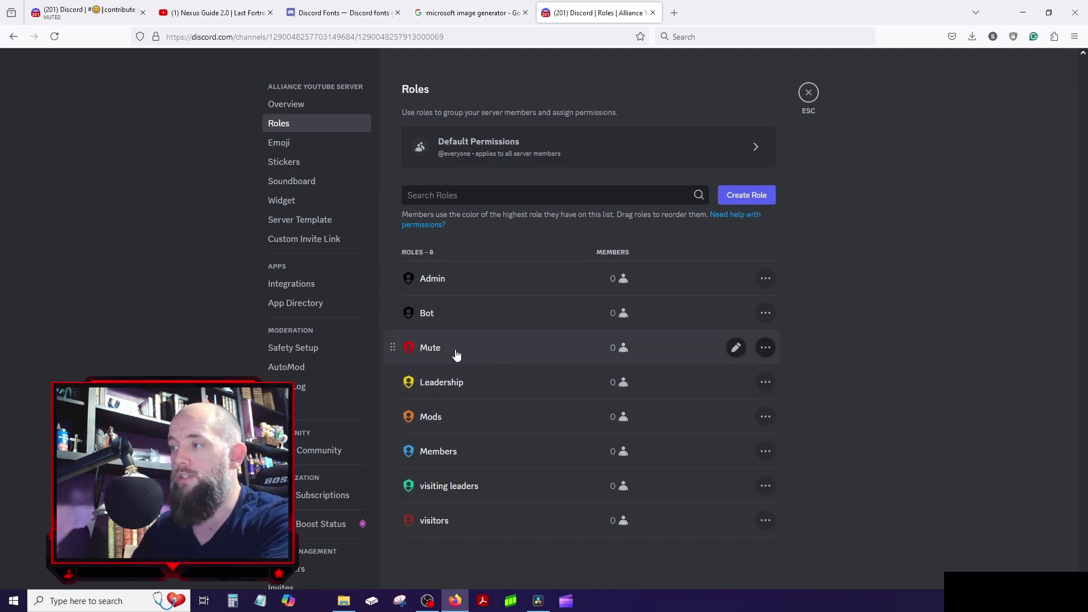
- Review the permissions of the Mute role in its role editor and close the server settings
{"action": "left_click", "coordinate": [737, 347]}
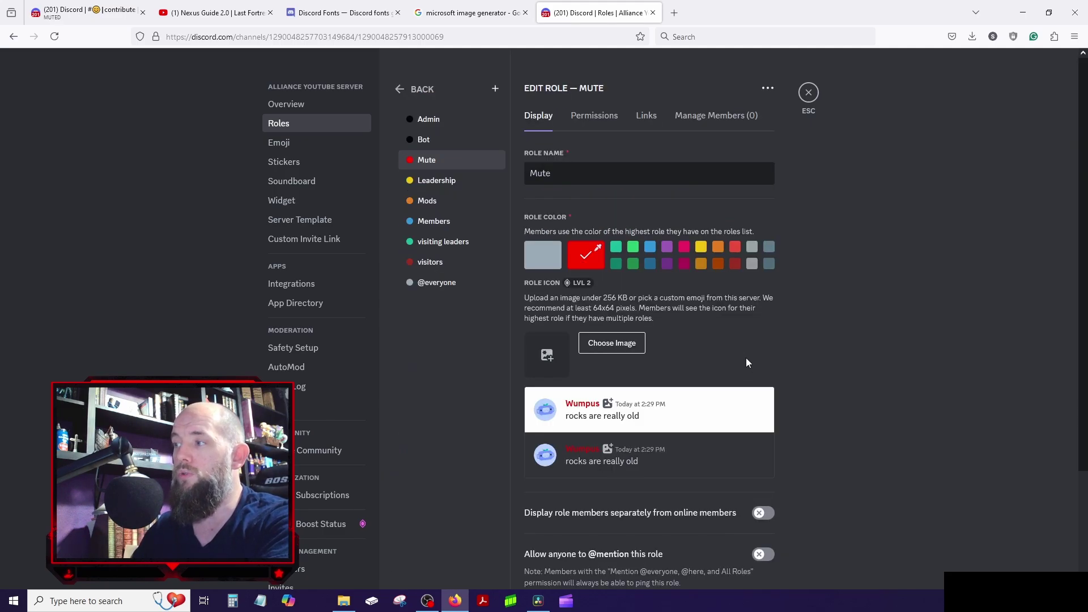
{"action": "left_click", "coordinate": [587, 129]}
{"action": "scroll", "coordinate": [717, 298], "scroll_direction": "down", "scroll_amount": 10}
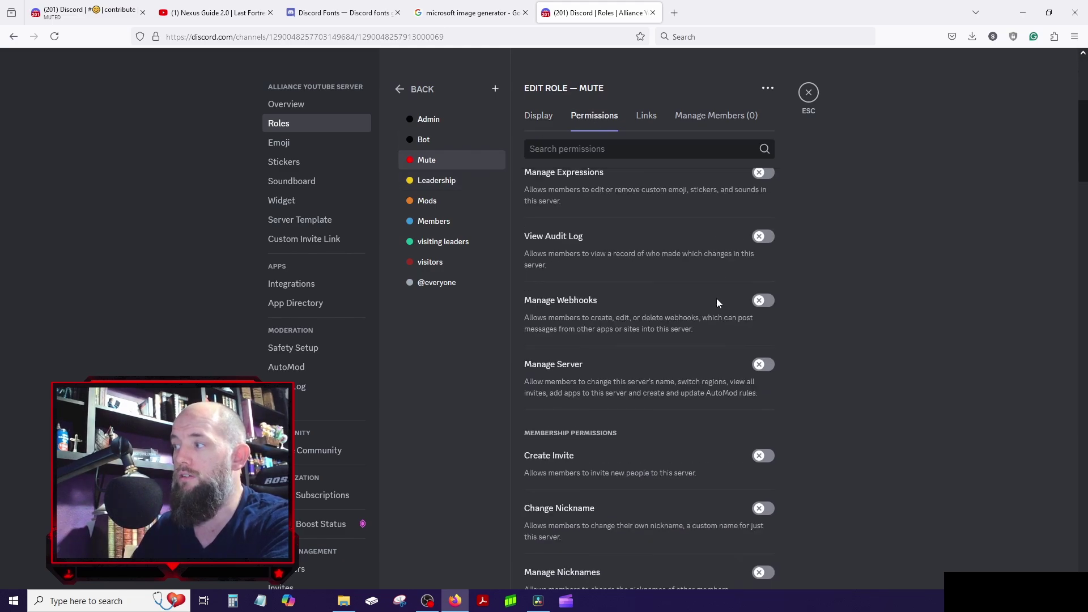
{"action": "scroll", "coordinate": [716, 299], "scroll_direction": "down", "scroll_amount": 15}
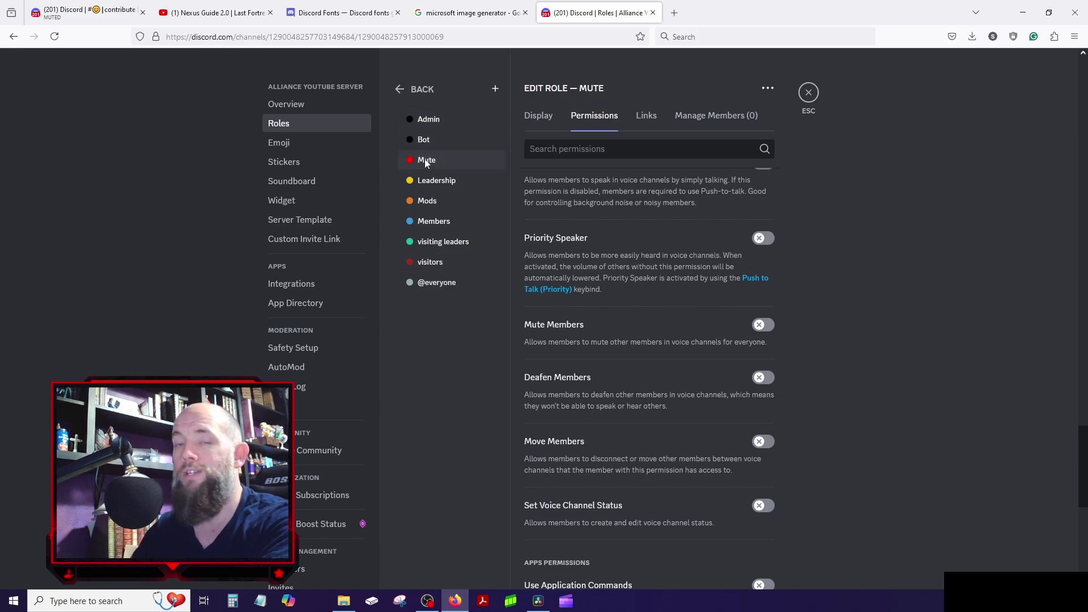
{"action": "left_click", "coordinate": [812, 92]}
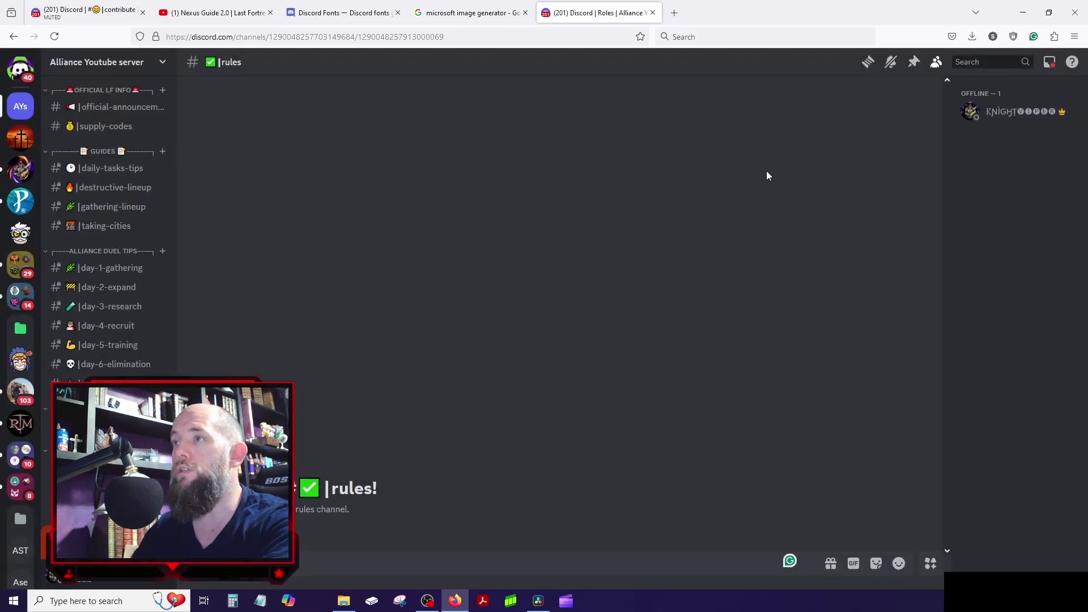
- Assign the Mute role to the server owner from their profile in the member list
{"action": "left_click", "coordinate": [988, 112]}
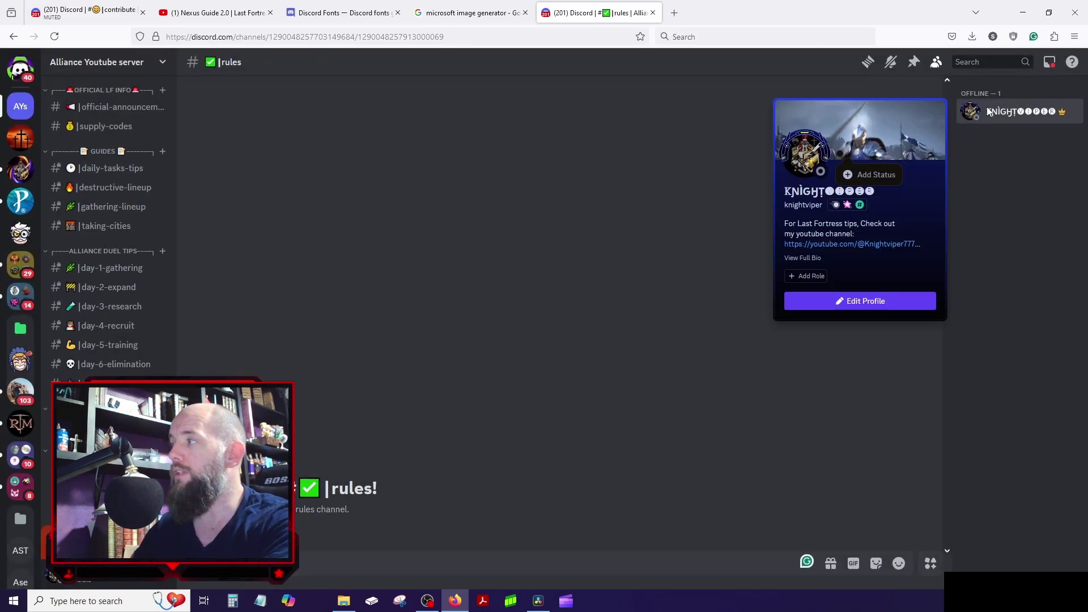
{"action": "left_click", "coordinate": [806, 276]}
{"action": "left_click", "coordinate": [771, 376]}
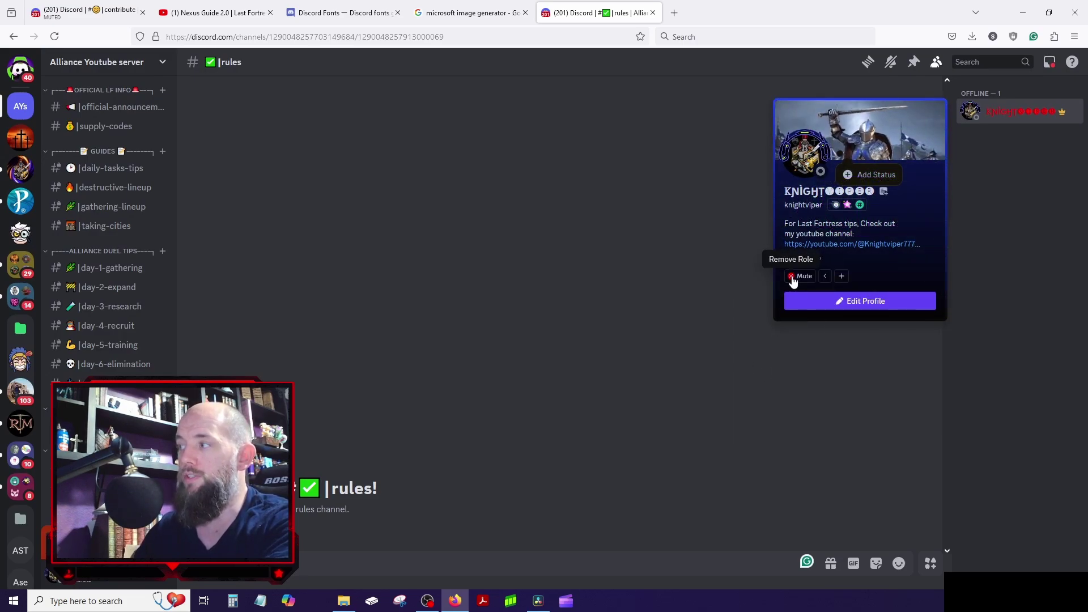
{"action": "left_click", "coordinate": [795, 276]}
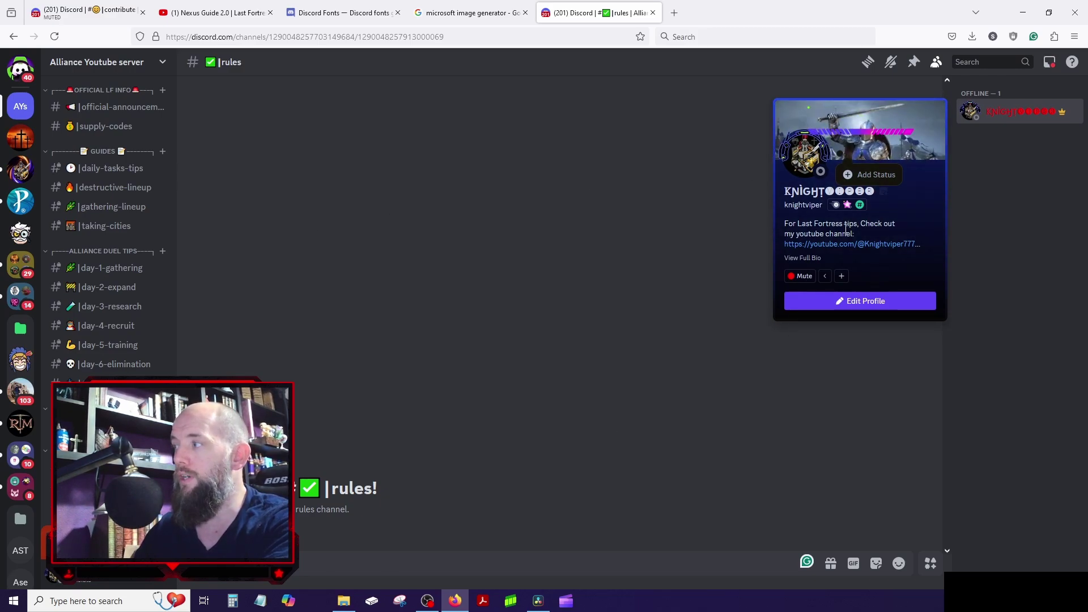
- Add the Leadership role to the server owner alongside Mute, and remove the Leadership role again
{"action": "left_click", "coordinate": [841, 276]}
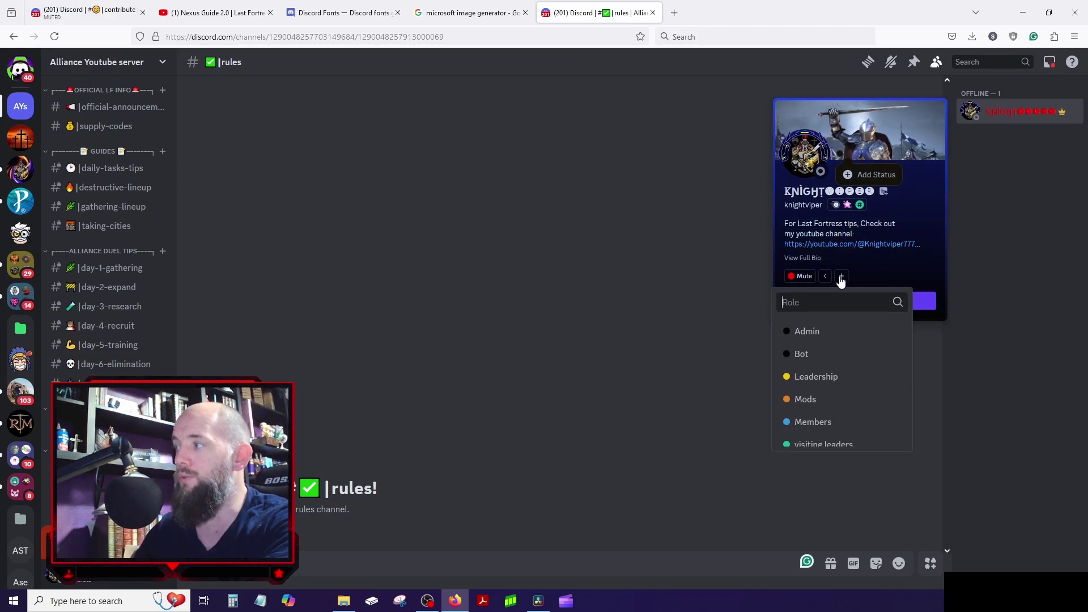
{"action": "left_click", "coordinate": [829, 385]}
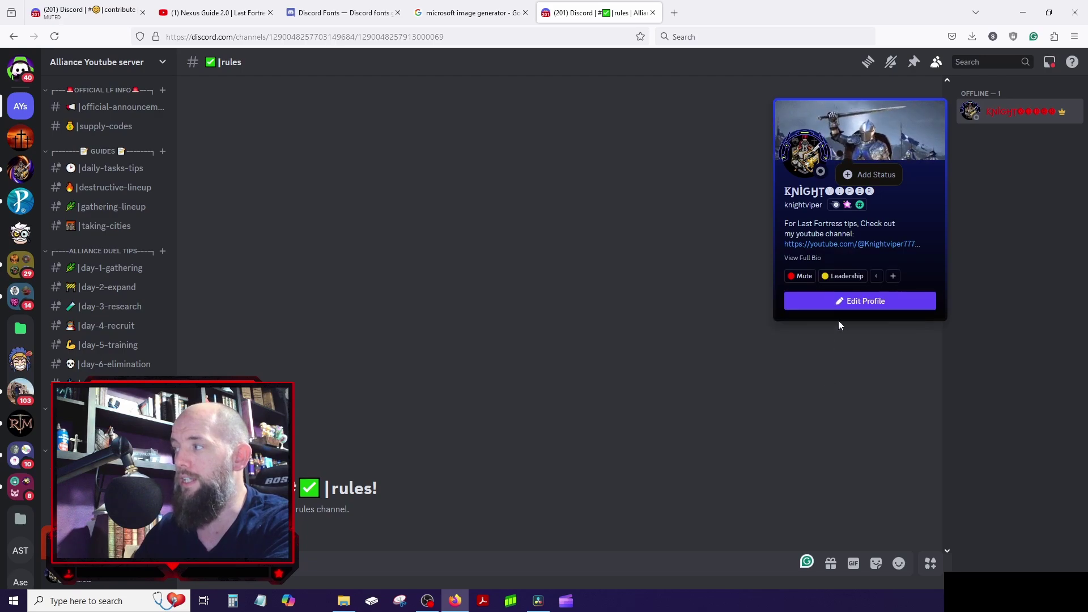
{"action": "left_click", "coordinate": [826, 276]}
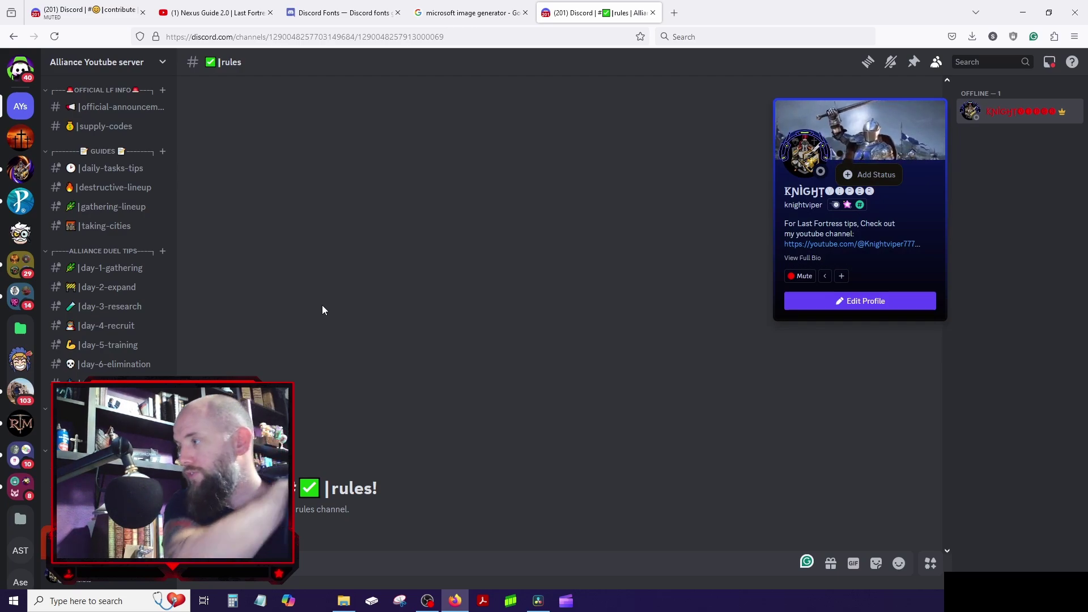
{"action": "key", "text": "alt+Left"}
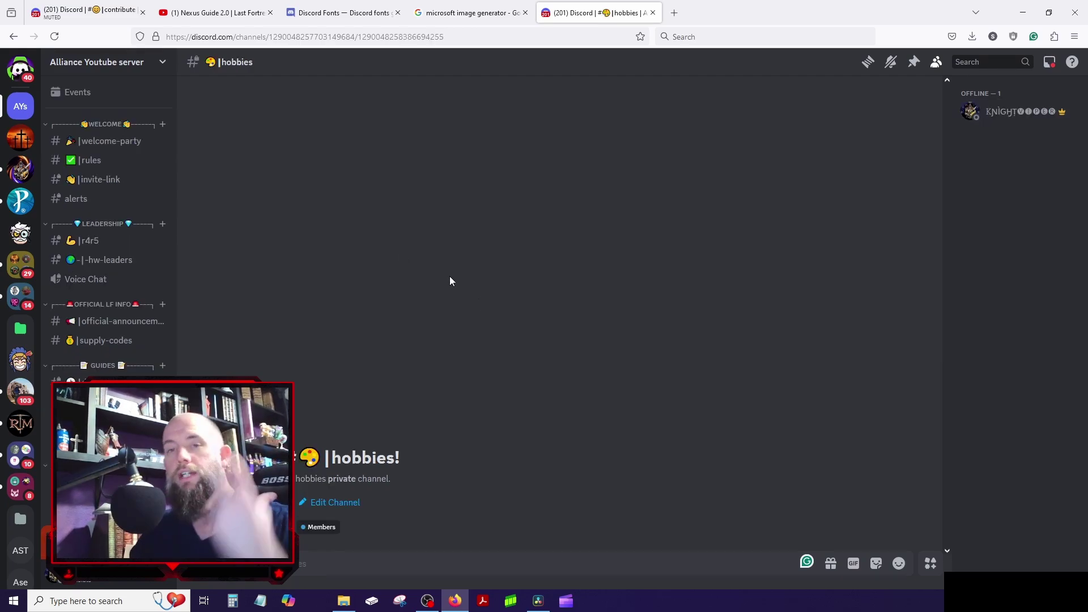
- Create a new role in the server's role settings, name it "sdafasdf", and save it
{"action": "left_click", "coordinate": [90, 62]}
{"action": "left_click", "coordinate": [91, 135]}
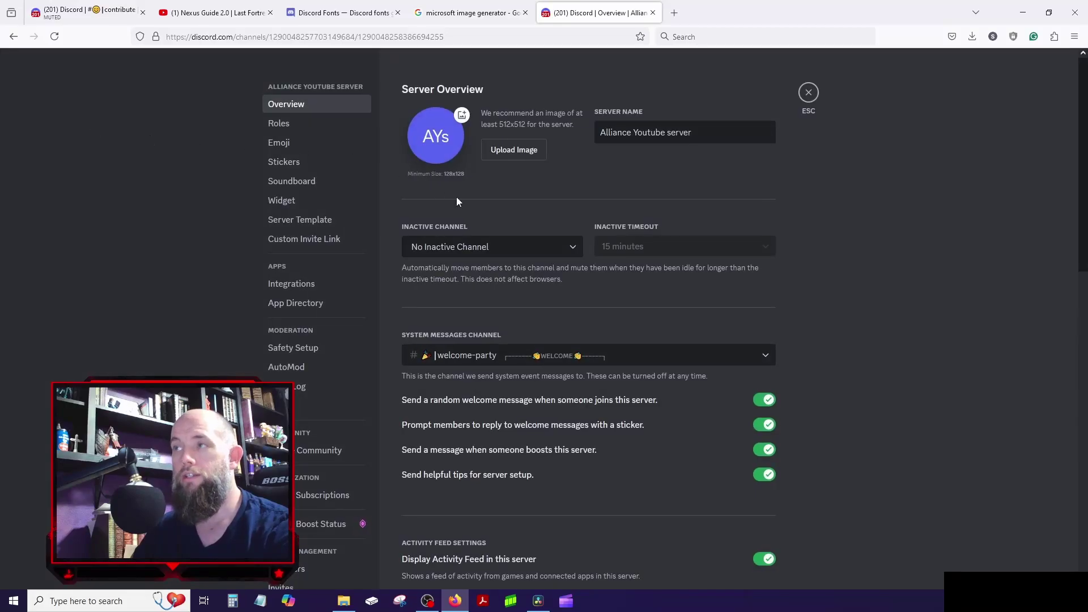
{"action": "left_click", "coordinate": [303, 122]}
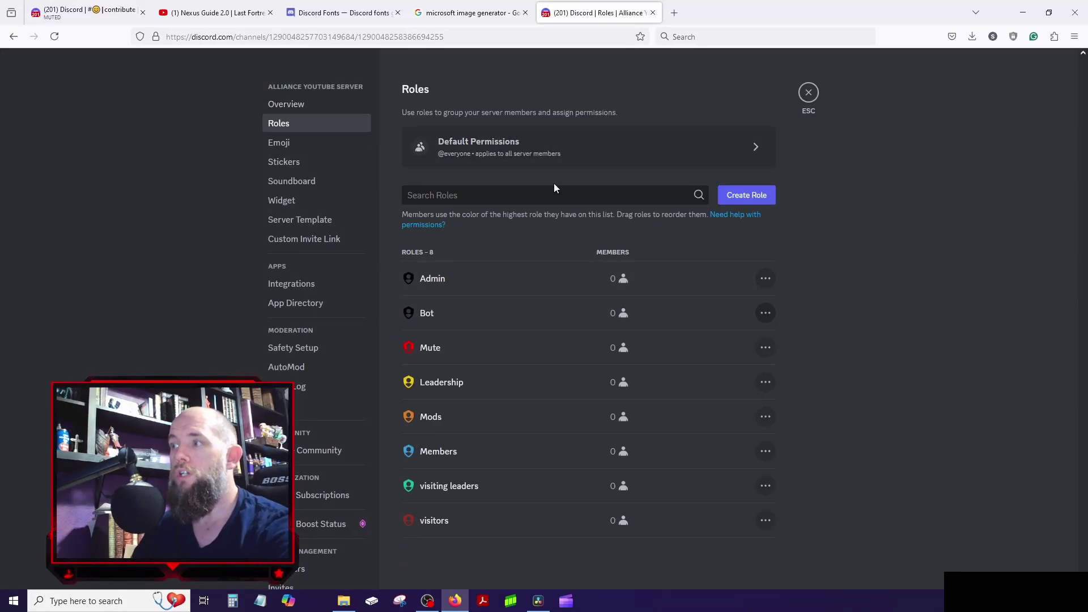
{"action": "left_click", "coordinate": [432, 195]}
{"action": "type", "text": "New ro"}
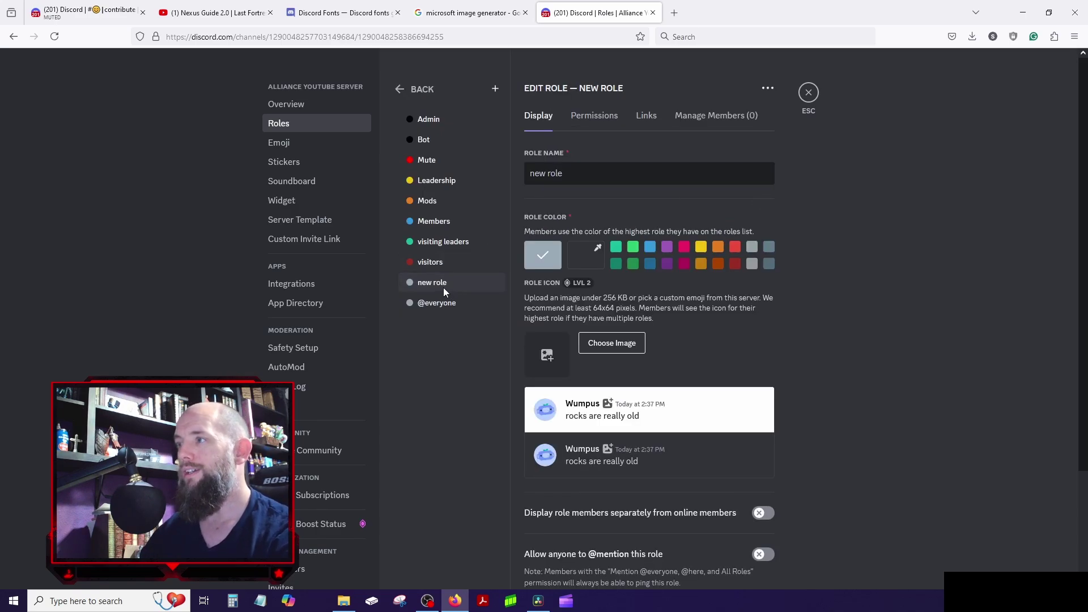
{"action": "left_click", "coordinate": [444, 287]}
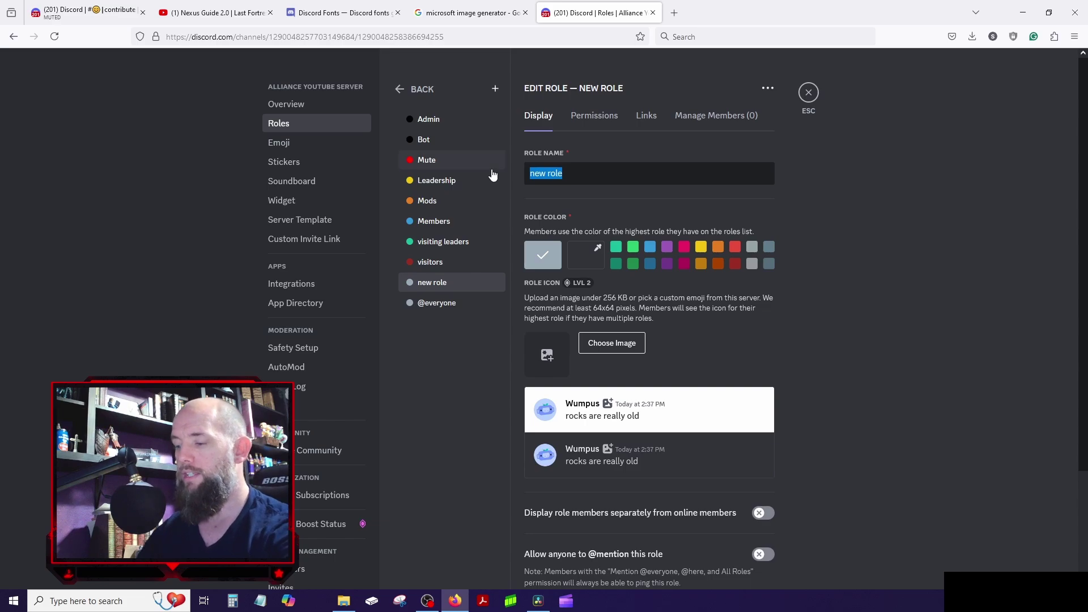
{"action": "type", "text": "sdafasdf"}
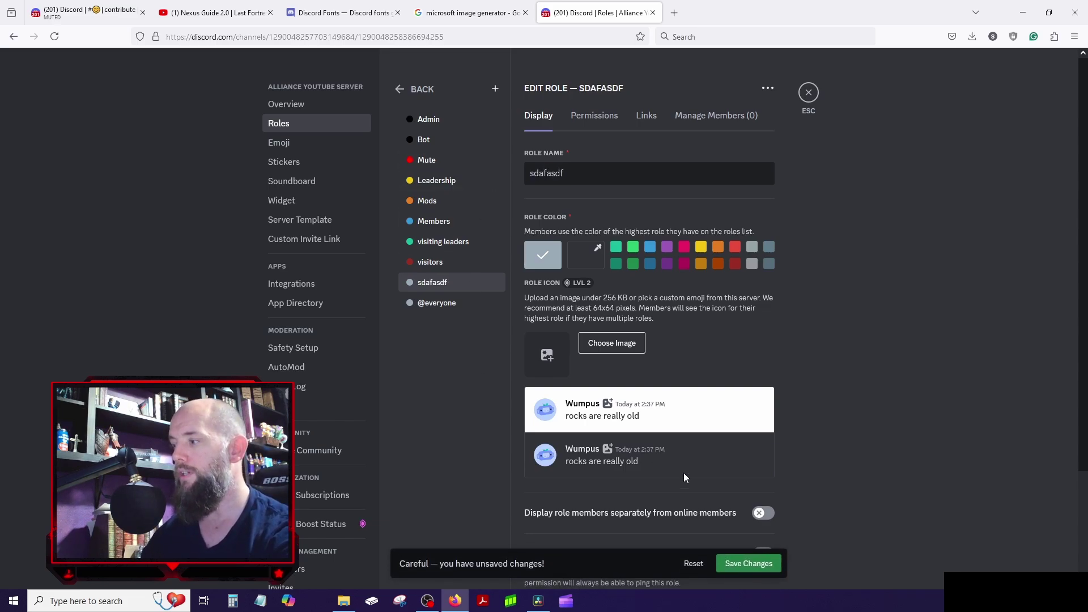
{"action": "left_click", "coordinate": [767, 558]}
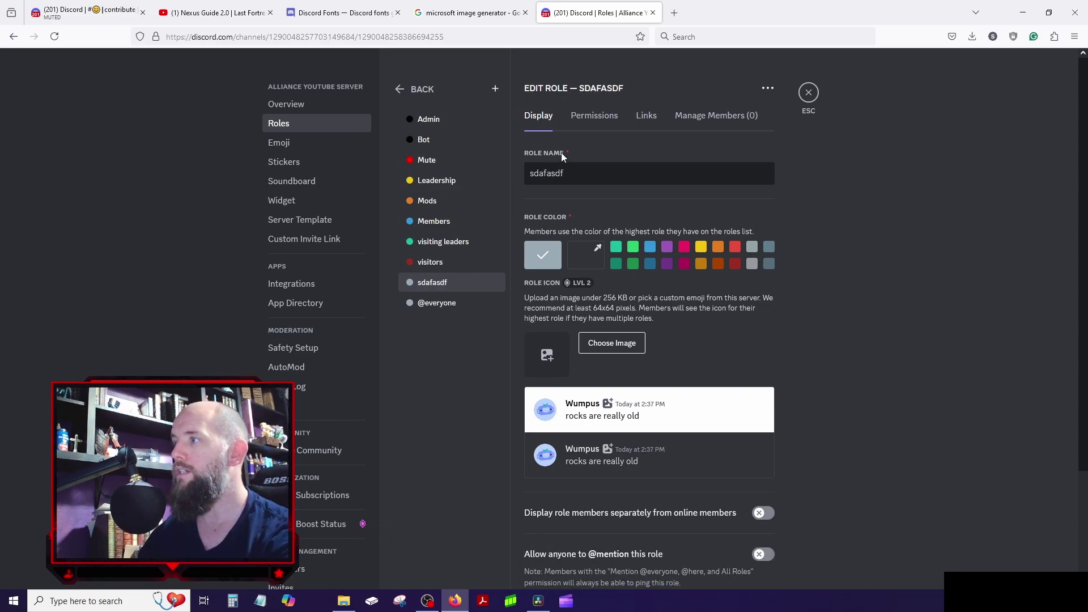
- Set the color of the sdafasdf role to bright green, save it, and open the role's permissions
{"action": "left_click", "coordinate": [635, 249]}
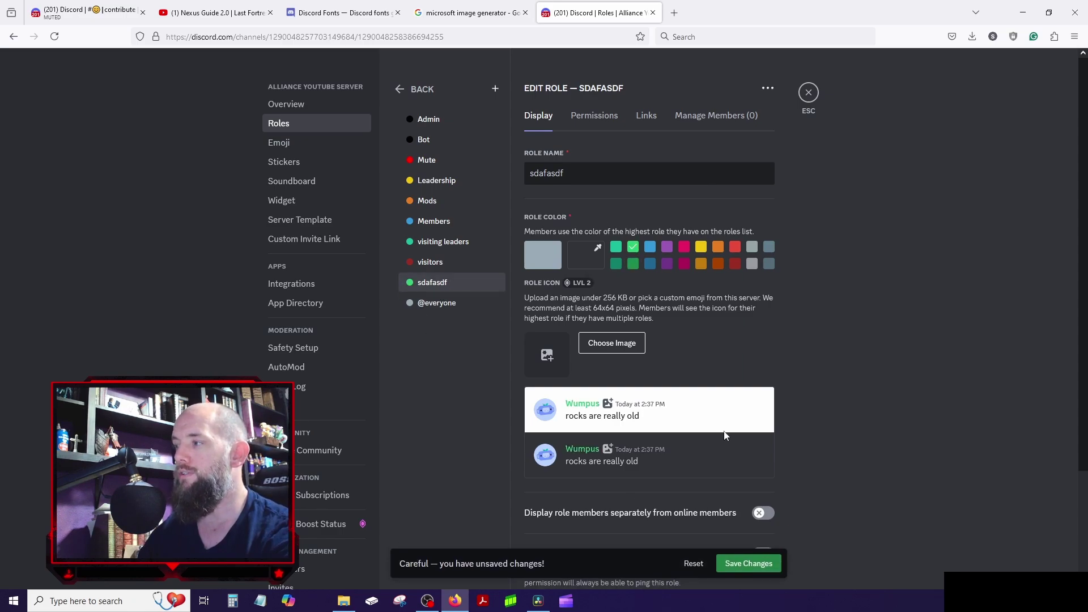
{"action": "left_click", "coordinate": [750, 563]}
{"action": "left_click", "coordinate": [601, 116]}
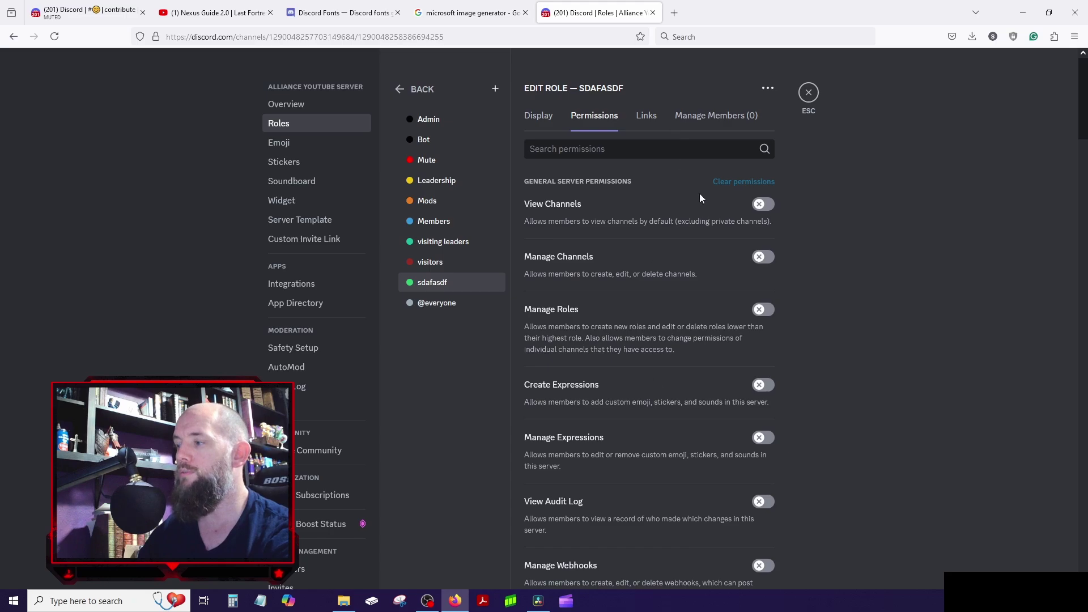
- Delete the sdafasdf role and close the server settings
{"action": "right_click", "coordinate": [462, 281]}
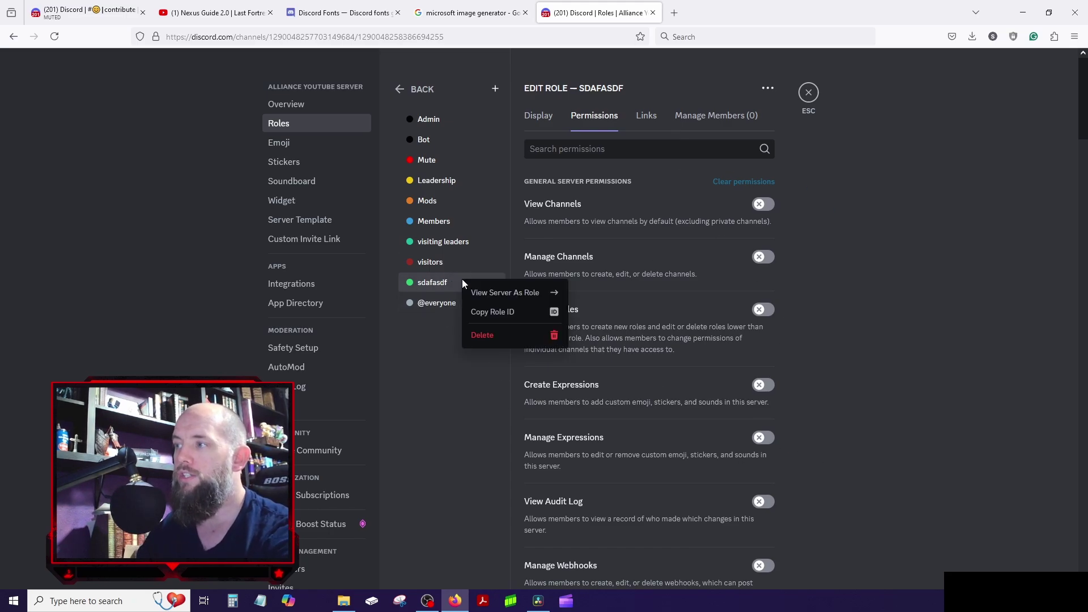
{"action": "left_click", "coordinate": [496, 335]}
{"action": "left_click", "coordinate": [586, 358]}
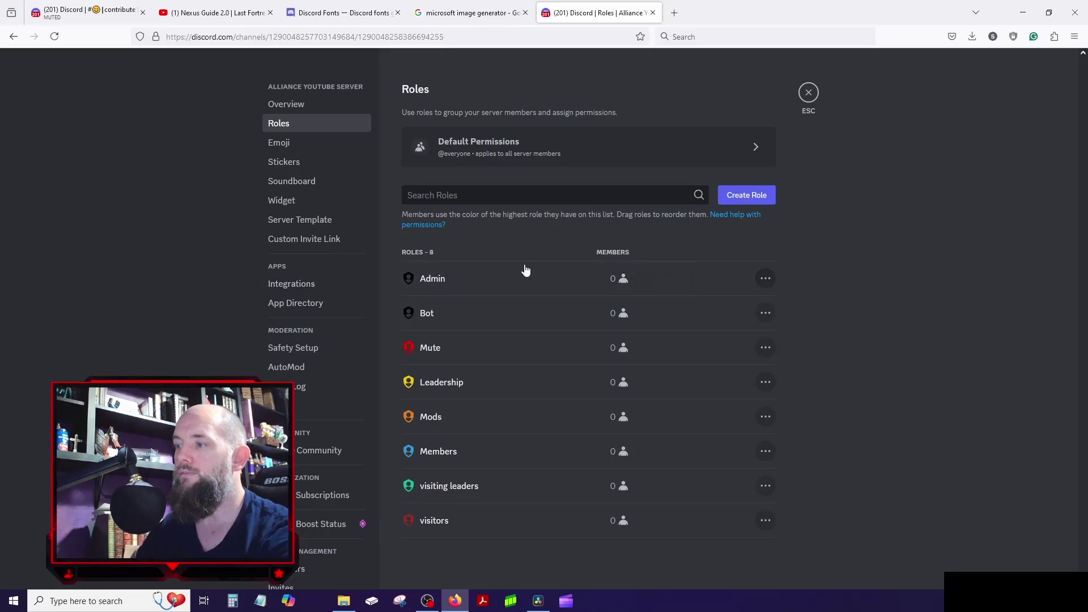
{"action": "left_click", "coordinate": [817, 94]}
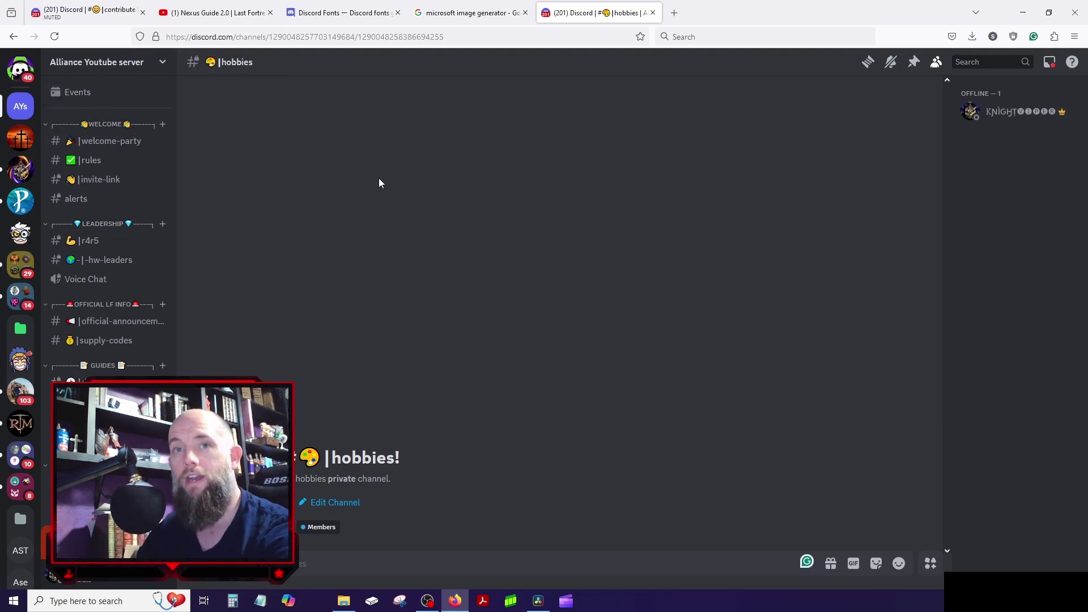
- Start a private text channel named "private" in the Welcome category, view its role access choices, and return to the channel details
{"action": "left_click", "coordinate": [162, 124]}
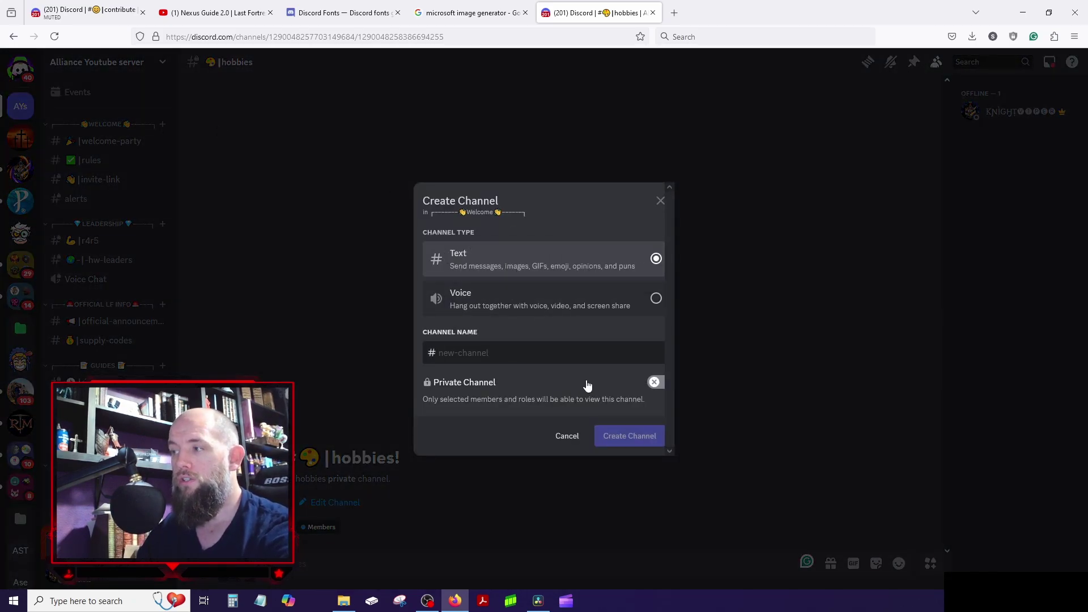
{"action": "left_click", "coordinate": [656, 384]}
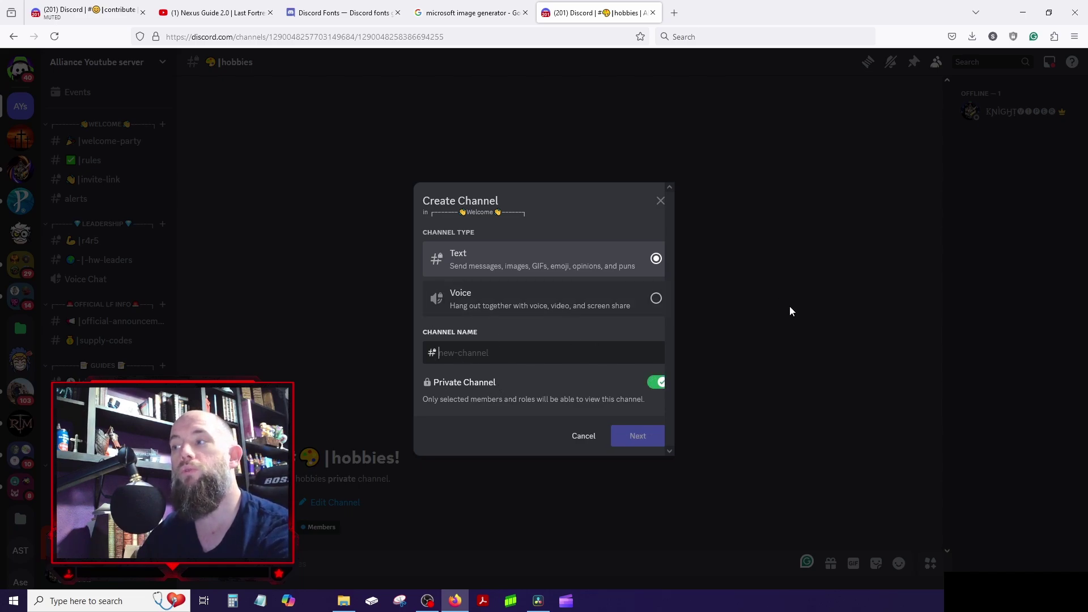
{"action": "type", "text": "private"}
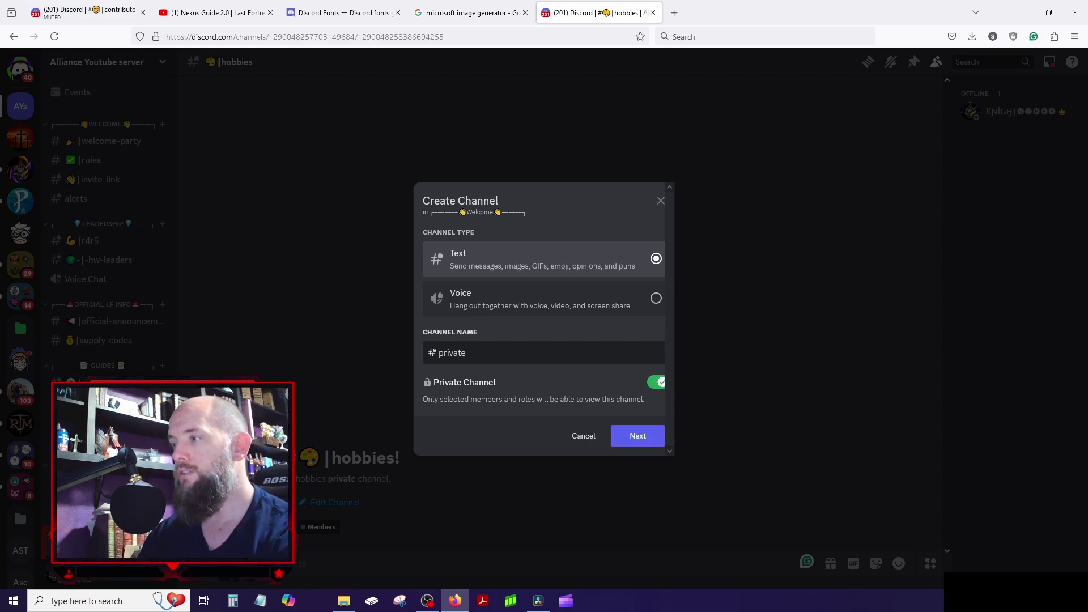
{"action": "left_click", "coordinate": [643, 439]}
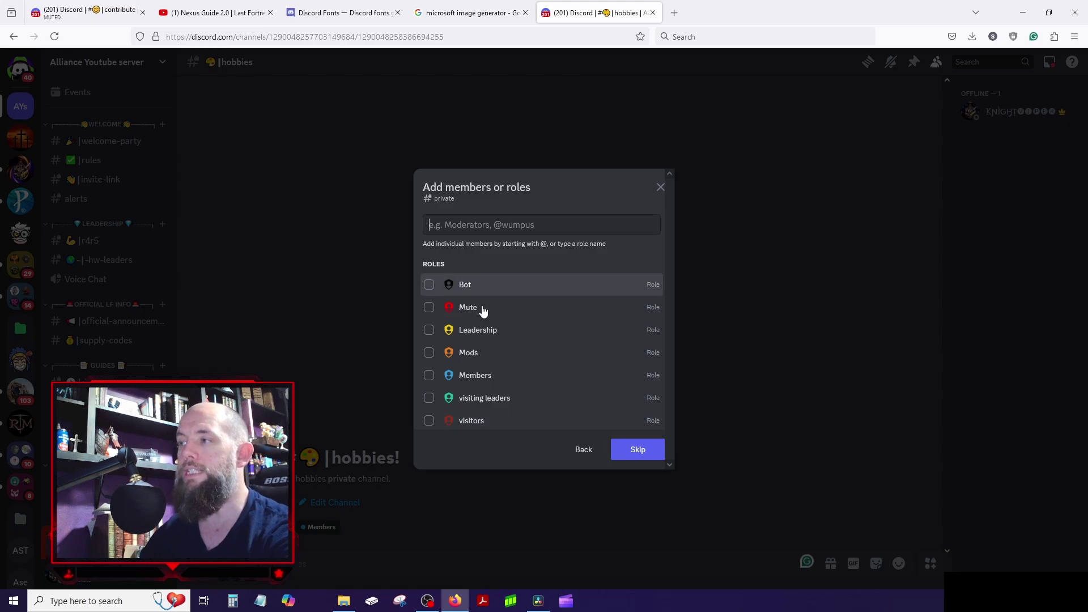
{"action": "left_click", "coordinate": [586, 449]}
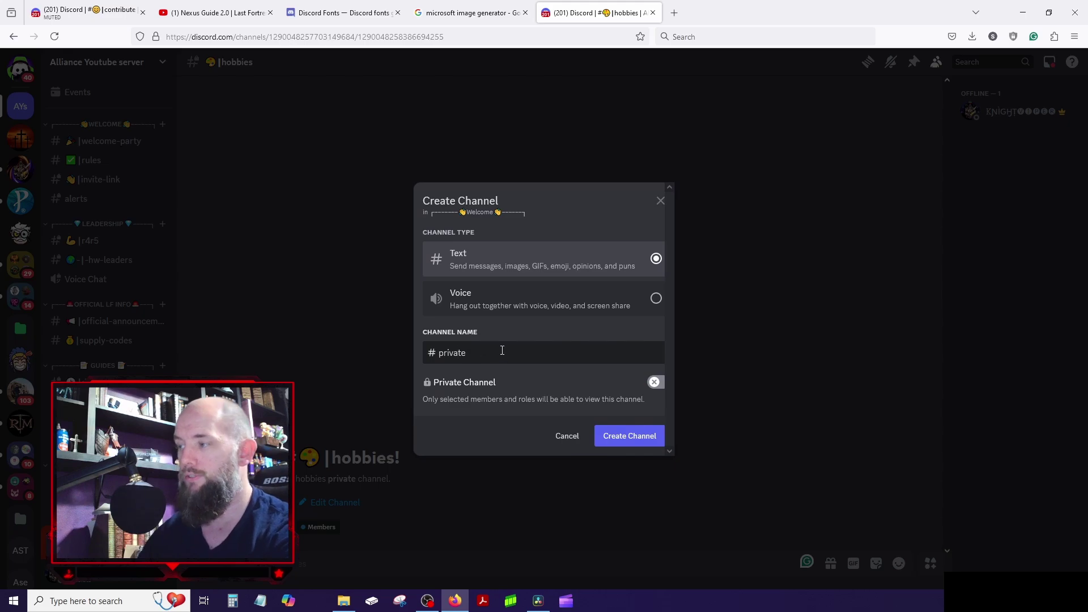
- Make the channel non-private, rename it "new-channel", and create it in the Welcome category
{"action": "left_click_drag", "start_coordinate": [521, 353], "coordinate": [281, 338]}
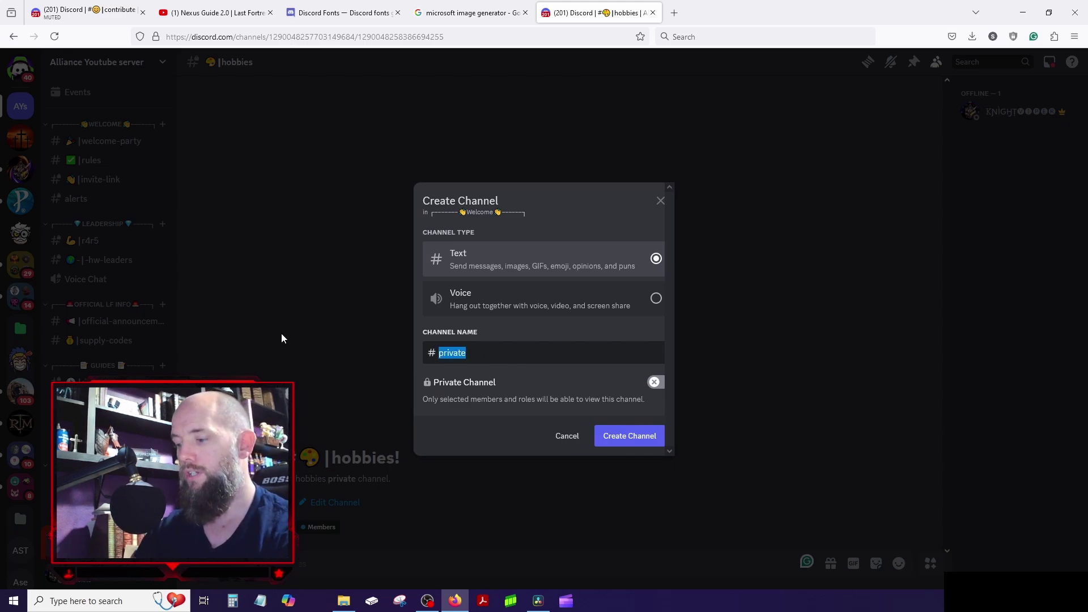
{"action": "type", "text": "new-channel"}
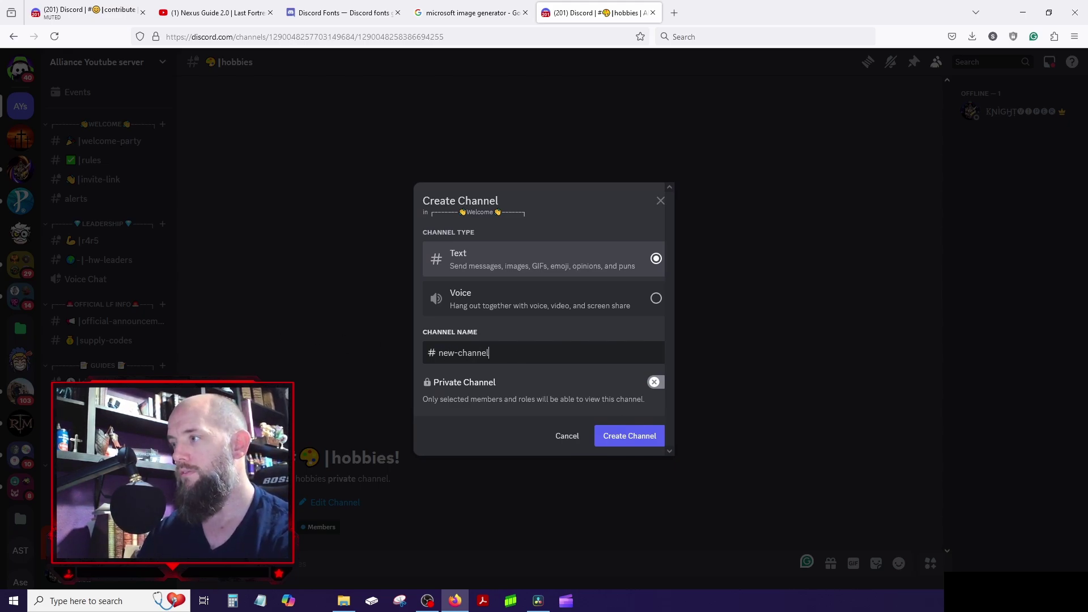
{"action": "left_click", "coordinate": [652, 441]}
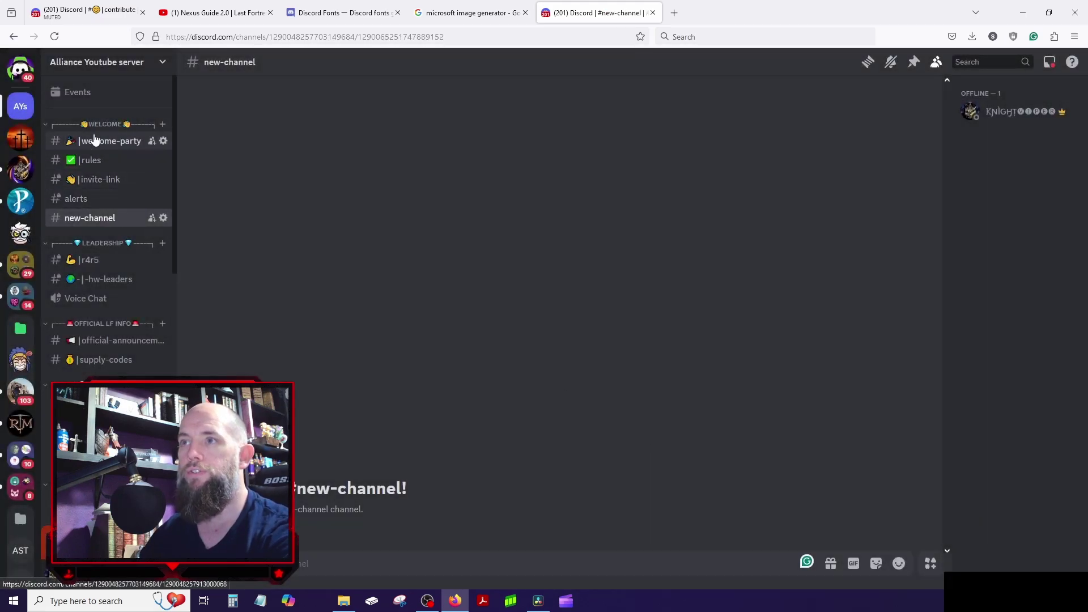
- Open the permission settings of the new-channel text channel in the Welcome category
{"action": "right_click", "coordinate": [104, 123]}
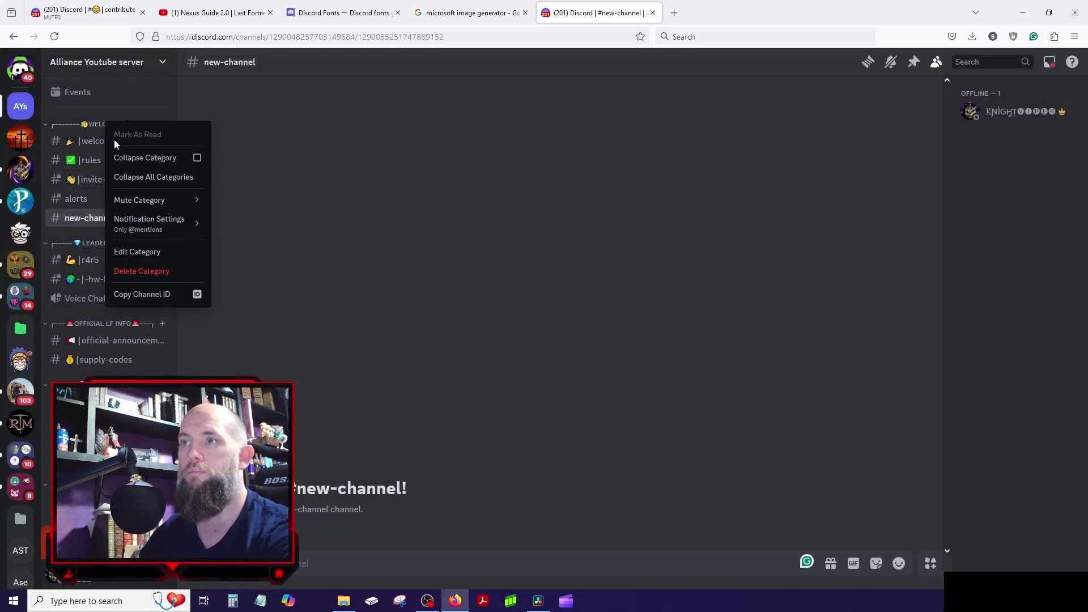
{"action": "left_click", "coordinate": [373, 206]}
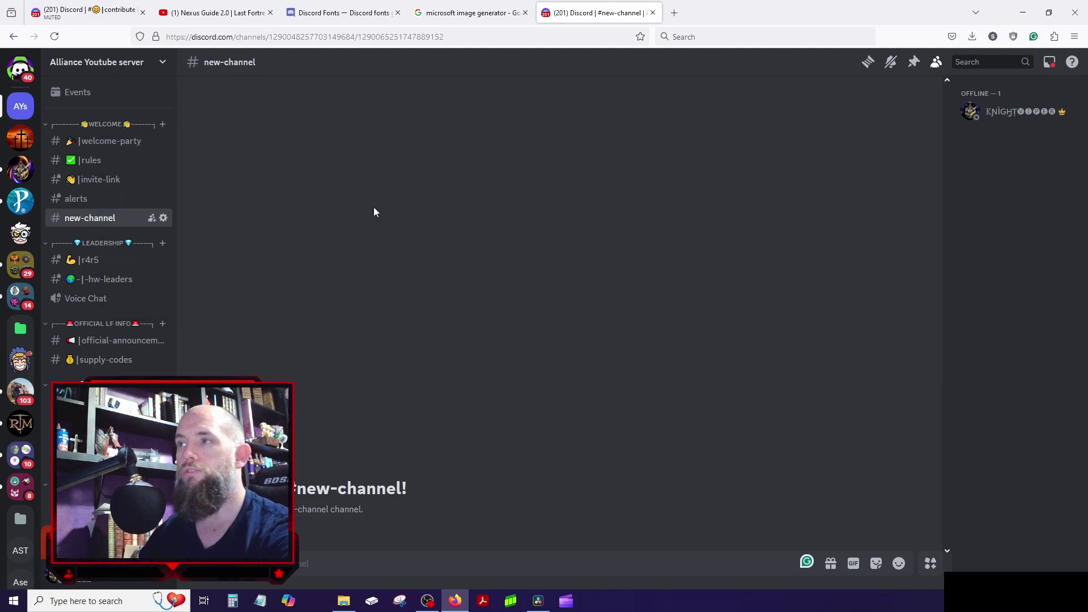
{"action": "right_click", "coordinate": [111, 127]}
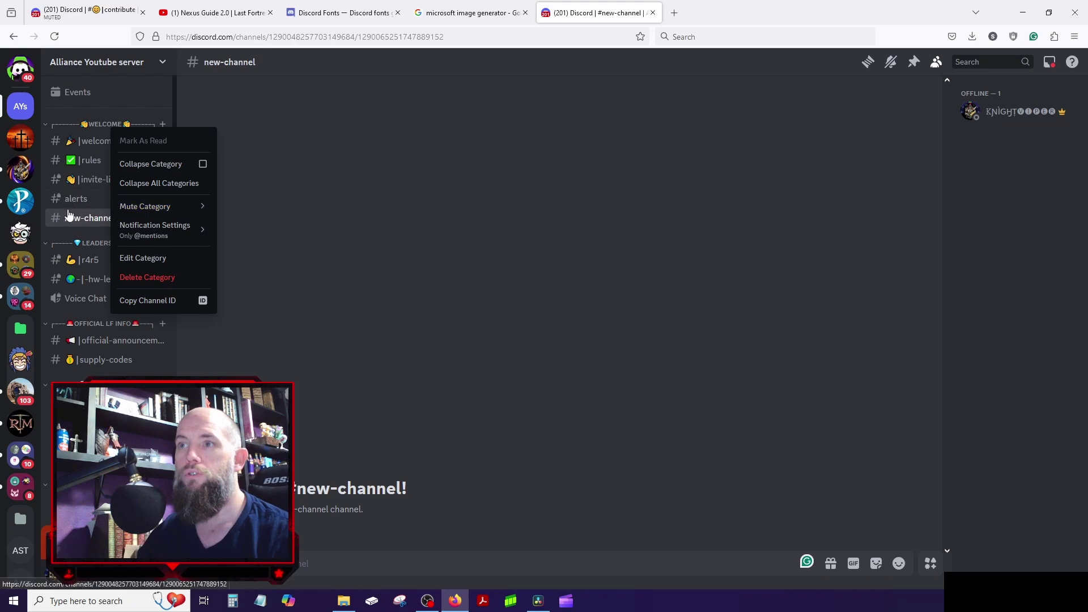
{"action": "right_click", "coordinate": [85, 224]}
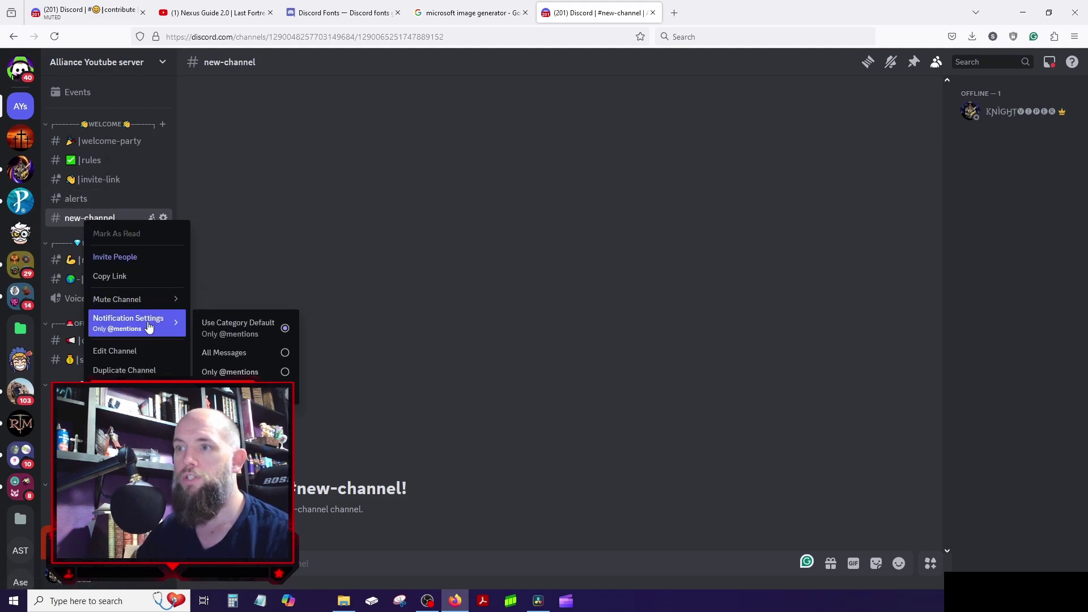
{"action": "left_click", "coordinate": [139, 352]}
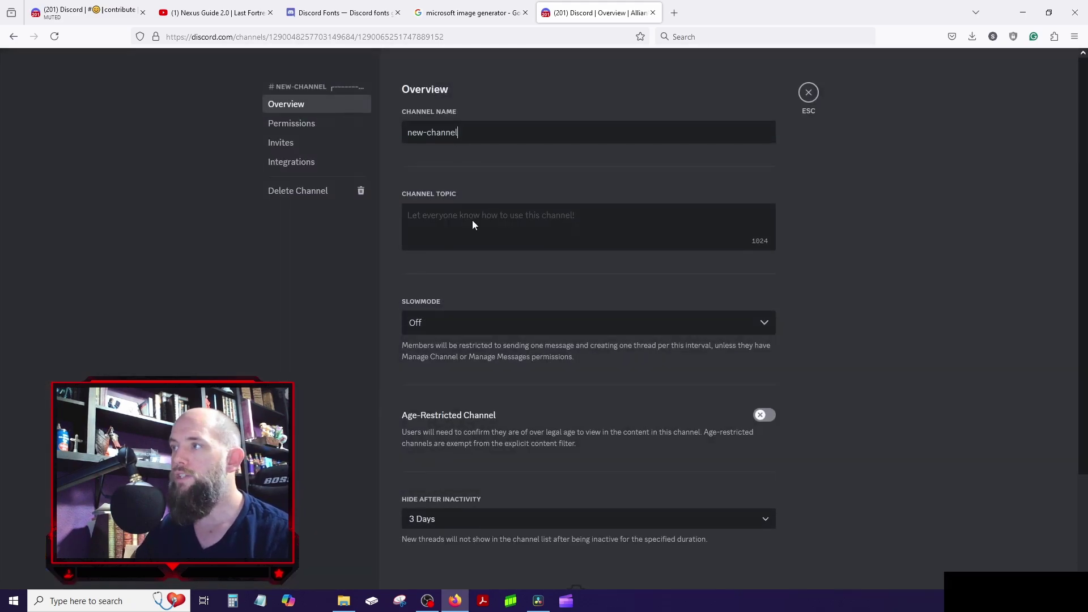
{"action": "left_click", "coordinate": [306, 123]}
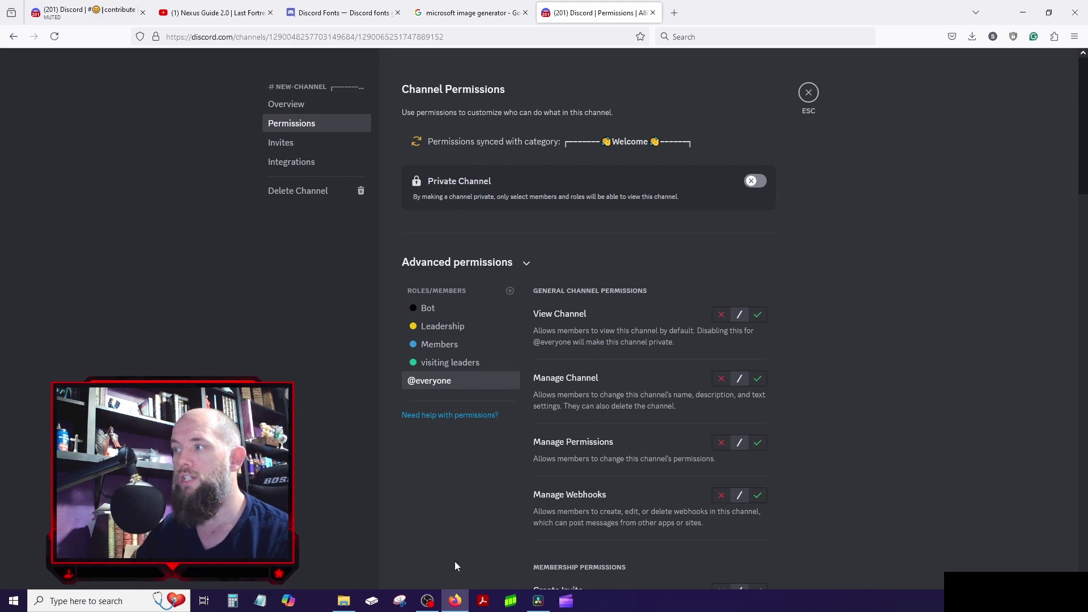
{"action": "left_click", "coordinate": [757, 315]}
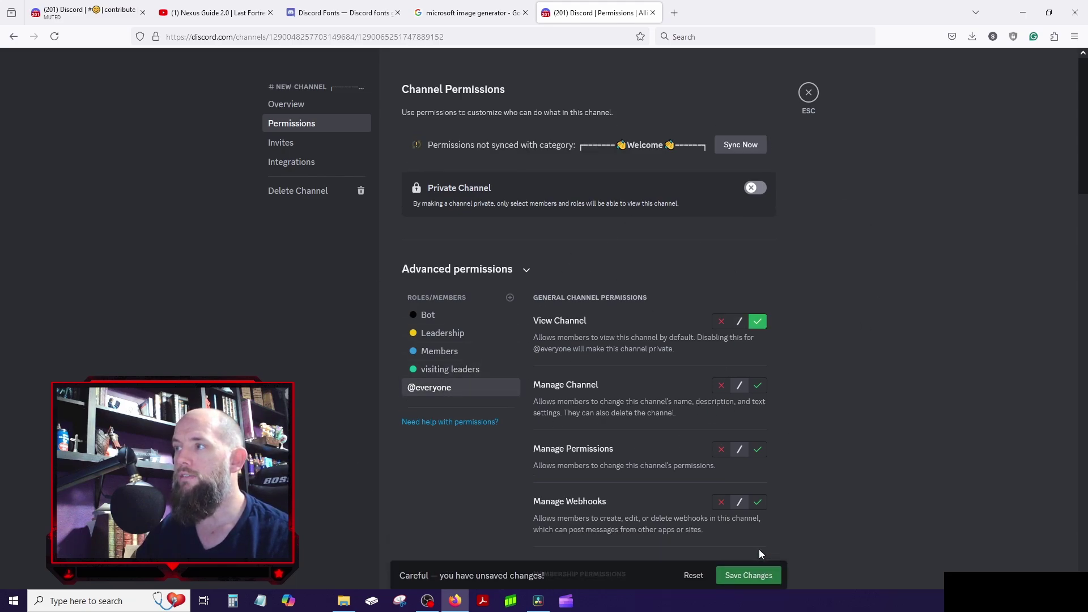
{"action": "left_click", "coordinate": [749, 575]}
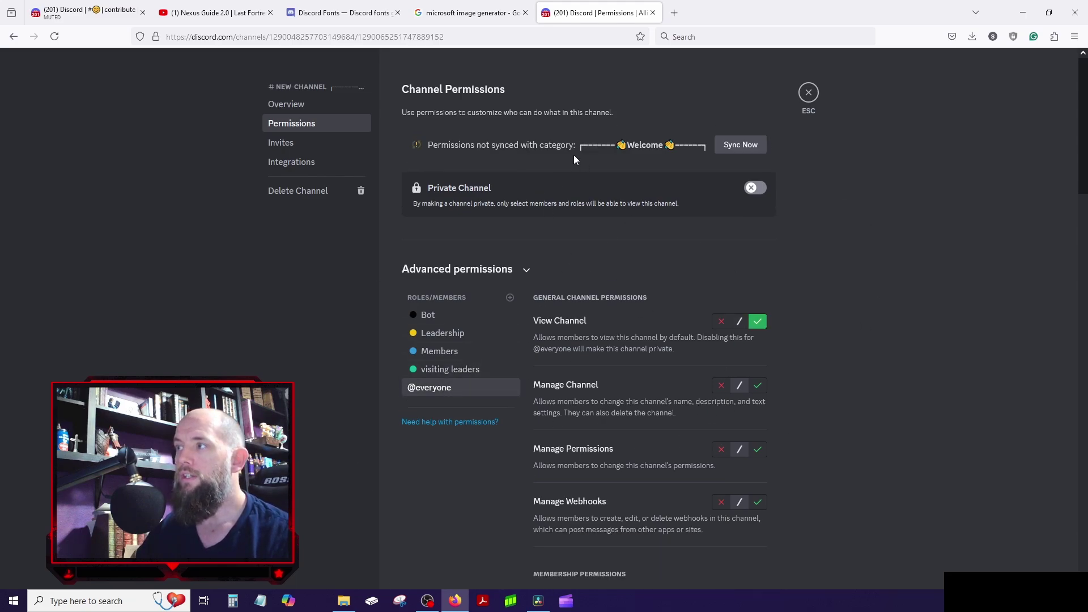
{"action": "left_click", "coordinate": [737, 145]}
{"action": "left_click", "coordinate": [623, 356]}
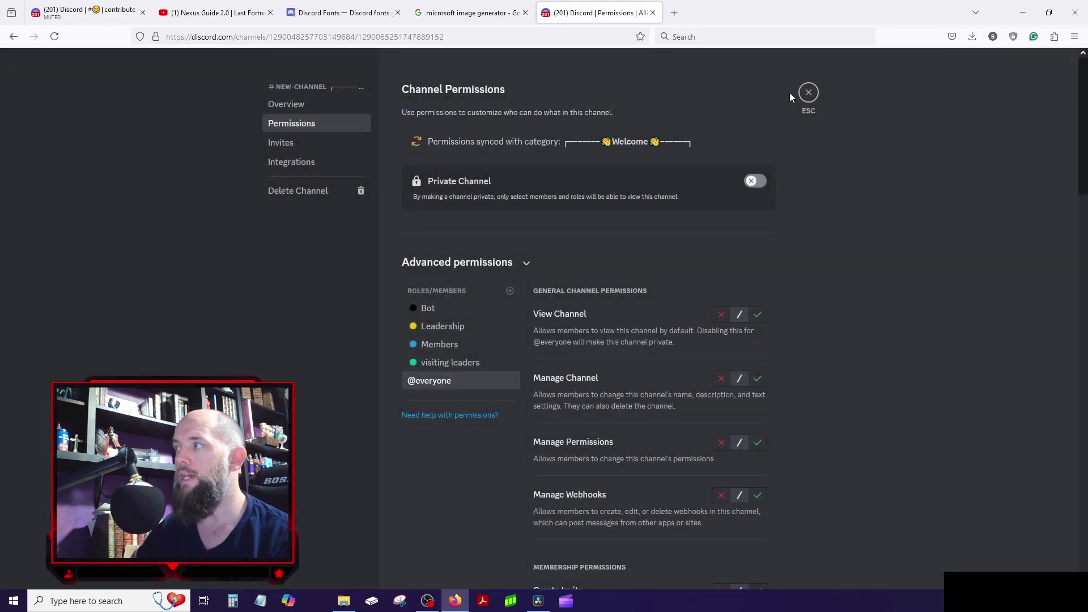
{"action": "left_click", "coordinate": [806, 94]}
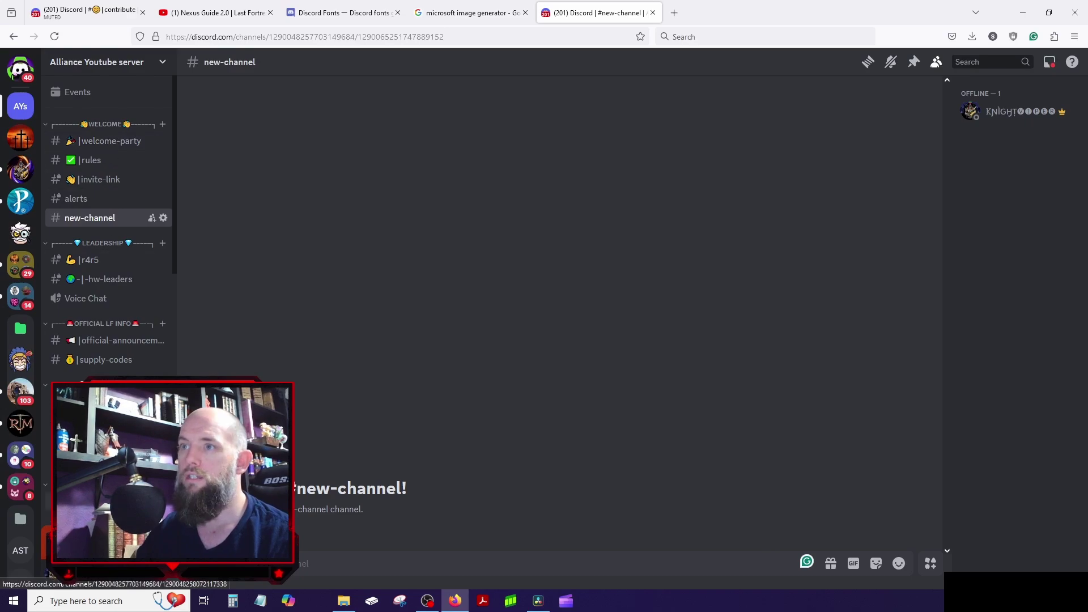
- Delete the new-channel text channel from the Welcome category
{"action": "right_click", "coordinate": [109, 218]}
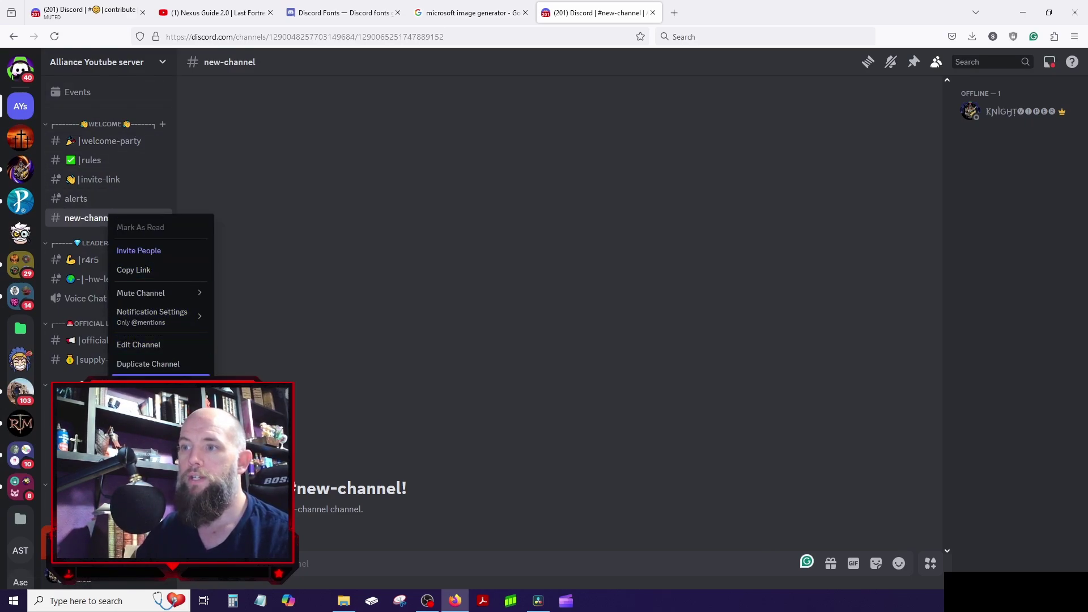
{"action": "left_click", "coordinate": [145, 403]}
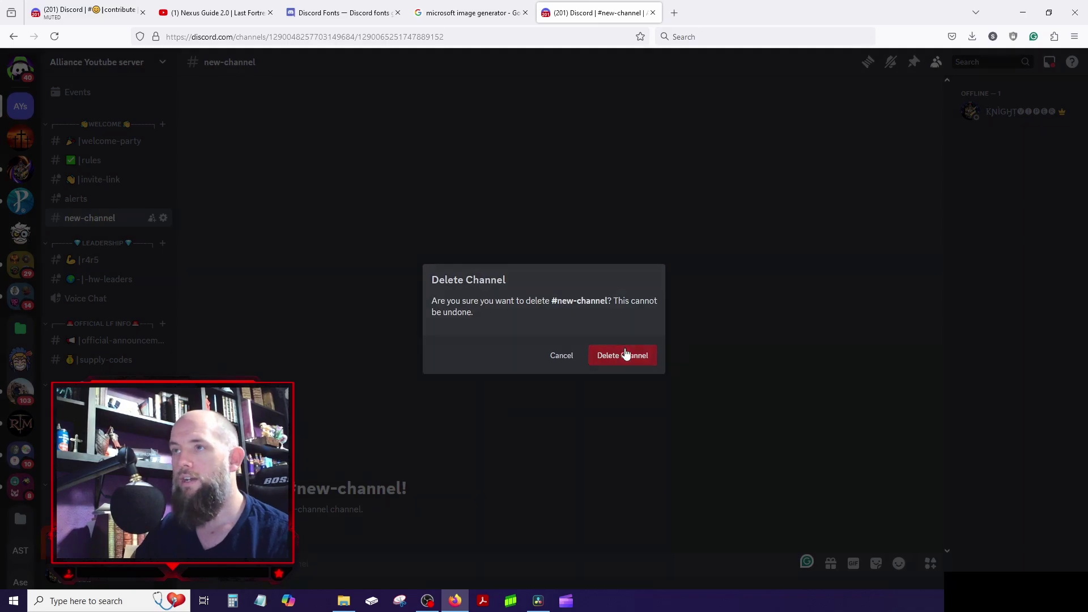
{"action": "left_click", "coordinate": [625, 355]}
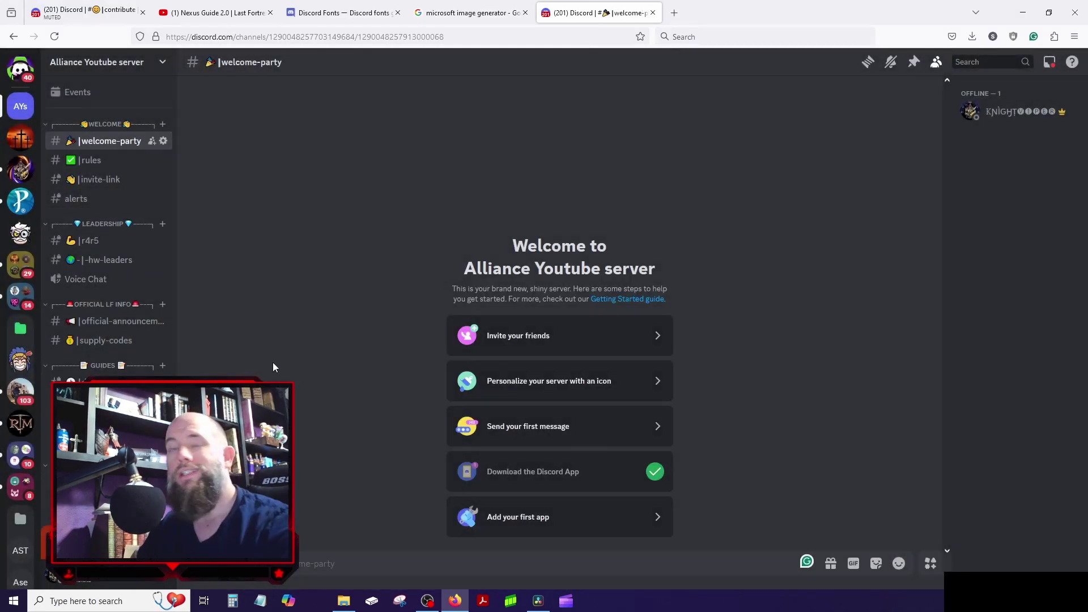
{"action": "right_click", "coordinate": [137, 114]}
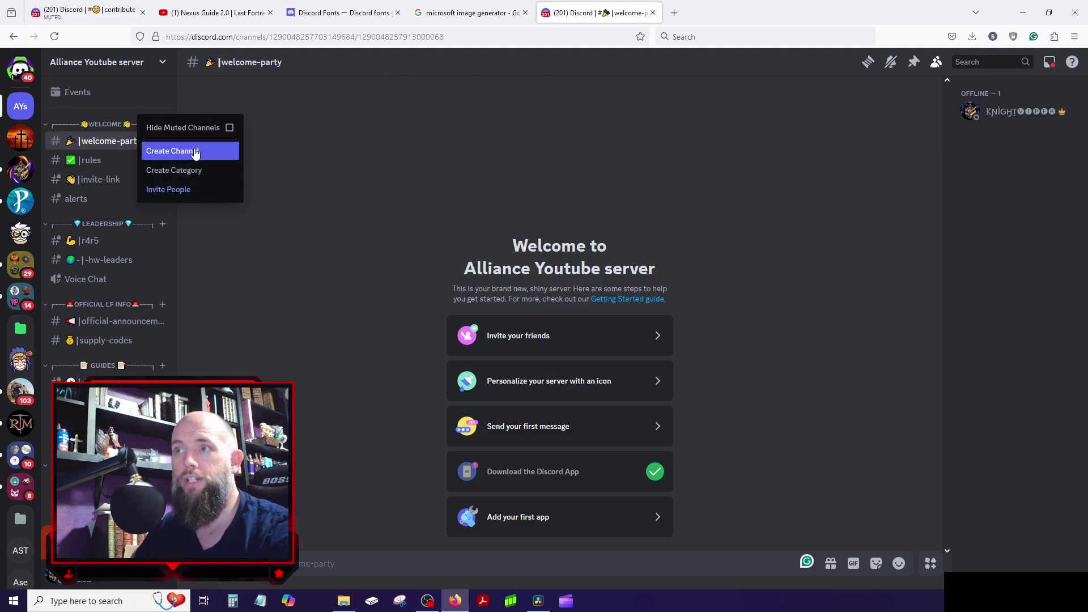
{"action": "left_click", "coordinate": [361, 135]}
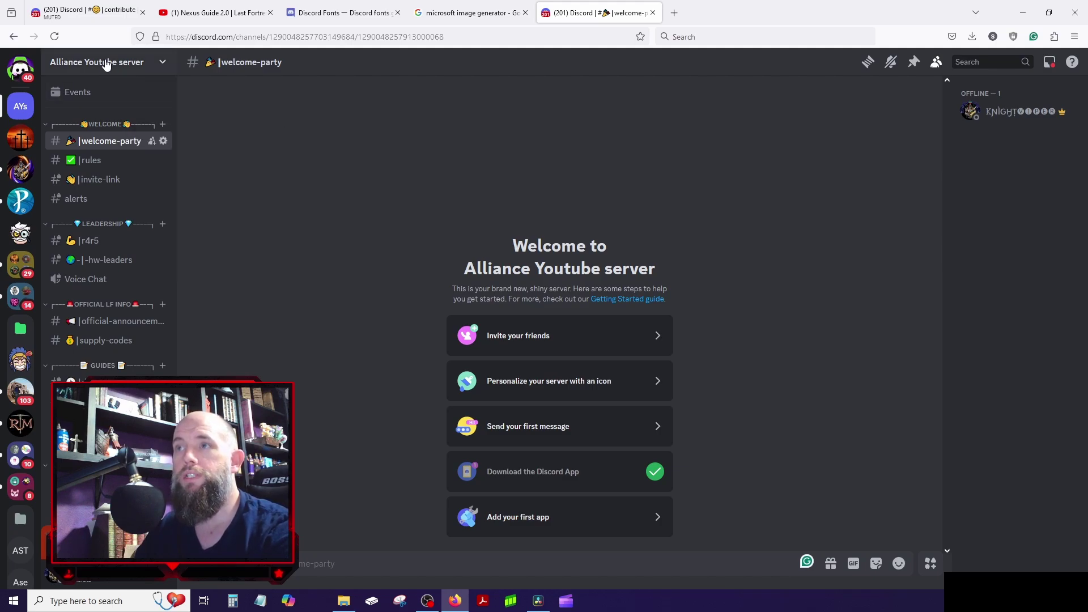
{"action": "left_click", "coordinate": [106, 63]}
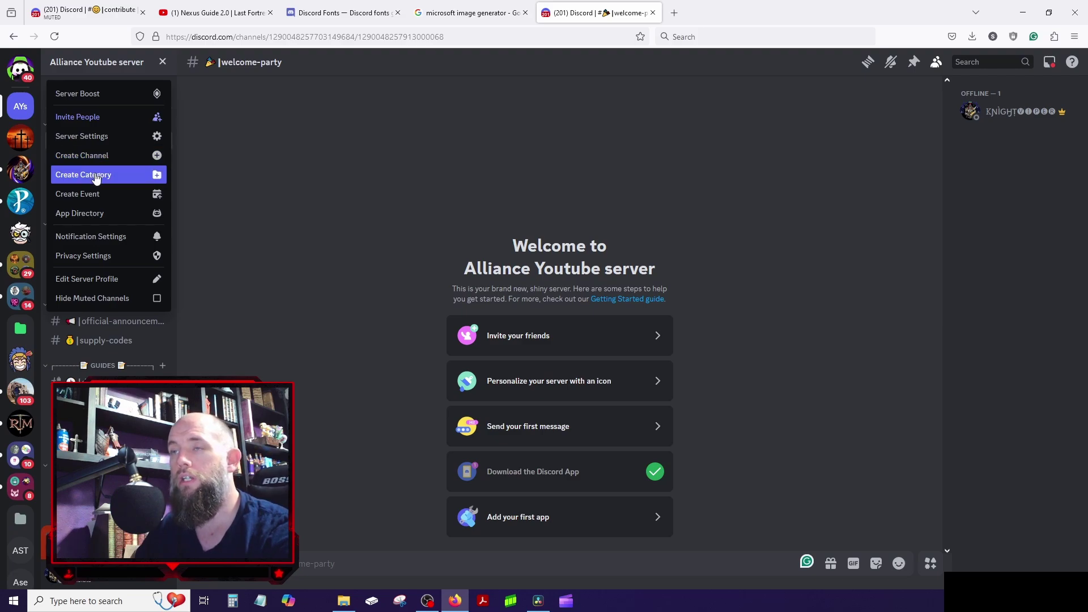
{"action": "left_click", "coordinate": [186, 170]}
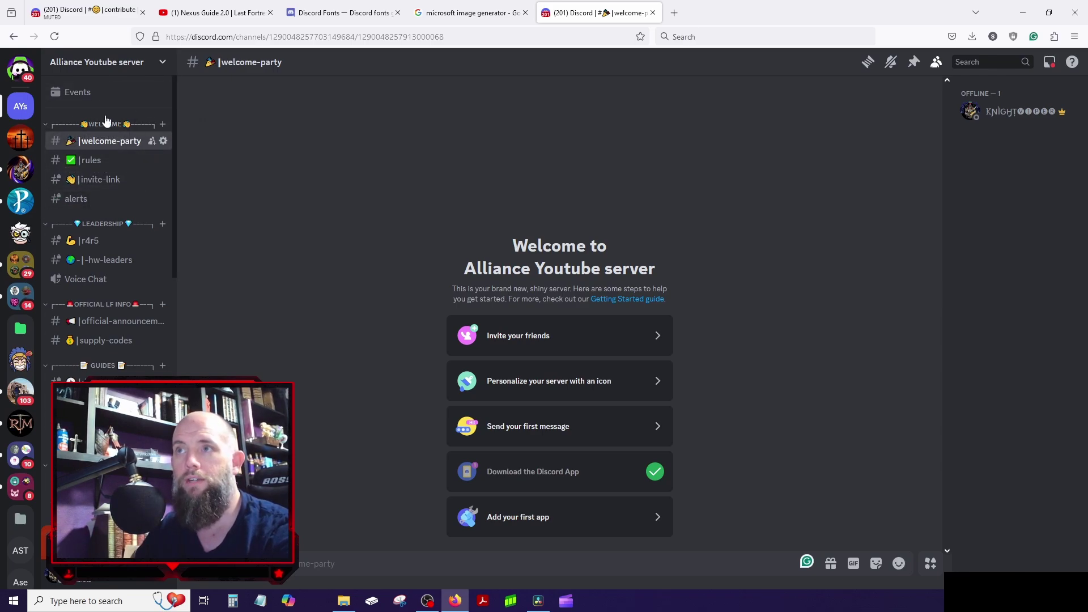
- Create a non-private category named "new cat" on the Alliance Youtube server
{"action": "left_click", "coordinate": [114, 67]}
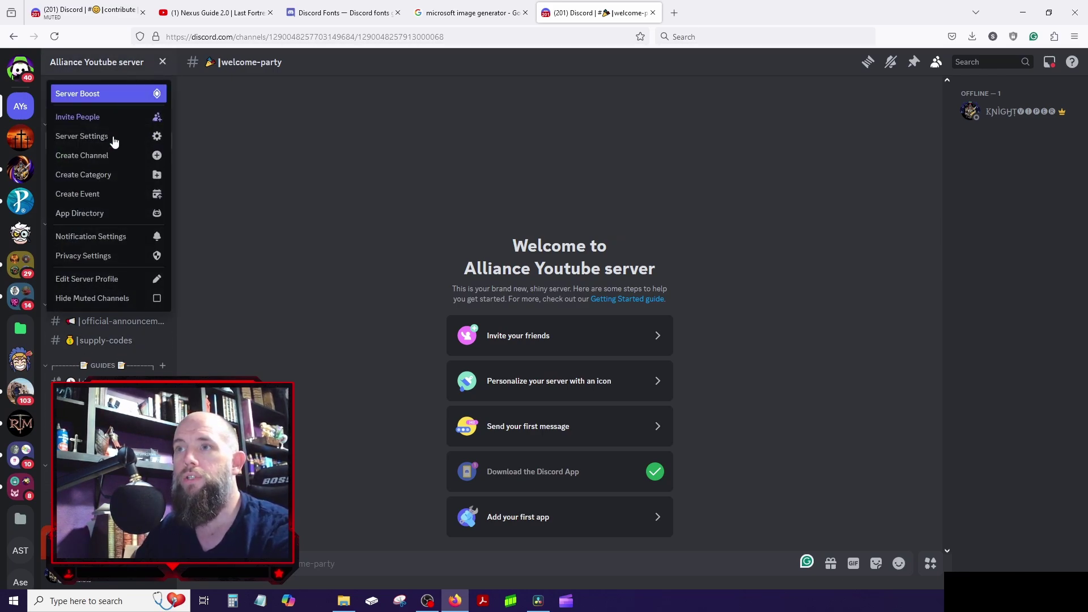
{"action": "left_click", "coordinate": [98, 177]}
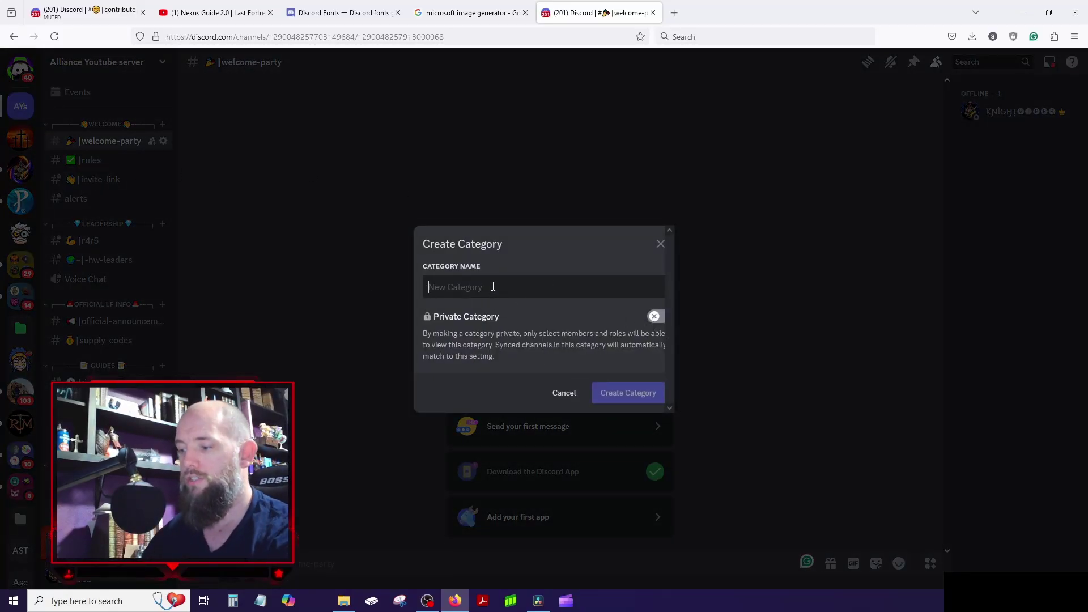
{"action": "type", "text": "new"}
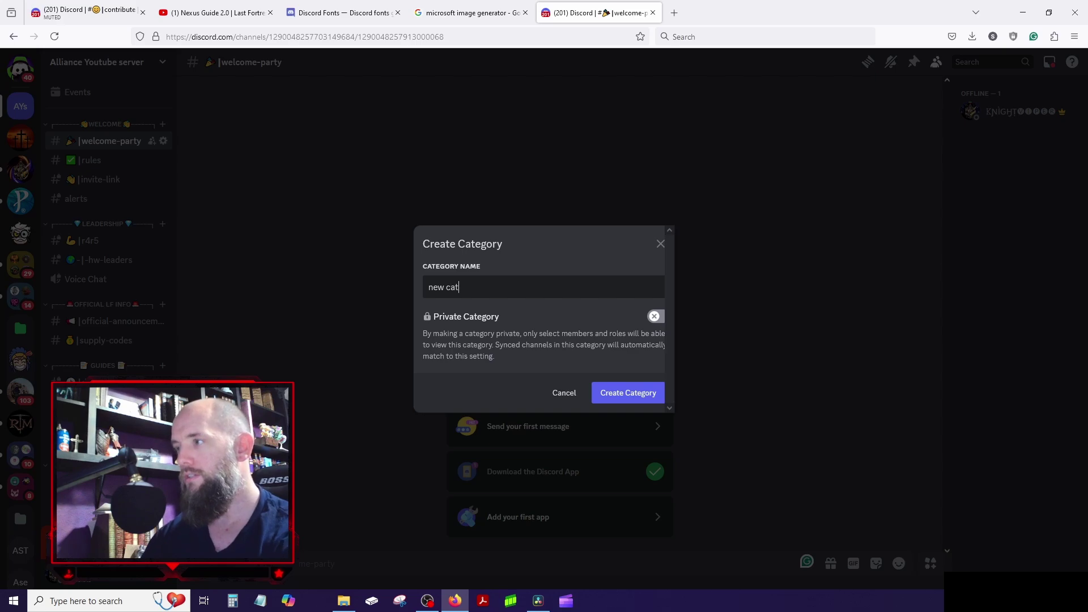
{"action": "type", "text": " cat"}
{"action": "key", "text": "Return"}
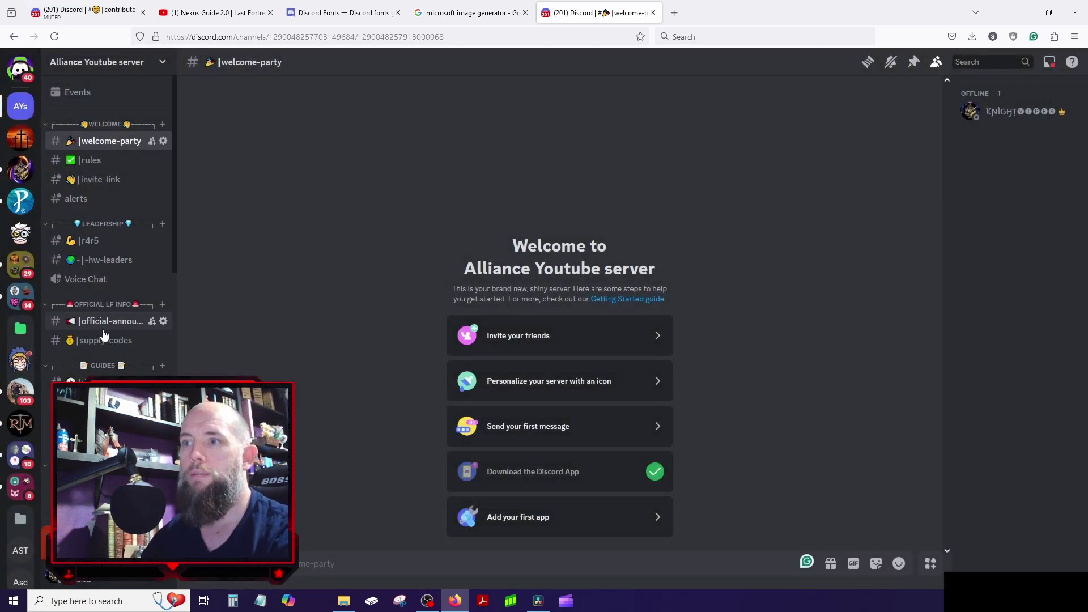
- Move the new cat category to the start of the channel list, above the Welcome category
{"action": "scroll", "coordinate": [107, 344], "scroll_direction": "down", "scroll_amount": 3}
{"action": "scroll", "coordinate": [107, 344], "scroll_direction": "down", "scroll_amount": 5}
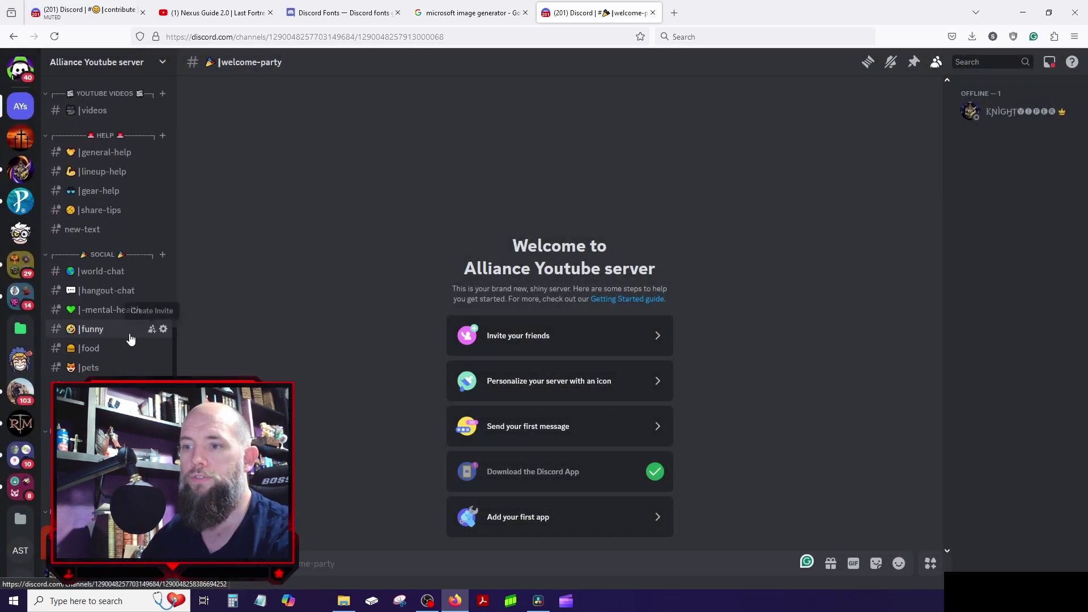
{"action": "left_click", "coordinate": [54, 575]}
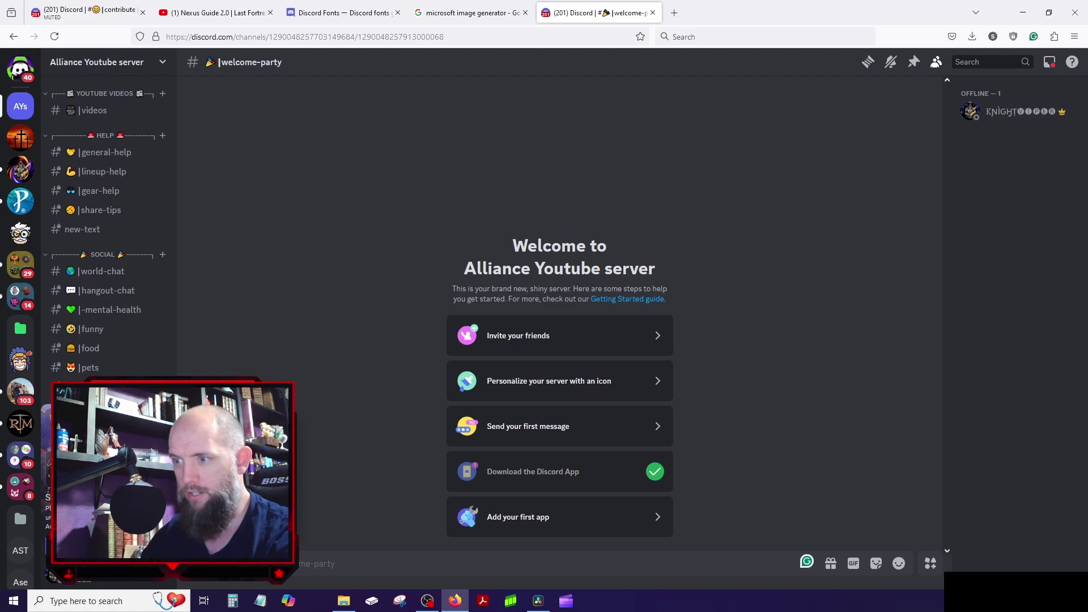
{"action": "scroll", "coordinate": [43, 550], "scroll_direction": "up", "scroll_amount": 1}
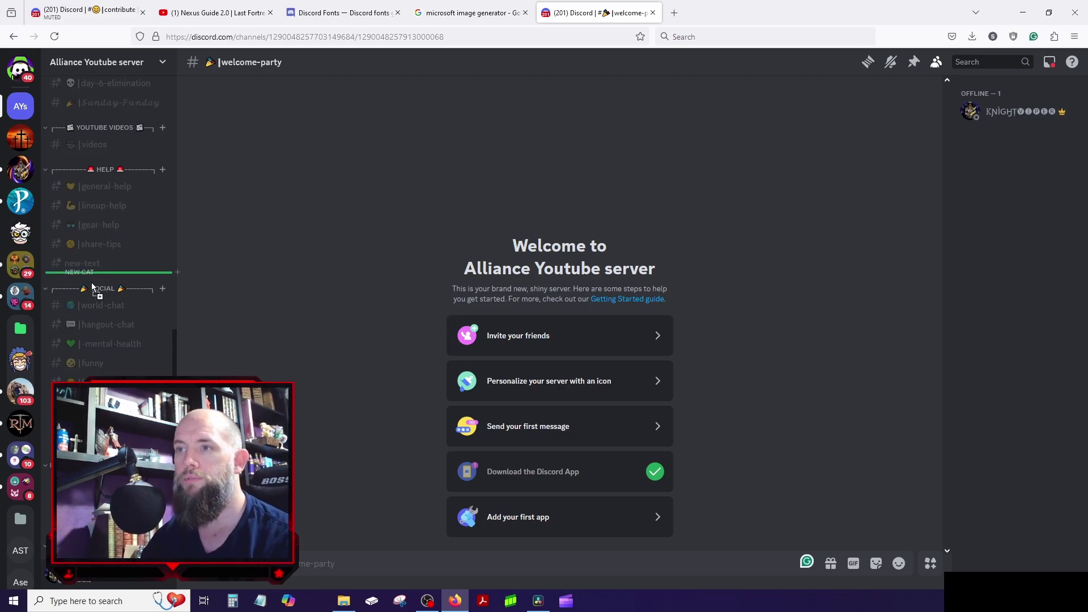
{"action": "scroll", "coordinate": [70, 370], "scroll_direction": "up", "scroll_amount": 2}
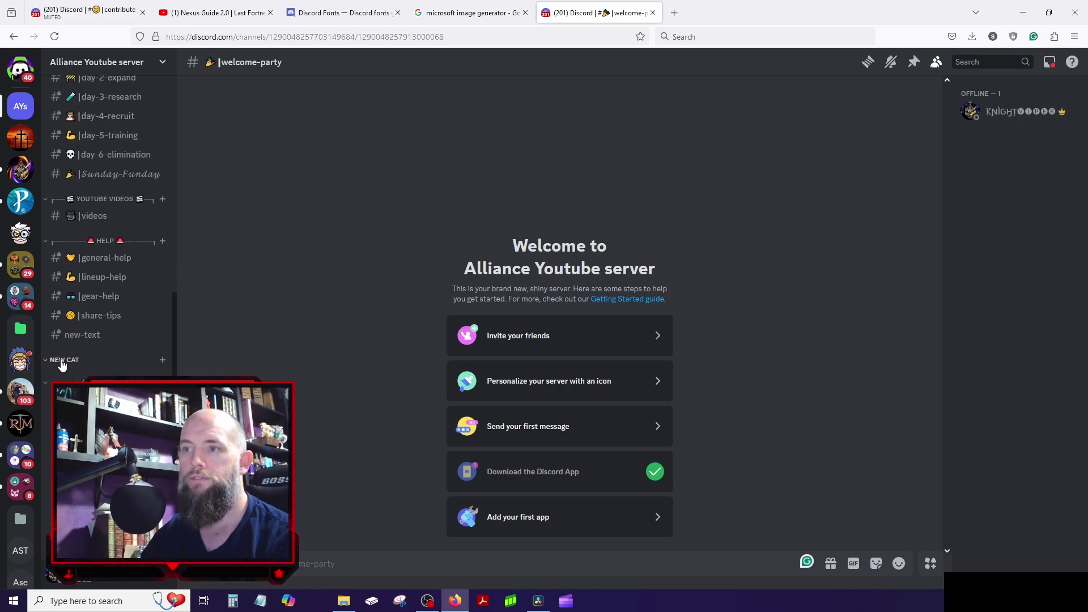
{"action": "left_click_drag", "start_coordinate": [62, 366], "coordinate": [68, 133]}
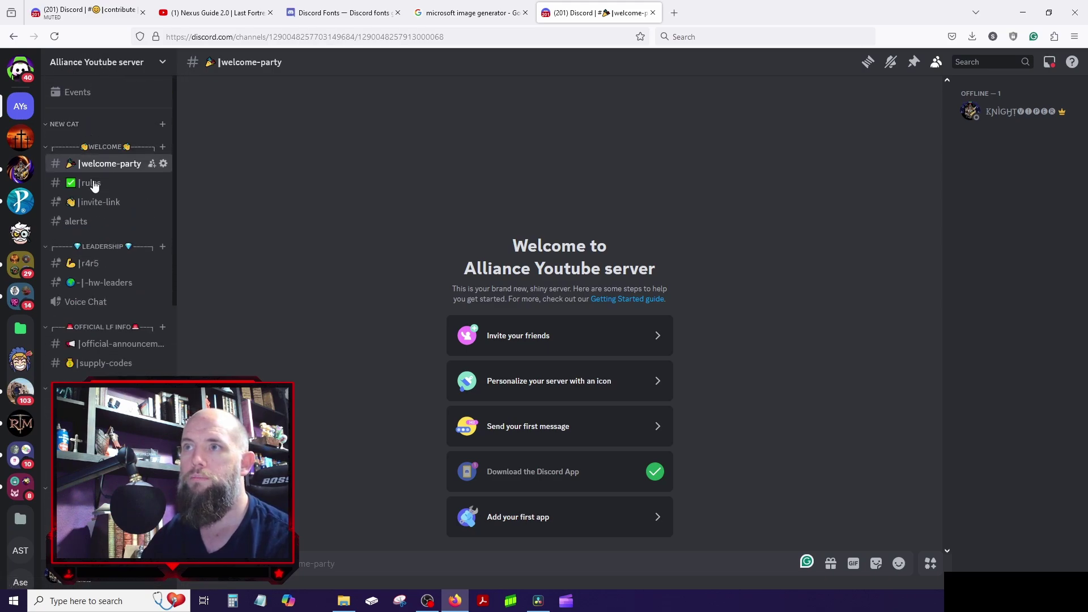
- Create a non-private text channel named "new-chat" in the new cat category
{"action": "left_click", "coordinate": [163, 124]}
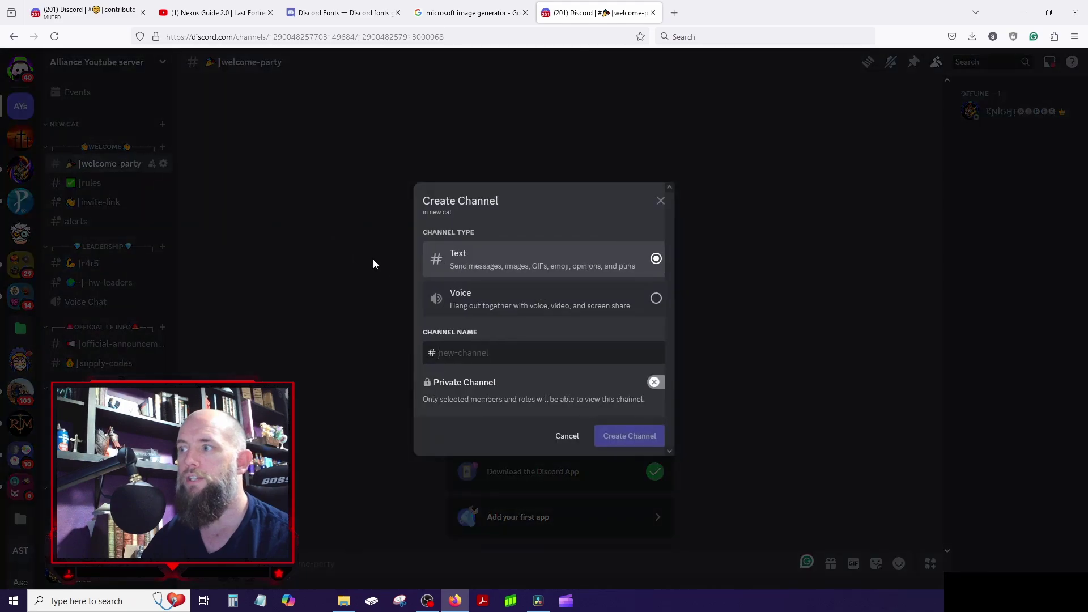
{"action": "type", "text": "new-chat"}
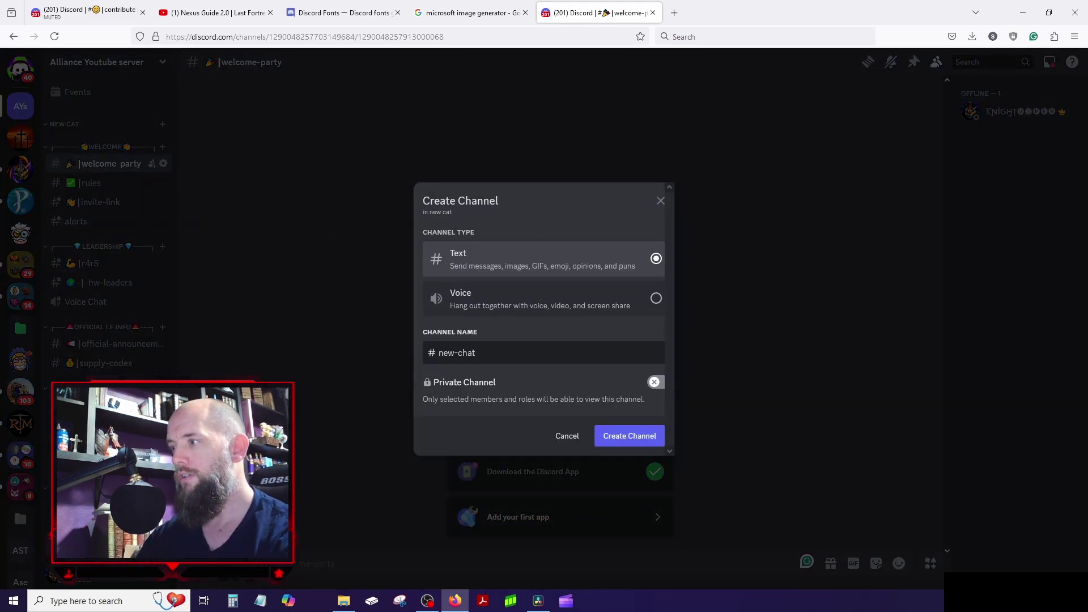
{"action": "key", "text": "Return"}
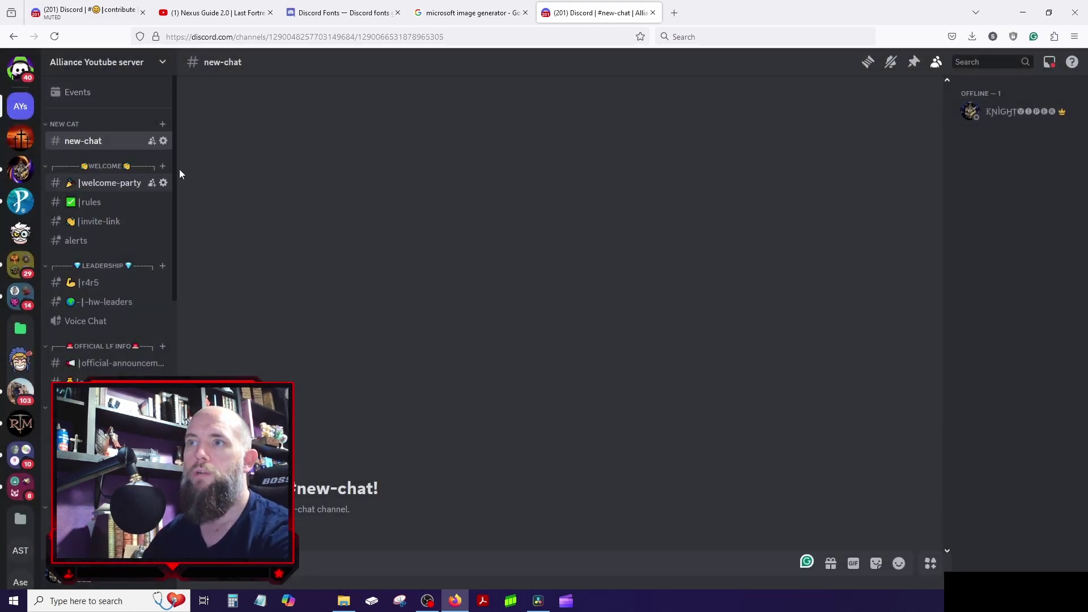
- Delete the new cat category and the leftover new-chat channel
{"action": "right_click", "coordinate": [70, 124]}
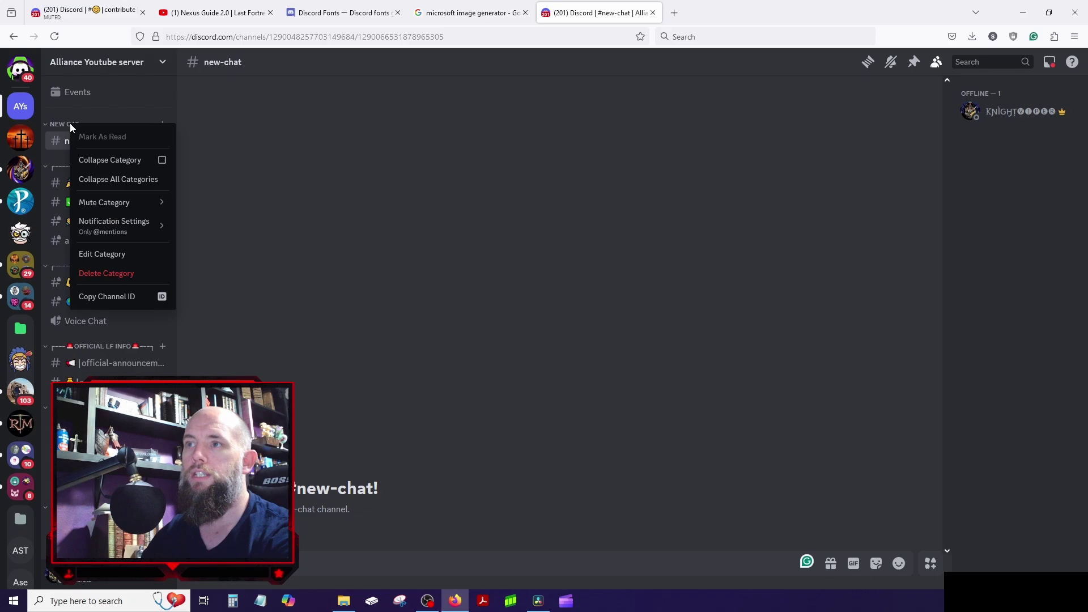
{"action": "left_click", "coordinate": [122, 271]}
{"action": "left_click", "coordinate": [613, 356]}
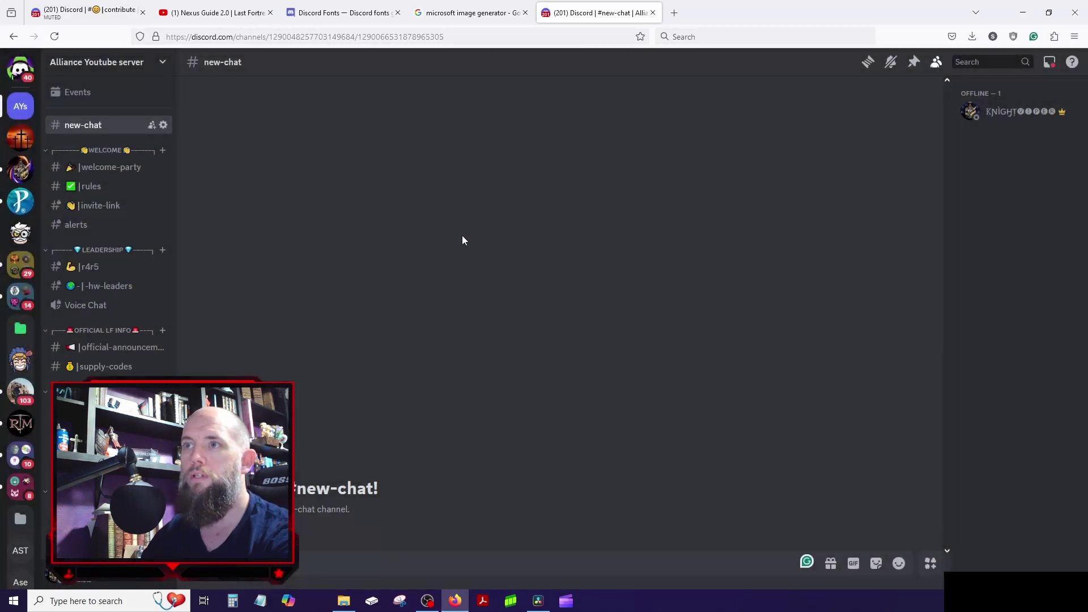
{"action": "right_click", "coordinate": [101, 129]}
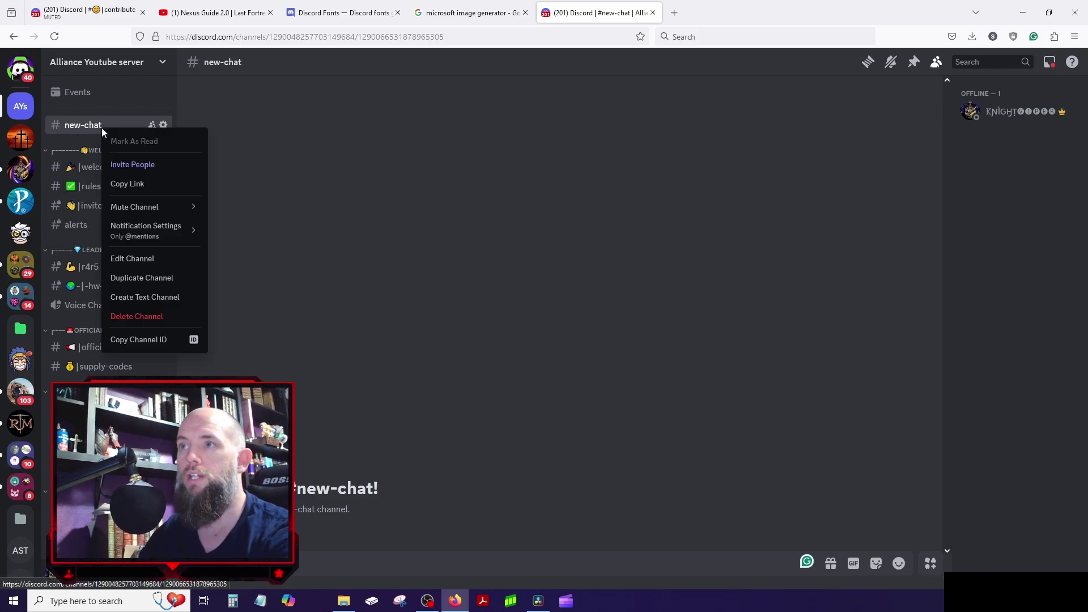
{"action": "left_click", "coordinate": [176, 315]}
{"action": "left_click", "coordinate": [607, 357]}
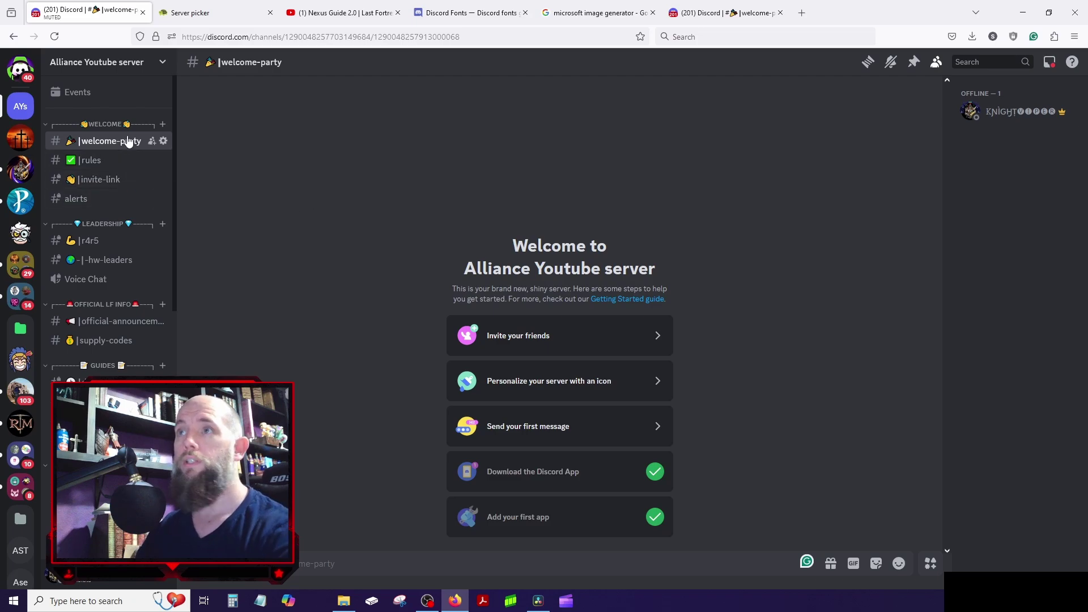
- Generate a new Alliance Youtube server invite link that never expires with no limit on uses, and copy it
{"action": "left_click", "coordinate": [94, 64]}
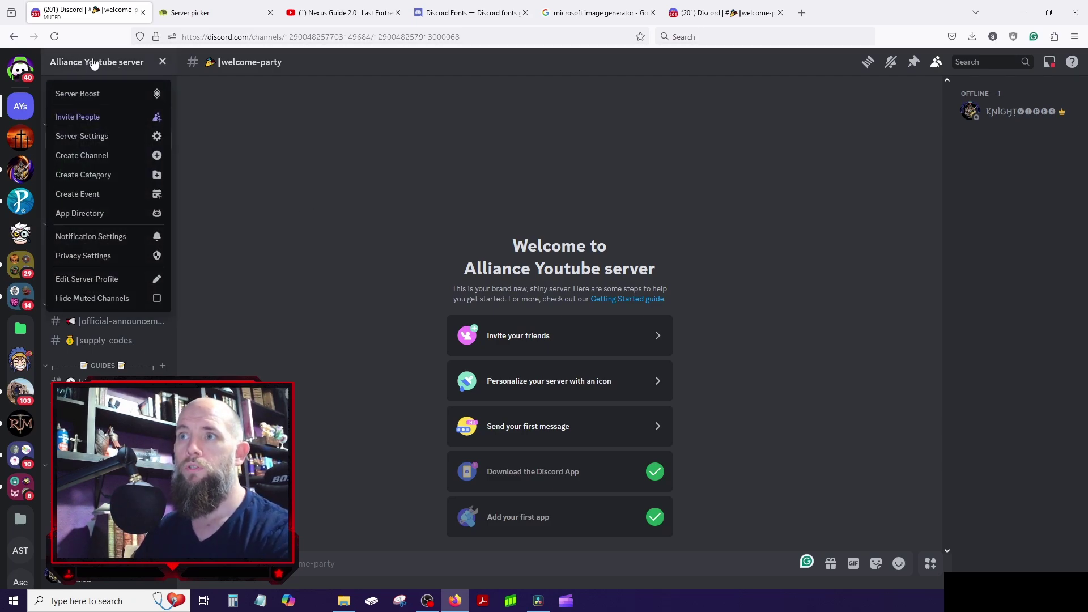
{"action": "left_click", "coordinate": [101, 117]}
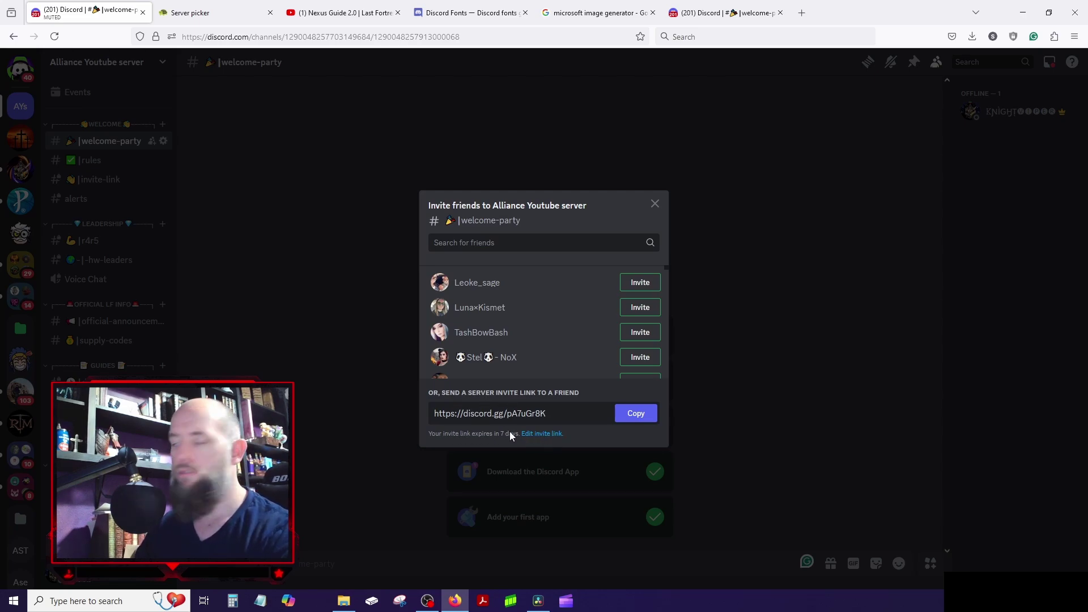
{"action": "left_click", "coordinate": [537, 435]}
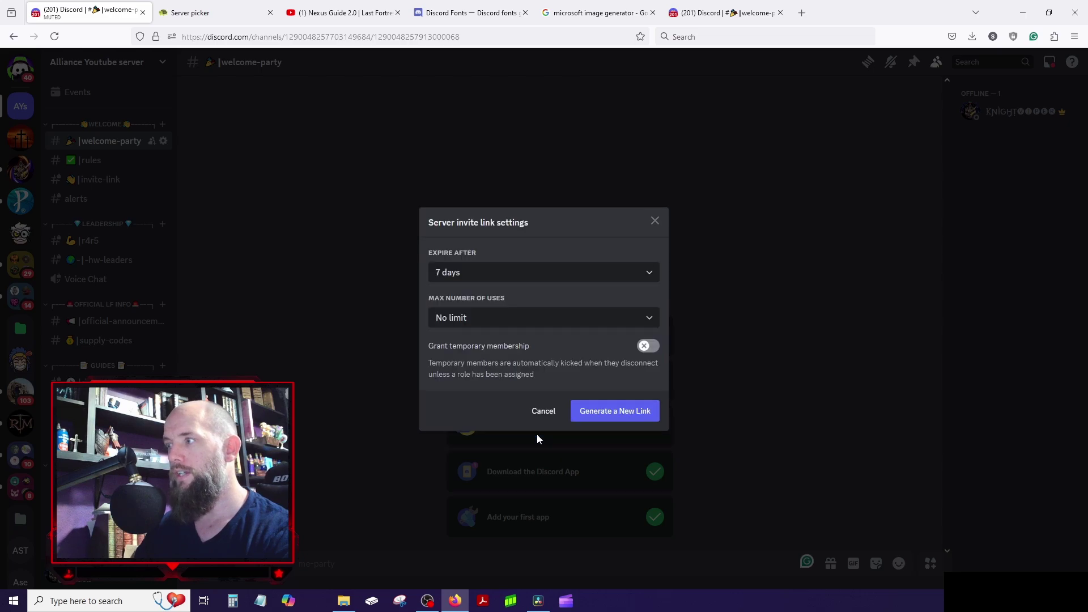
{"action": "left_click", "coordinate": [454, 273]}
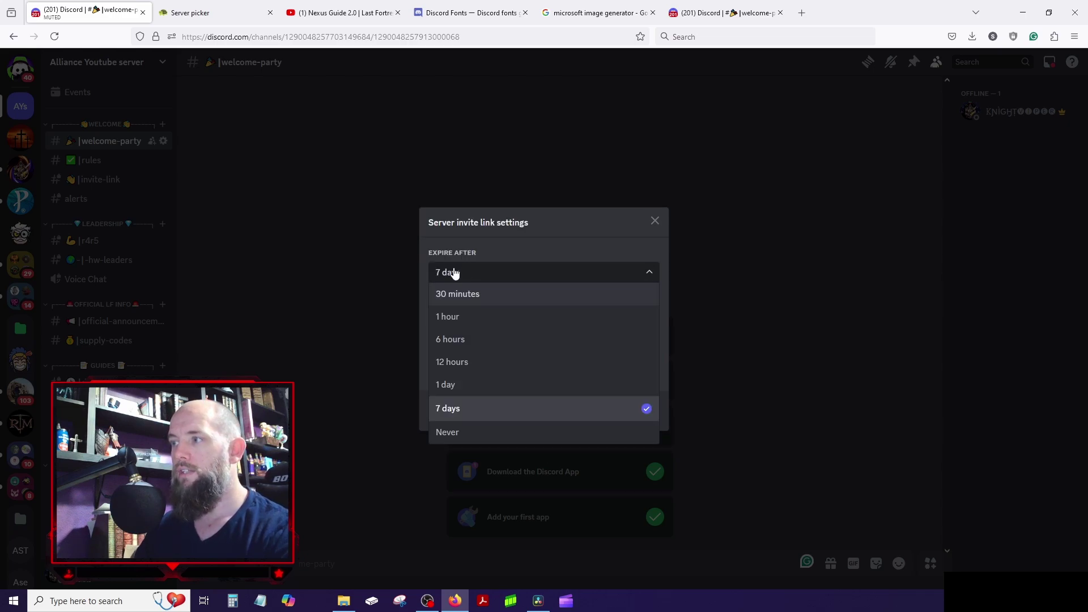
{"action": "left_click", "coordinate": [441, 432]}
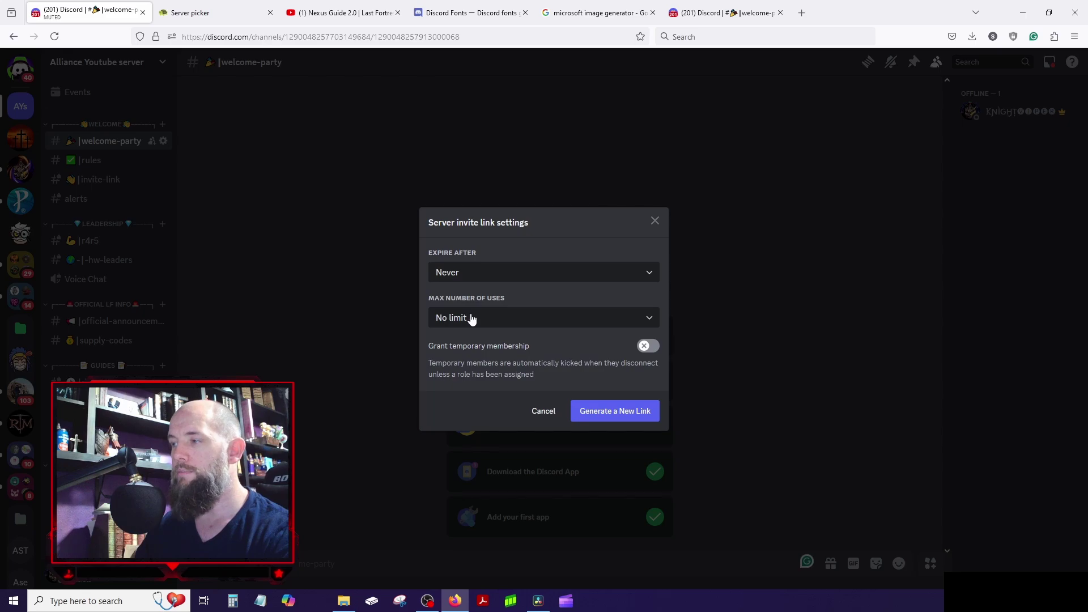
{"action": "left_click", "coordinate": [614, 414]}
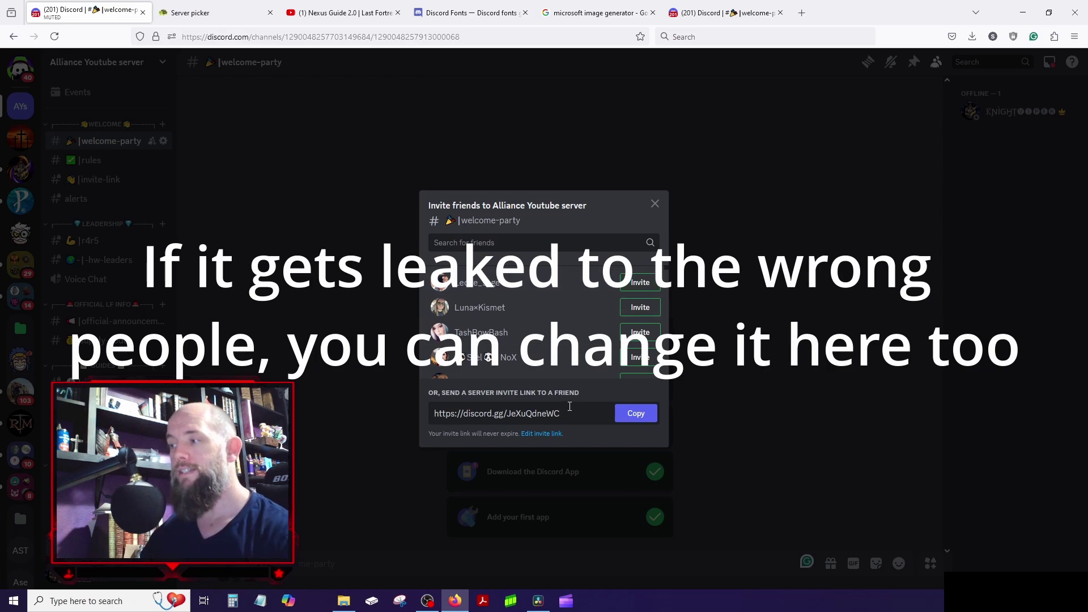
{"action": "left_click", "coordinate": [636, 413]}
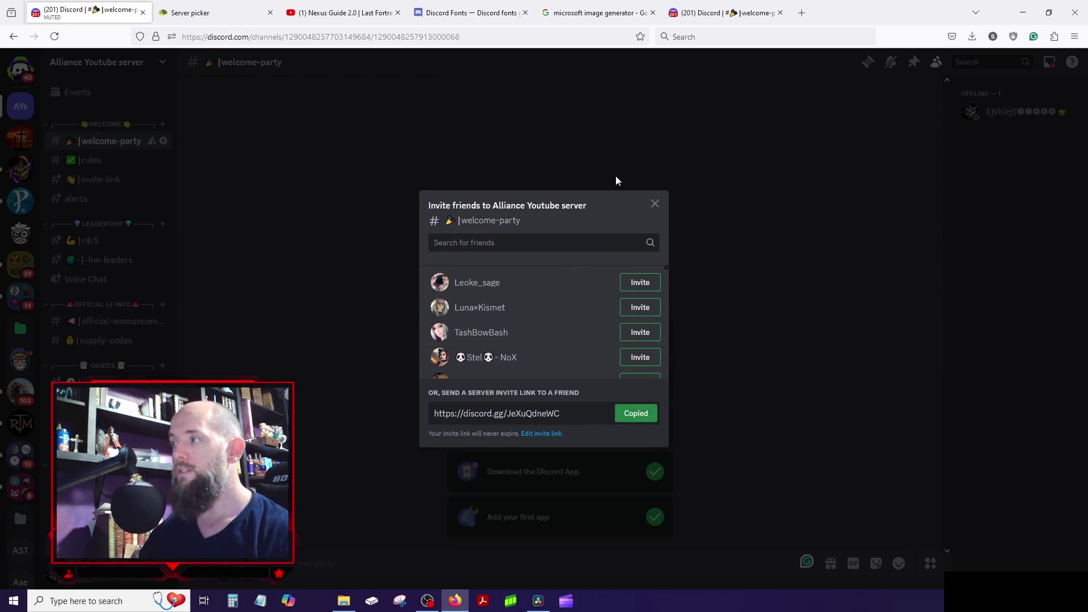
{"action": "left_click", "coordinate": [655, 204]}
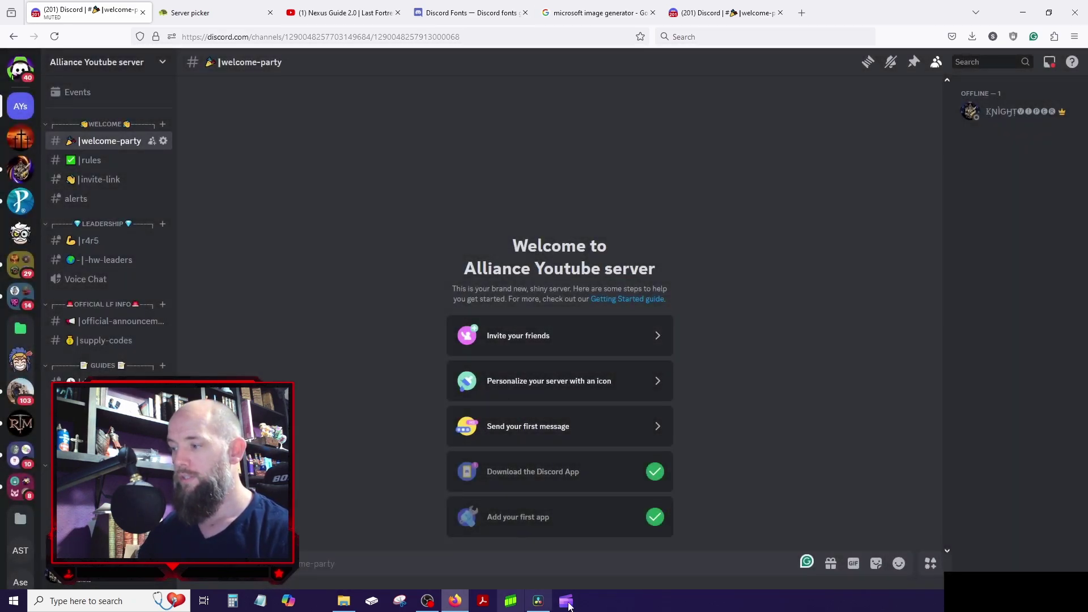
- Check the copied invite link by opening it in a private browser window, and close that window
{"action": "right_click", "coordinate": [453, 600]}
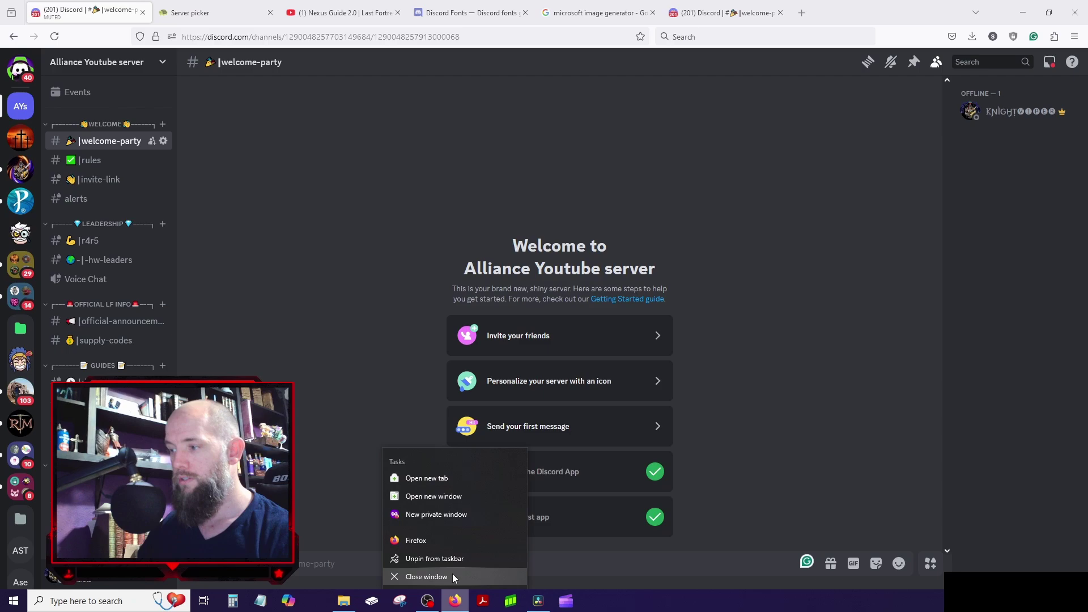
{"action": "left_click", "coordinate": [437, 516]}
{"action": "left_click", "coordinate": [345, 31]}
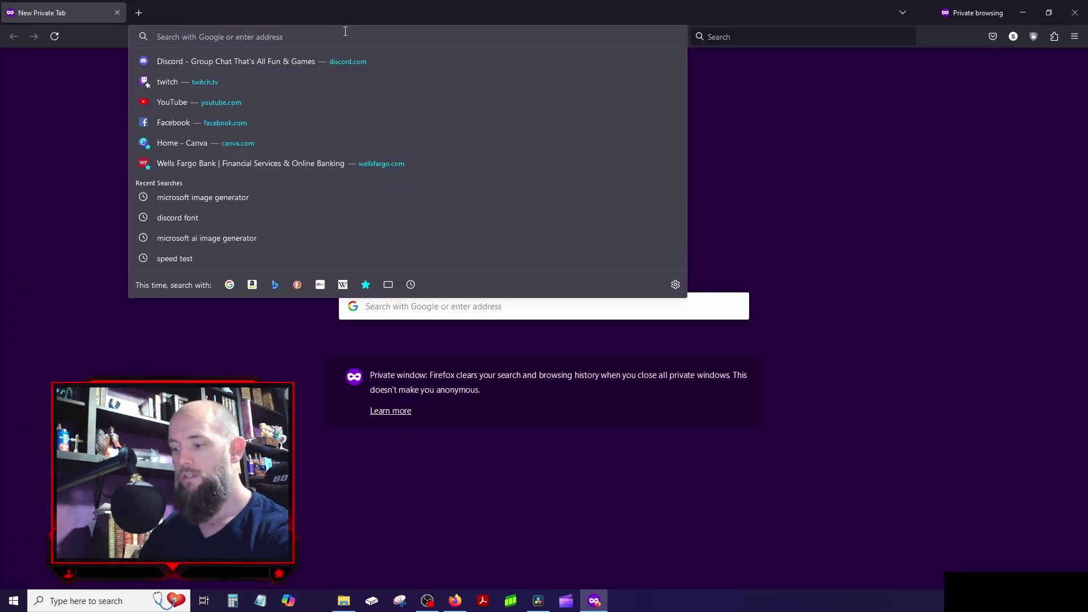
{"action": "key", "text": "ctrl+v"}
{"action": "key", "text": "Return"}
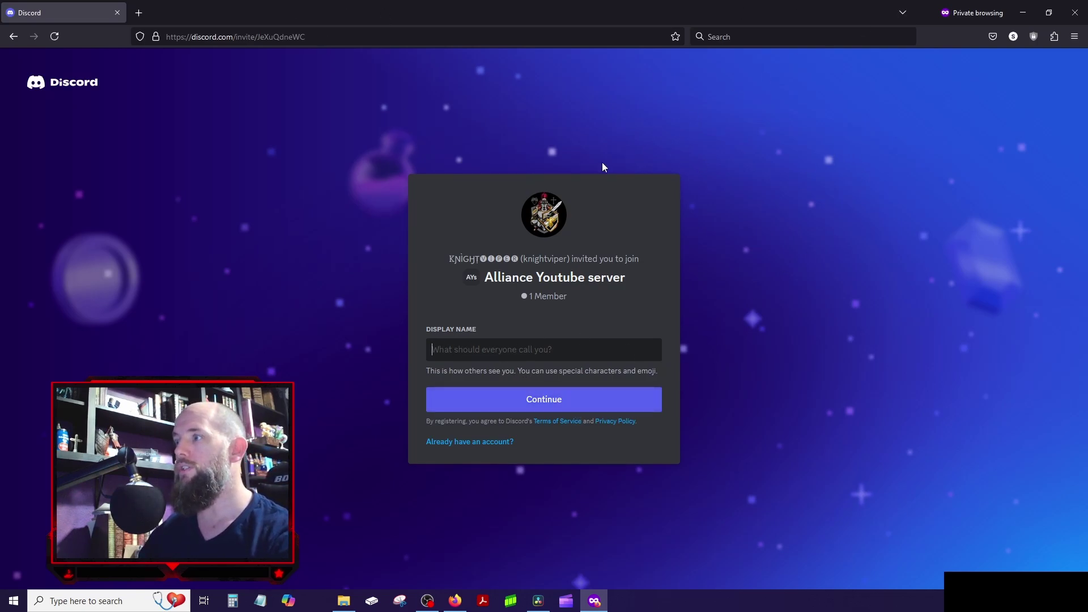
{"action": "left_click", "coordinate": [1075, 12]}
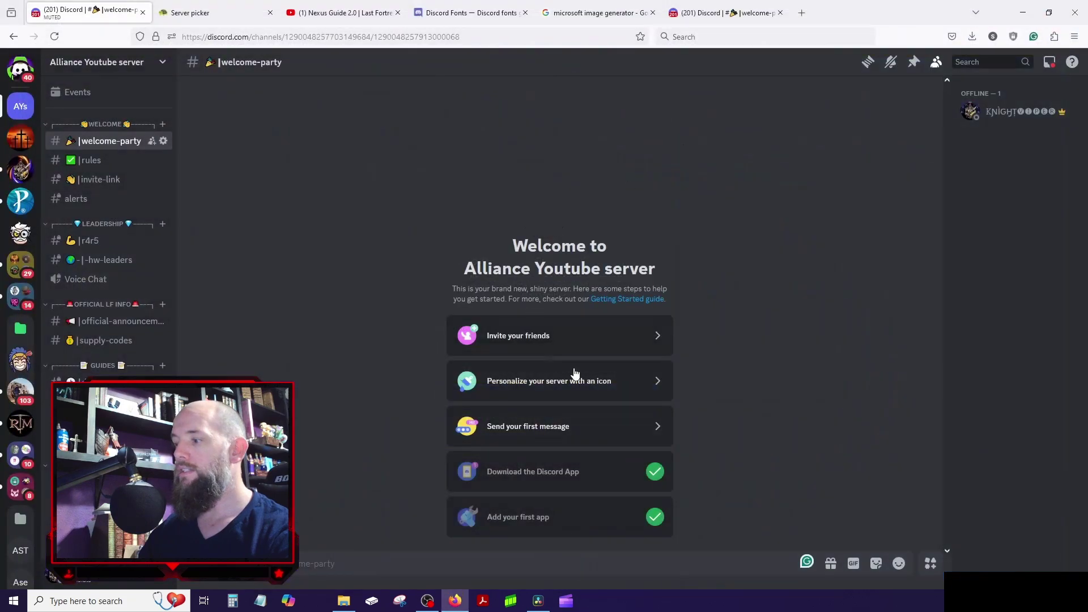
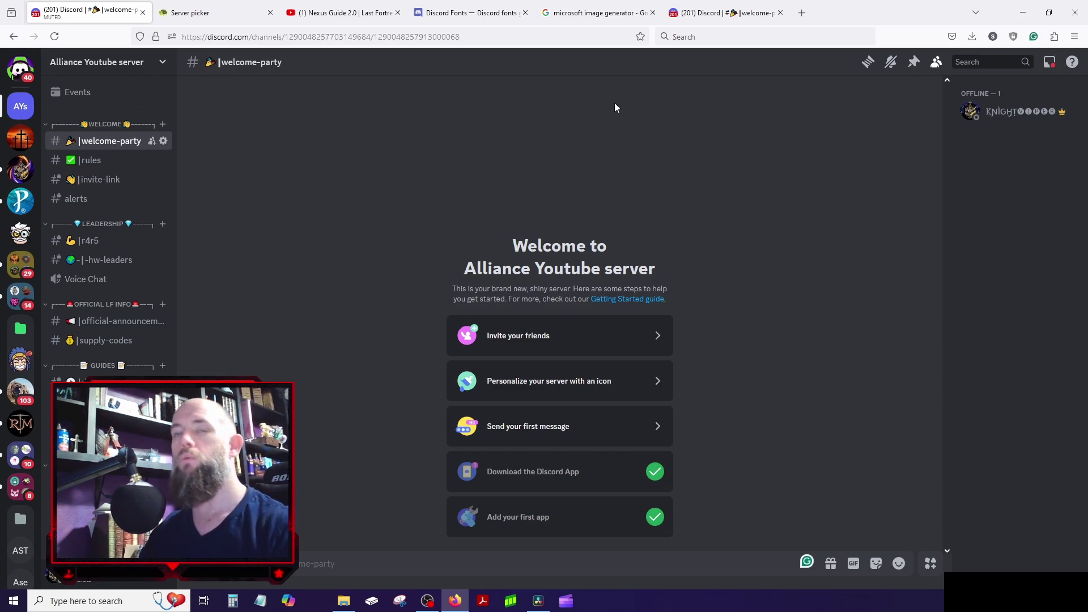
- Open the Lil Knight Bot (Carl-bot) profile from the member list of the Knight Viper Studios server
{"action": "left_click", "coordinate": [695, 15]}
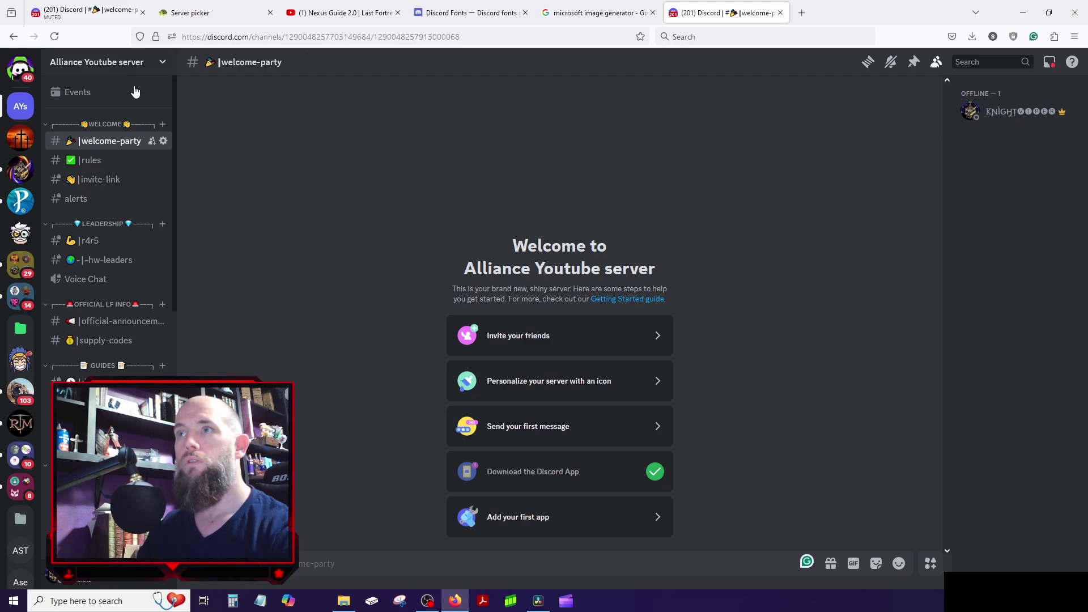
{"action": "left_click", "coordinate": [70, 23]}
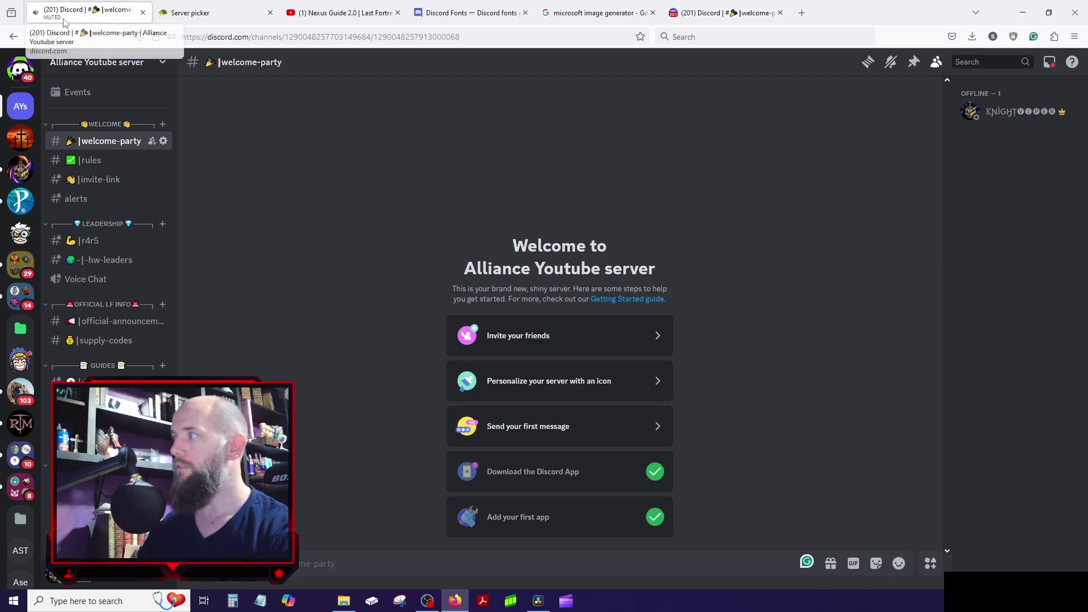
{"action": "left_click", "coordinate": [20, 169]}
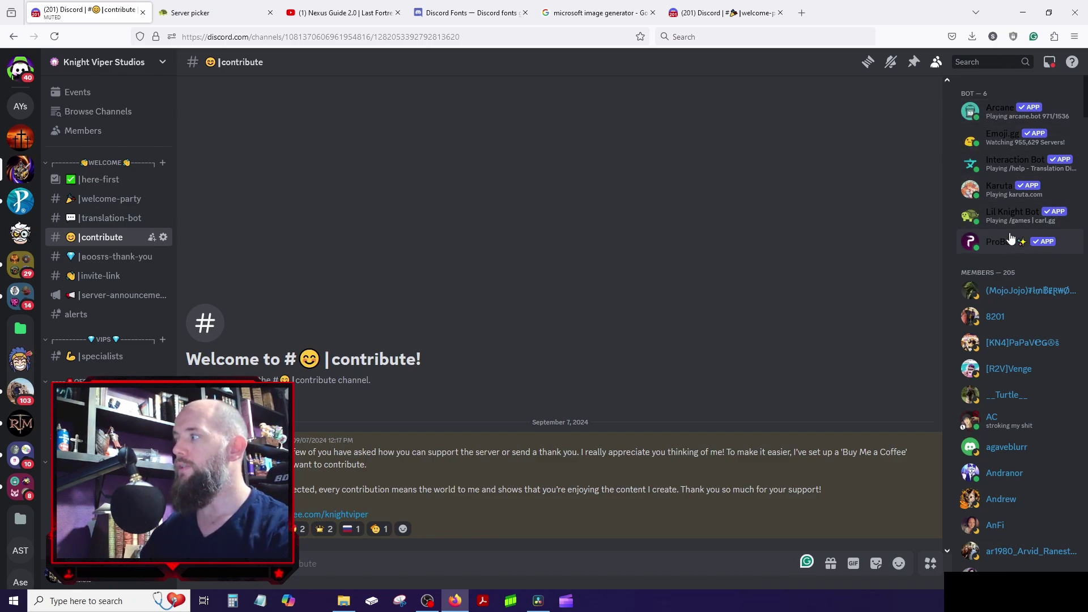
{"action": "left_click", "coordinate": [1003, 213]}
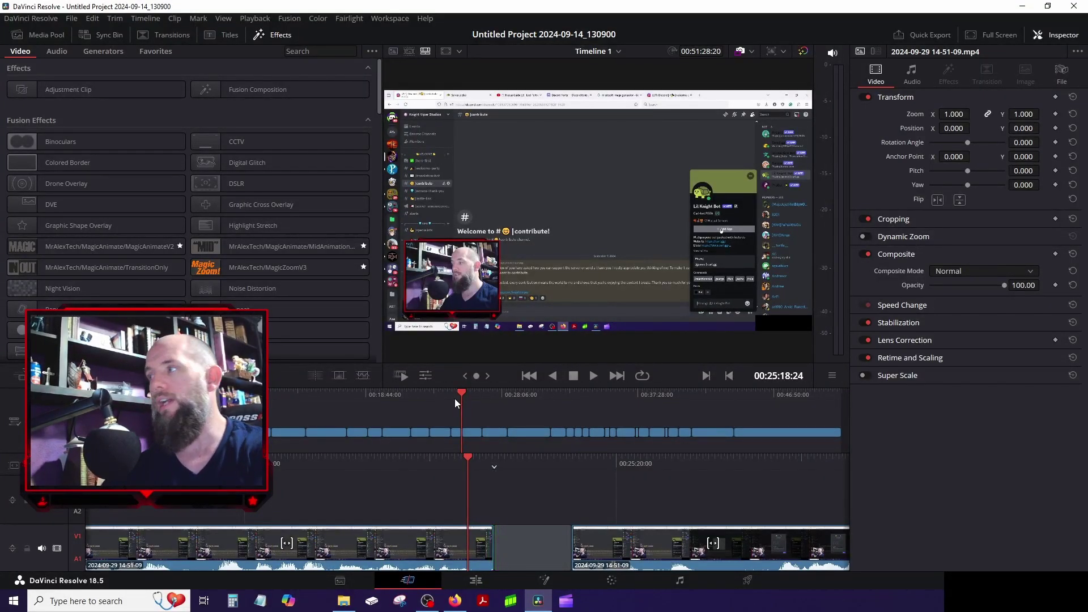
{"action": "key", "text": "v"}
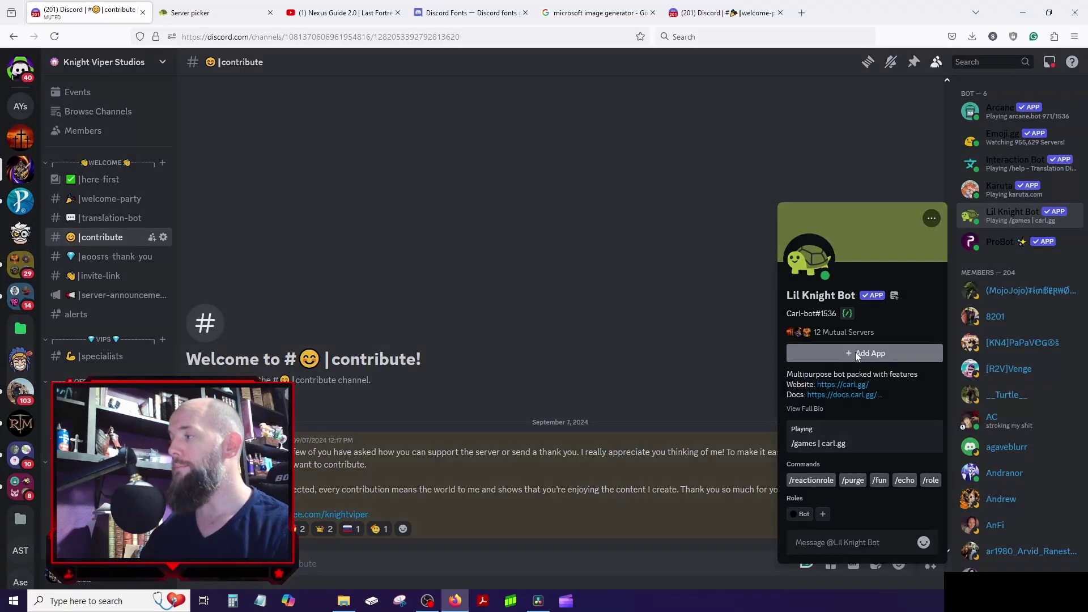
- Start adding carl-bot with Alliance Youtube server as the destination, and continue to its permission list
{"action": "left_click", "coordinate": [855, 352]}
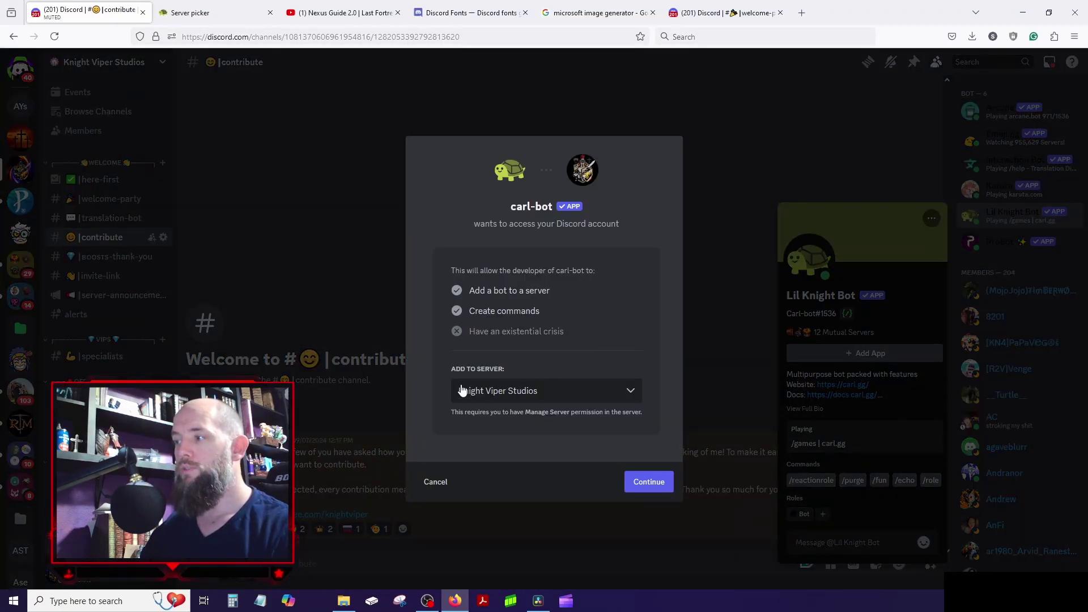
{"action": "left_click", "coordinate": [573, 396]}
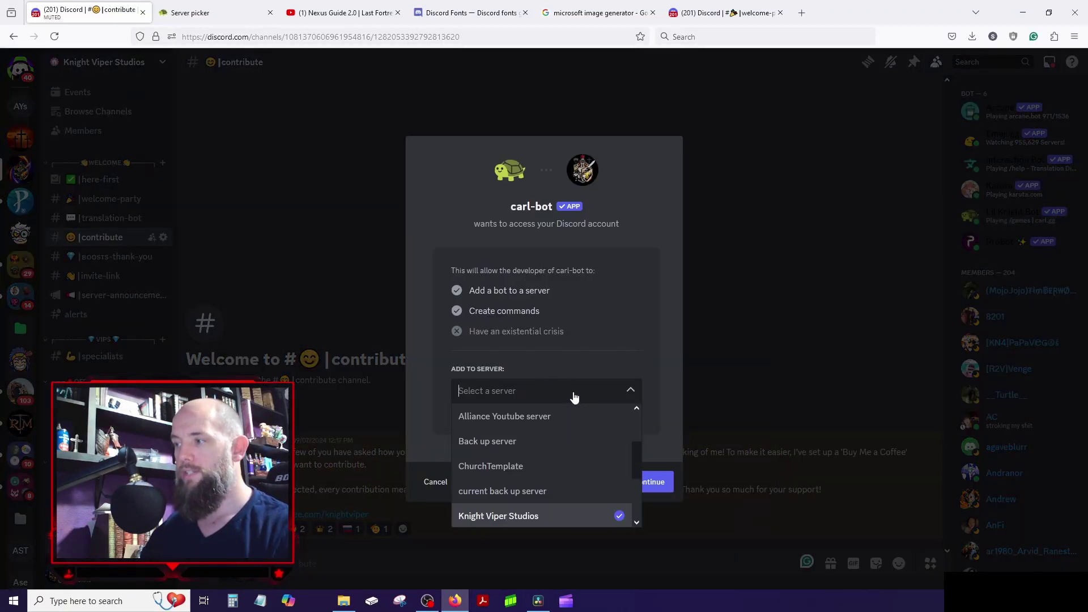
{"action": "left_click", "coordinate": [516, 418]}
{"action": "left_click", "coordinate": [719, 13]}
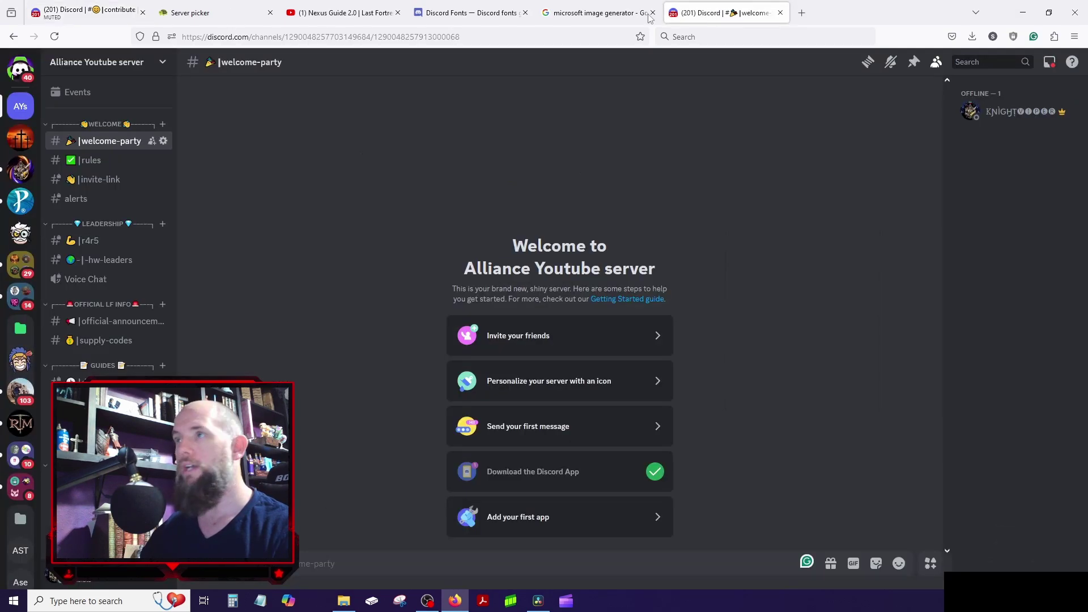
{"action": "left_click", "coordinate": [85, 13]}
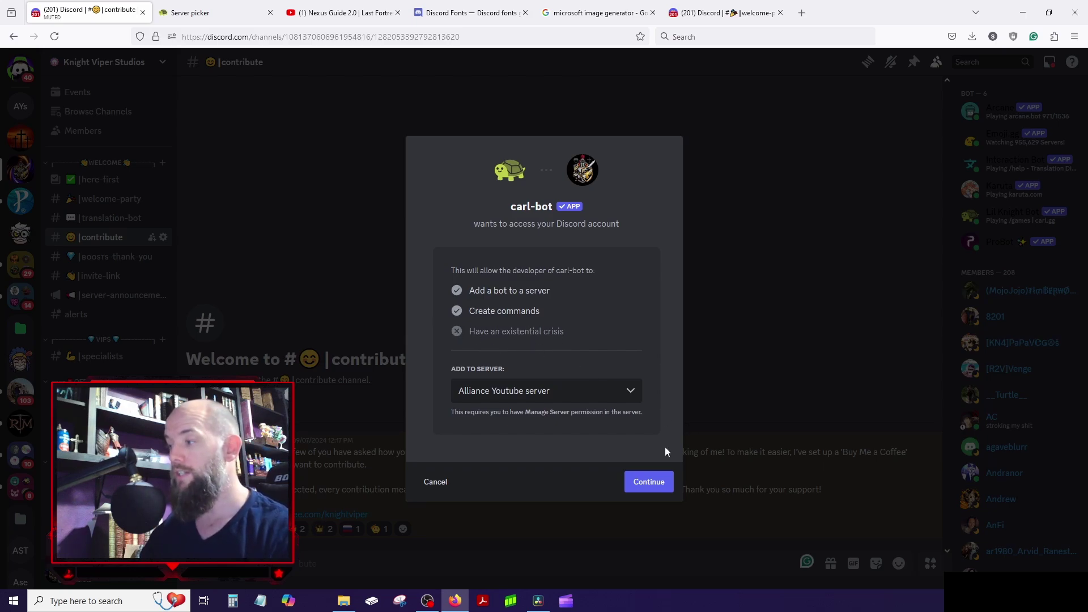
{"action": "left_click", "coordinate": [636, 482]}
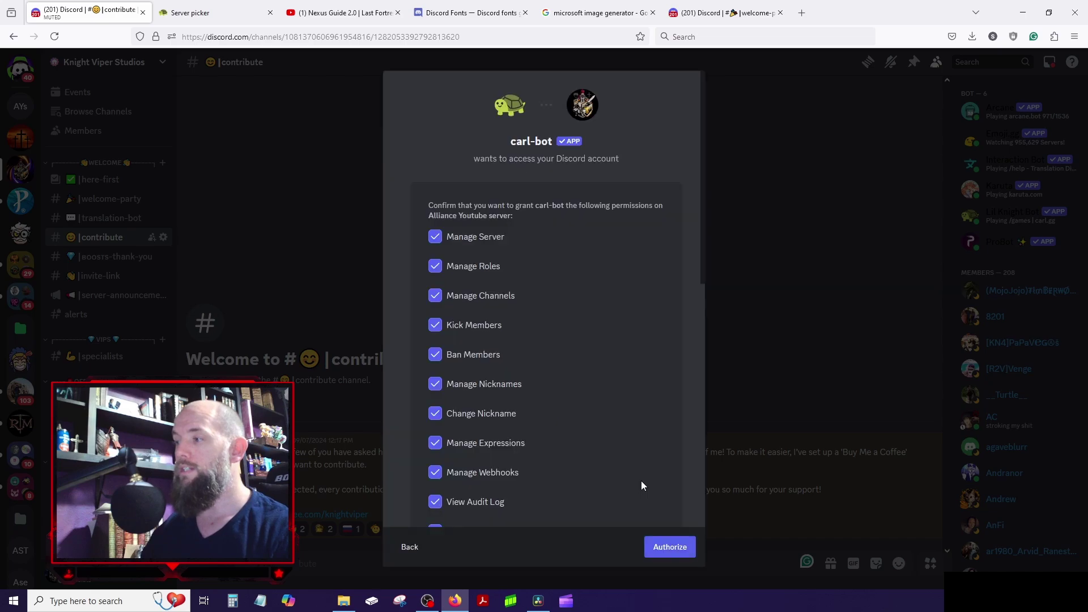
- Review carl-bot's requested permissions and deselect Manage Server, Manage Roles, Manage Channels, Kick Members, Ban Members and Manage Nicknames
{"action": "scroll", "coordinate": [538, 355], "scroll_direction": "down", "scroll_amount": 8}
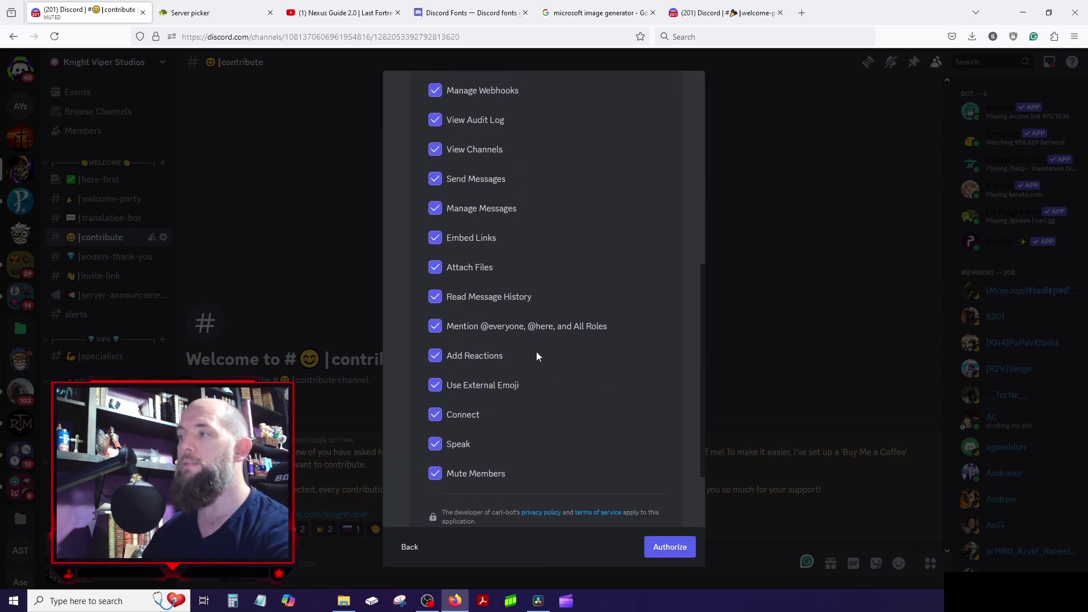
{"action": "scroll", "coordinate": [535, 324], "scroll_direction": "up", "scroll_amount": 4}
{"action": "scroll", "coordinate": [537, 330], "scroll_direction": "up", "scroll_amount": 4}
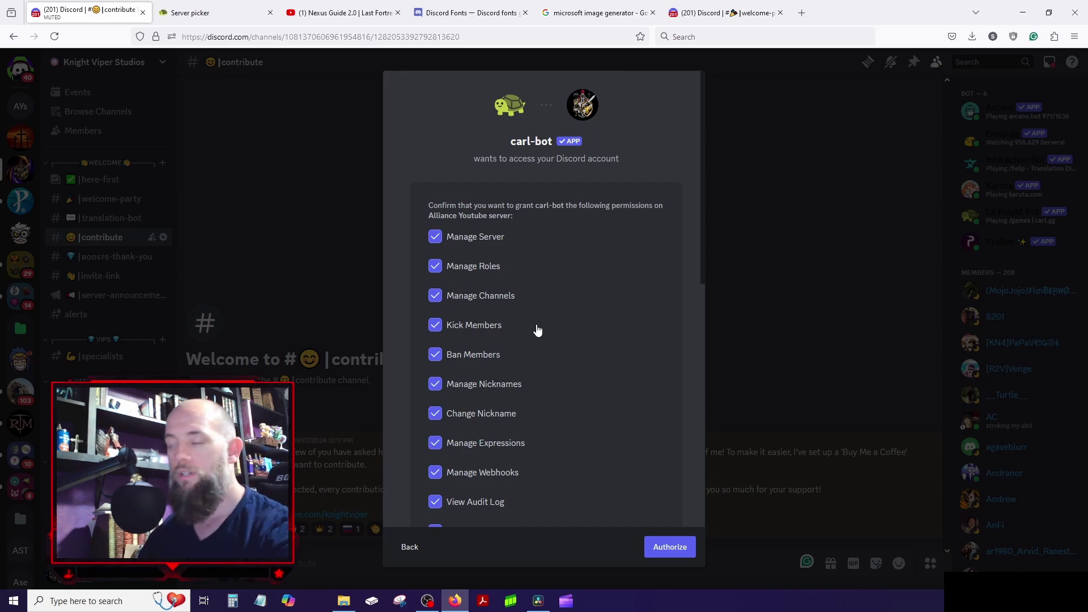
{"action": "left_click", "coordinate": [437, 238]}
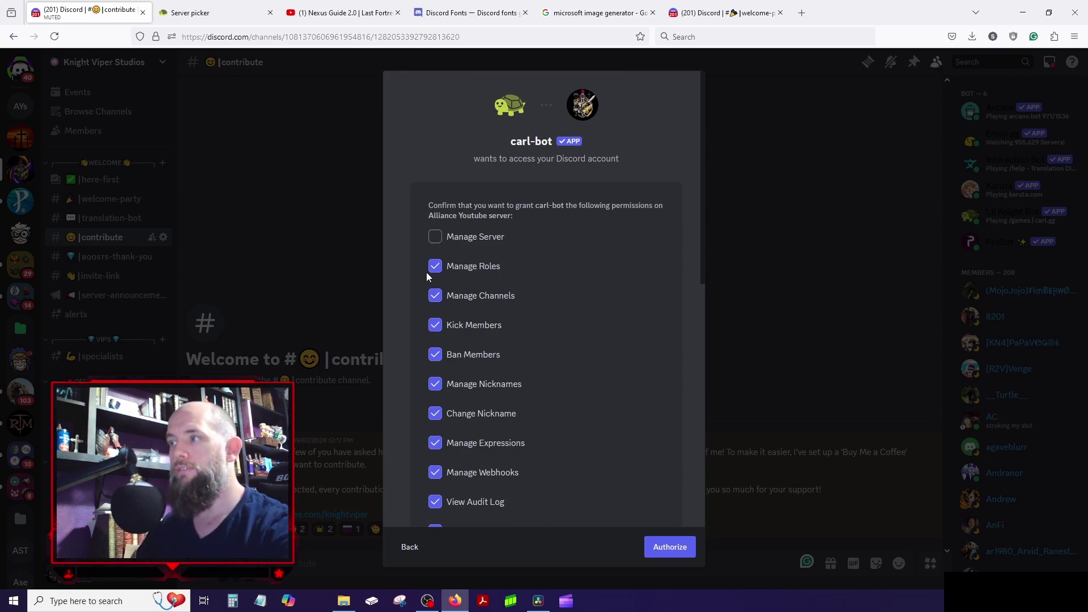
{"action": "left_click", "coordinate": [433, 268]}
{"action": "left_click", "coordinate": [434, 297]}
{"action": "left_click", "coordinate": [435, 327]}
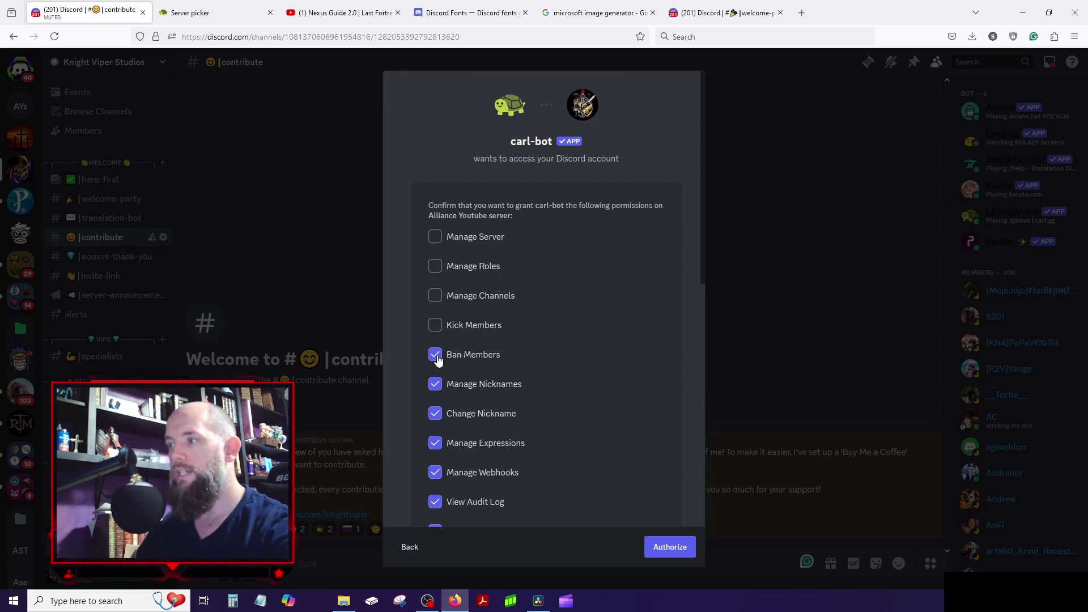
{"action": "left_click", "coordinate": [436, 356]}
{"action": "left_click", "coordinate": [436, 385]}
- Deselect carl-bot's Change Nickname, Manage Expressions, Manage Webhooks, View Audit Log, View Channels, Send Messages and Manage Messages permissions
{"action": "scroll", "coordinate": [454, 365], "scroll_direction": "down", "scroll_amount": 1}
{"action": "scroll", "coordinate": [454, 362], "scroll_direction": "down", "scroll_amount": 4}
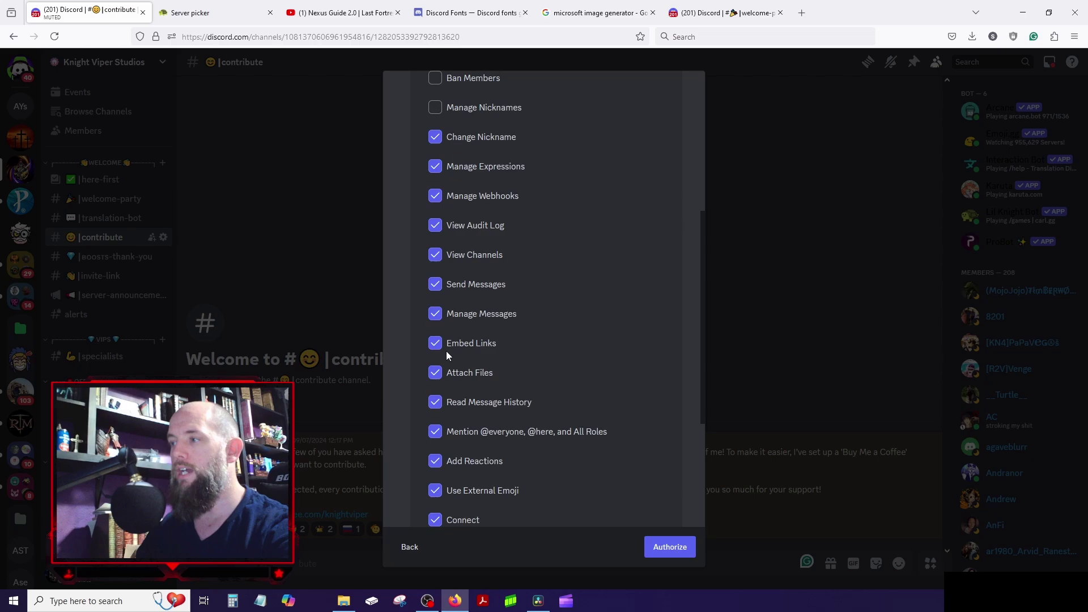
{"action": "left_click", "coordinate": [437, 131]}
{"action": "left_click", "coordinate": [436, 161]}
{"action": "left_click", "coordinate": [436, 190]}
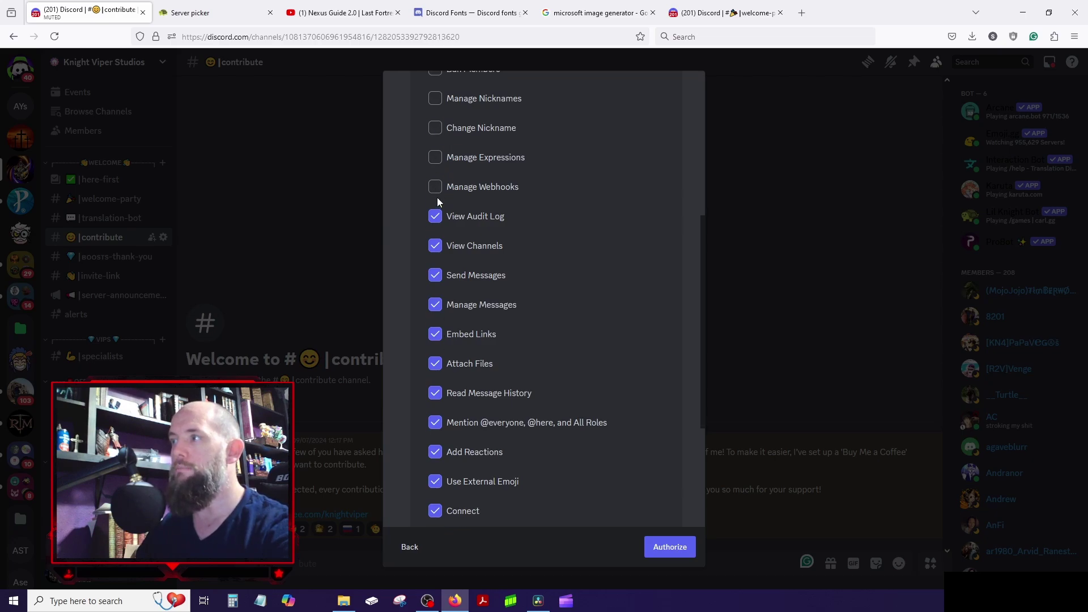
{"action": "left_click", "coordinate": [436, 220]}
{"action": "left_click", "coordinate": [437, 249]}
{"action": "left_click", "coordinate": [435, 278]}
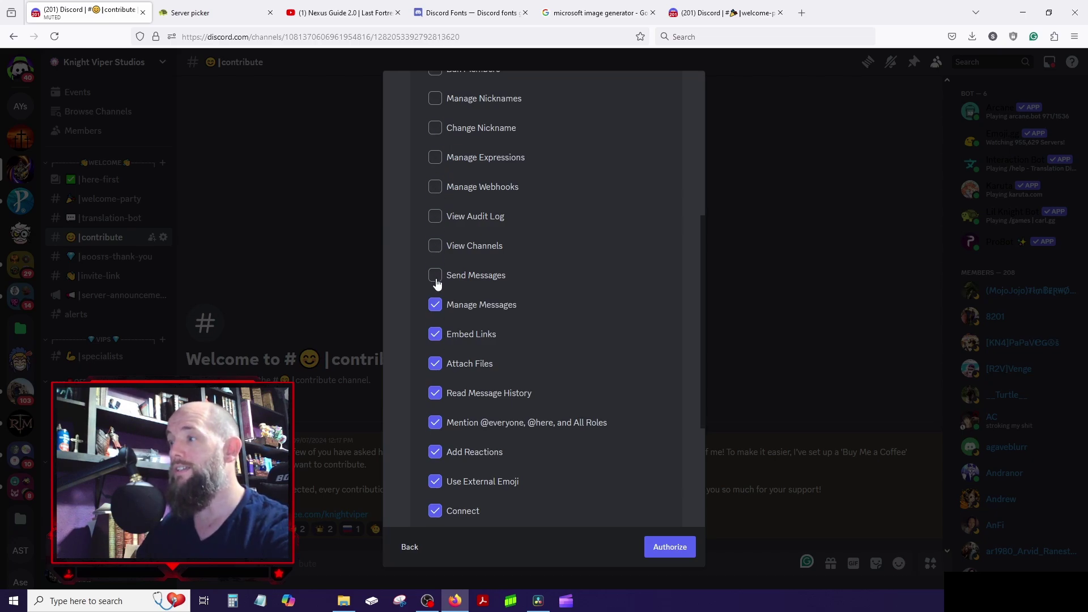
{"action": "left_click", "coordinate": [434, 306]}
{"action": "scroll", "coordinate": [436, 306], "scroll_direction": "down", "scroll_amount": 3}
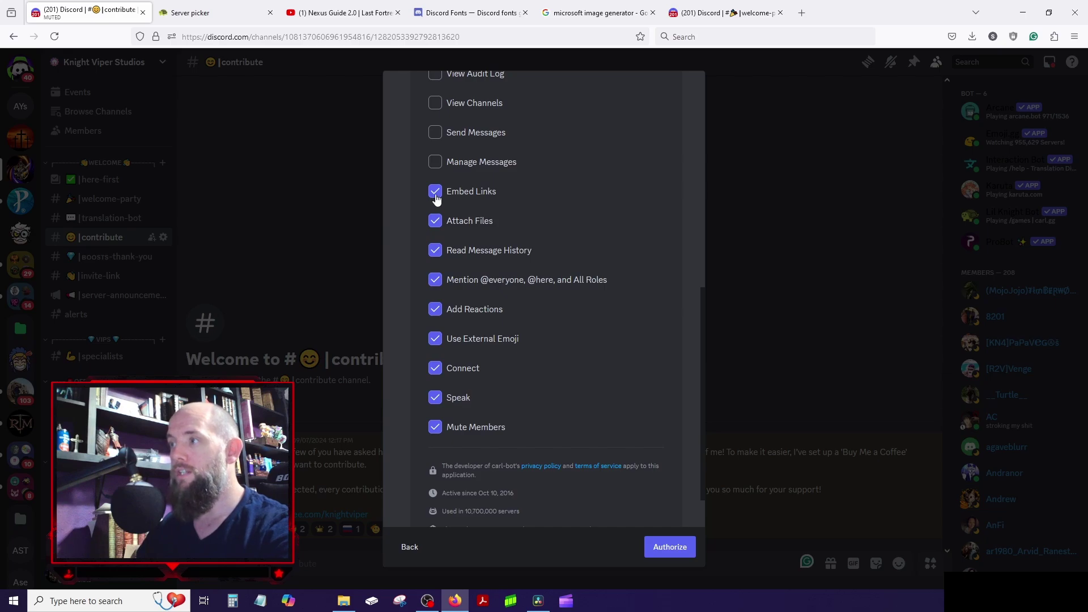
{"action": "left_click", "coordinate": [436, 192]}
{"action": "left_click", "coordinate": [435, 221]}
{"action": "left_click", "coordinate": [436, 250]}
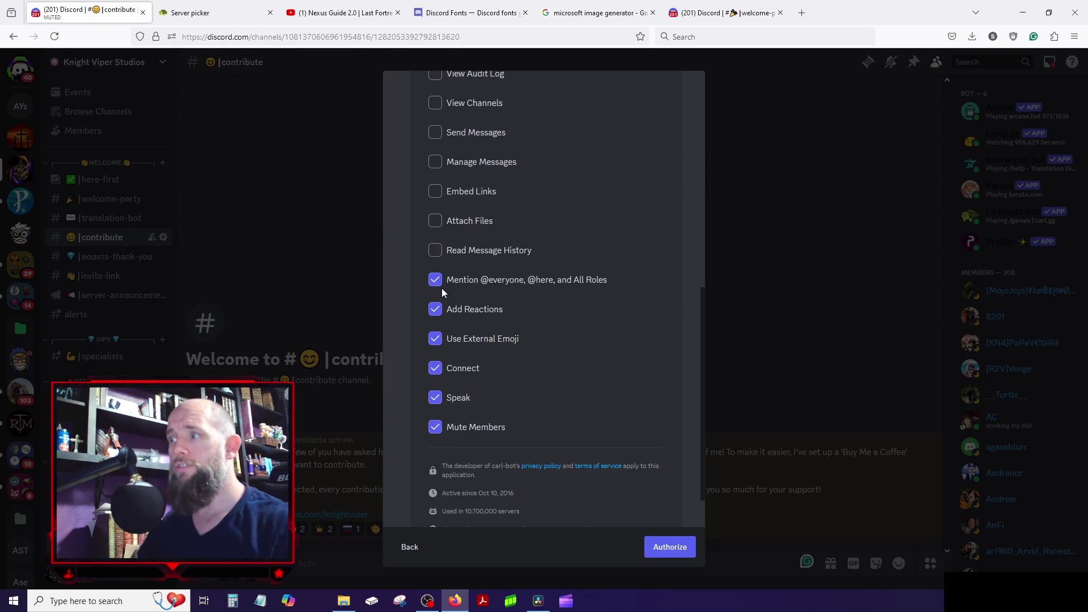
{"action": "left_click", "coordinate": [436, 281]}
{"action": "left_click", "coordinate": [436, 310]}
{"action": "left_click", "coordinate": [436, 338]}
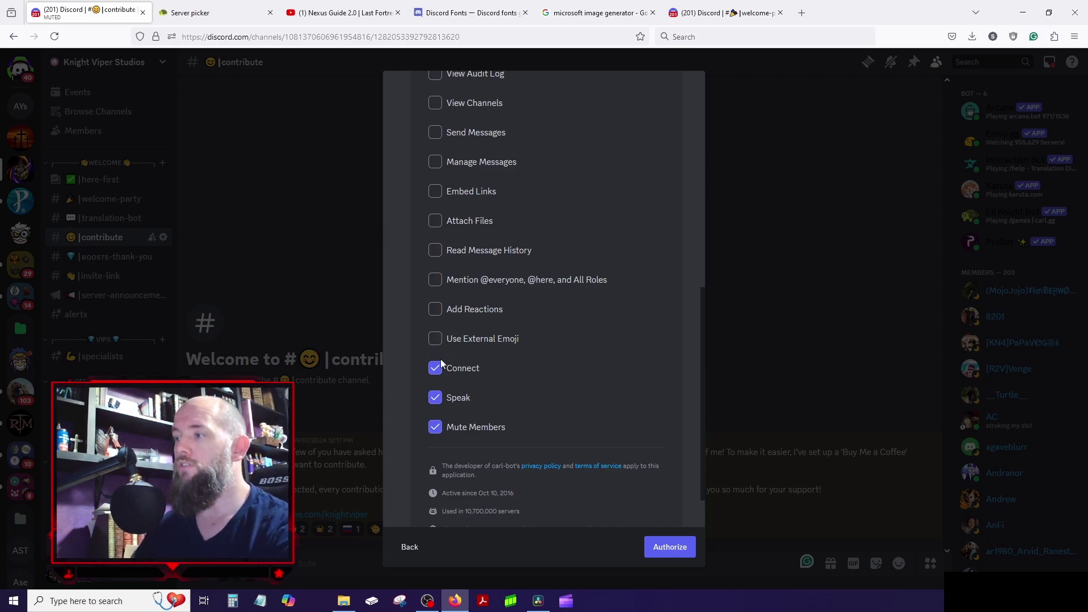
- Authorize carl-bot without the Connect, Speak and Mute Members permissions, and go to the Alliance Youtube server
{"action": "left_click", "coordinate": [436, 369]}
{"action": "left_click", "coordinate": [440, 398]}
{"action": "left_click", "coordinate": [436, 428]}
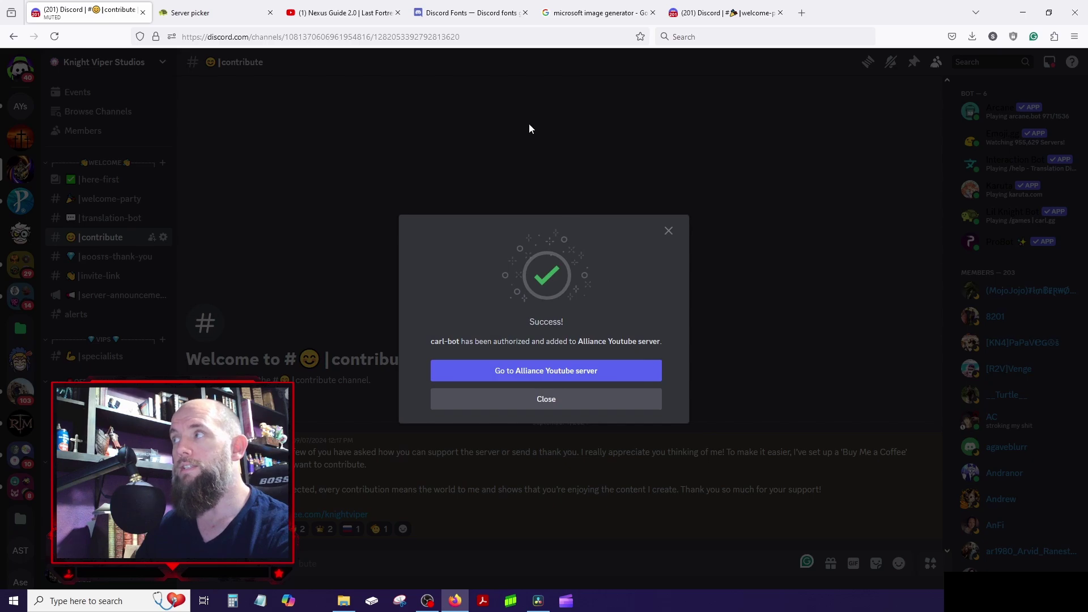
{"action": "left_click", "coordinate": [542, 371]}
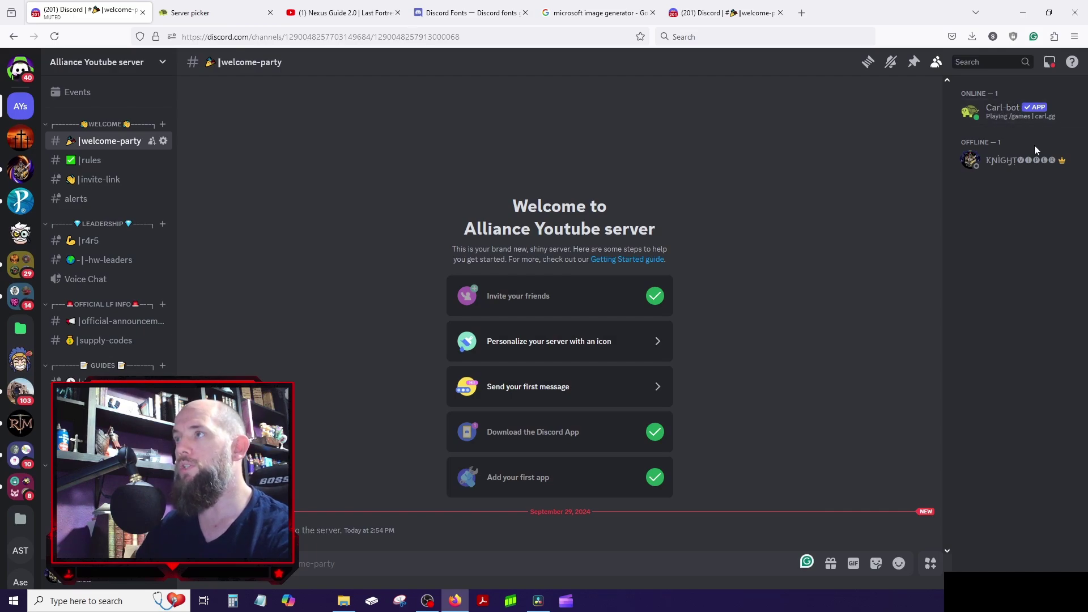
- Assign the Bot role to Carl-bot from its member profile in the Alliance Youtube server
{"action": "left_click", "coordinate": [998, 109]}
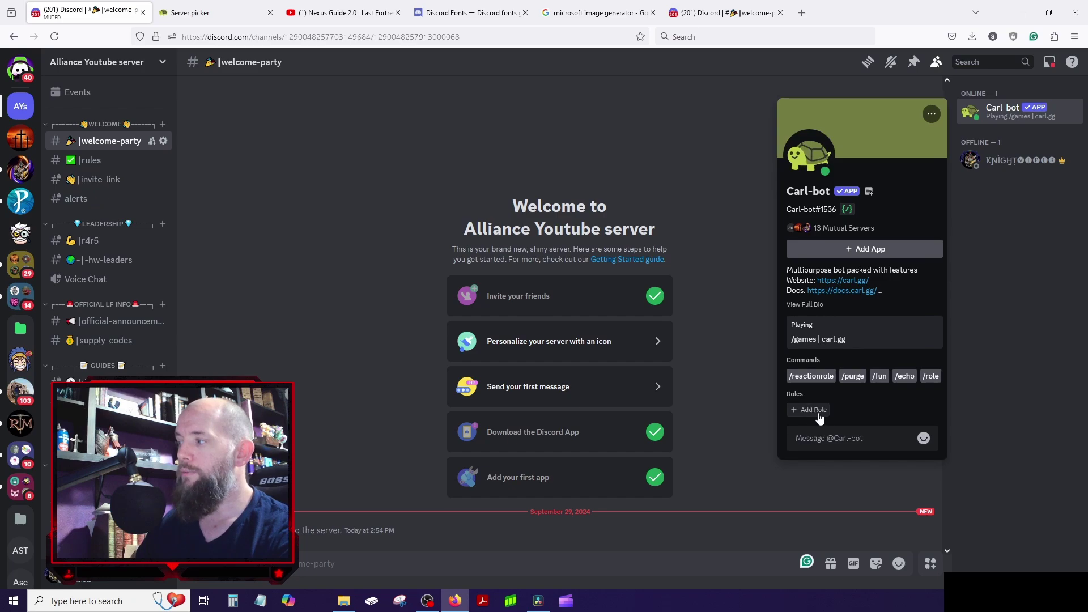
{"action": "left_click", "coordinate": [815, 411]}
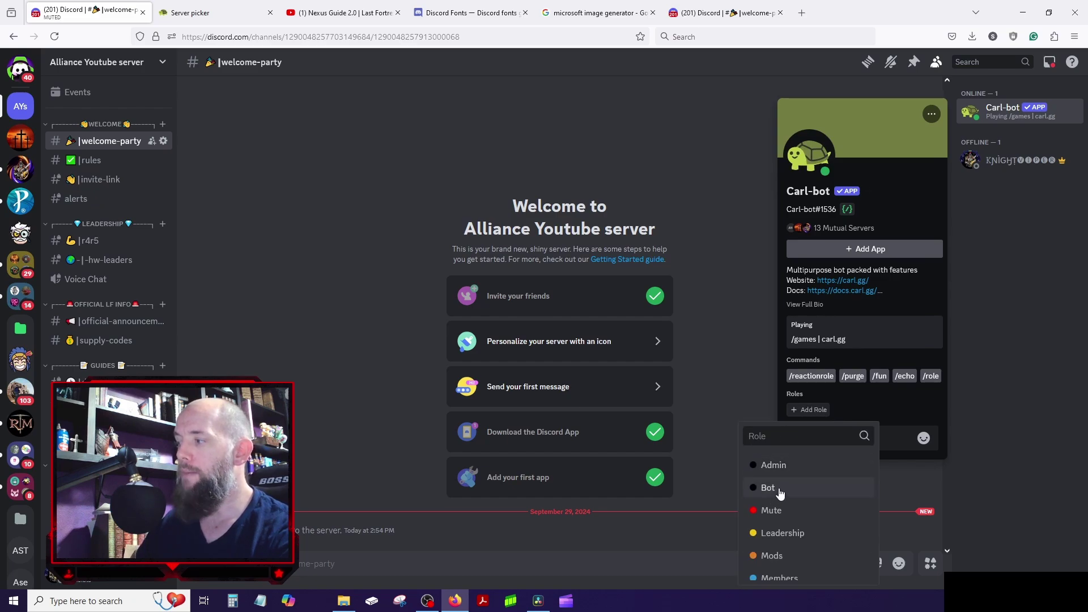
{"action": "left_click", "coordinate": [781, 493]}
{"action": "left_click", "coordinate": [700, 180]}
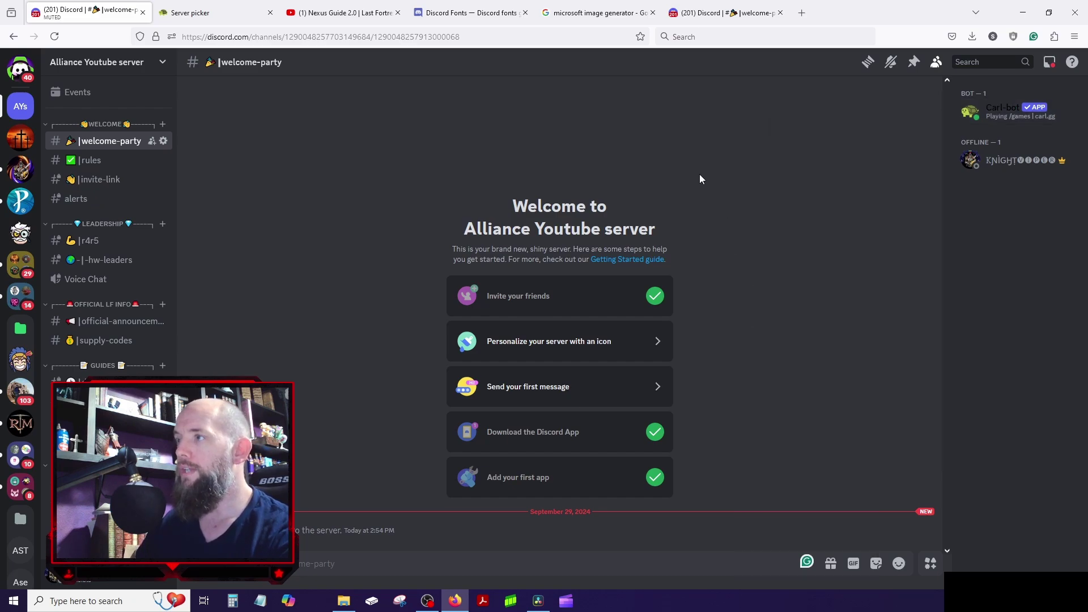
- Open the Bot role's permissions in the Alliance Youtube server's settings and turn off Manage Channels
{"action": "left_click", "coordinate": [113, 62]}
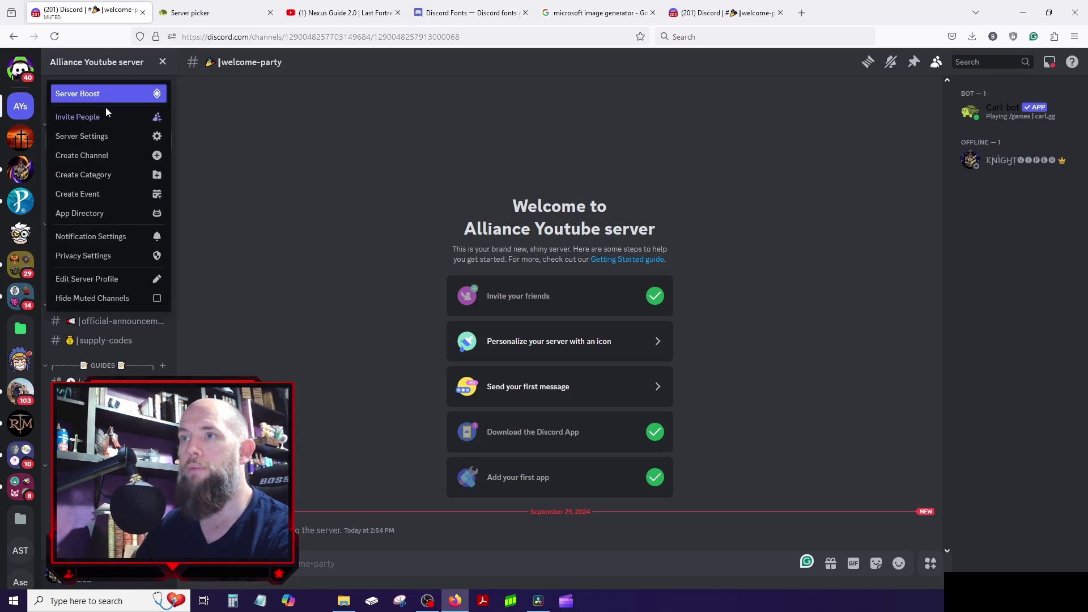
{"action": "left_click", "coordinate": [91, 147]}
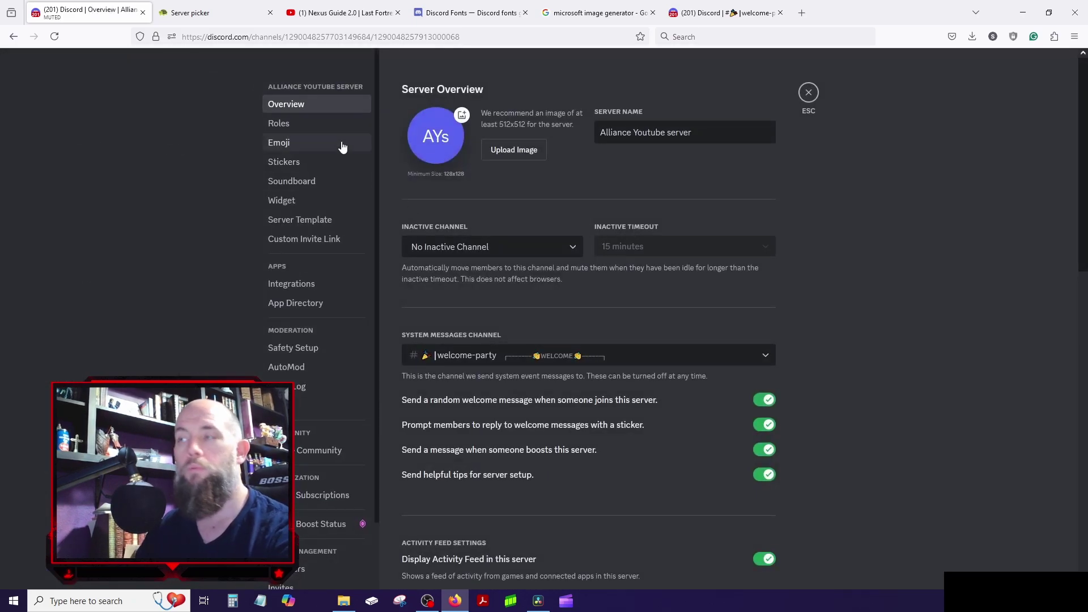
{"action": "left_click", "coordinate": [289, 124]}
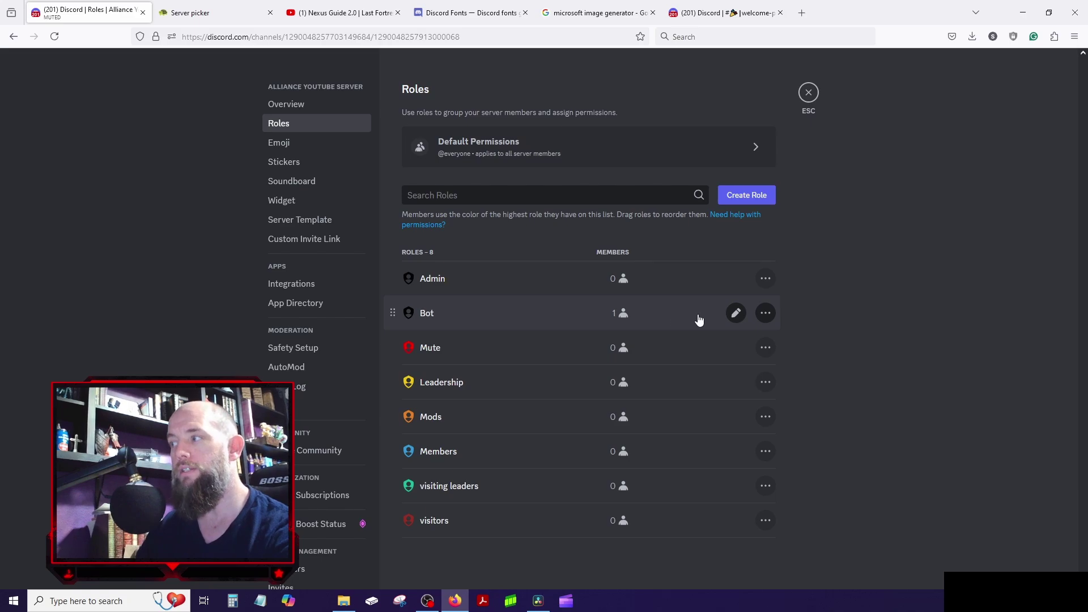
{"action": "left_click", "coordinate": [736, 315]}
{"action": "left_click", "coordinate": [589, 117]}
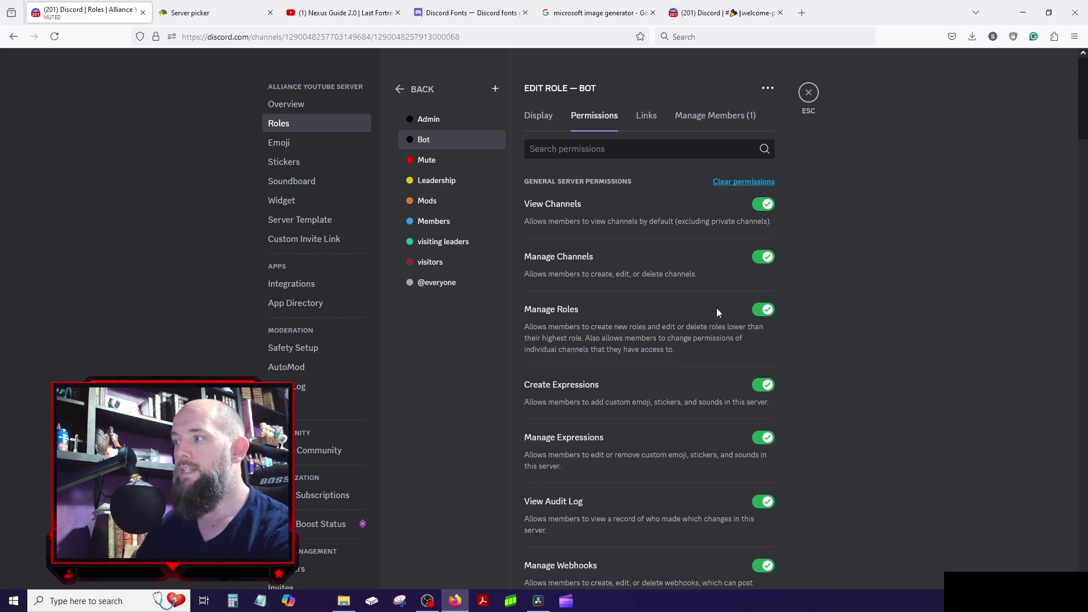
{"action": "left_click", "coordinate": [763, 257]}
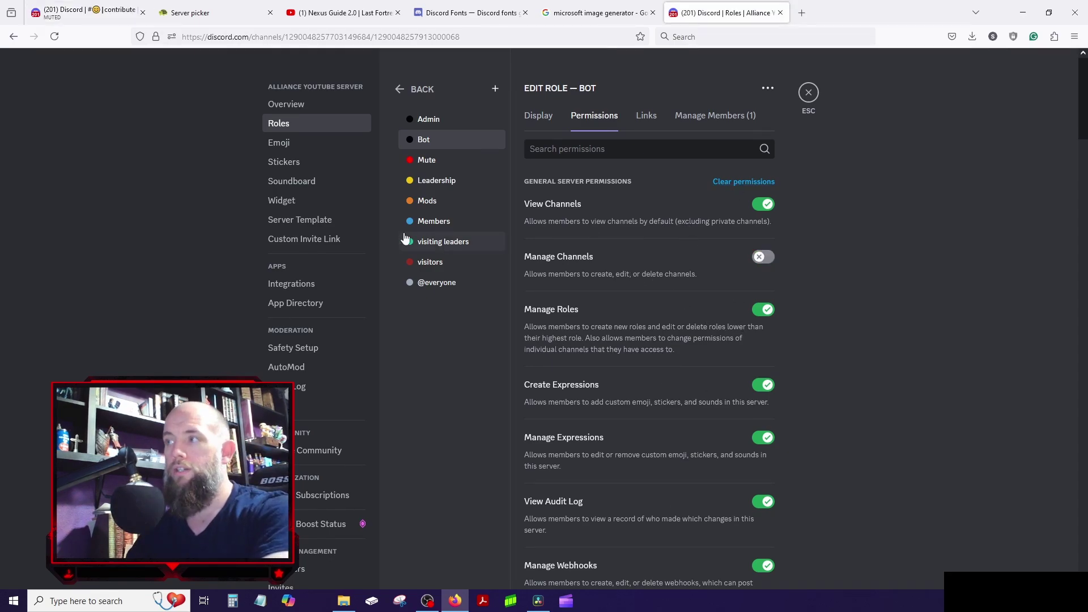
{"action": "left_click", "coordinate": [443, 145]}
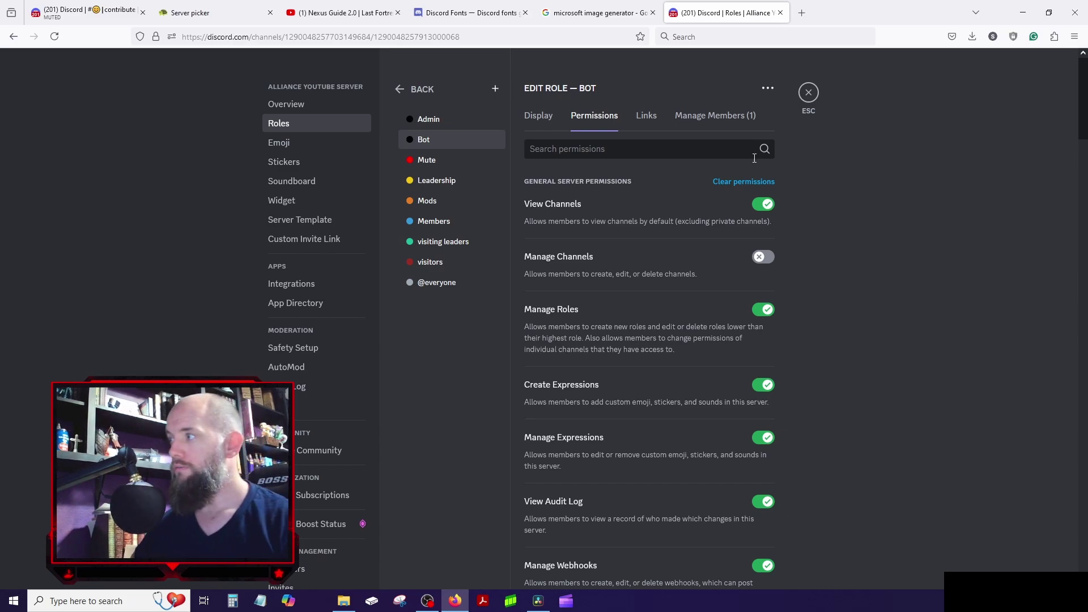
- Turn the Bot role's View Channels permission off and on again, review all its permissions down to Administrator, and close the server settings
{"action": "left_click", "coordinate": [764, 201]}
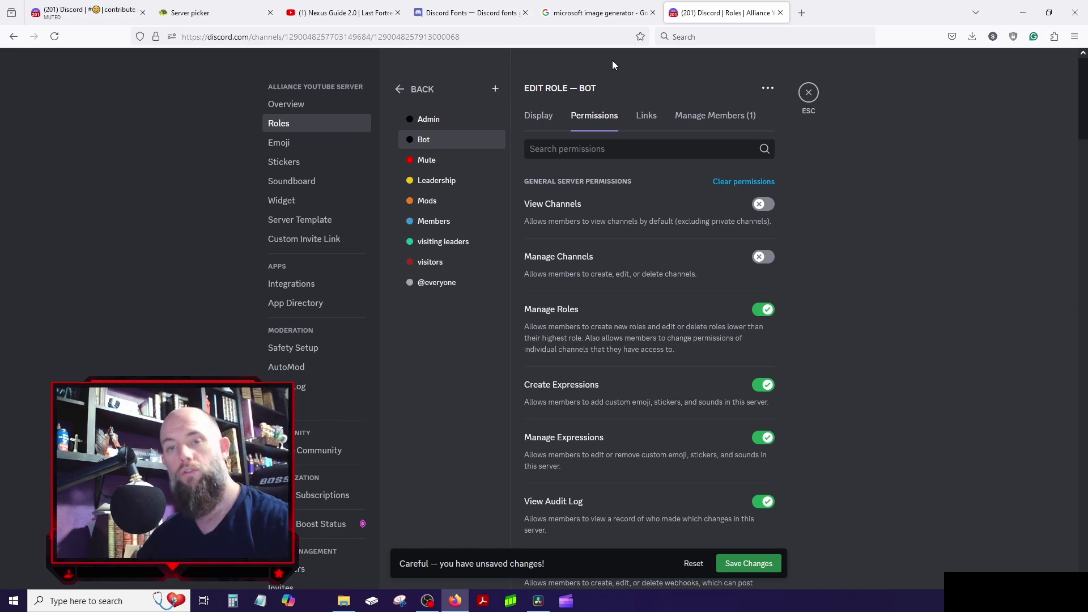
{"action": "left_click", "coordinate": [763, 206]}
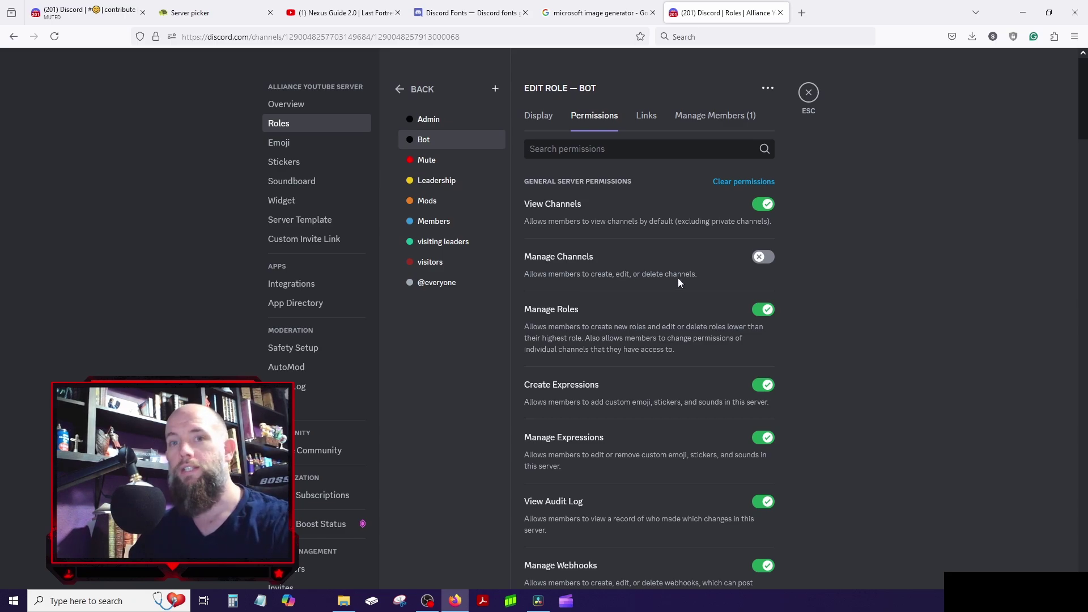
{"action": "scroll", "coordinate": [678, 278], "scroll_direction": "down", "scroll_amount": 1}
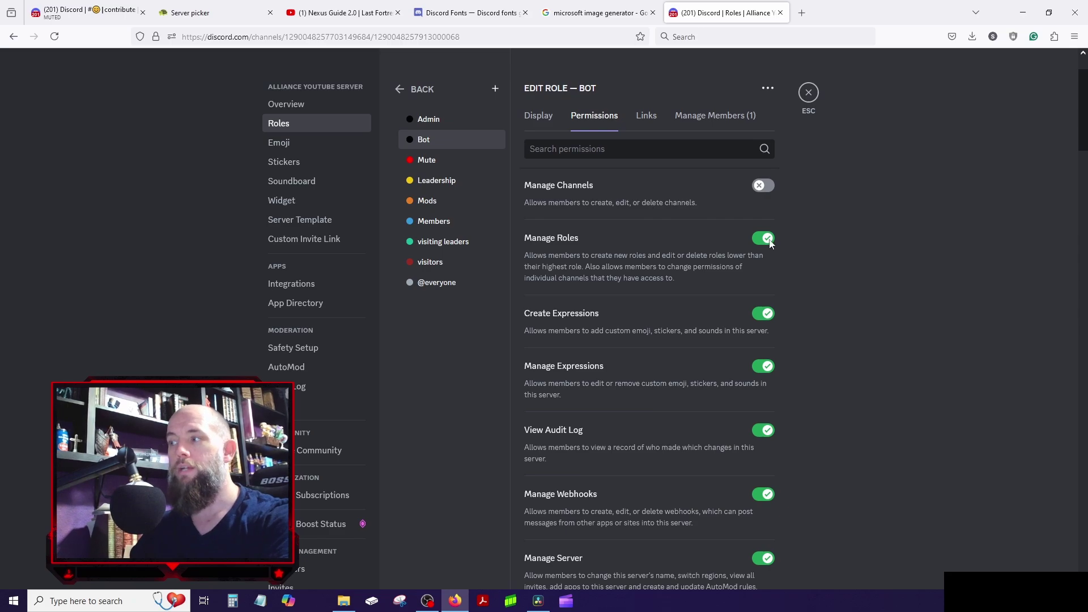
{"action": "scroll", "coordinate": [773, 252], "scroll_direction": "down", "scroll_amount": 1}
{"action": "scroll", "coordinate": [774, 257], "scroll_direction": "down", "scroll_amount": 2}
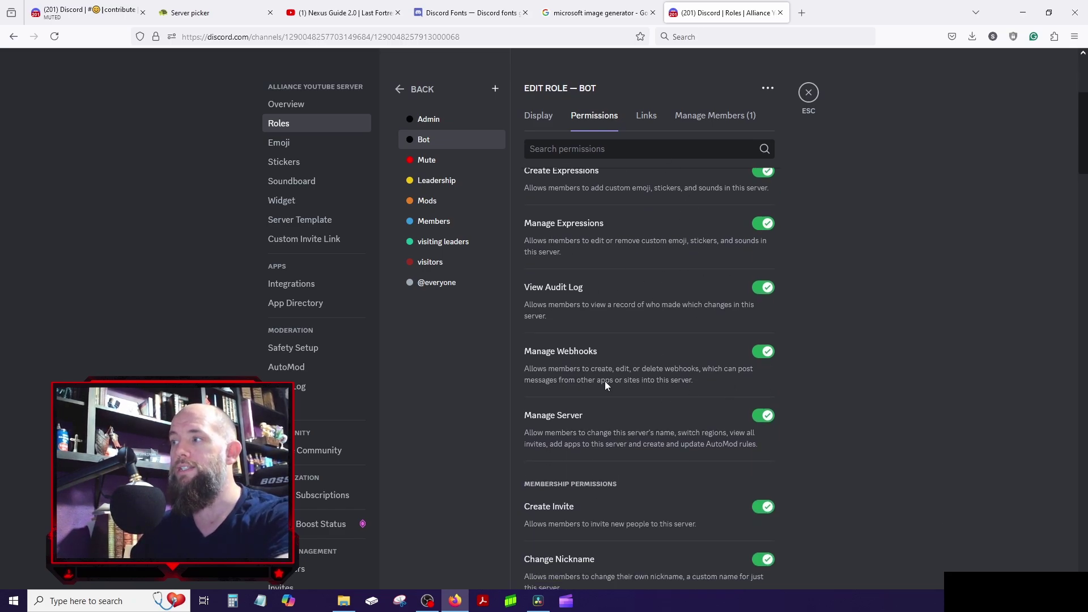
{"action": "scroll", "coordinate": [617, 351], "scroll_direction": "down", "scroll_amount": 10}
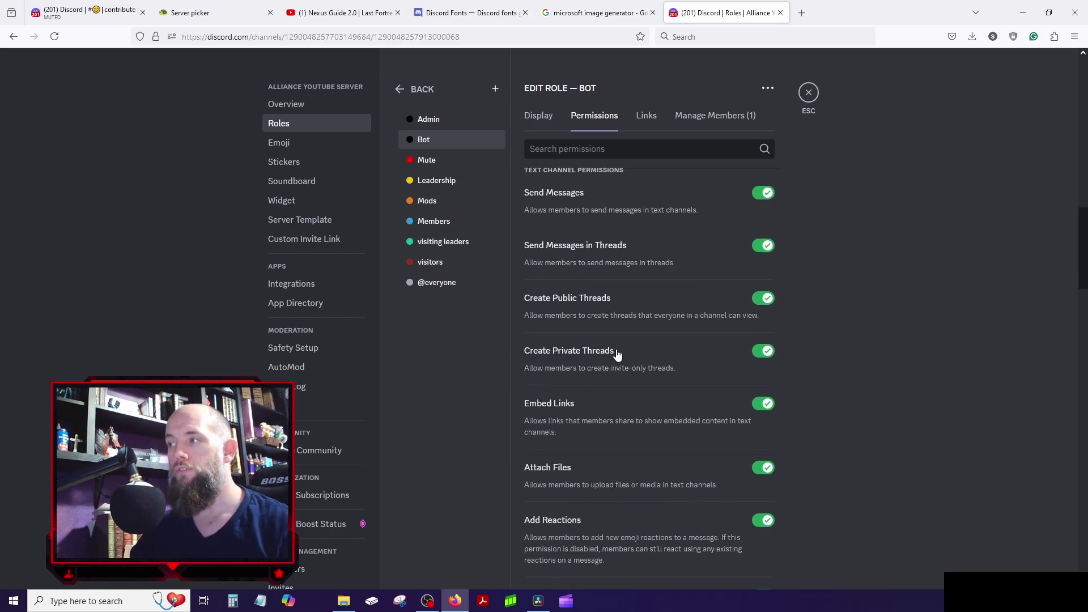
{"action": "scroll", "coordinate": [617, 354], "scroll_direction": "up", "scroll_amount": 8}
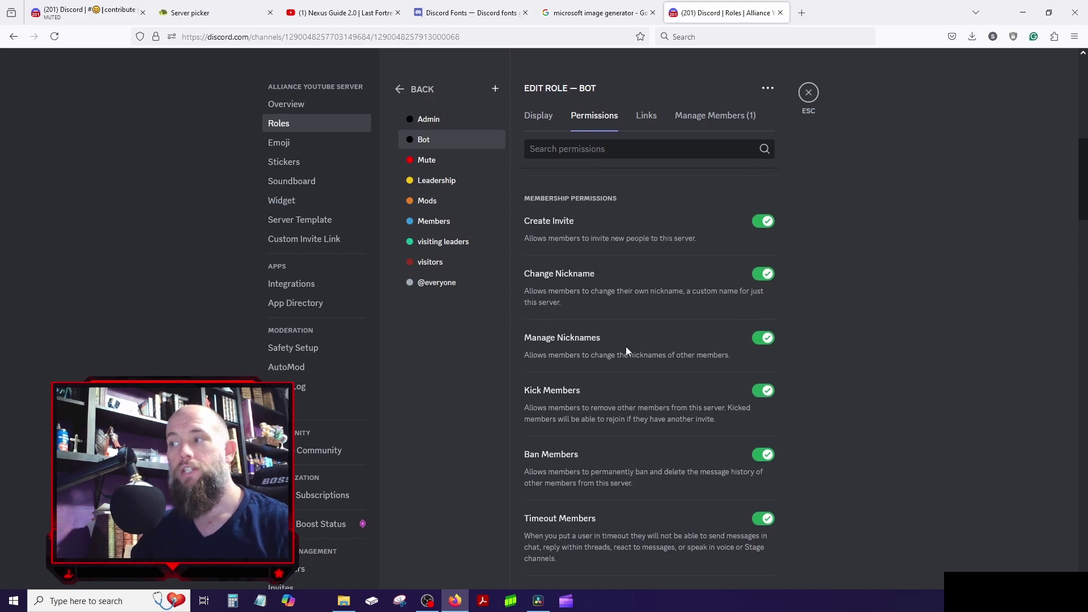
{"action": "scroll", "coordinate": [626, 349], "scroll_direction": "down", "scroll_amount": 1}
{"action": "scroll", "coordinate": [578, 275], "scroll_direction": "down", "scroll_amount": 1}
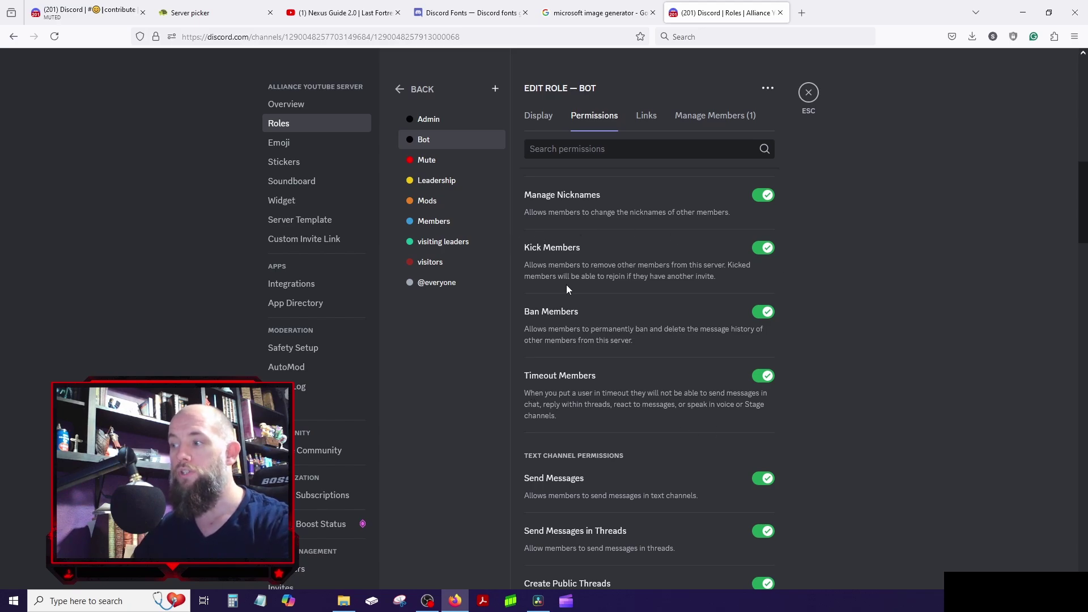
{"action": "scroll", "coordinate": [716, 295], "scroll_direction": "down", "scroll_amount": 3}
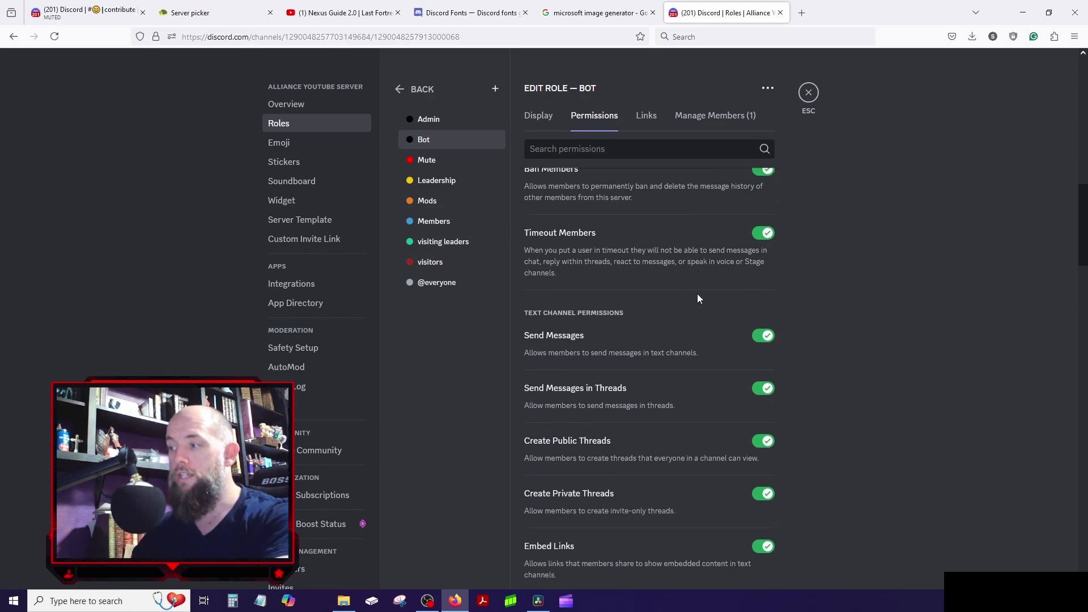
{"action": "scroll", "coordinate": [697, 294], "scroll_direction": "up", "scroll_amount": 1}
{"action": "scroll", "coordinate": [697, 298], "scroll_direction": "up", "scroll_amount": 2}
{"action": "scroll", "coordinate": [627, 340], "scroll_direction": "down", "scroll_amount": 9}
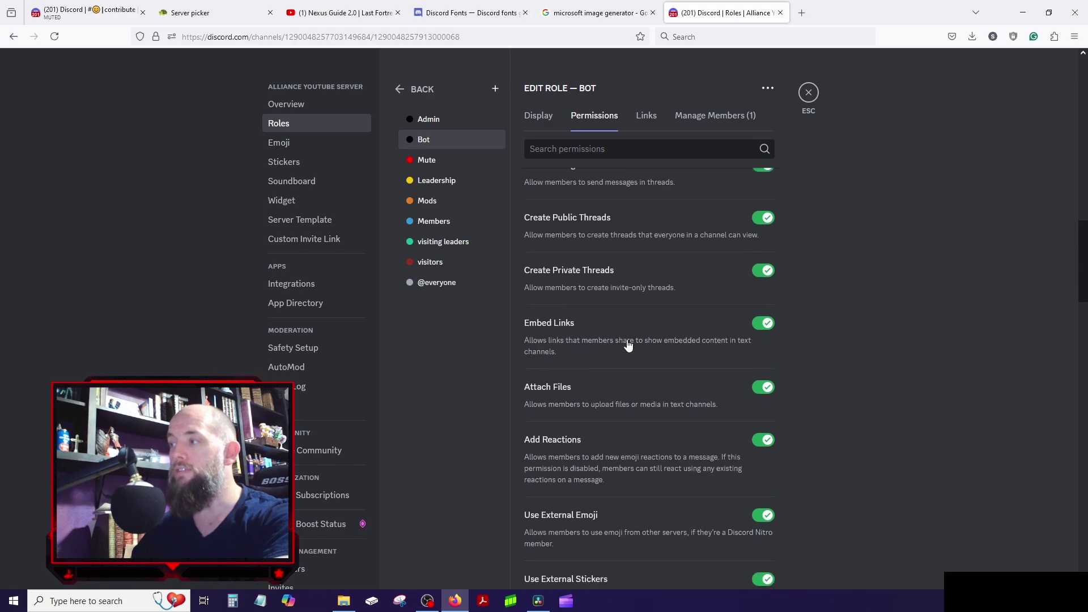
{"action": "scroll", "coordinate": [626, 344], "scroll_direction": "down", "scroll_amount": 15}
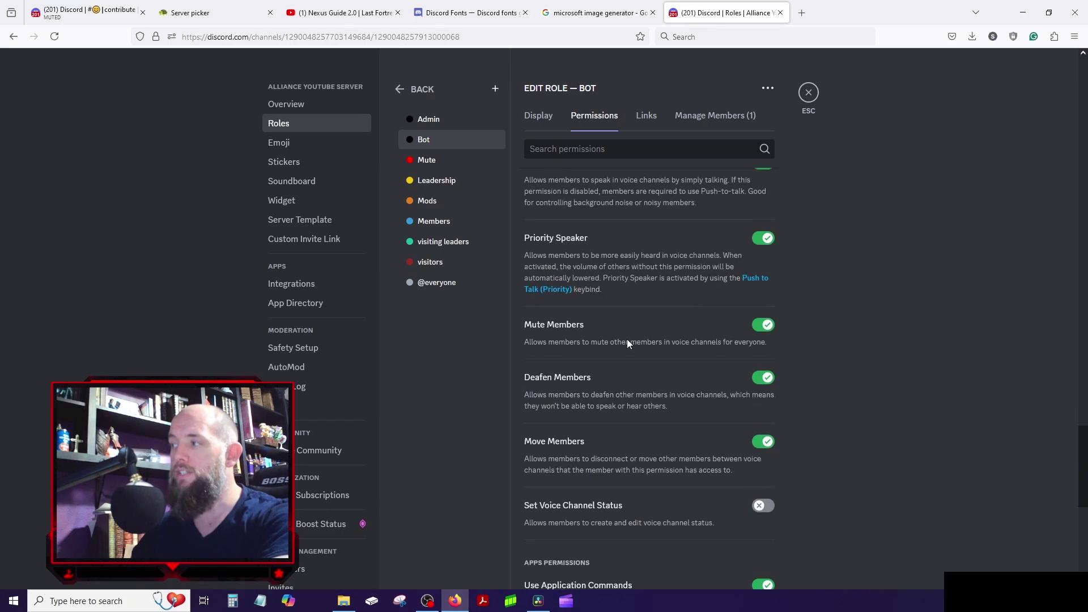
{"action": "scroll", "coordinate": [628, 344], "scroll_direction": "down", "scroll_amount": 8}
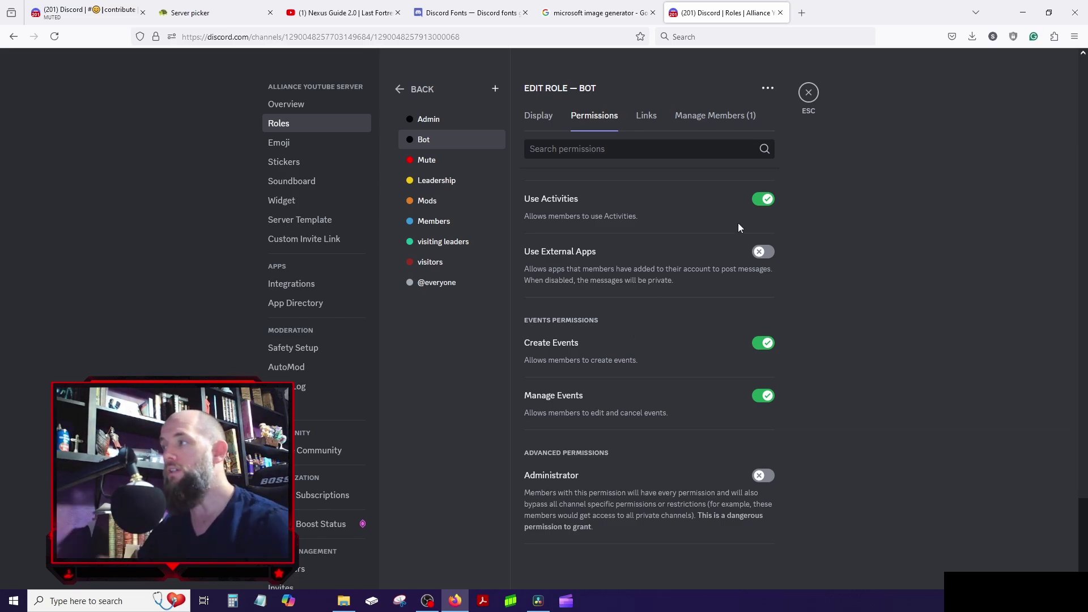
{"action": "left_click", "coordinate": [811, 100]}
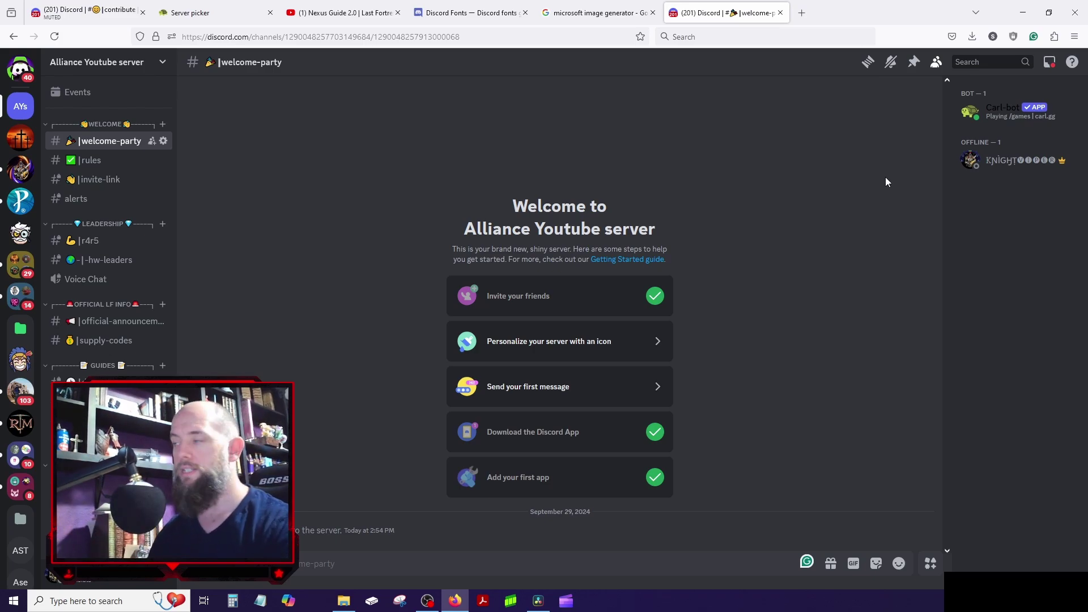
- Remove the Bot role from Carl-bot and assign it again from the bot's member profile
{"action": "left_click", "coordinate": [988, 117]}
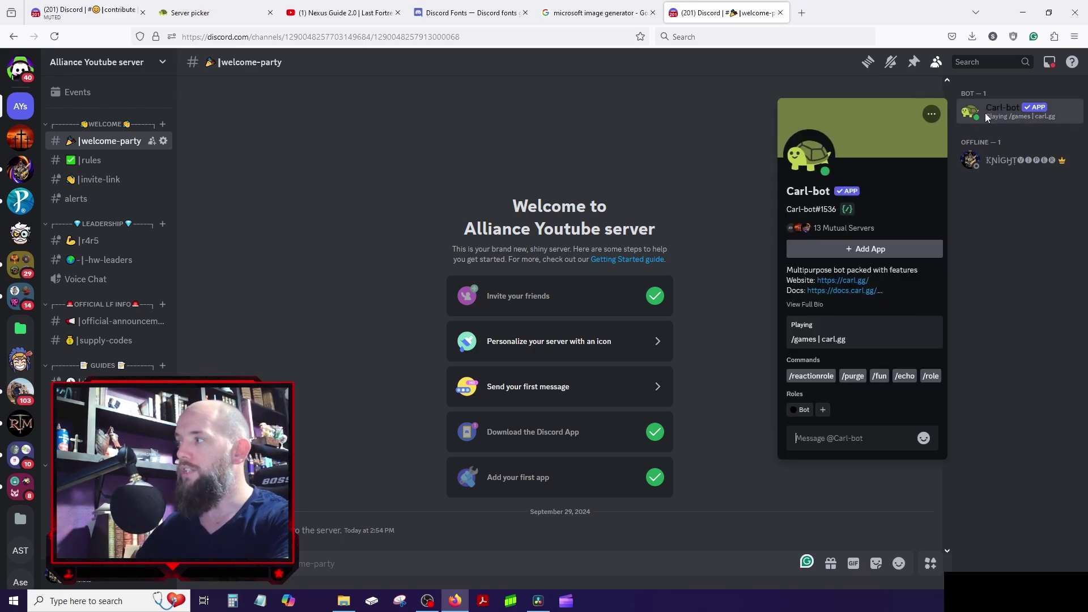
{"action": "left_click", "coordinate": [794, 411]}
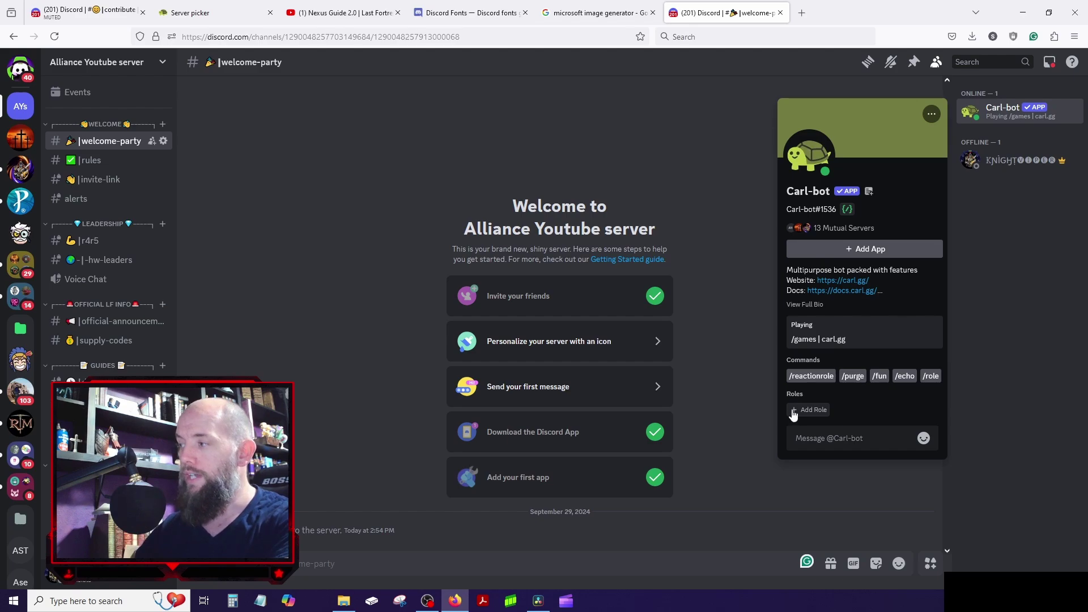
{"action": "left_click", "coordinate": [793, 411]}
{"action": "left_click", "coordinate": [776, 491]}
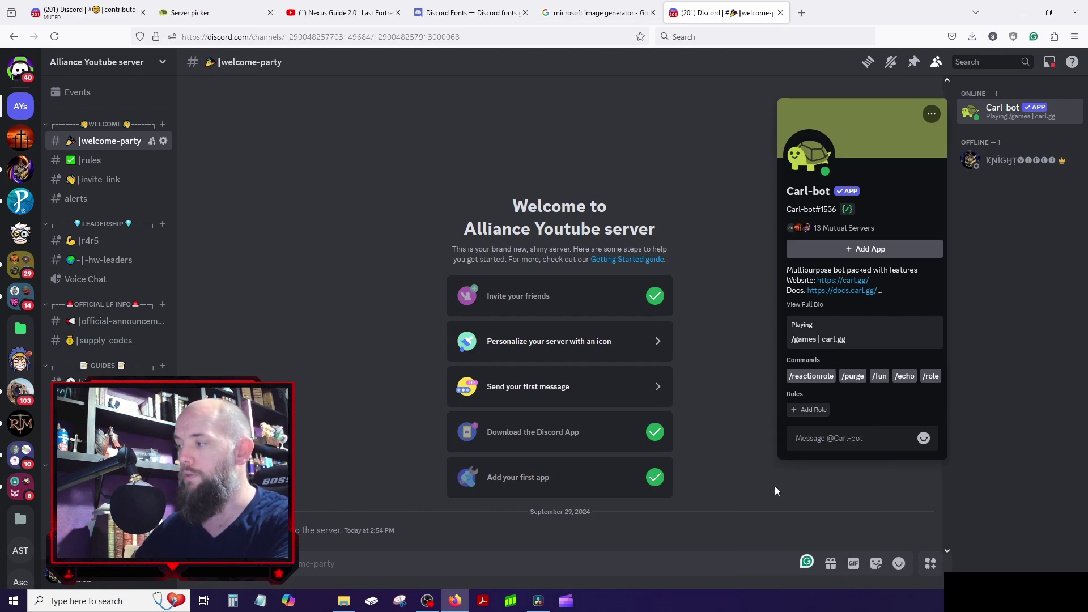
{"action": "left_click", "coordinate": [718, 161]}
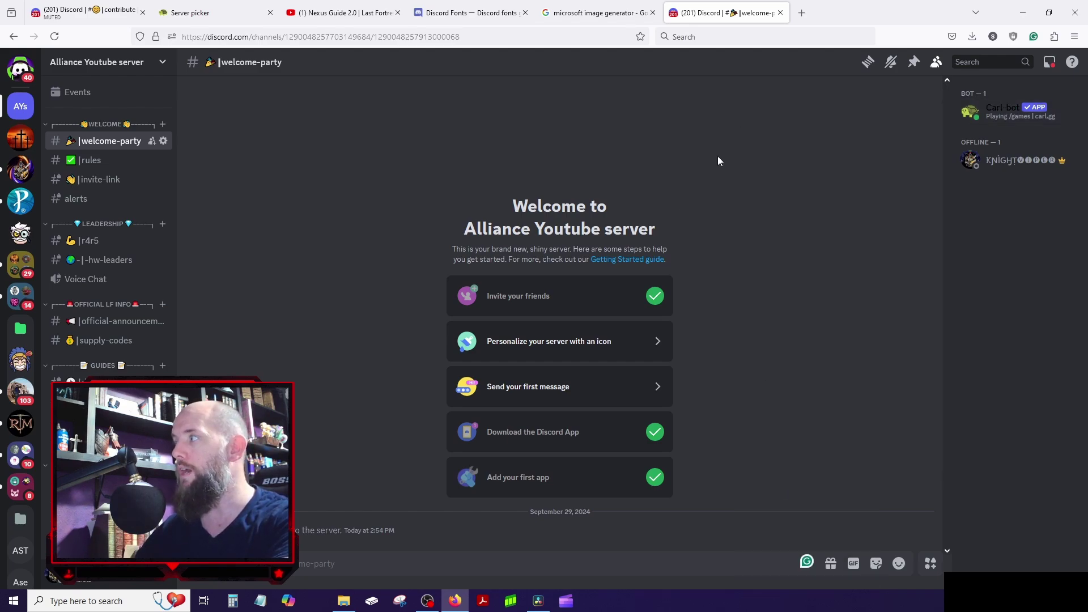
- Examine ProBot's welcome messages in Knight Viper Studios' welcome-party channel and the rules in its linked here-first channel
{"action": "mouse_move", "coordinate": [325, 5]}
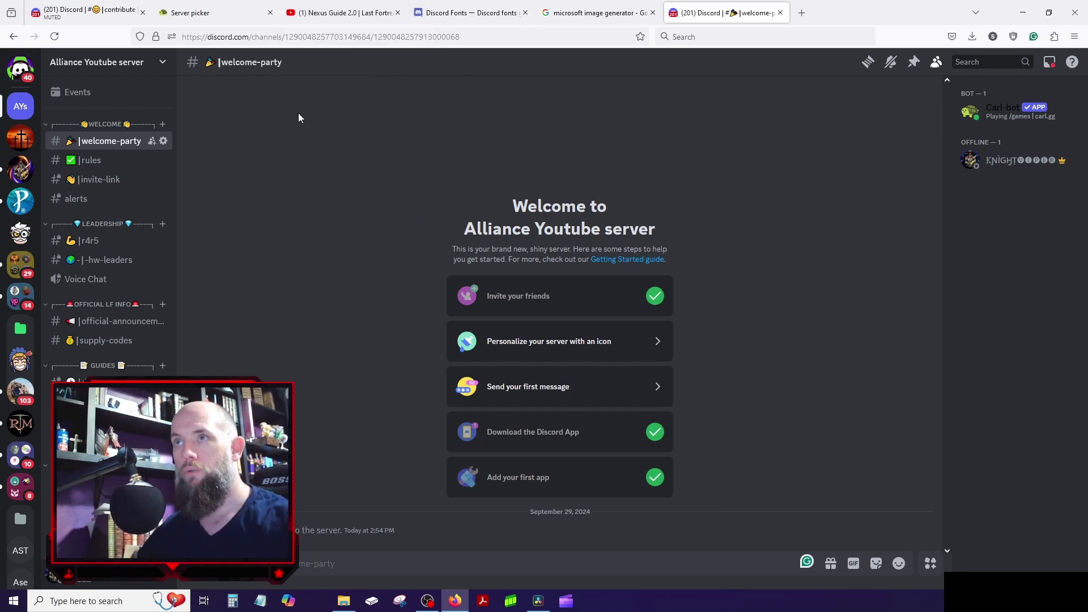
{"action": "left_click", "coordinate": [88, 13]}
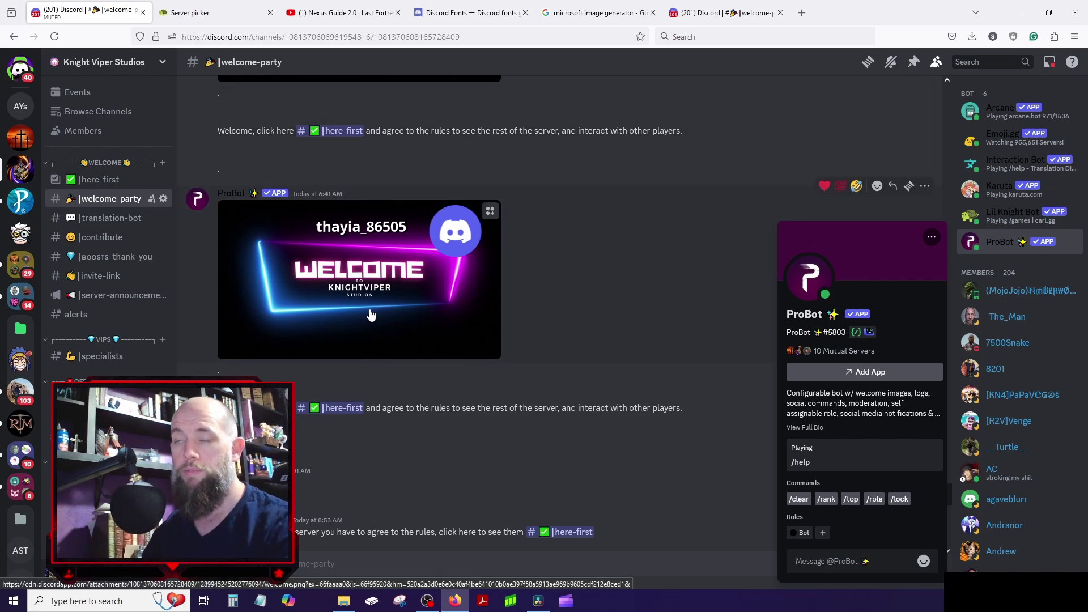
{"action": "scroll", "coordinate": [368, 323], "scroll_direction": "down", "scroll_amount": 2}
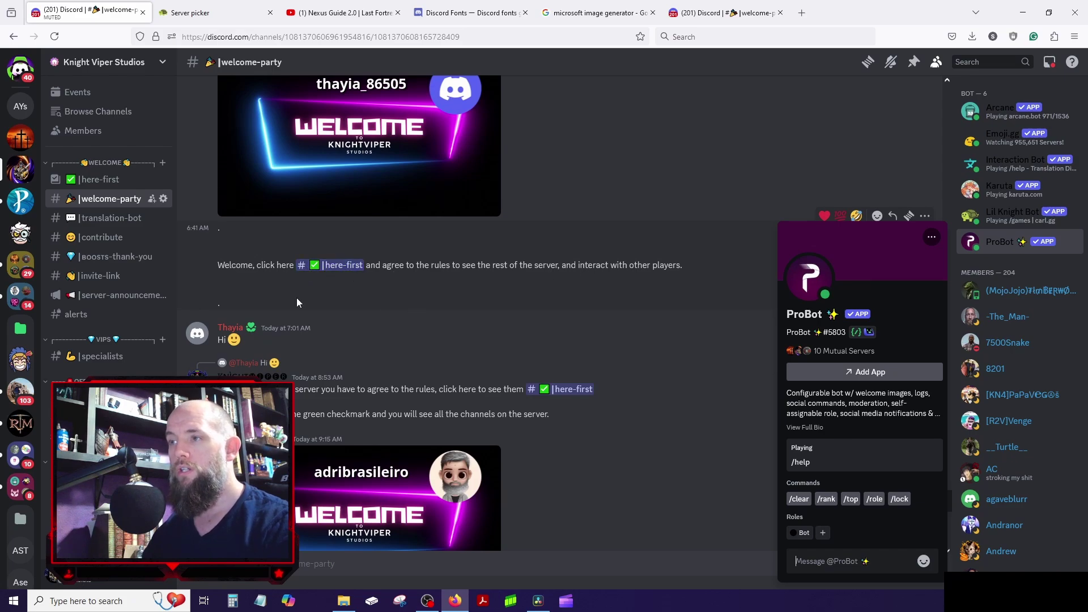
{"action": "scroll", "coordinate": [317, 351], "scroll_direction": "down", "scroll_amount": 6}
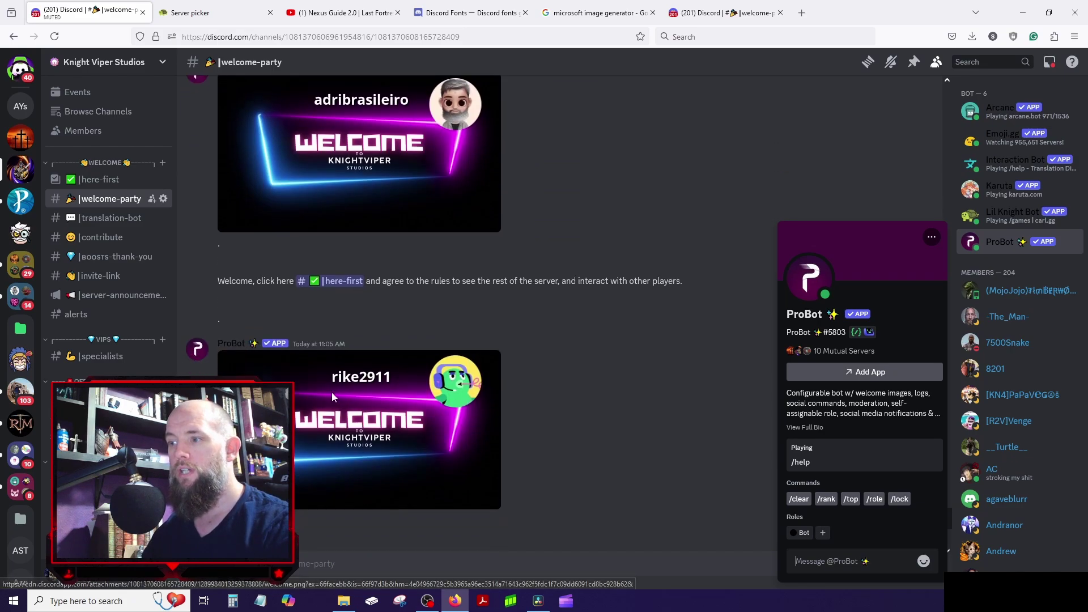
{"action": "scroll", "coordinate": [332, 397], "scroll_direction": "down", "scroll_amount": 5}
{"action": "scroll", "coordinate": [332, 397], "scroll_direction": "up", "scroll_amount": 10}
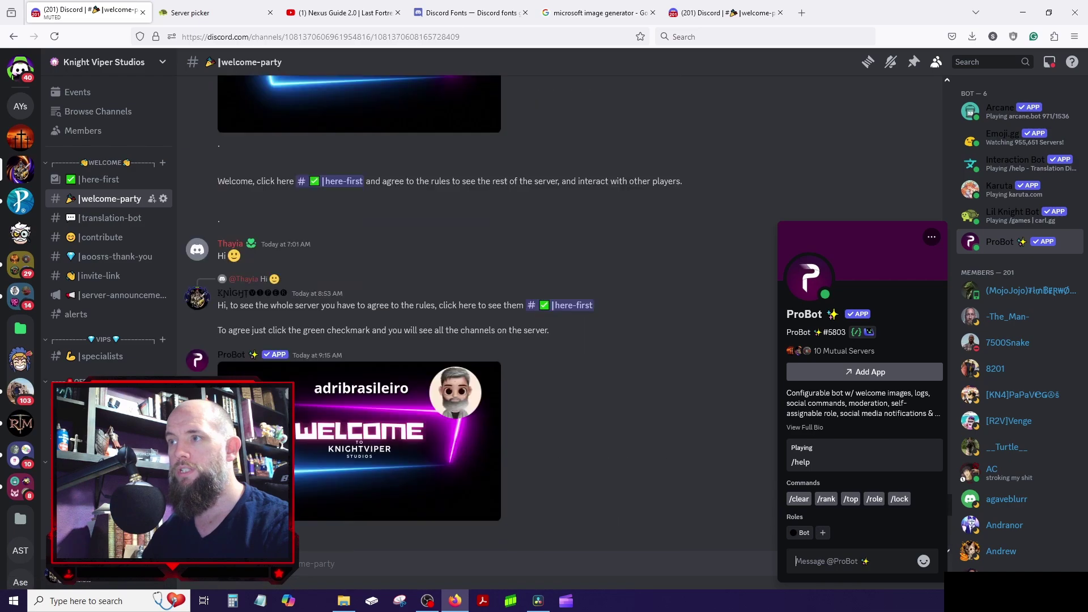
{"action": "scroll", "coordinate": [307, 422], "scroll_direction": "down", "scroll_amount": 5}
{"action": "scroll", "coordinate": [306, 423], "scroll_direction": "up", "scroll_amount": 4}
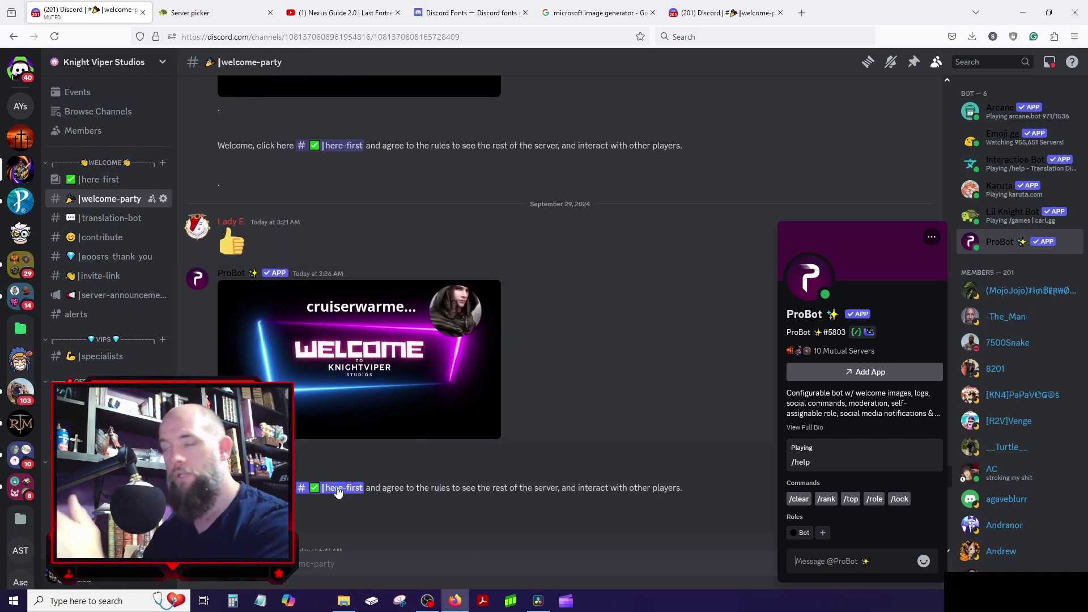
{"action": "left_click", "coordinate": [336, 489]}
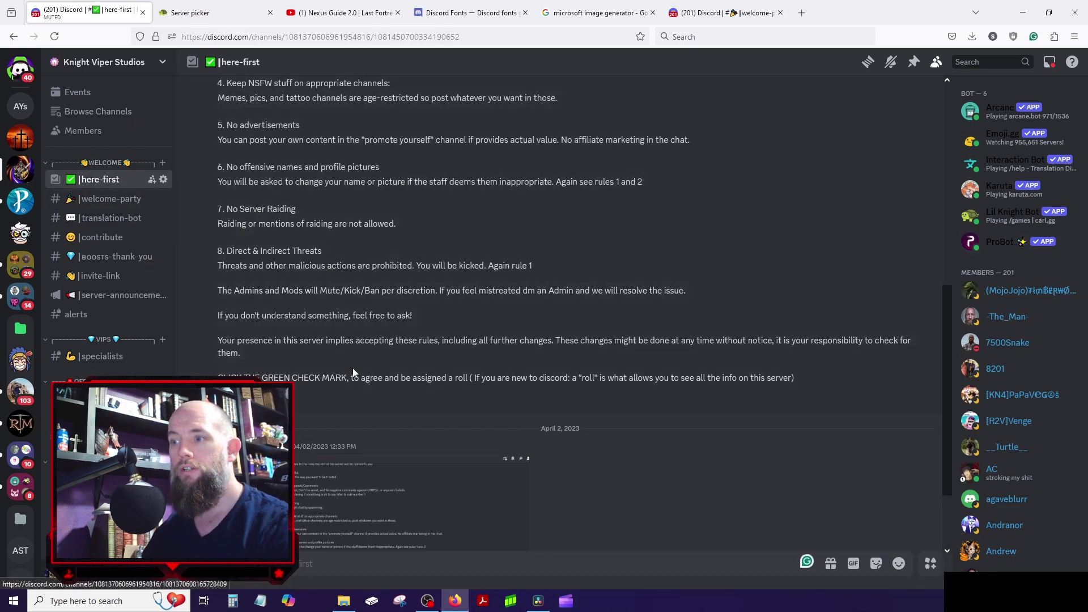
{"action": "scroll", "coordinate": [352, 369], "scroll_direction": "down", "scroll_amount": 2}
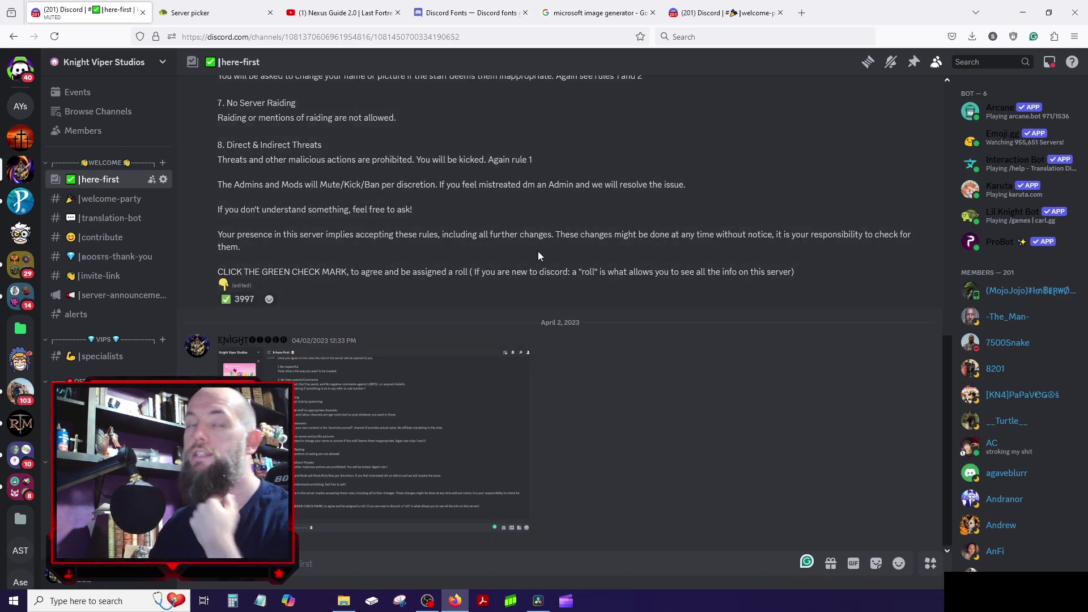
- Start adding ProBot from its member profile to the Alliance Youtube server and continue to its requested permissions
{"action": "left_click", "coordinate": [994, 245]}
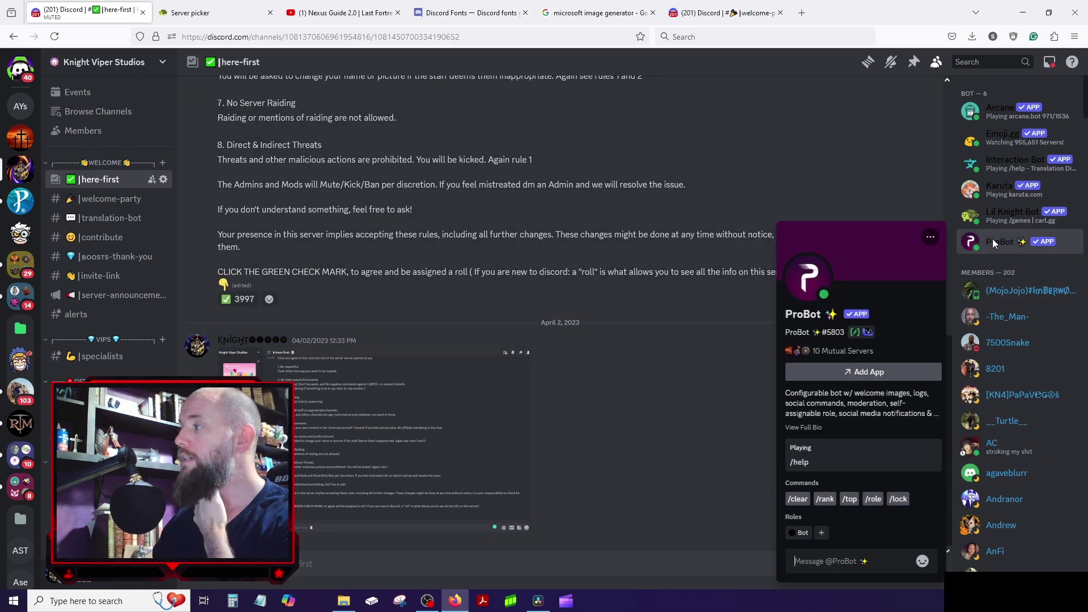
{"action": "left_click", "coordinate": [850, 372]}
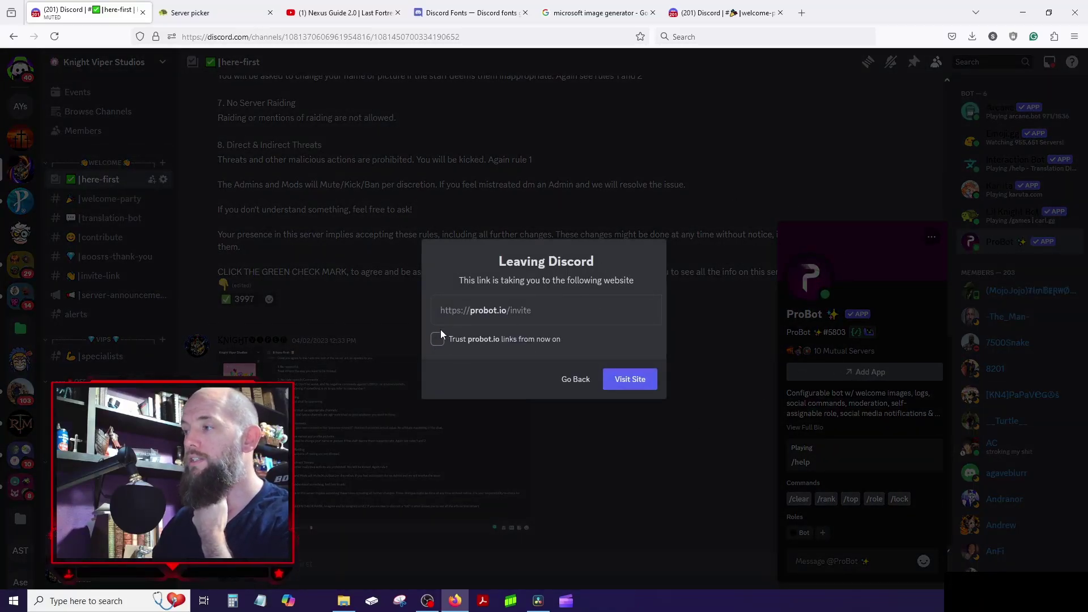
{"action": "left_click", "coordinate": [629, 380]}
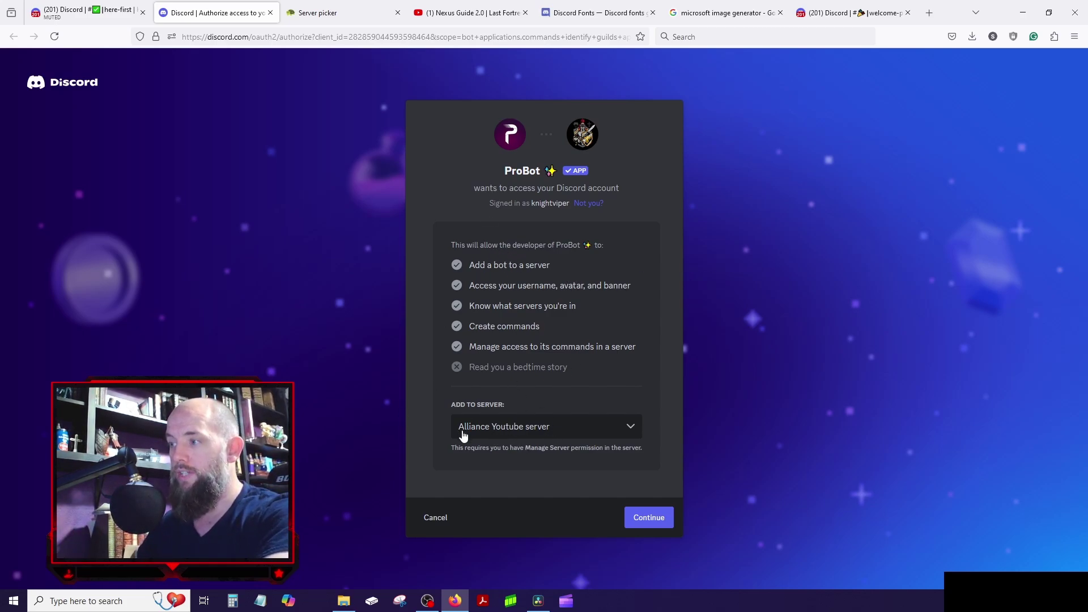
{"action": "left_click", "coordinate": [649, 519]}
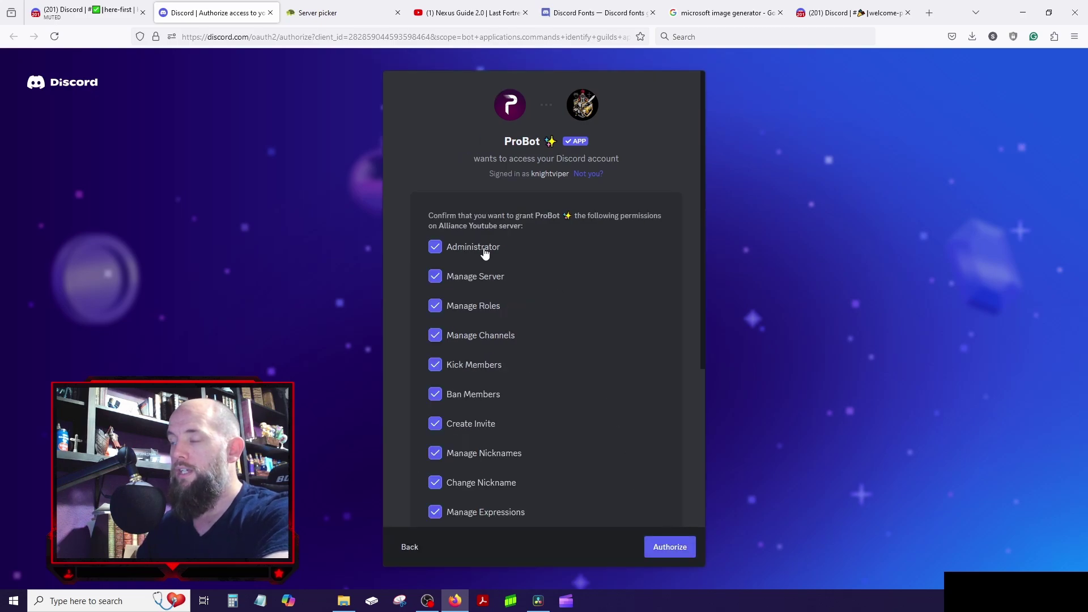
- Deselect all of ProBot's requested permissions, from Administrator to View Audit Log, and authorize the bot on the Alliance Youtube server
{"action": "left_click", "coordinate": [434, 278]}
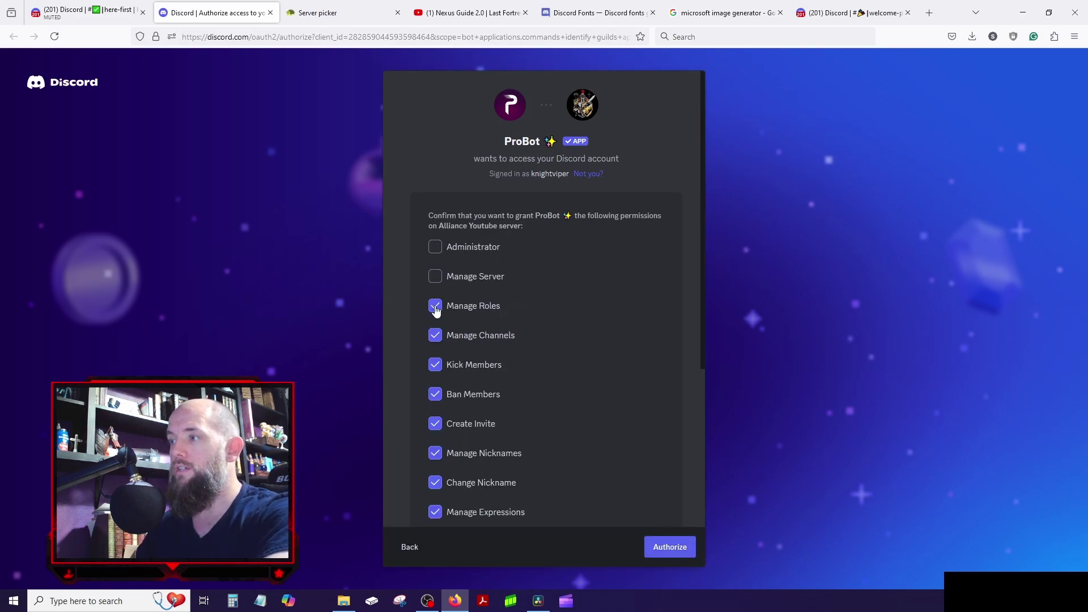
{"action": "left_click", "coordinate": [435, 306]}
{"action": "left_click", "coordinate": [435, 335]}
{"action": "scroll", "coordinate": [434, 317], "scroll_direction": "down", "scroll_amount": 2}
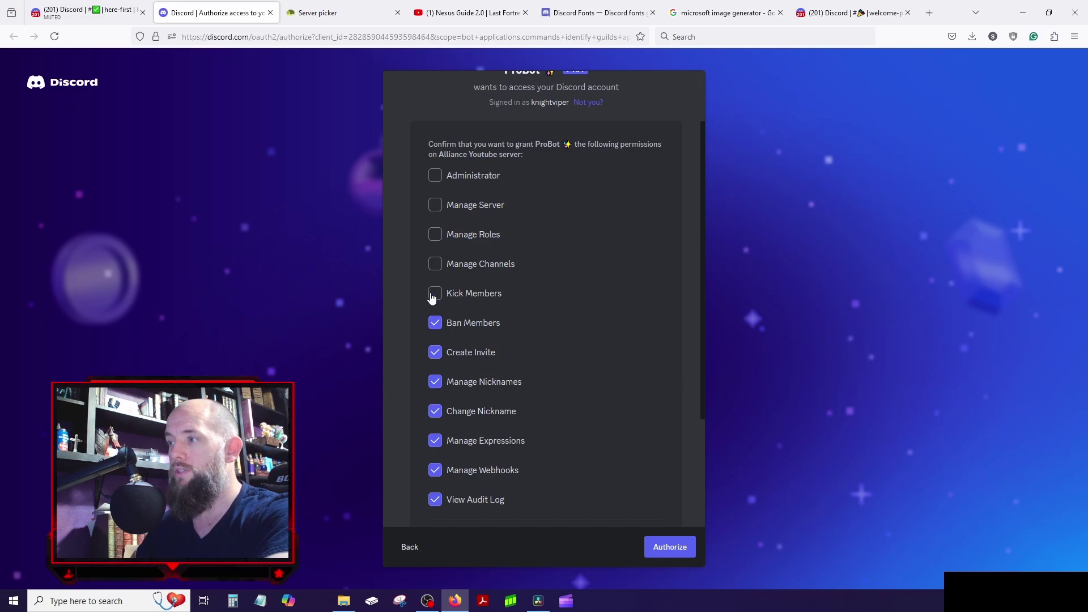
{"action": "left_click", "coordinate": [435, 352]}
{"action": "scroll", "coordinate": [436, 340], "scroll_direction": "down", "scroll_amount": 2}
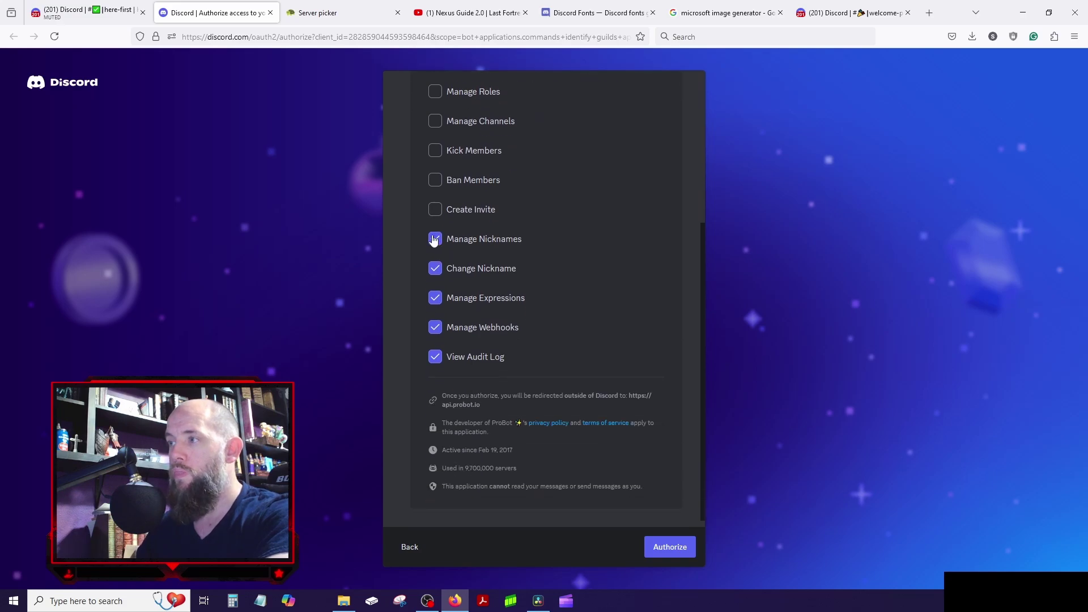
{"action": "left_click", "coordinate": [434, 238]}
{"action": "left_click", "coordinate": [435, 268]}
{"action": "left_click", "coordinate": [436, 299]}
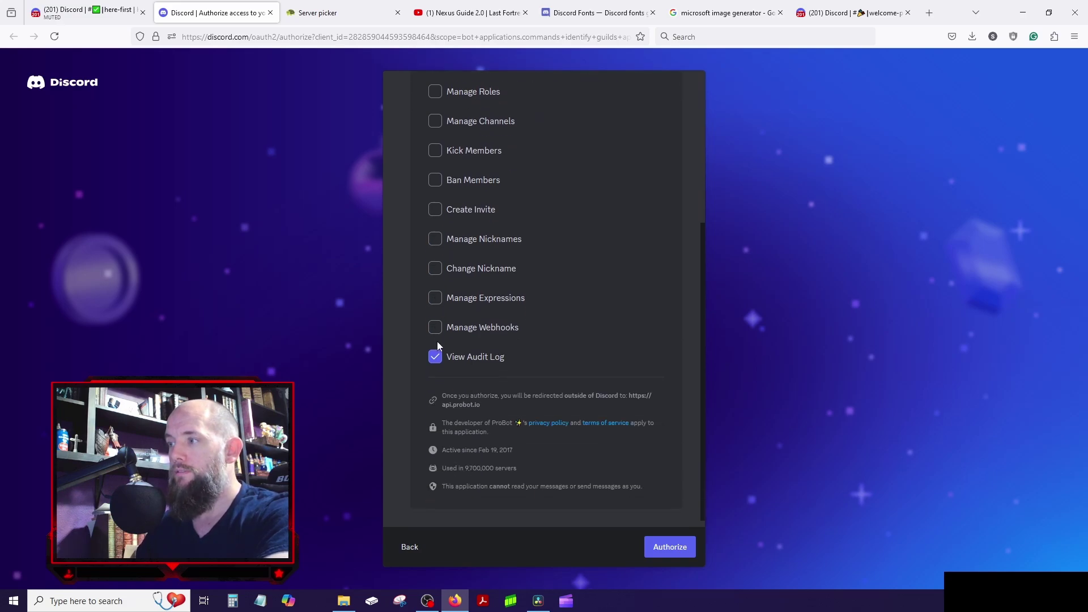
{"action": "left_click", "coordinate": [435, 358]}
{"action": "scroll", "coordinate": [470, 334], "scroll_direction": "up", "scroll_amount": 5}
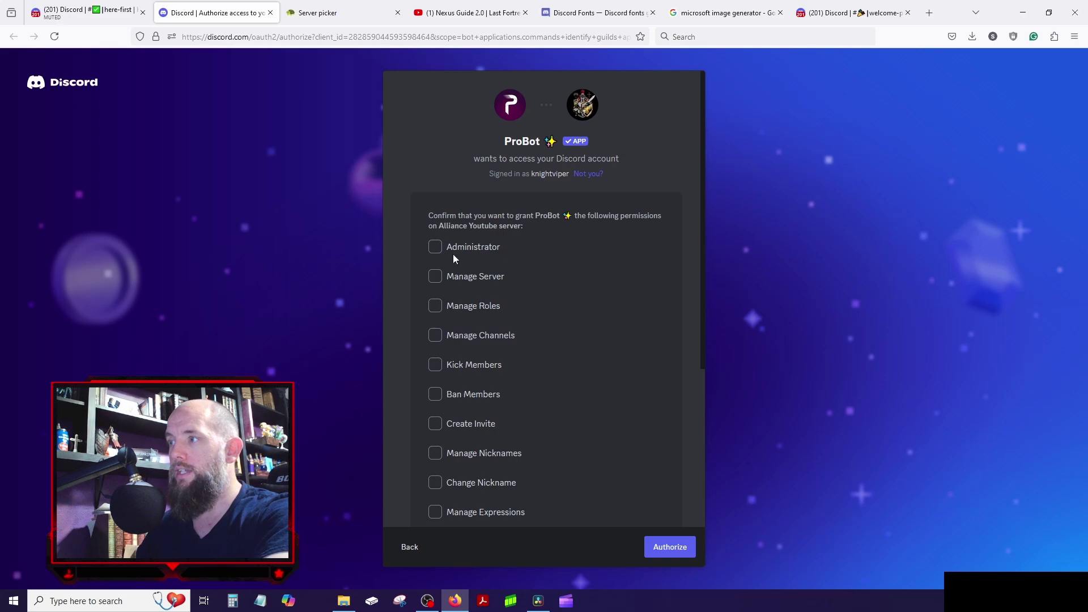
{"action": "scroll", "coordinate": [577, 316], "scroll_direction": "down", "scroll_amount": 3}
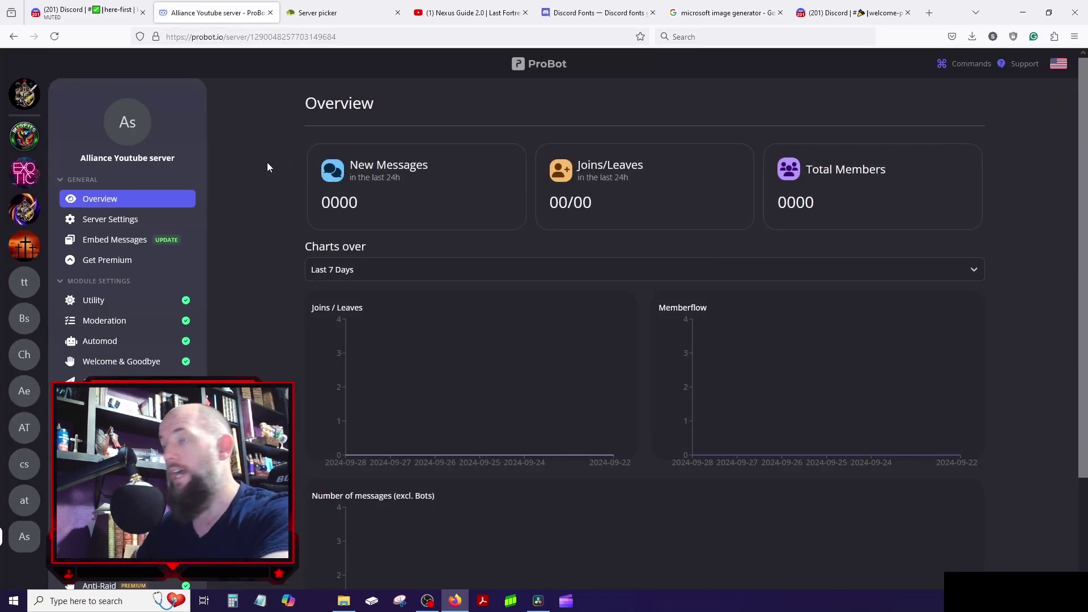
- Look at Knight Viper Studios in the ProBot dashboard, return to the Alliance Youtube server and open its Welcome & Goodbye settings
{"action": "left_click", "coordinate": [25, 210]}
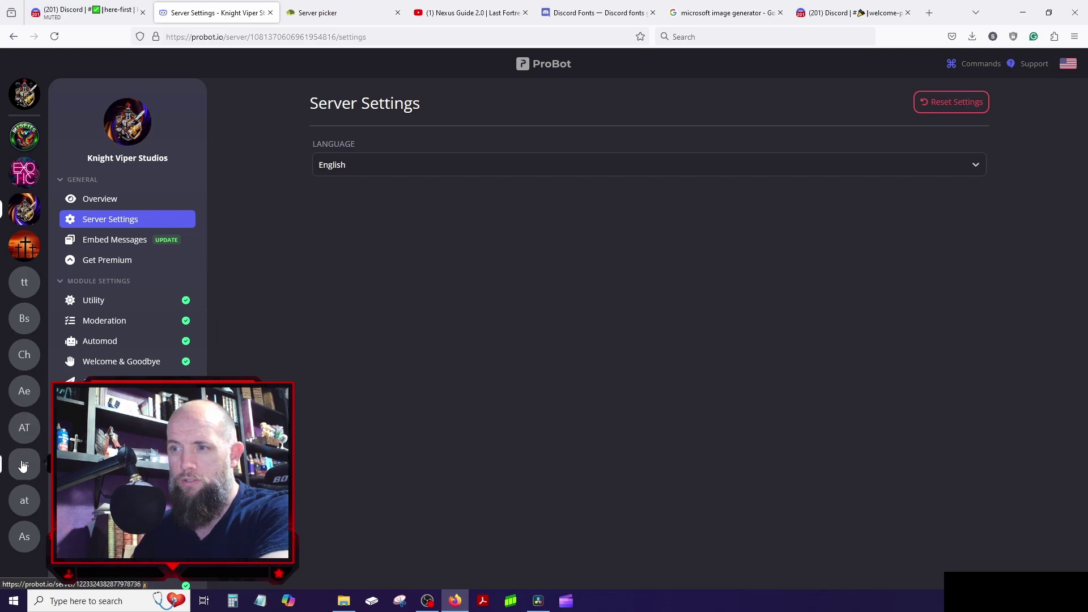
{"action": "left_click", "coordinate": [23, 541]}
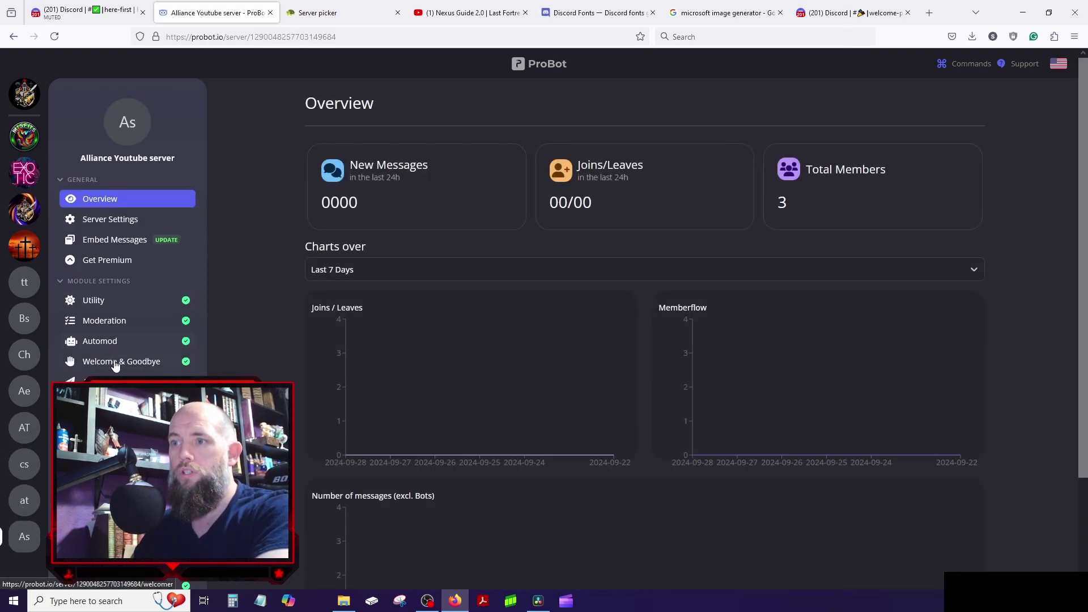
{"action": "left_click", "coordinate": [119, 366]}
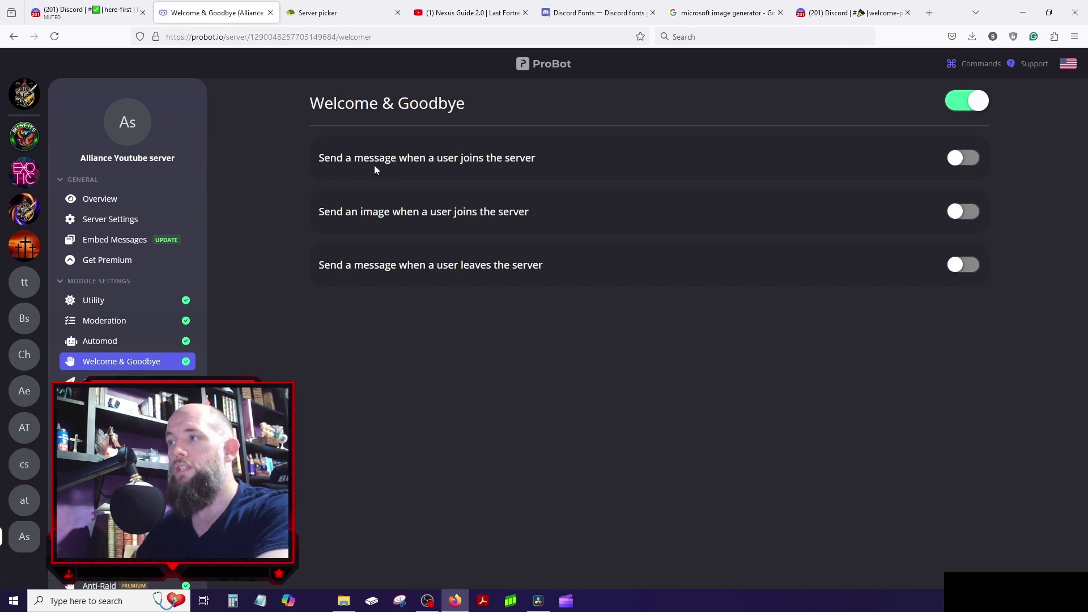
- Enable the message sent when a user joins the server and choose welcome-party as its channel
{"action": "left_click", "coordinate": [963, 158]}
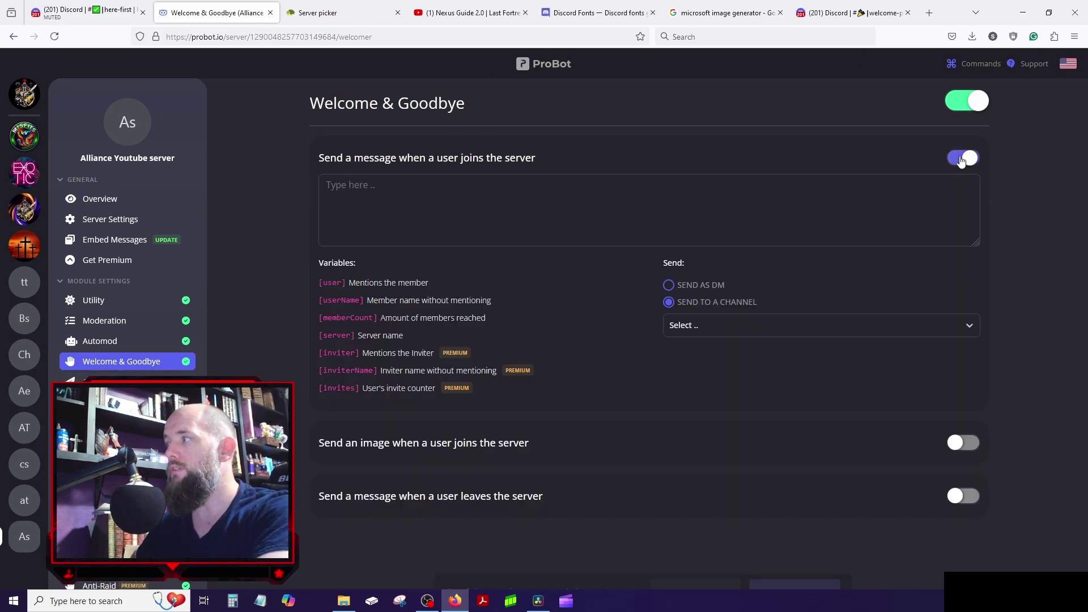
{"action": "left_click", "coordinate": [768, 326]}
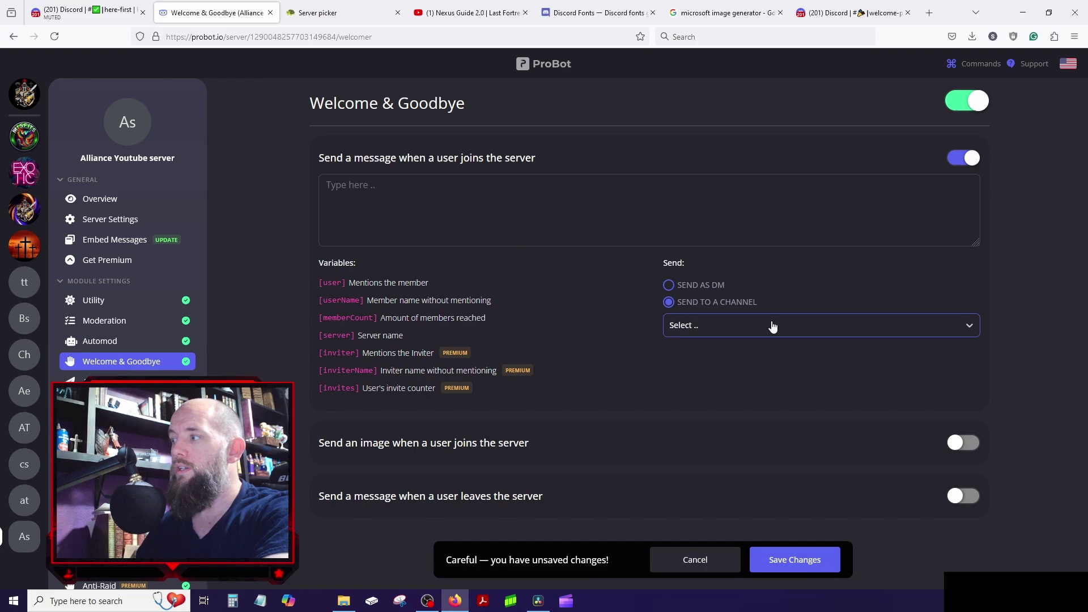
{"action": "left_click", "coordinate": [735, 327]}
{"action": "scroll", "coordinate": [731, 389], "scroll_direction": "down", "scroll_amount": 3}
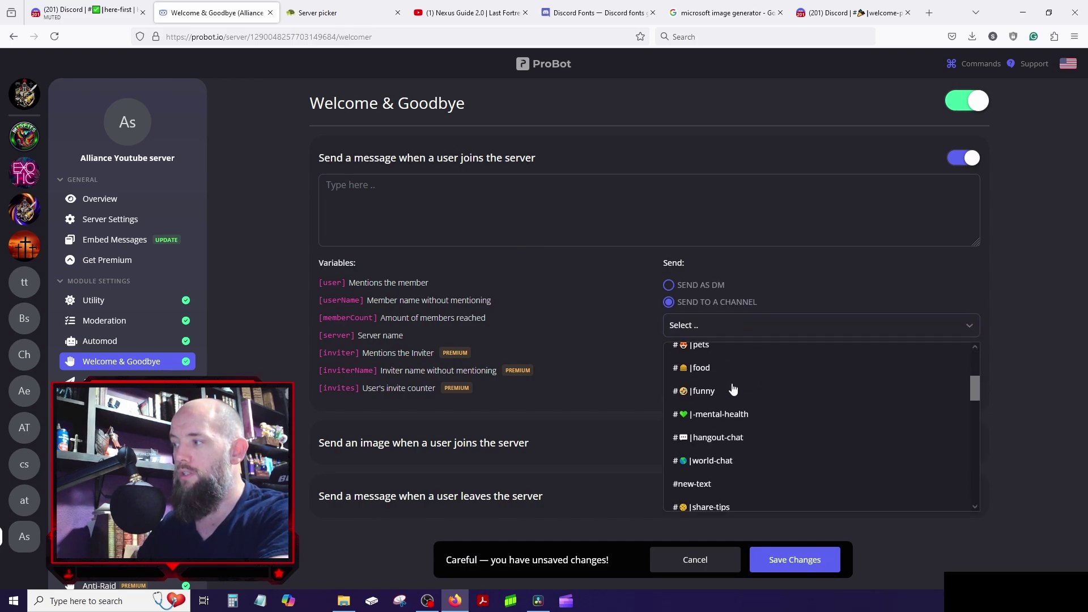
{"action": "scroll", "coordinate": [733, 389], "scroll_direction": "down", "scroll_amount": 1}
{"action": "scroll", "coordinate": [732, 388], "scroll_direction": "down", "scroll_amount": 1}
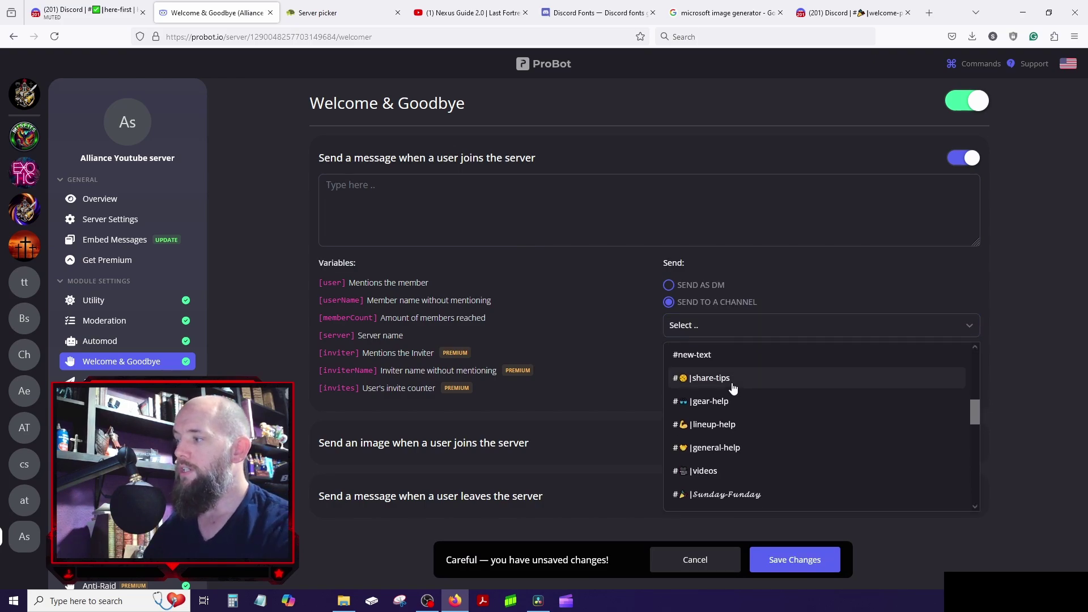
{"action": "scroll", "coordinate": [731, 389], "scroll_direction": "up", "scroll_amount": 5}
{"action": "scroll", "coordinate": [721, 386], "scroll_direction": "down", "scroll_amount": 4}
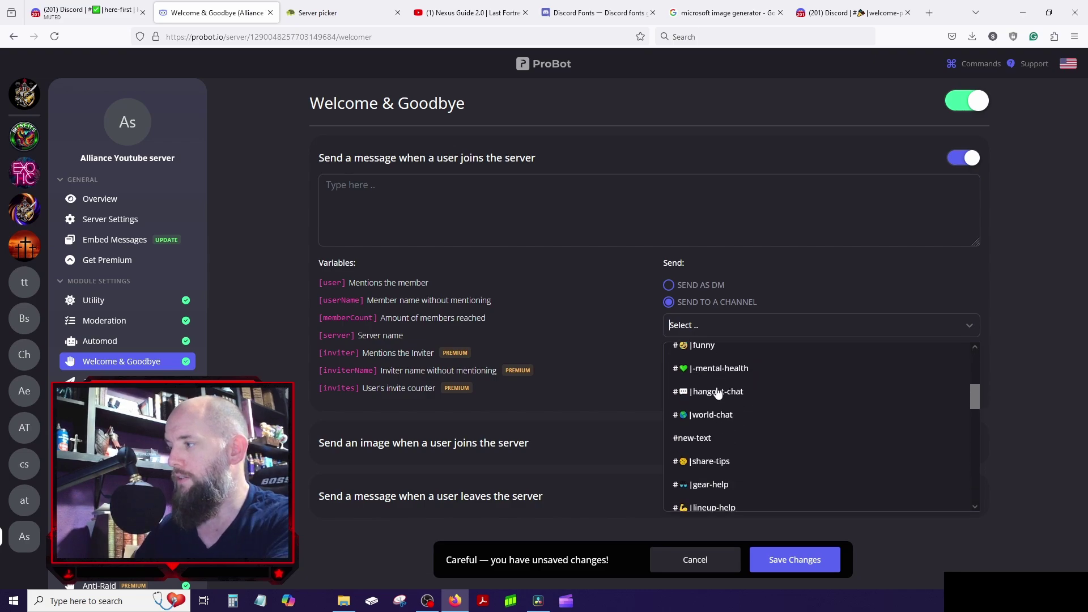
{"action": "scroll", "coordinate": [718, 397], "scroll_direction": "down", "scroll_amount": 5}
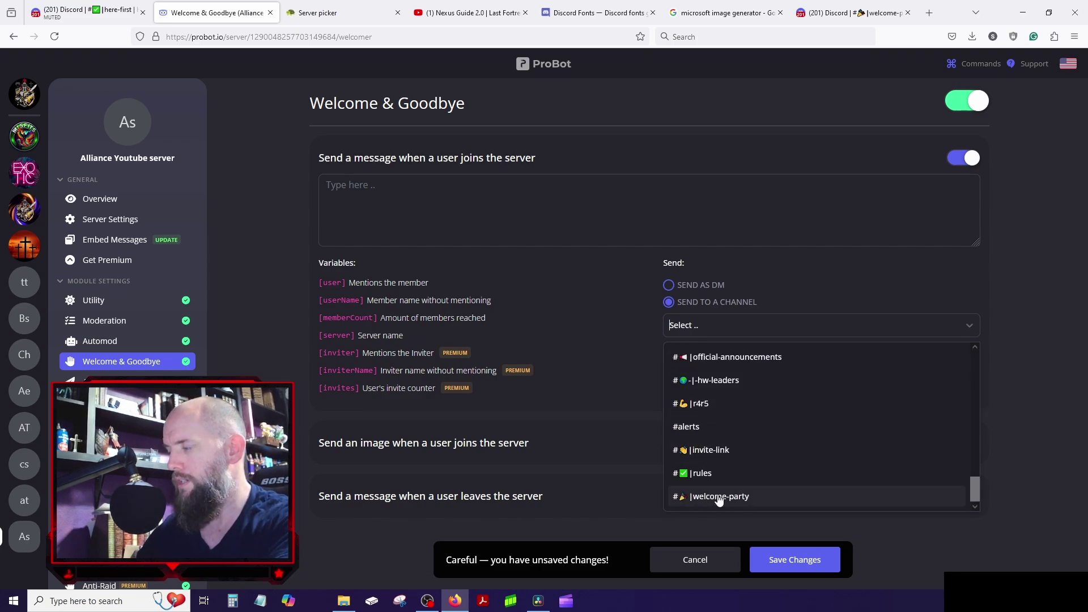
{"action": "left_click", "coordinate": [718, 497]}
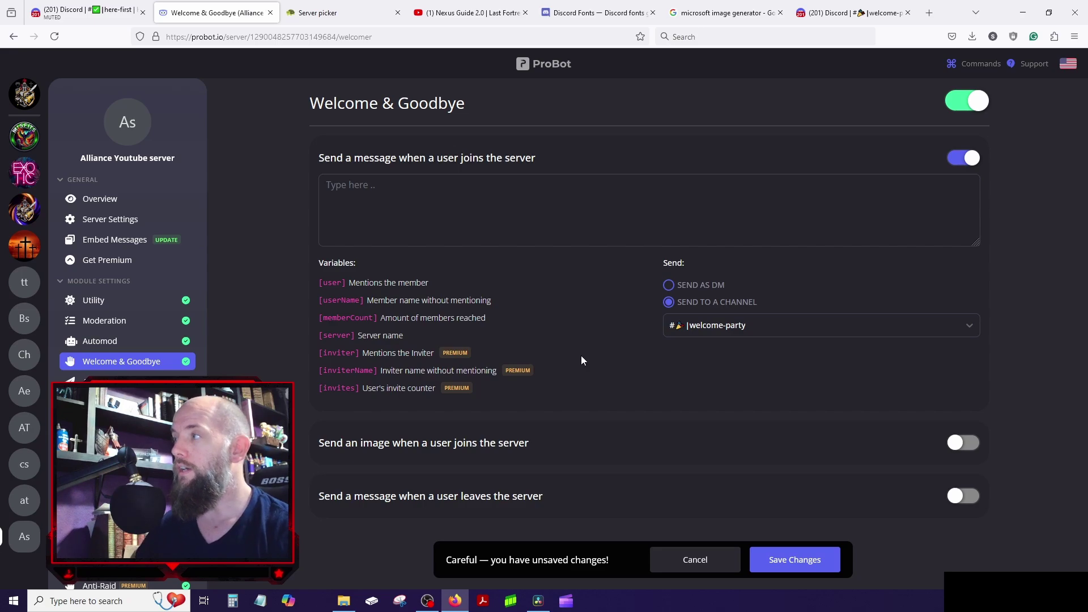
{"action": "left_click_drag", "start_coordinate": [378, 160], "coordinate": [495, 170]}
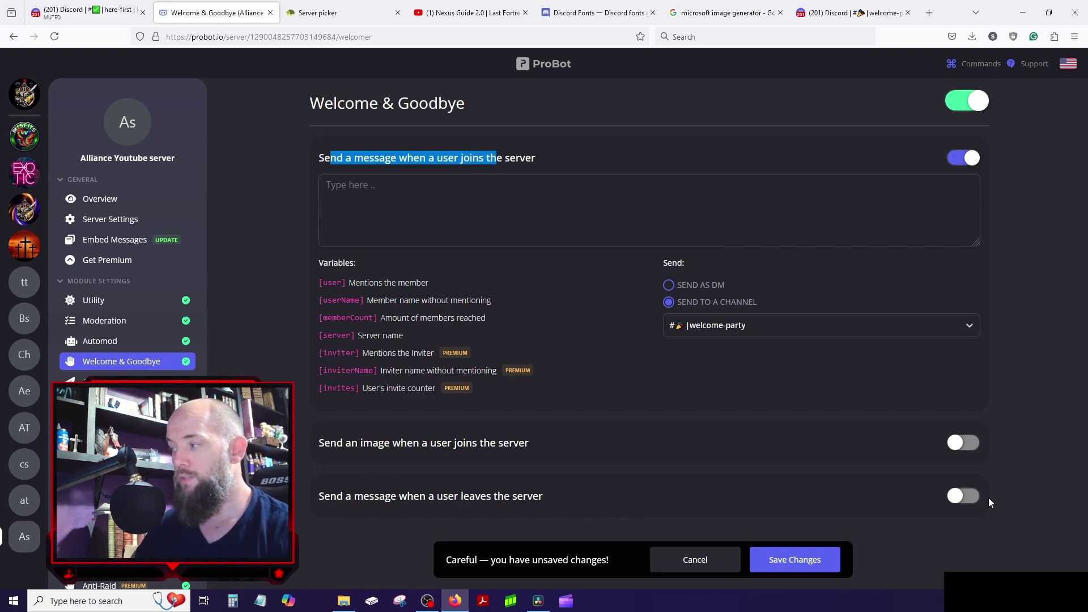
- Enable the message sent when a user leaves the server and choose the left channel for it
{"action": "left_click", "coordinate": [963, 496]}
{"action": "scroll", "coordinate": [833, 494], "scroll_direction": "down", "scroll_amount": 3}
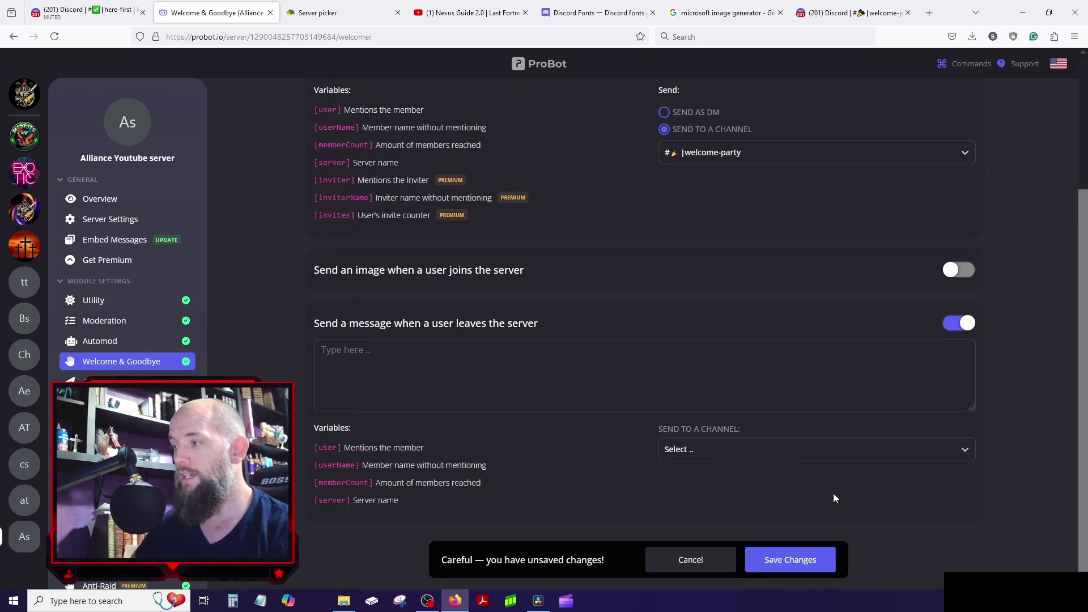
{"action": "left_click", "coordinate": [766, 450]}
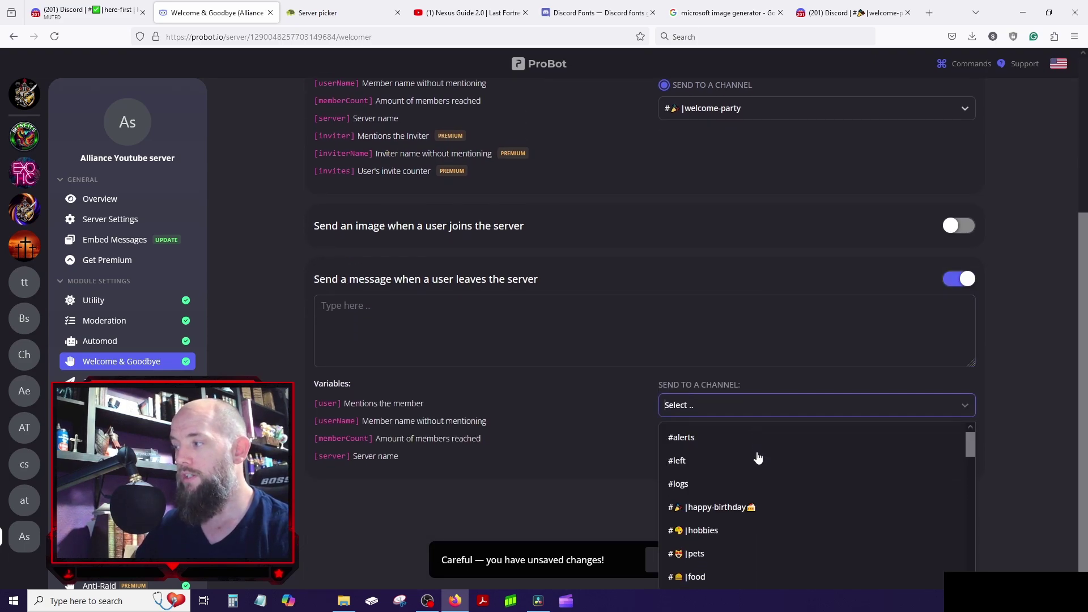
{"action": "left_click", "coordinate": [684, 461]}
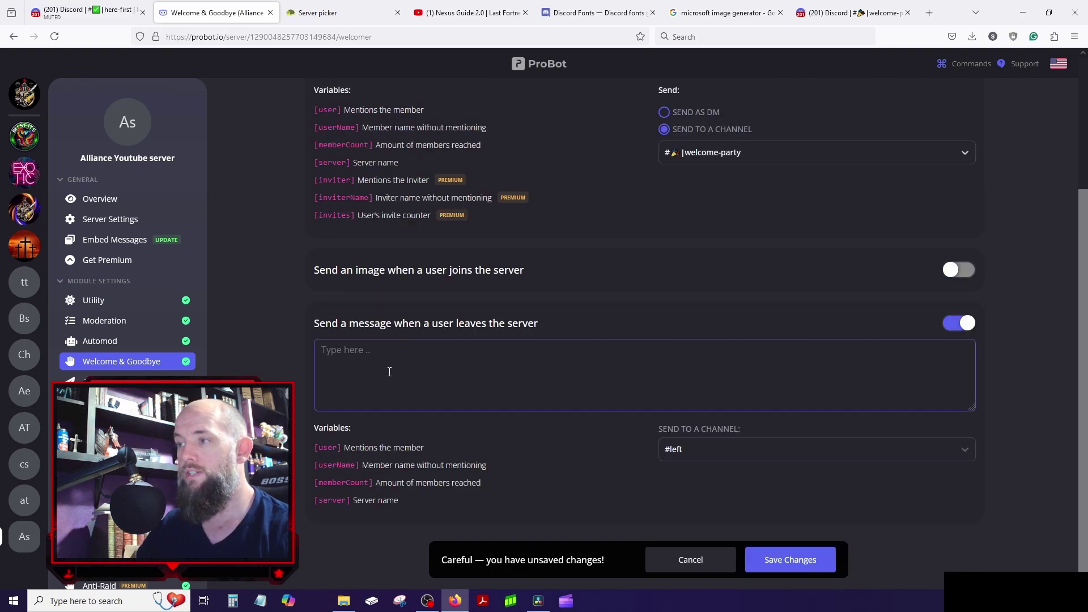
{"action": "left_click", "coordinate": [561, 403]}
- Turn off the join text message and enable sending an image when a user joins the server
{"action": "scroll", "coordinate": [590, 417], "scroll_direction": "up", "scroll_amount": 3}
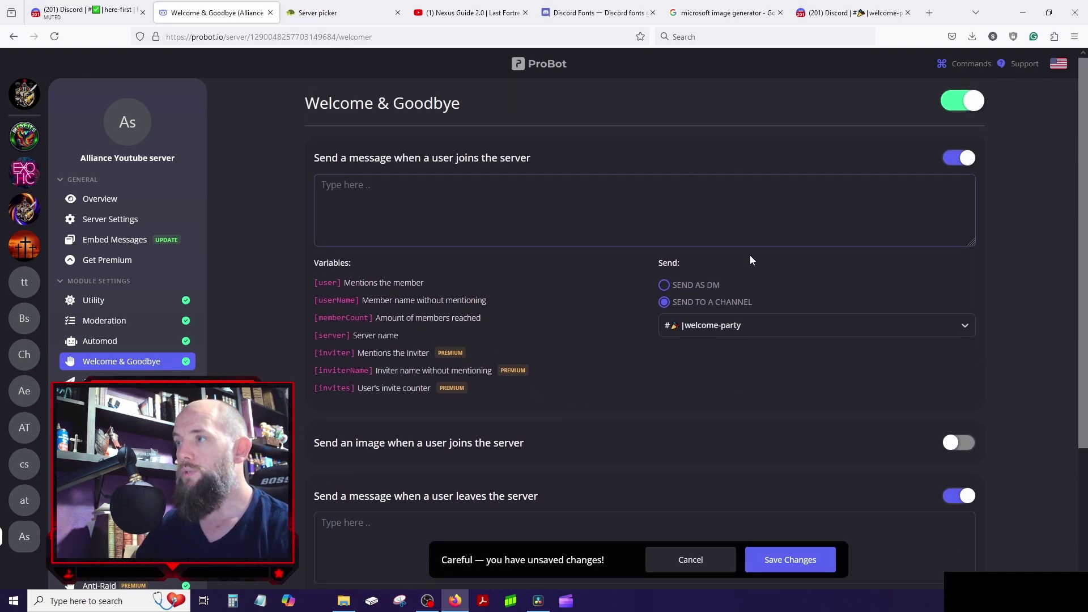
{"action": "left_click", "coordinate": [965, 157]}
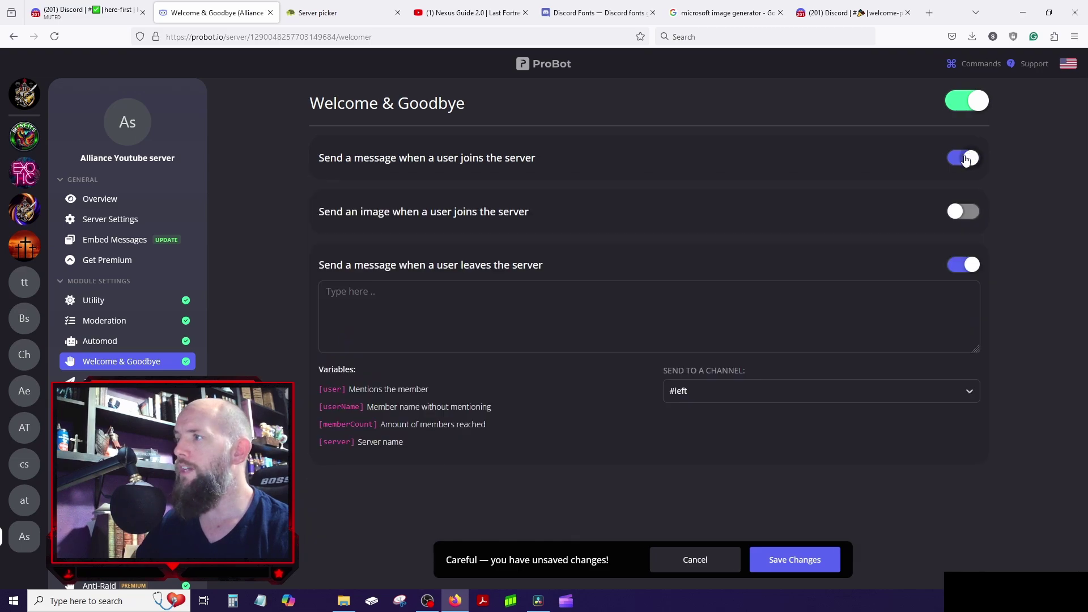
{"action": "left_click", "coordinate": [963, 210]}
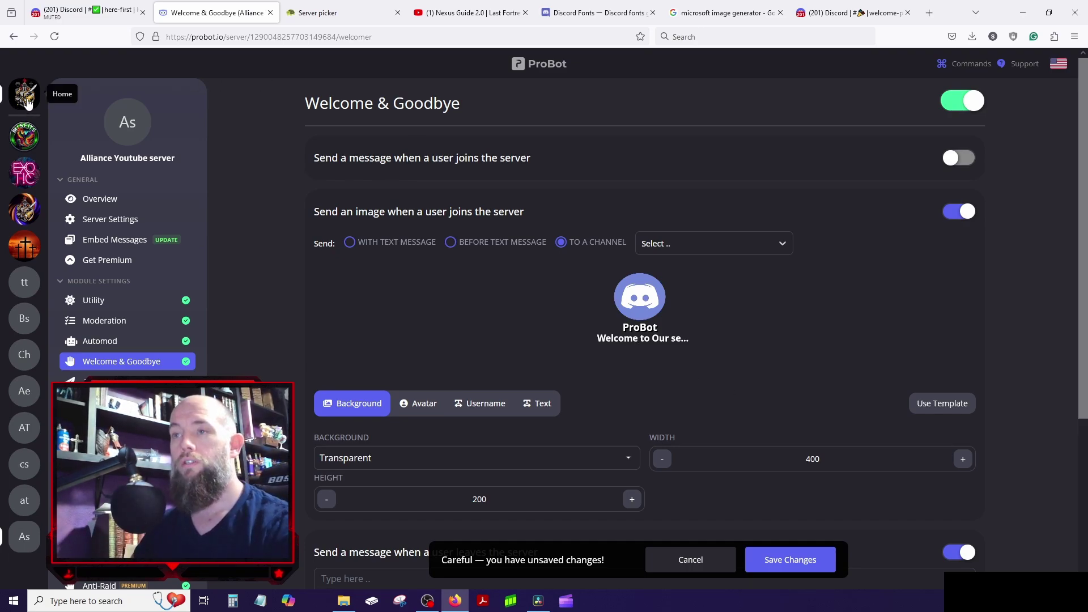
- Switch to Discord, open the discord-101 channel of the Alliance server example and enlarge the night-sky welcome image with the crescent moon
{"action": "key", "text": "ctrl+shift+Tab"}
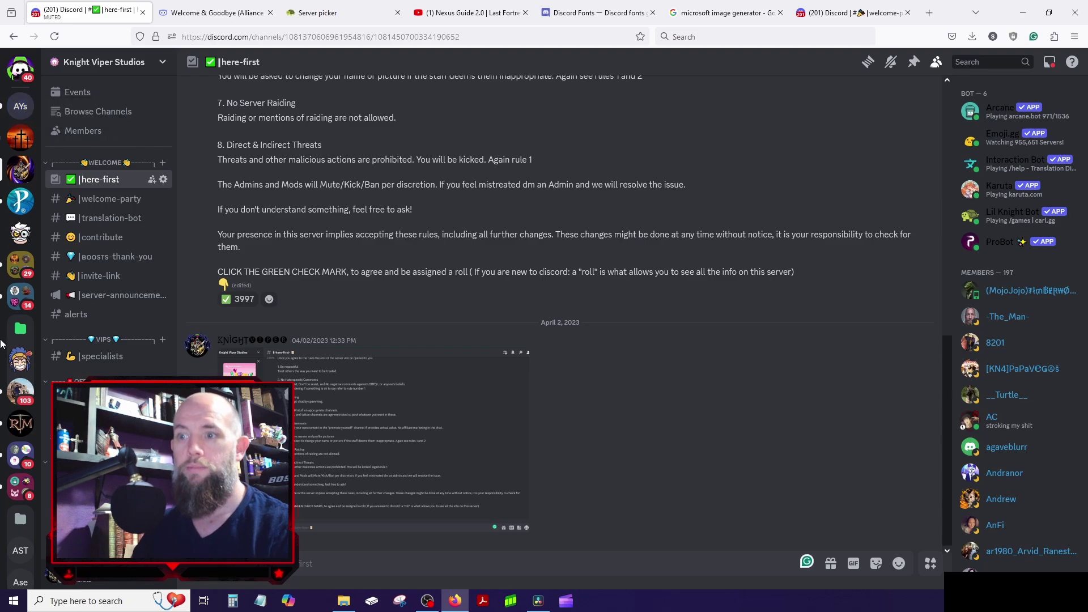
{"action": "scroll", "coordinate": [11, 334], "scroll_direction": "down", "scroll_amount": 5}
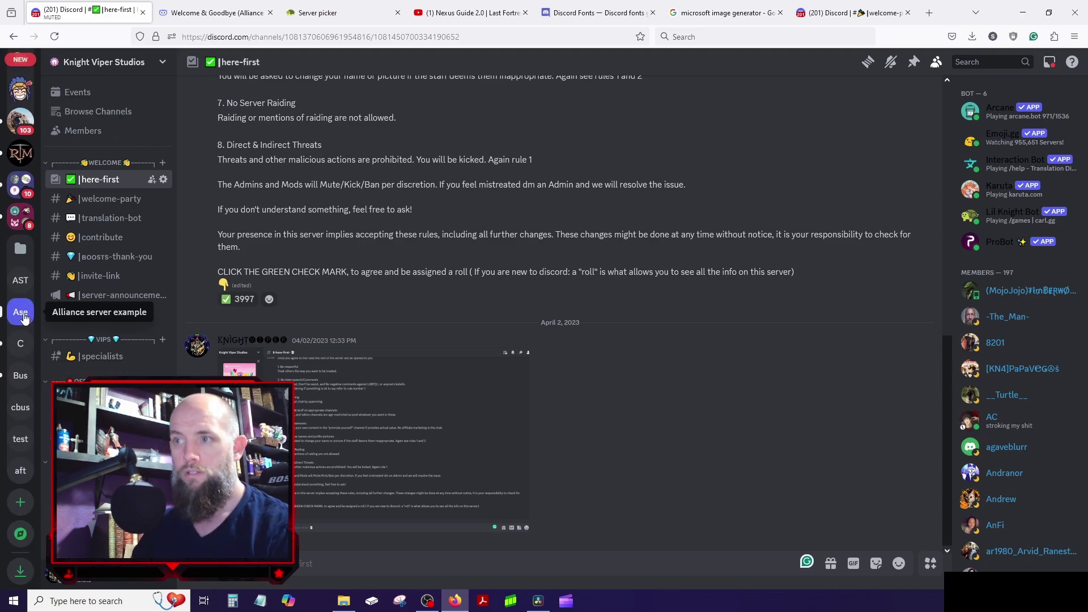
{"action": "left_click", "coordinate": [22, 318]}
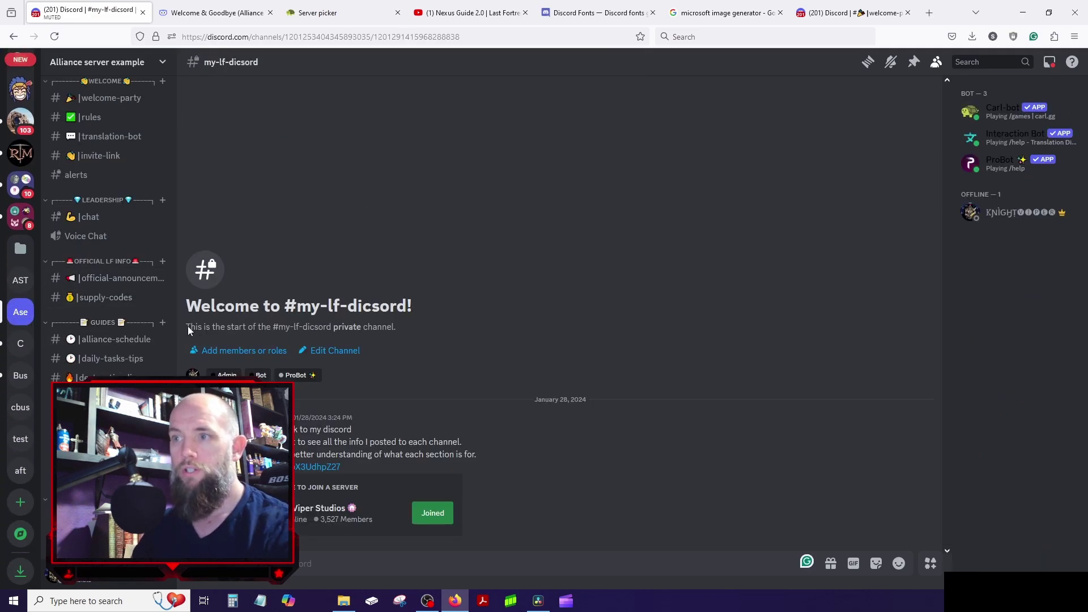
{"action": "scroll", "coordinate": [108, 187], "scroll_direction": "up", "scroll_amount": 3}
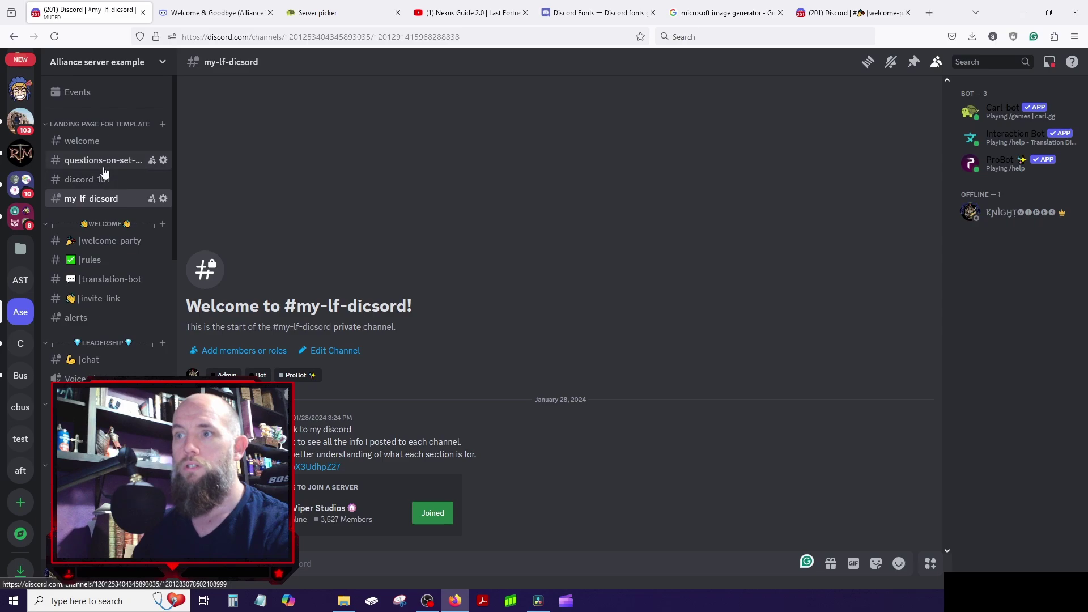
{"action": "left_click", "coordinate": [108, 241]}
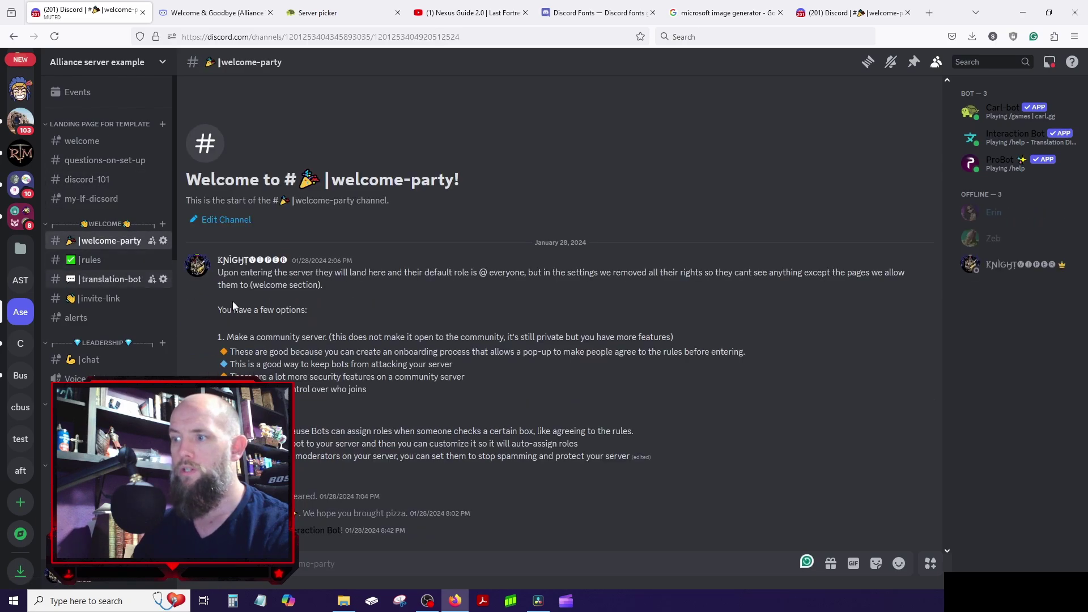
{"action": "left_click", "coordinate": [89, 186]}
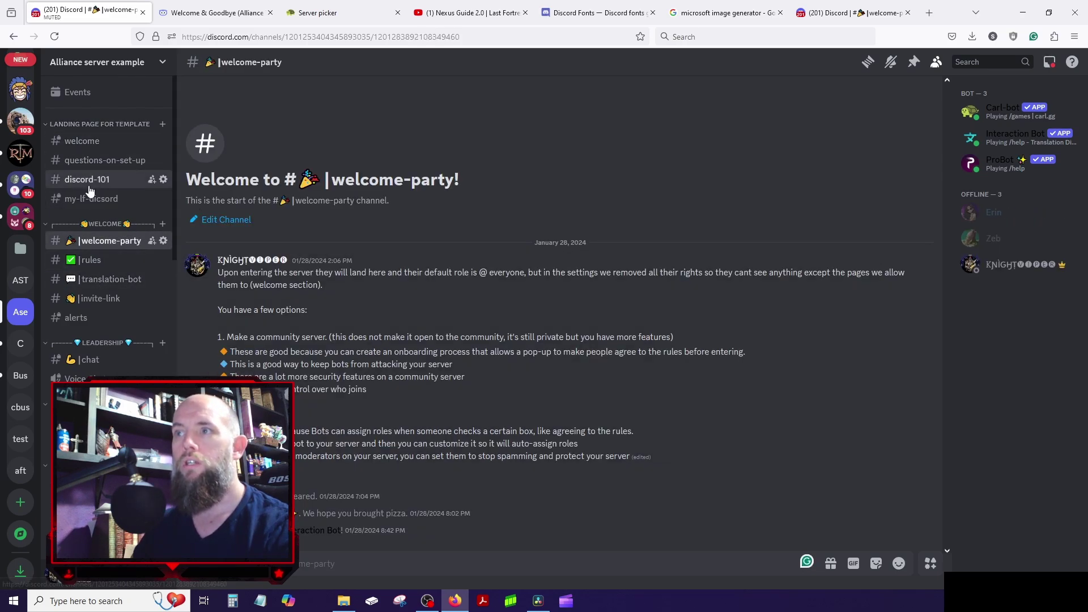
{"action": "scroll", "coordinate": [341, 295], "scroll_direction": "up", "scroll_amount": 5}
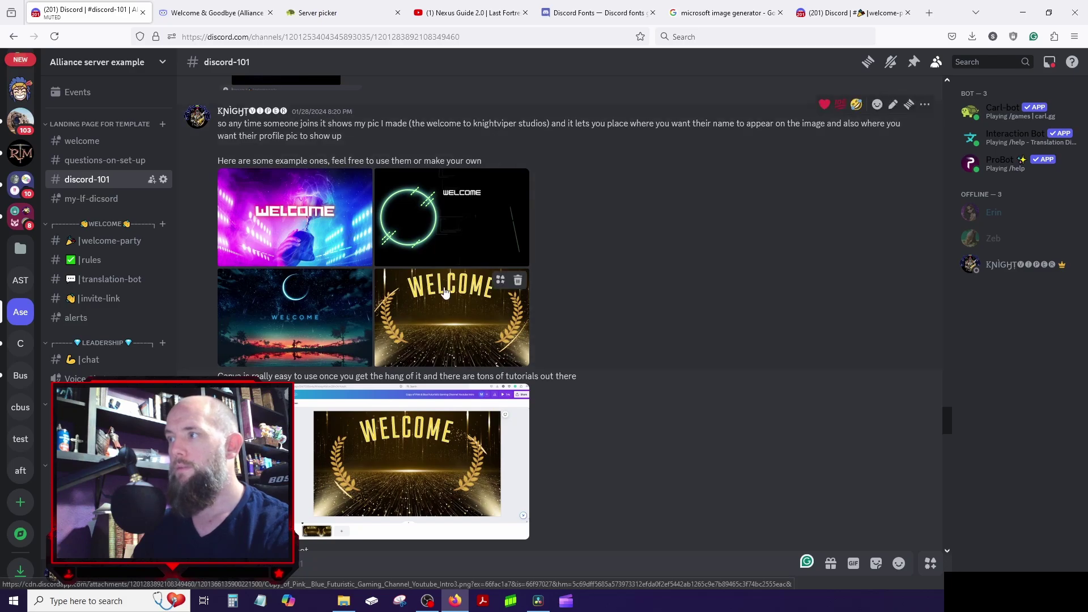
{"action": "left_click", "coordinate": [310, 312]}
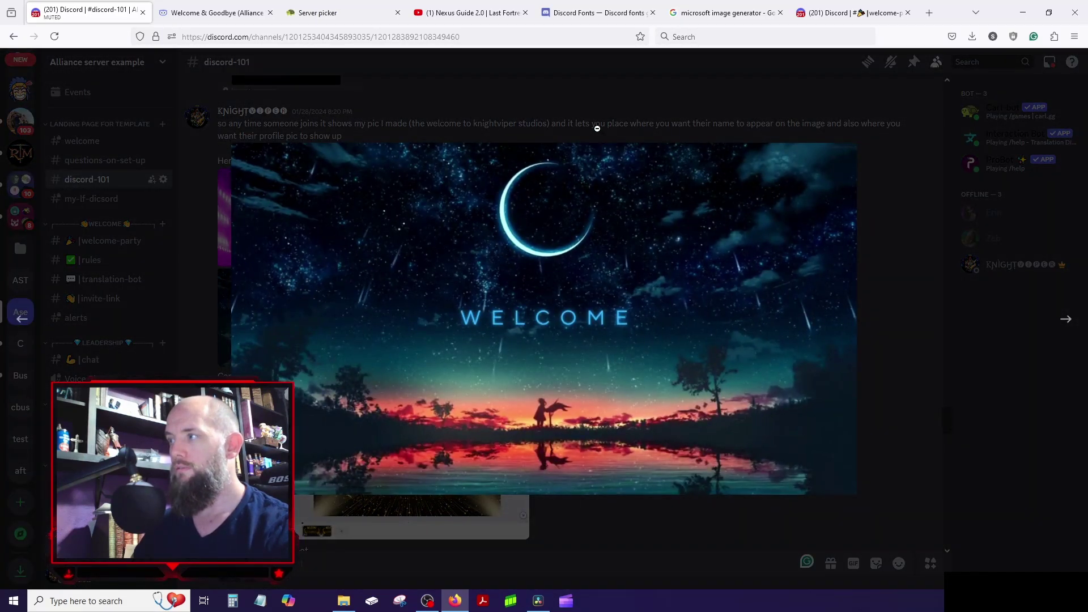
- Open the green neon-ring welcome image from the discord-101 channel in the browser and save it to Downloads as asdfasd
{"action": "left_click", "coordinate": [598, 129]}
{"action": "left_click", "coordinate": [434, 257]}
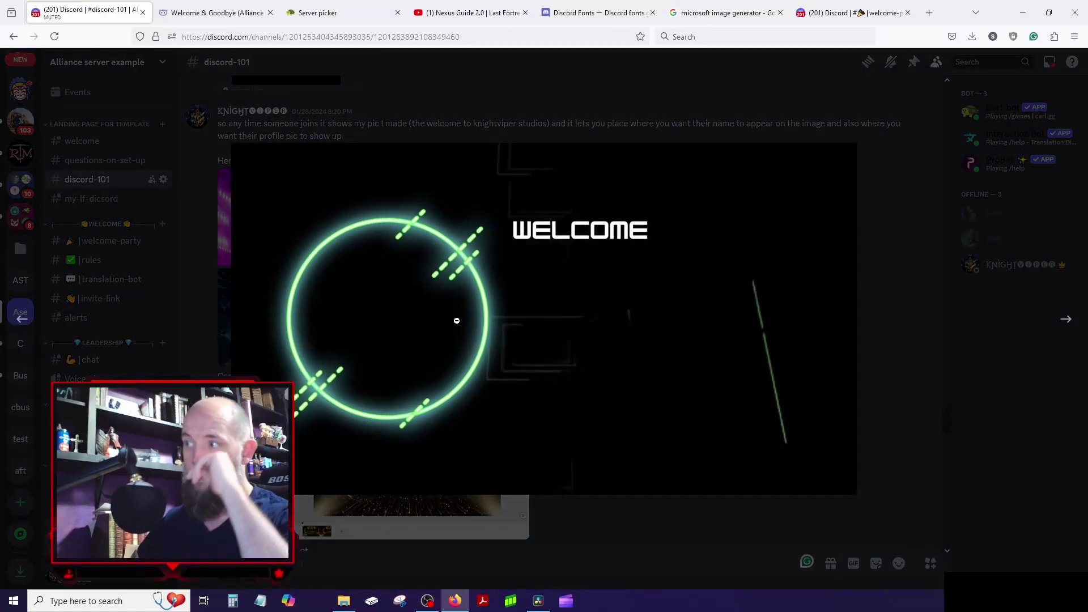
{"action": "left_click", "coordinate": [314, 496]}
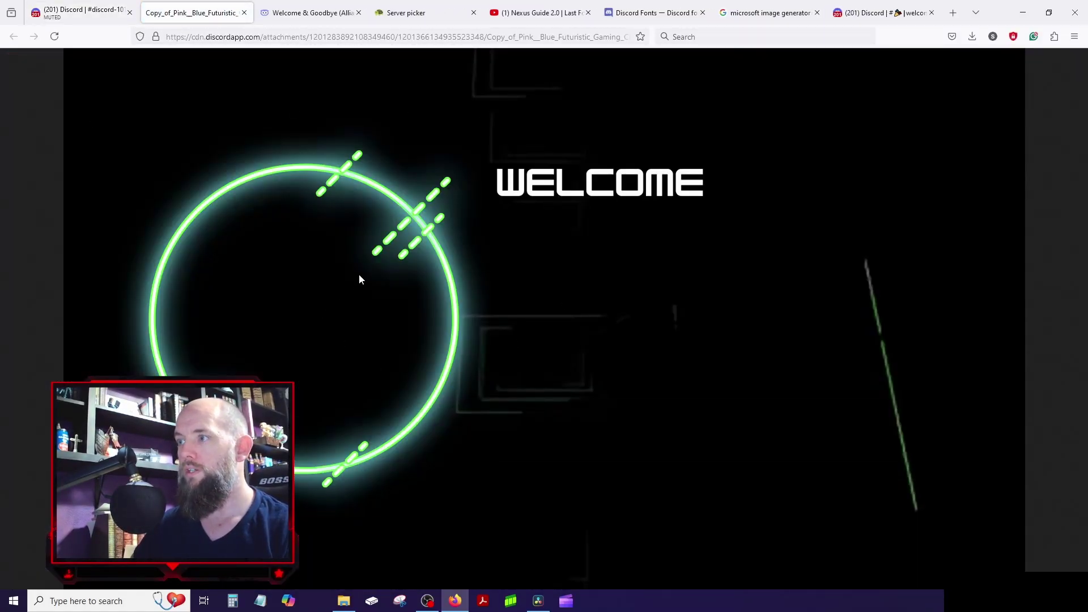
{"action": "right_click", "coordinate": [361, 278]}
{"action": "left_click", "coordinate": [396, 288]}
{"action": "key", "text": "Return"}
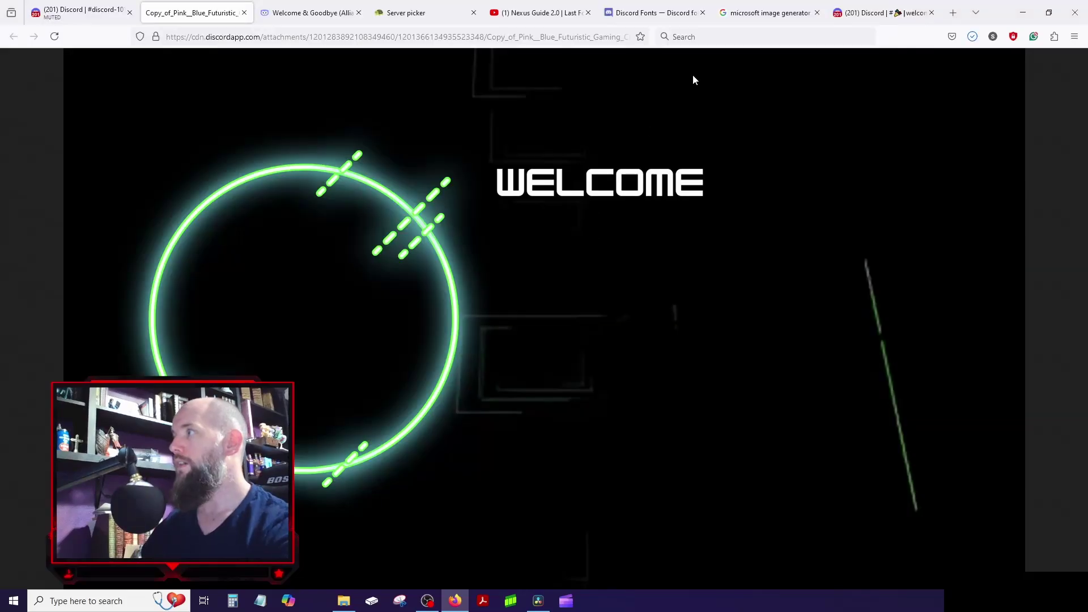
- Switch to ProBot's Welcome & Goodbye settings and choose welcome-party as the channel for the join image
{"action": "left_click", "coordinate": [848, 13]}
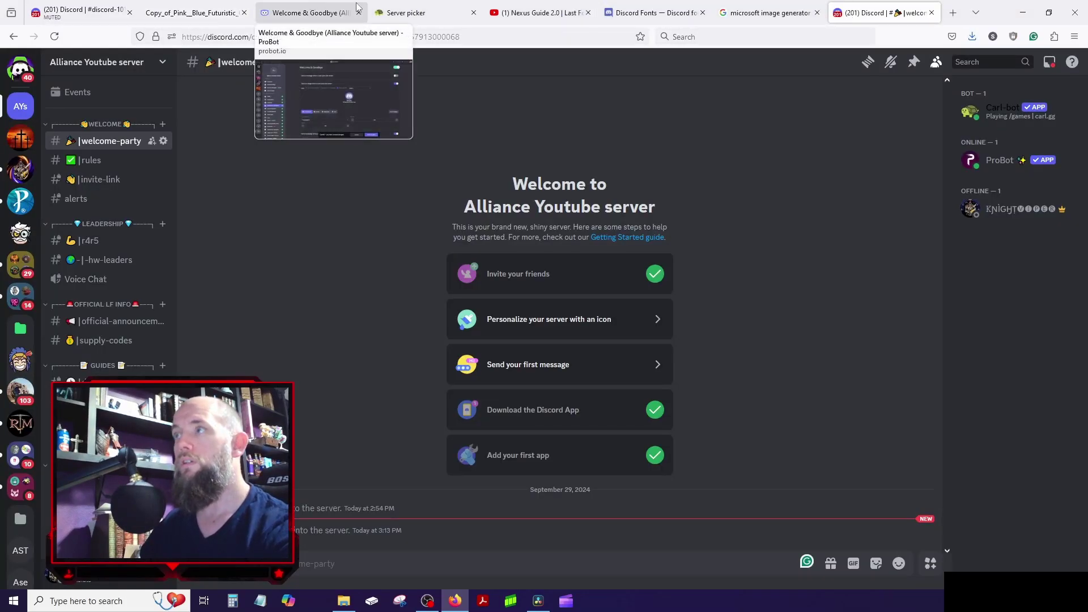
{"action": "left_click", "coordinate": [277, 13]}
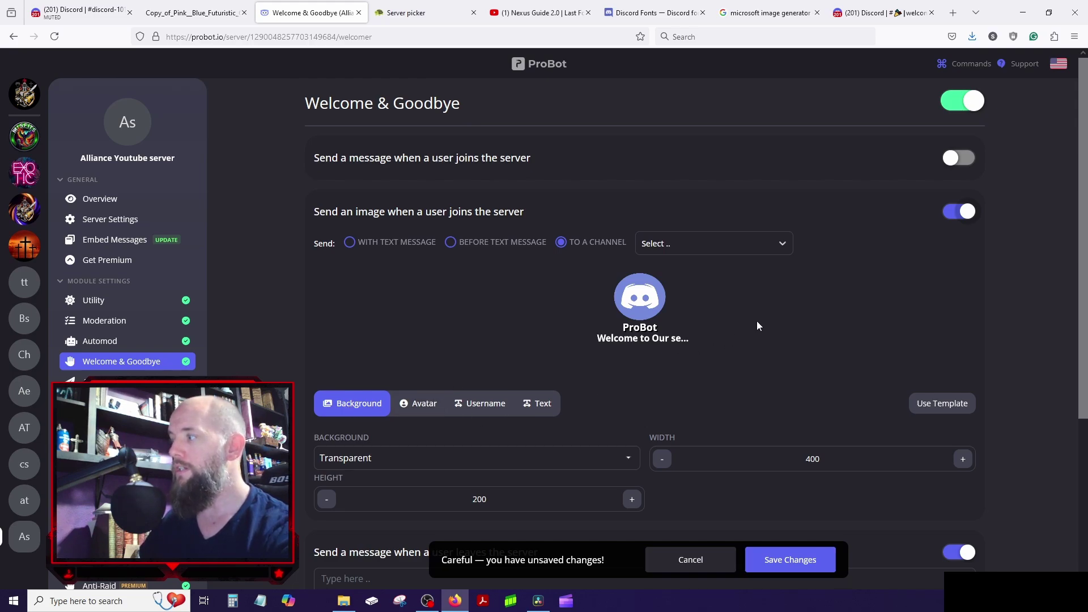
{"action": "left_click", "coordinate": [681, 248]}
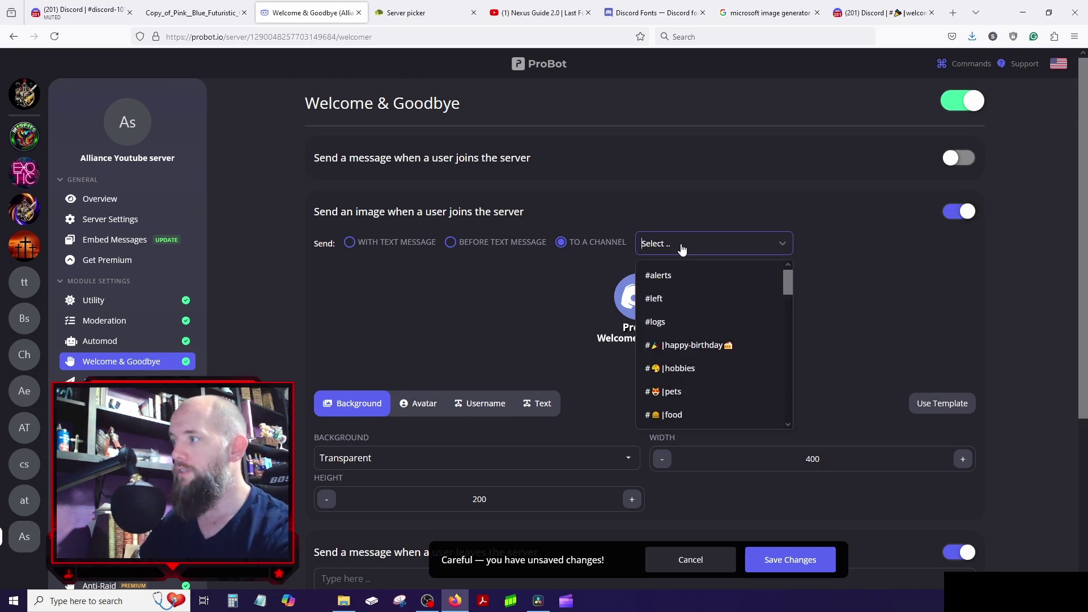
{"action": "scroll", "coordinate": [700, 337], "scroll_direction": "down", "scroll_amount": 5}
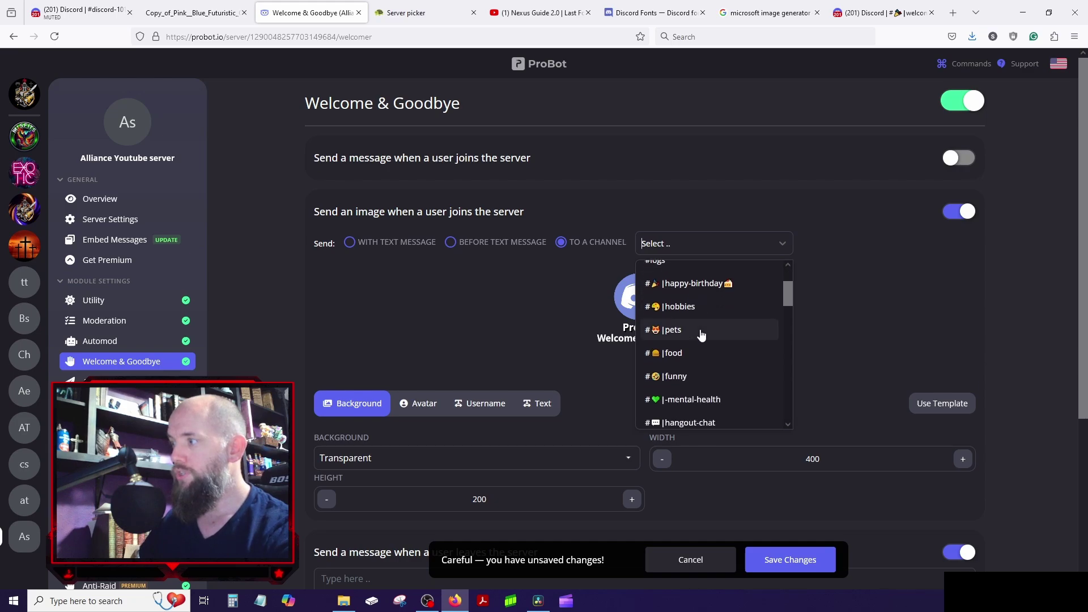
{"action": "scroll", "coordinate": [696, 344], "scroll_direction": "down", "scroll_amount": 5}
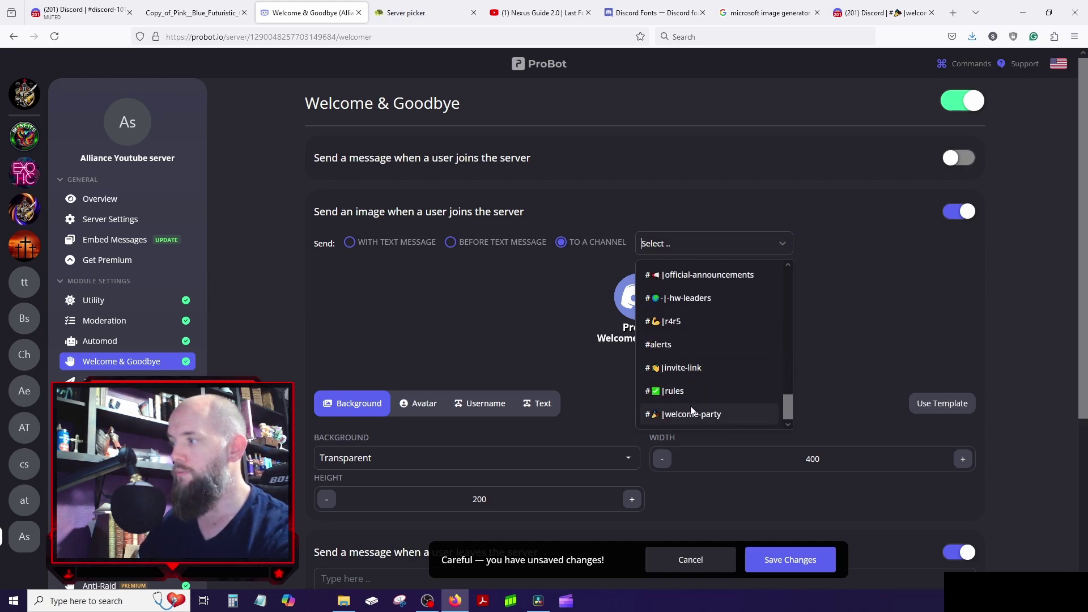
{"action": "left_click", "coordinate": [689, 412]}
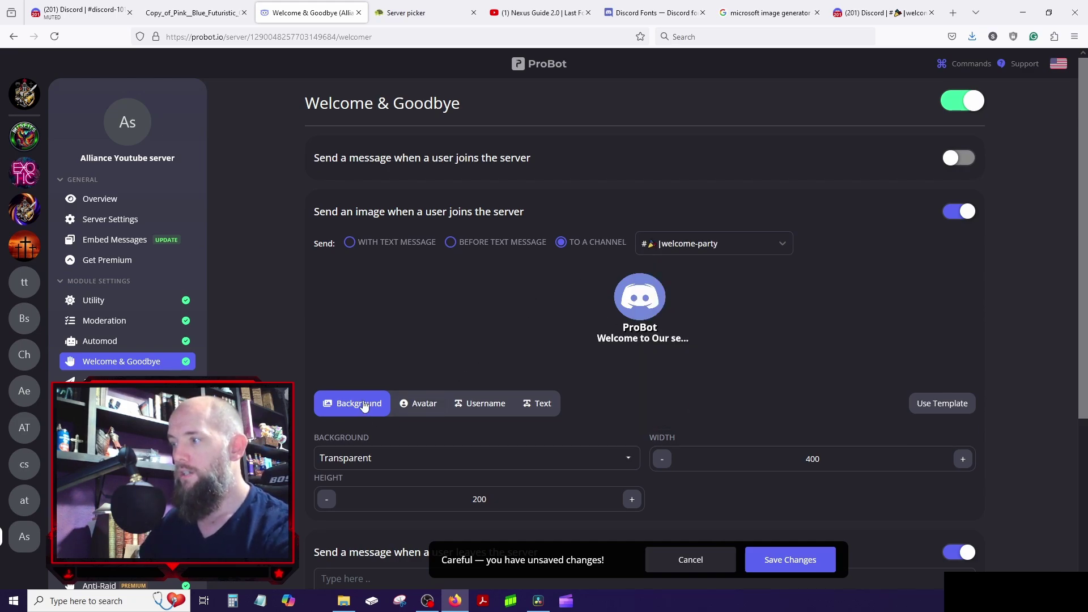
- Look through the ready-made welcome image templates and close them without choosing one
{"action": "scroll", "coordinate": [352, 412], "scroll_direction": "down", "scroll_amount": 2}
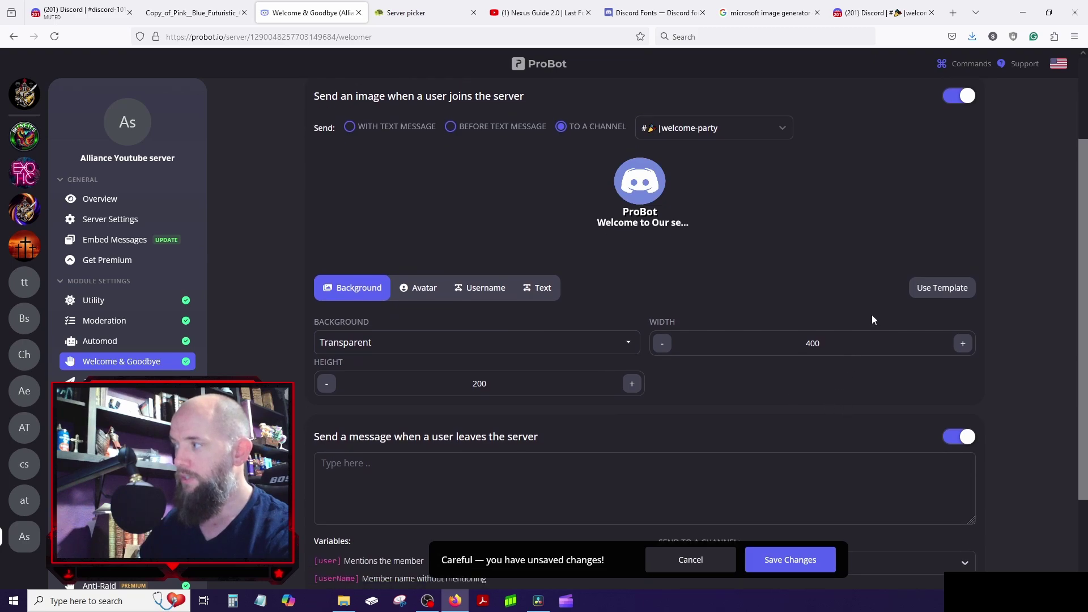
{"action": "left_click", "coordinate": [952, 284]}
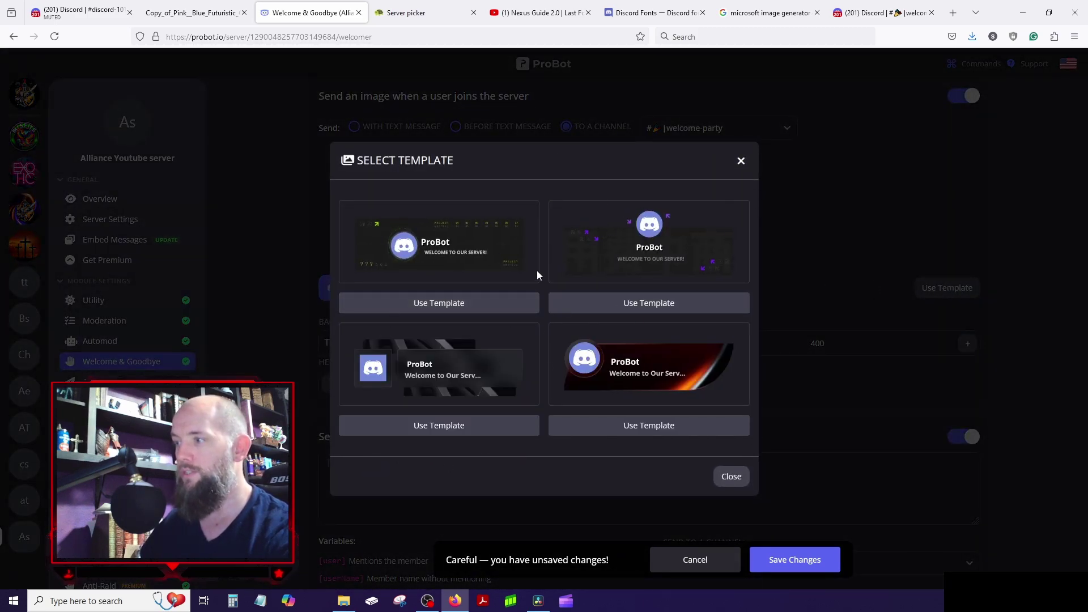
{"action": "left_click", "coordinate": [740, 161]}
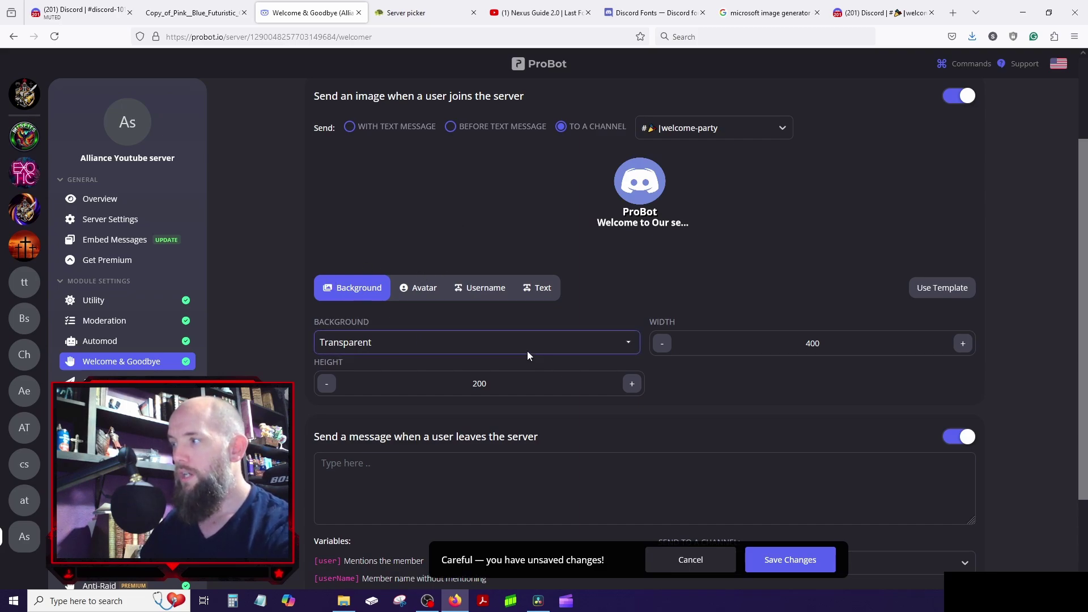
- Set the welcome image background to Image and upload asdfasd from the Downloads folder
{"action": "left_click", "coordinate": [390, 343]}
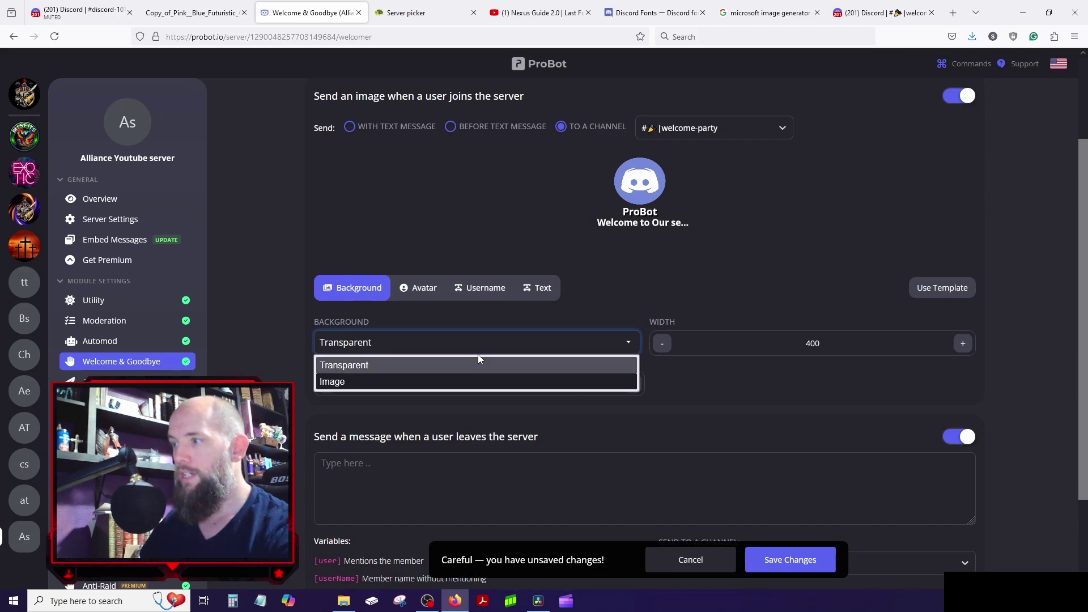
{"action": "left_click", "coordinate": [363, 384]}
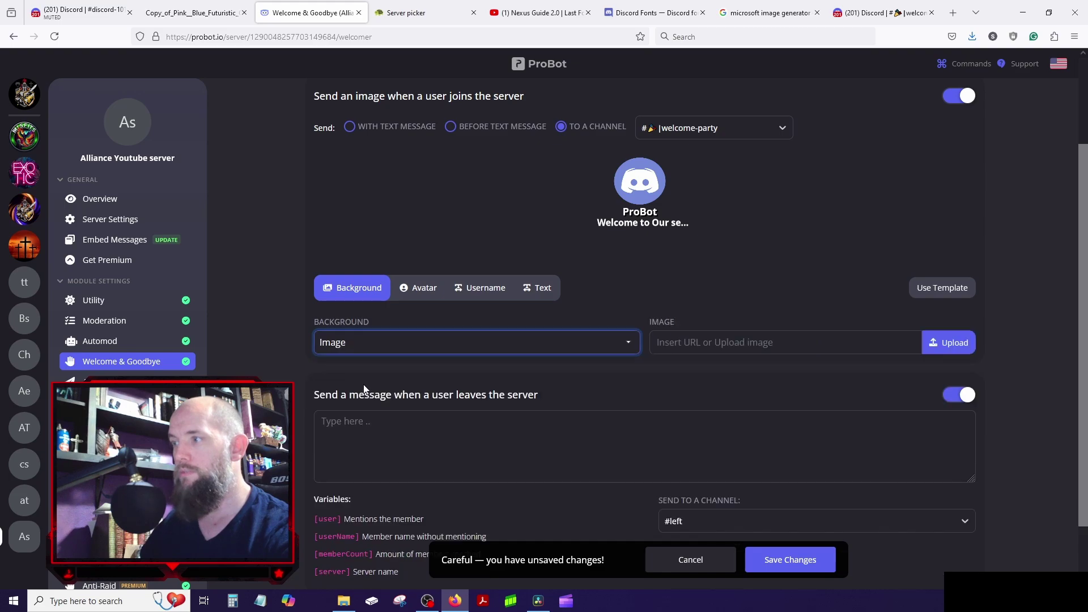
{"action": "left_click", "coordinate": [943, 347]}
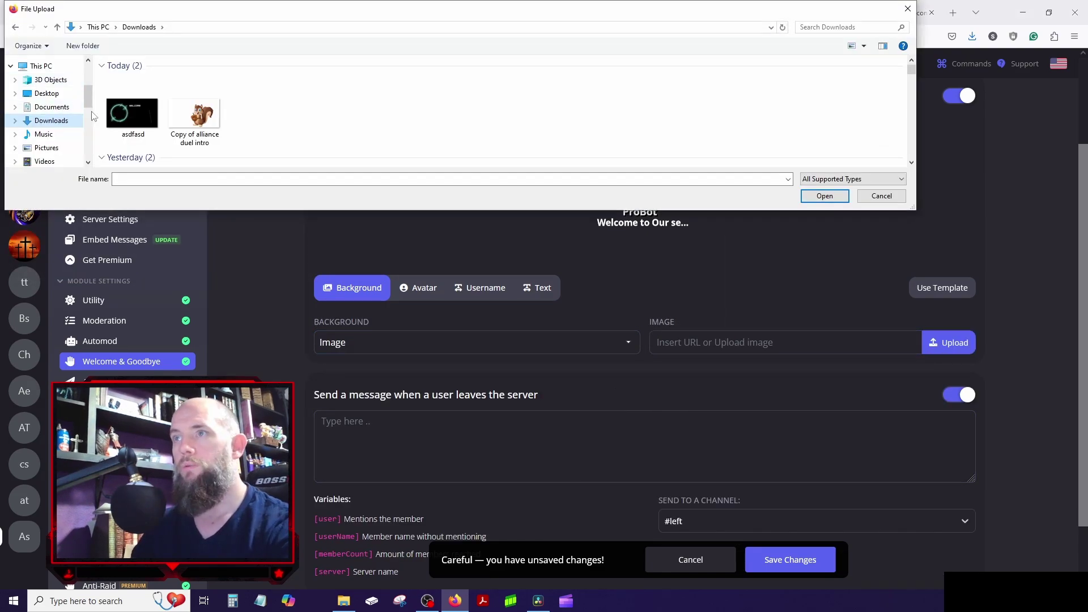
{"action": "left_click", "coordinate": [132, 116]}
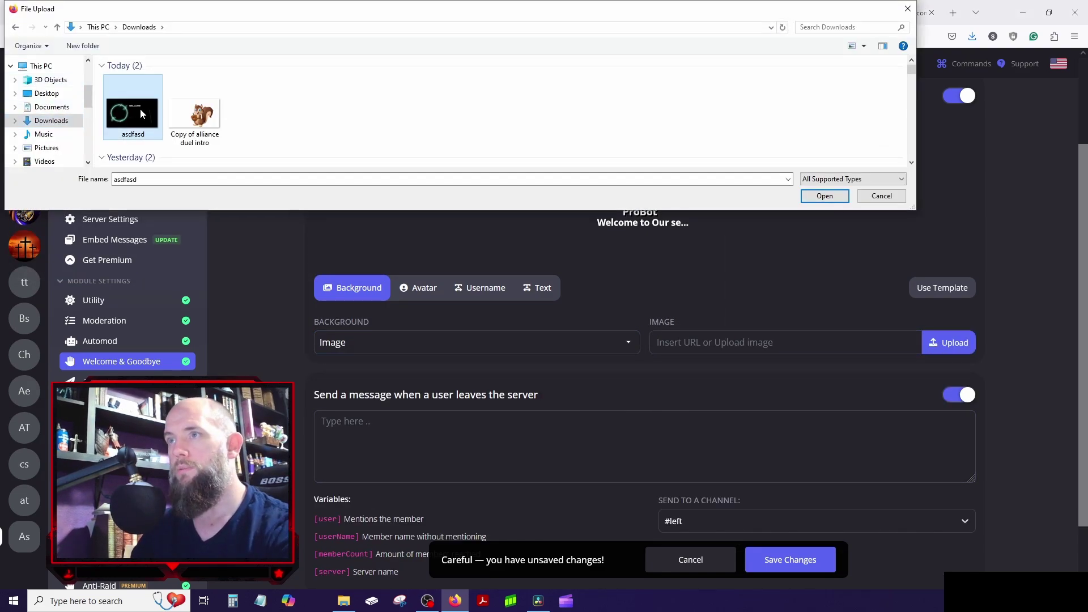
{"action": "left_click", "coordinate": [829, 196]}
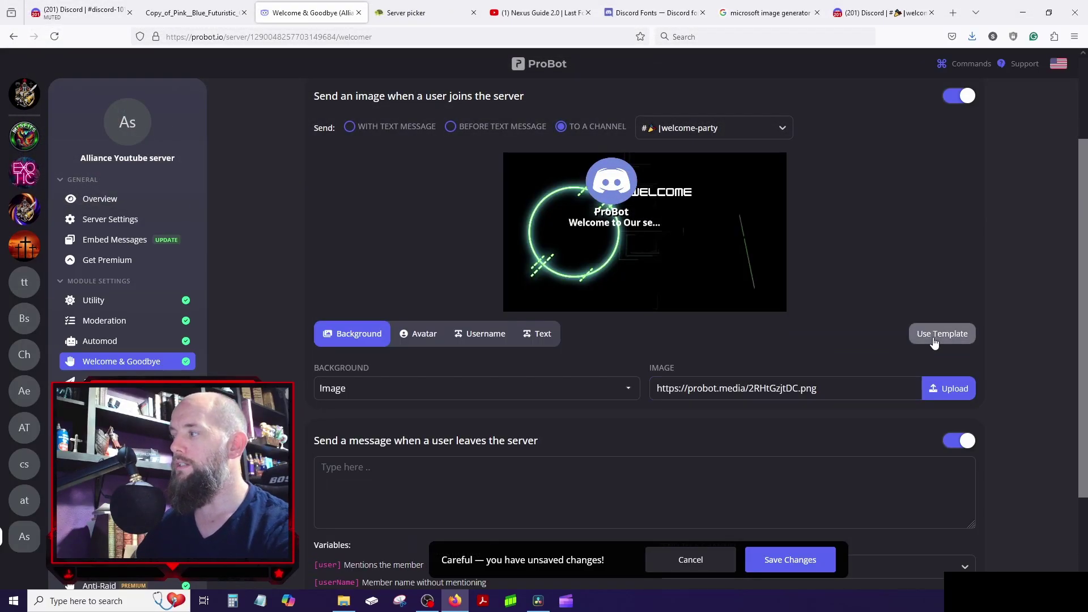
- Move the username and text clear of the green ring, then enlarge and centre the avatar inside the ring
{"action": "left_click_drag", "start_coordinate": [630, 214], "coordinate": [739, 225]}
{"action": "left_click_drag", "start_coordinate": [617, 185], "coordinate": [569, 245]}
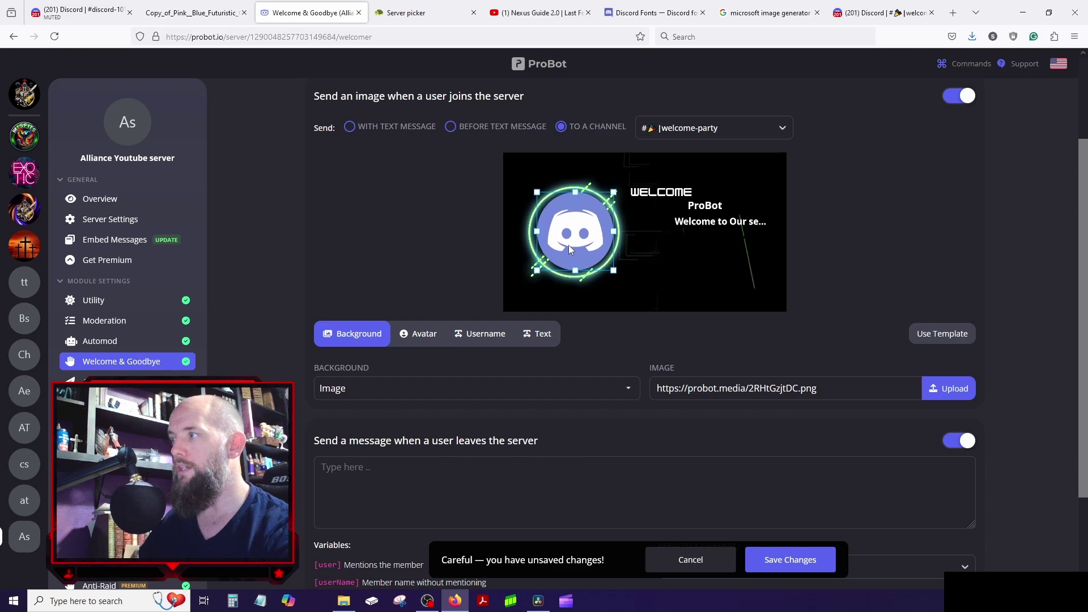
{"action": "left_click_drag", "start_coordinate": [572, 218], "coordinate": [574, 219]}
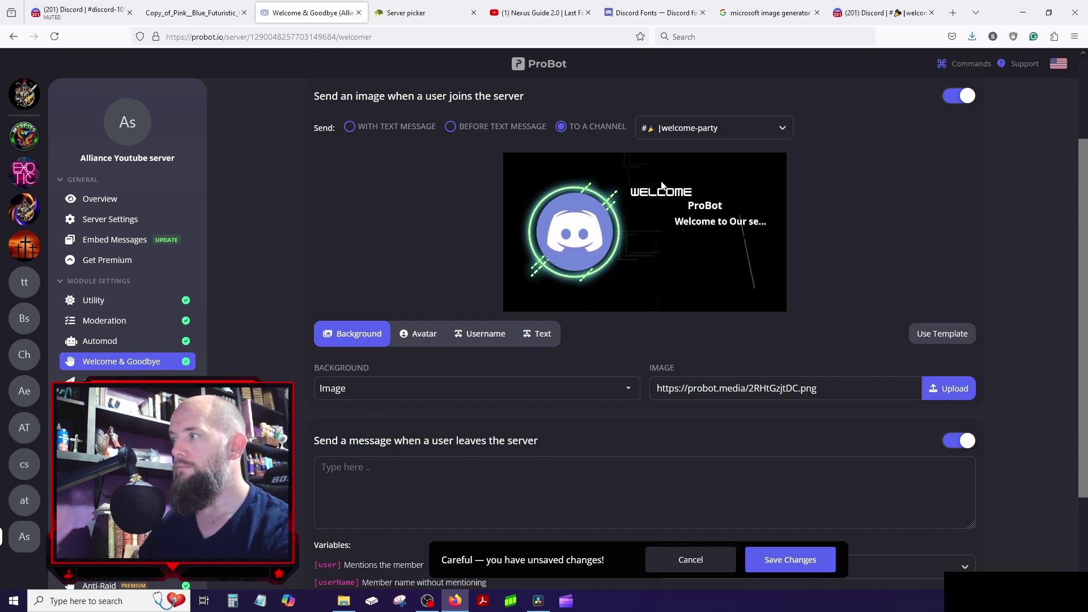
- Enlarge the username beneath the WELCOME heading and place the welcome text line below the username
{"action": "left_click_drag", "start_coordinate": [696, 210], "coordinate": [764, 190]}
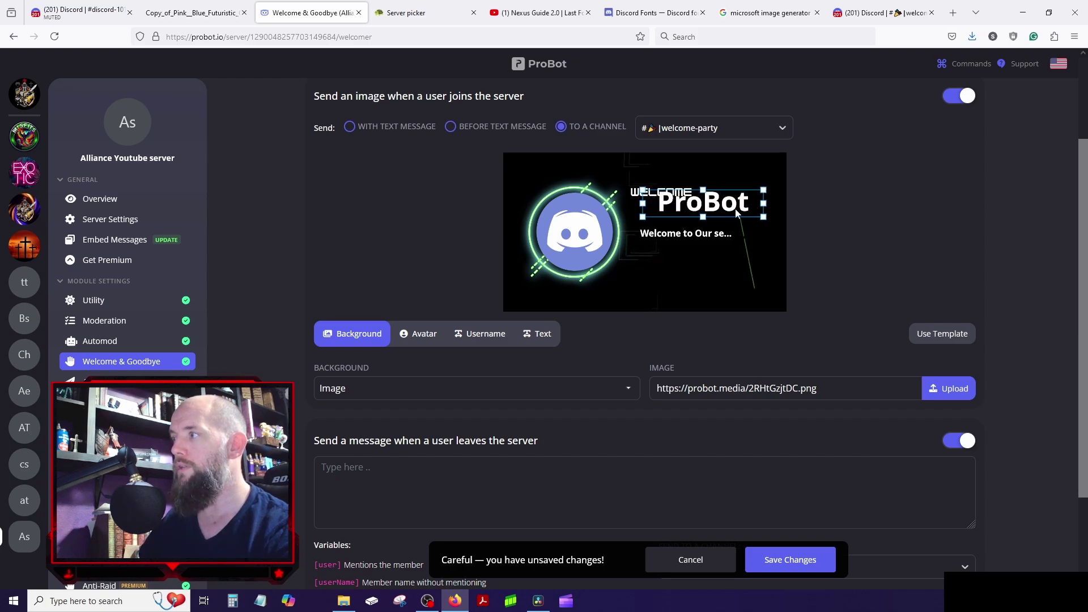
{"action": "left_click_drag", "start_coordinate": [701, 242], "coordinate": [700, 285]}
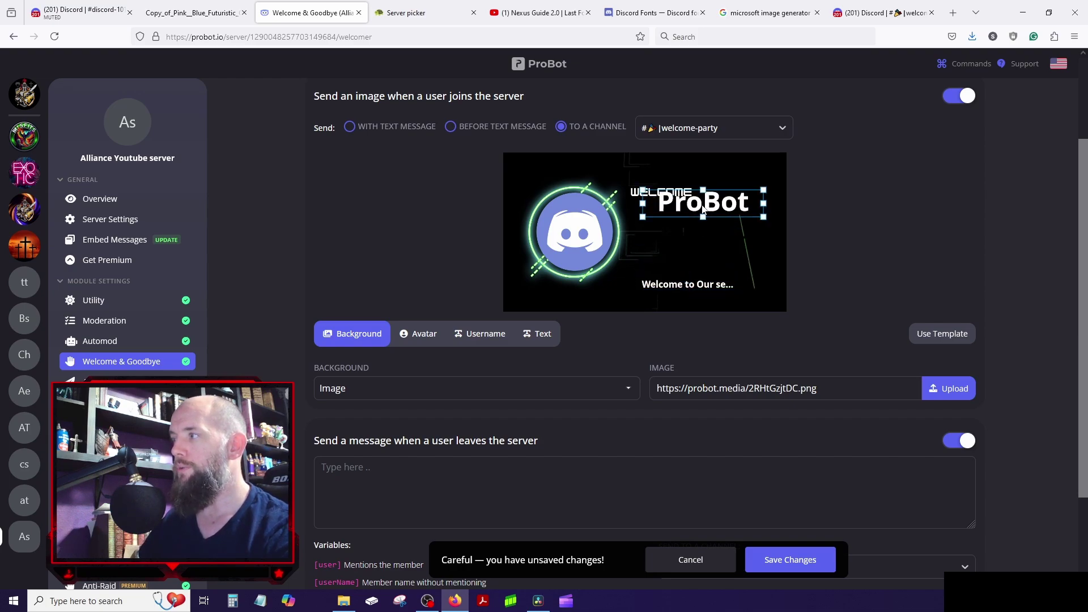
{"action": "left_click_drag", "start_coordinate": [701, 208], "coordinate": [701, 228]}
{"action": "left_click_drag", "start_coordinate": [678, 287], "coordinate": [680, 262]}
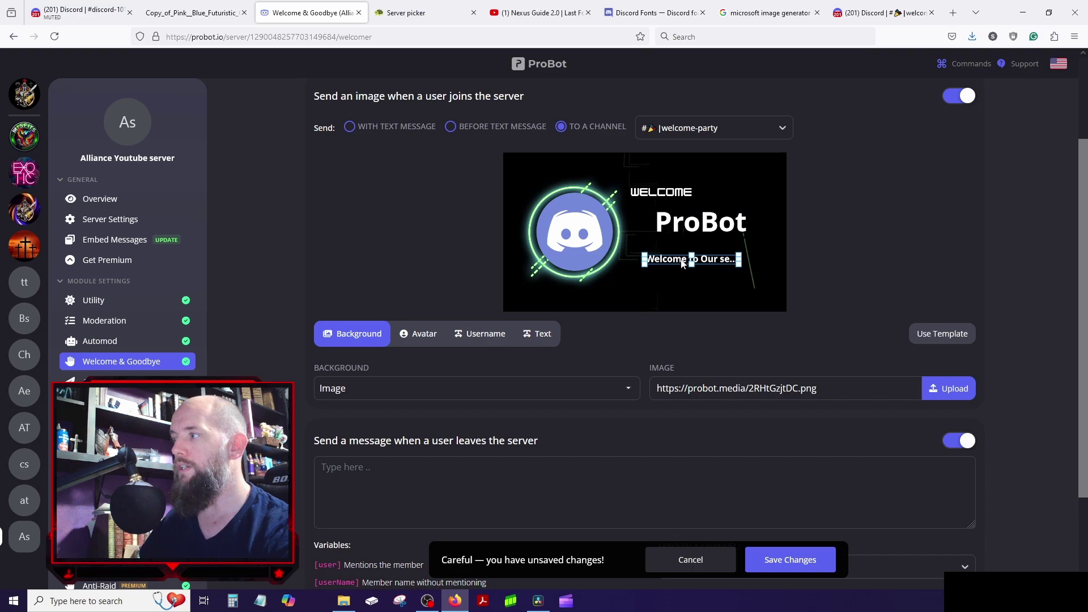
- Replace the welcome image's text line with "Welcome!"
{"action": "scroll", "coordinate": [690, 311], "scroll_direction": "up", "scroll_amount": 2}
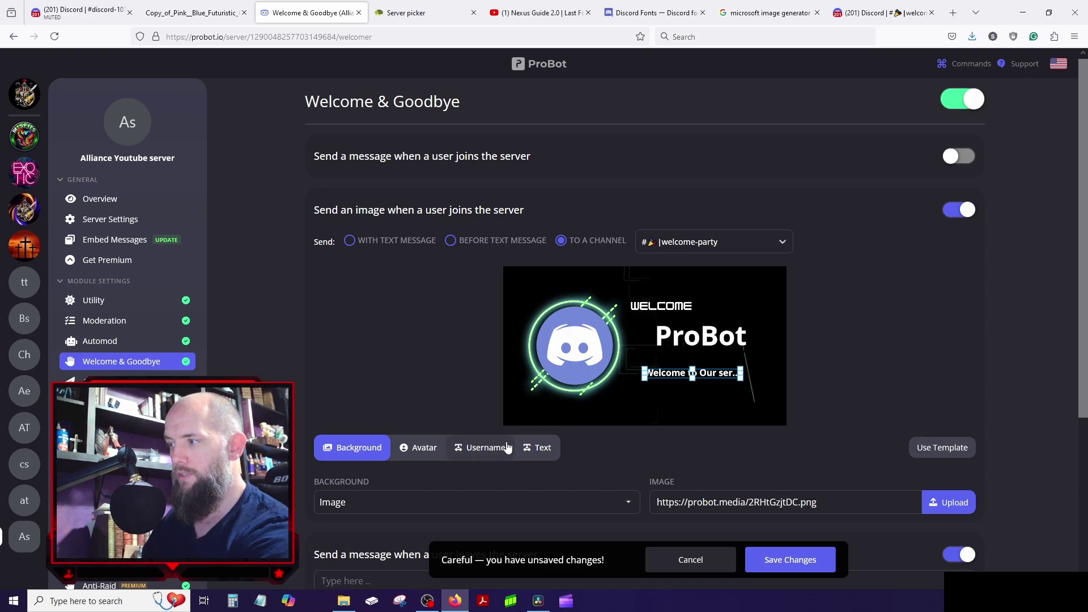
{"action": "left_click", "coordinate": [533, 451]}
{"action": "left_click", "coordinate": [434, 499]}
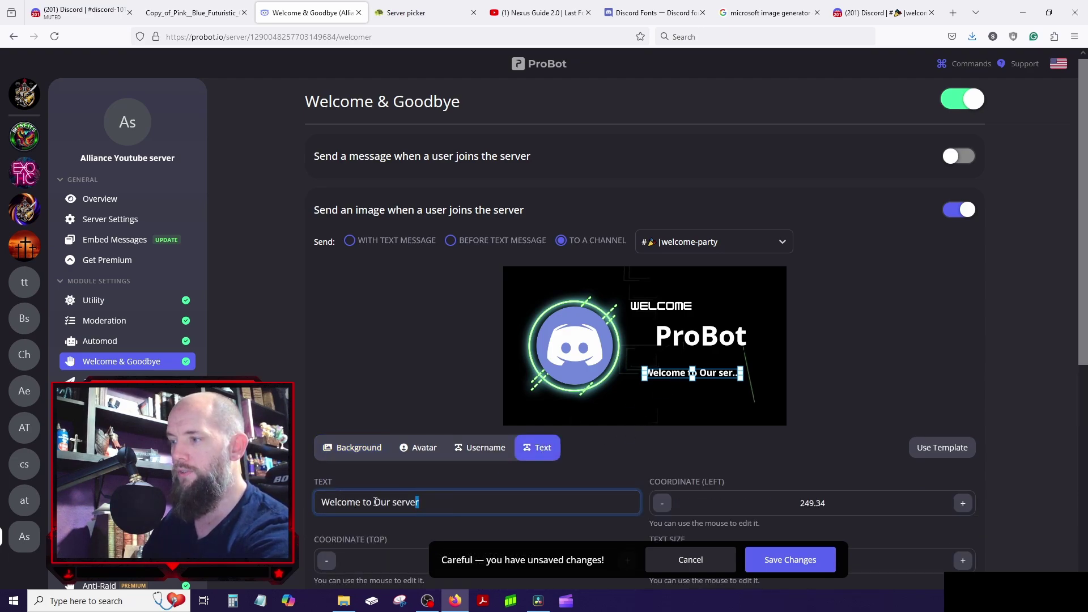
{"action": "key", "text": "ctrl+a"}
{"action": "type", "text": "QWe"}
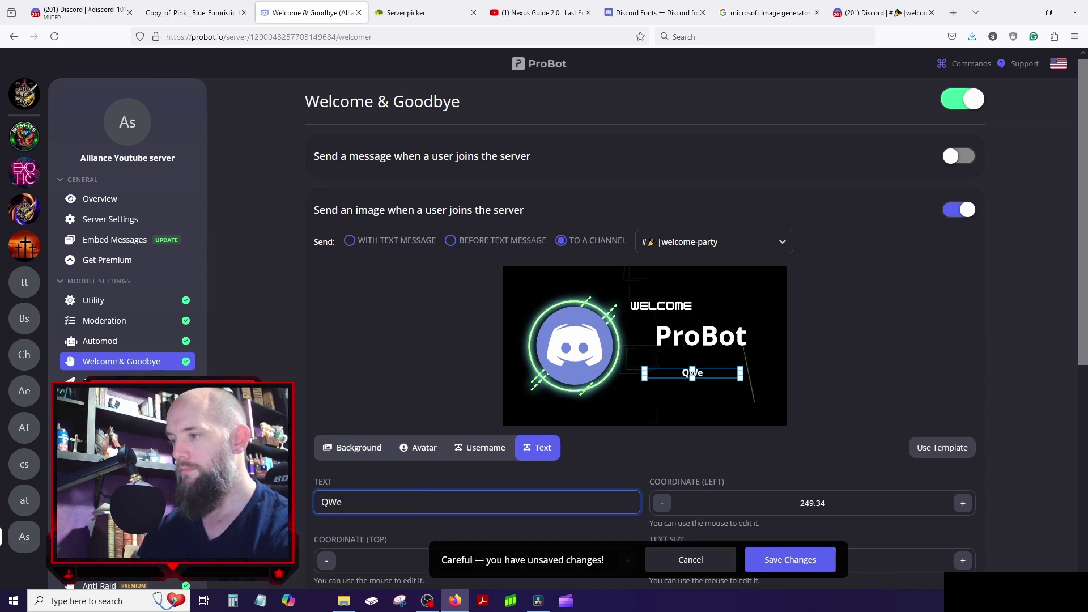
{"action": "key", "text": "BackSpace"}
{"action": "key", "text": "BackSpace"}
{"action": "key", "text": "BackSpace"}
{"action": "type", "text": "Wel"}
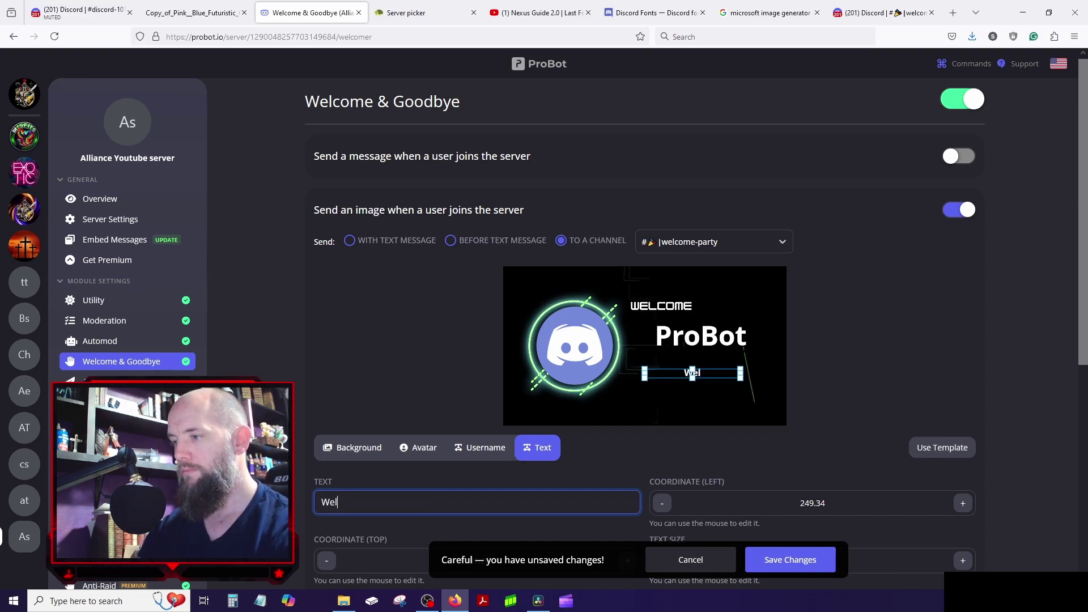
{"action": "type", "text": "come!"}
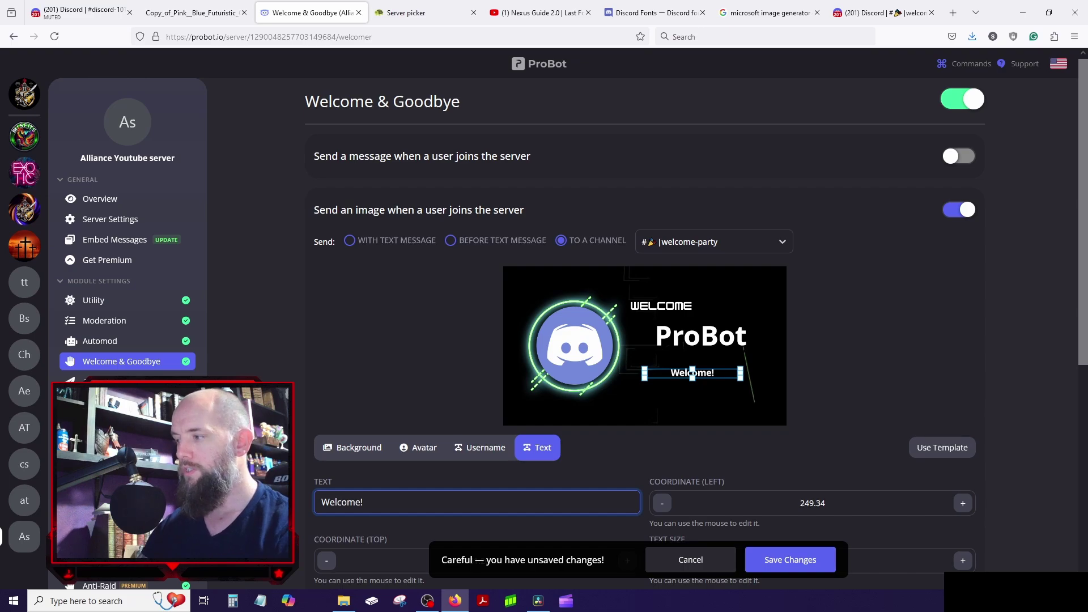
- Add a party popper emoji after "Welcome!" and save the Welcome & Goodbye changes
{"action": "key", "text": "super+period"}
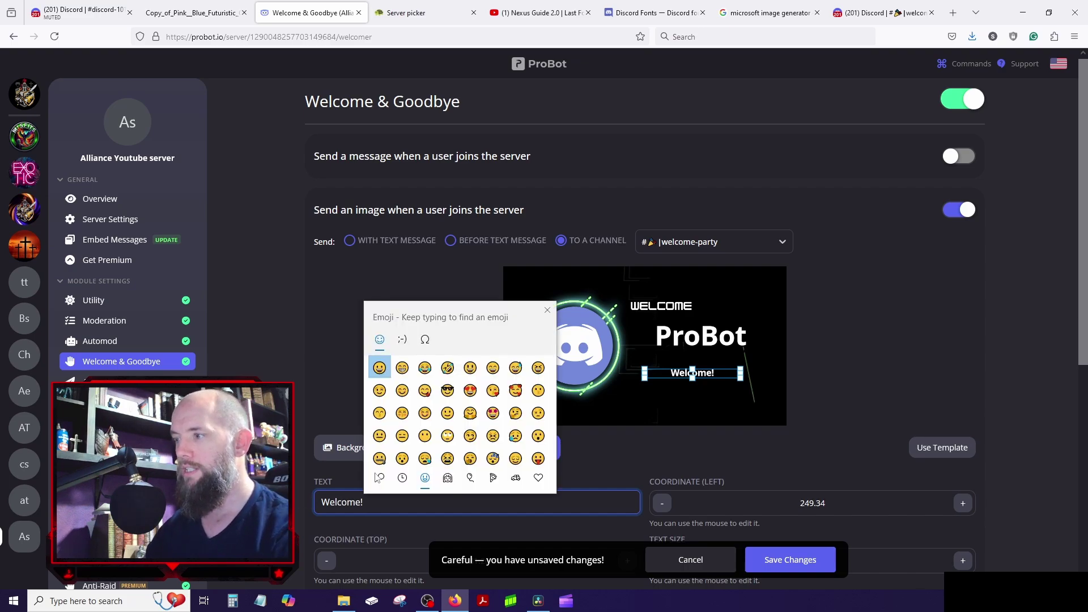
{"action": "type", "text": "par"}
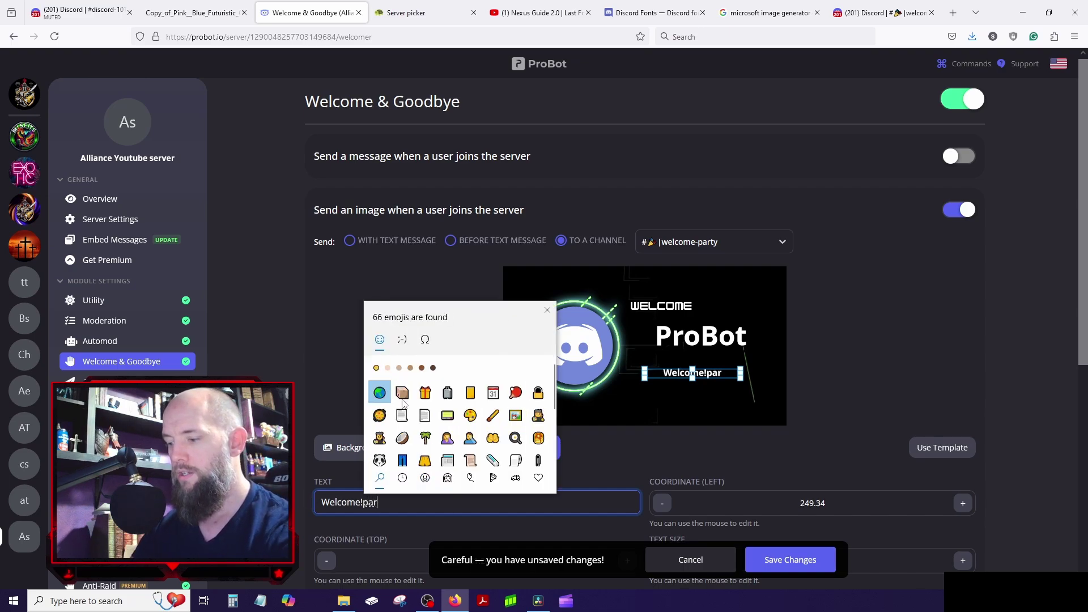
{"action": "type", "text": "ty"}
{"action": "left_click", "coordinate": [403, 392]}
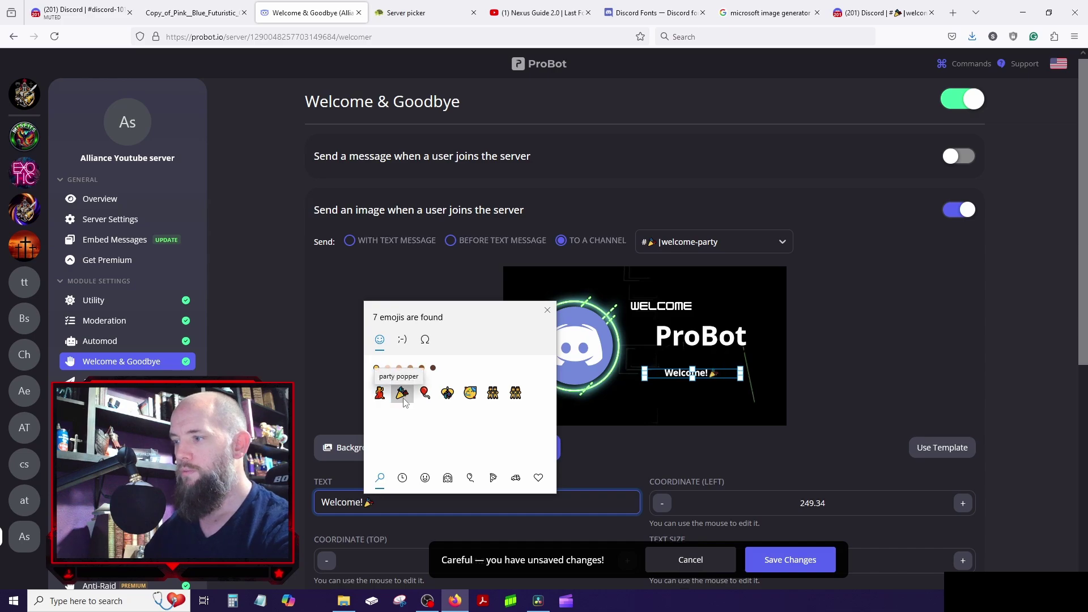
{"action": "left_click", "coordinate": [406, 502]}
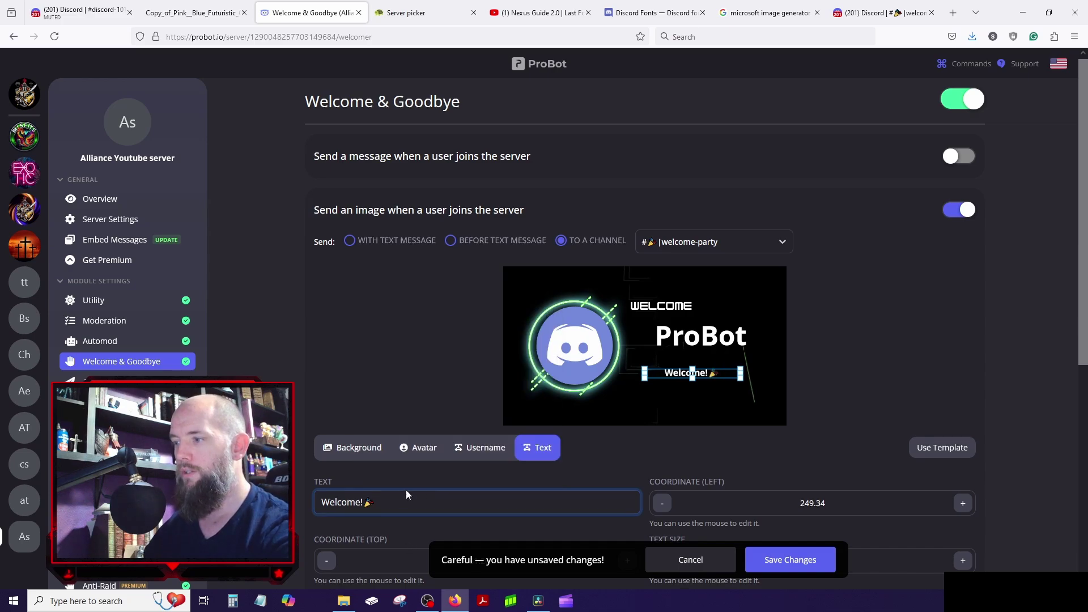
{"action": "left_click", "coordinate": [787, 561]}
{"action": "left_click", "coordinate": [788, 561]}
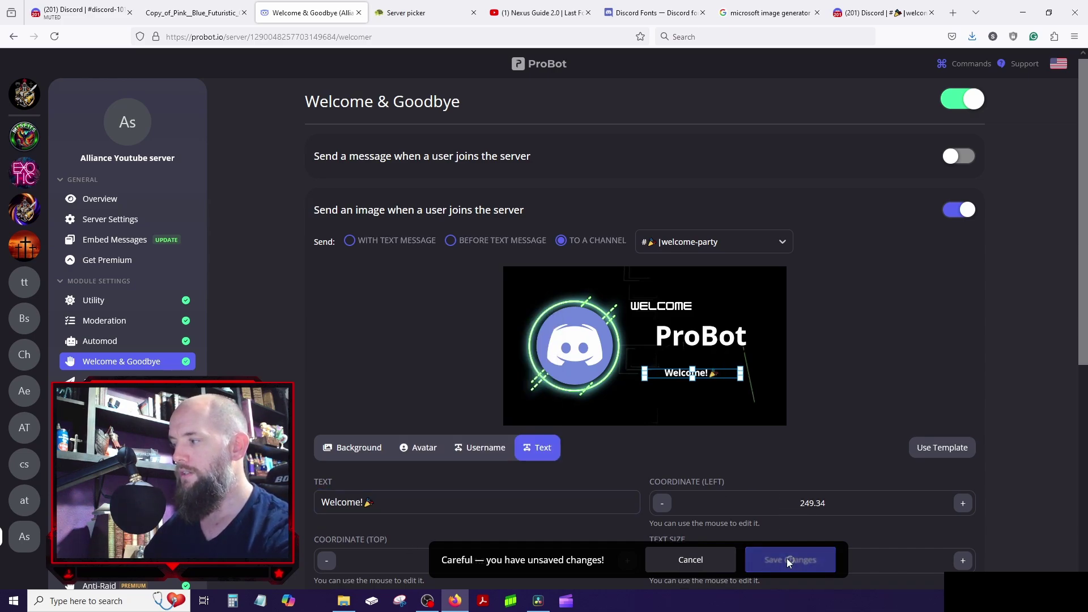
- Switch to Discord, view the Interaction Bot profile in the Alliance server example and open the Knight Viper Studios server
{"action": "left_click", "coordinate": [81, 8]}
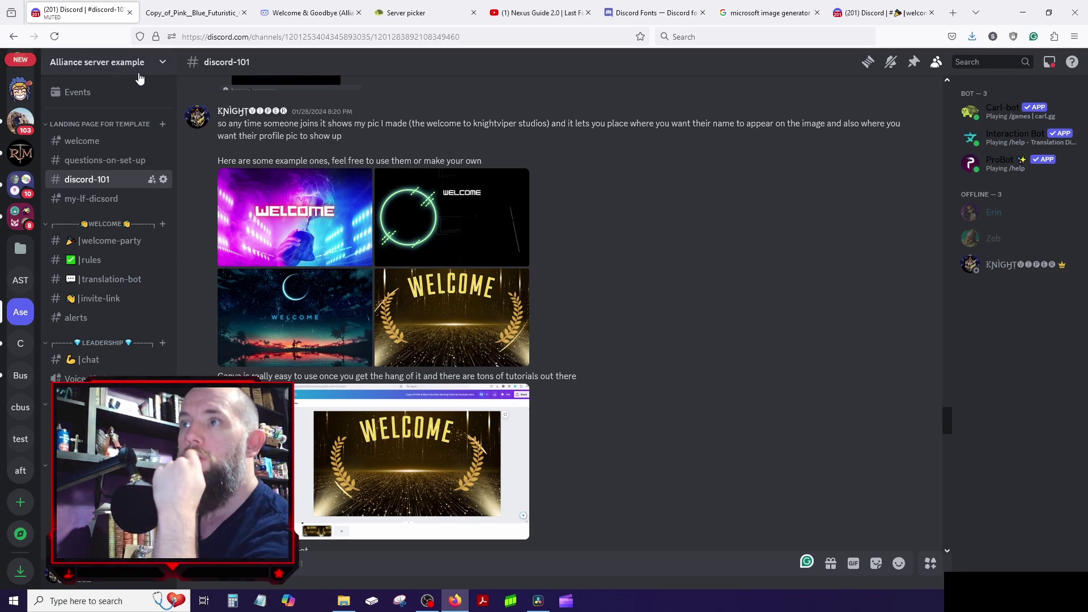
{"action": "left_click", "coordinate": [1013, 140]}
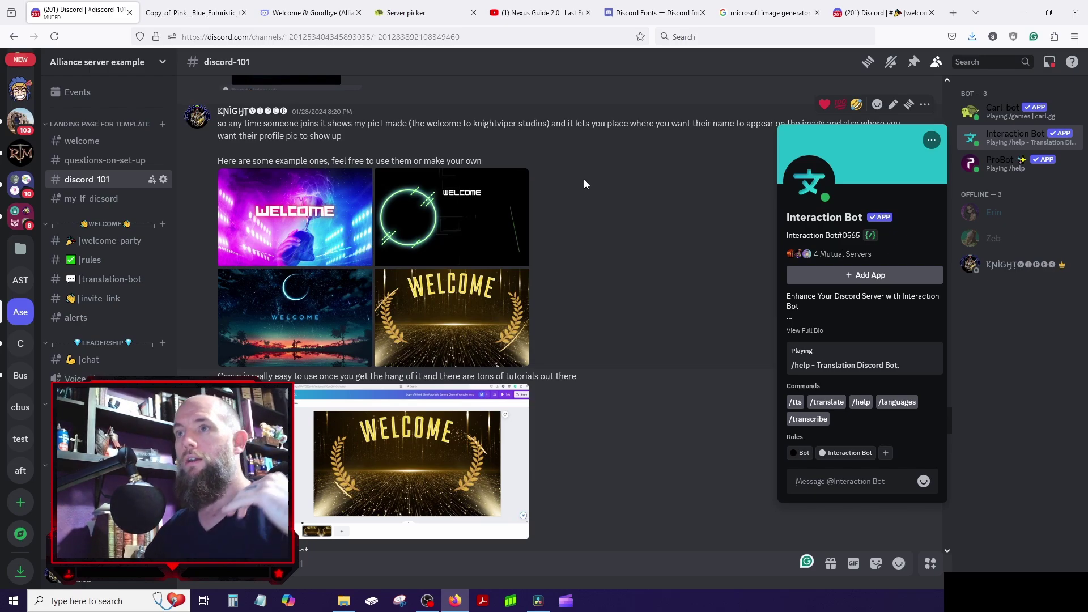
{"action": "scroll", "coordinate": [20, 170], "scroll_direction": "up", "scroll_amount": 5}
{"action": "left_click", "coordinate": [20, 179]}
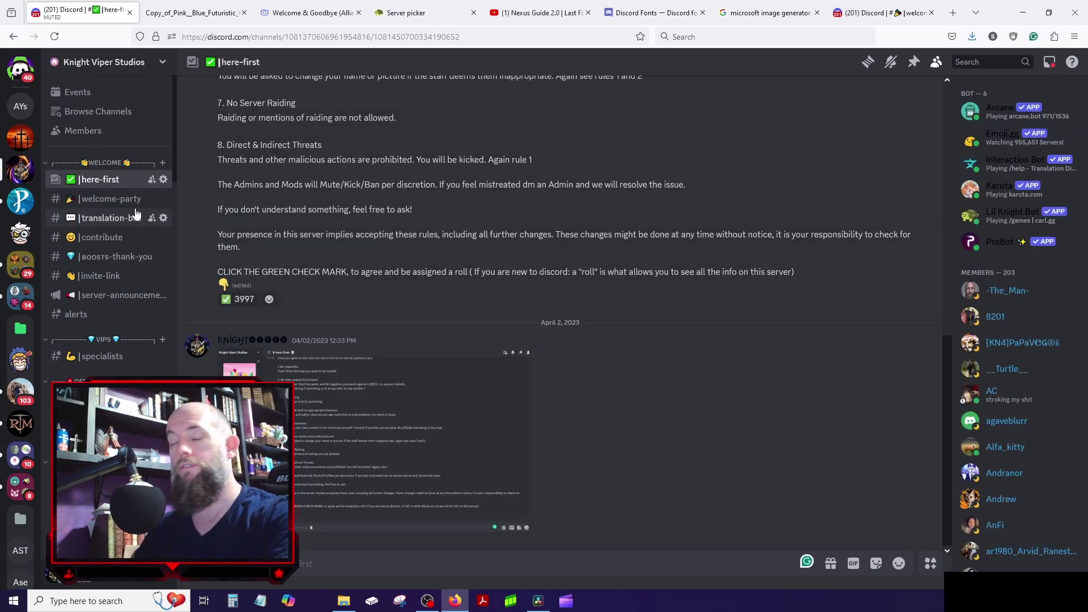
- Open the translation-bot channel and read the bot instructions from the channel's first message
{"action": "left_click", "coordinate": [112, 218]}
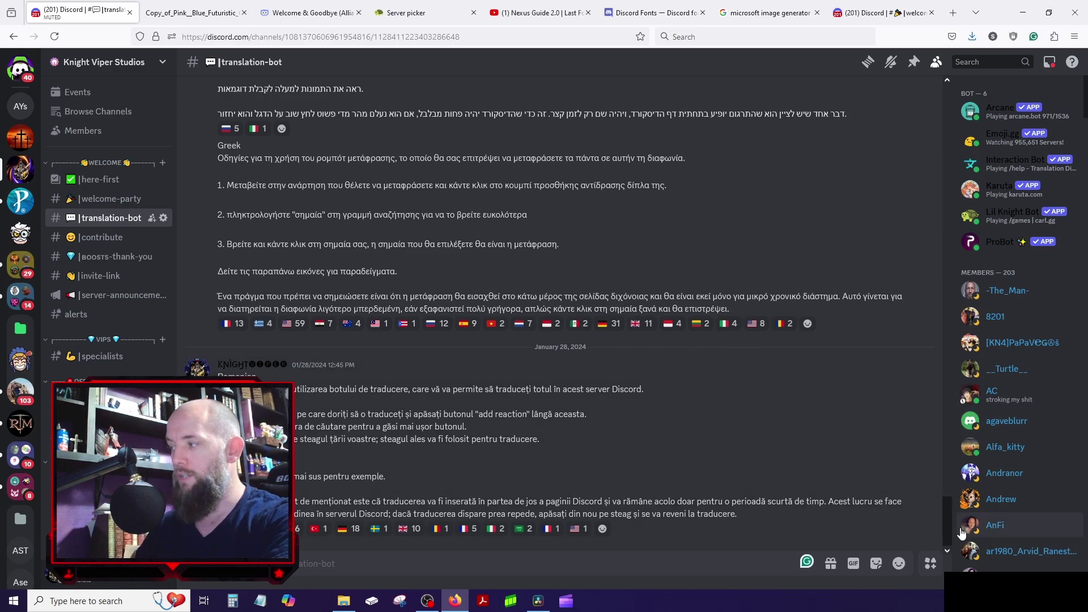
{"action": "left_click_drag", "start_coordinate": [951, 528], "coordinate": [975, 86]}
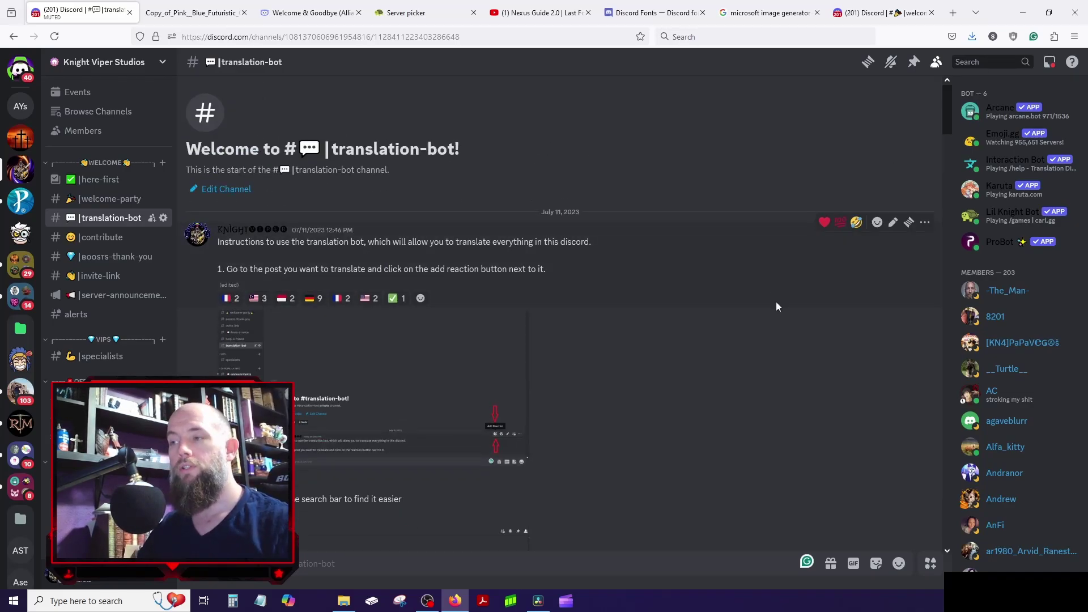
{"action": "scroll", "coordinate": [778, 306], "scroll_direction": "down", "scroll_amount": 3}
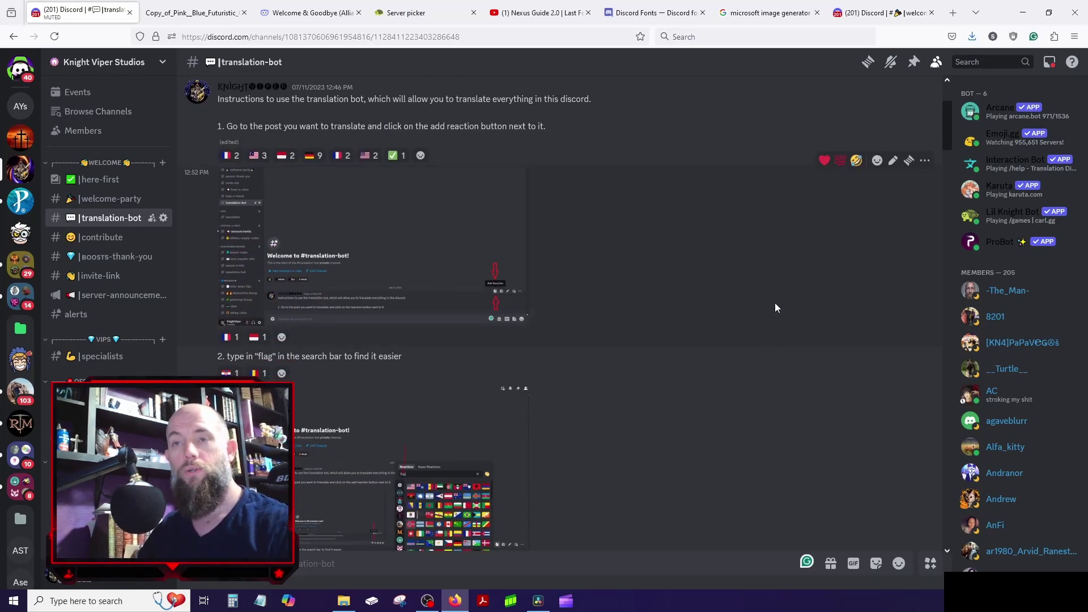
{"action": "scroll", "coordinate": [776, 307], "scroll_direction": "up", "scroll_amount": 2}
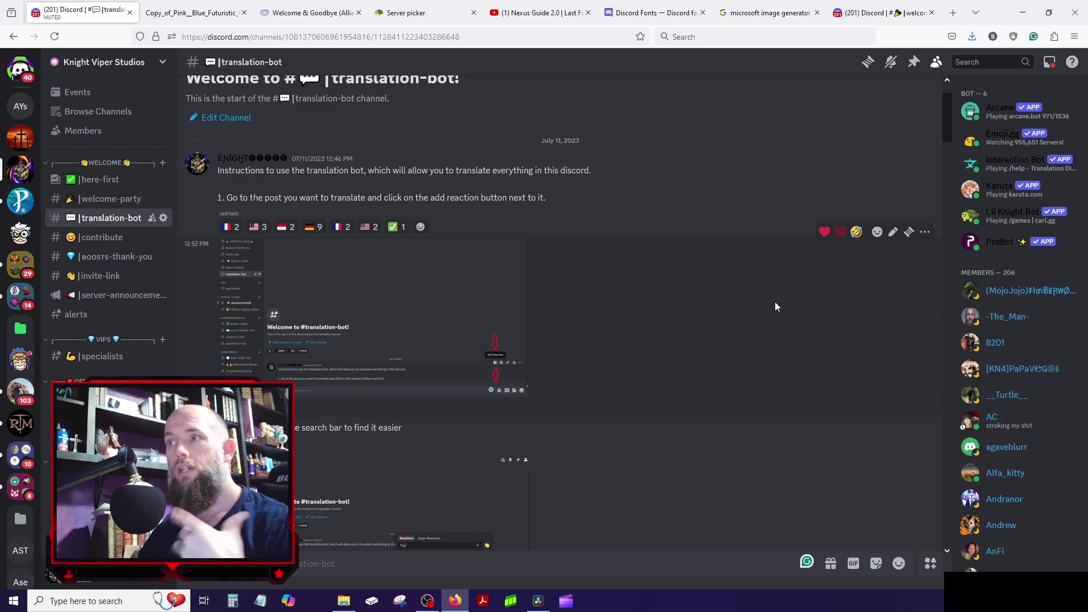
{"action": "scroll", "coordinate": [774, 302], "scroll_direction": "up", "scroll_amount": 2}
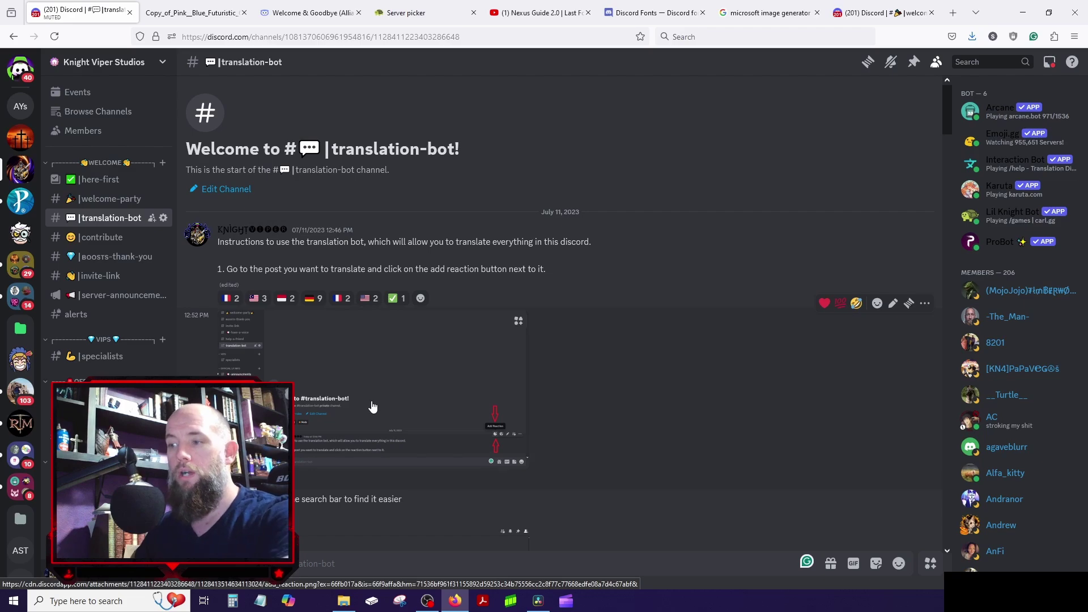
{"action": "scroll", "coordinate": [389, 401], "scroll_direction": "down", "scroll_amount": 2}
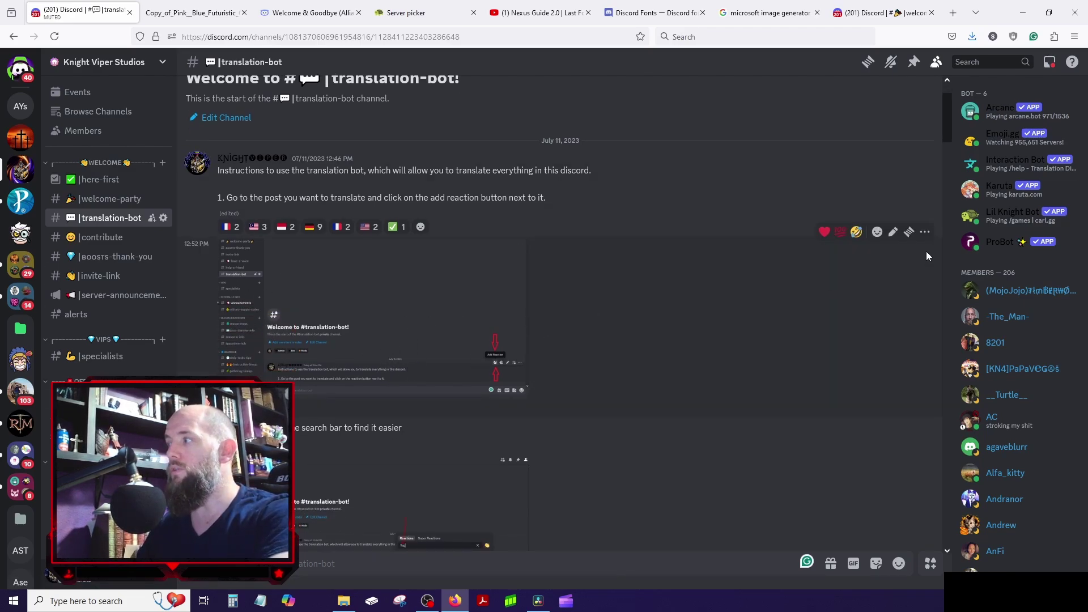
- Search the reactions for "flag" on the first instruction screenshot's message, browse the country flags and close the picker without choosing one
{"action": "left_click", "coordinate": [877, 232]}
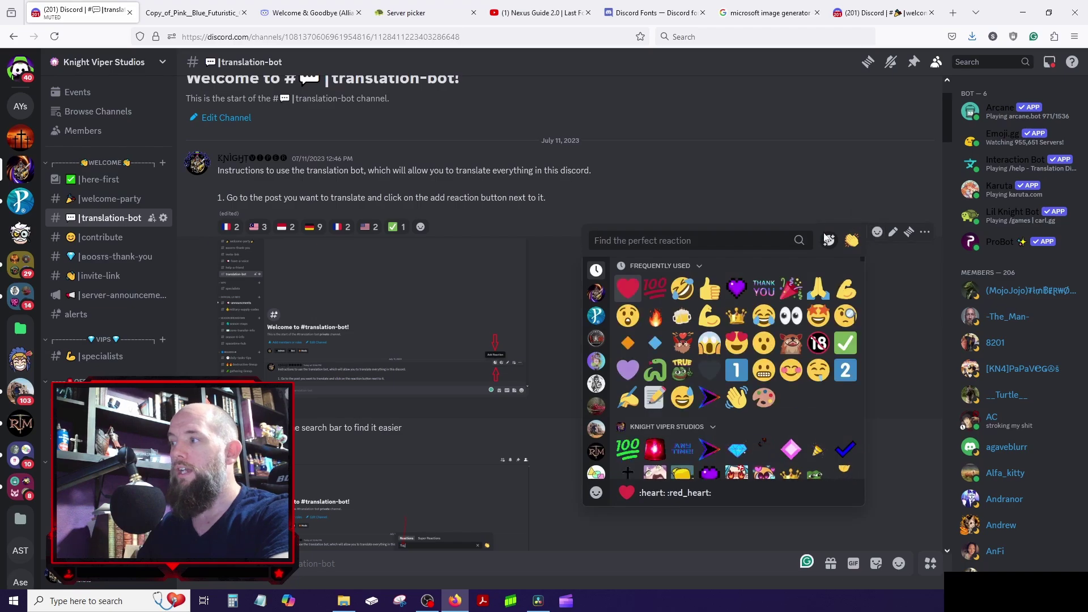
{"action": "type", "text": "flag"}
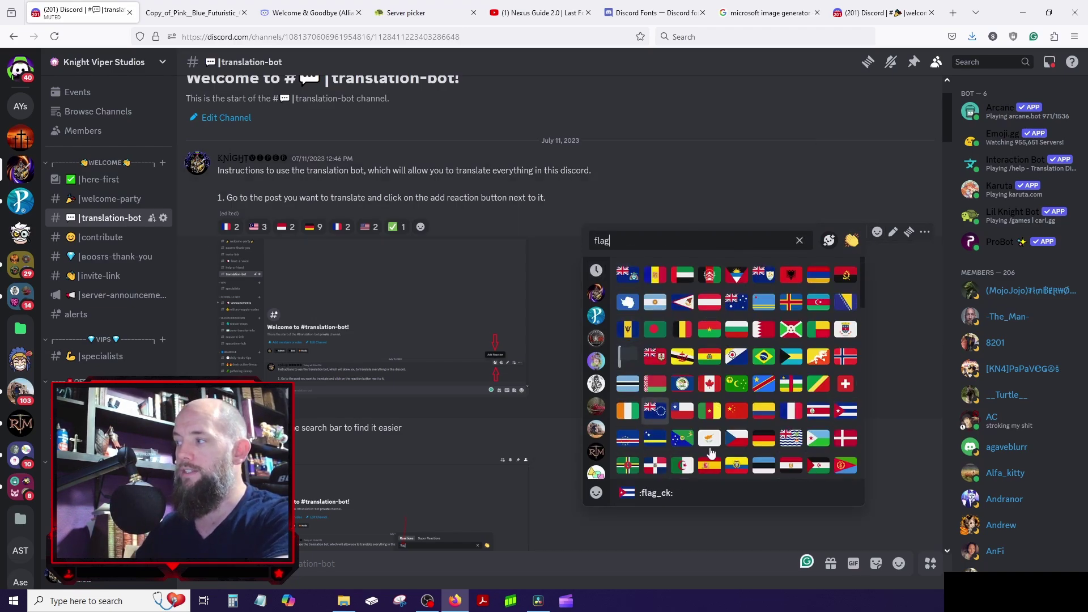
{"action": "scroll", "coordinate": [762, 434], "scroll_direction": "down", "scroll_amount": 8}
{"action": "scroll", "coordinate": [762, 437], "scroll_direction": "up", "scroll_amount": 1}
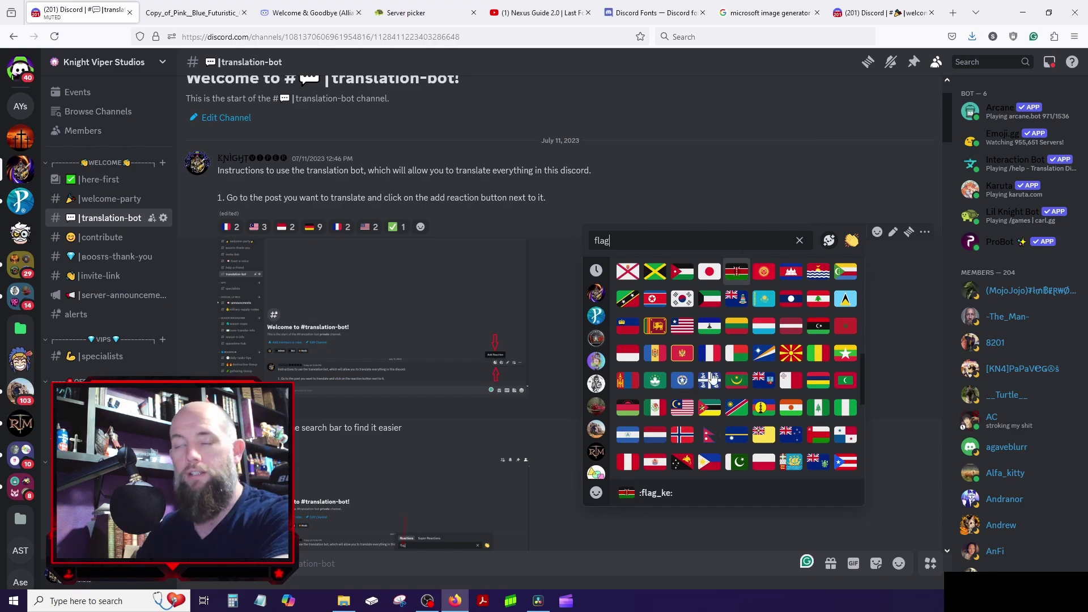
{"action": "left_click", "coordinate": [605, 121]}
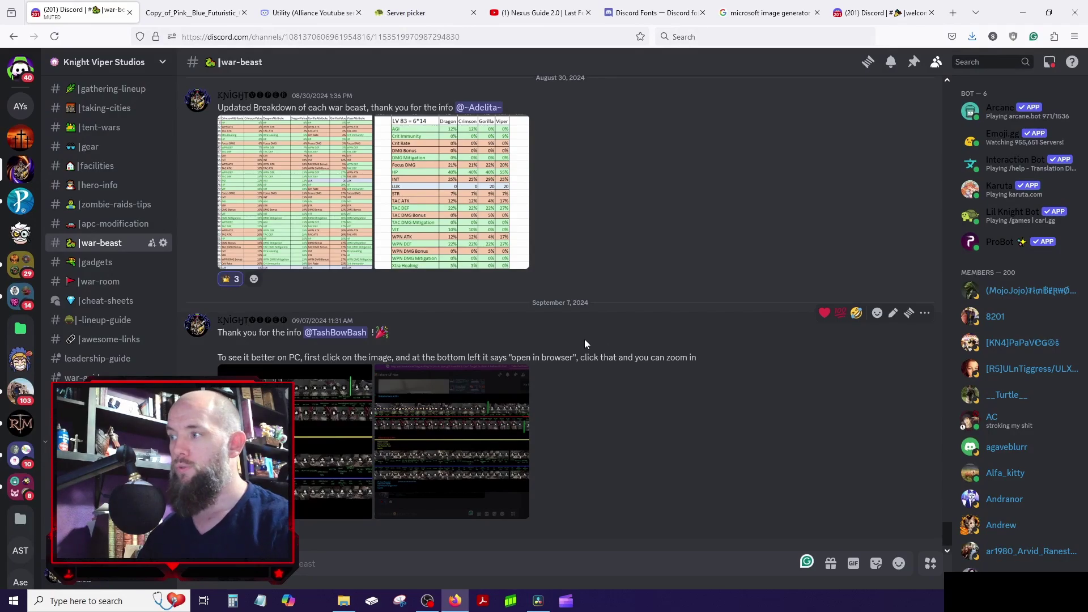
- Translate the September 7, 2024 message in the war-beast channel by reacting with the Brazilian flag, and return to the translation-bot channel
{"action": "left_click", "coordinate": [876, 313]}
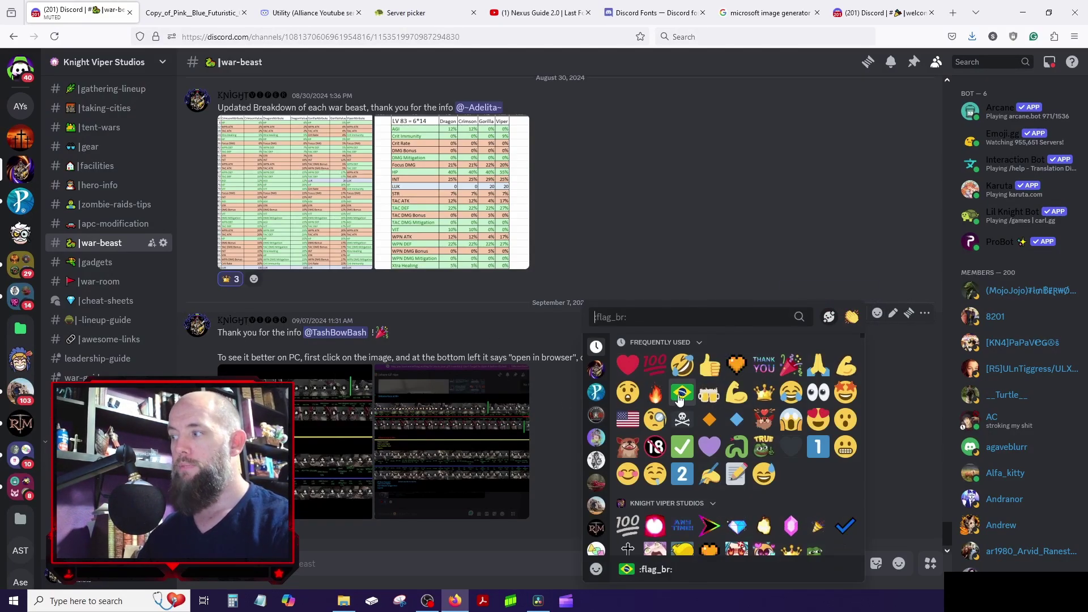
{"action": "key", "text": "Escape"}
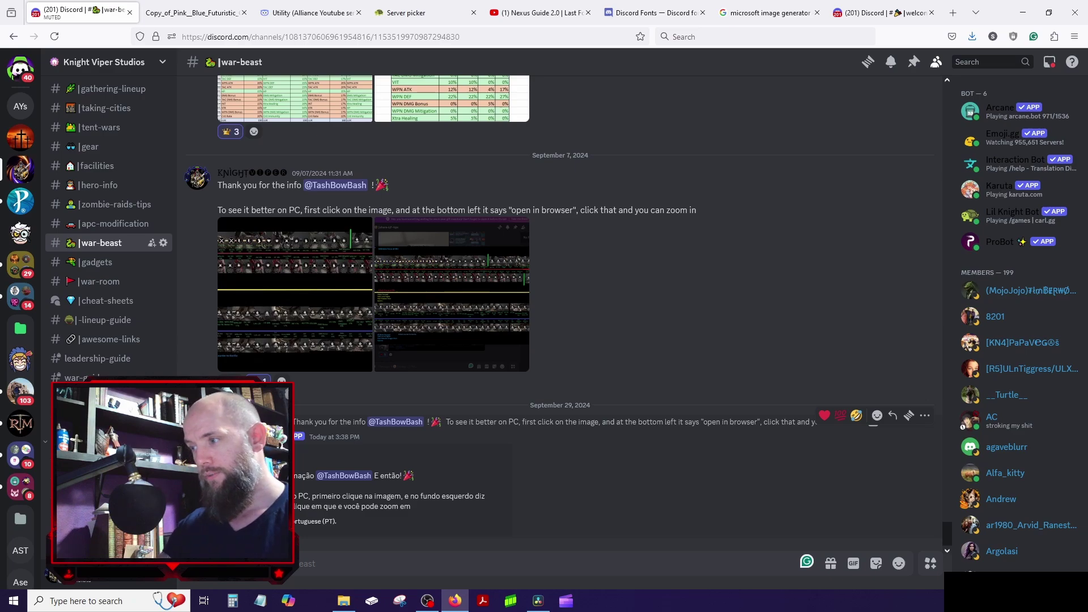
{"action": "scroll", "coordinate": [306, 488], "scroll_direction": "up", "scroll_amount": 3}
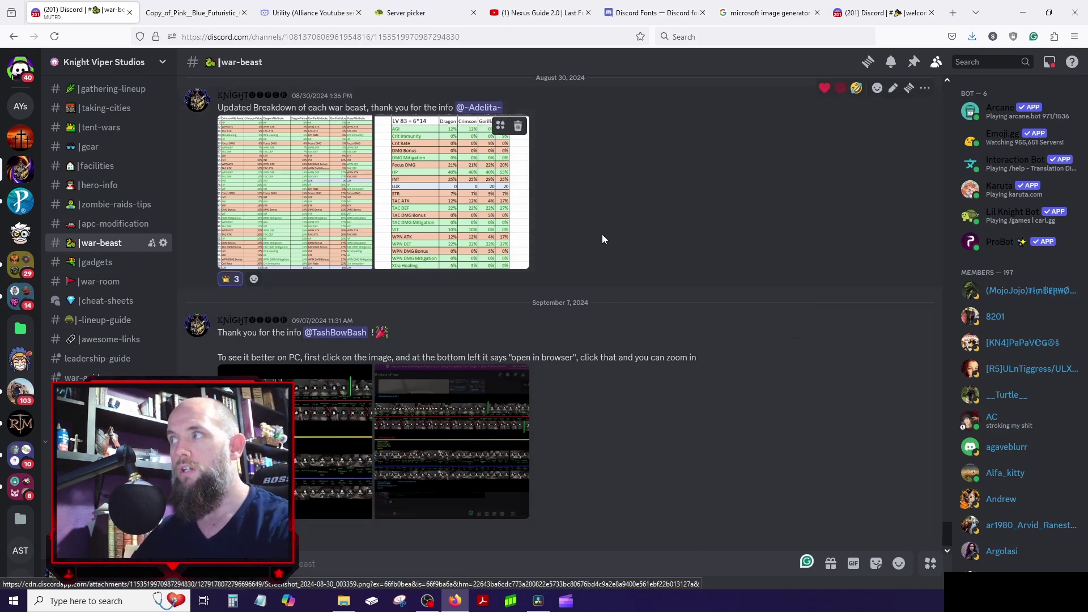
{"action": "key", "text": "alt+Left"}
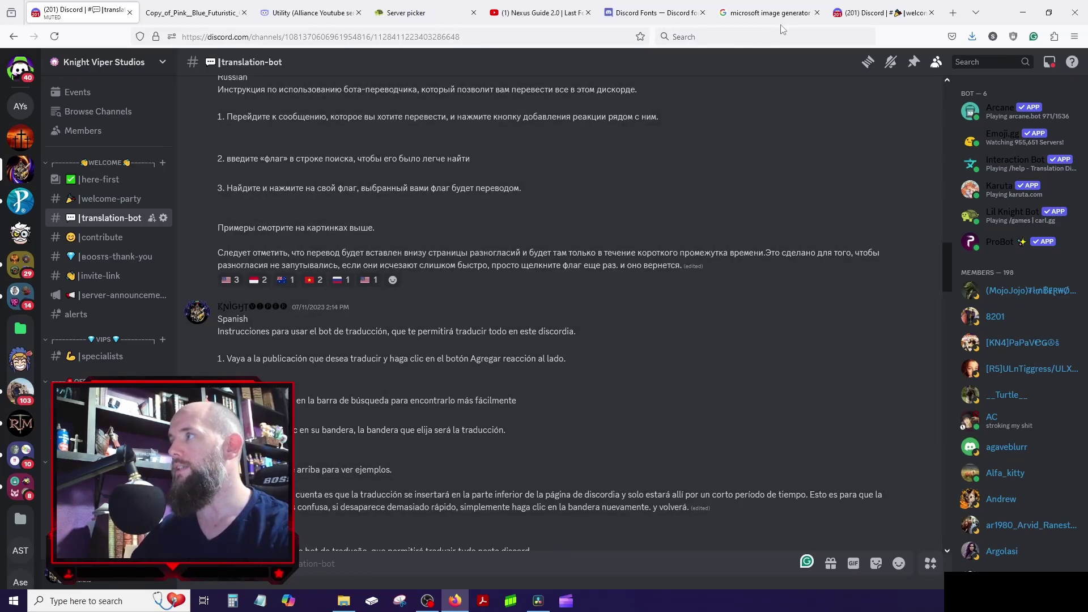
- Open the Alliance Youtube server's welcome-party channel and enlarge the welcome image posted by ProBot
{"action": "left_click", "coordinate": [22, 115]}
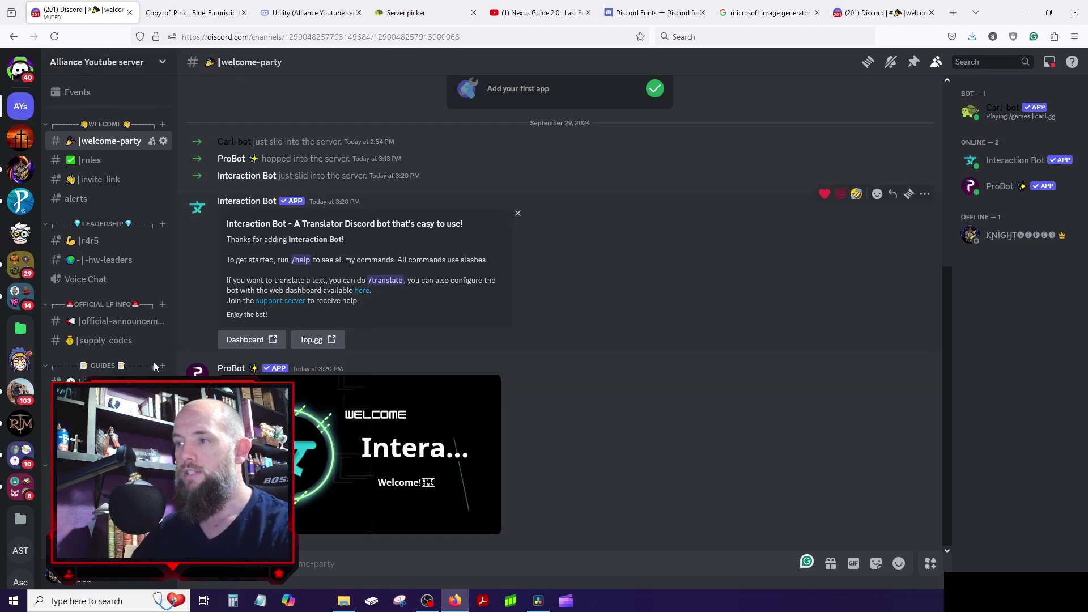
{"action": "left_click", "coordinate": [383, 456]}
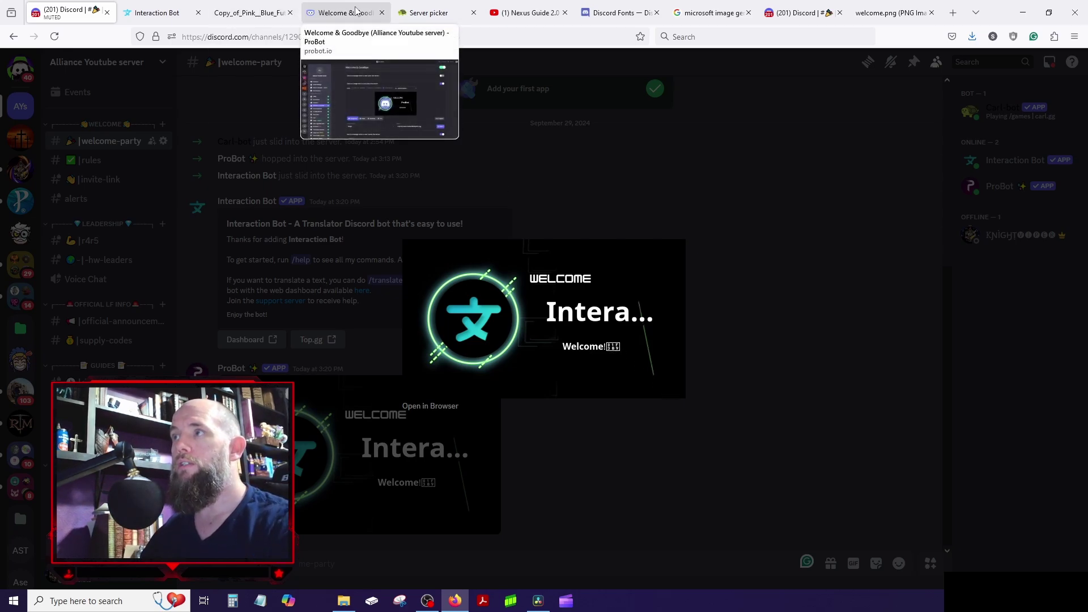
- Switch to ProBot's Welcome & Goodbye page and open the text settings of the join image
{"action": "left_click", "coordinate": [323, 14]}
{"action": "scroll", "coordinate": [401, 346], "scroll_direction": "down", "scroll_amount": 2}
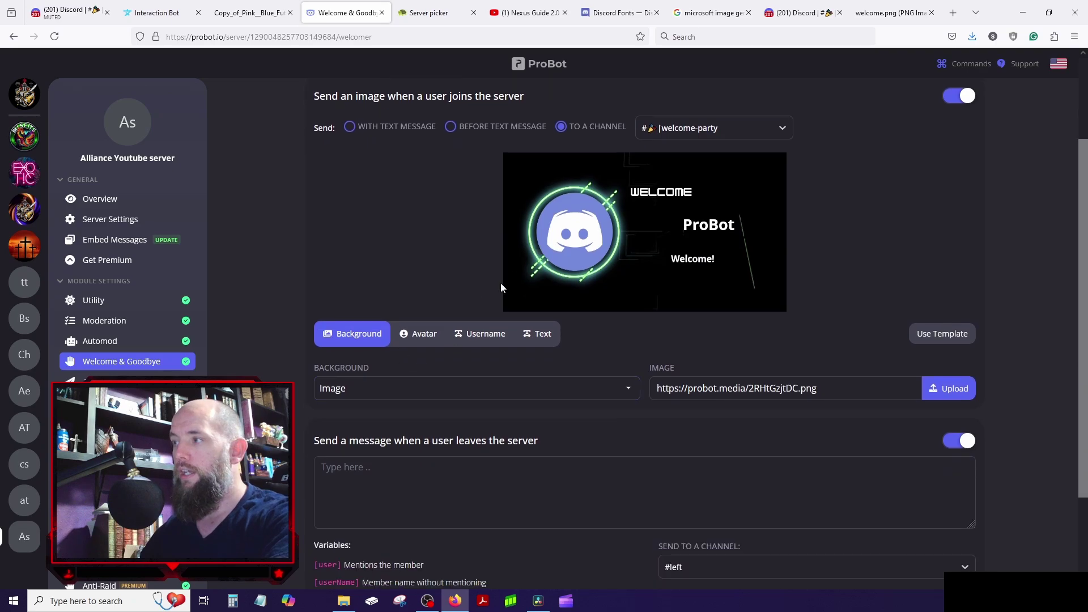
{"action": "left_click", "coordinate": [538, 336]}
{"action": "left_click", "coordinate": [373, 387]}
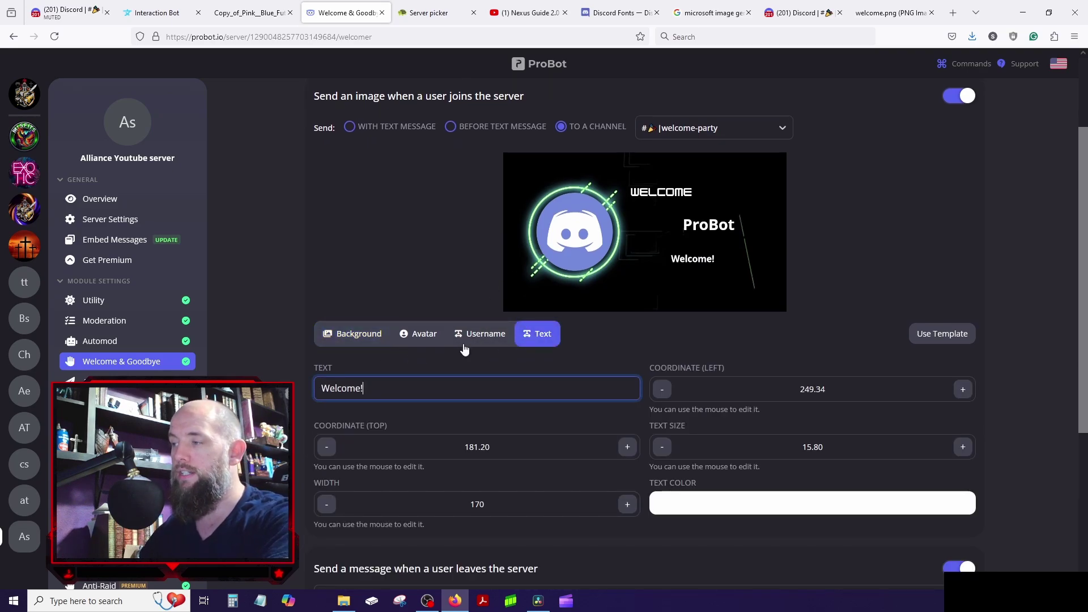
- Set the username's text color on the join image to red (RGB 245, 0, 0) and save the changes
{"action": "left_click", "coordinate": [483, 338]}
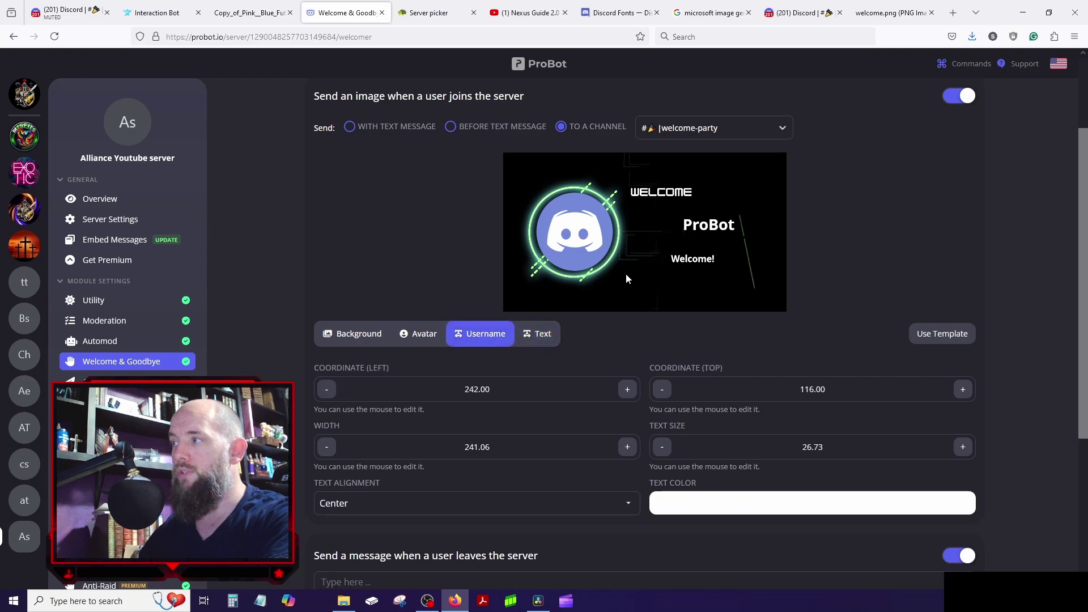
{"action": "scroll", "coordinate": [675, 431], "scroll_direction": "down", "scroll_amount": 2}
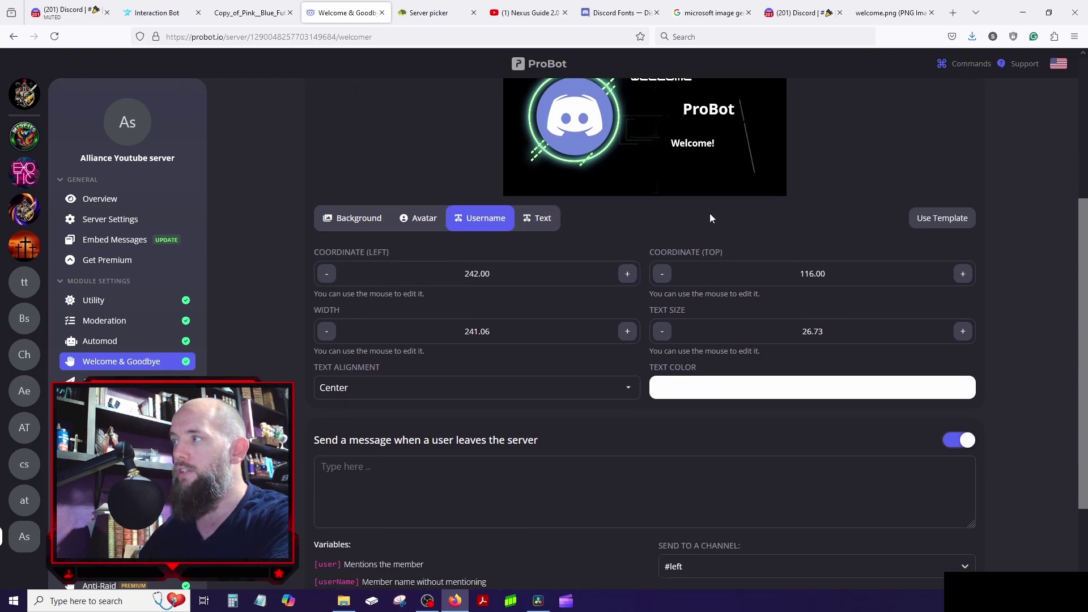
{"action": "left_click", "coordinate": [768, 396]}
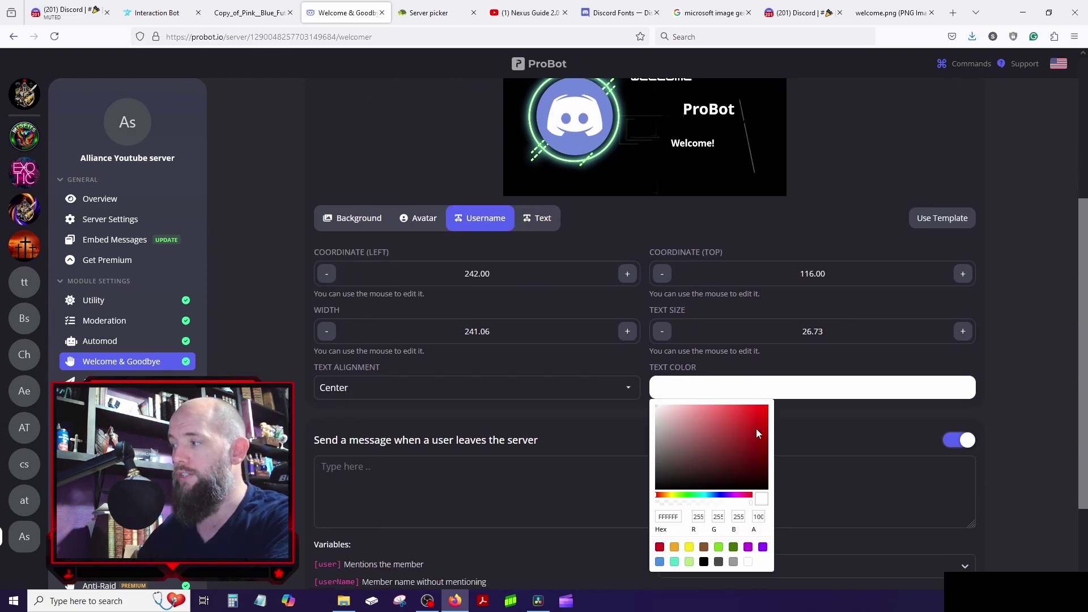
{"action": "left_click_drag", "start_coordinate": [756, 429], "coordinate": [760, 409]}
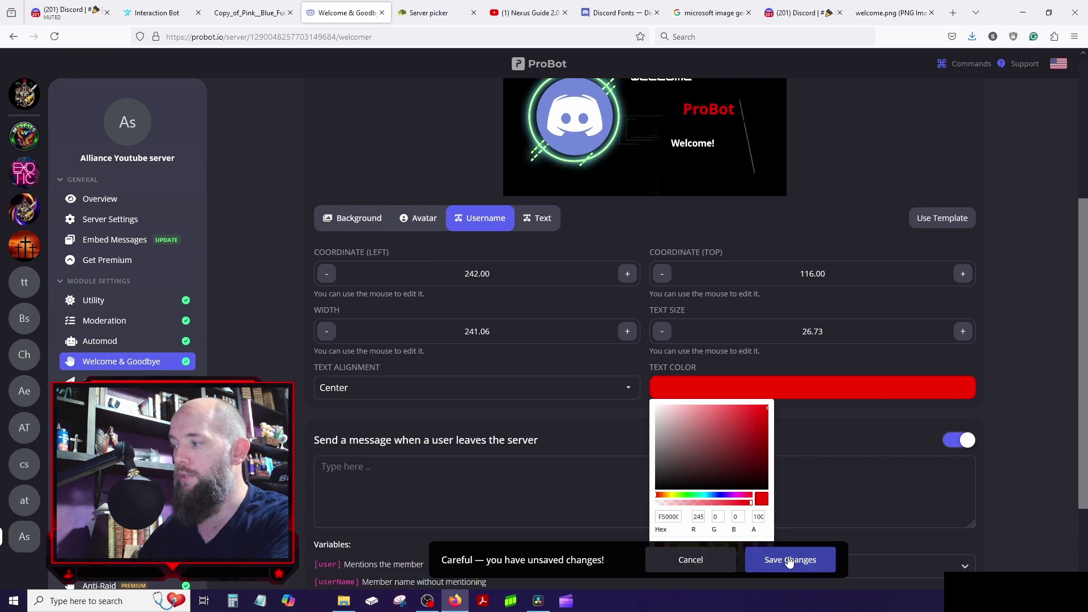
{"action": "left_click", "coordinate": [789, 561]}
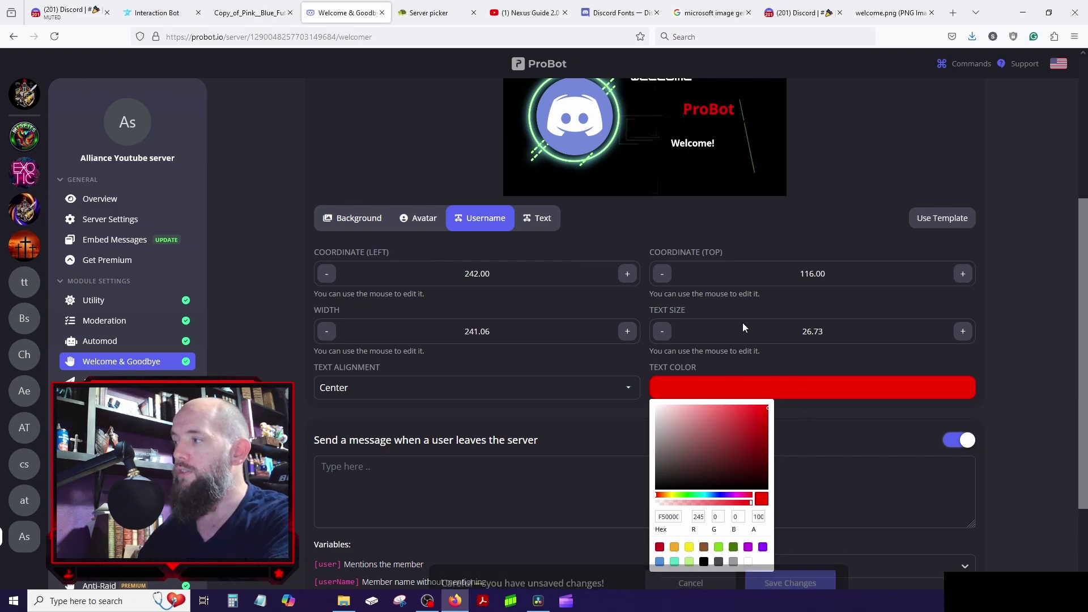
- Increase the username's text size on the join image to 28.73
{"action": "left_click", "coordinate": [664, 331]}
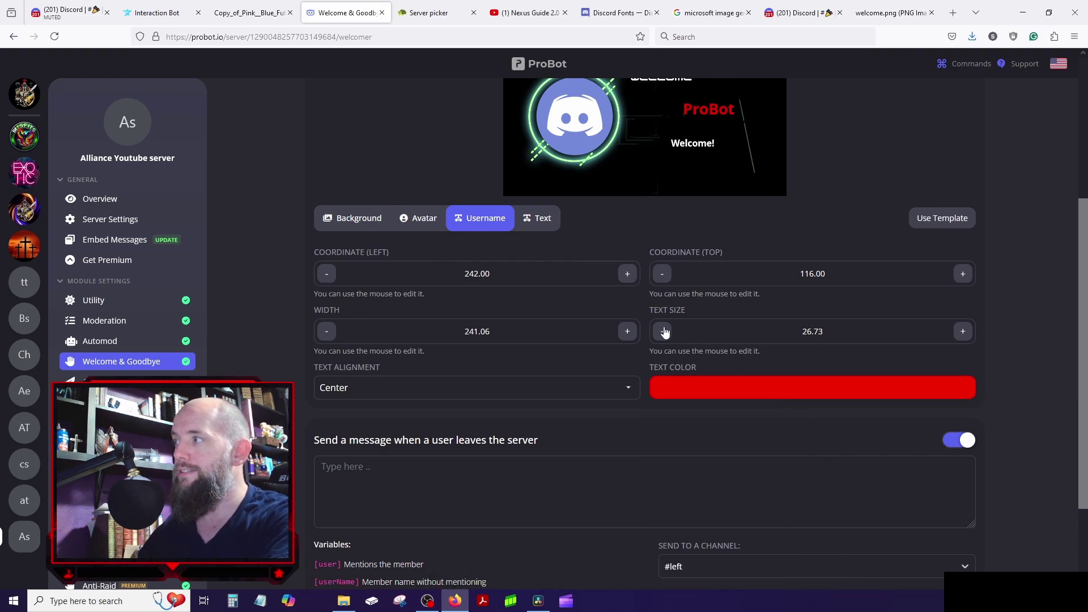
{"action": "left_click", "coordinate": [664, 331]}
{"action": "left_click", "coordinate": [962, 332]}
{"action": "left_click", "coordinate": [962, 332]}
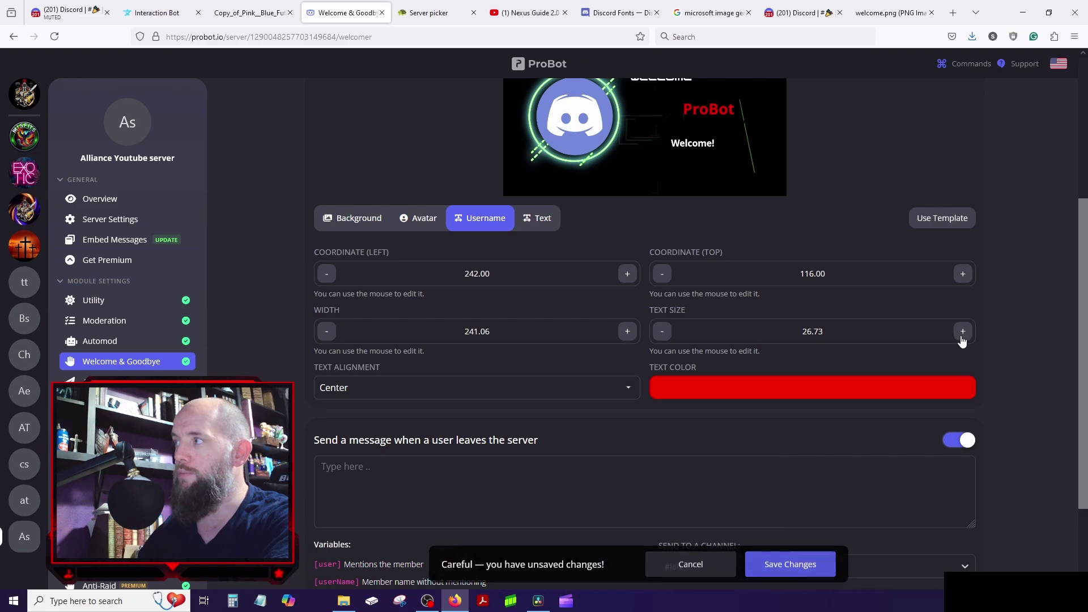
{"action": "left_click", "coordinate": [962, 332]}
{"action": "left_click", "coordinate": [962, 332]}
- Widen the username box on both sides to a width of 271.06 with left coordinate 220, and save the changes
{"action": "left_click", "coordinate": [715, 113]}
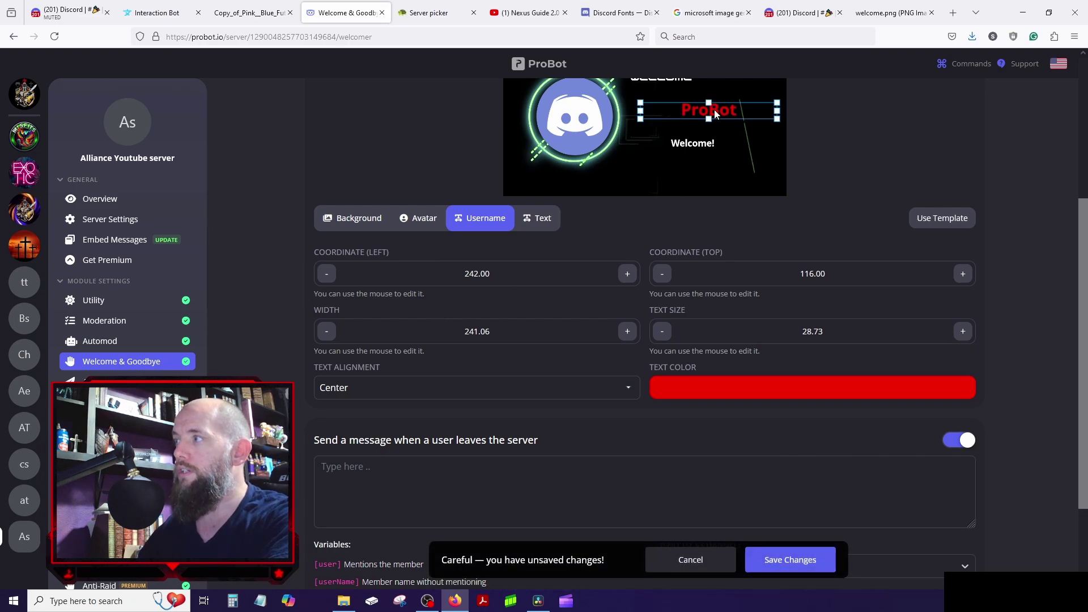
{"action": "mouse_move", "coordinate": [778, 111]}
{"action": "left_mouse_down"}
{"action": "mouse_move", "coordinate": [719, 111]}
{"action": "mouse_move", "coordinate": [781, 113]}
{"action": "left_mouse_up"}
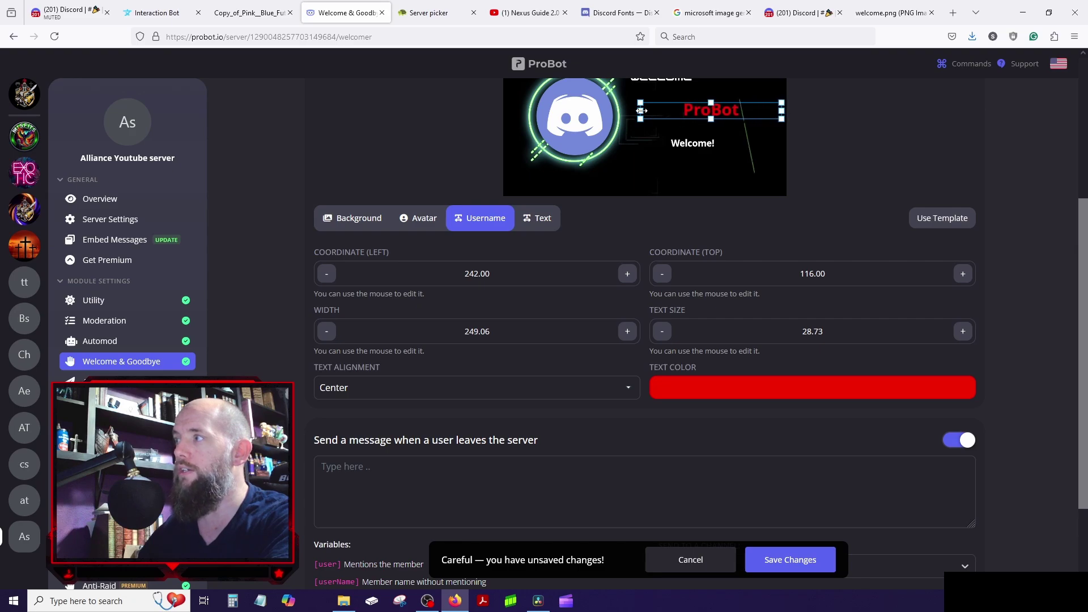
{"action": "left_click_drag", "start_coordinate": [641, 111], "coordinate": [629, 112]}
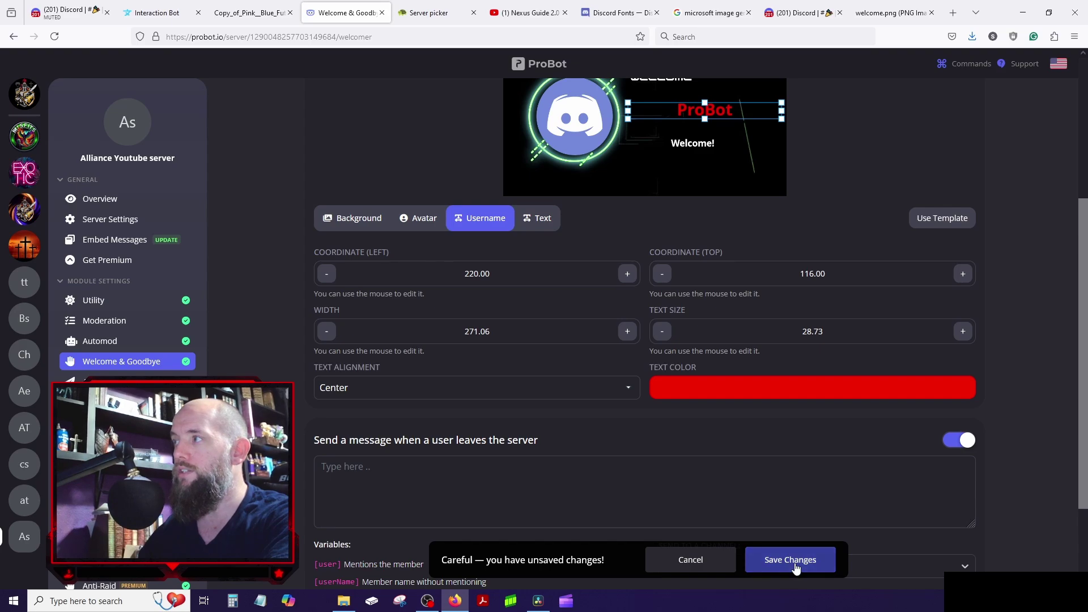
{"action": "scroll", "coordinate": [689, 348], "scroll_direction": "up", "scroll_amount": 3}
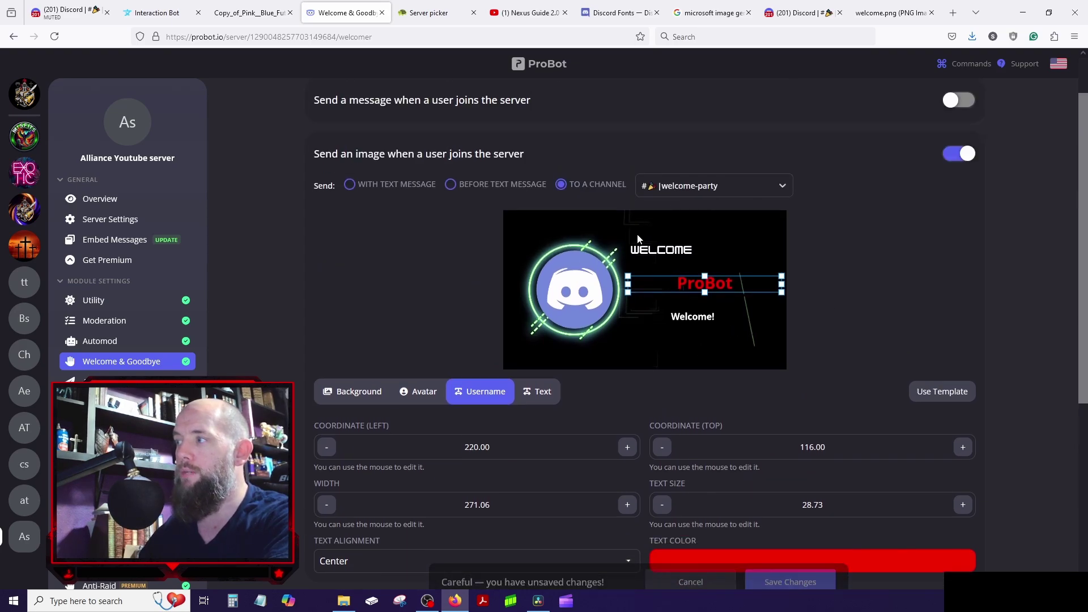
- Set the text color of the "Welcome!" line on the join image to light green (RGB 126, 211, 33) and save the changes
{"action": "left_click", "coordinate": [699, 320]}
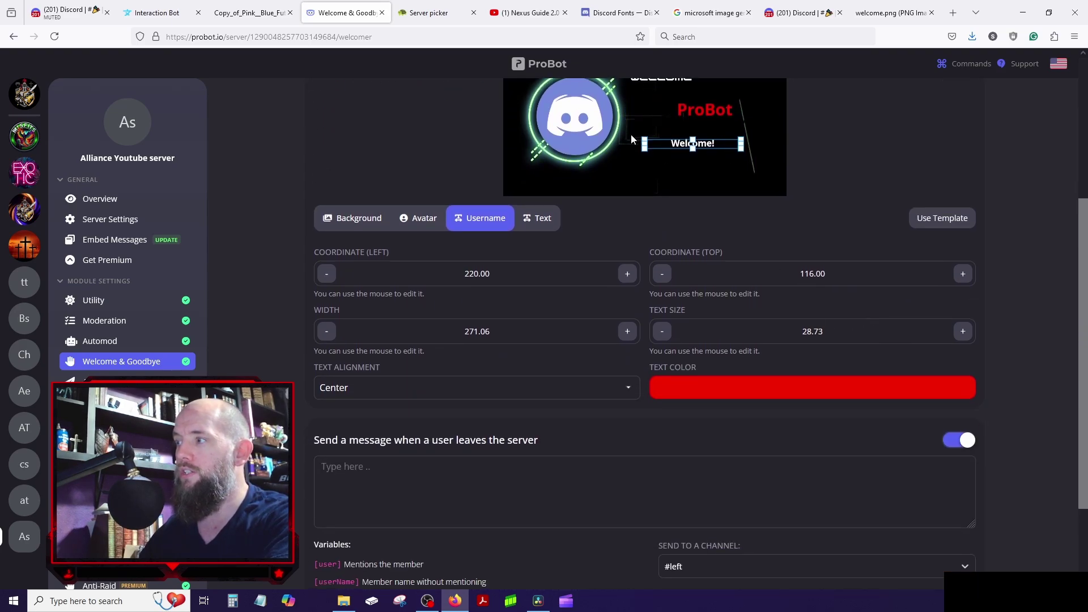
{"action": "left_click", "coordinate": [543, 219]}
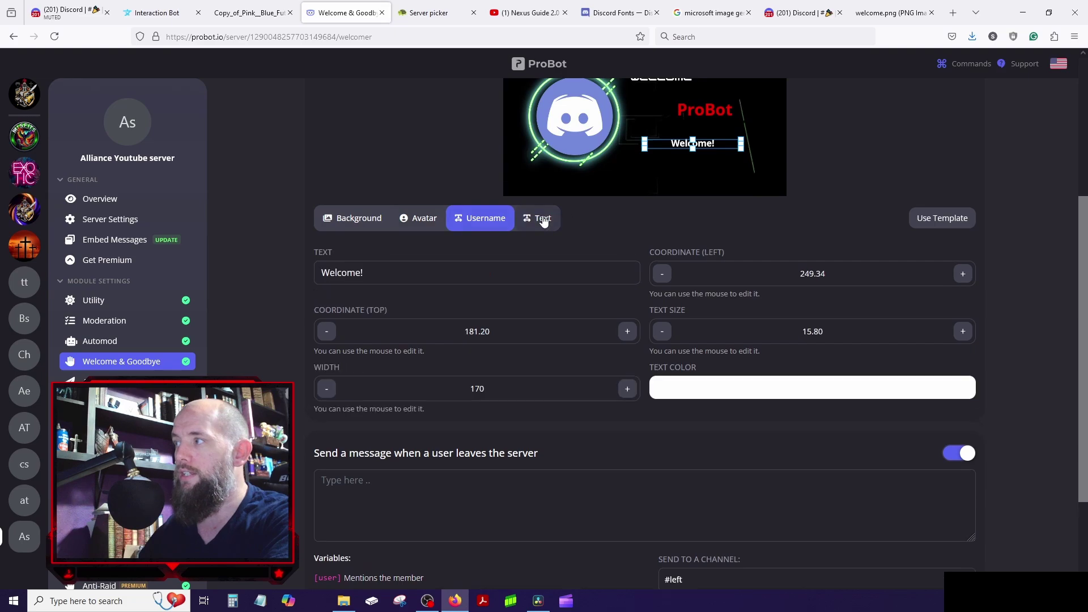
{"action": "left_click", "coordinate": [743, 390]}
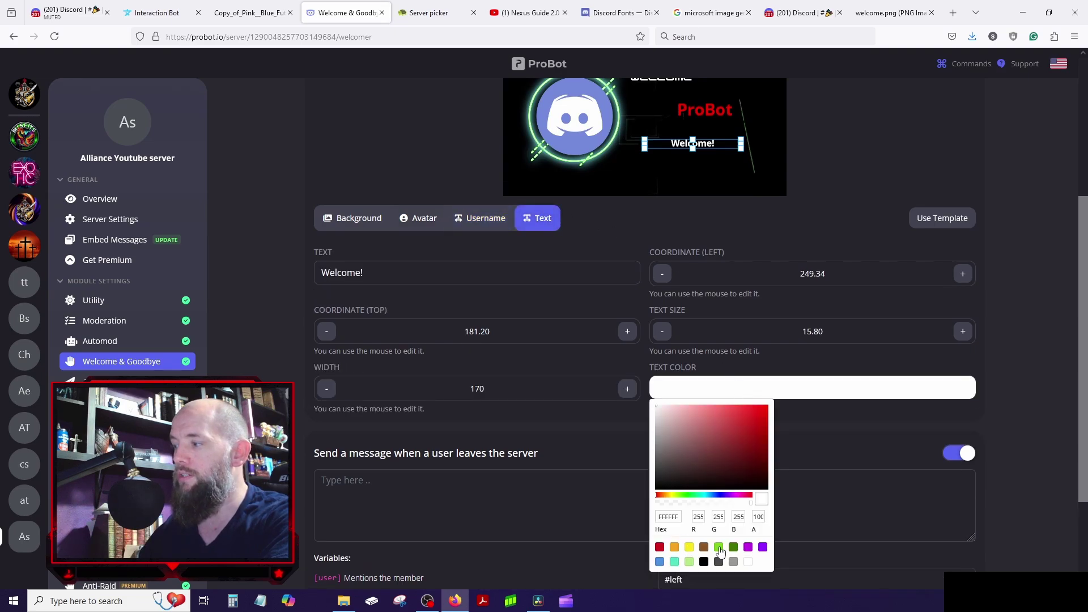
{"action": "left_click", "coordinate": [733, 548]}
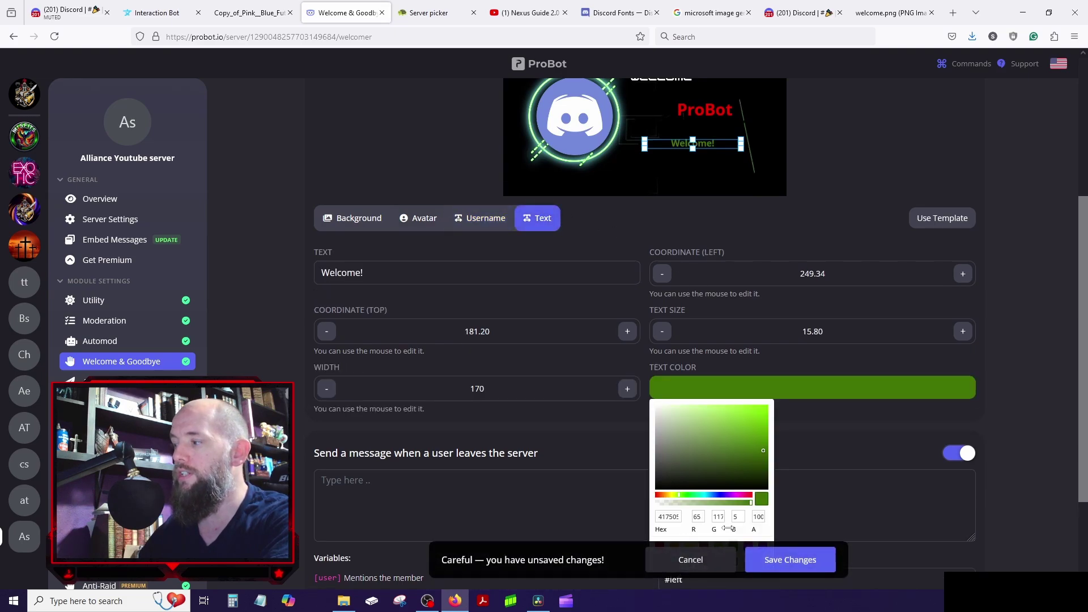
{"action": "left_click", "coordinate": [691, 560]}
{"action": "left_click", "coordinate": [718, 547]}
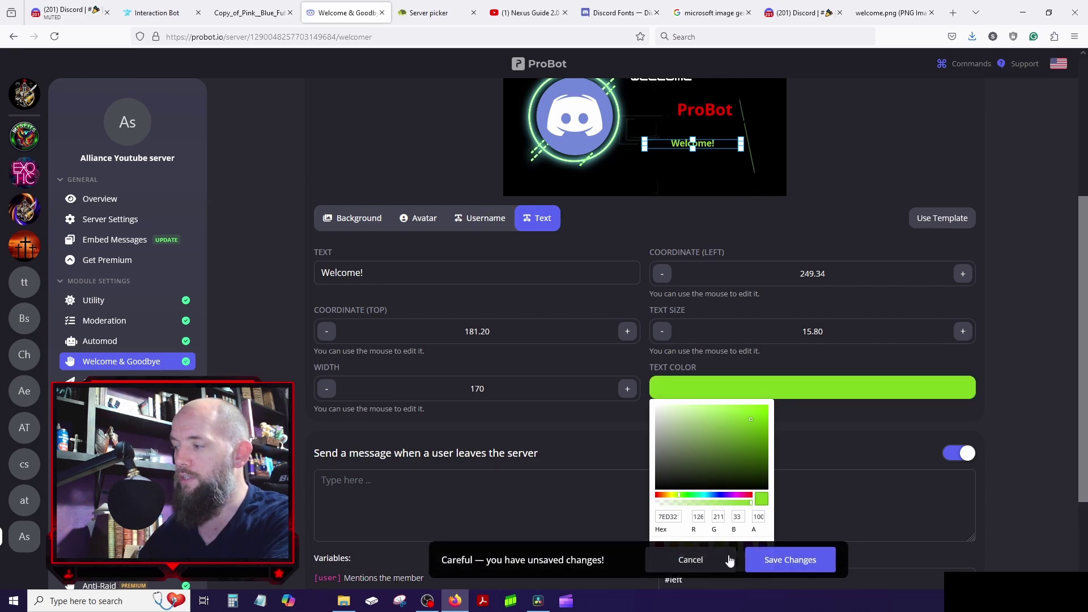
{"action": "left_click", "coordinate": [794, 560]}
{"action": "scroll", "coordinate": [811, 196], "scroll_direction": "up", "scroll_amount": 2}
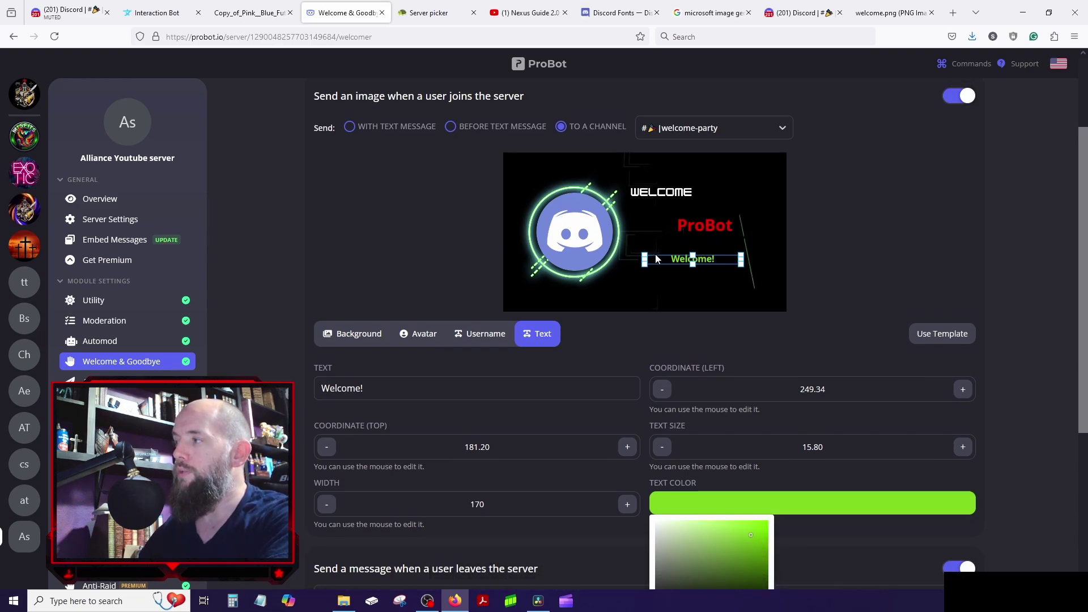
{"action": "left_click", "coordinate": [863, 216]}
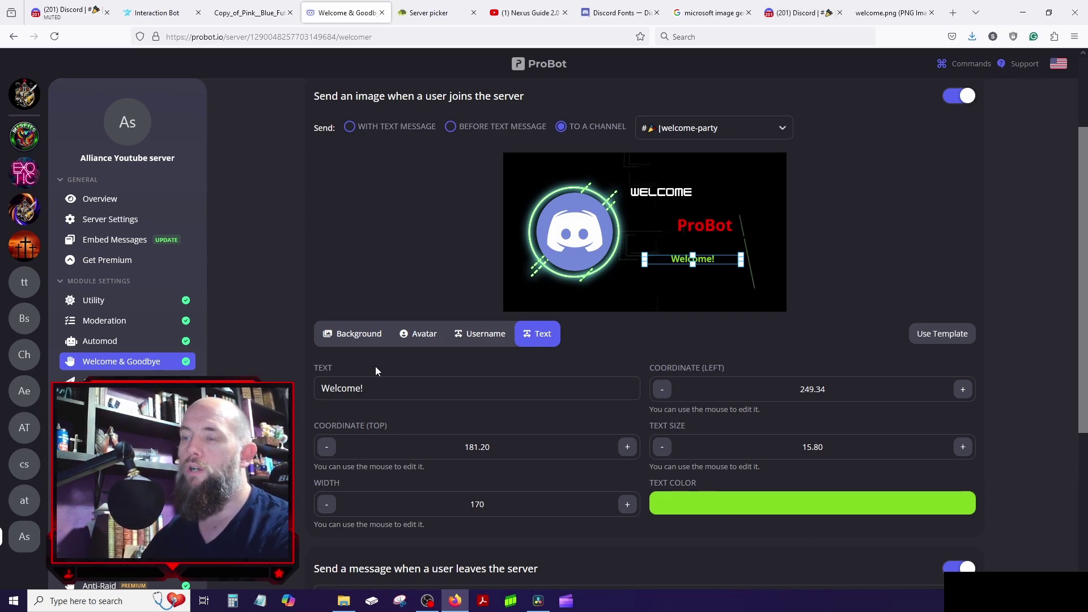
- View ProBot's Leveling System settings, and return to Discord's welcome-party channel and close the enlarged image
{"action": "left_click", "coordinate": [142, 380]}
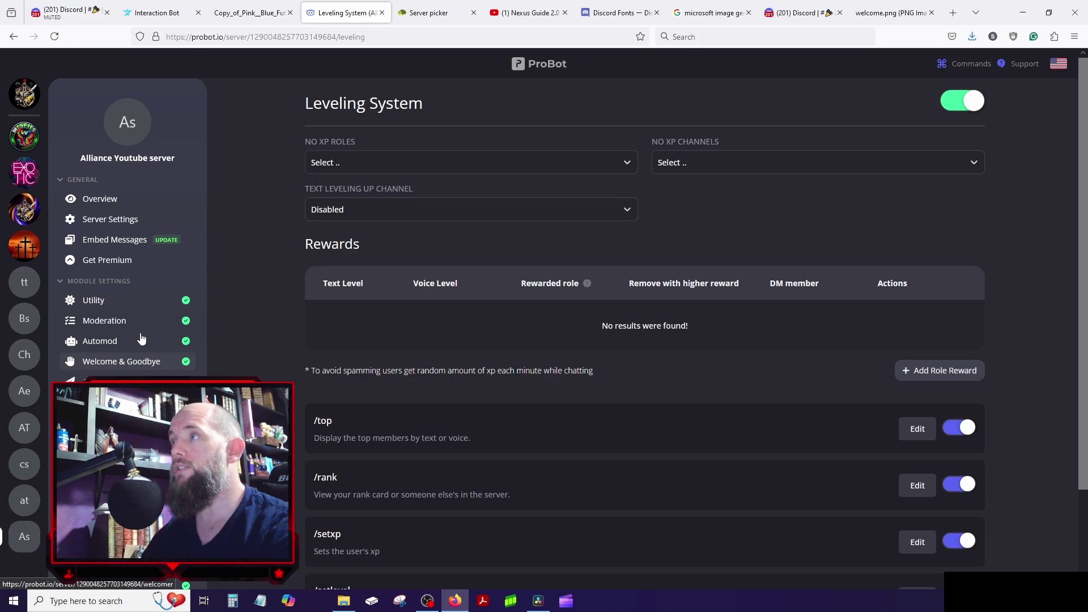
{"action": "left_click", "coordinate": [799, 13]}
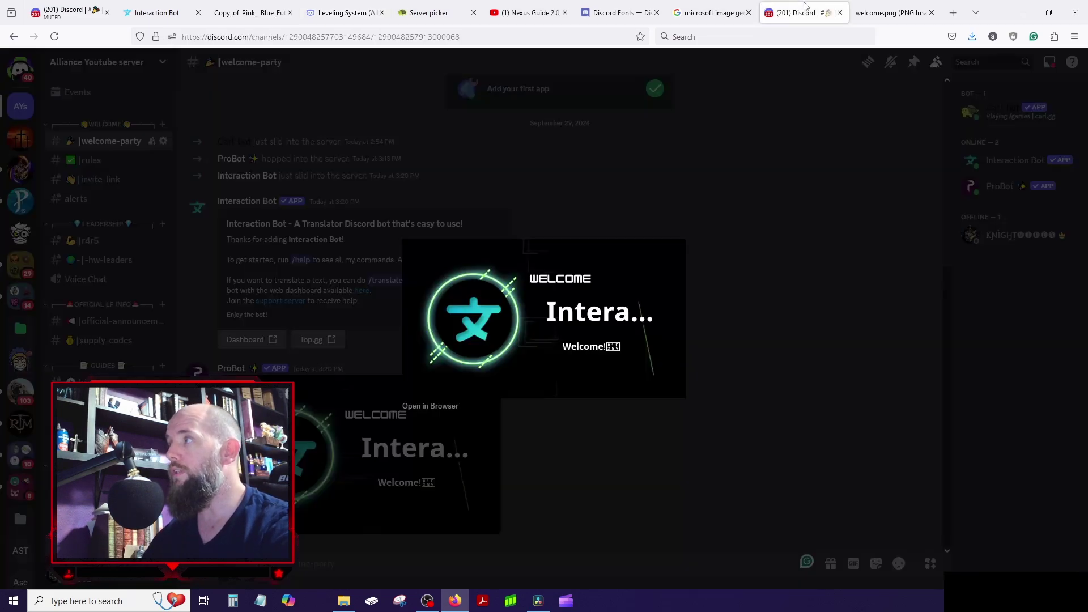
{"action": "left_click", "coordinate": [559, 237]}
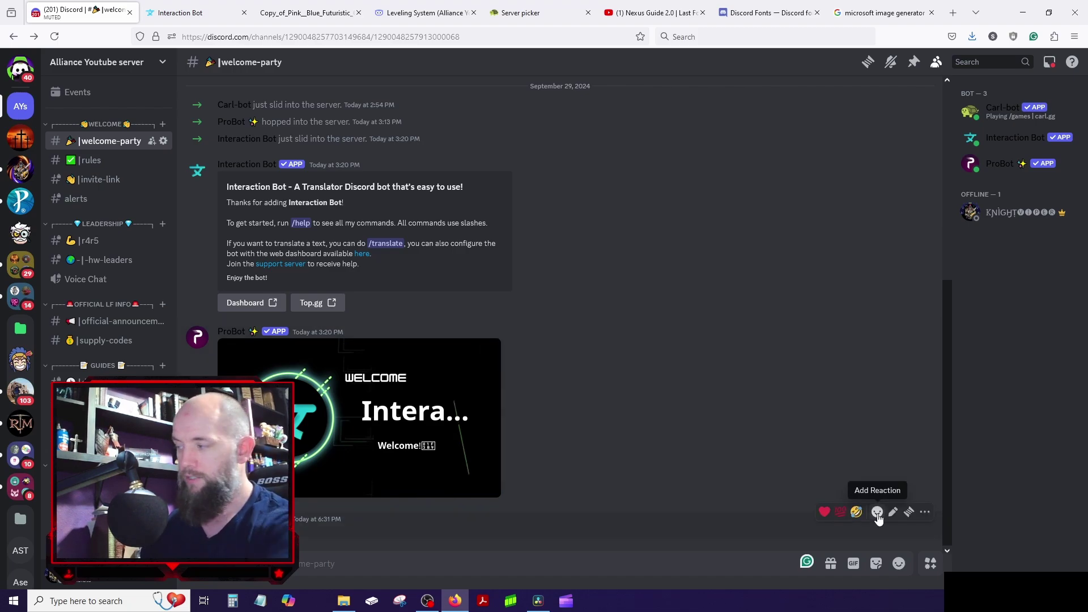
- React to the newest message in welcome-party with the Japanese flag emoji to request a translation
{"action": "left_click", "coordinate": [878, 514]}
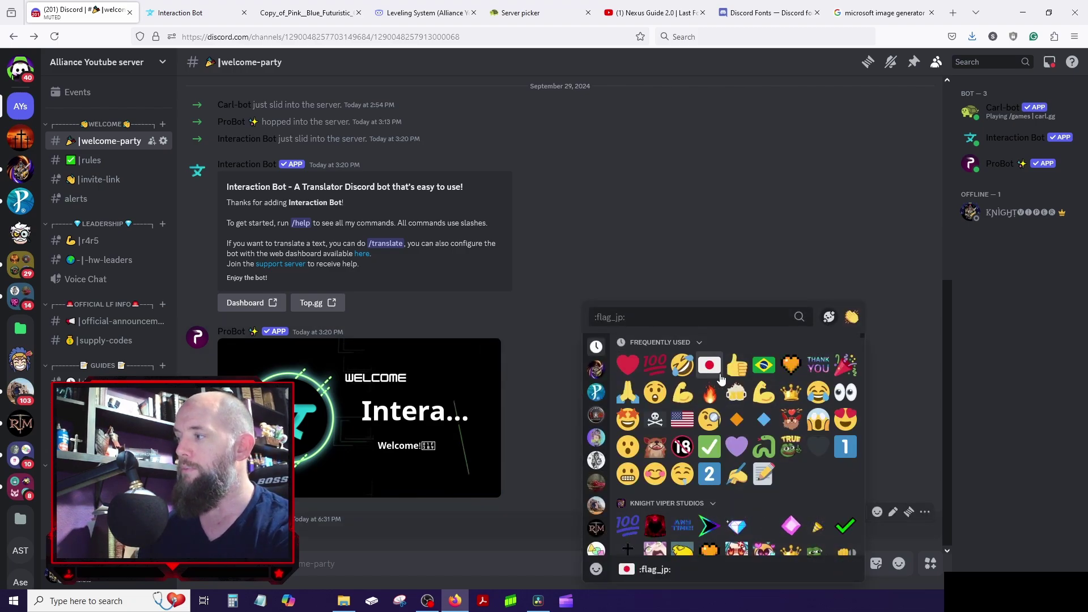
{"action": "left_click", "coordinate": [628, 526]}
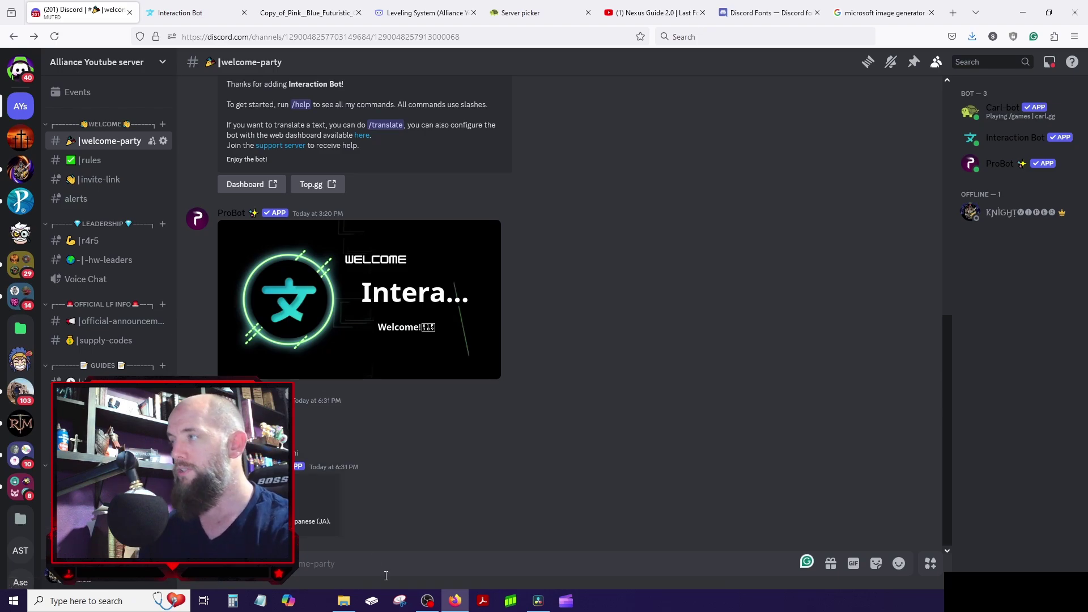
- Search Google for "こんにちは in english" and highlight the English translation
{"action": "left_click", "coordinate": [700, 37]}
{"action": "type", "text": "こんにちは"}
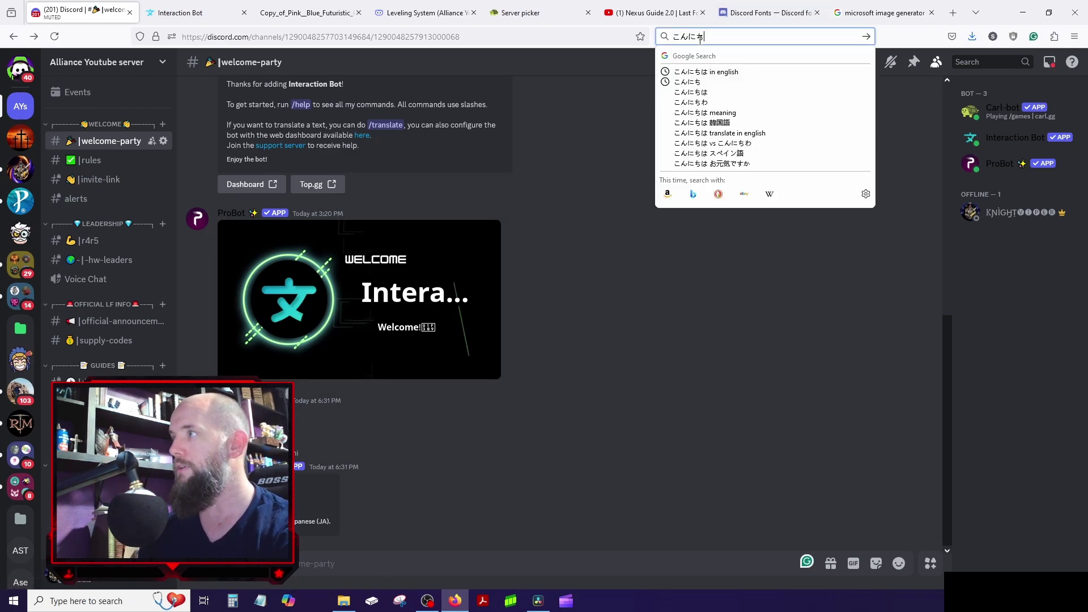
{"action": "left_click", "coordinate": [709, 67]}
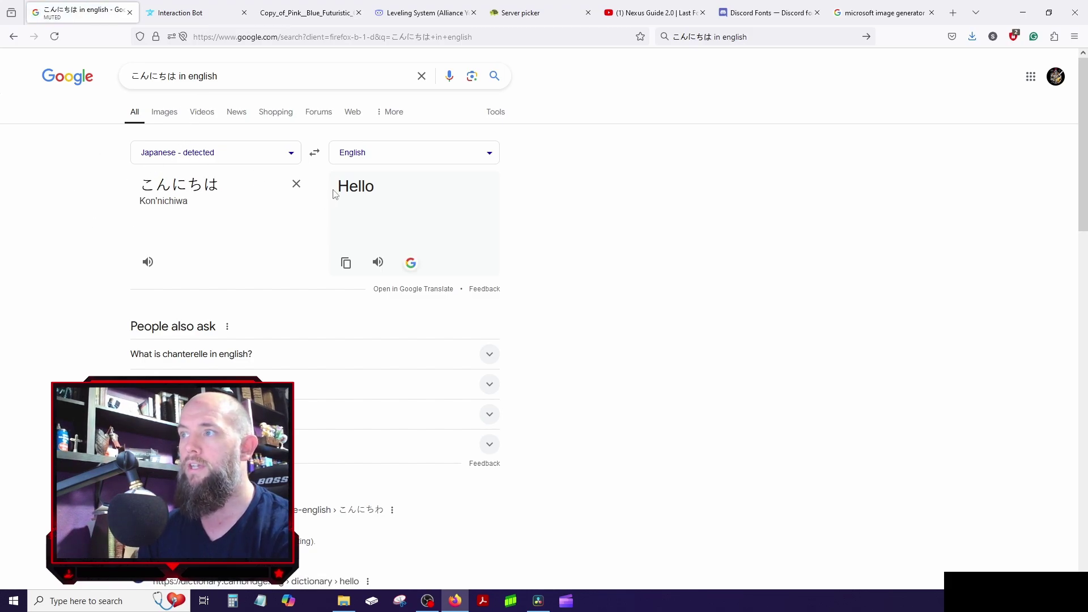
{"action": "left_click_drag", "start_coordinate": [335, 195], "coordinate": [404, 192]}
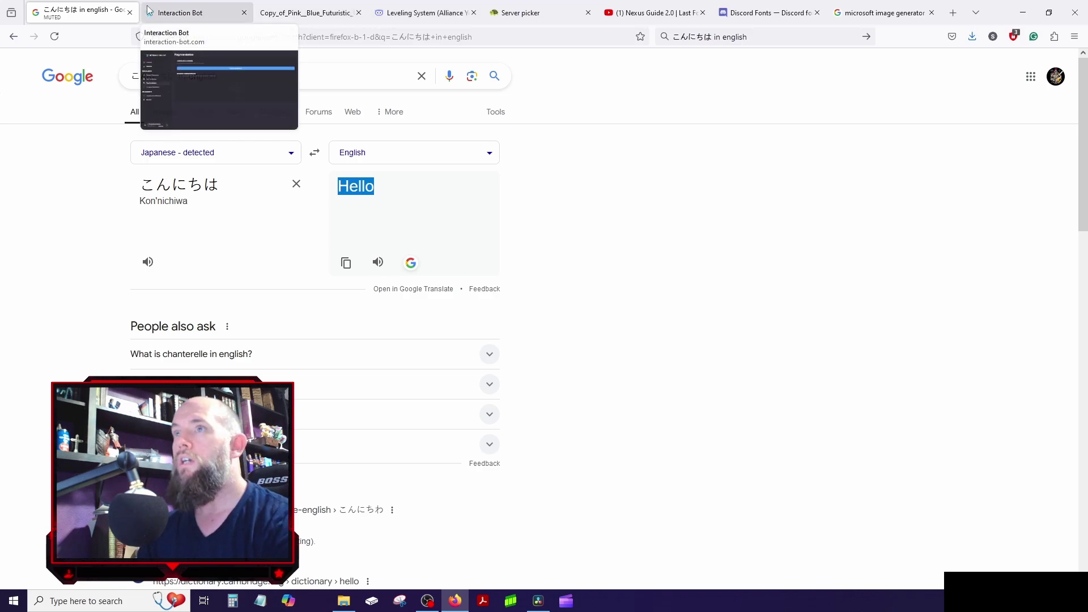
- Return to the Alliance Youtube server in Discord and open its App Directory
{"action": "left_click", "coordinate": [16, 40]}
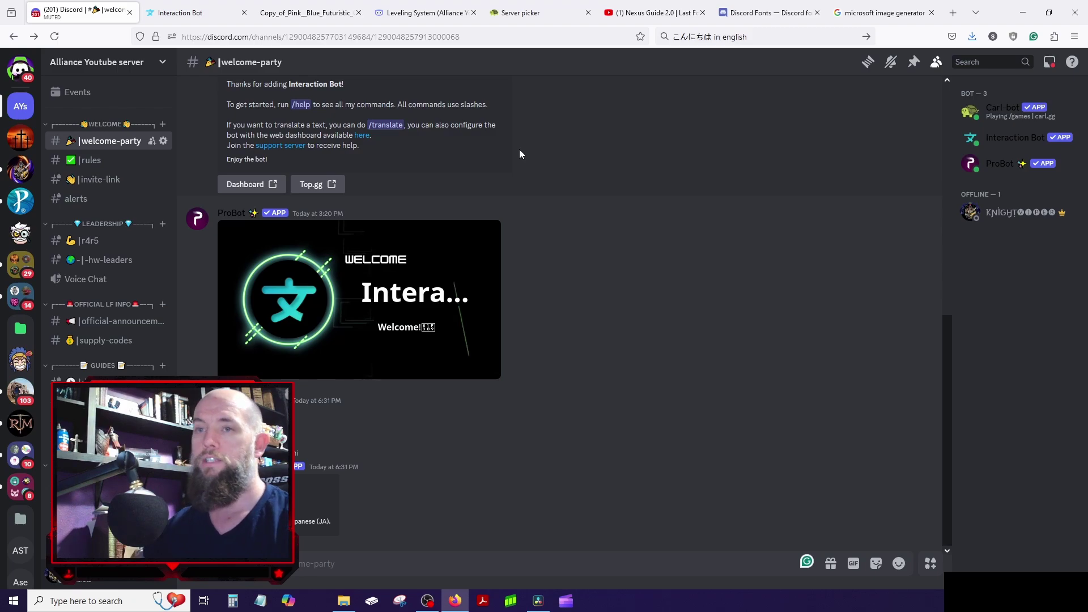
{"action": "scroll", "coordinate": [519, 148], "scroll_direction": "up", "scroll_amount": 2}
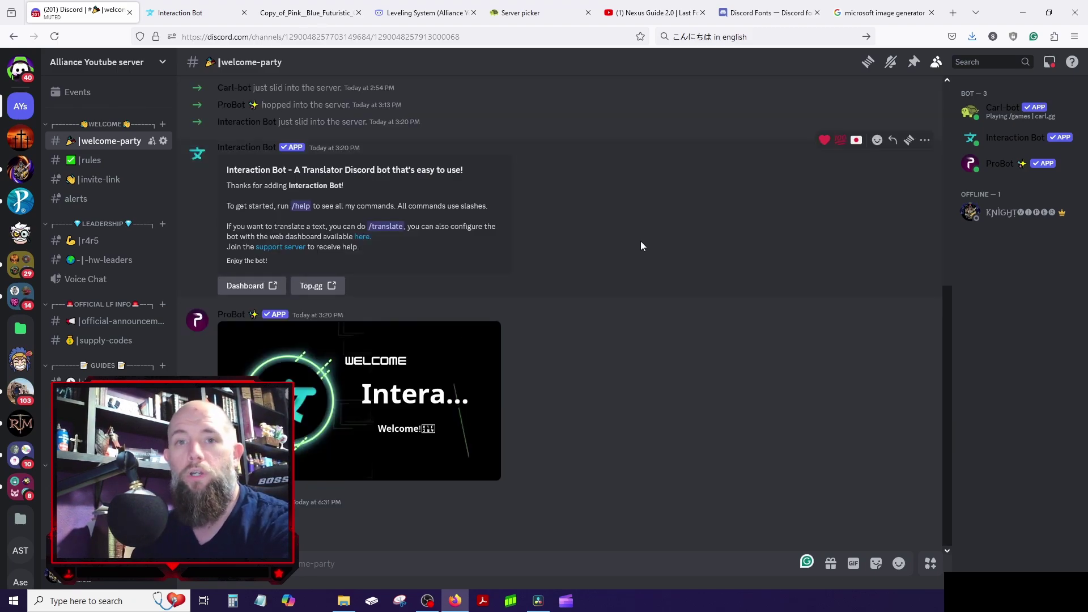
{"action": "left_click", "coordinate": [98, 64]}
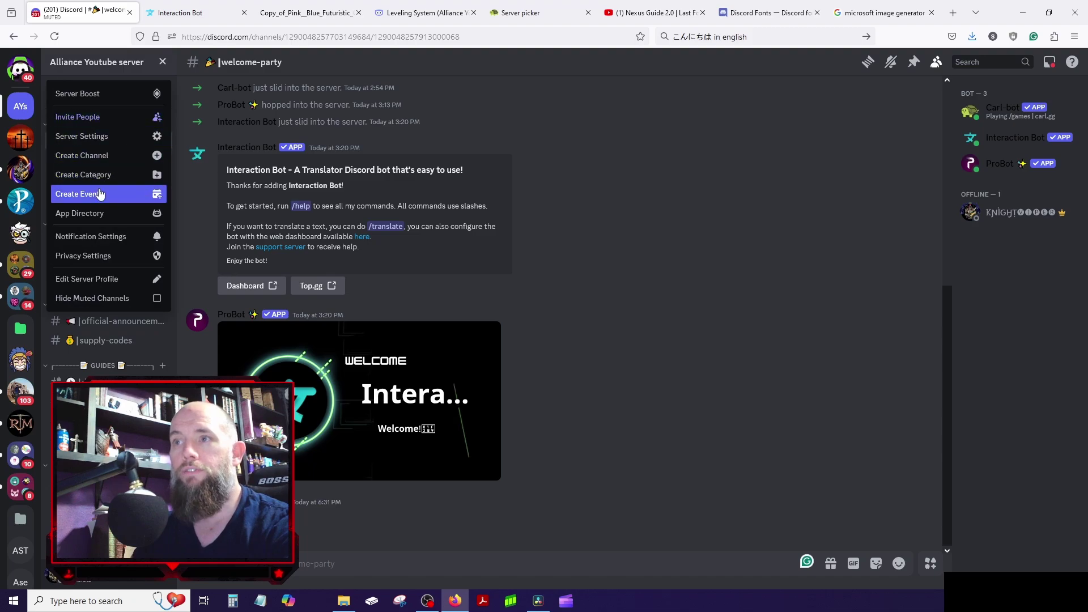
{"action": "left_click", "coordinate": [128, 215]}
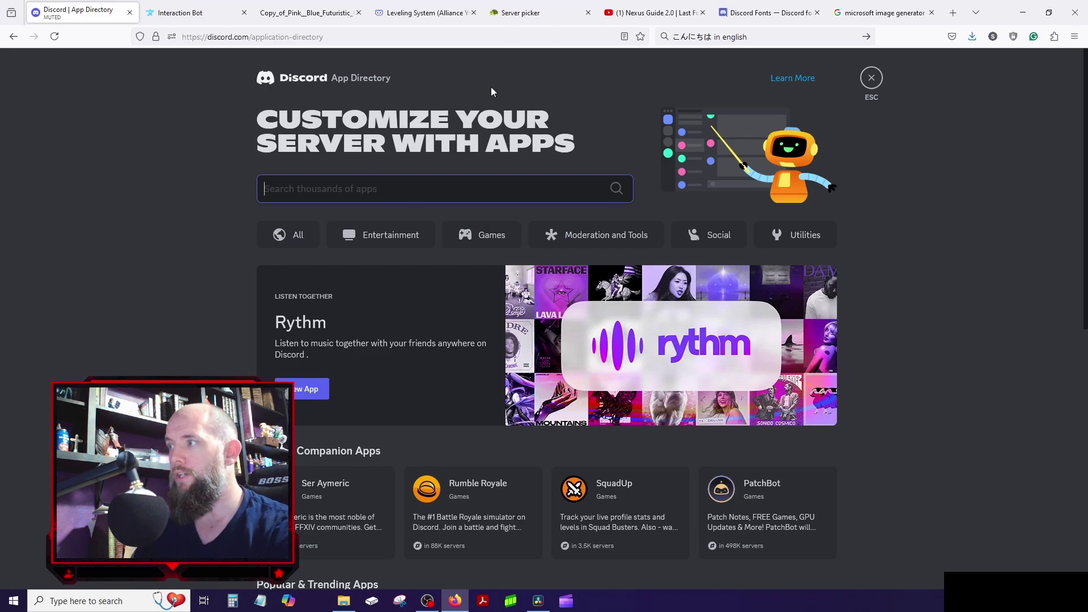
{"action": "left_click", "coordinate": [647, 222]}
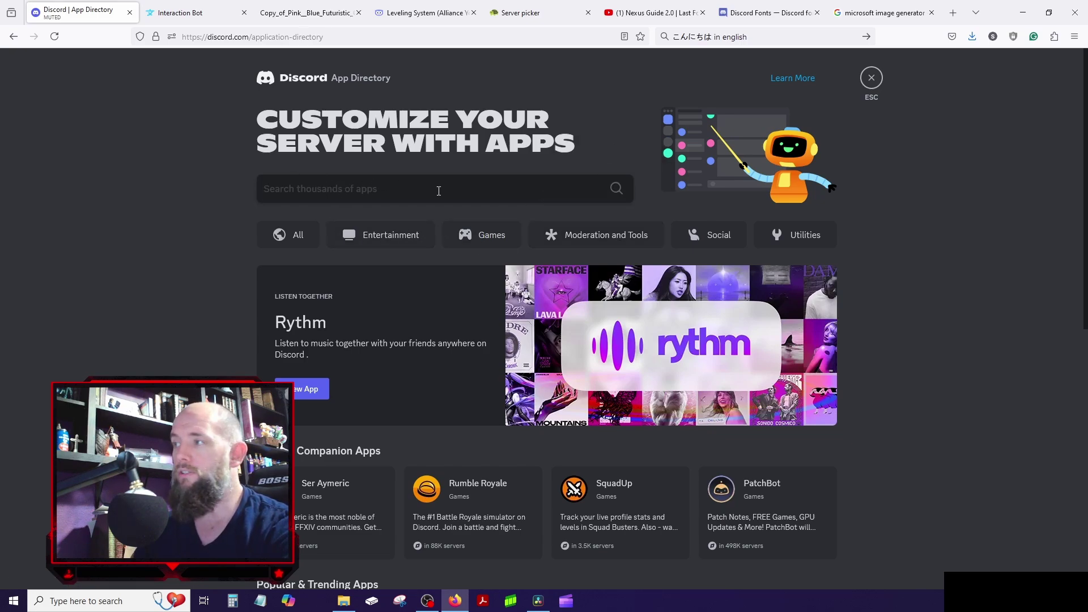
- Browse the App Directory's Moderation and Tools category, and close the directory
{"action": "left_click", "coordinate": [590, 236]}
{"action": "scroll", "coordinate": [442, 283], "scroll_direction": "down", "scroll_amount": 3}
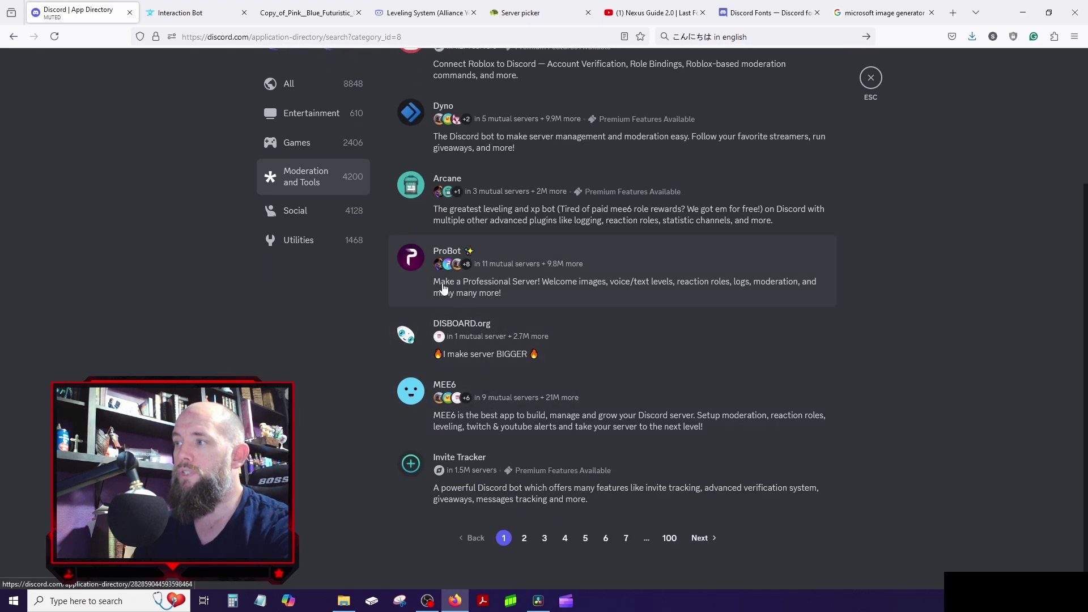
{"action": "scroll", "coordinate": [539, 311], "scroll_direction": "up", "scroll_amount": 3}
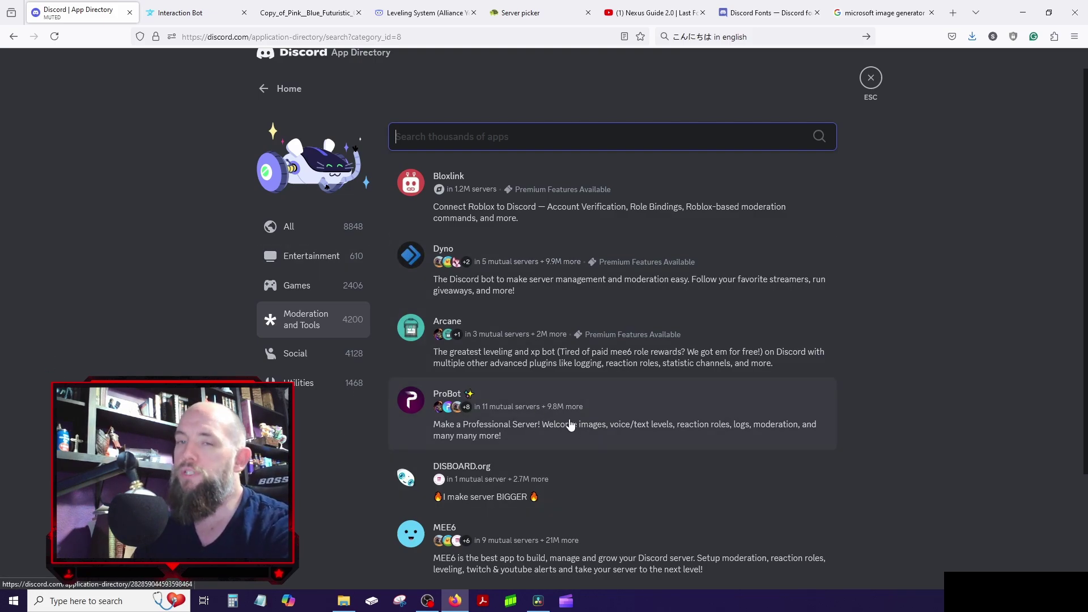
{"action": "scroll", "coordinate": [569, 424], "scroll_direction": "down", "scroll_amount": 2}
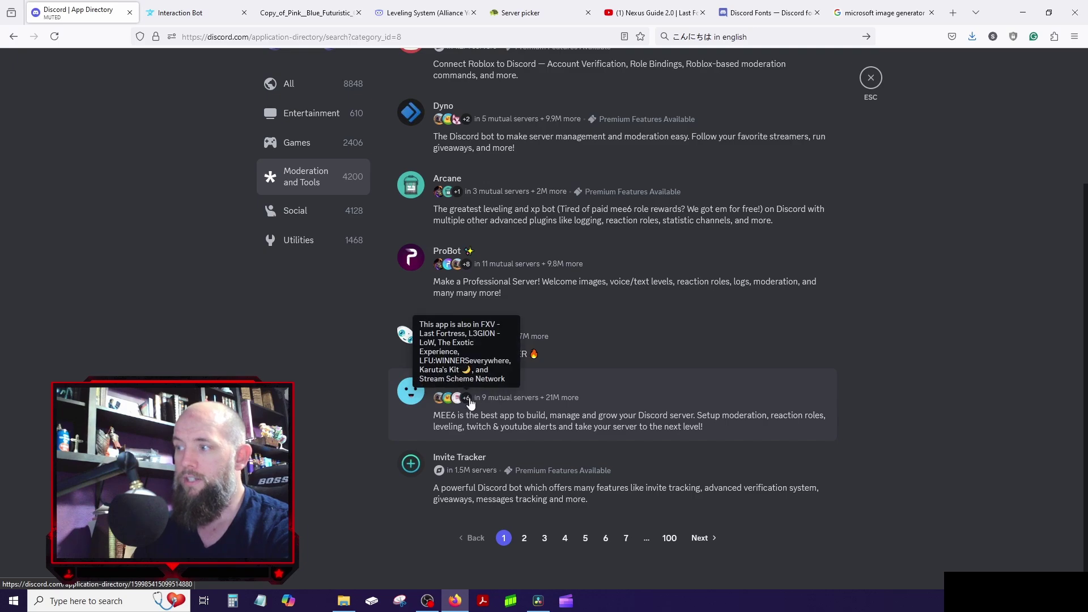
{"action": "scroll", "coordinate": [670, 338], "scroll_direction": "up", "scroll_amount": 3}
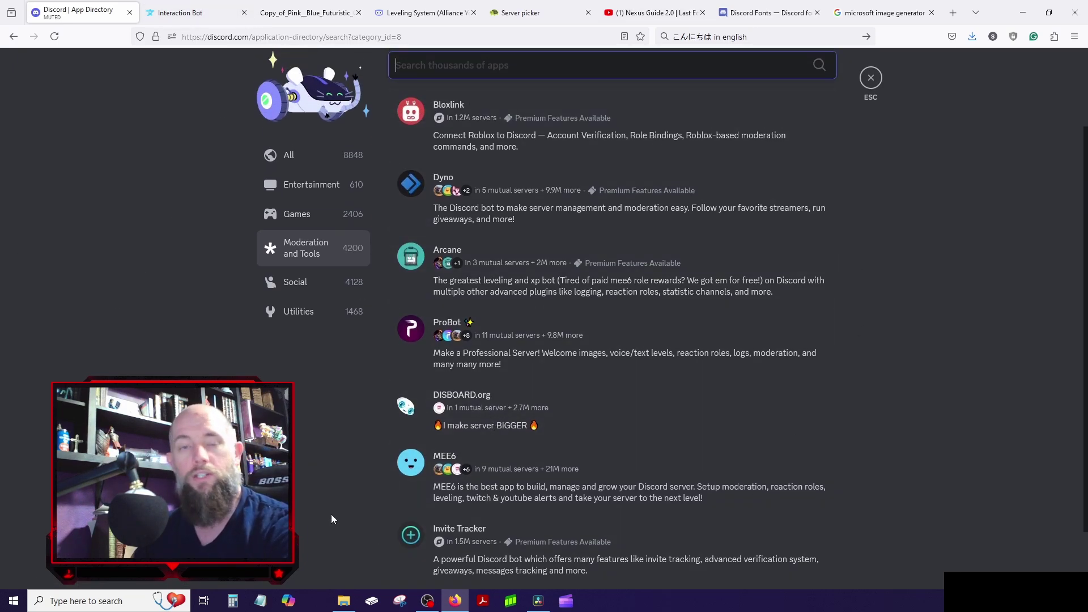
{"action": "scroll", "coordinate": [638, 292], "scroll_direction": "up", "scroll_amount": 2}
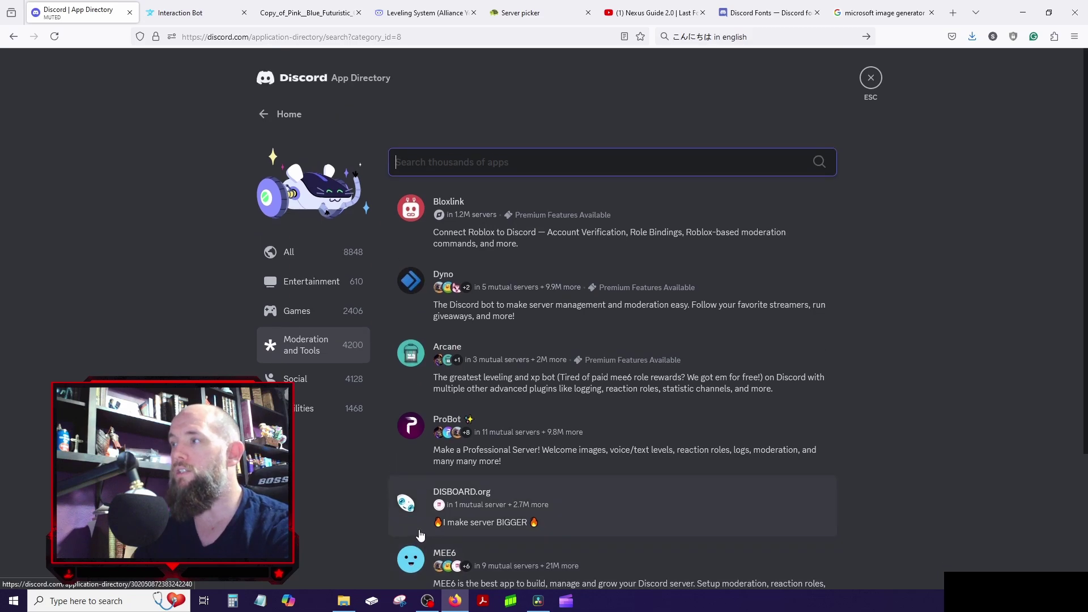
{"action": "left_click", "coordinate": [872, 79]}
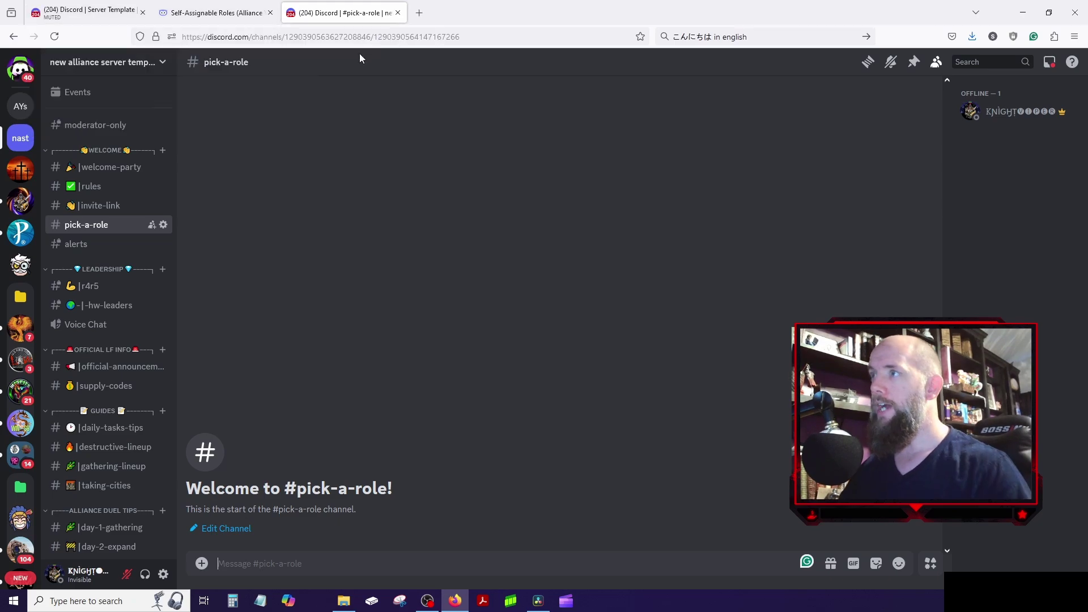
- Open the Safety Setup page in the new alliance server template server's settings
{"action": "left_click", "coordinate": [88, 62]}
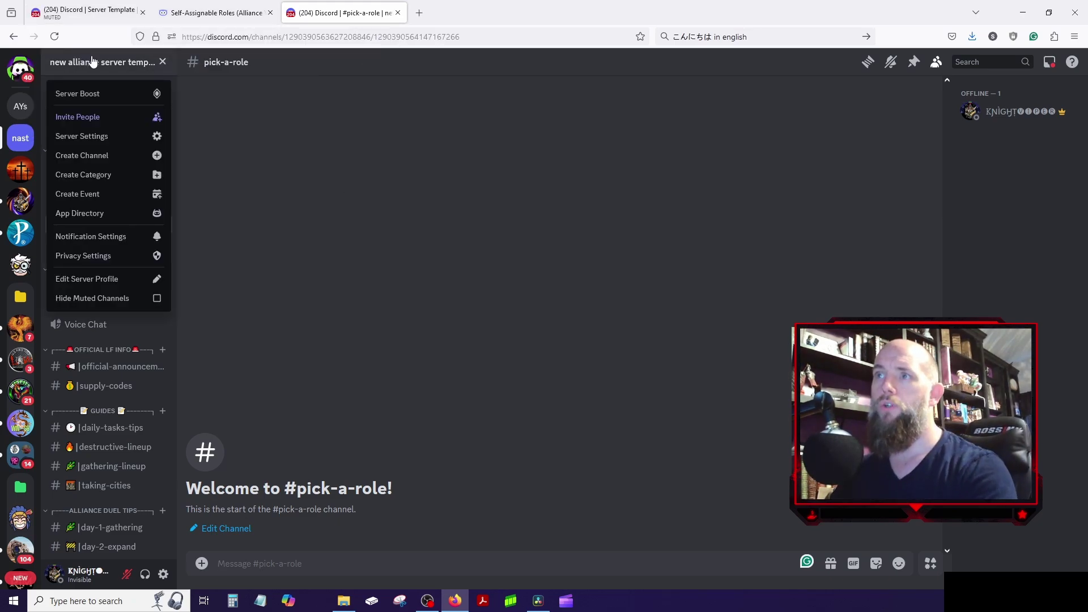
{"action": "left_click", "coordinate": [104, 137]}
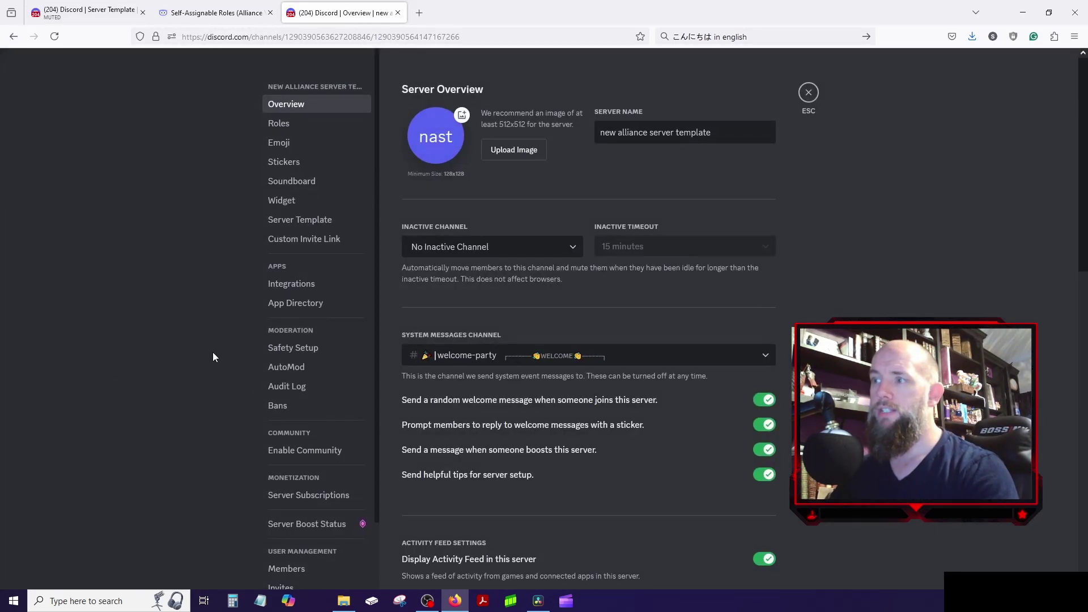
{"action": "scroll", "coordinate": [213, 352], "scroll_direction": "down", "scroll_amount": 2}
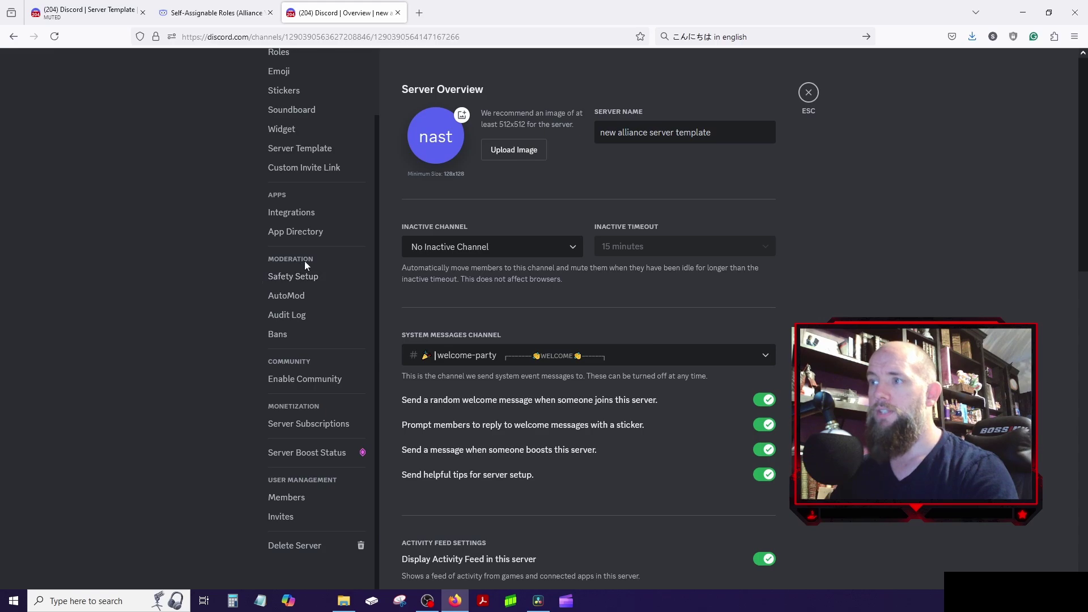
{"action": "left_click", "coordinate": [296, 278]}
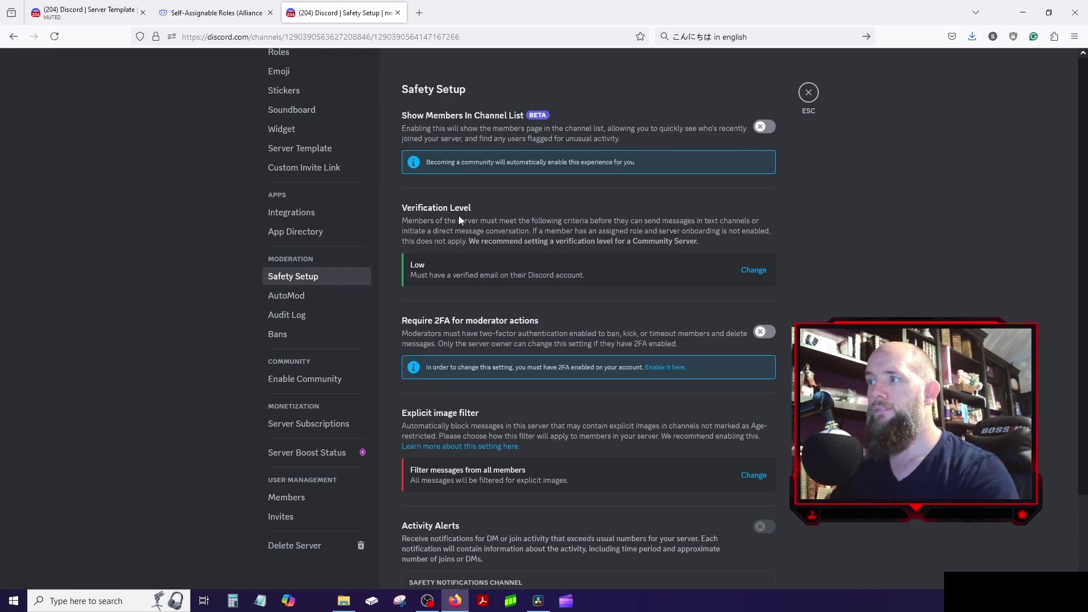
{"action": "scroll", "coordinate": [593, 229], "scroll_direction": "down", "scroll_amount": 1}
{"action": "scroll", "coordinate": [593, 231], "scroll_direction": "down", "scroll_amount": 1}
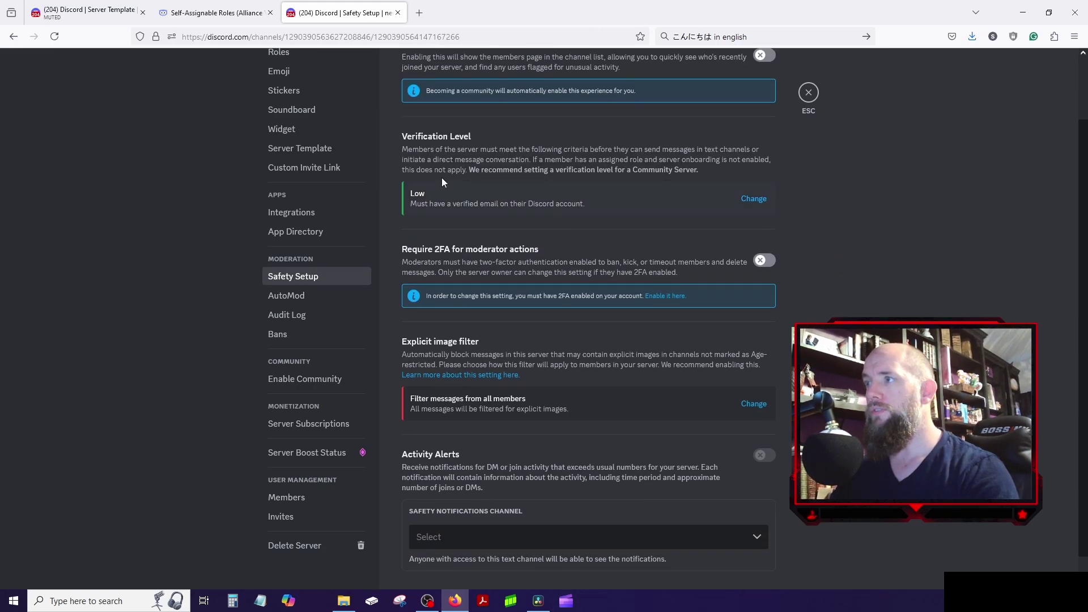
- Show the available options for the server's verification level and explicit image filter
{"action": "left_click", "coordinate": [745, 200]}
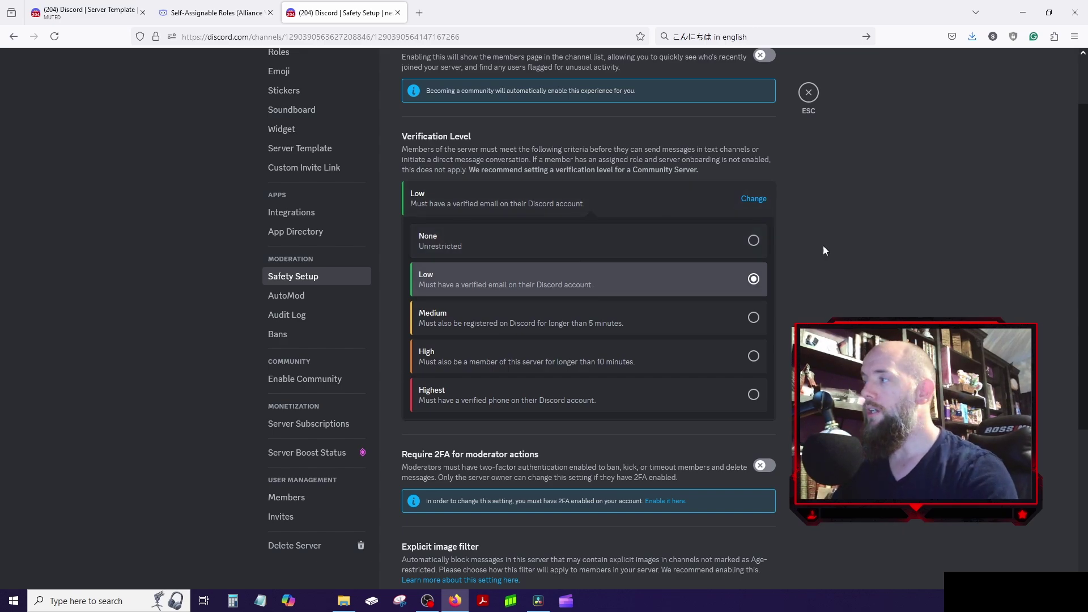
{"action": "scroll", "coordinate": [826, 280], "scroll_direction": "down", "scroll_amount": 4}
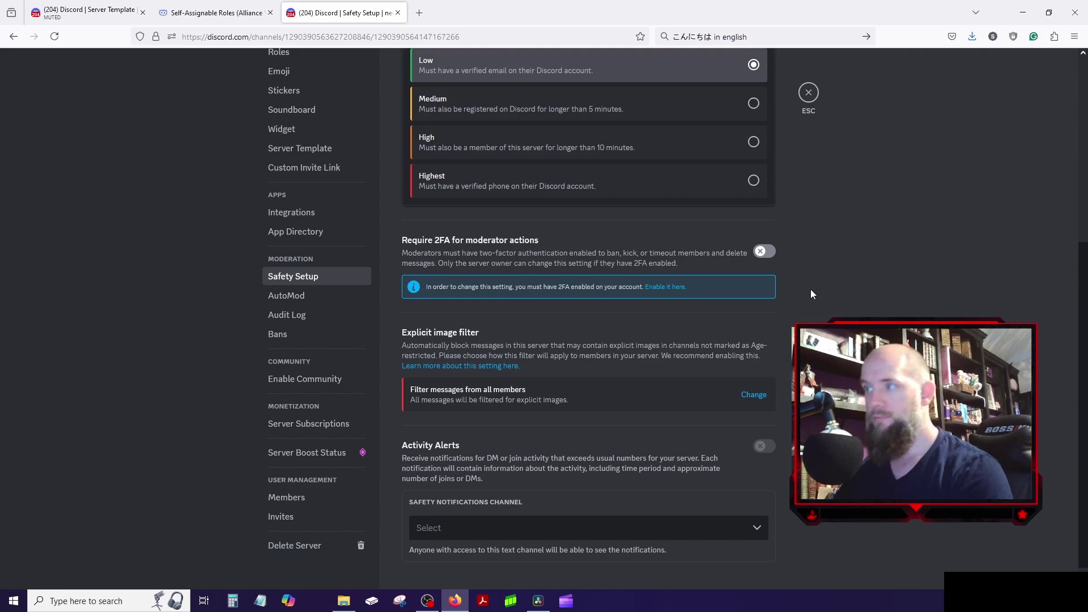
{"action": "scroll", "coordinate": [507, 258], "scroll_direction": "down", "scroll_amount": 1}
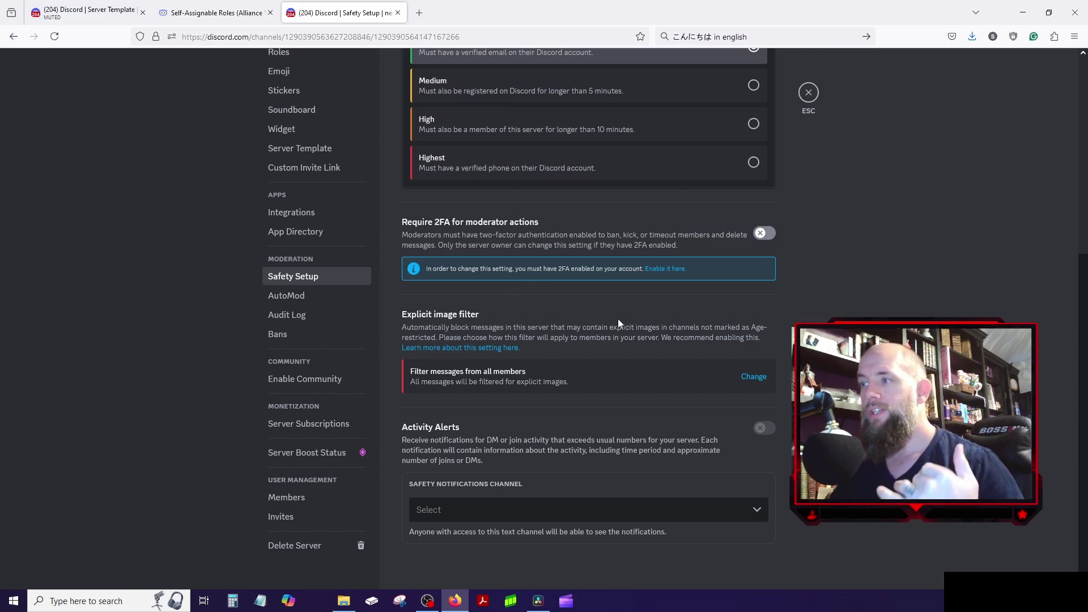
{"action": "left_click", "coordinate": [755, 380]}
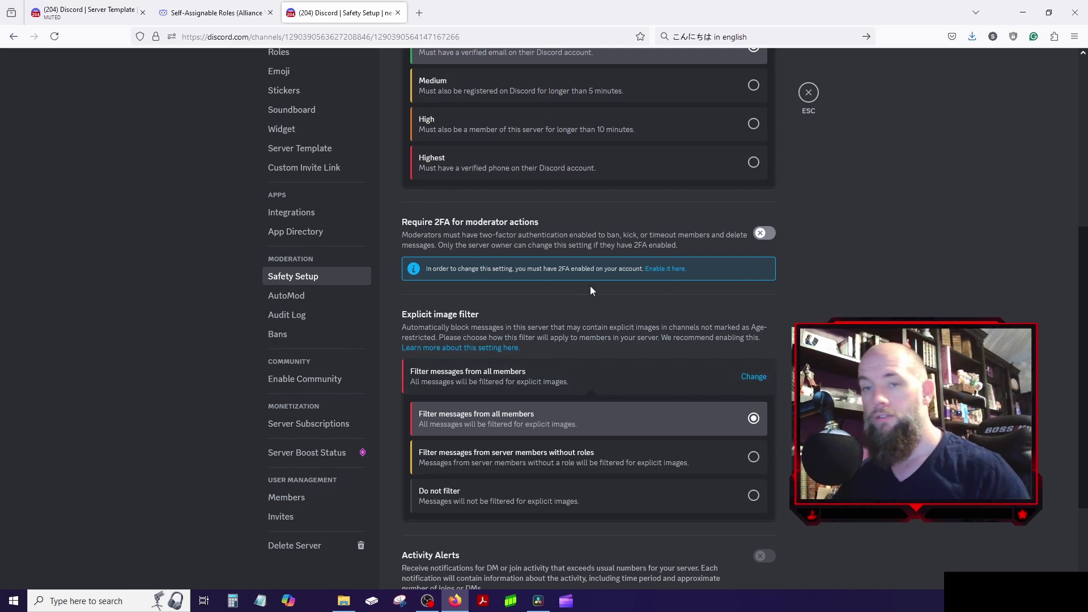
- Check the overview settings of the adult-humor channel in the Alliance Youtube server, and close them
{"action": "left_click", "coordinate": [72, 8]}
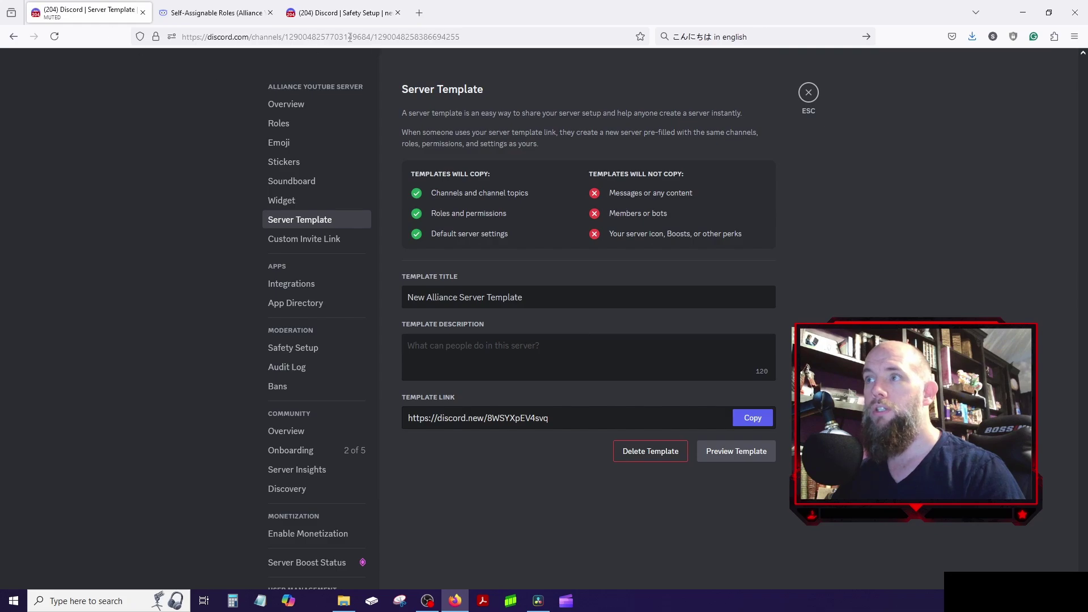
{"action": "left_click", "coordinate": [808, 97]}
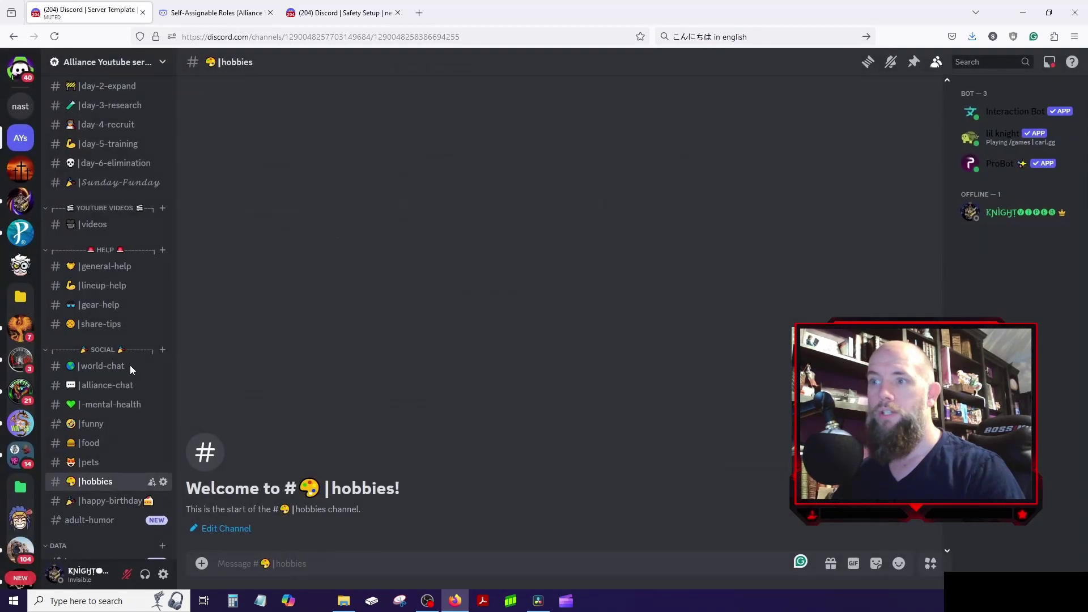
{"action": "scroll", "coordinate": [131, 365], "scroll_direction": "down", "scroll_amount": 2}
{"action": "left_click", "coordinate": [102, 489]}
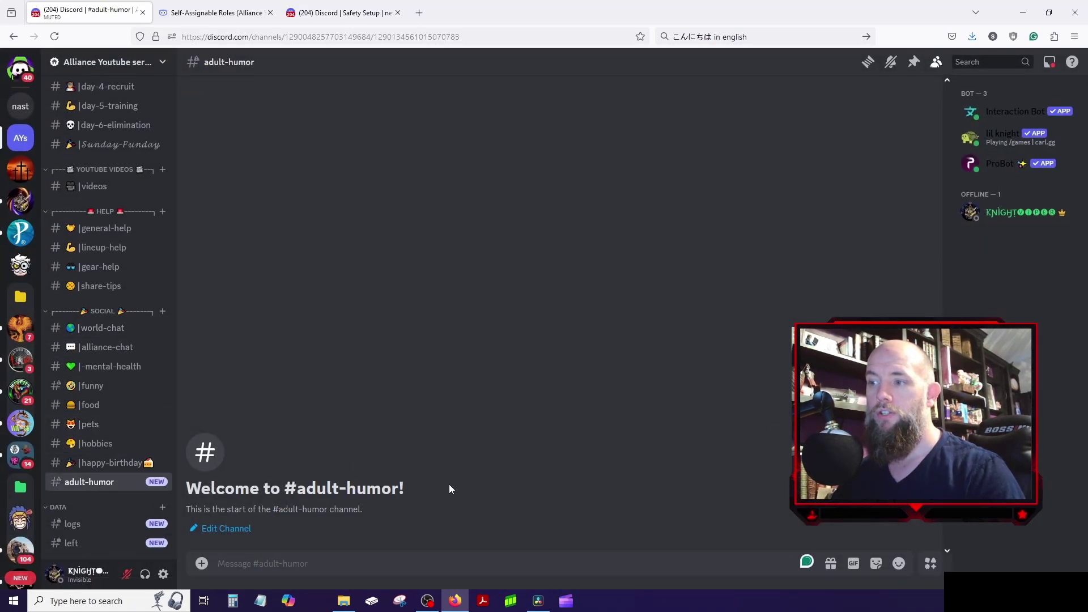
{"action": "right_click", "coordinate": [97, 478]}
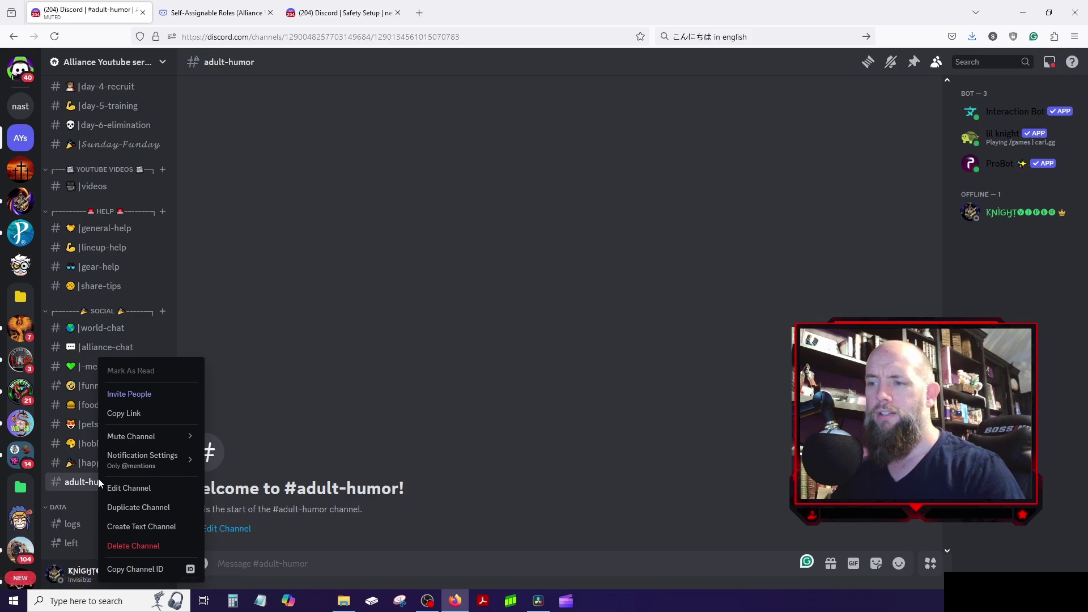
{"action": "left_click", "coordinate": [142, 489]}
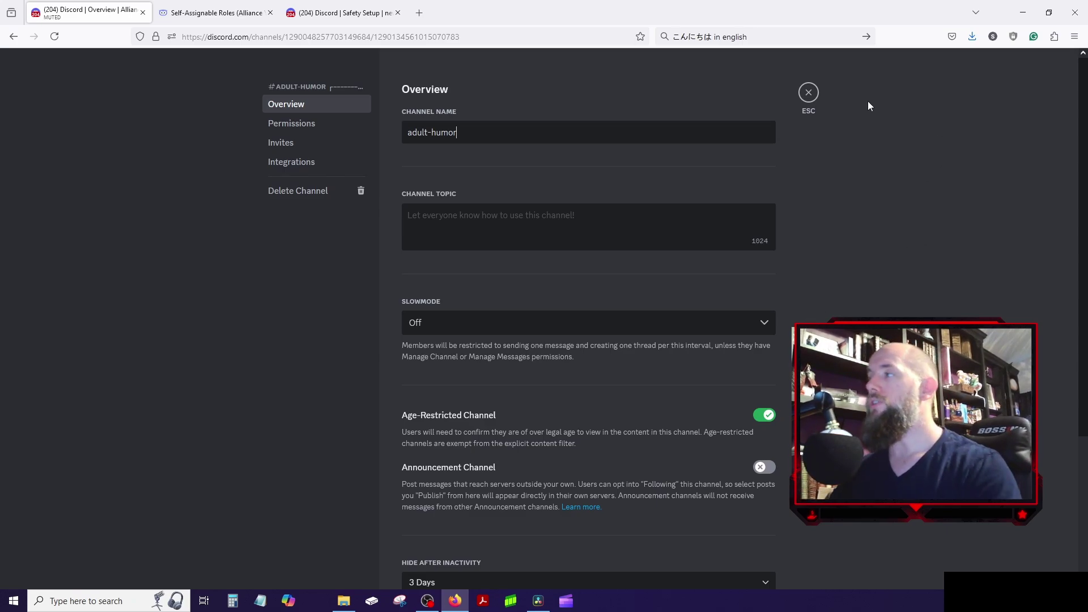
{"action": "left_click", "coordinate": [809, 93]}
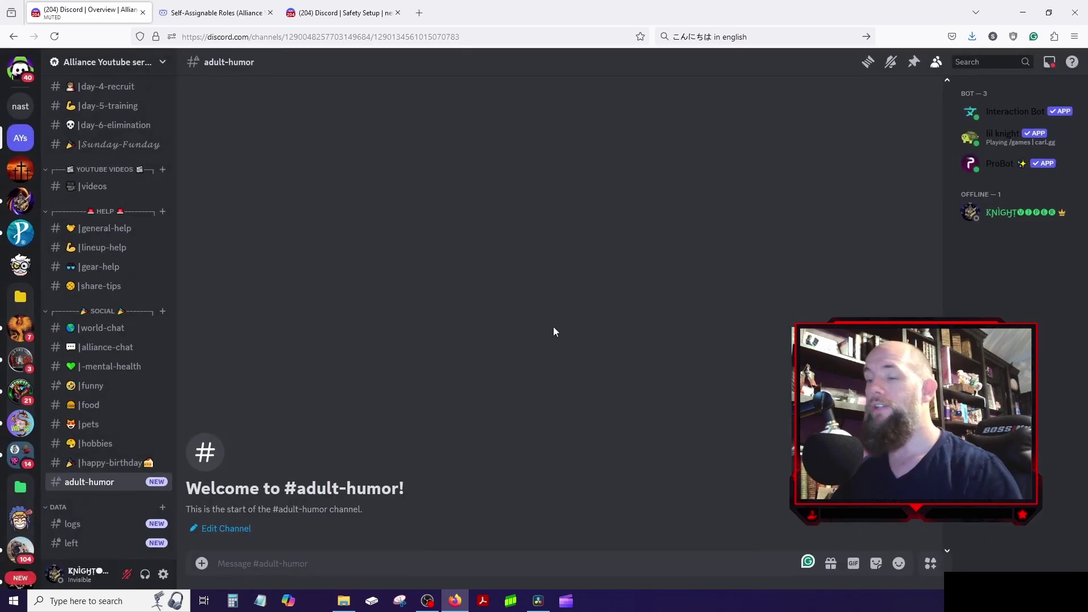
{"action": "left_click", "coordinate": [134, 63]}
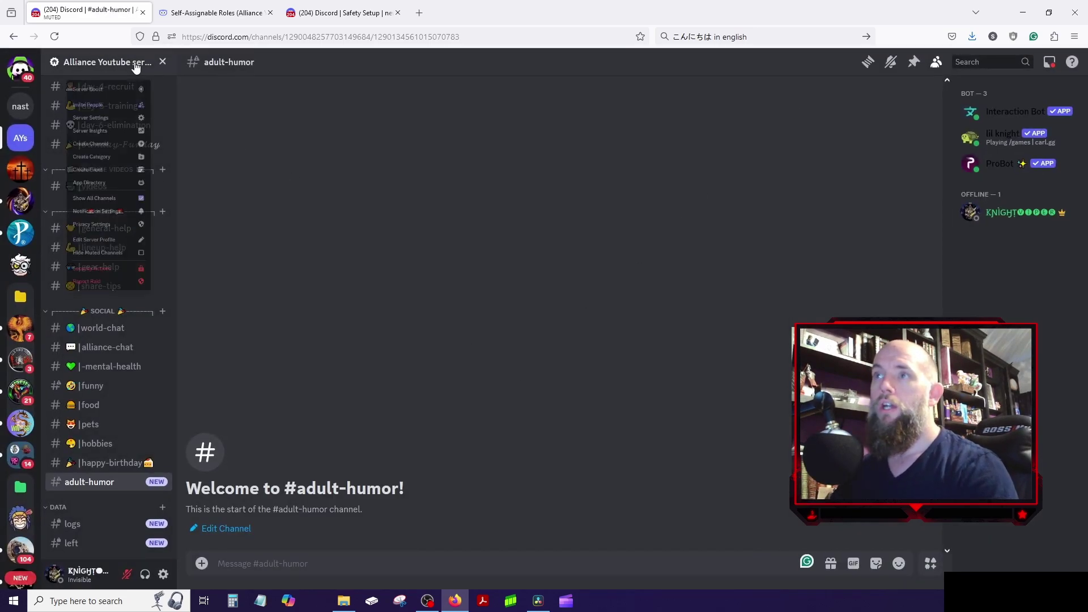
- In the template server's Safety Setup, choose #alerts as the safety notifications channel and enable Activity Alerts
{"action": "left_click", "coordinate": [340, 13]}
{"action": "scroll", "coordinate": [563, 357], "scroll_direction": "down", "scroll_amount": 3}
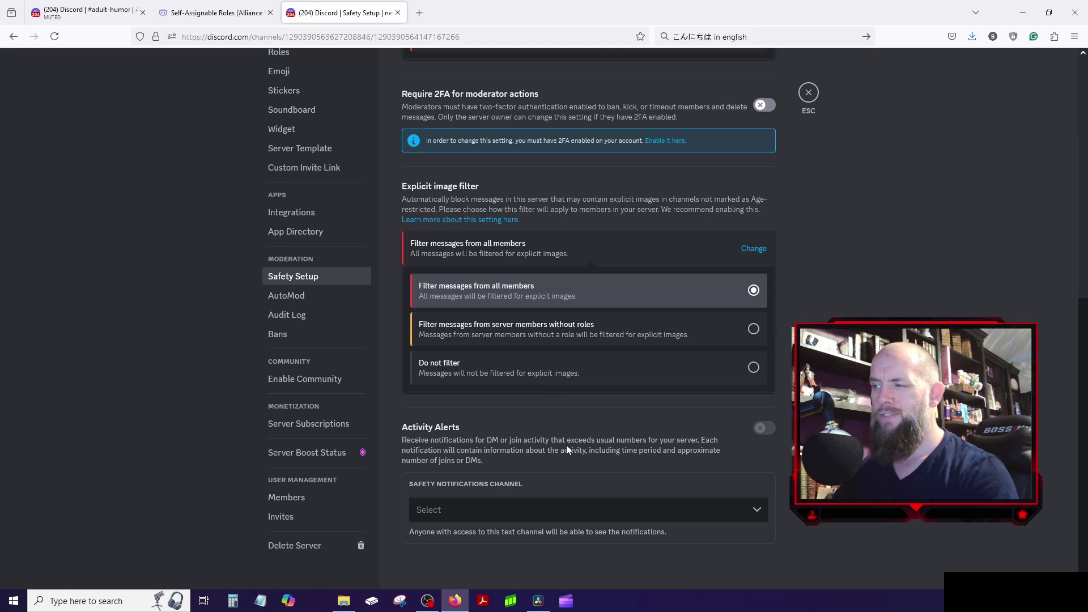
{"action": "left_click", "coordinate": [501, 513]}
{"action": "scroll", "coordinate": [493, 454], "scroll_direction": "down", "scroll_amount": 3}
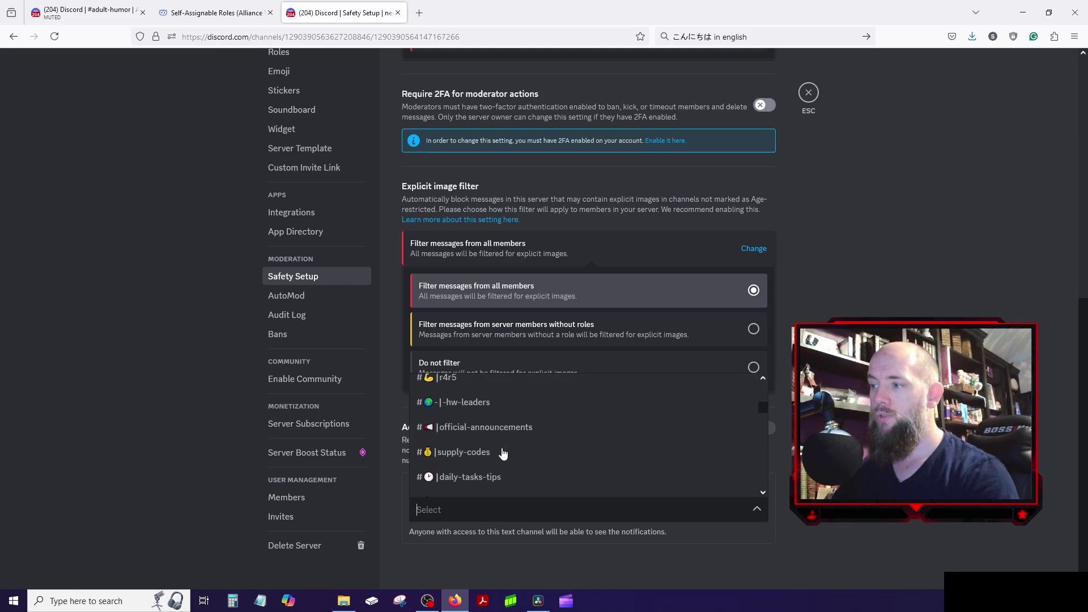
{"action": "scroll", "coordinate": [488, 440], "scroll_direction": "down", "scroll_amount": 5}
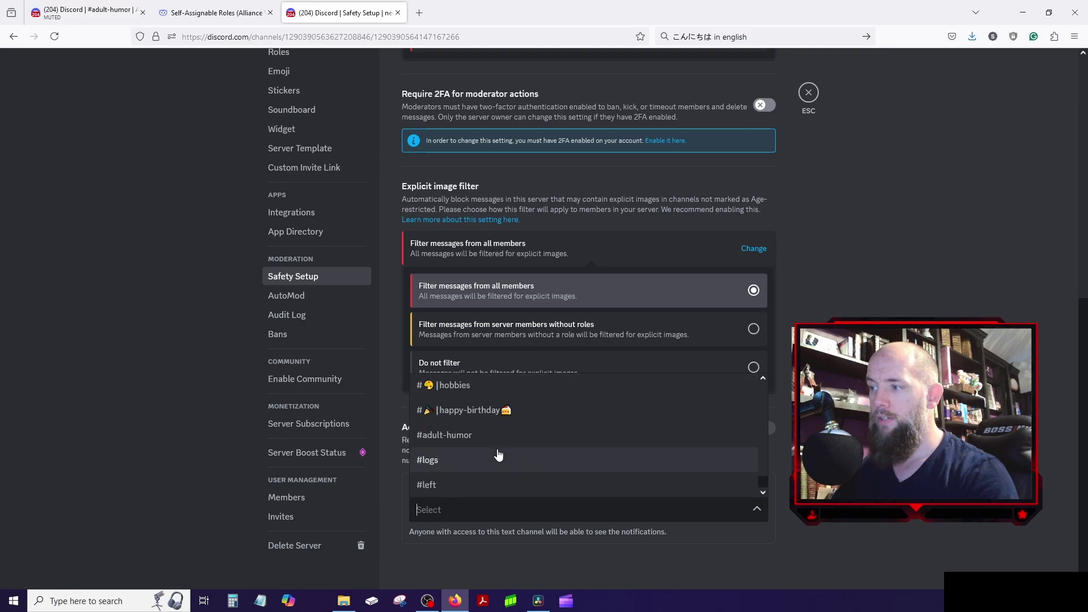
{"action": "scroll", "coordinate": [493, 448], "scroll_direction": "up", "scroll_amount": 5}
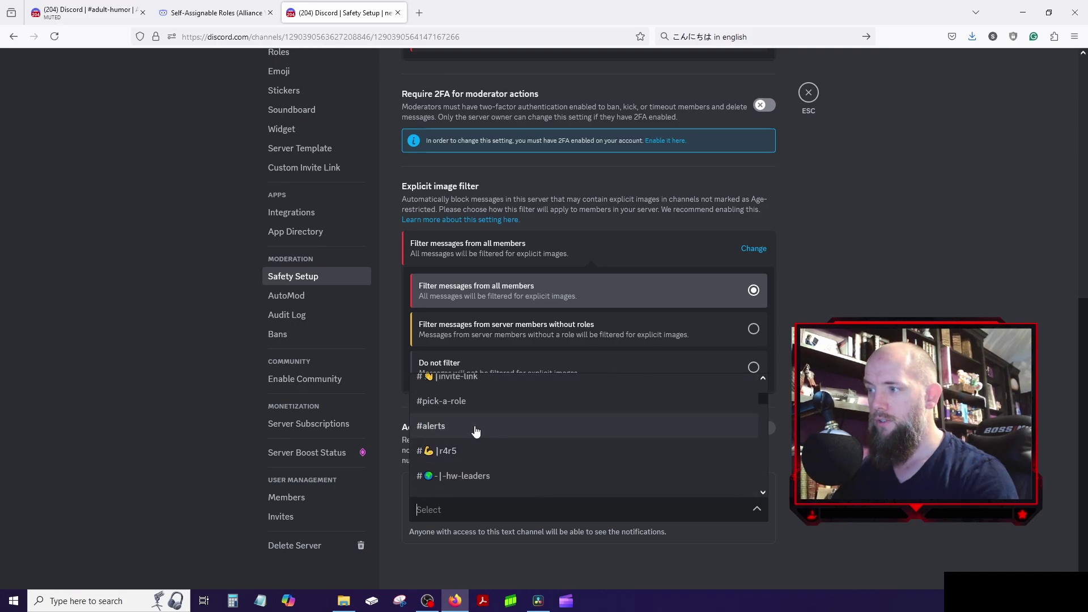
{"action": "left_click", "coordinate": [475, 429]}
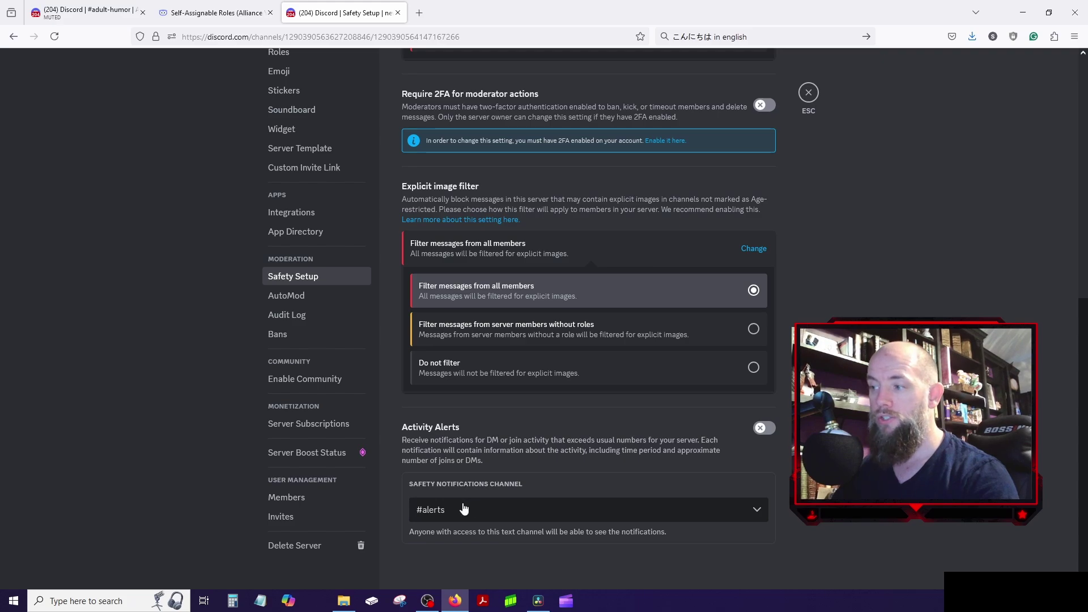
{"action": "left_click", "coordinate": [768, 429]}
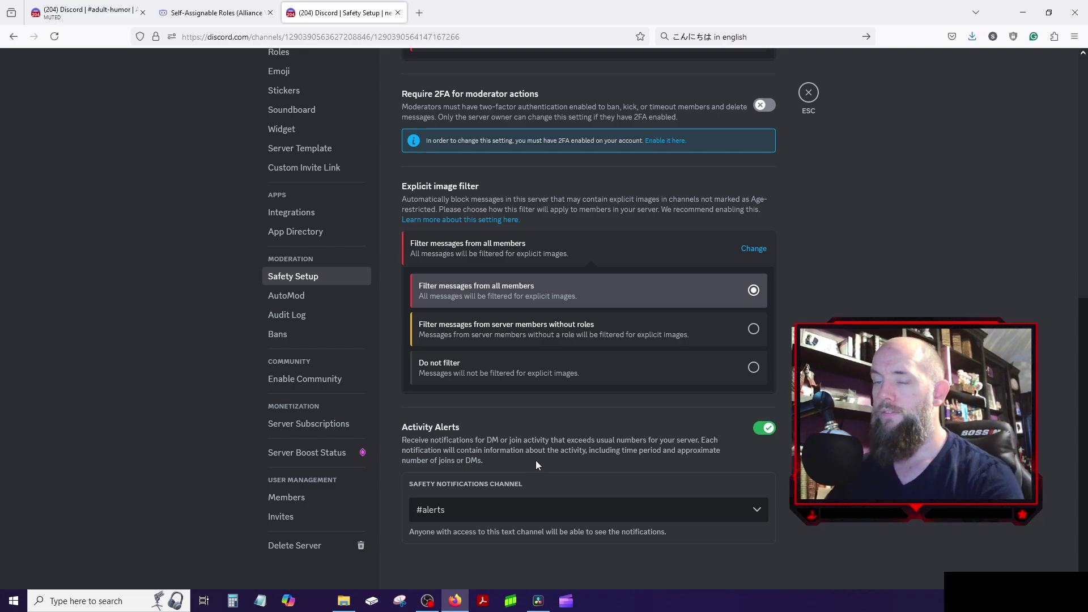
- Set up AutoMod's Block Mention Spam rule so that it sends alerts to the #alerts channel
{"action": "left_click", "coordinate": [308, 301]}
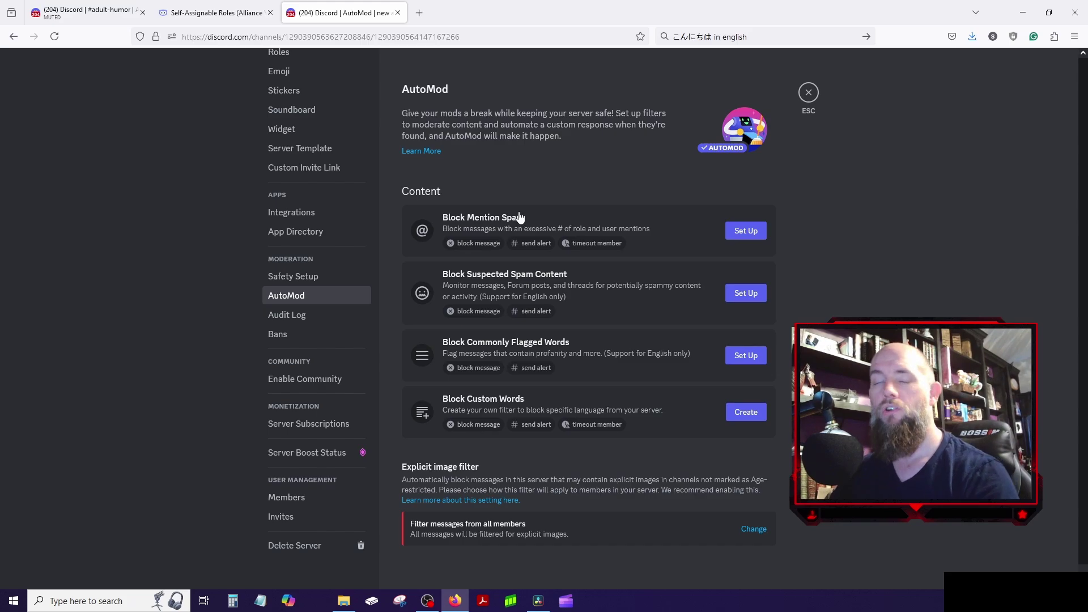
{"action": "left_click", "coordinate": [740, 232]}
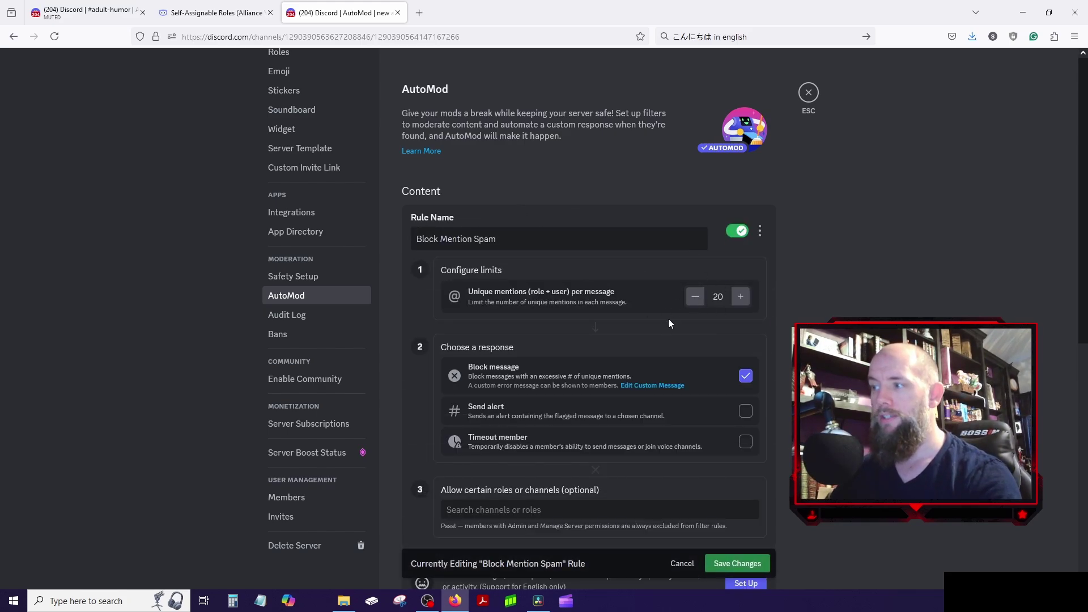
{"action": "scroll", "coordinate": [668, 323], "scroll_direction": "down", "scroll_amount": 2}
{"action": "left_click", "coordinate": [745, 340]}
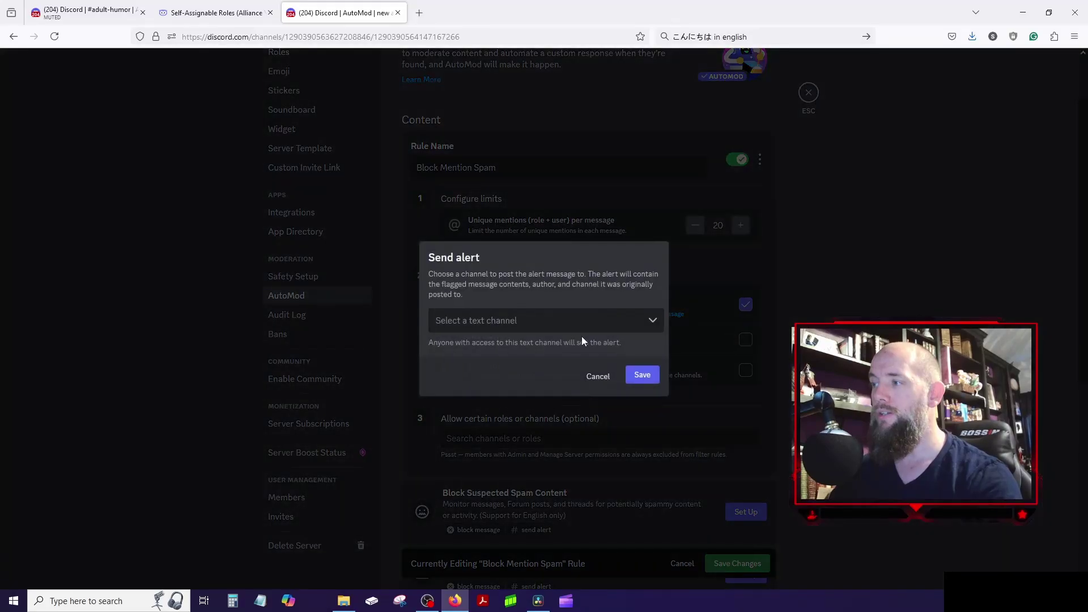
{"action": "left_click", "coordinate": [566, 319]}
{"action": "left_click", "coordinate": [476, 473]}
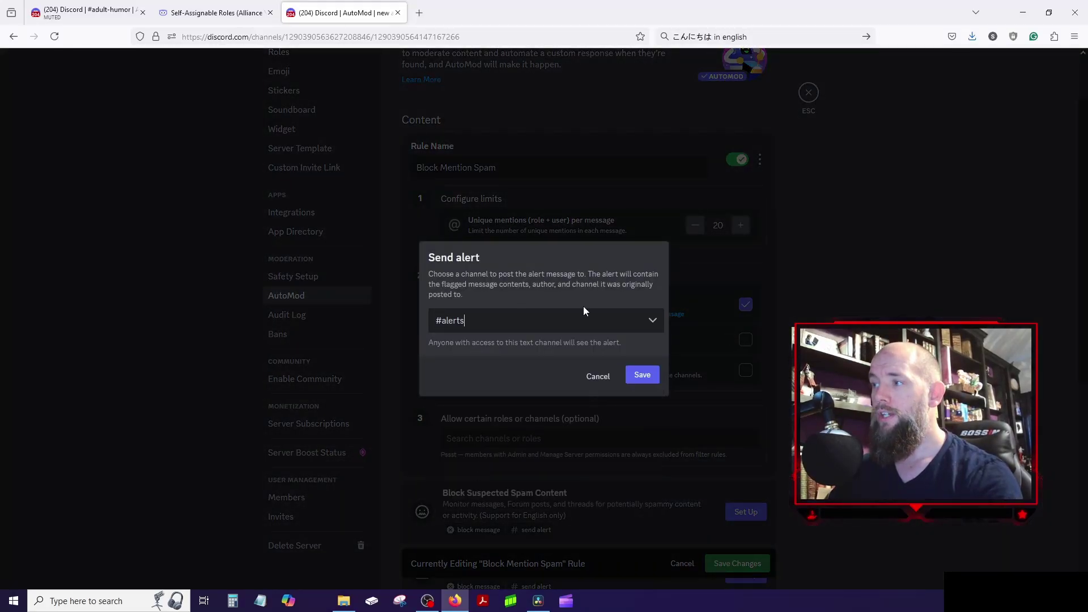
{"action": "left_click", "coordinate": [640, 376]}
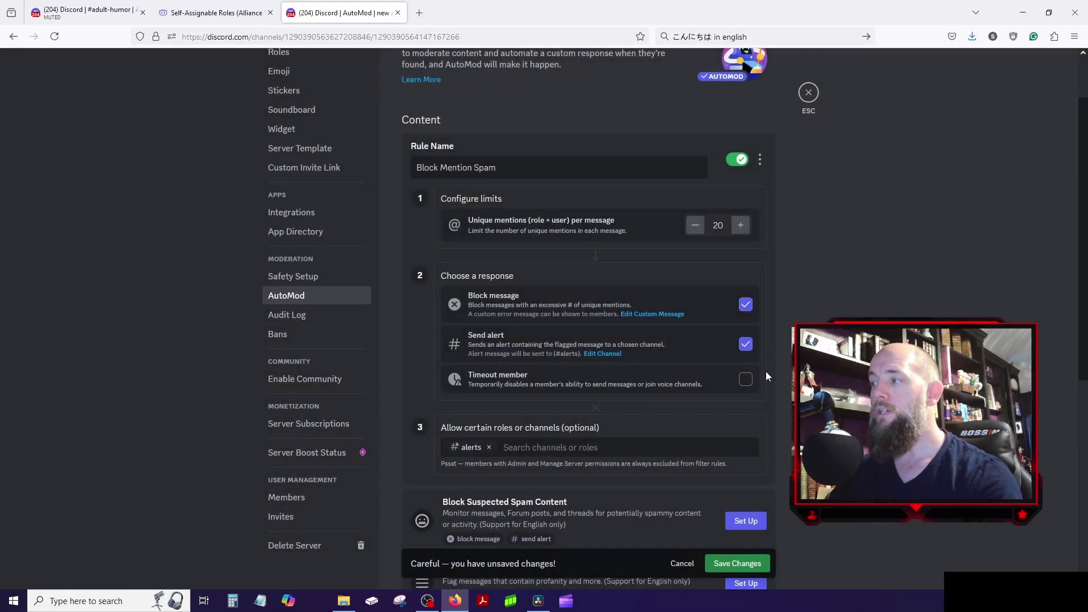
- Show the available timeout durations for the Block Mention Spam rule, and close the choice without enabling the member timeout
{"action": "left_click", "coordinate": [746, 379]}
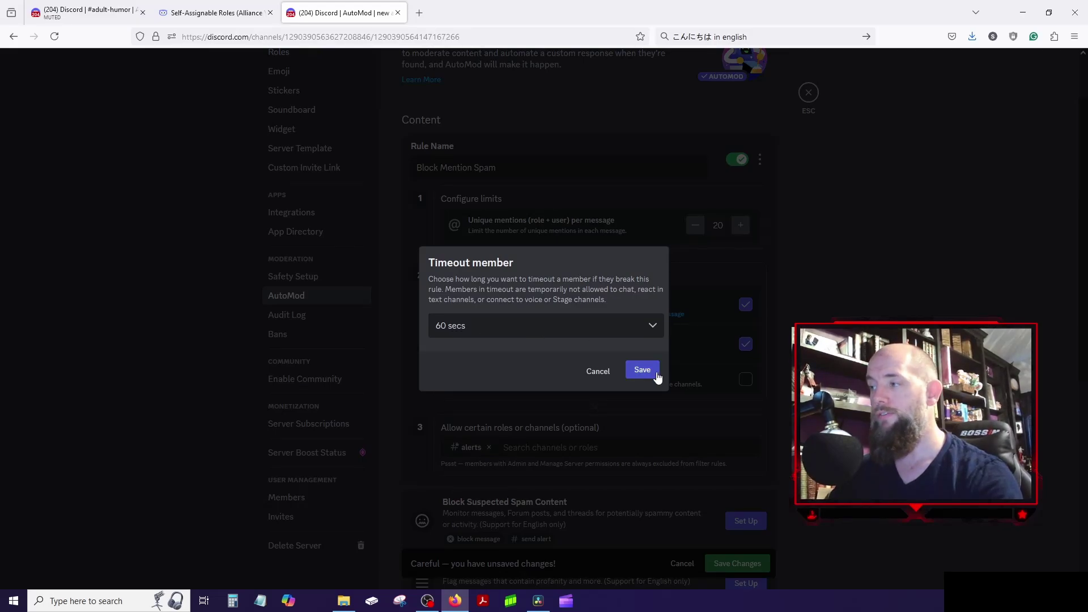
{"action": "left_click", "coordinate": [633, 335]}
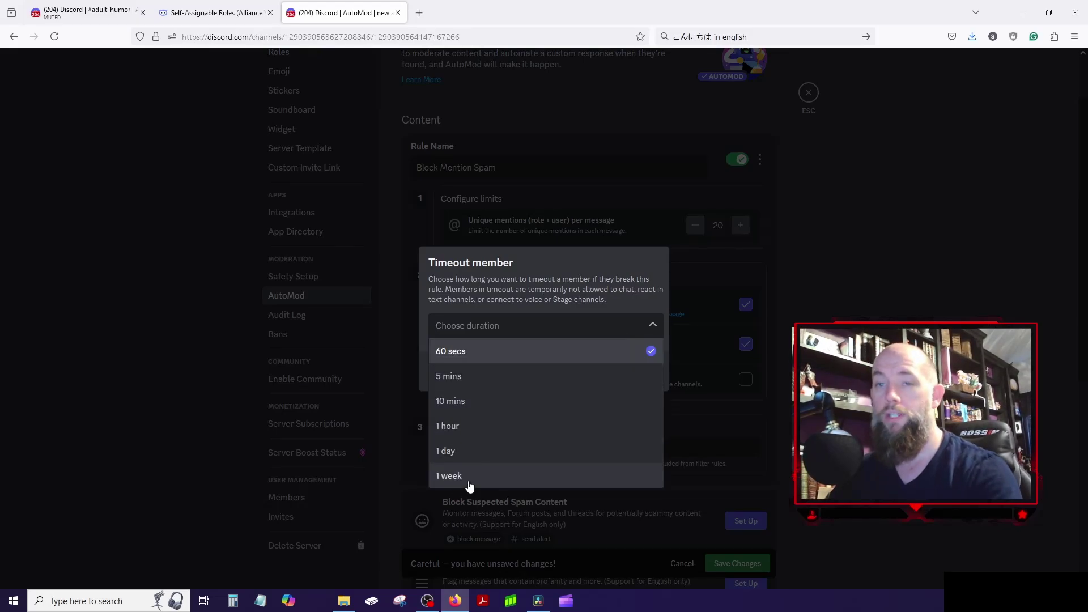
{"action": "left_click", "coordinate": [727, 266]}
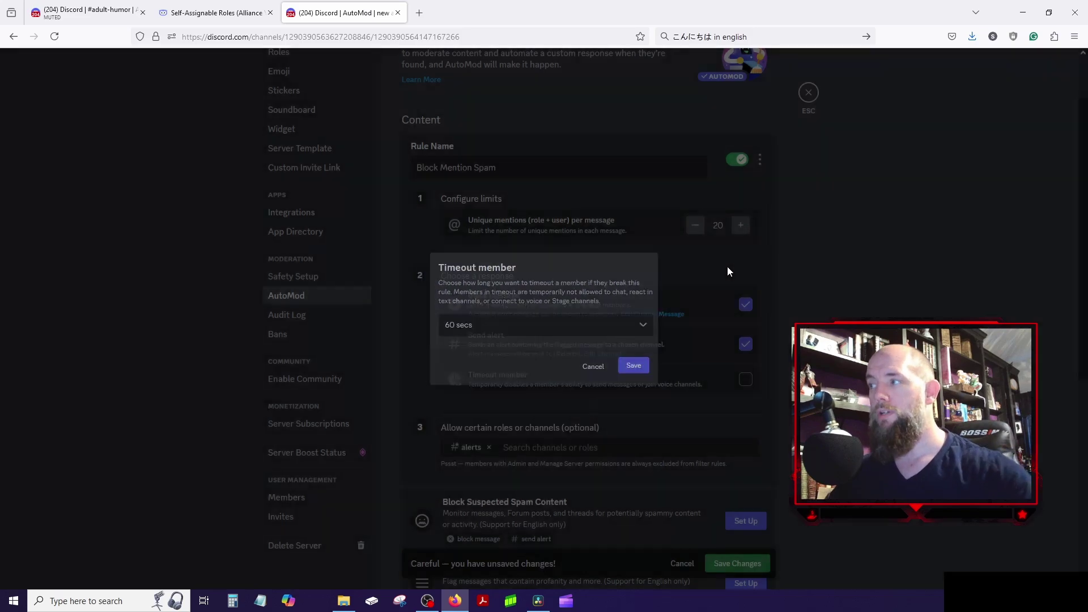
{"action": "left_click", "coordinate": [726, 266]}
- Configure AutoMod's Block Suspected Spam Content rule to block messages and send alerts to the #alerts channel
{"action": "scroll", "coordinate": [703, 262], "scroll_direction": "down", "scroll_amount": 5}
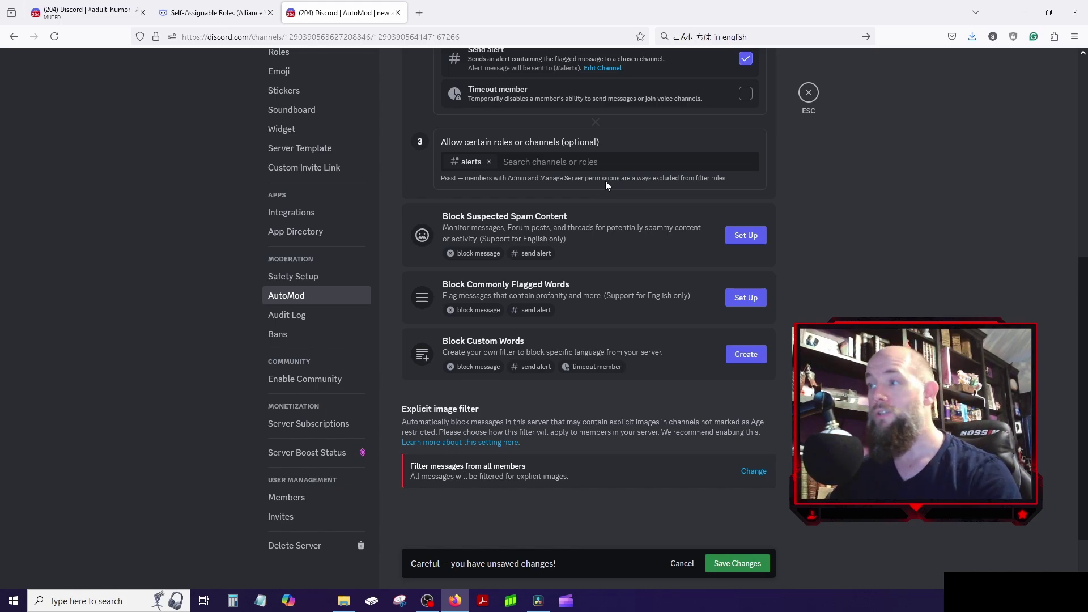
{"action": "scroll", "coordinate": [573, 202], "scroll_direction": "up", "scroll_amount": 3}
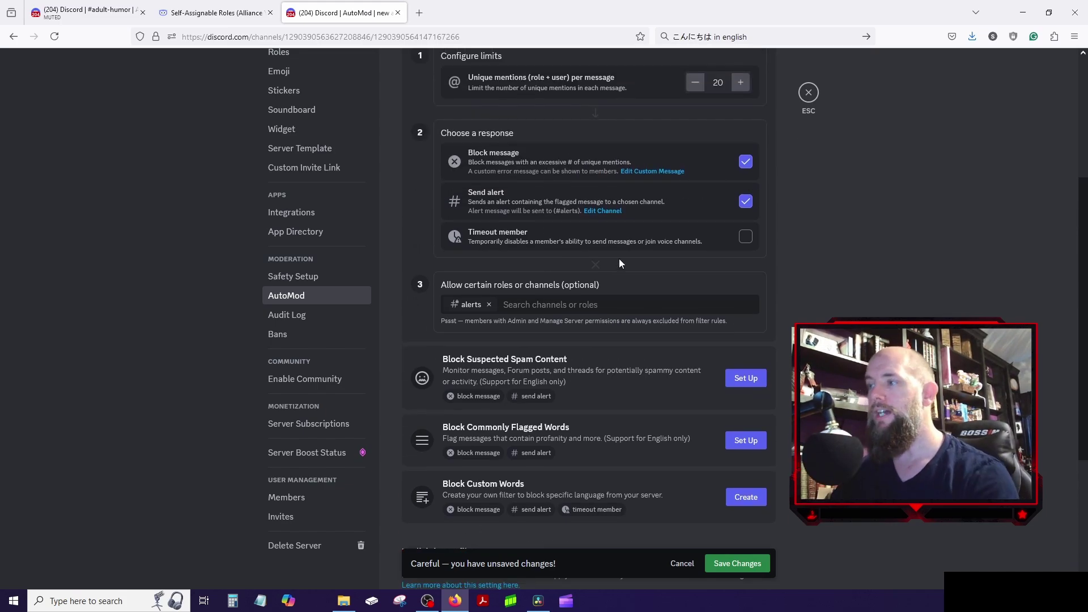
{"action": "scroll", "coordinate": [619, 259], "scroll_direction": "down", "scroll_amount": 3}
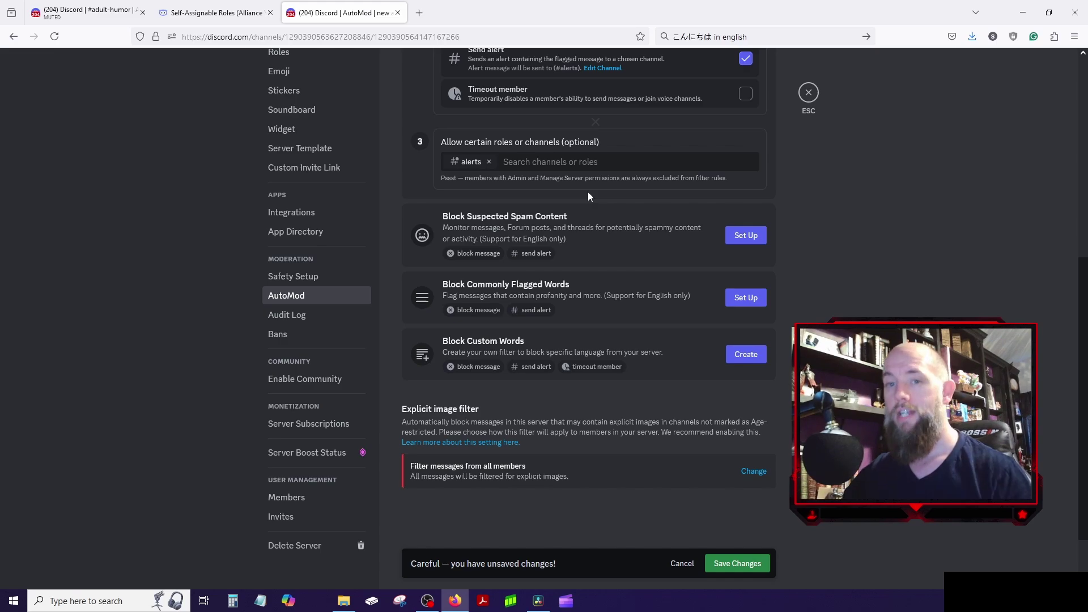
{"action": "left_click", "coordinate": [744, 236]}
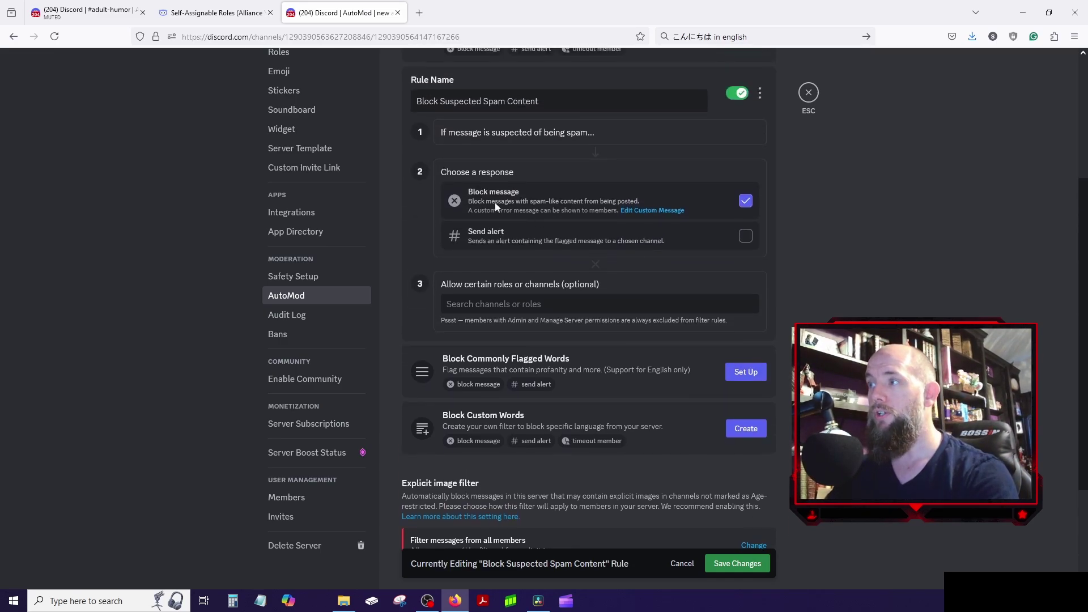
{"action": "left_click", "coordinate": [746, 236]}
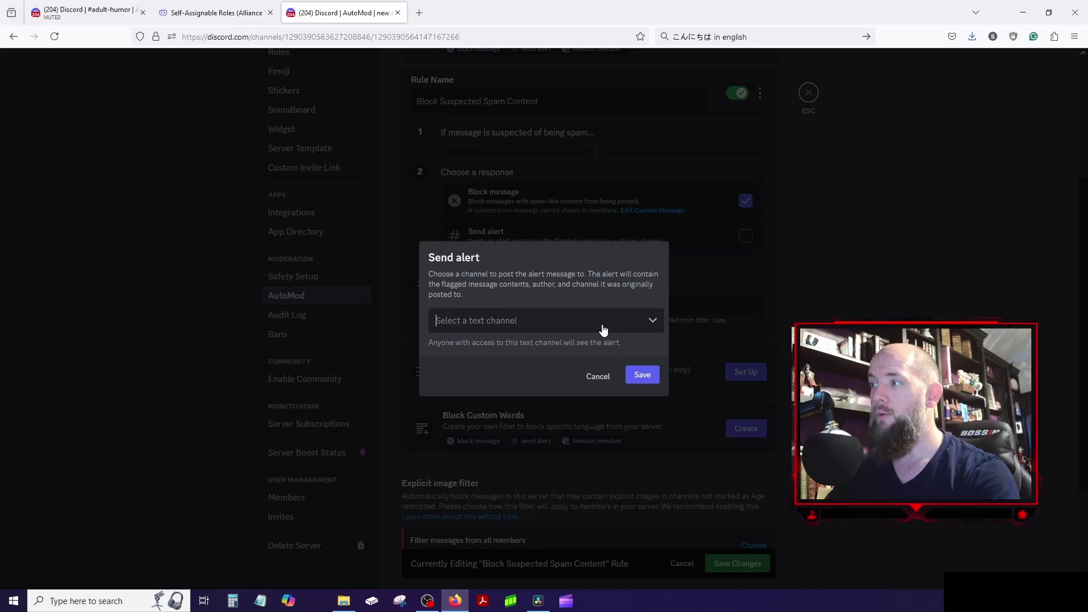
{"action": "left_click", "coordinate": [569, 321]}
{"action": "left_click", "coordinate": [467, 471]}
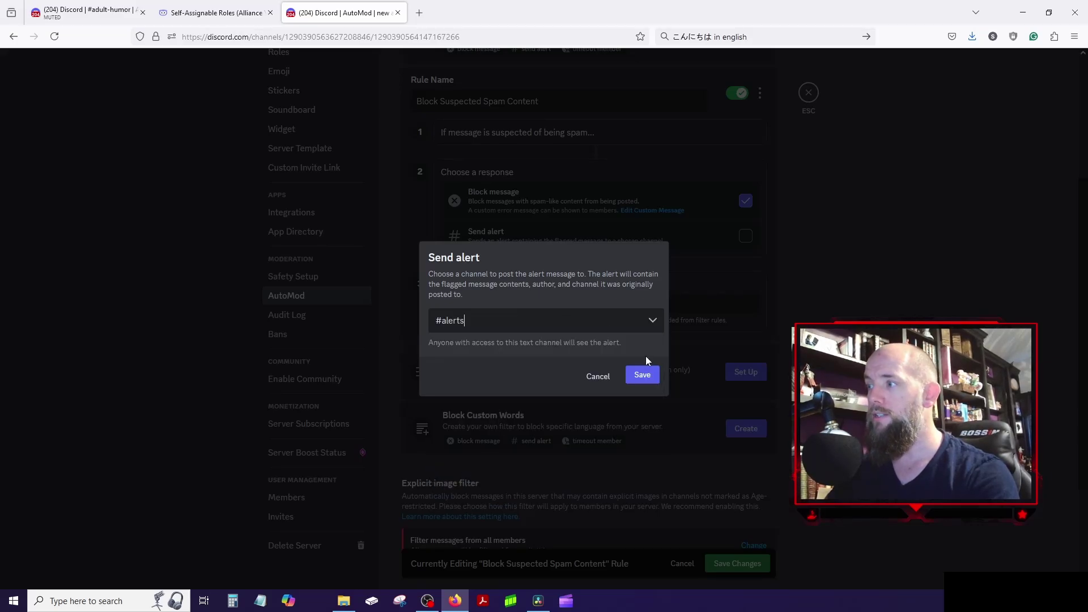
{"action": "left_click", "coordinate": [643, 374]}
- Configure the Block Commonly Flagged Words rule to flag Insults & Slurs and send alerts to the #alerts channel
{"action": "scroll", "coordinate": [665, 286], "scroll_direction": "down", "scroll_amount": 3}
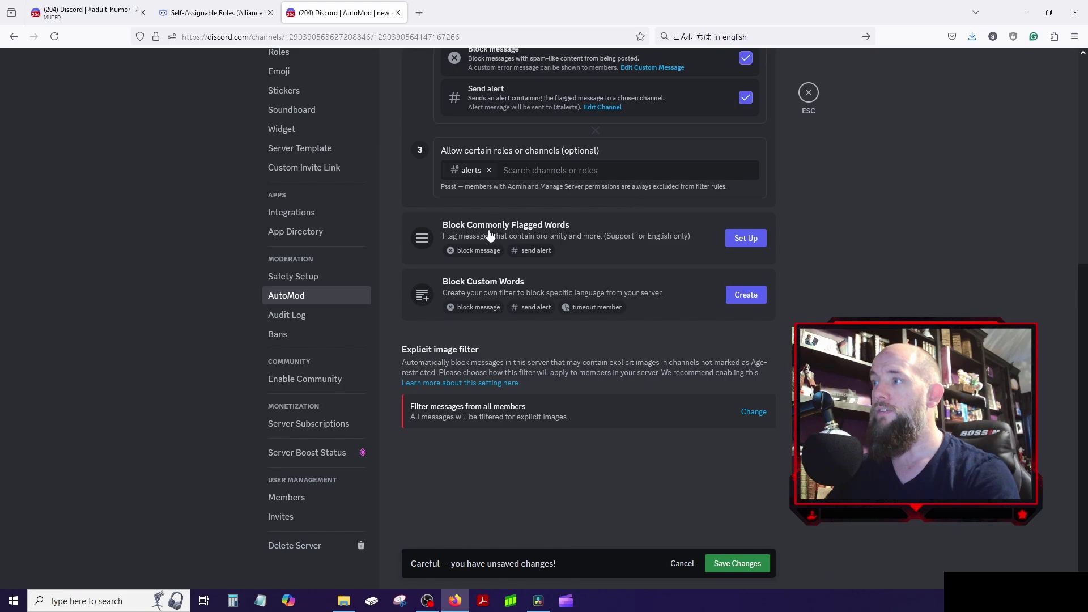
{"action": "left_click", "coordinate": [737, 238]}
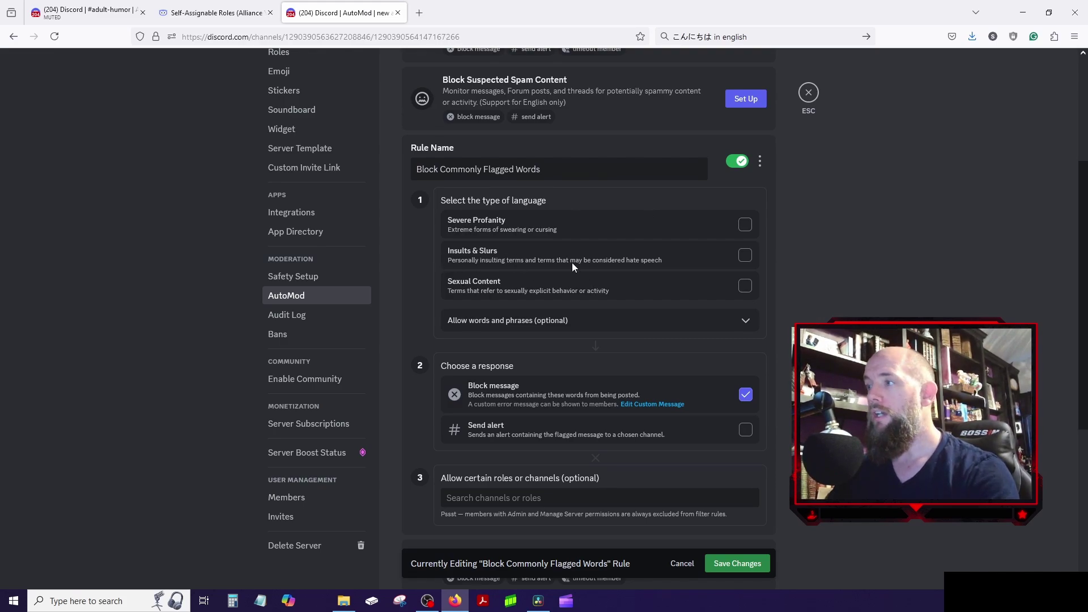
{"action": "left_click", "coordinate": [749, 257]}
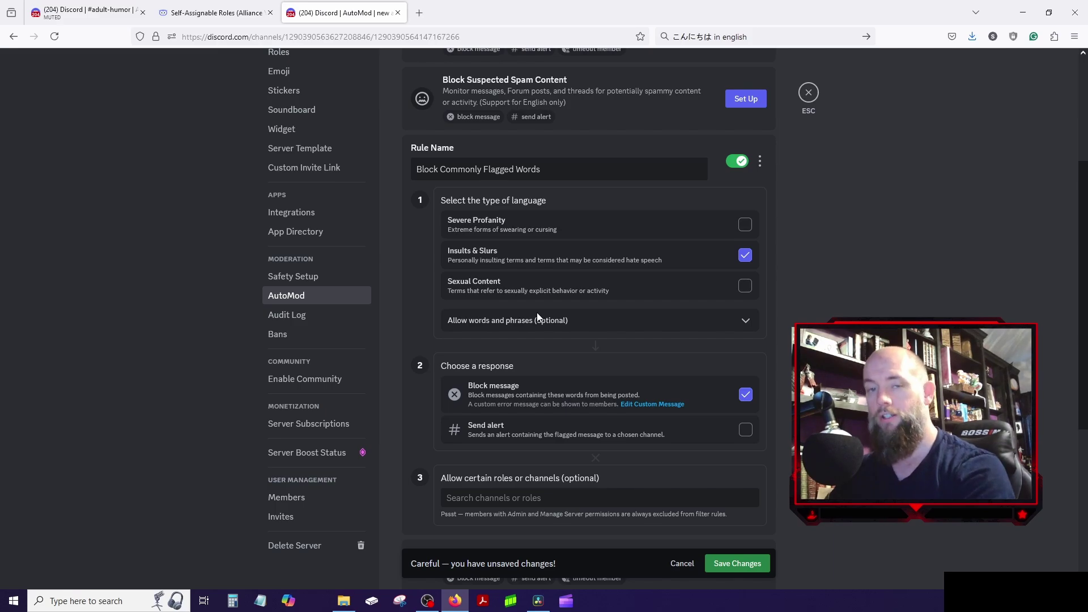
{"action": "scroll", "coordinate": [754, 325], "scroll_direction": "down", "scroll_amount": 3}
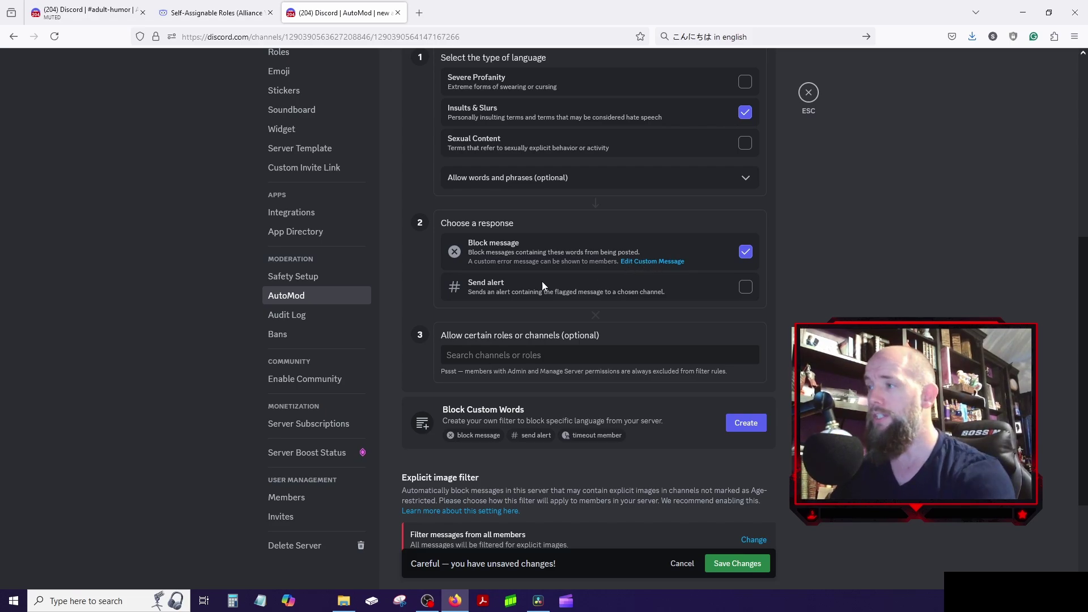
{"action": "left_click", "coordinate": [744, 288]}
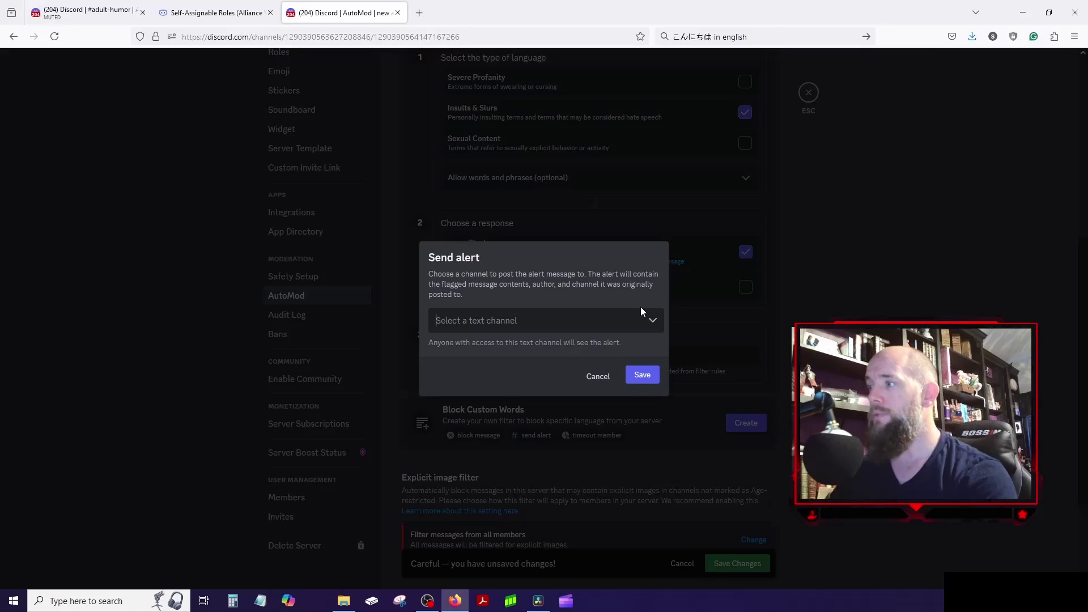
{"action": "left_click", "coordinate": [560, 320]}
{"action": "left_click", "coordinate": [474, 475]}
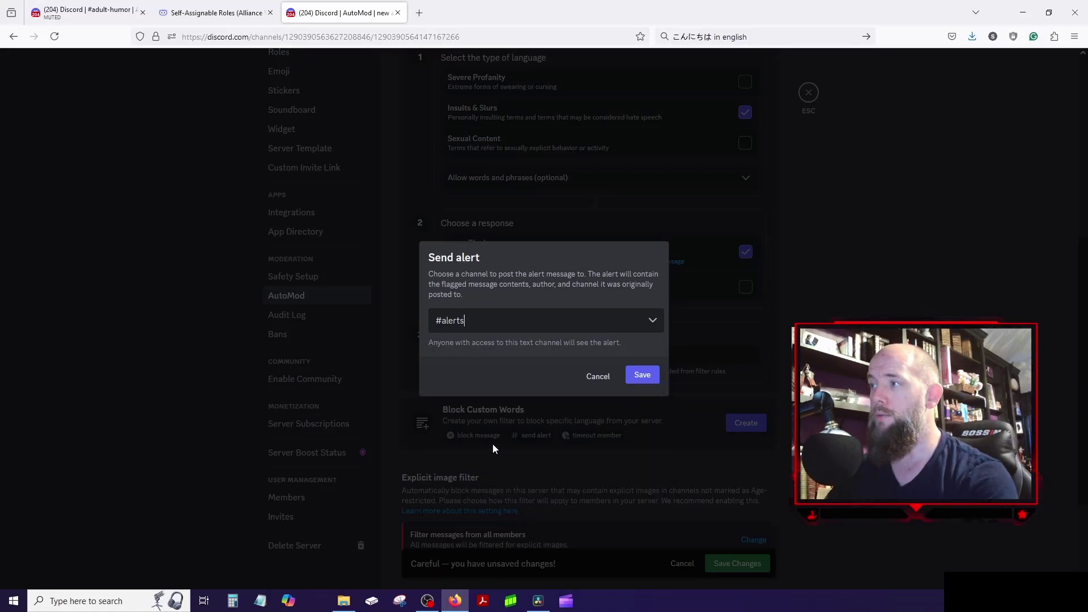
{"action": "left_click", "coordinate": [648, 374]}
- Create a Block Custom Words rule for the word "nude" that blocks the message and sends alerts to #alerts
{"action": "scroll", "coordinate": [791, 333], "scroll_direction": "down", "scroll_amount": 2}
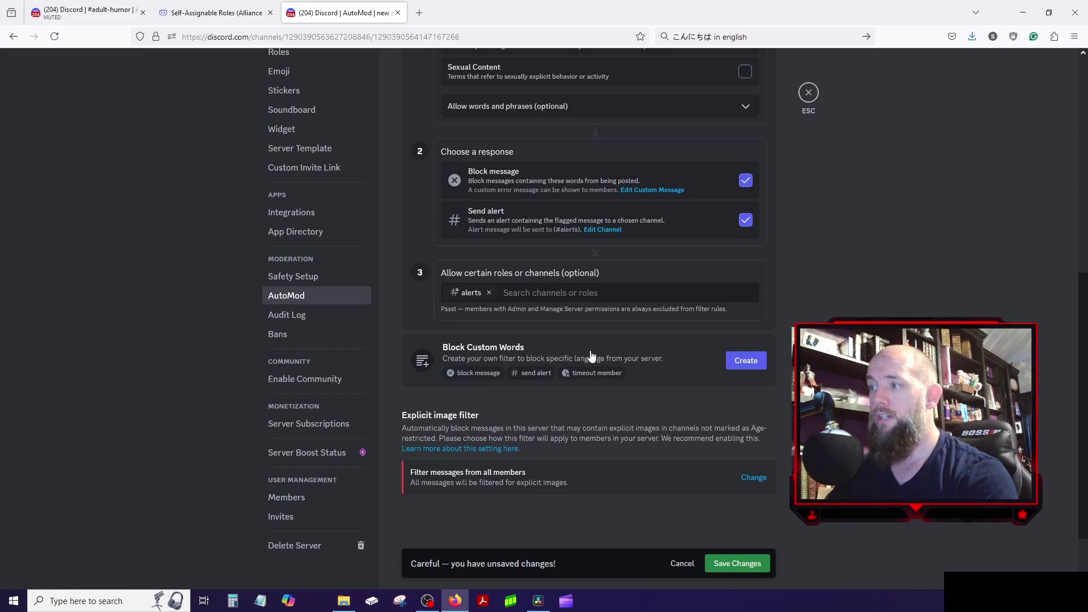
{"action": "left_click", "coordinate": [745, 360]}
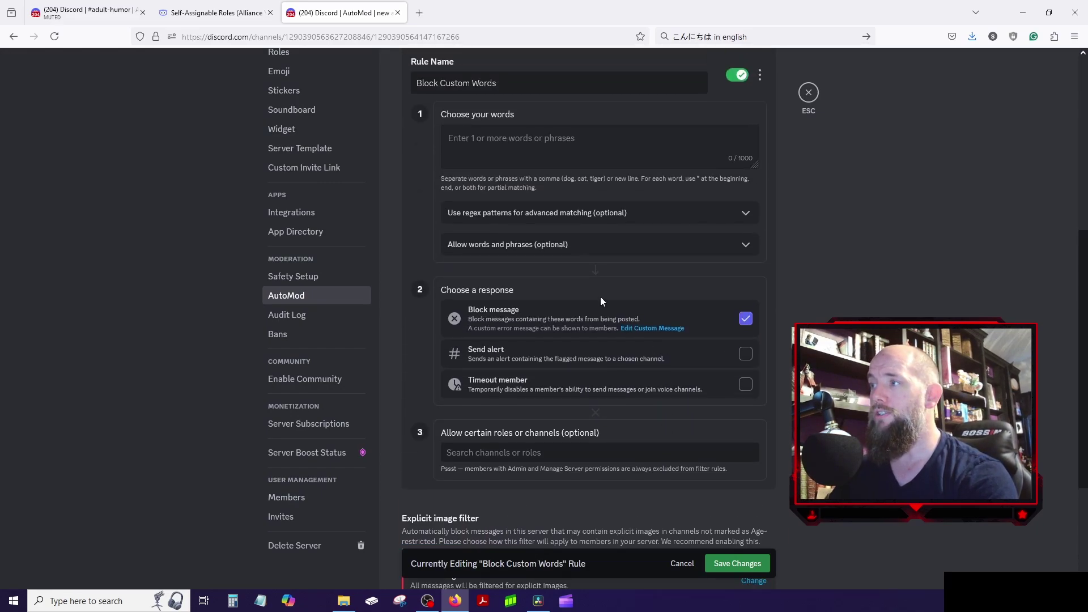
{"action": "left_click", "coordinate": [537, 155]}
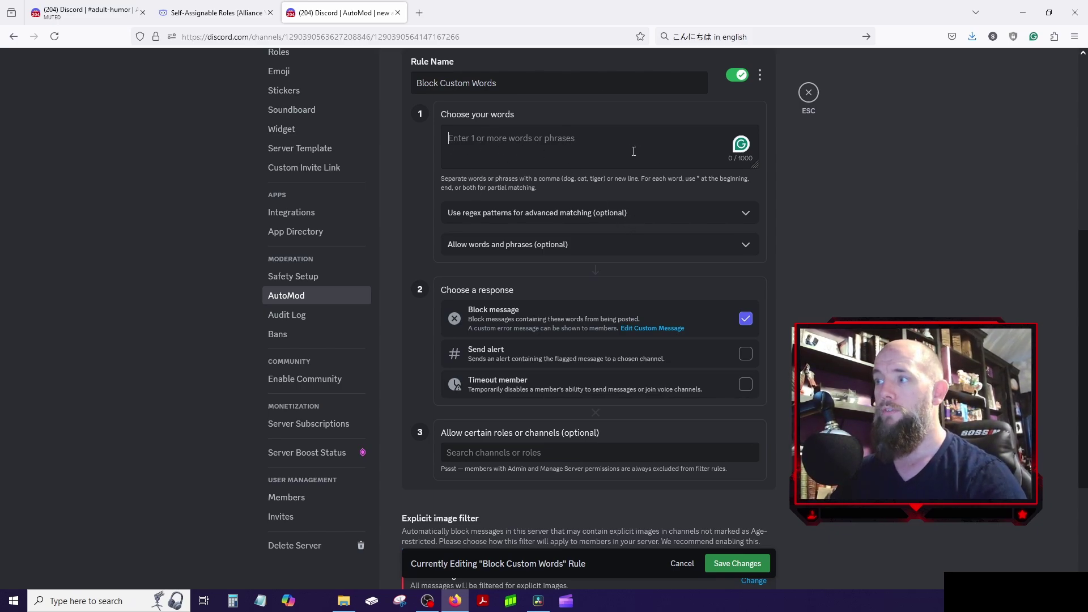
{"action": "type", "text": "nude"}
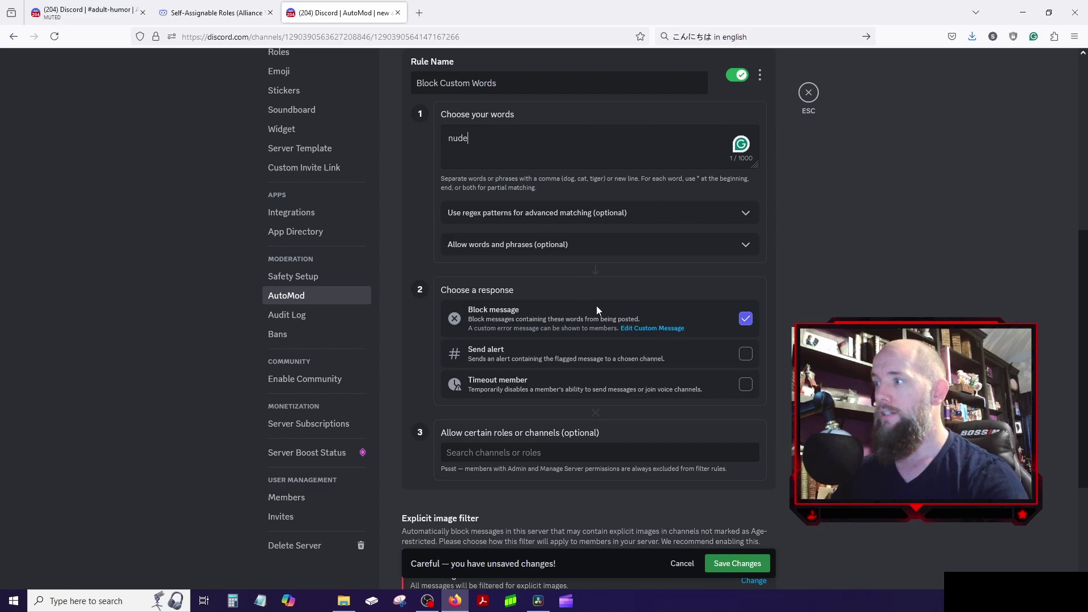
{"action": "left_click", "coordinate": [744, 356]}
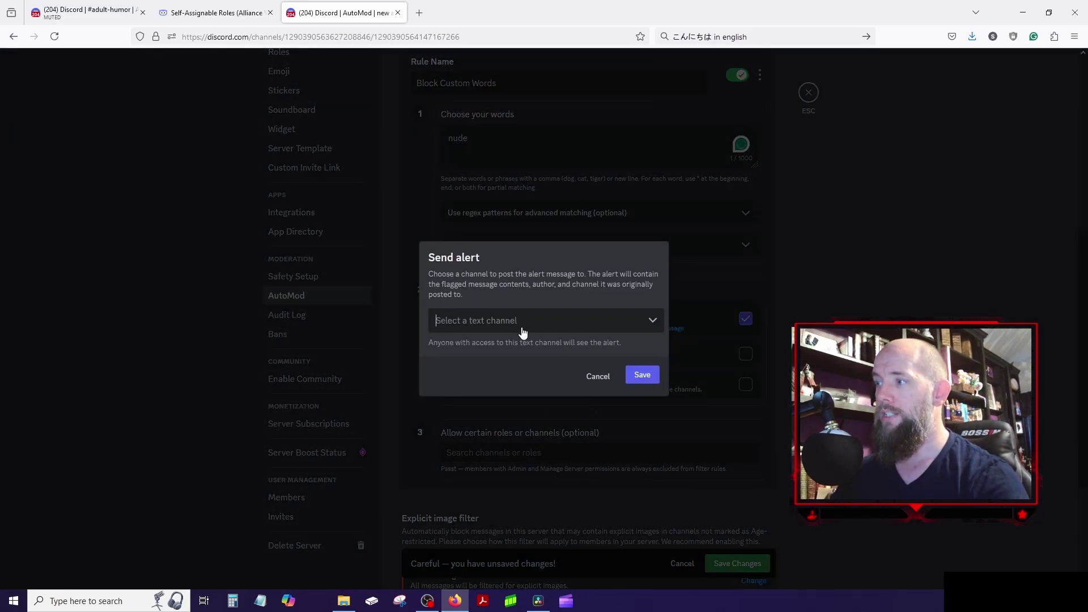
{"action": "left_click", "coordinate": [522, 332]}
{"action": "left_click", "coordinate": [467, 471]}
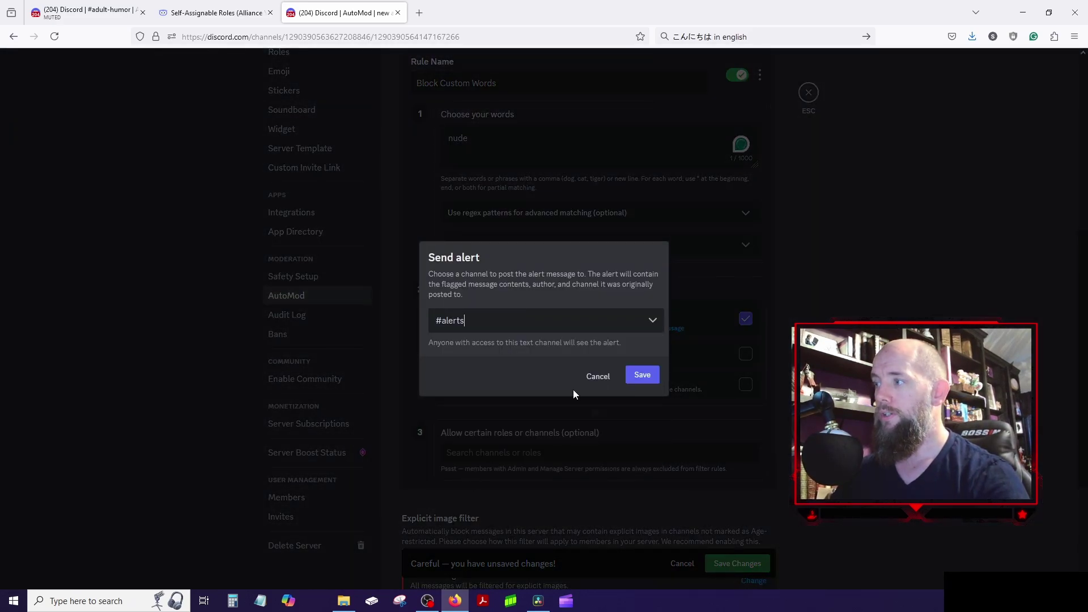
{"action": "left_click", "coordinate": [641, 377]}
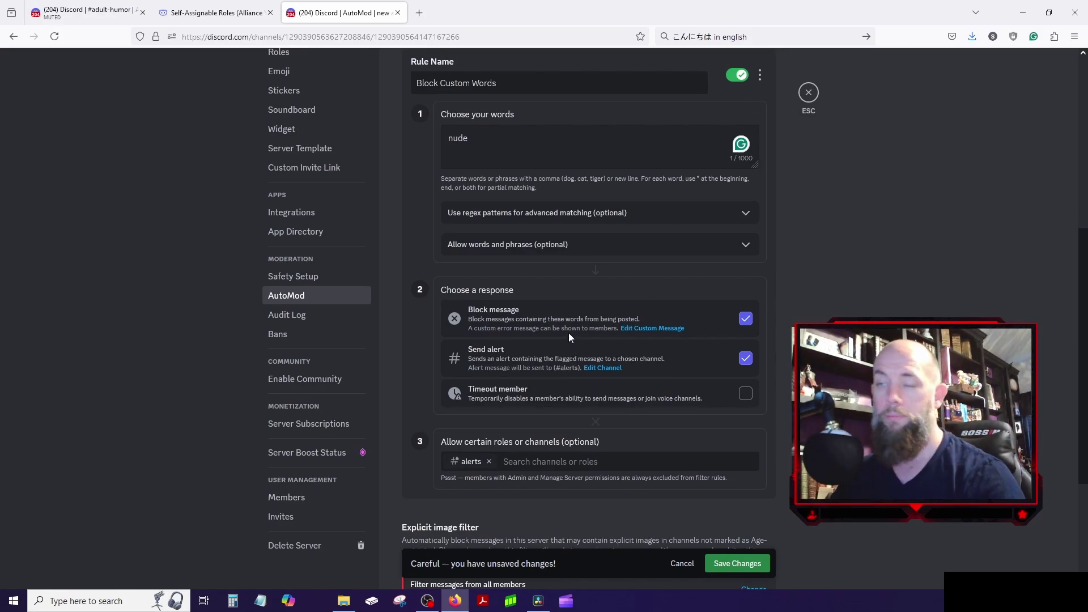
- Review the Block Custom Words rule's settings and save the rule
{"action": "scroll", "coordinate": [569, 332], "scroll_direction": "up", "scroll_amount": 3}
{"action": "scroll", "coordinate": [569, 332], "scroll_direction": "down", "scroll_amount": 2}
{"action": "scroll", "coordinate": [569, 332], "scroll_direction": "down", "scroll_amount": 4}
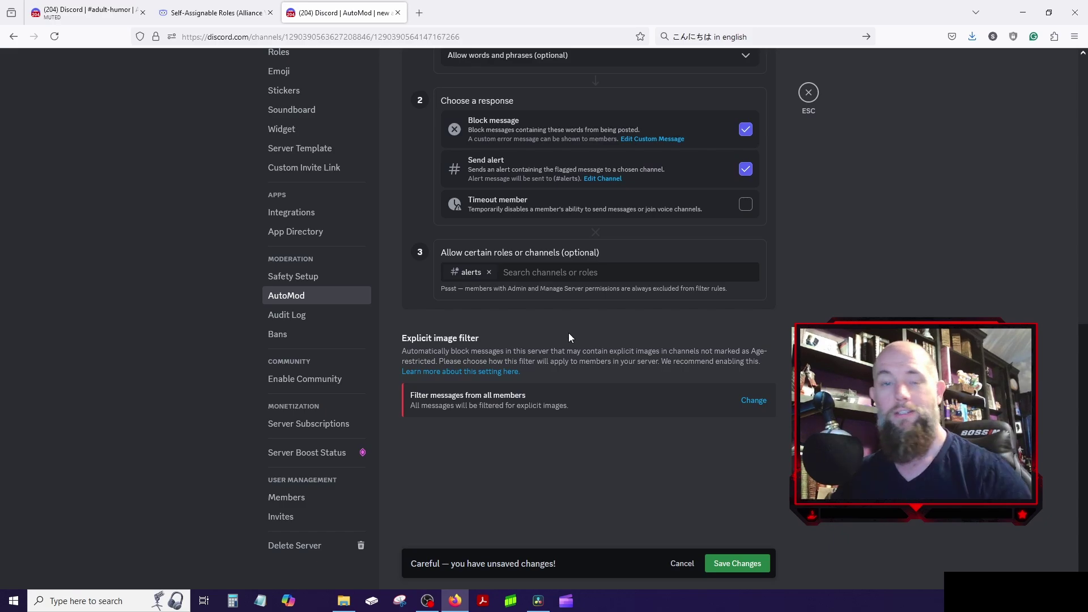
{"action": "scroll", "coordinate": [569, 332], "scroll_direction": "up", "scroll_amount": 3}
{"action": "scroll", "coordinate": [569, 336], "scroll_direction": "up", "scroll_amount": 1}
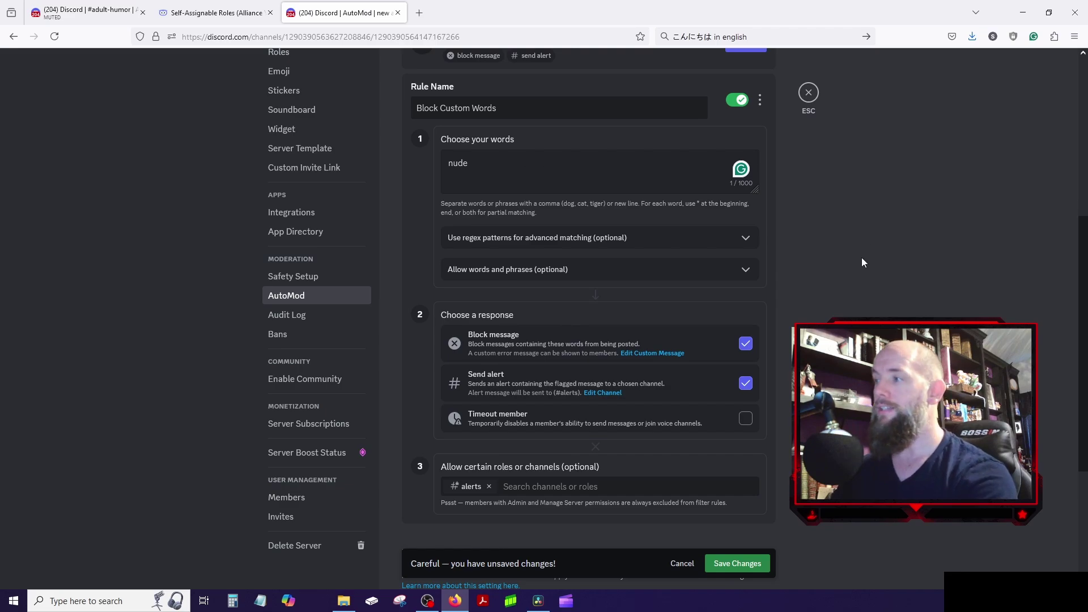
{"action": "scroll", "coordinate": [804, 280], "scroll_direction": "down", "scroll_amount": 3}
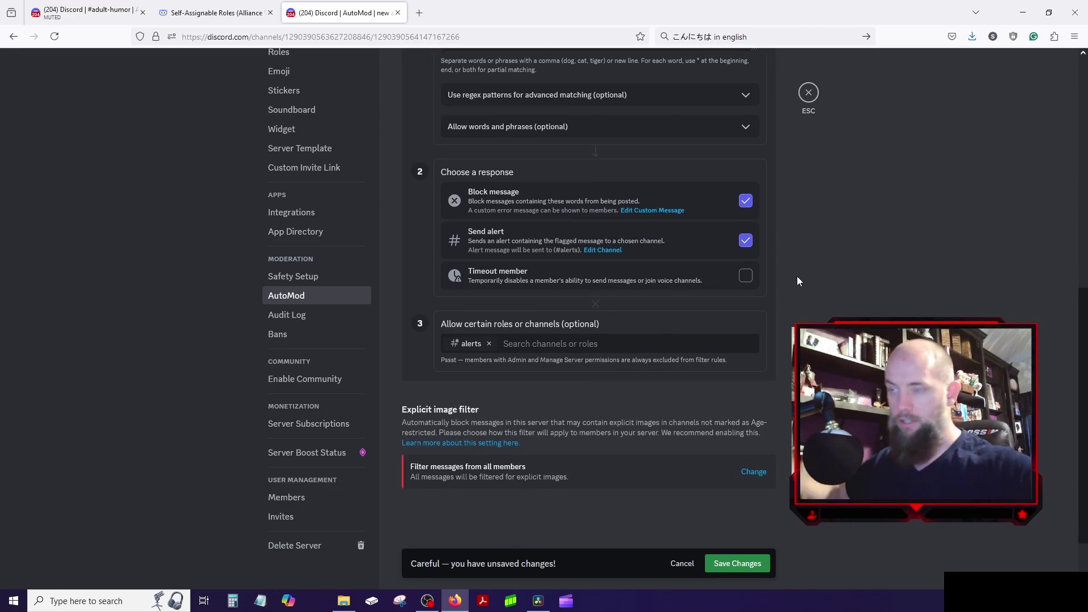
{"action": "scroll", "coordinate": [714, 341], "scroll_direction": "down", "scroll_amount": 2}
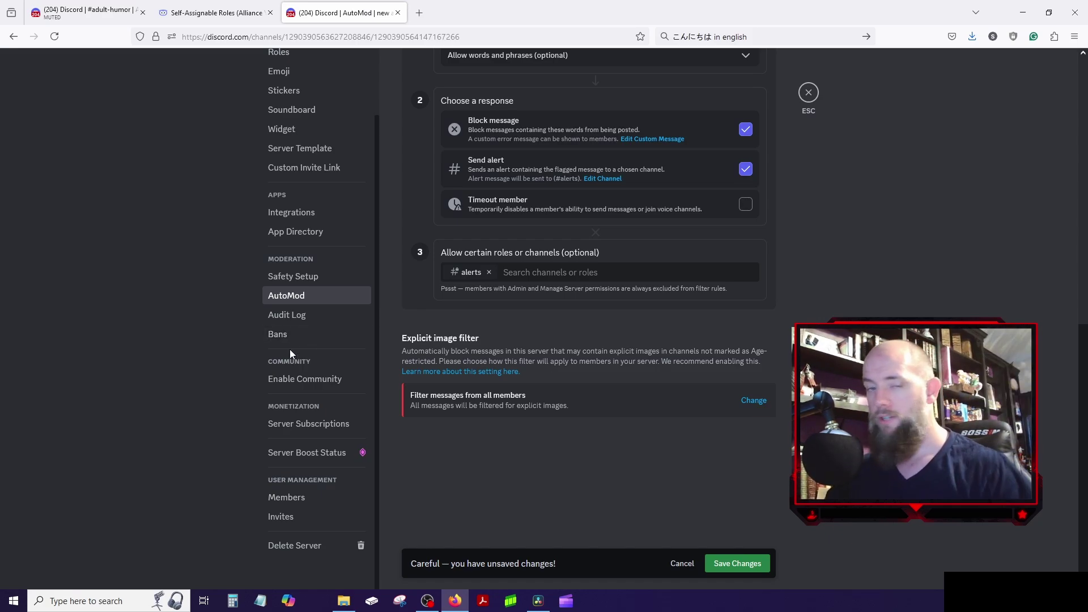
{"action": "left_click", "coordinate": [289, 316]}
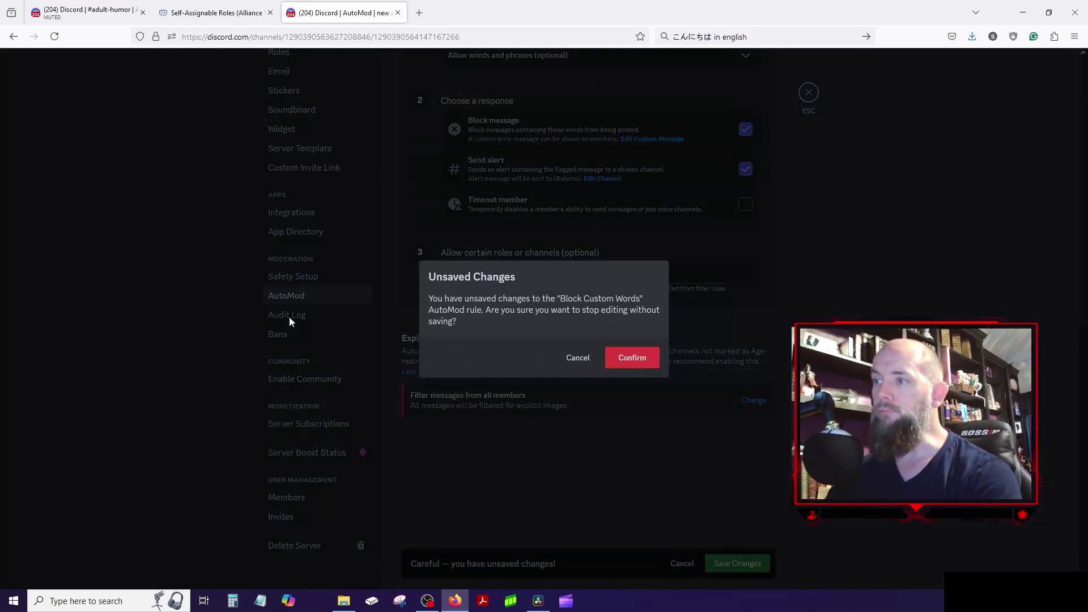
{"action": "left_click", "coordinate": [588, 364]}
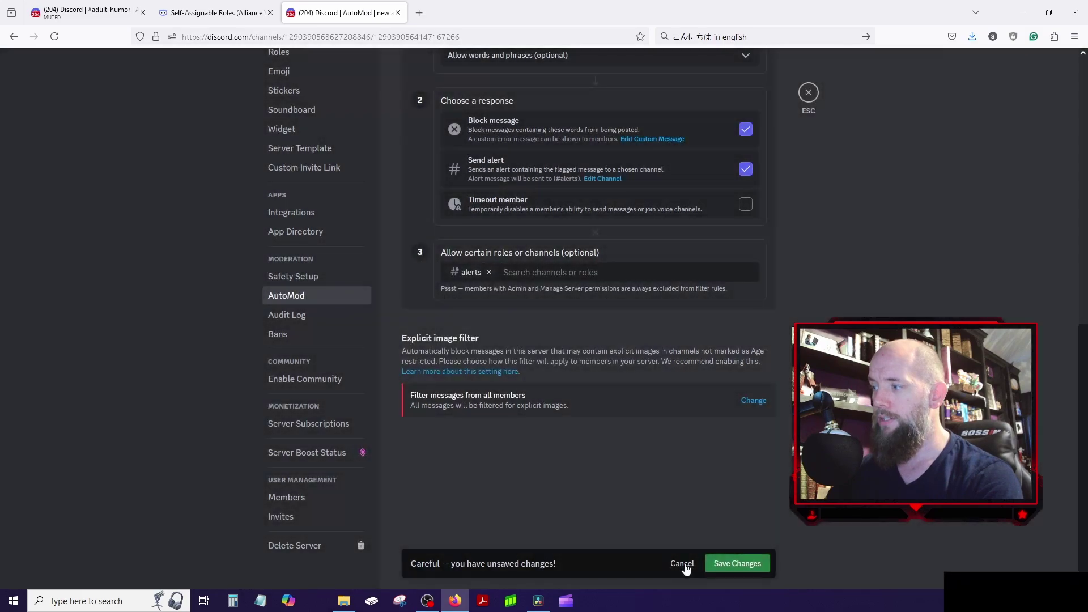
{"action": "left_click", "coordinate": [730, 565]}
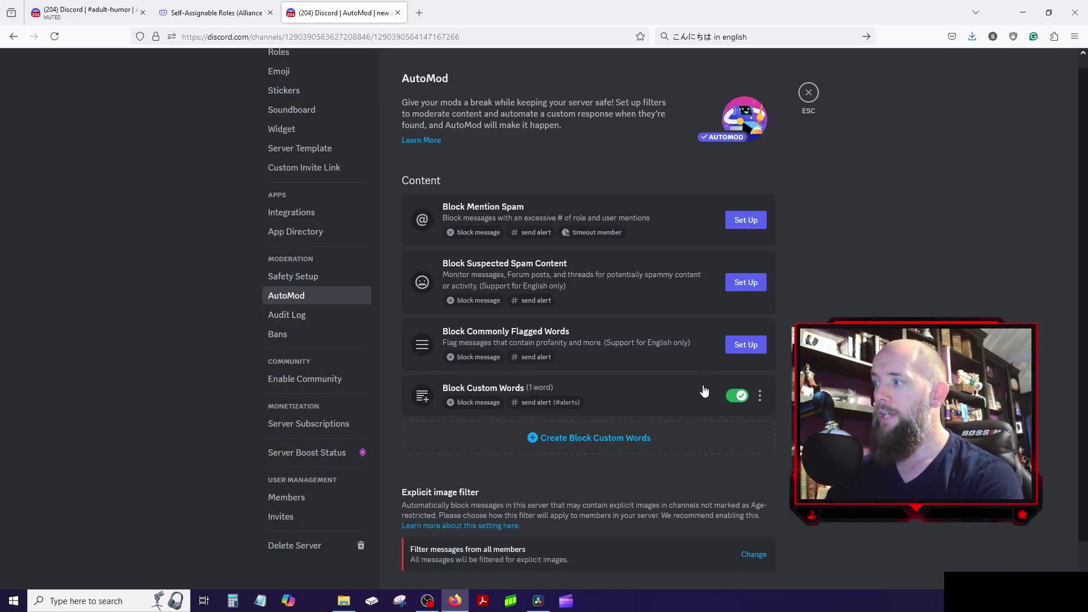
- Check the server's audit log and its ban list, and close the server settings
{"action": "left_click", "coordinate": [280, 335]}
{"action": "left_click", "coordinate": [285, 315]}
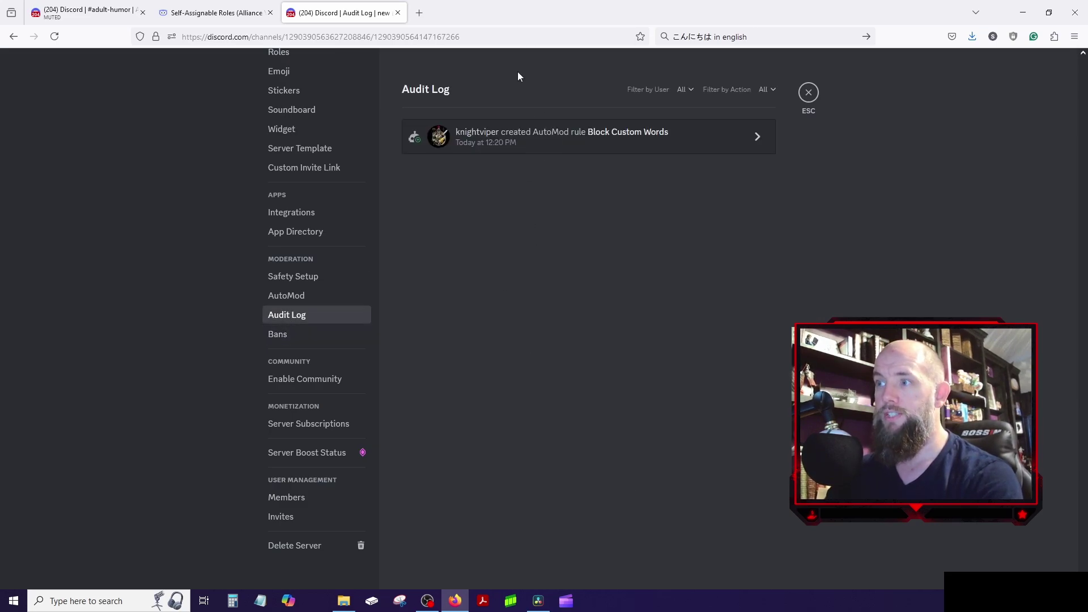
{"action": "left_click", "coordinate": [277, 335]}
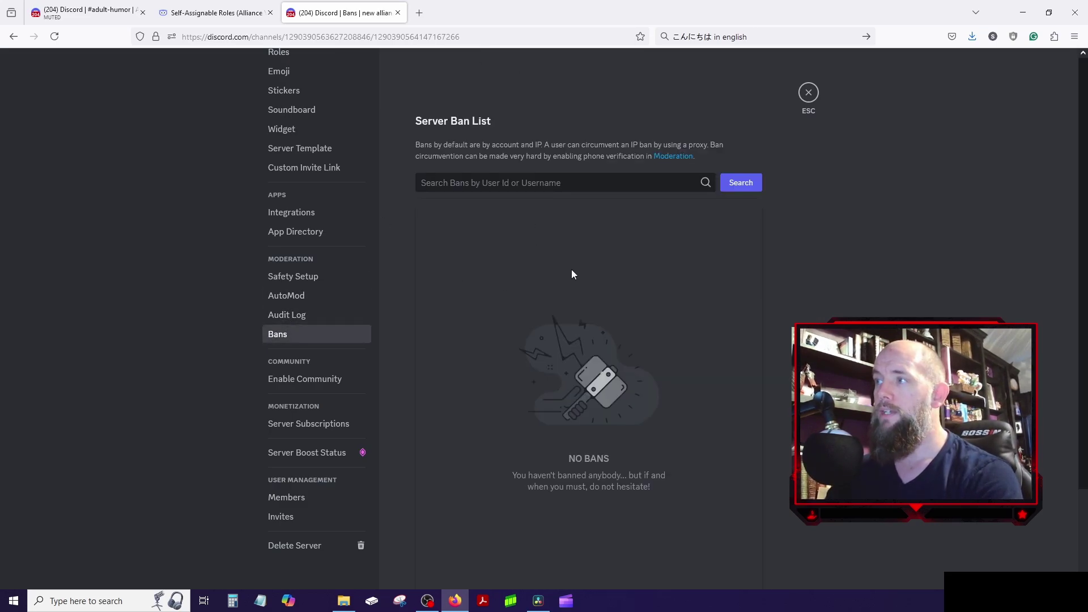
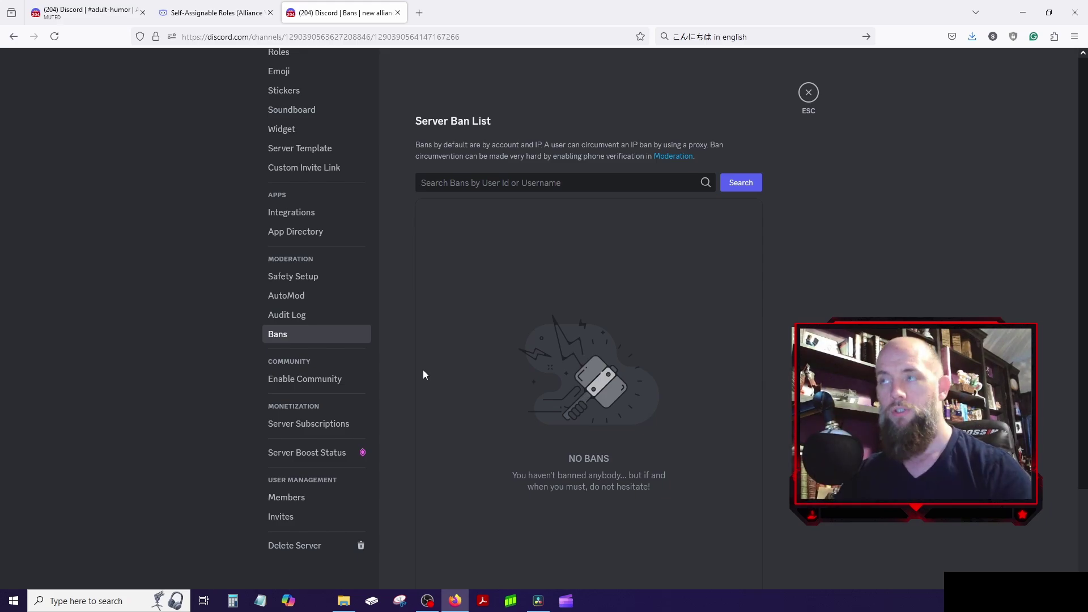
{"action": "left_click", "coordinate": [807, 92]}
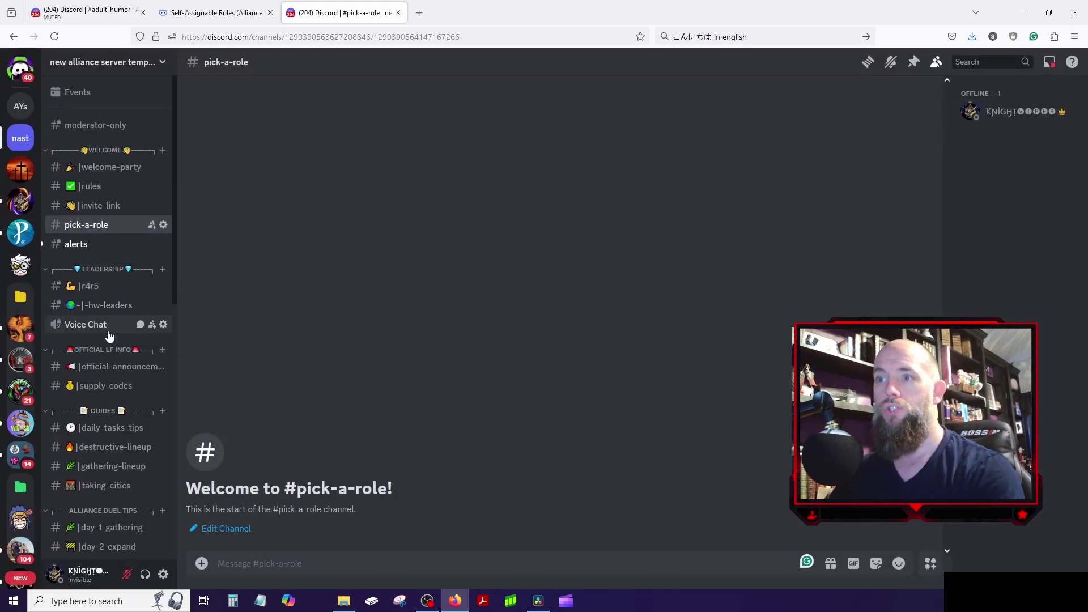
- Show the server-announcements channel in the Knight Viper Studios server
{"action": "left_click", "coordinate": [19, 201]}
{"action": "scroll", "coordinate": [102, 369], "scroll_direction": "up", "scroll_amount": 5}
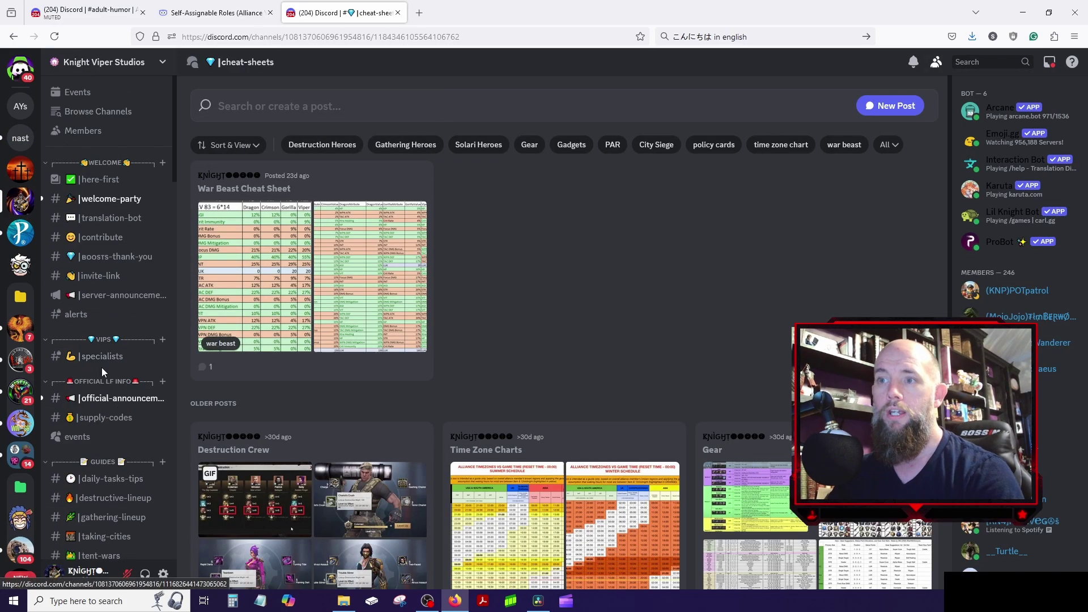
{"action": "left_click", "coordinate": [85, 297]}
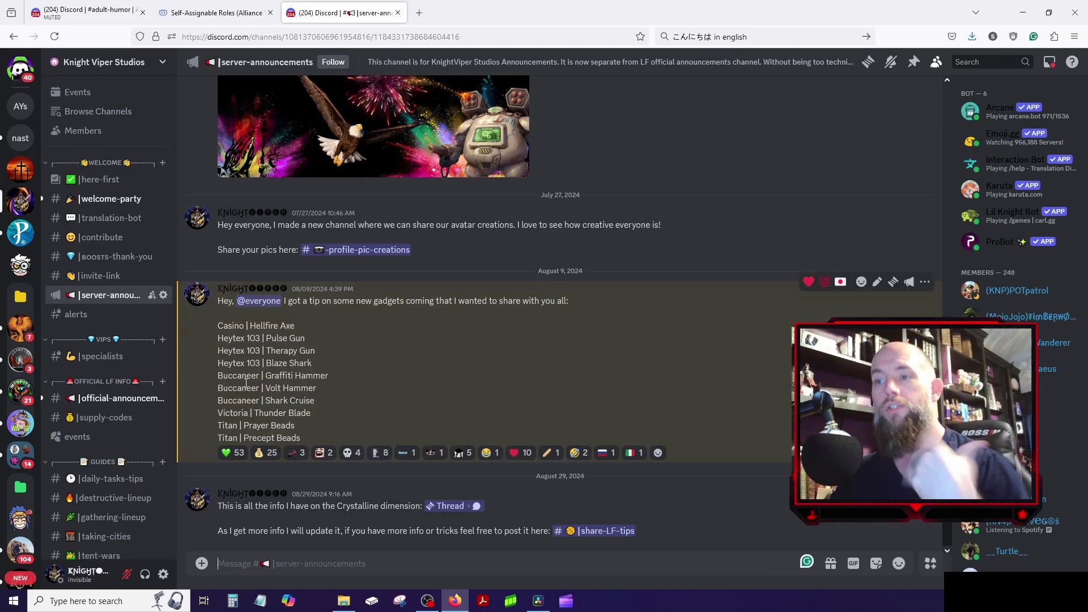
- Switch to the Last Fortress server and check the options in its server menu
{"action": "scroll", "coordinate": [111, 397], "scroll_direction": "down", "scroll_amount": 3}
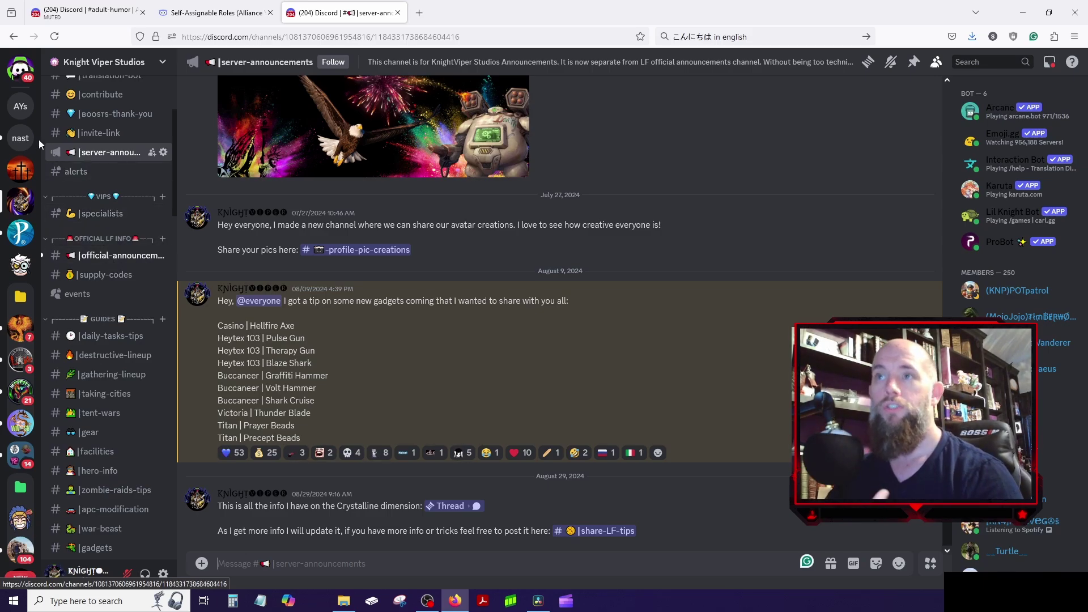
{"action": "scroll", "coordinate": [30, 490], "scroll_direction": "down", "scroll_amount": 3}
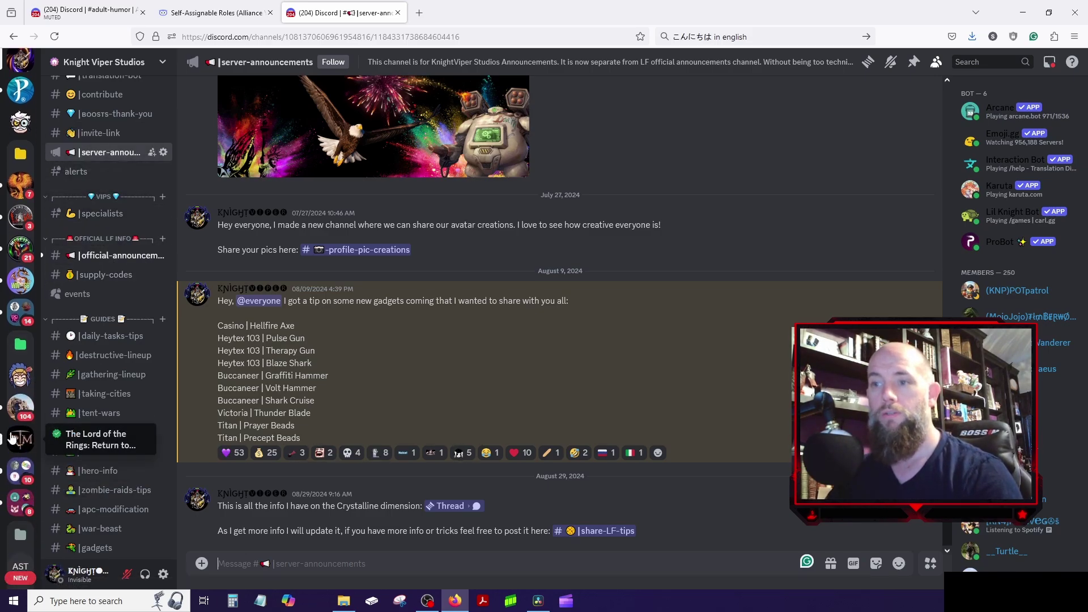
{"action": "left_click", "coordinate": [19, 407]}
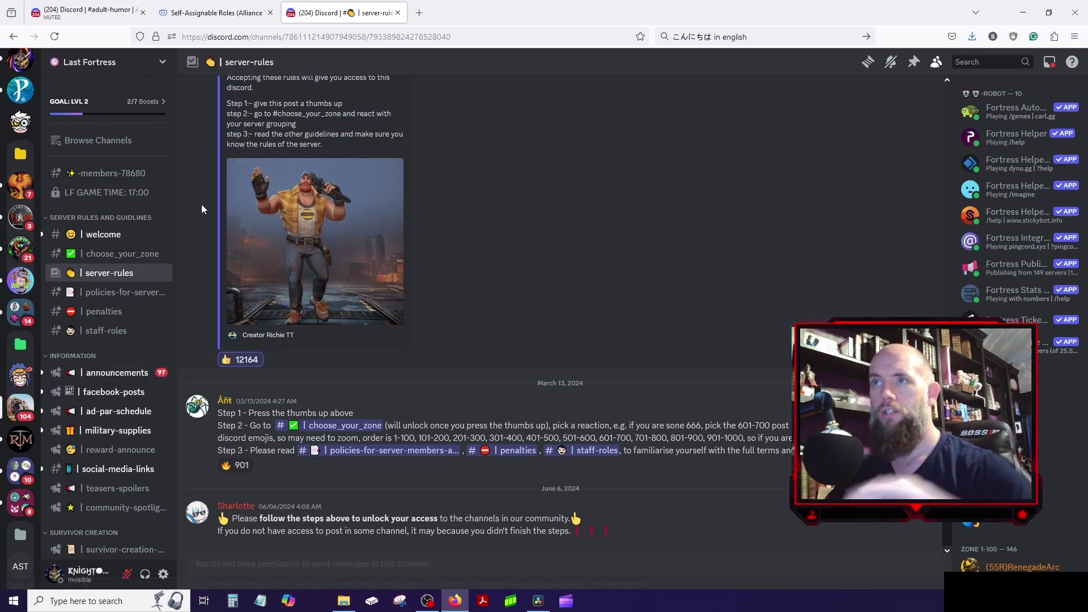
{"action": "left_click", "coordinate": [104, 67]}
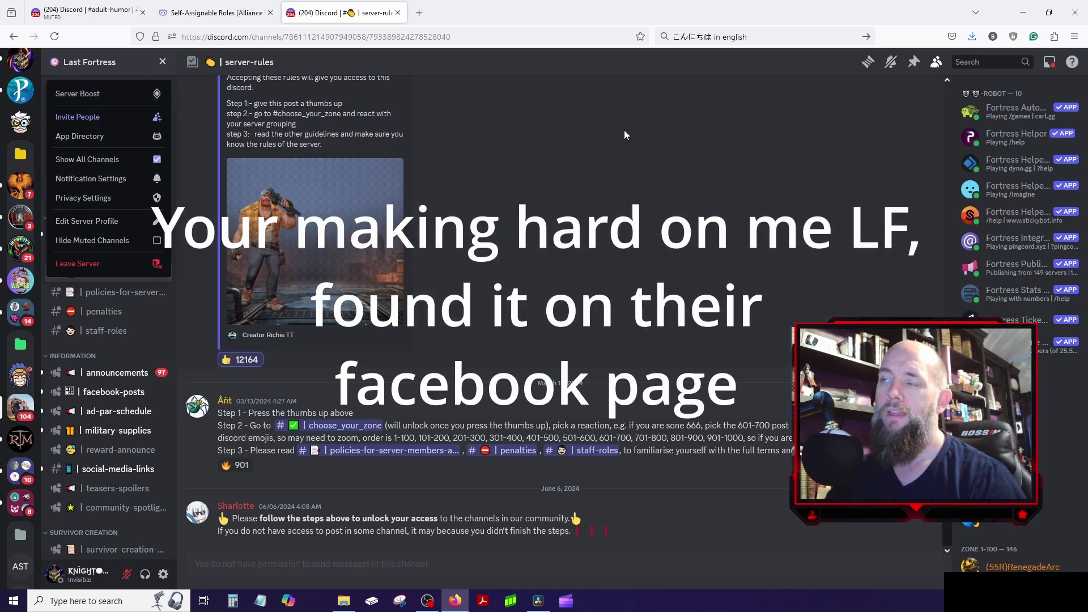
{"action": "left_click", "coordinate": [599, 150]}
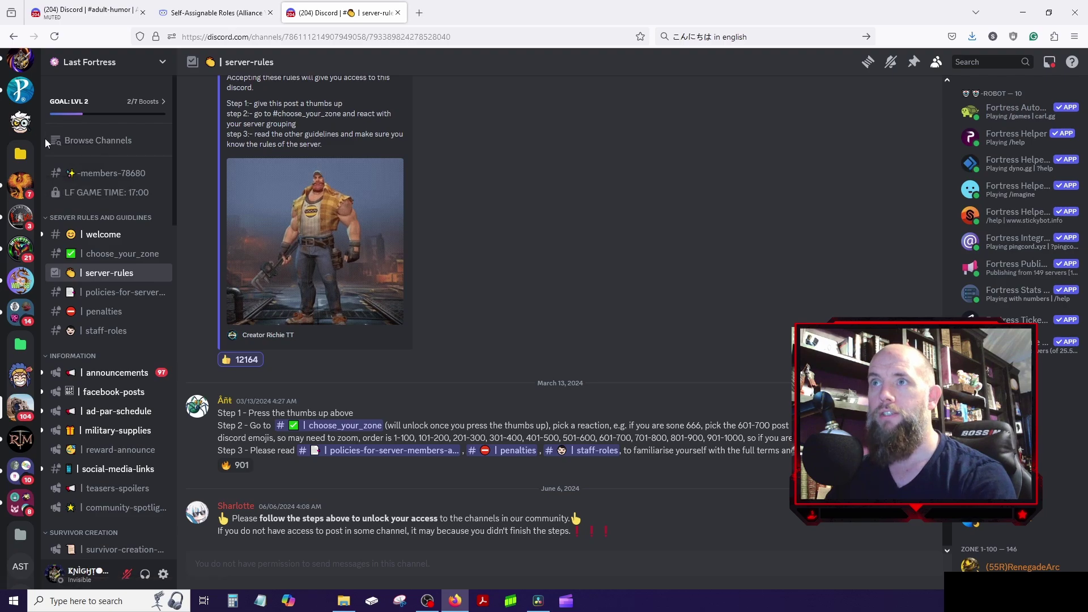
- Browse the Last Fortress channel list and open its announcements channel
{"action": "scroll", "coordinate": [33, 141], "scroll_direction": "up", "scroll_amount": 3}
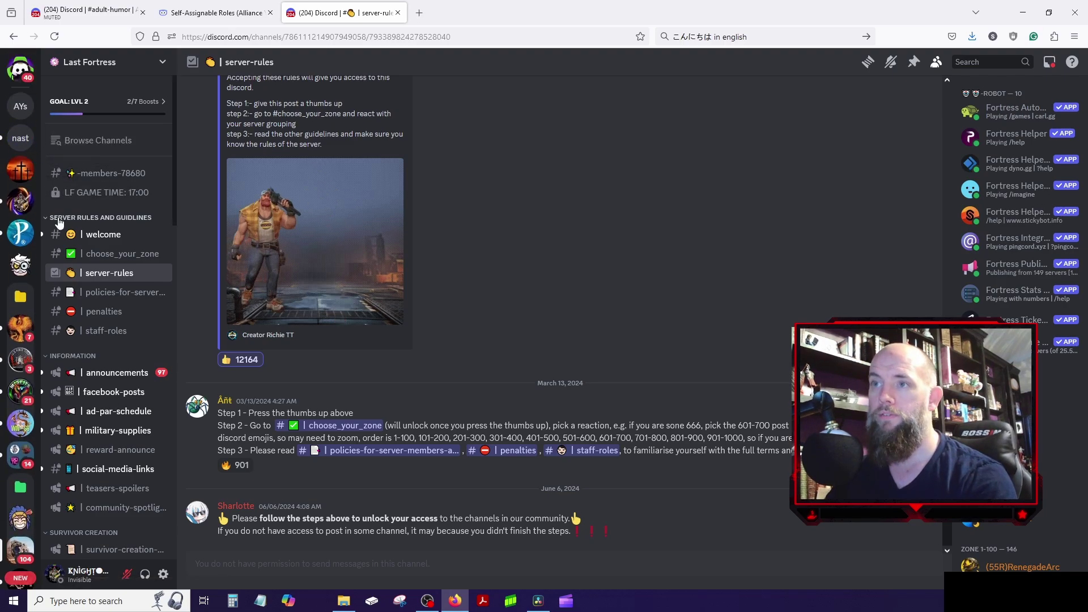
{"action": "scroll", "coordinate": [117, 288], "scroll_direction": "down", "scroll_amount": 2}
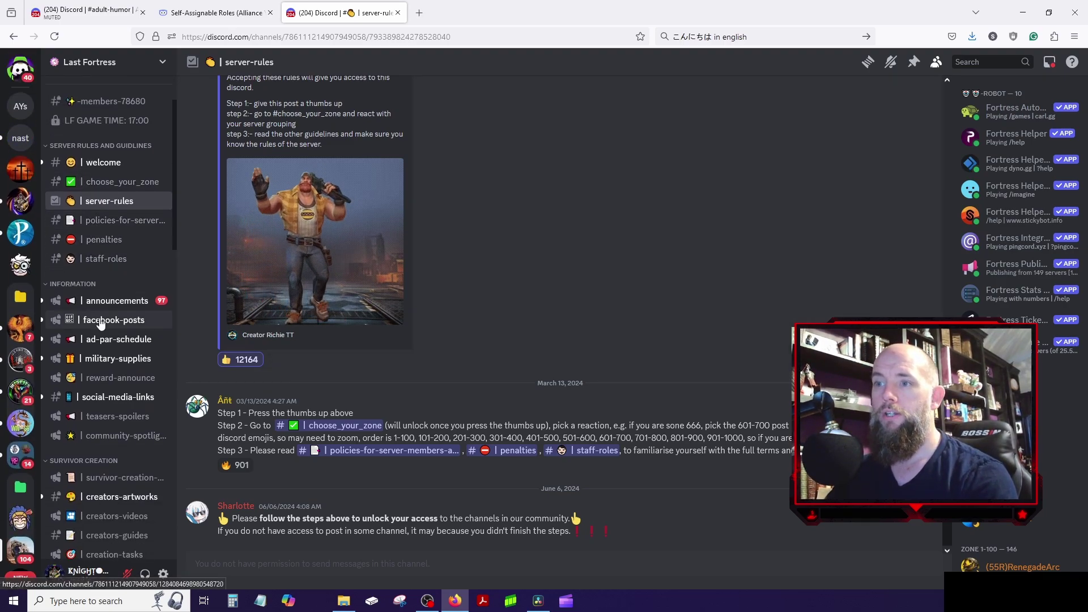
{"action": "scroll", "coordinate": [100, 318], "scroll_direction": "down", "scroll_amount": 5}
{"action": "scroll", "coordinate": [100, 318], "scroll_direction": "up", "scroll_amount": 3}
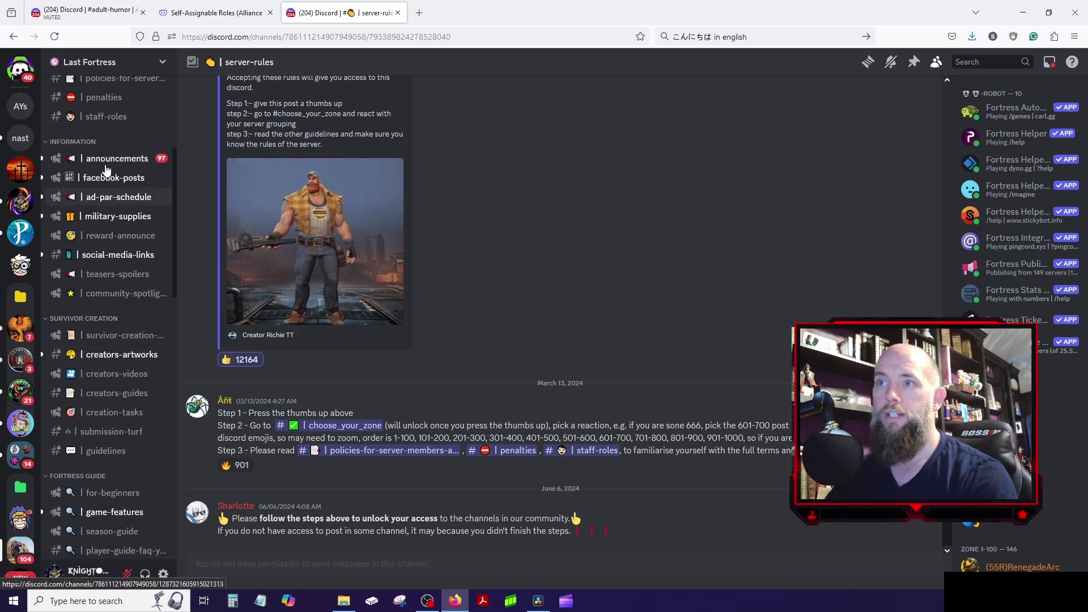
{"action": "left_click", "coordinate": [69, 161]}
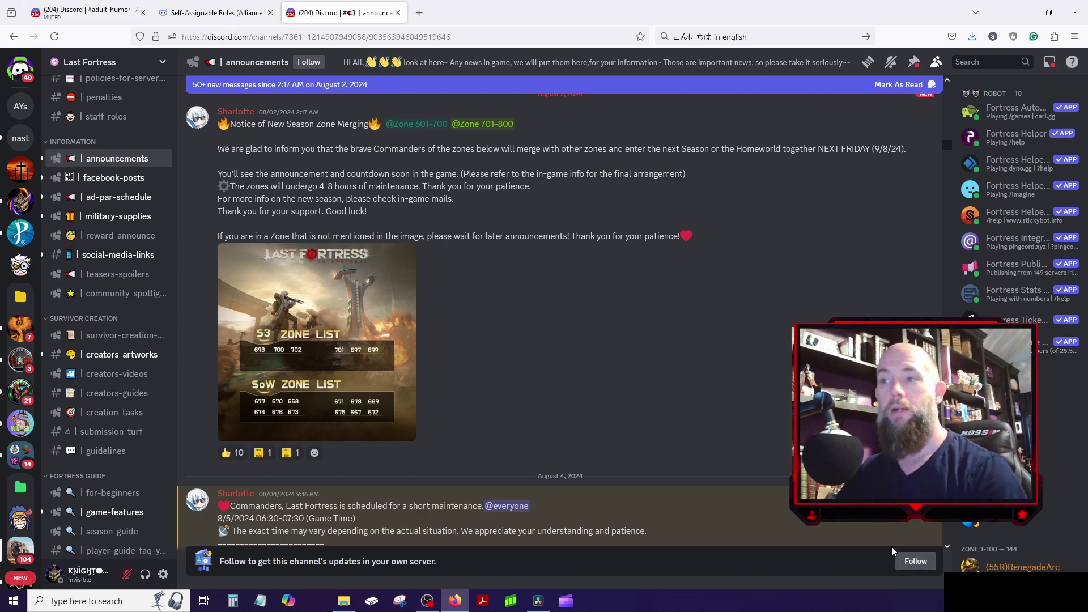
- Check which servers can receive updates when following the Last Fortress announcements channel, and cancel the follow
{"action": "left_click", "coordinate": [910, 563]}
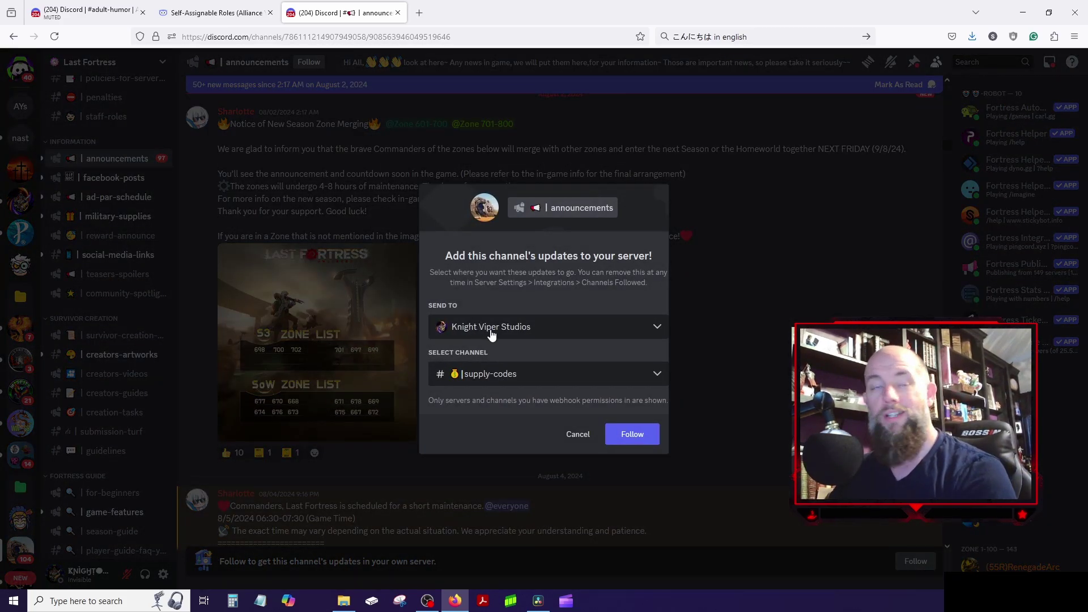
{"action": "left_click", "coordinate": [491, 333]}
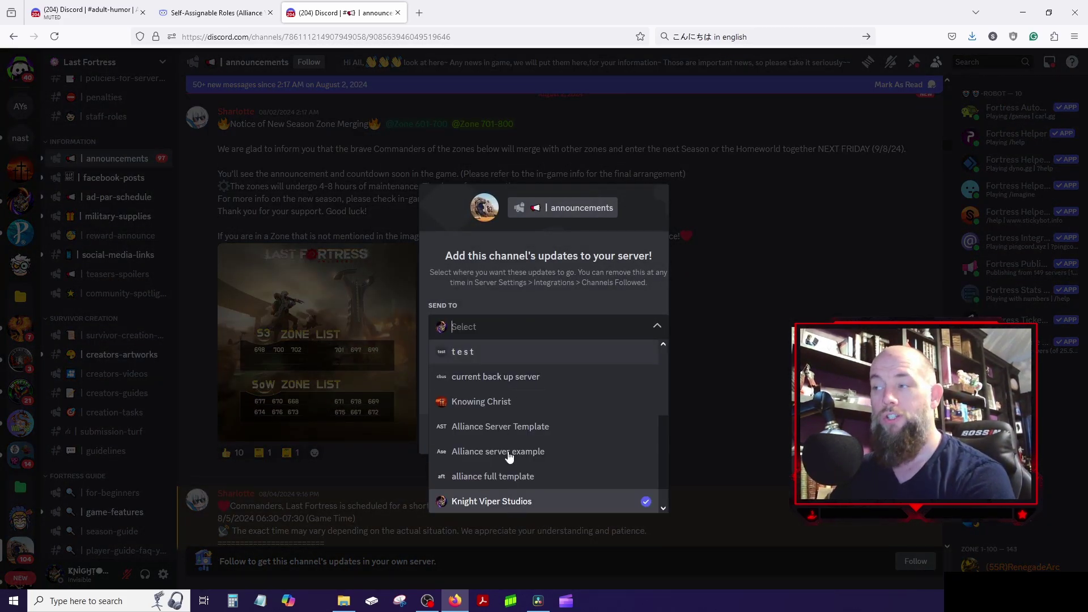
{"action": "left_click", "coordinate": [526, 290]}
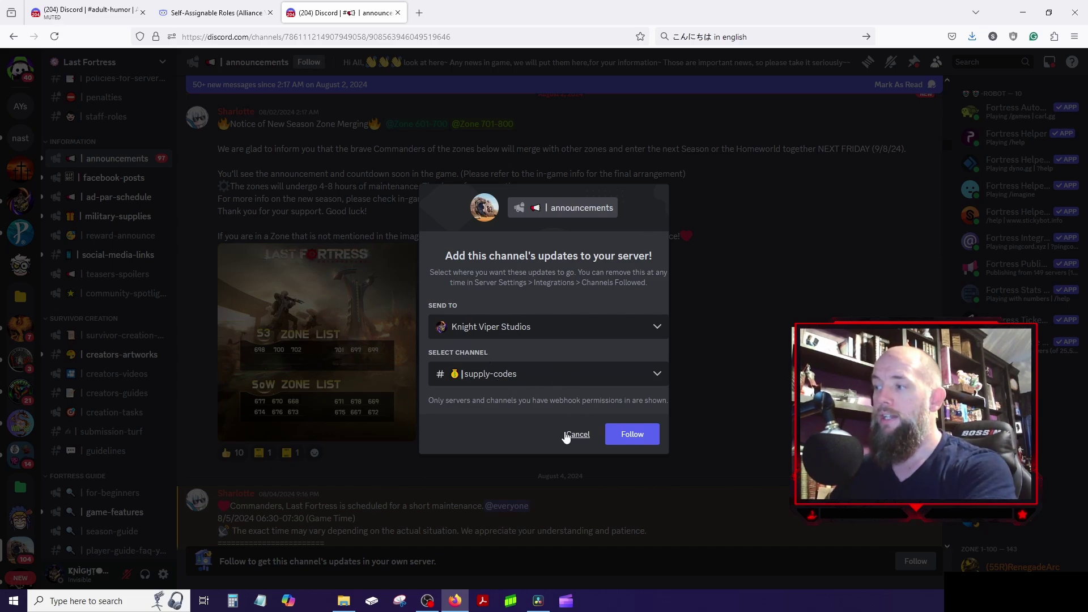
{"action": "left_click", "coordinate": [565, 436]}
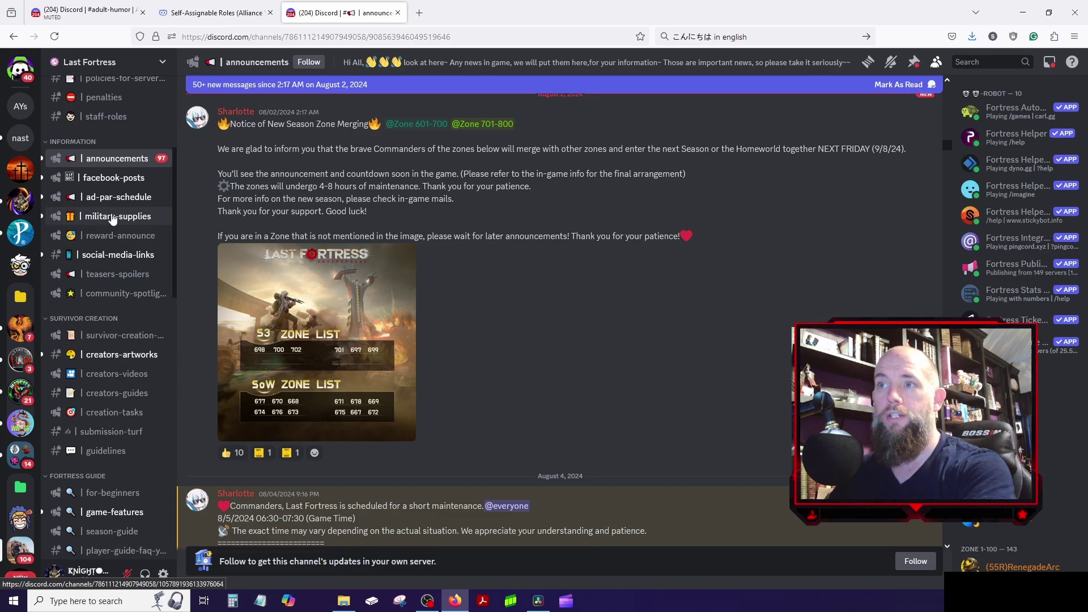
- Open the military-supplies channel of Last Fortress and look through its posted redemption codes
{"action": "left_click", "coordinate": [112, 217]}
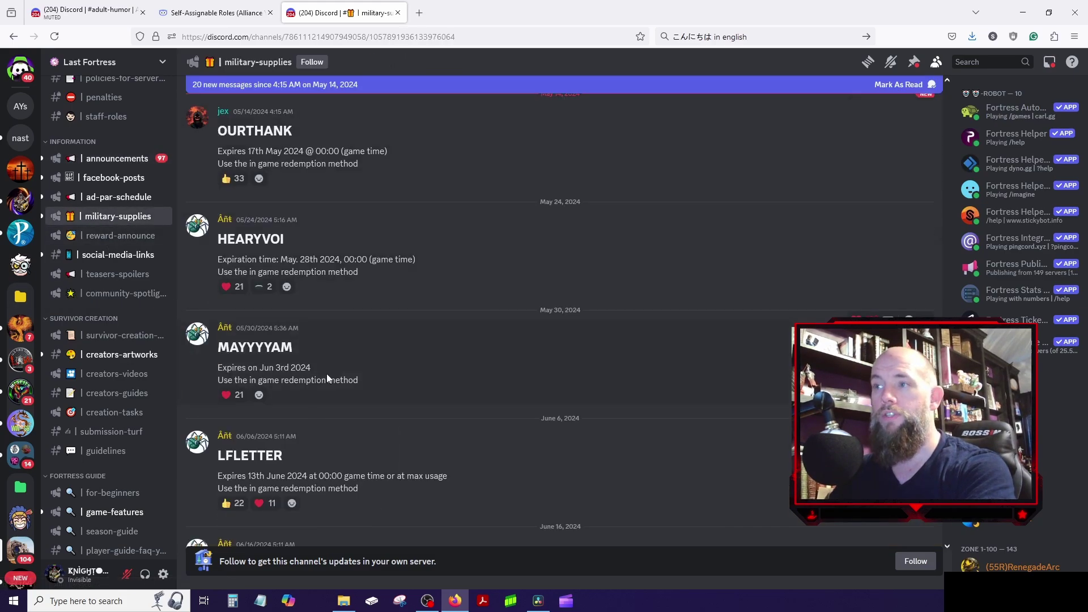
{"action": "scroll", "coordinate": [340, 278], "scroll_direction": "down", "scroll_amount": 10}
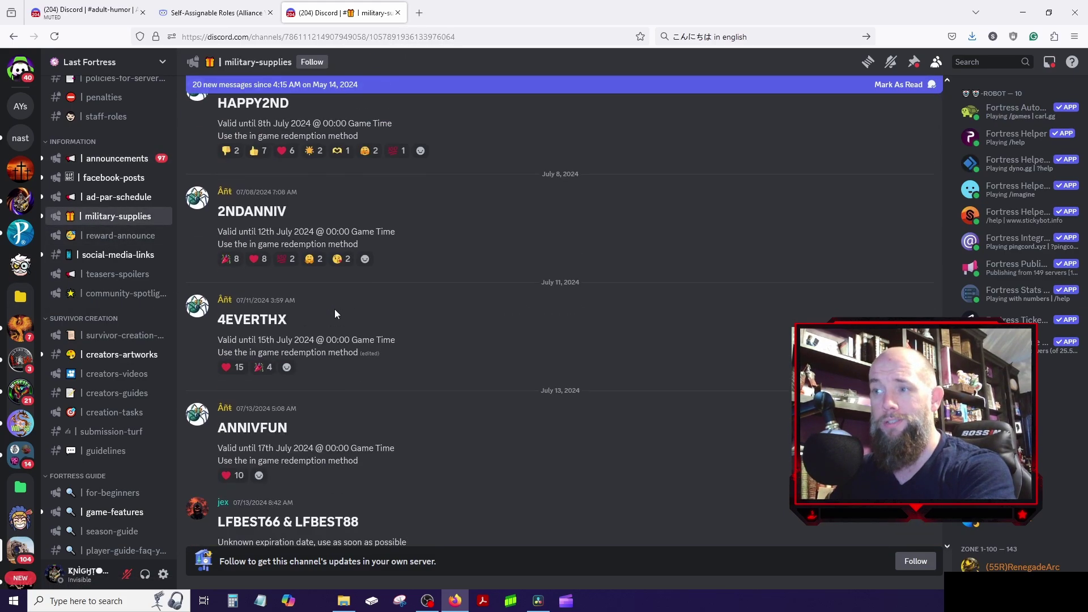
{"action": "scroll", "coordinate": [333, 315], "scroll_direction": "down", "scroll_amount": 10}
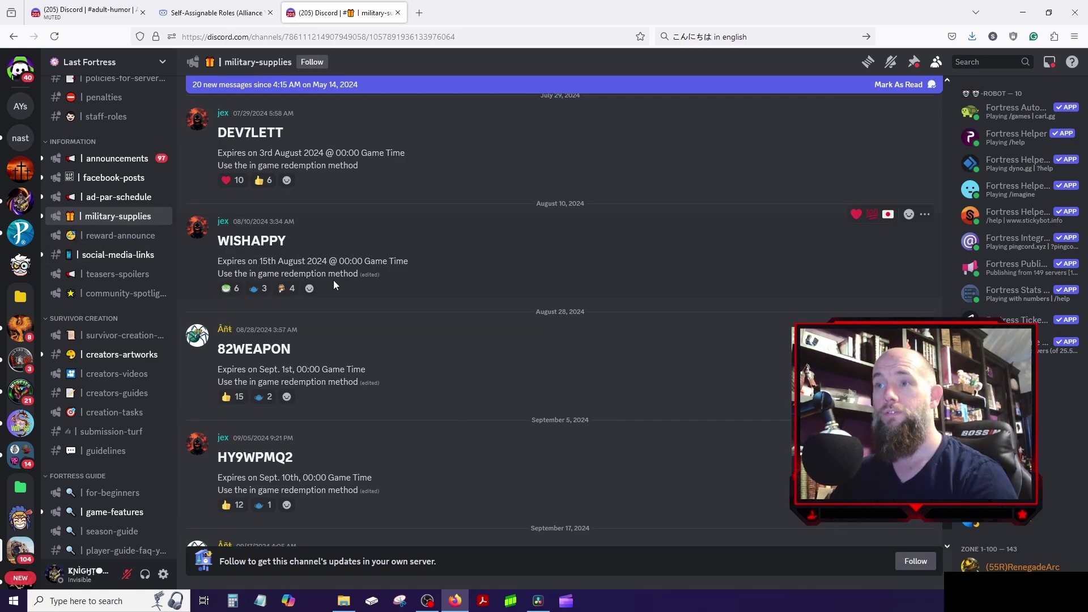
- Return to the Alliance Youtube server, close its server menu and open the official-announcements channel
{"action": "left_click", "coordinate": [116, 17]}
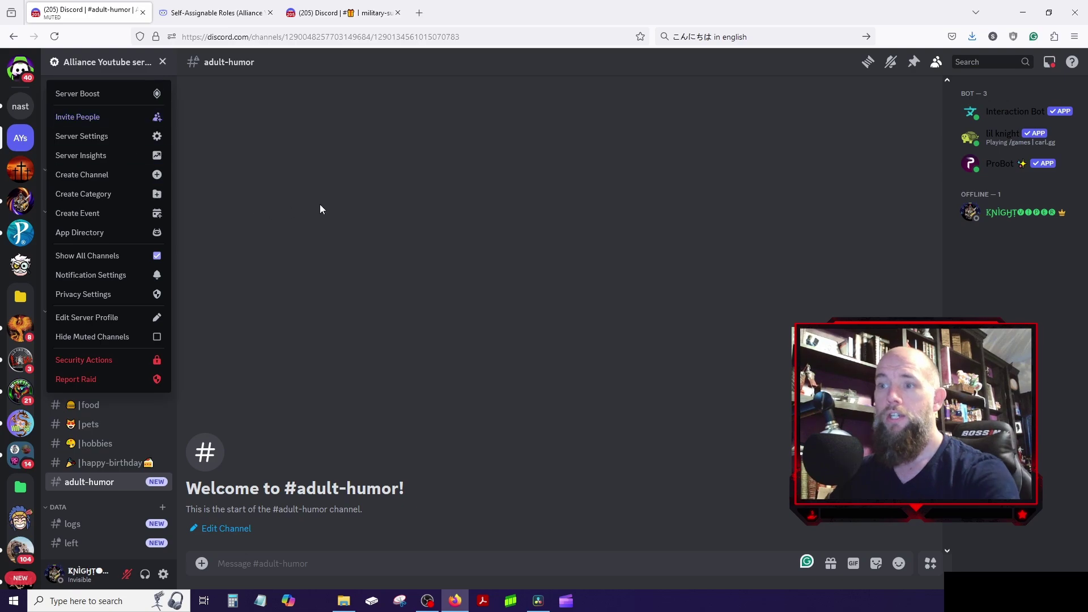
{"action": "left_click", "coordinate": [328, 165]}
{"action": "scroll", "coordinate": [111, 377], "scroll_direction": "up", "scroll_amount": 6}
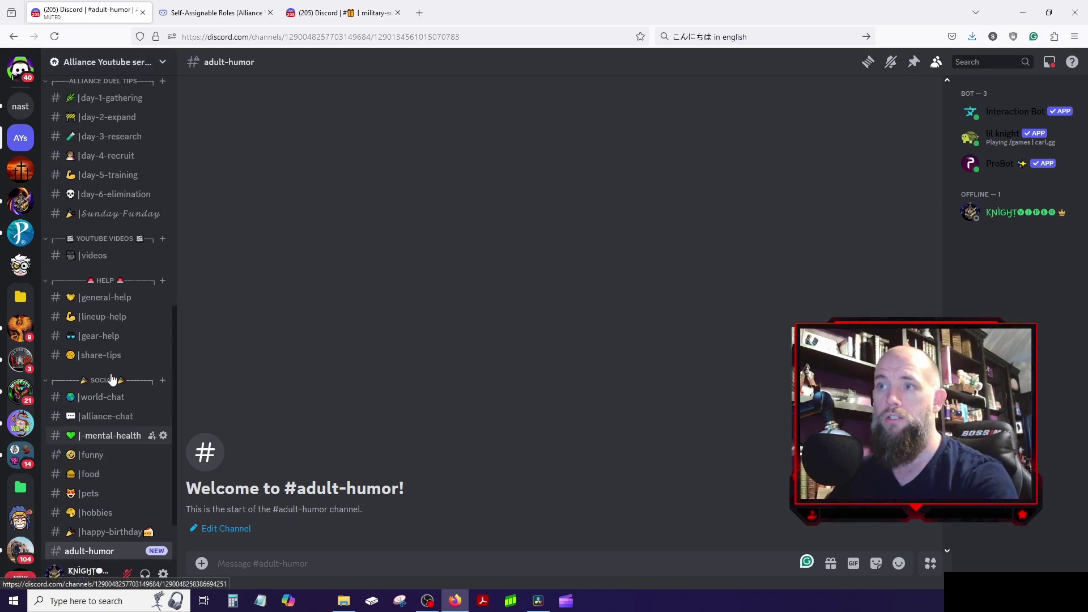
{"action": "scroll", "coordinate": [112, 379], "scroll_direction": "up", "scroll_amount": 1}
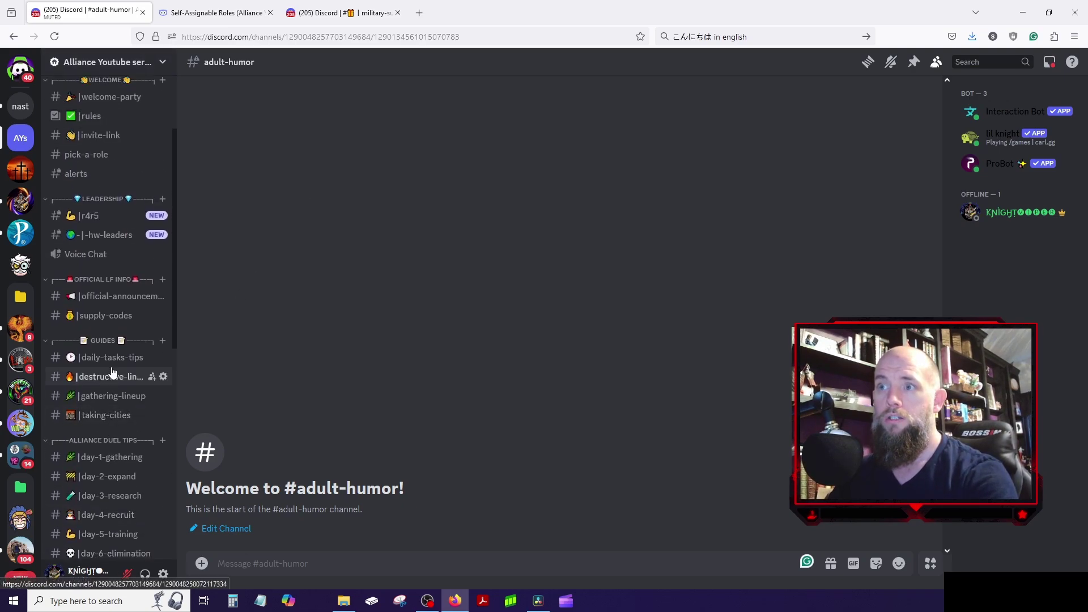
{"action": "left_click", "coordinate": [111, 304]}
{"action": "left_click", "coordinate": [110, 305]}
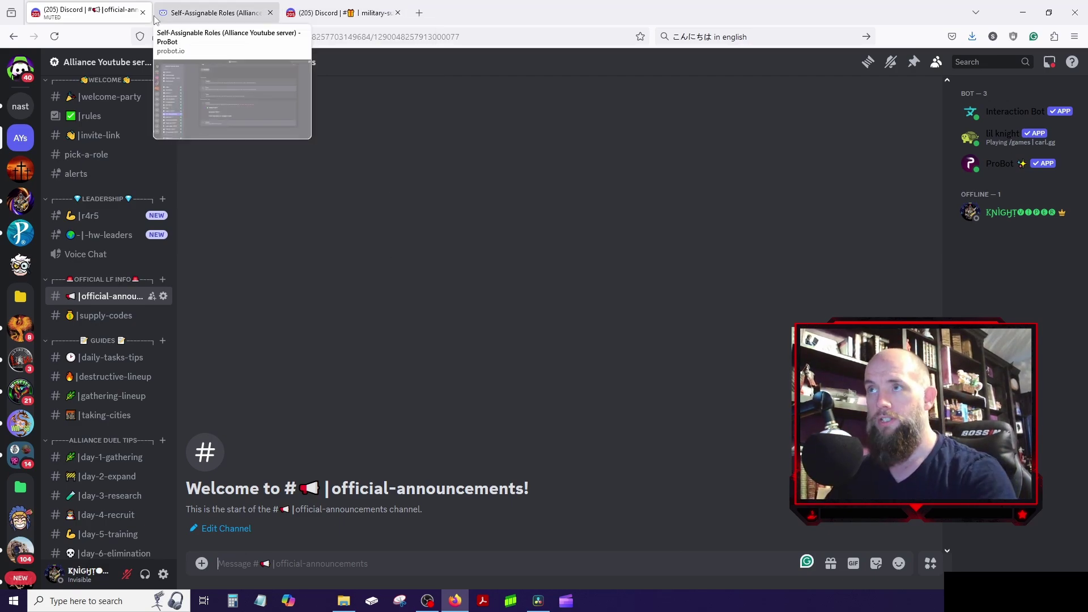
- Review the Alliance Youtube server's channel categories, from the welcome channels down to the help and social channels
{"action": "left_click", "coordinate": [101, 67]}
{"action": "left_click", "coordinate": [288, 197]}
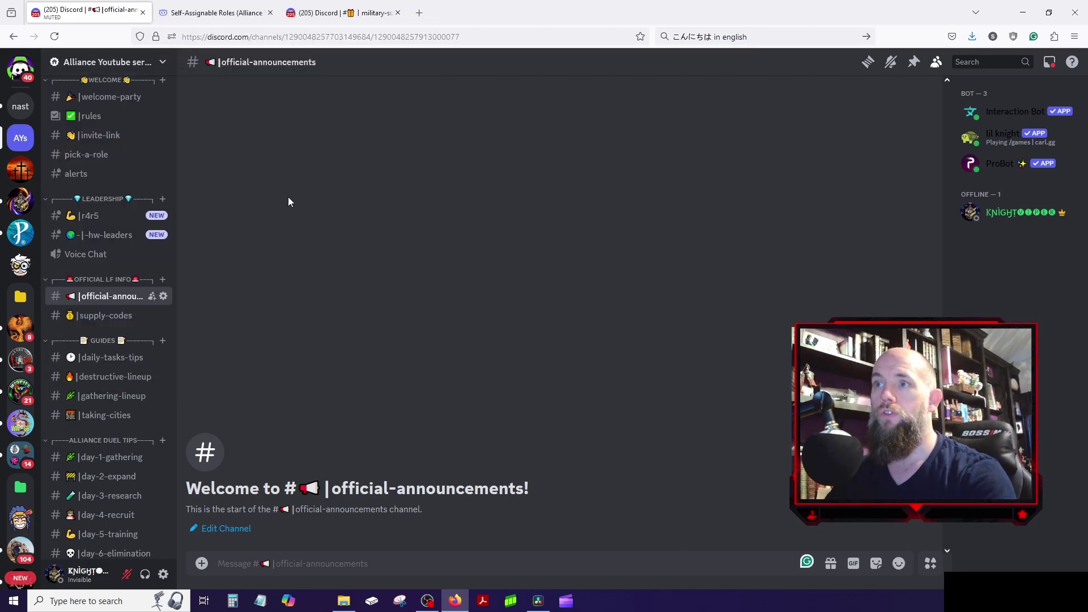
{"action": "scroll", "coordinate": [128, 227], "scroll_direction": "down", "scroll_amount": 2}
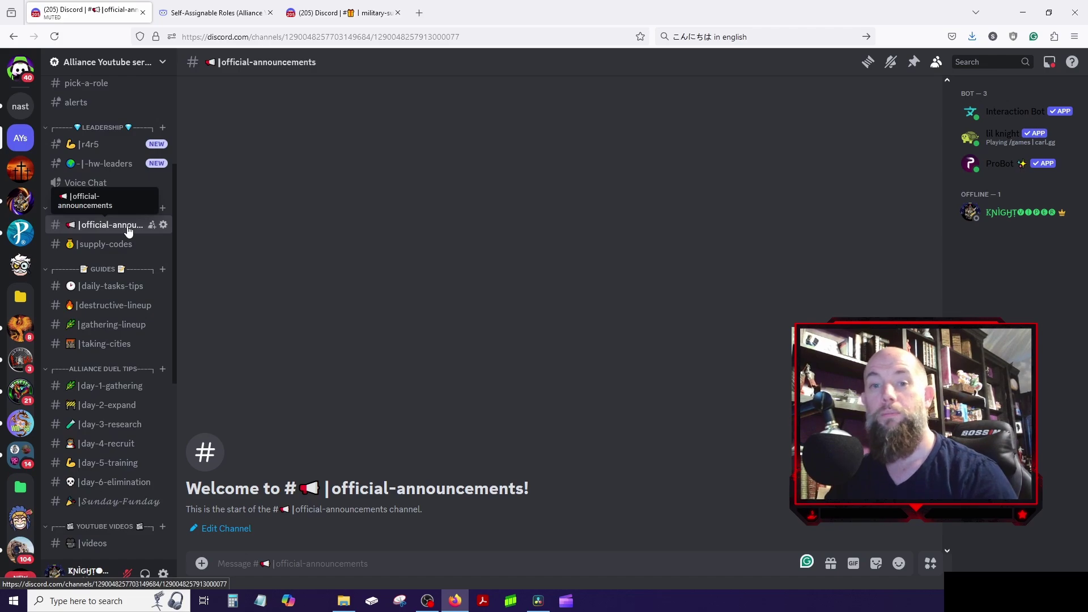
{"action": "scroll", "coordinate": [128, 228], "scroll_direction": "down", "scroll_amount": 2}
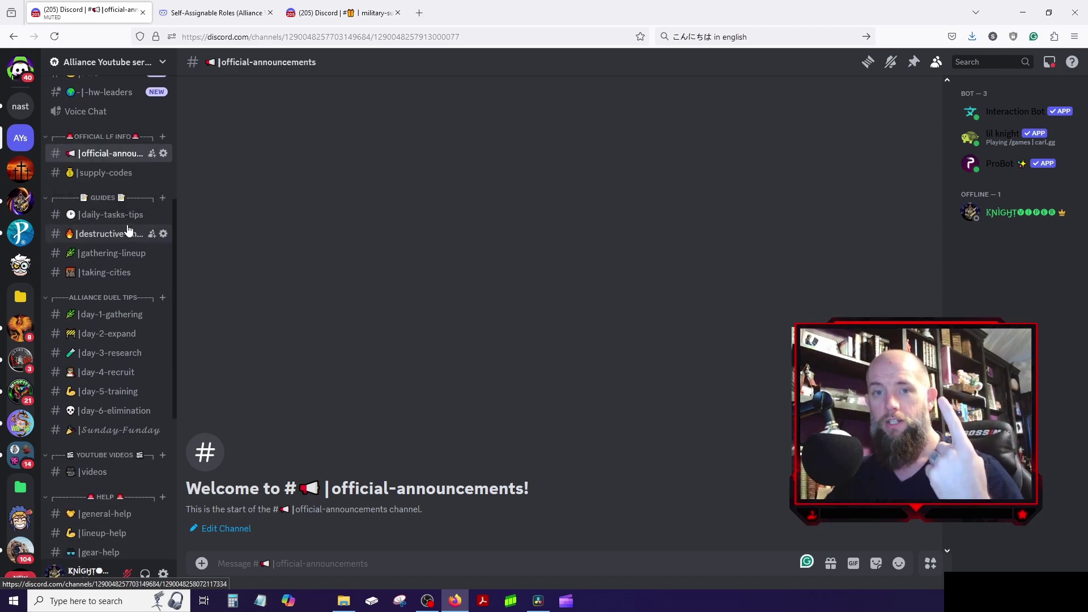
{"action": "scroll", "coordinate": [130, 244], "scroll_direction": "down", "scroll_amount": 6}
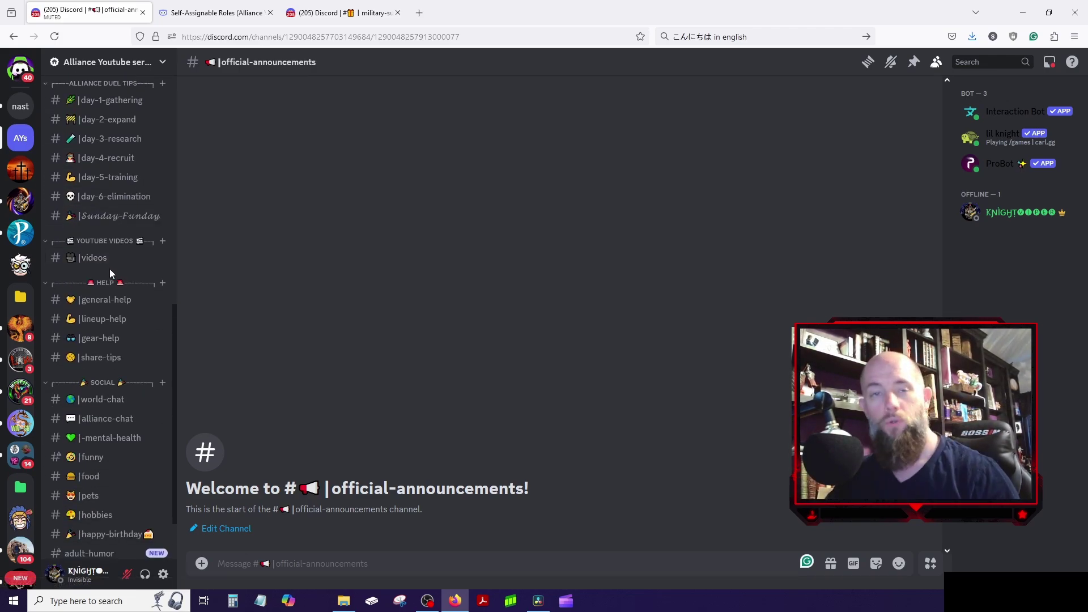
{"action": "scroll", "coordinate": [110, 272], "scroll_direction": "down", "scroll_amount": 1}
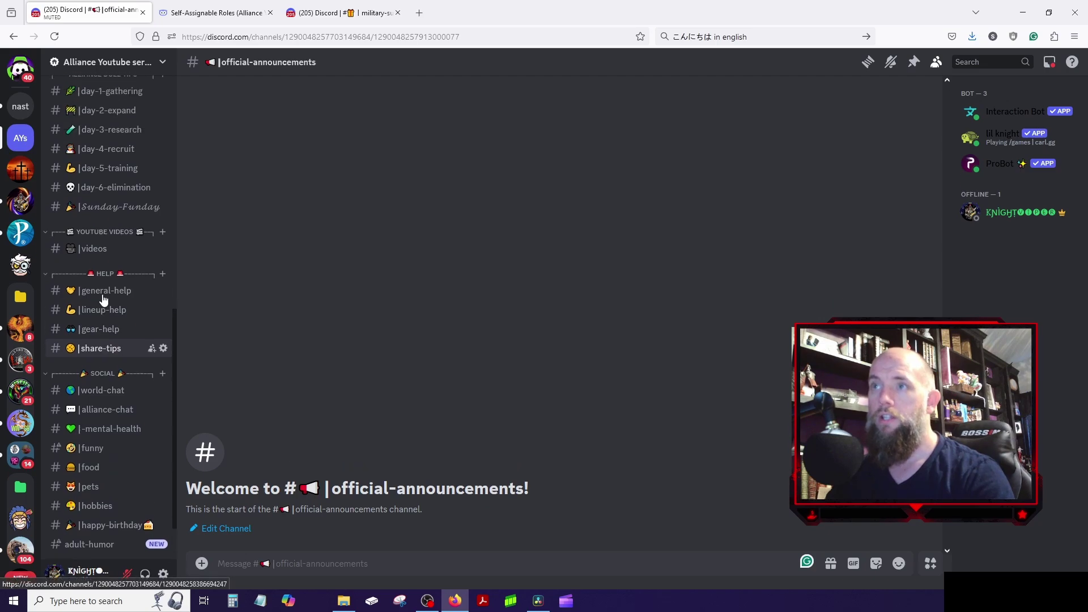
{"action": "scroll", "coordinate": [104, 299], "scroll_direction": "up", "scroll_amount": 13}
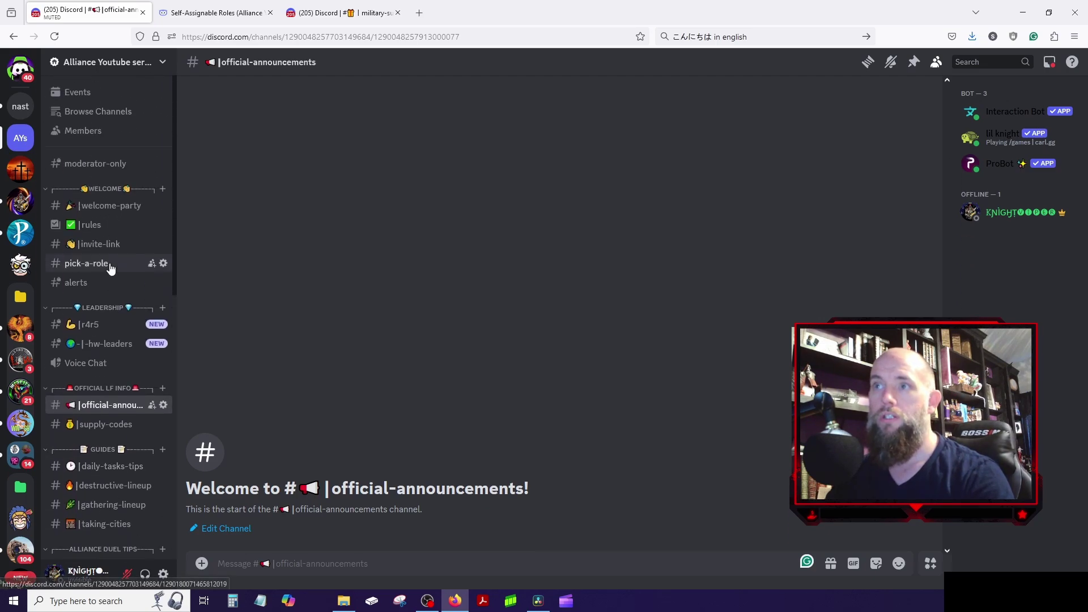
- Switch to the Knight Viper Studios server and look through the posts in its cheat-sheets forum channel
{"action": "left_click", "coordinate": [20, 201]}
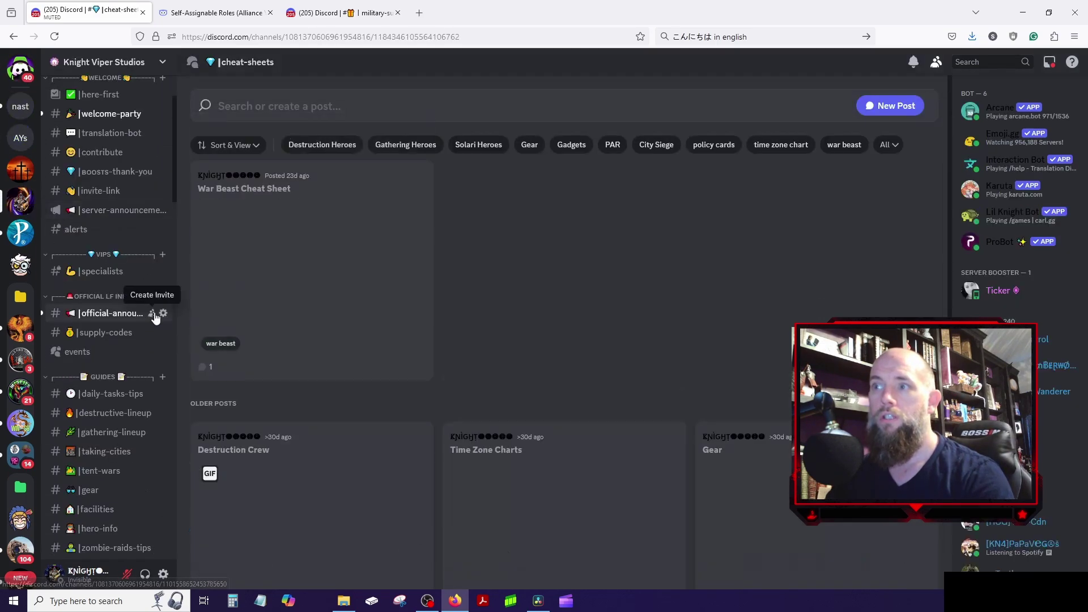
{"action": "scroll", "coordinate": [573, 269], "scroll_direction": "down", "scroll_amount": 4}
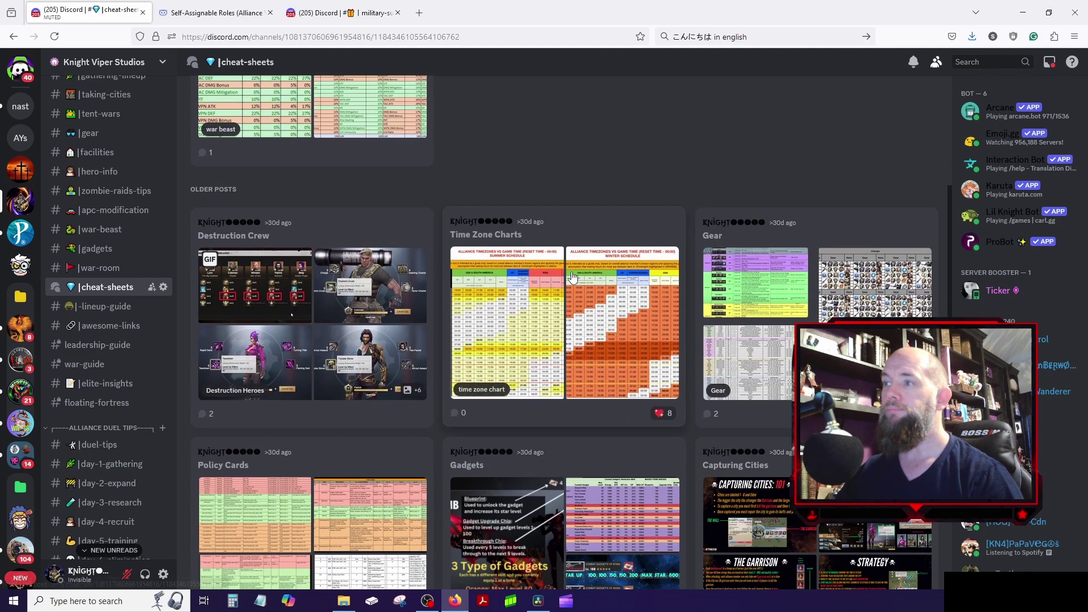
{"action": "scroll", "coordinate": [573, 276], "scroll_direction": "down", "scroll_amount": 2}
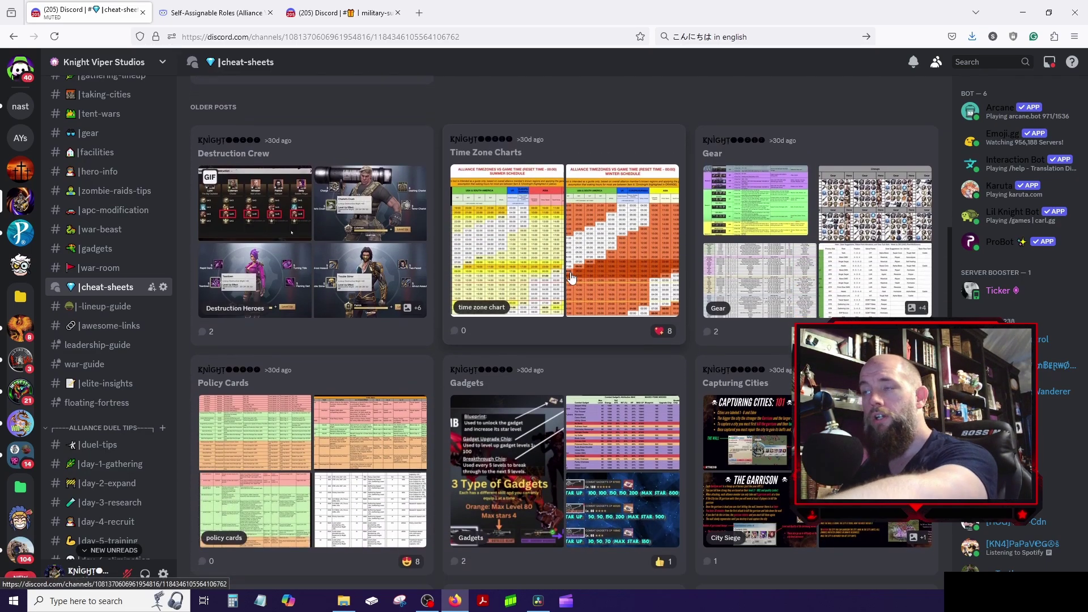
{"action": "scroll", "coordinate": [571, 276], "scroll_direction": "down", "scroll_amount": 1}
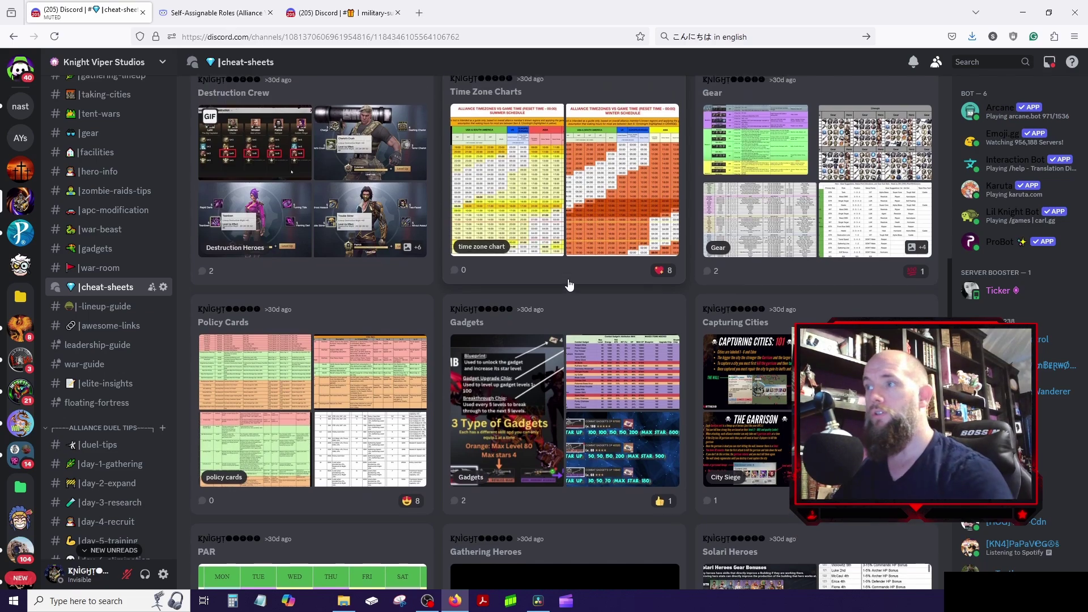
{"action": "scroll", "coordinate": [323, 244], "scroll_direction": "up", "scroll_amount": 2}
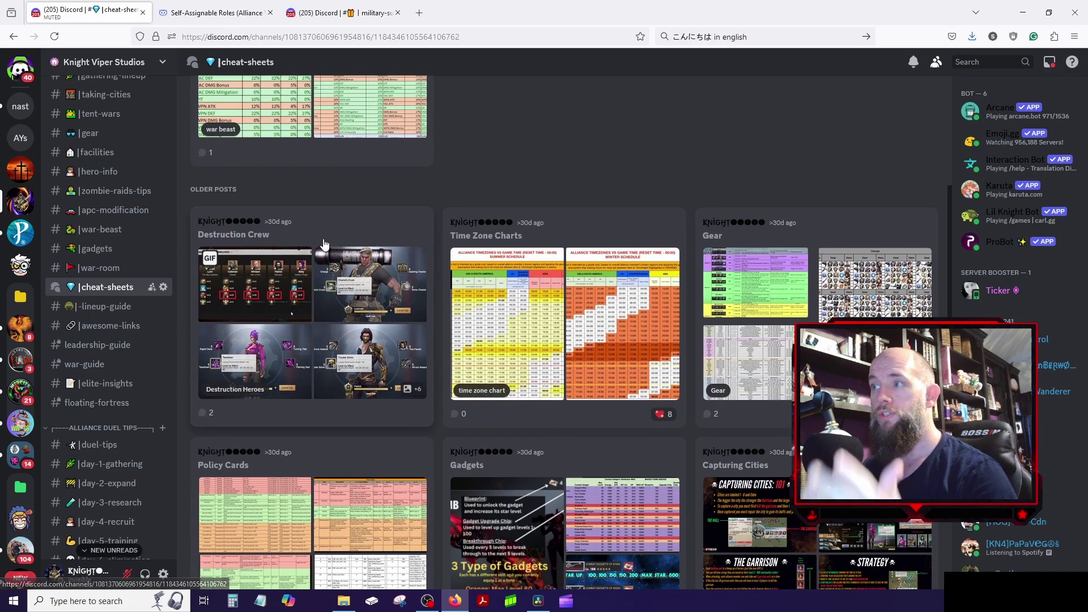
{"action": "scroll", "coordinate": [324, 244], "scroll_direction": "up", "scroll_amount": 3}
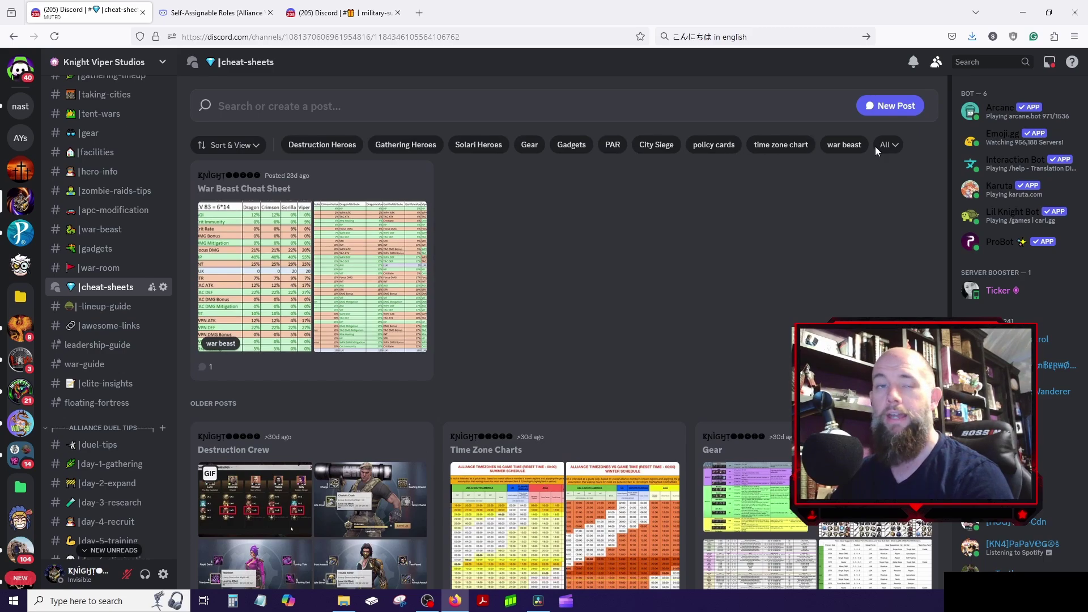
- Filter the cheat-sheets posts by the policy cards tag, clear it, and filter by Destruction Heroes
{"action": "left_click", "coordinate": [708, 146]}
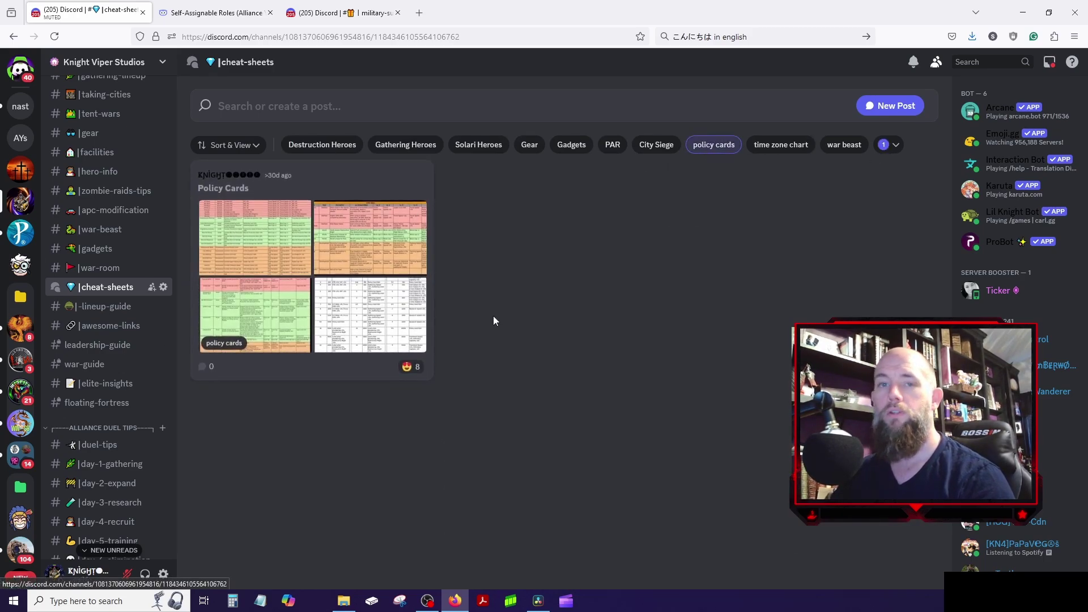
{"action": "left_click", "coordinate": [716, 147]}
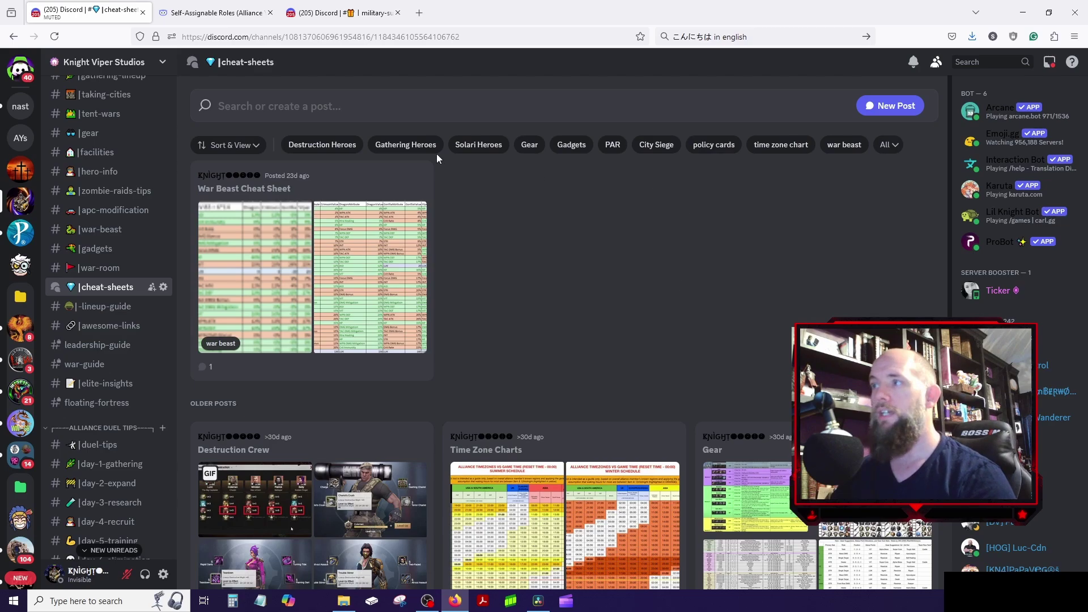
{"action": "left_click", "coordinate": [304, 149]}
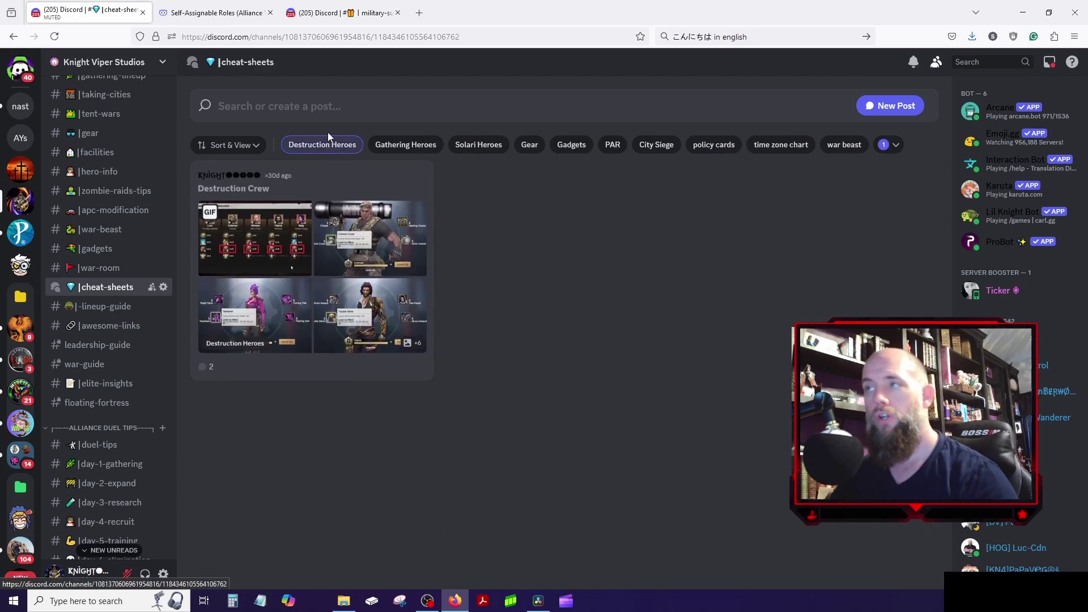
- Clear the Destruction Heroes filter and create a forum channel named help in the Alliance Youtube server's Help category
{"action": "left_click", "coordinate": [317, 145]}
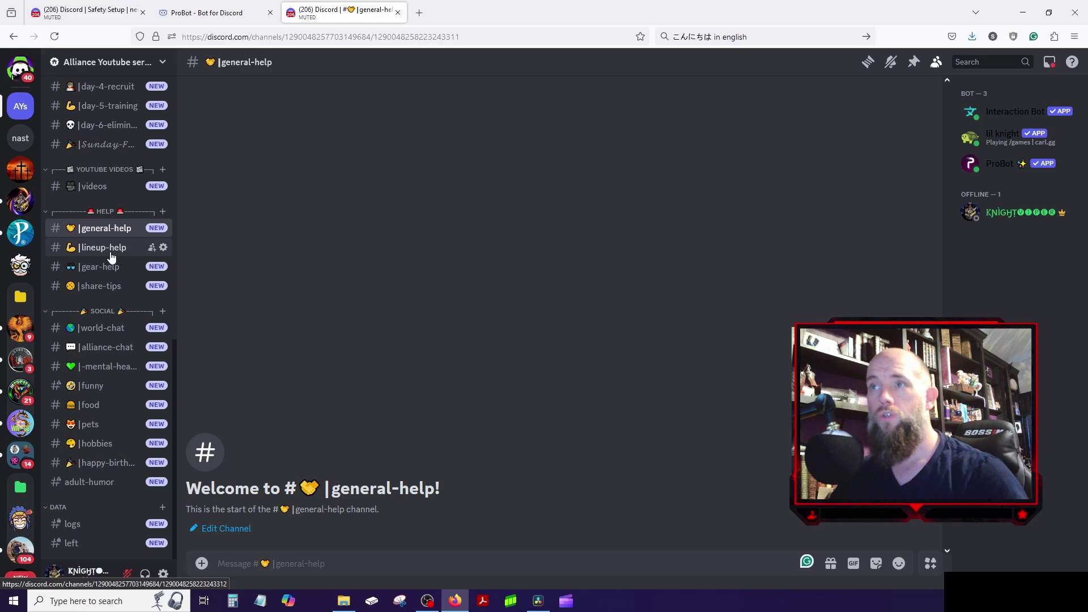
{"action": "left_click", "coordinate": [162, 212]}
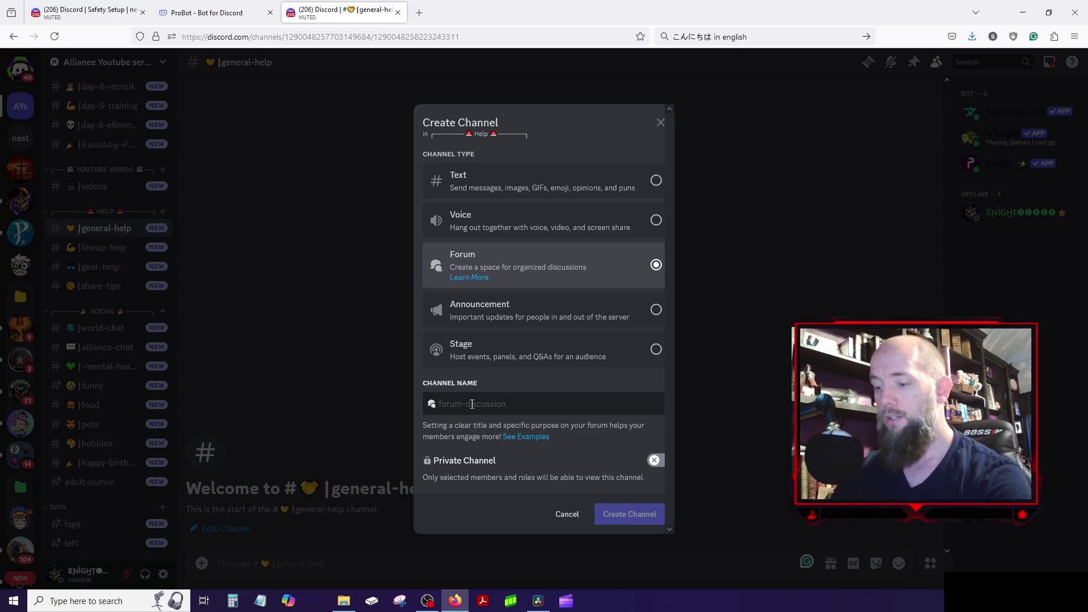
{"action": "type", "text": "help"}
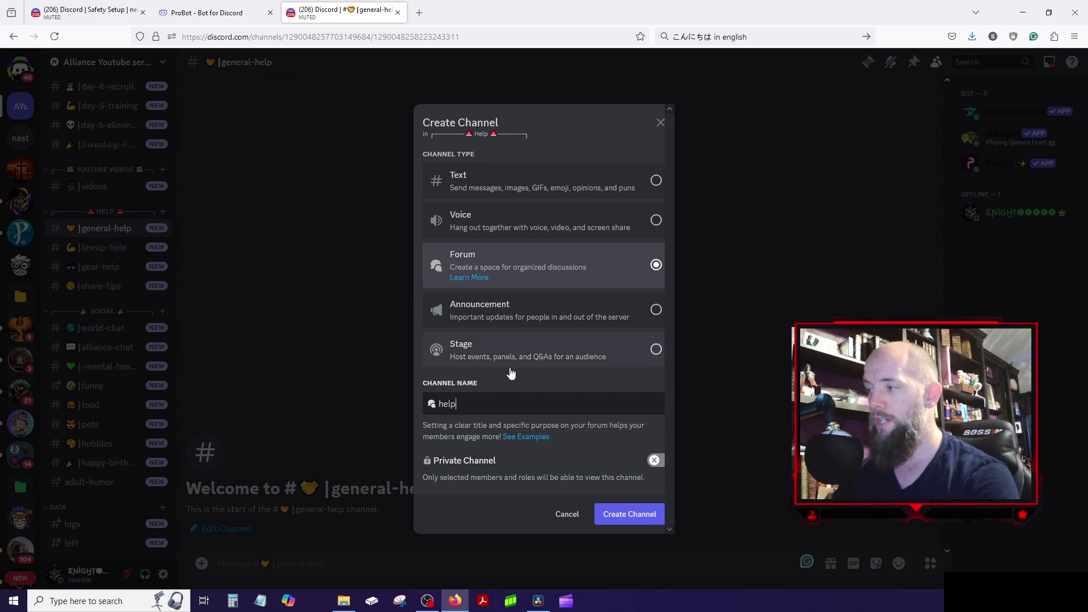
{"action": "left_click", "coordinate": [638, 516]}
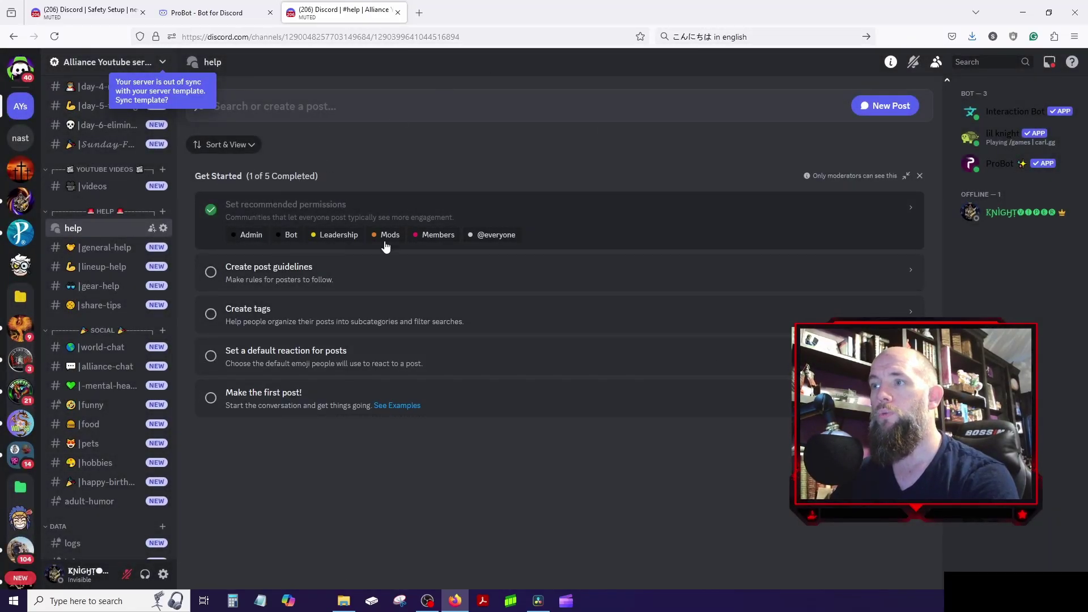
- Write "Must pick a tag per post" as the post guidelines of the help forum channel
{"action": "left_click", "coordinate": [276, 272]}
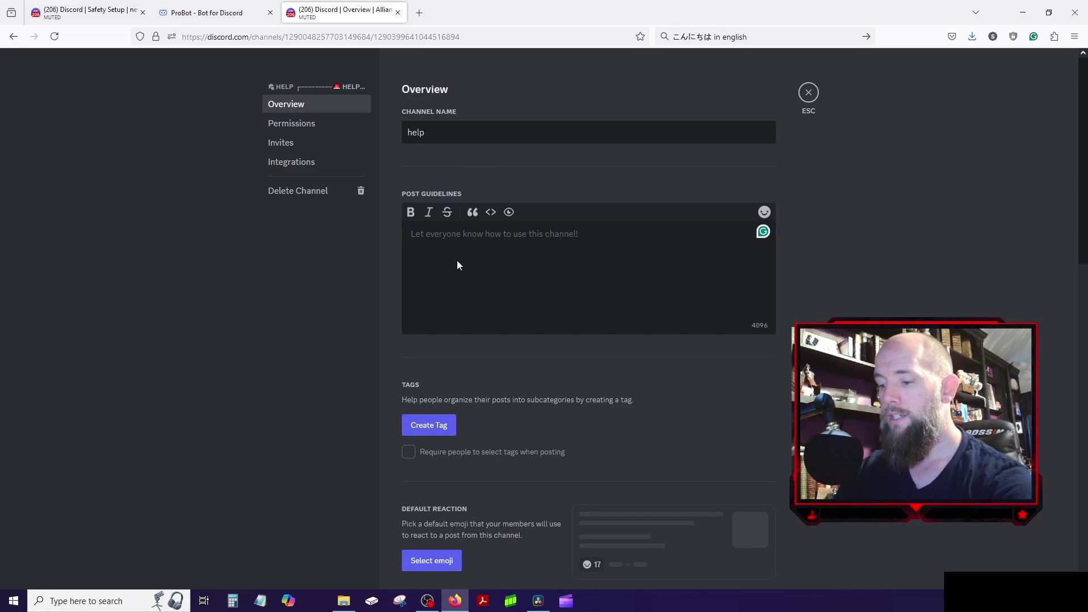
{"action": "type", "text": "t"}
{"action": "key", "text": "BackSpace"}
{"action": "type", "text": "Must pick a tag per post"}
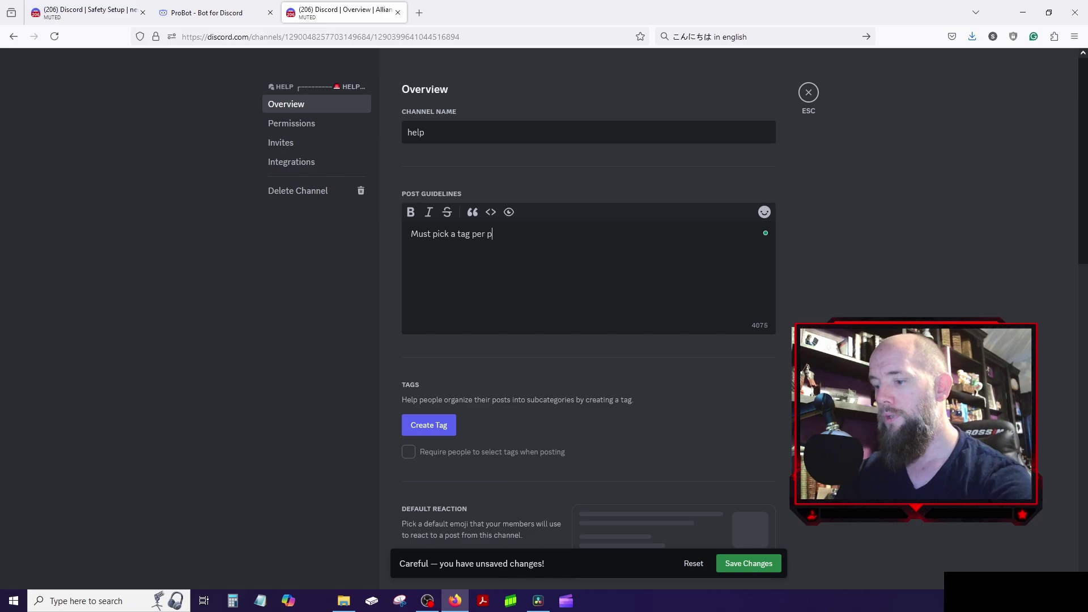
- Create the tags lineup, general help and destruction crew for the help forum channel
{"action": "left_click", "coordinate": [435, 427]}
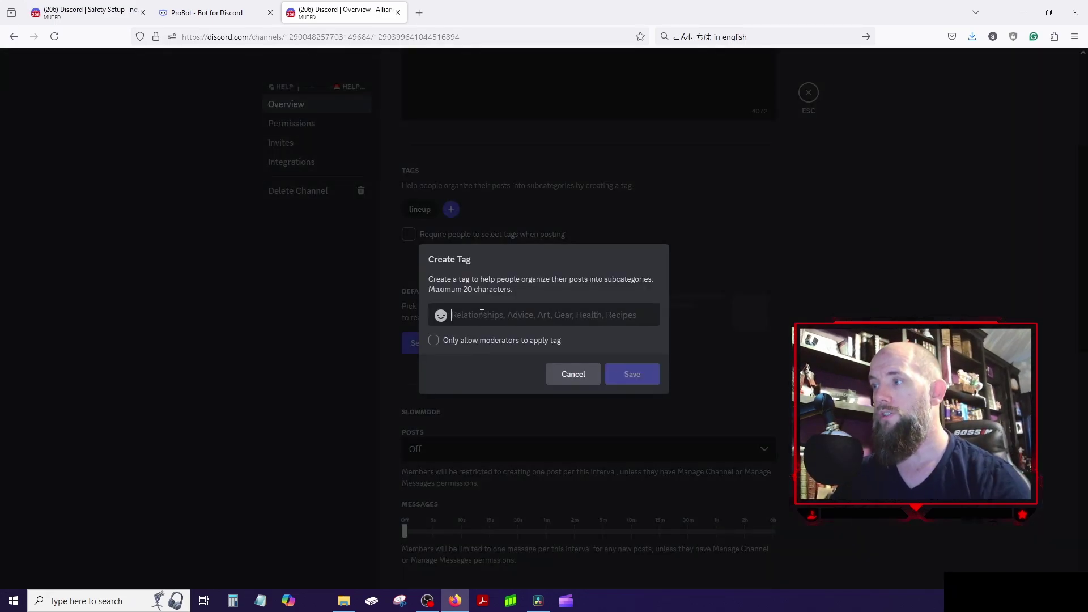
{"action": "type", "text": "general"}
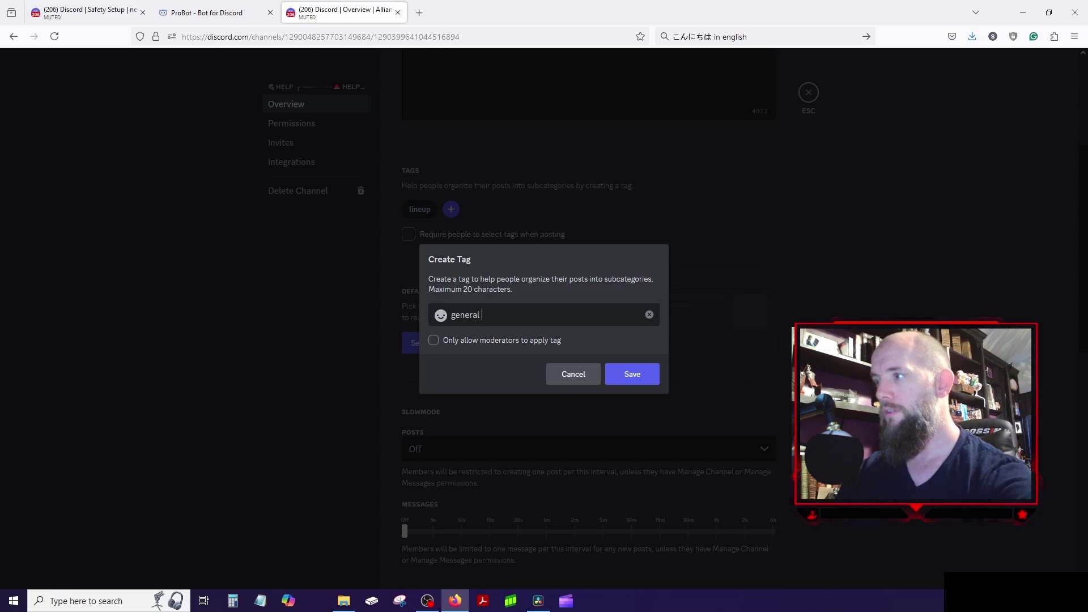
{"action": "type", "text": " help"}
{"action": "key", "text": "Return"}
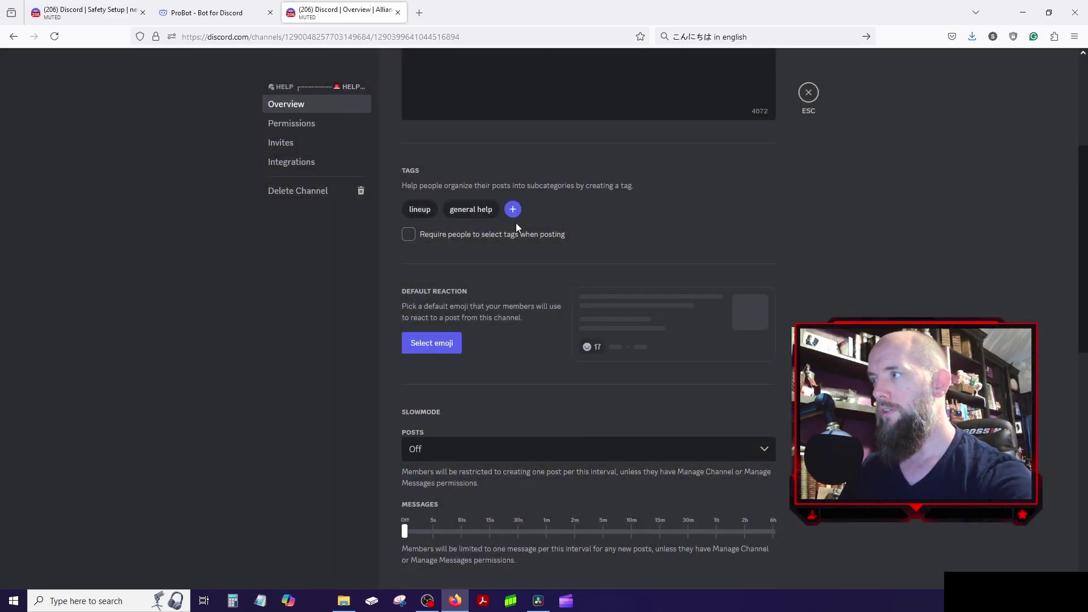
{"action": "left_click", "coordinate": [512, 209]}
{"action": "type", "text": "destruction c"}
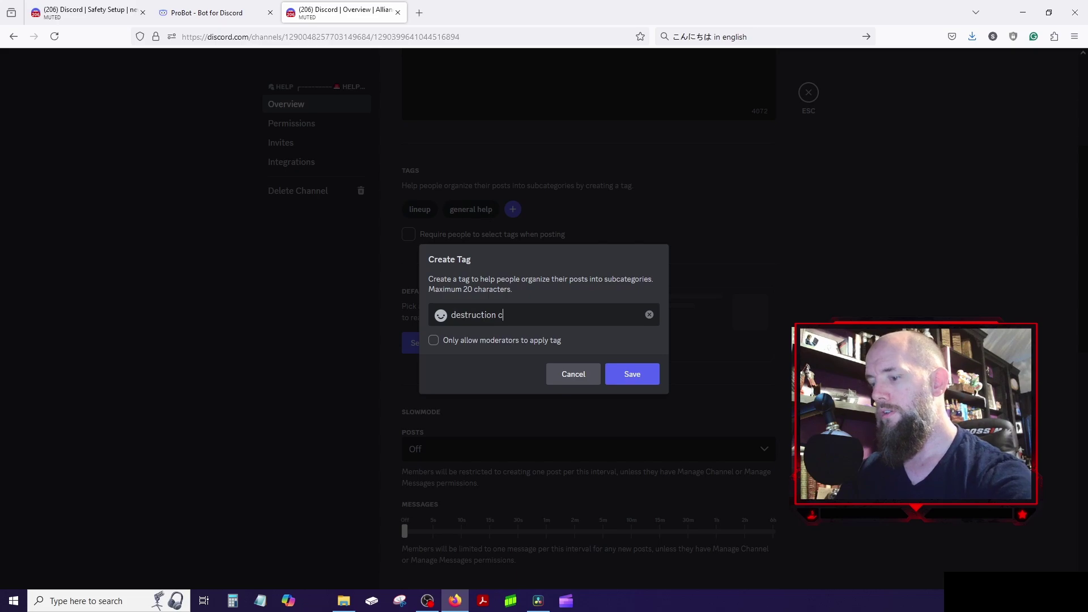
{"action": "type", "text": "rew"}
{"action": "key", "text": "Return"}
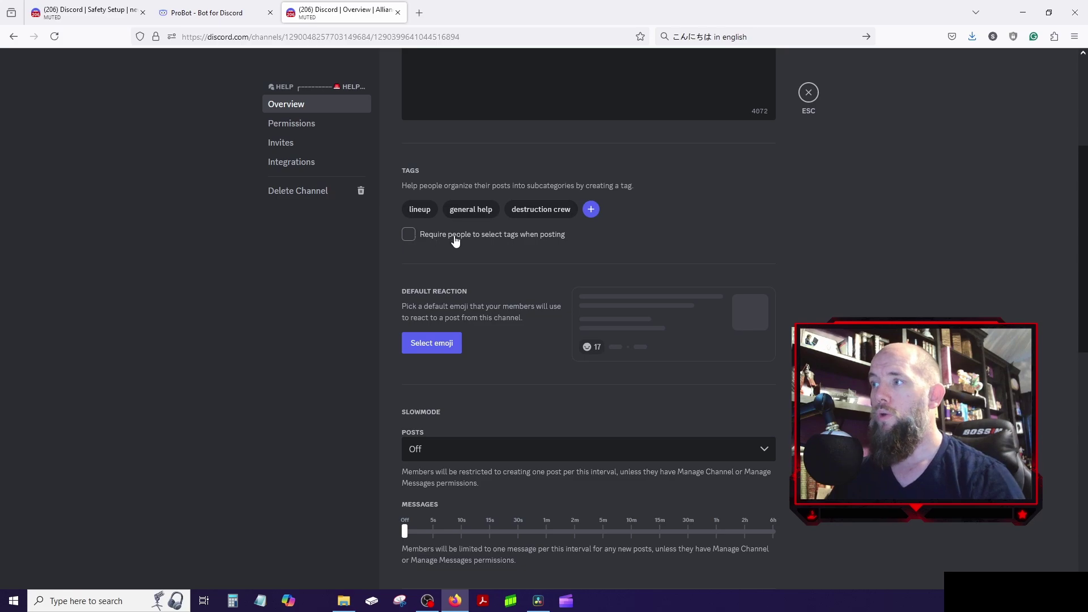
- Require people to select tags when posting, save the channel changes and close the channel settings
{"action": "left_click", "coordinate": [422, 238]}
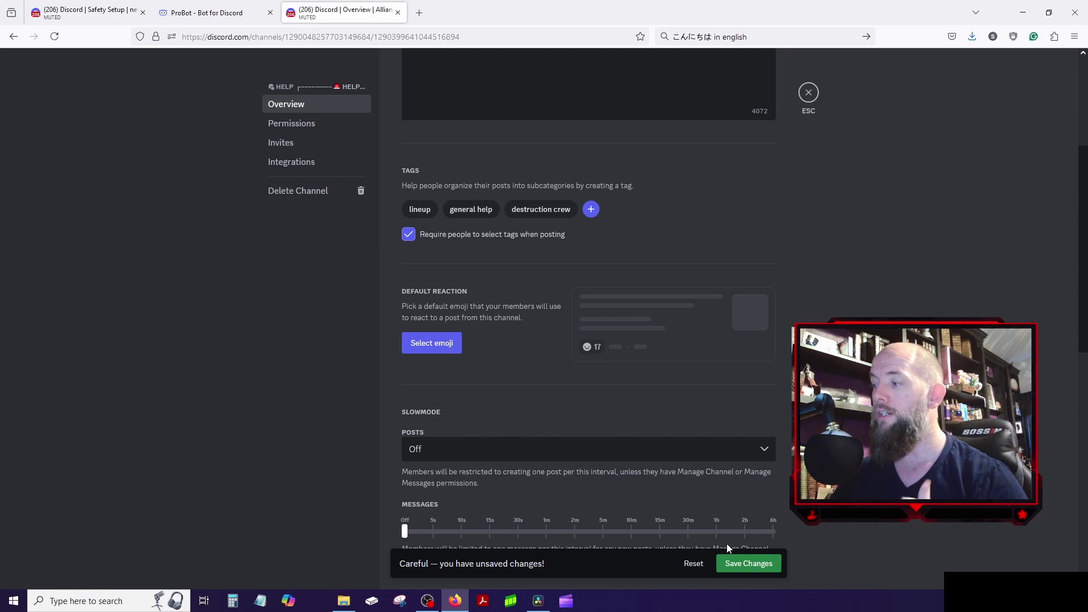
{"action": "left_click", "coordinate": [742, 563]}
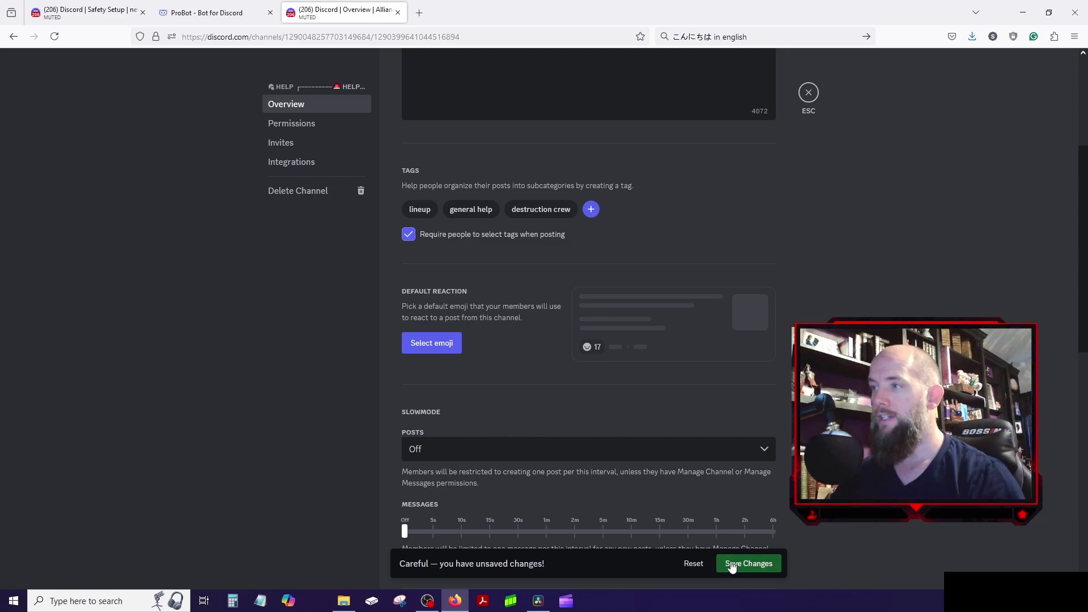
{"action": "left_click", "coordinate": [807, 93]}
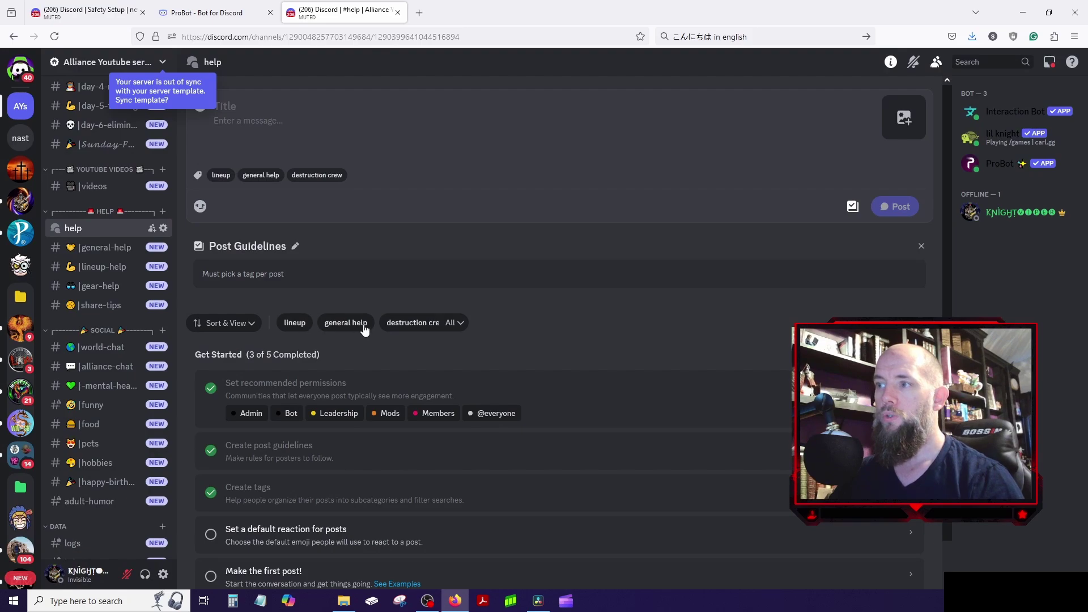
- Filter the help forum by the lineup tag, clear the filter and look over its setup checklist
{"action": "left_click", "coordinate": [306, 328]}
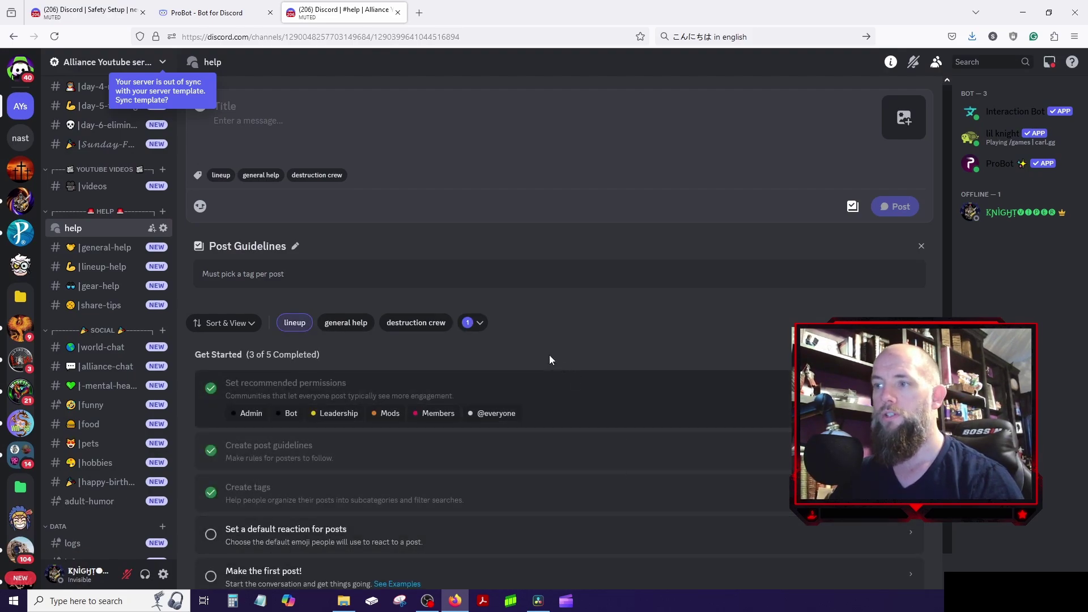
{"action": "left_click", "coordinate": [305, 325]}
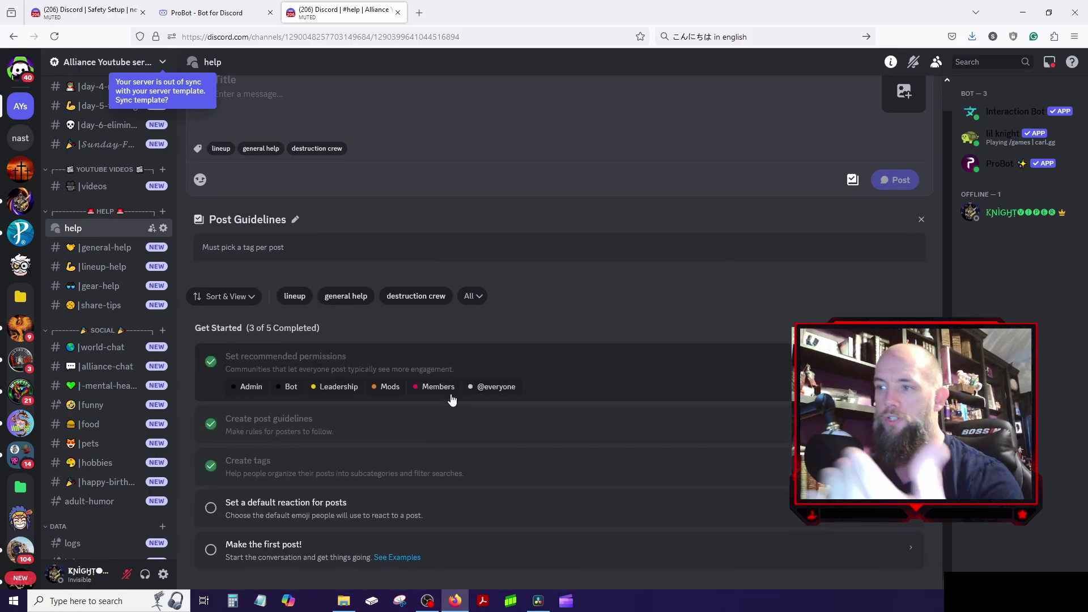
{"action": "scroll", "coordinate": [482, 363], "scroll_direction": "down", "scroll_amount": 1}
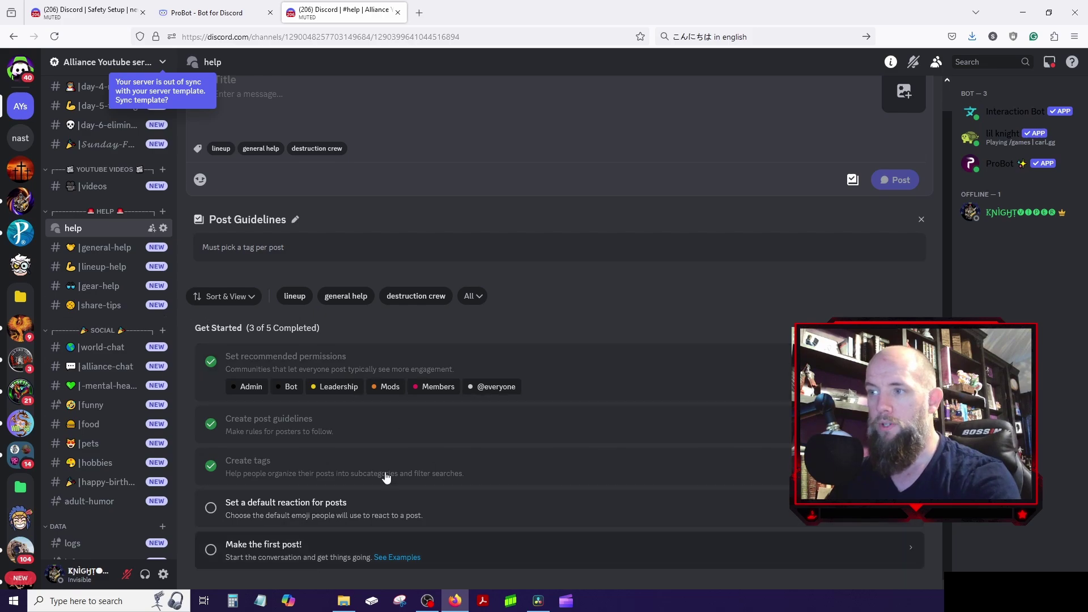
- Set the thumbs-up emoji as the default reaction for posts in the help forum and save it
{"action": "left_click", "coordinate": [272, 510]}
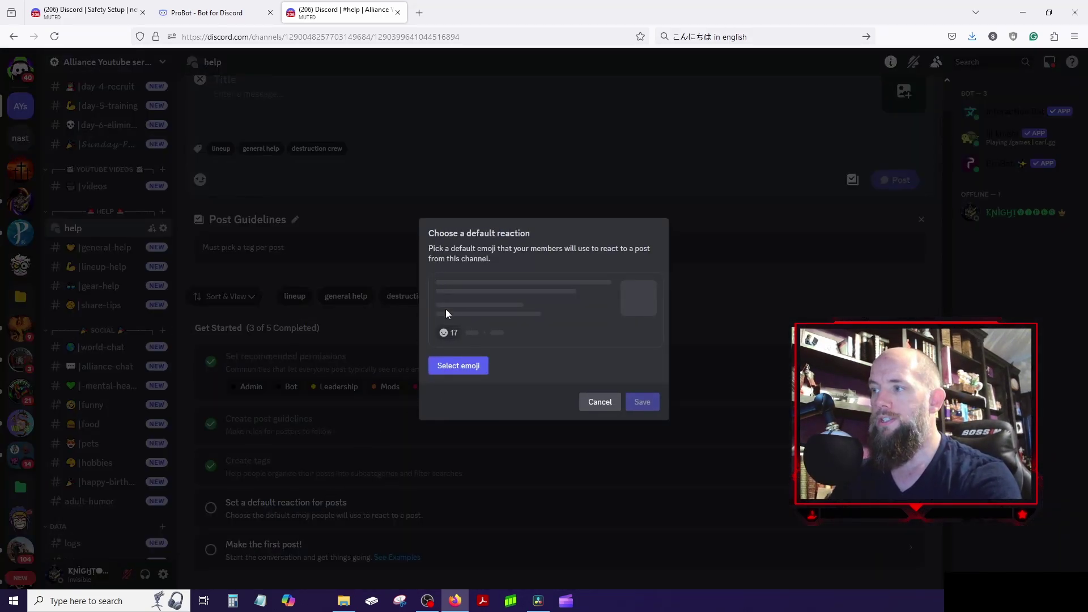
{"action": "left_click", "coordinate": [451, 368]}
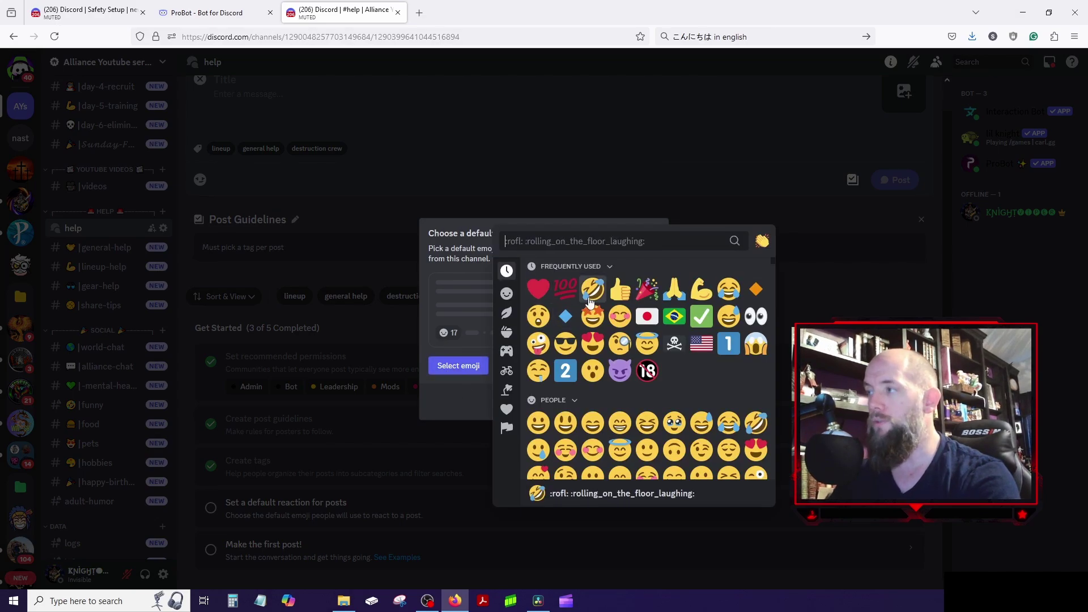
{"action": "left_click", "coordinate": [621, 289]}
{"action": "left_click", "coordinate": [636, 403]}
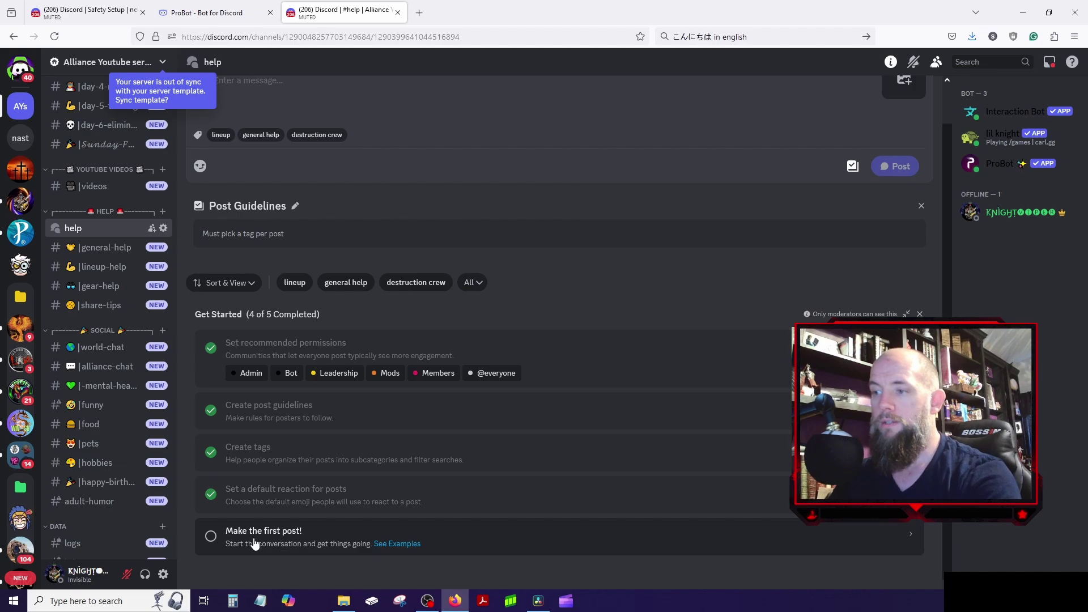
- Publish a first post titled "Help on my first 2 lines" with the message "I need help" and the lineup tag
{"action": "left_click", "coordinate": [255, 545]}
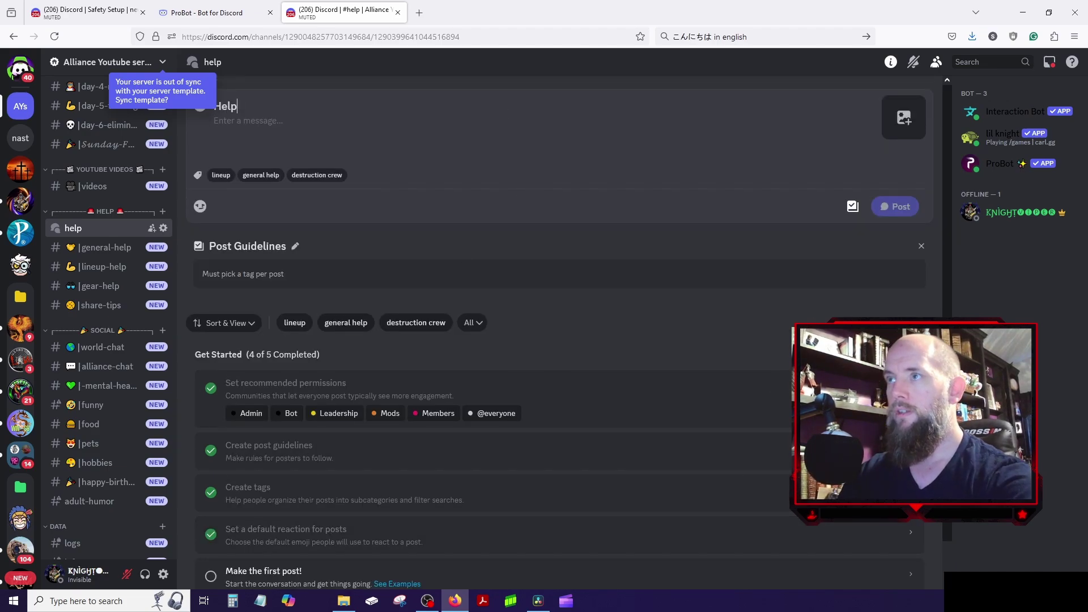
{"action": "type", "text": "Help on my"}
{"action": "type", "text": "fi"}
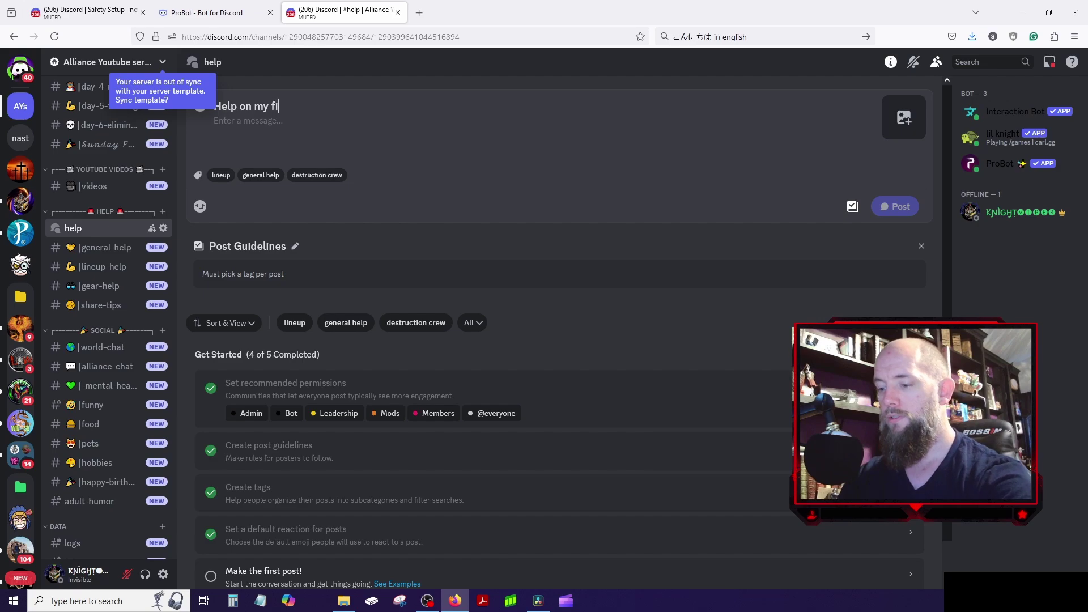
{"action": "type", "text": "rst 2 lines "}
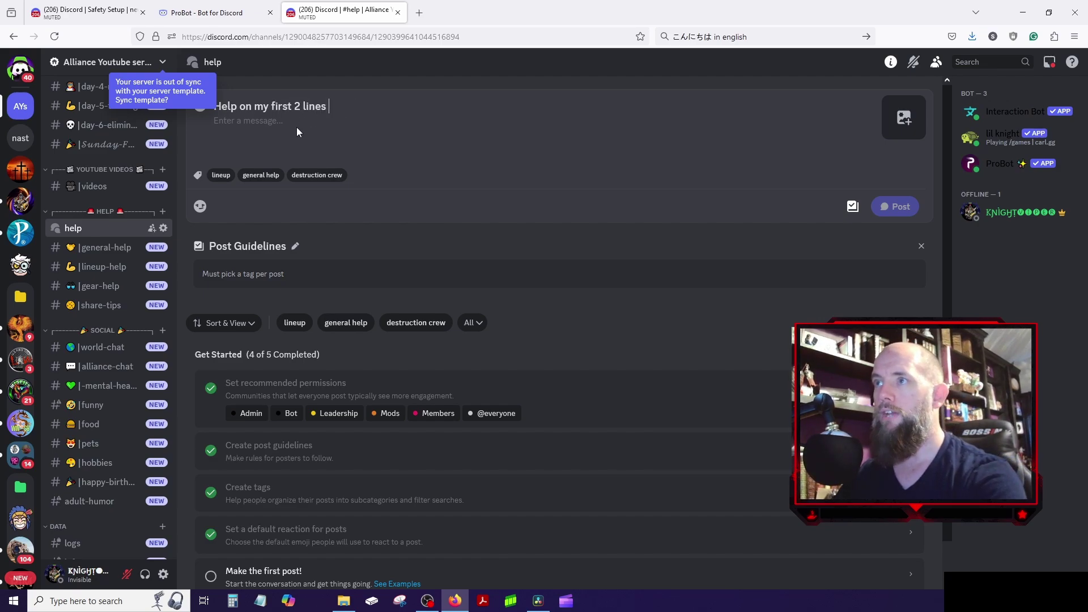
{"action": "type", "text": "I n"}
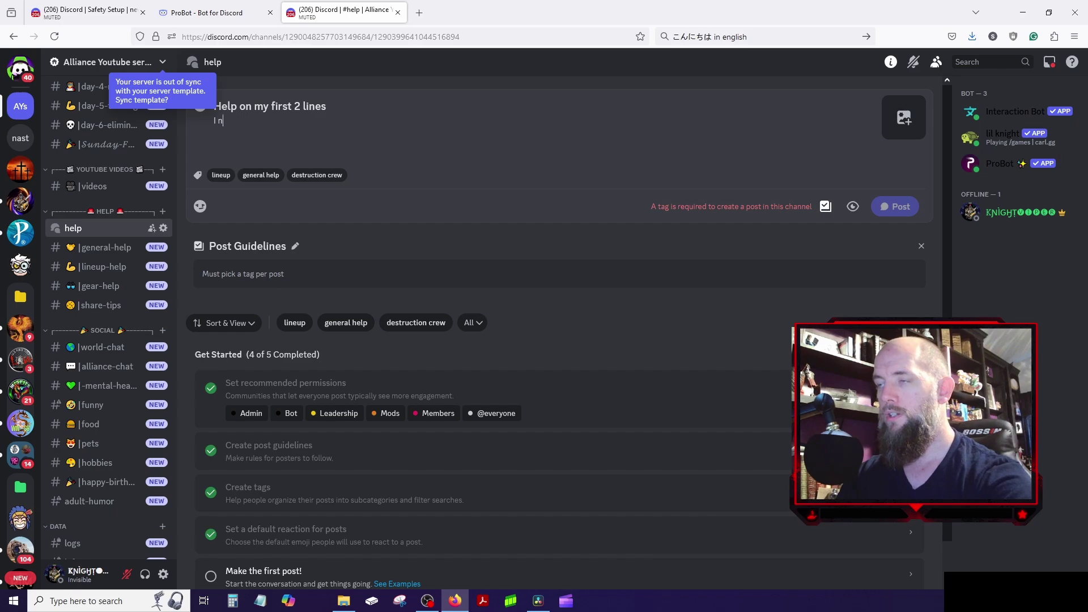
{"action": "type", "text": "eed help"}
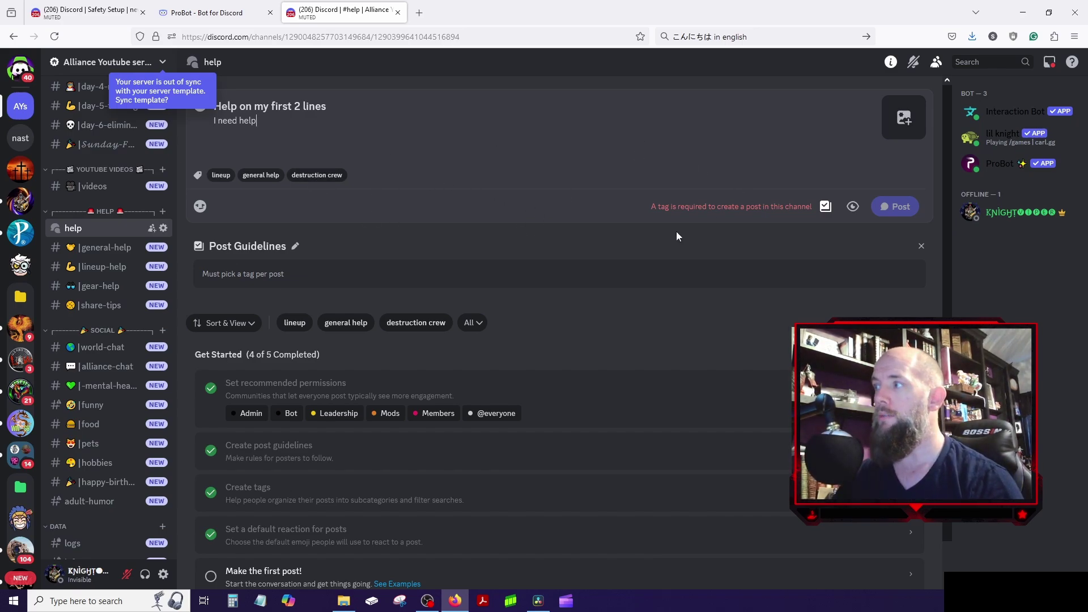
{"action": "left_click", "coordinate": [221, 175]}
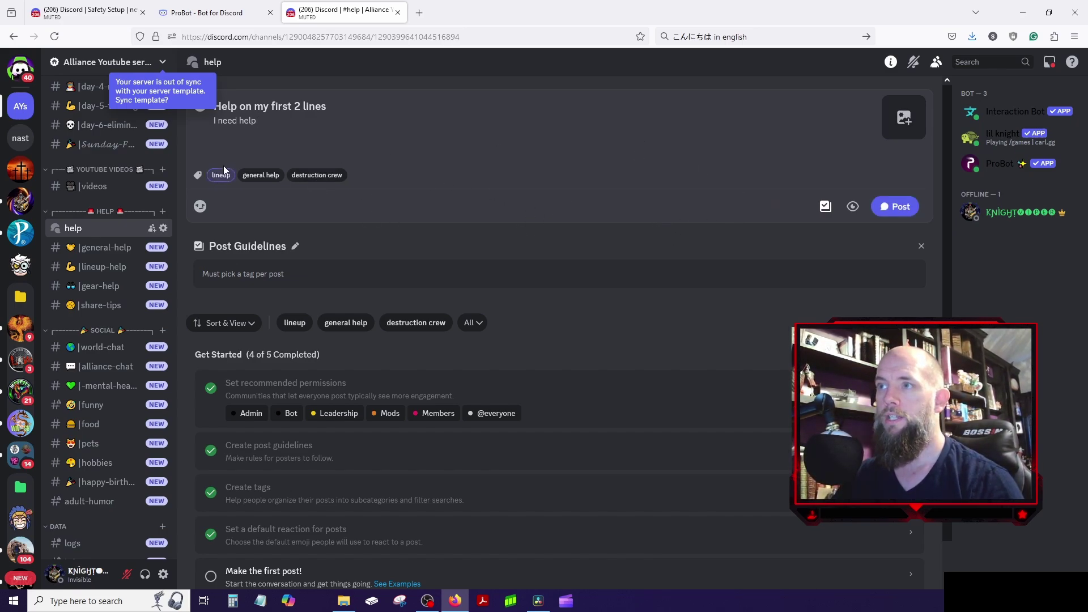
{"action": "left_click", "coordinate": [898, 207]}
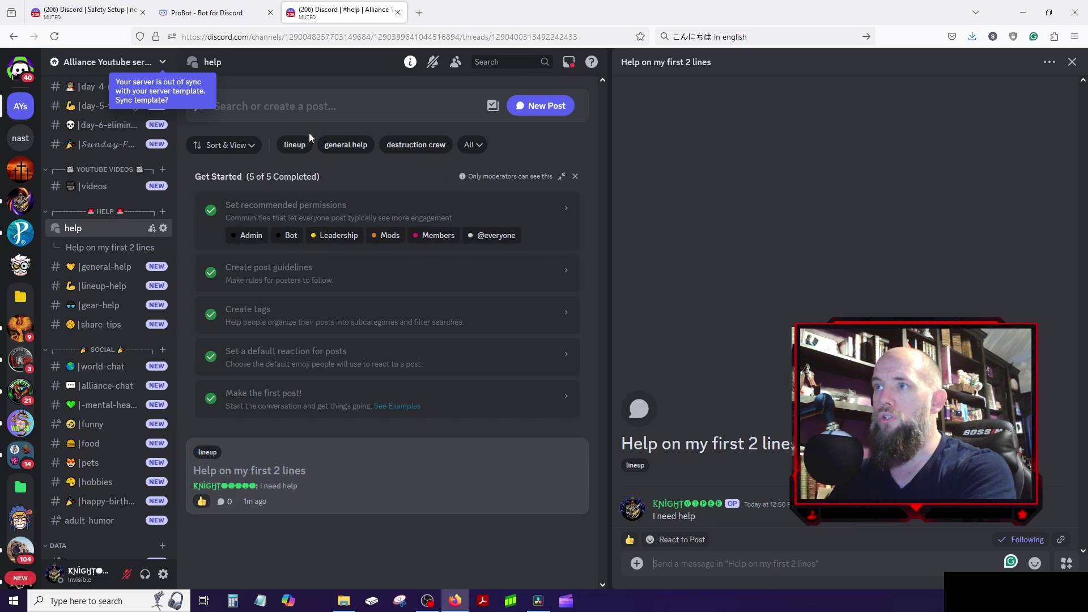
- Display the help forum's posts as a gallery and check the remaining sort and view options
{"action": "left_click", "coordinate": [238, 147]}
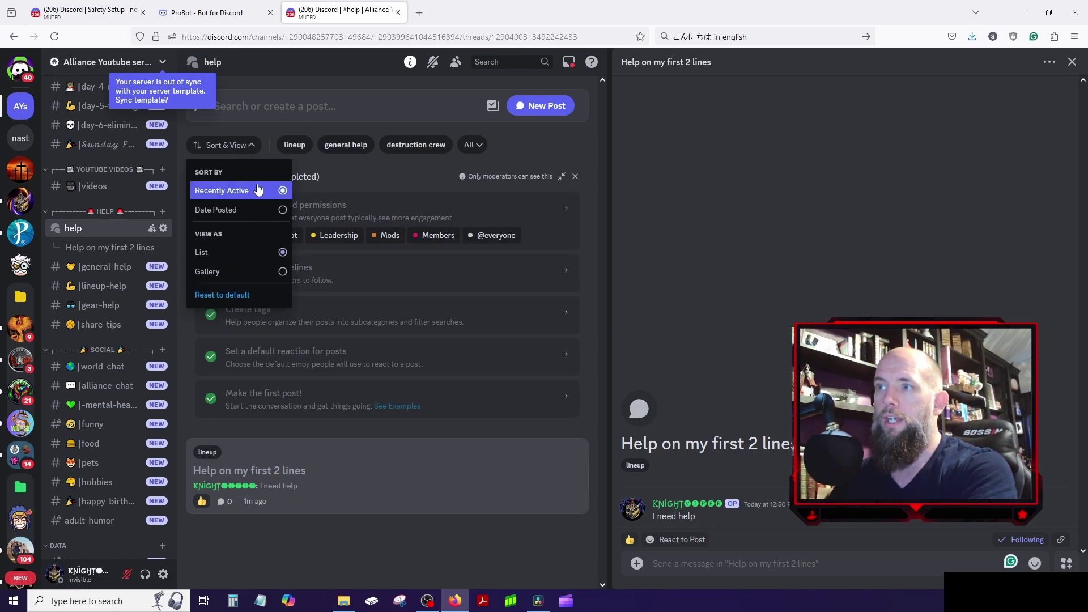
{"action": "left_click", "coordinate": [245, 272]}
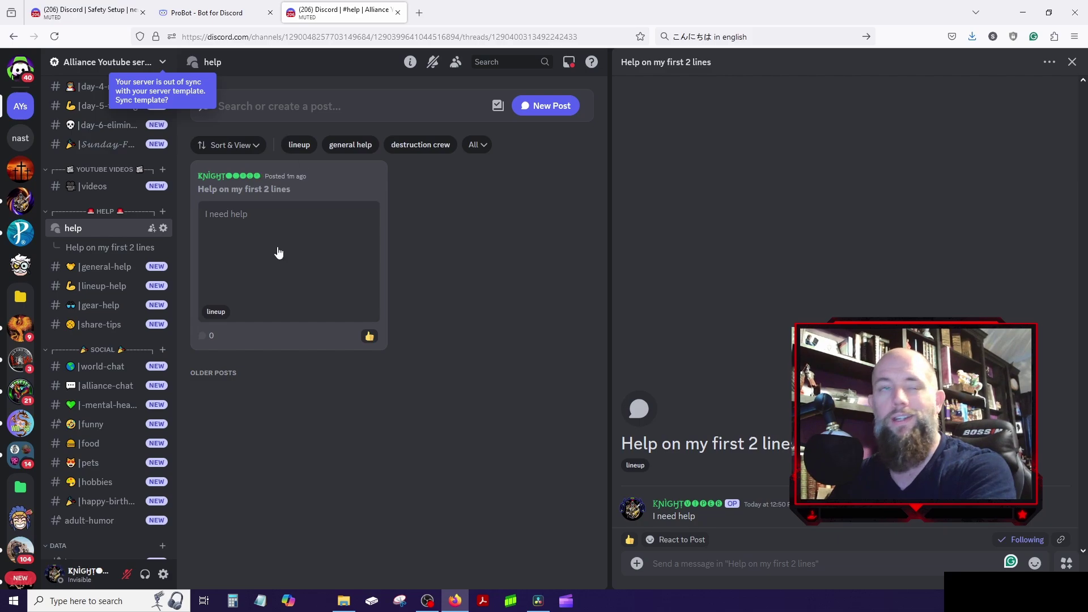
{"action": "left_click", "coordinate": [243, 149]}
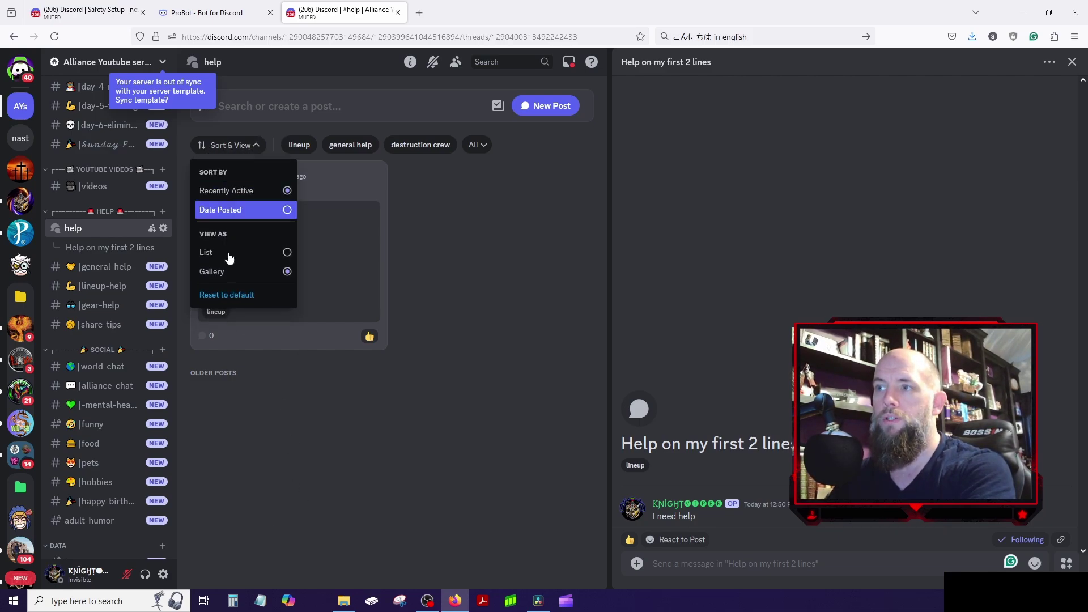
{"action": "left_click", "coordinate": [480, 213]}
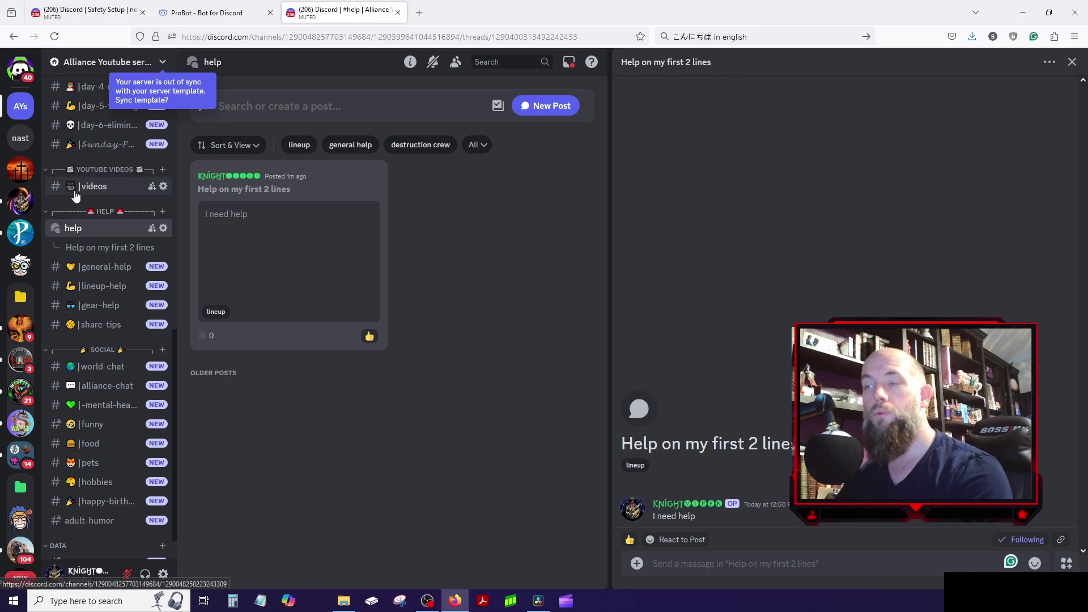
- Look back over the server's channels and open the Enable Community settings of the new alliance server template server
{"action": "scroll", "coordinate": [97, 238], "scroll_direction": "up", "scroll_amount": 5}
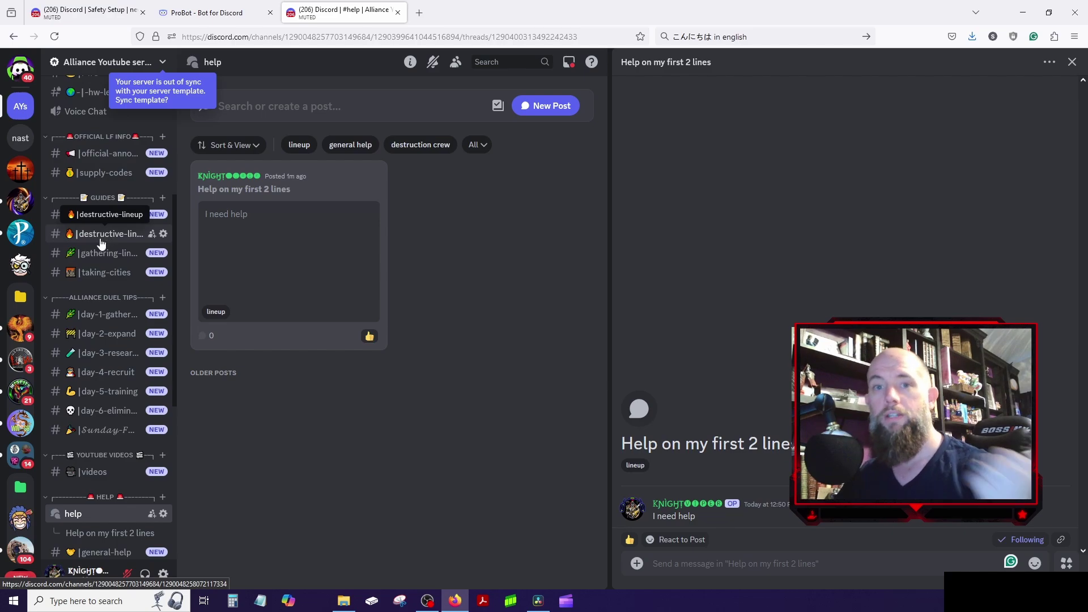
{"action": "scroll", "coordinate": [104, 255], "scroll_direction": "up", "scroll_amount": 4}
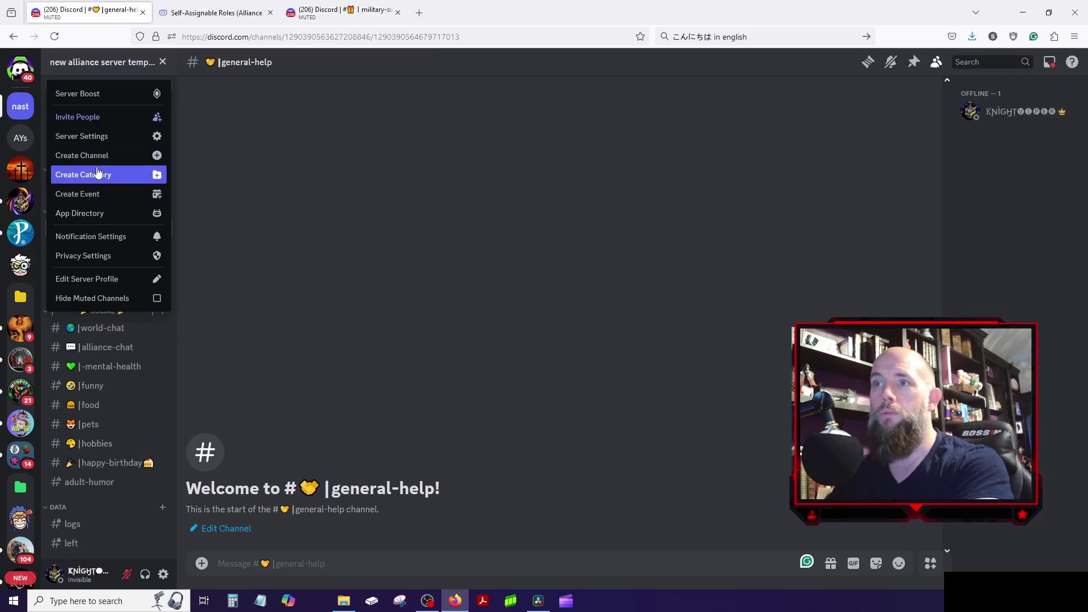
{"action": "left_click", "coordinate": [97, 136]}
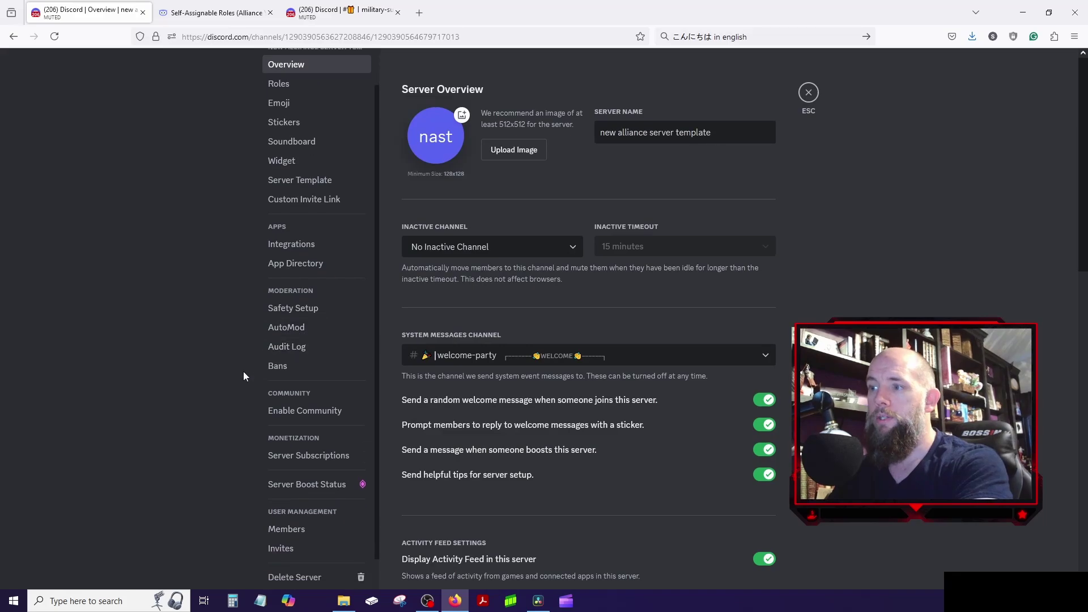
{"action": "scroll", "coordinate": [249, 375], "scroll_direction": "down", "scroll_amount": 1}
{"action": "left_click", "coordinate": [293, 377]}
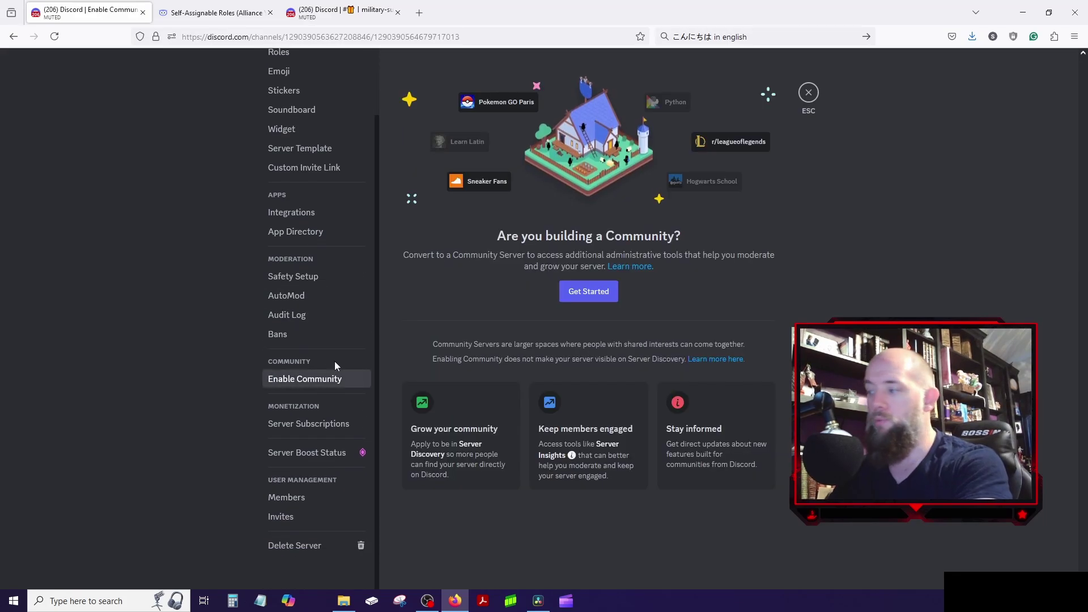
- Start the Community Server setup, pass the safety checks and choose the rules channel as the rules or guidelines channel
{"action": "left_click", "coordinate": [584, 294]}
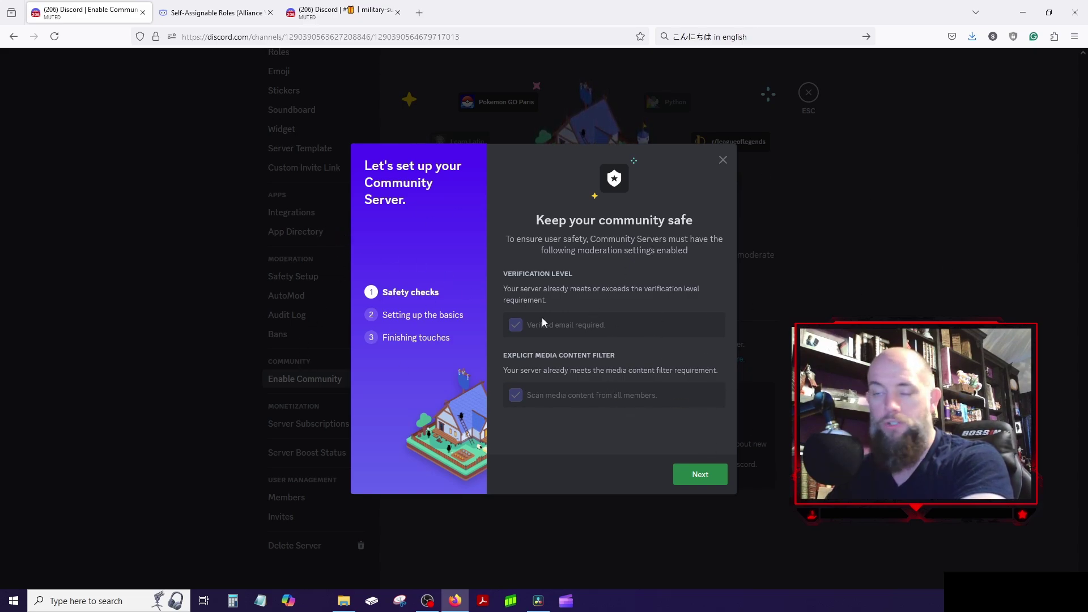
{"action": "left_click", "coordinate": [689, 480]}
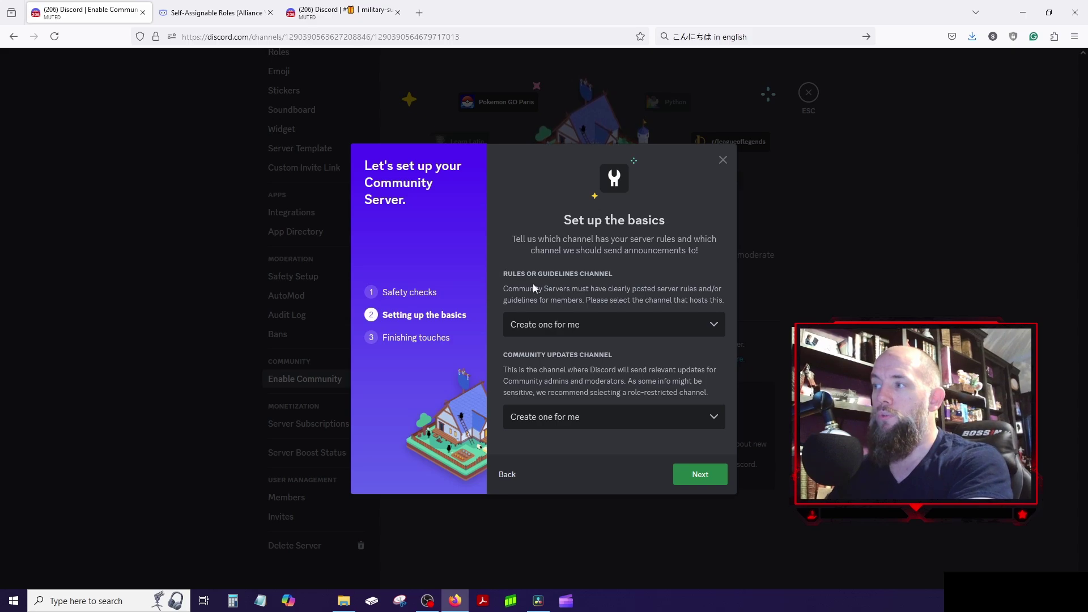
{"action": "left_click", "coordinate": [586, 326]}
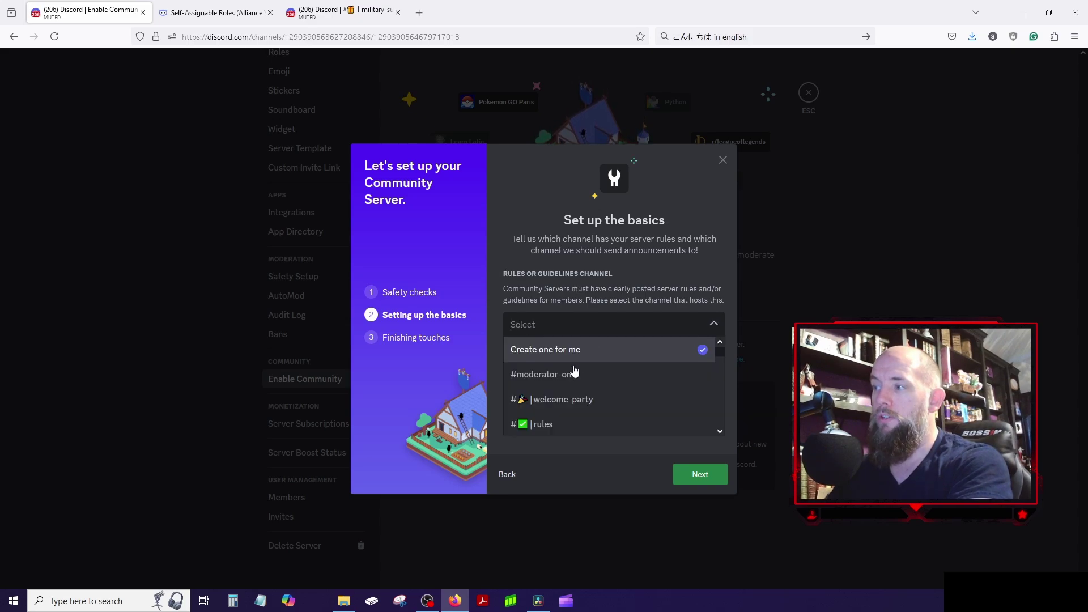
{"action": "left_click", "coordinate": [538, 430]}
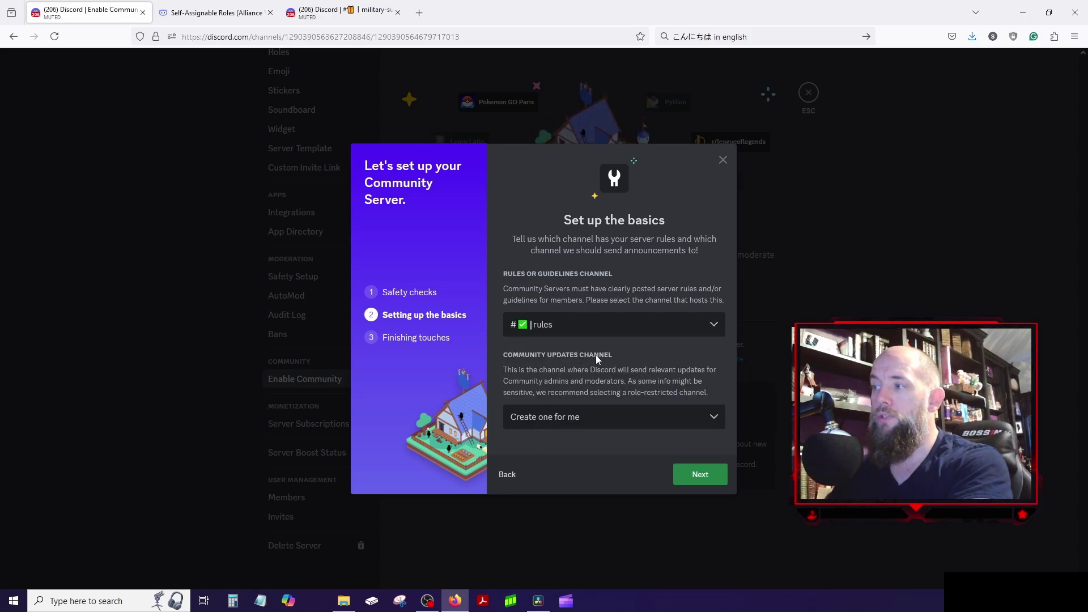
- Choose moderator-only as the community updates channel
{"action": "left_click", "coordinate": [583, 418]}
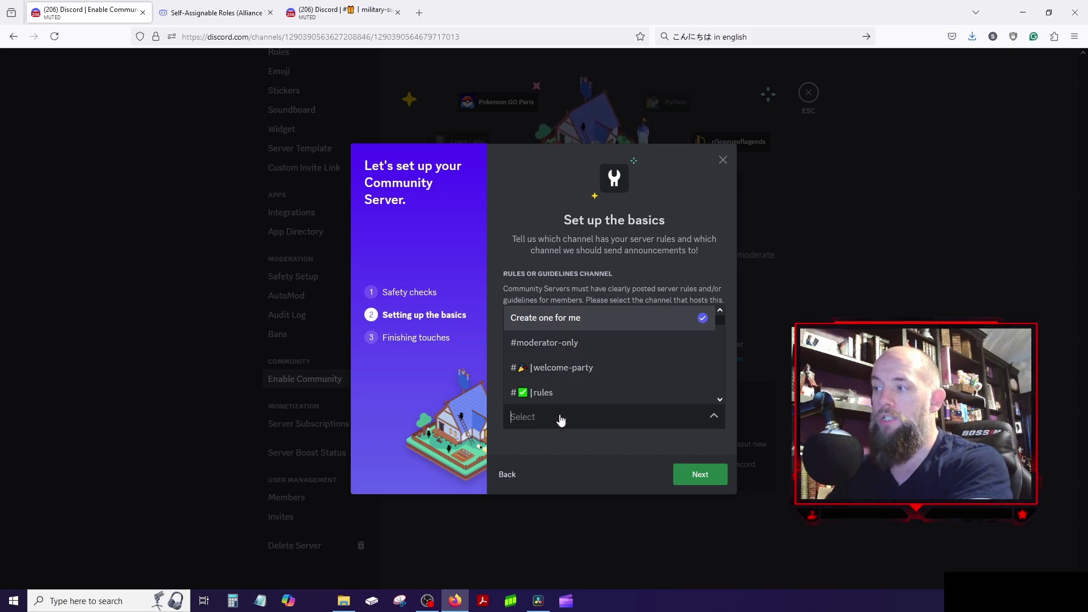
{"action": "left_click", "coordinate": [583, 258]}
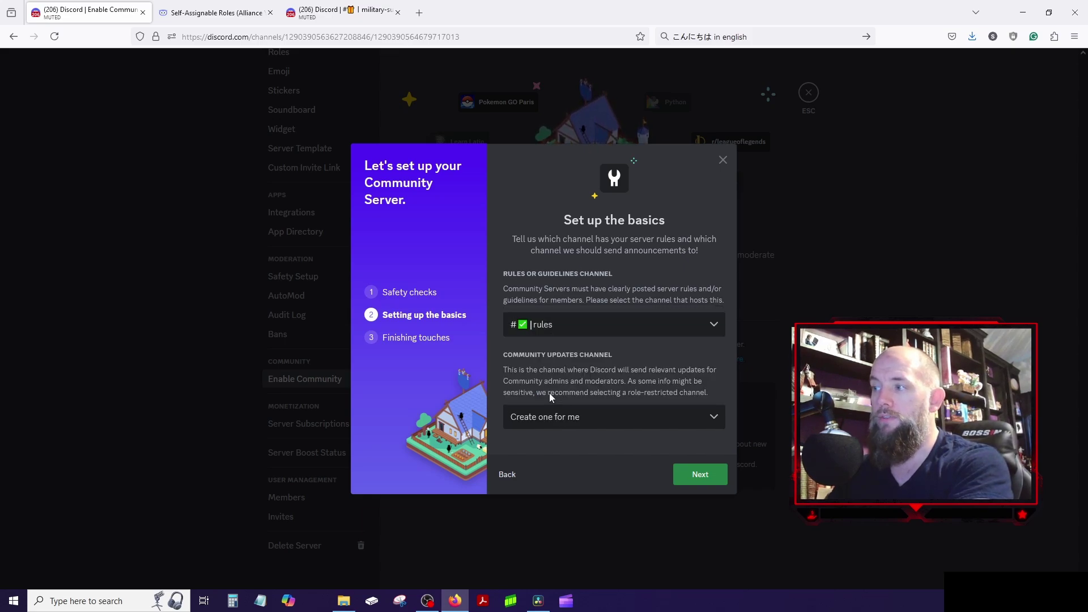
{"action": "left_click", "coordinate": [559, 429]}
{"action": "left_click", "coordinate": [553, 340]}
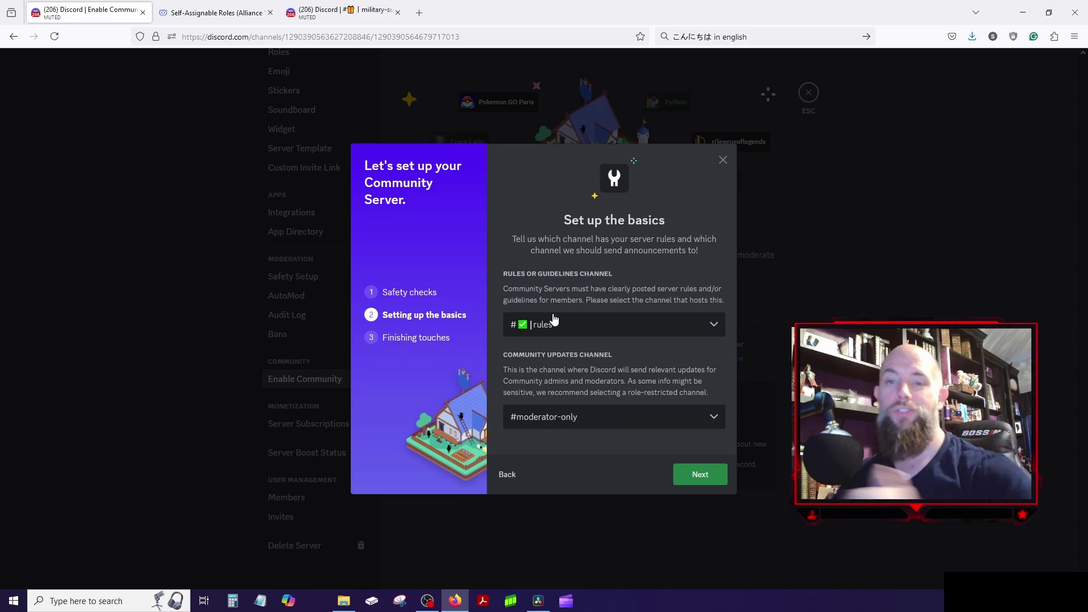
- Agree to the Community Server guidelines and finish the Community setup
{"action": "left_click", "coordinate": [698, 475]}
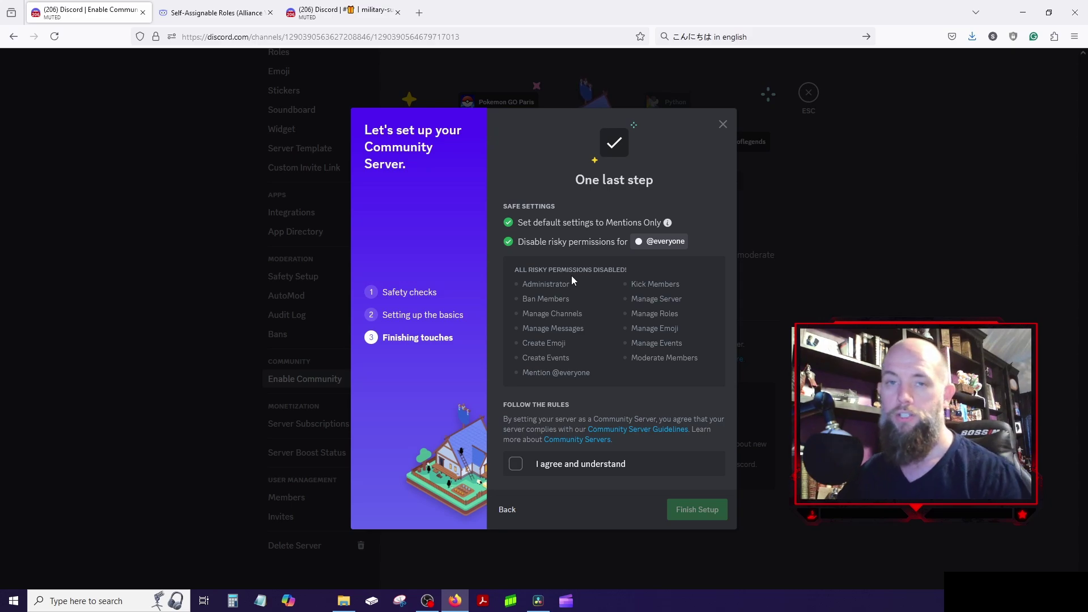
{"action": "left_click", "coordinate": [521, 465]}
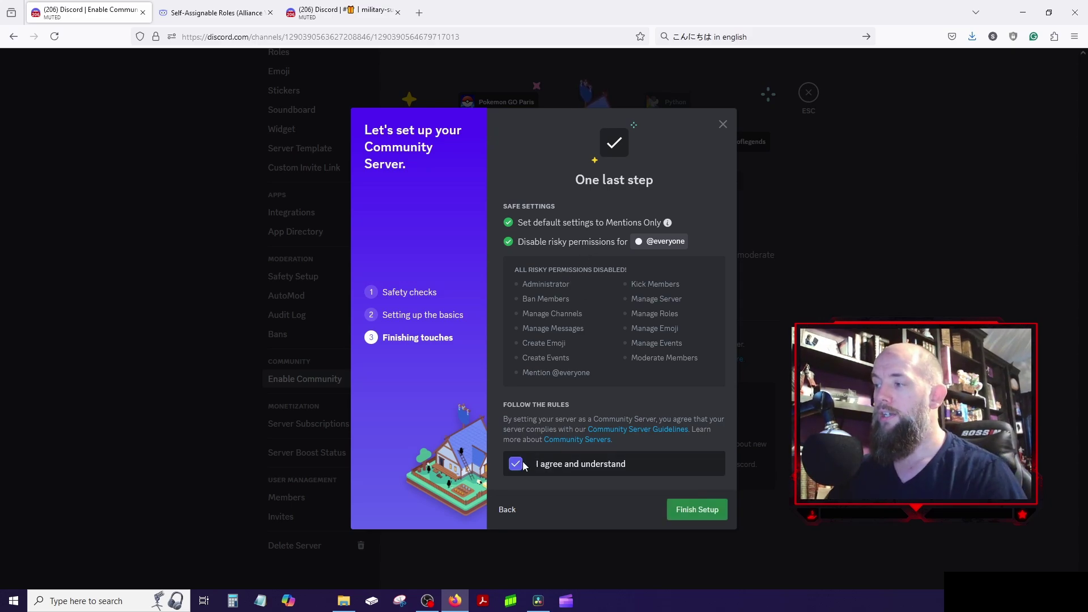
{"action": "left_click", "coordinate": [697, 510]}
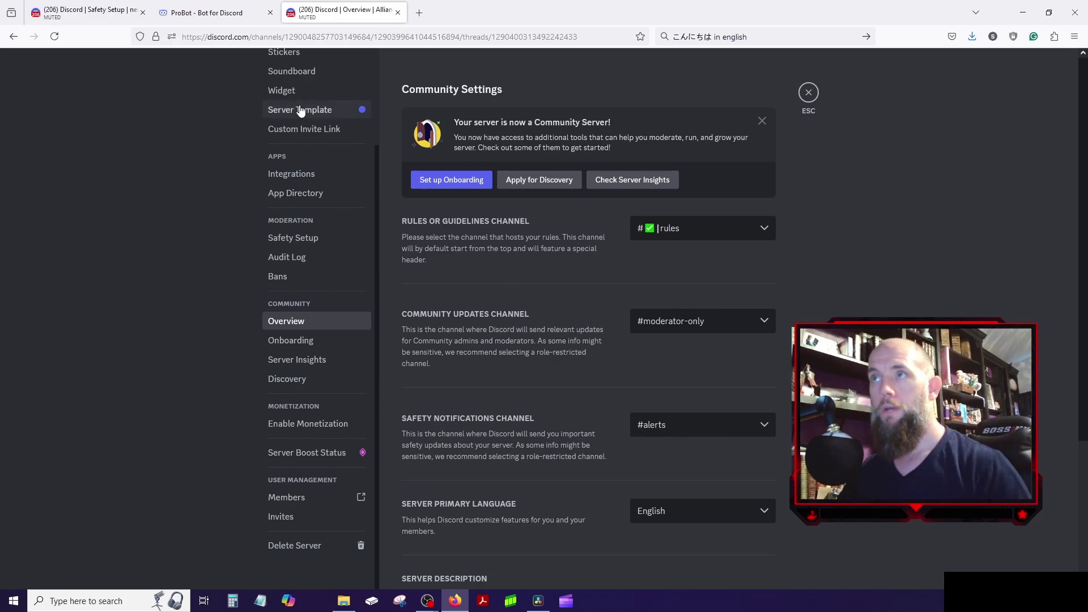
- Check ProBot's Embed Messages page, then view the pick-a-role channel of the new alliance server template server in Discord
{"action": "left_click", "coordinate": [217, 8]}
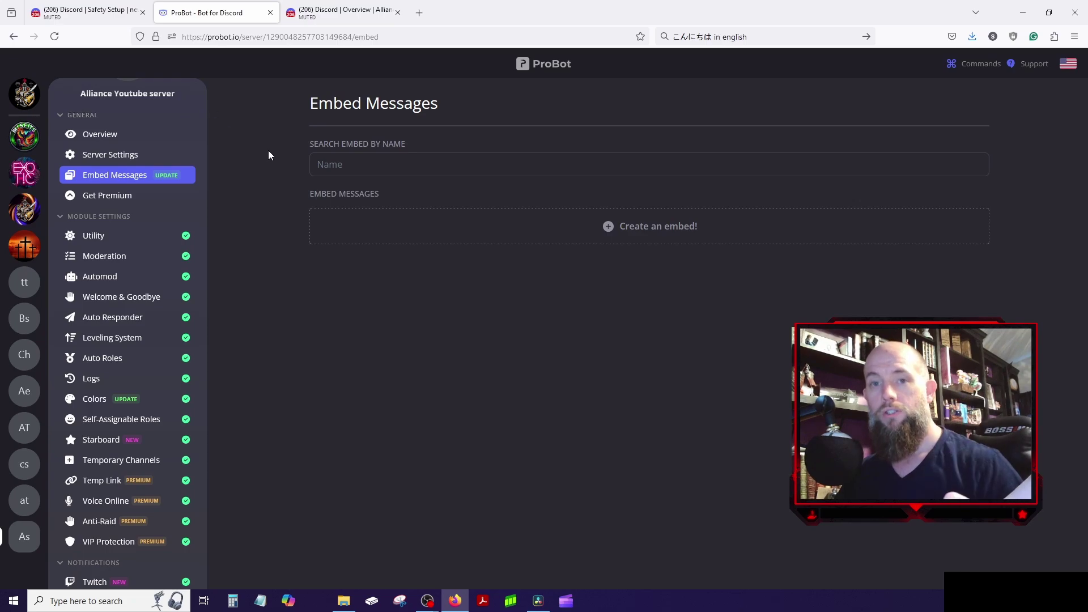
{"action": "left_click", "coordinate": [113, 9]}
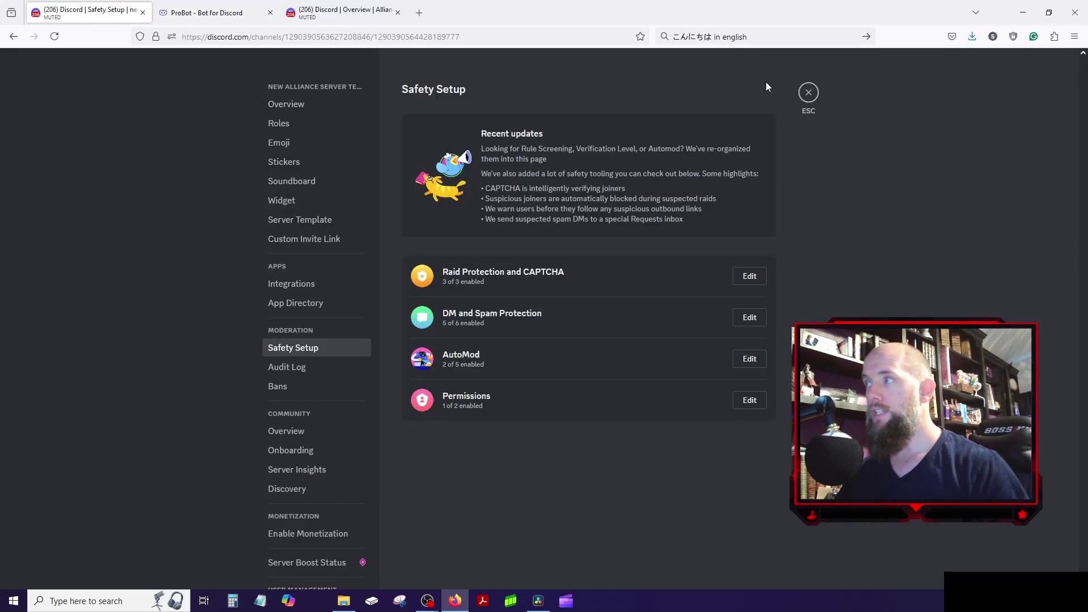
{"action": "left_click", "coordinate": [809, 92]}
{"action": "left_click", "coordinate": [86, 263]}
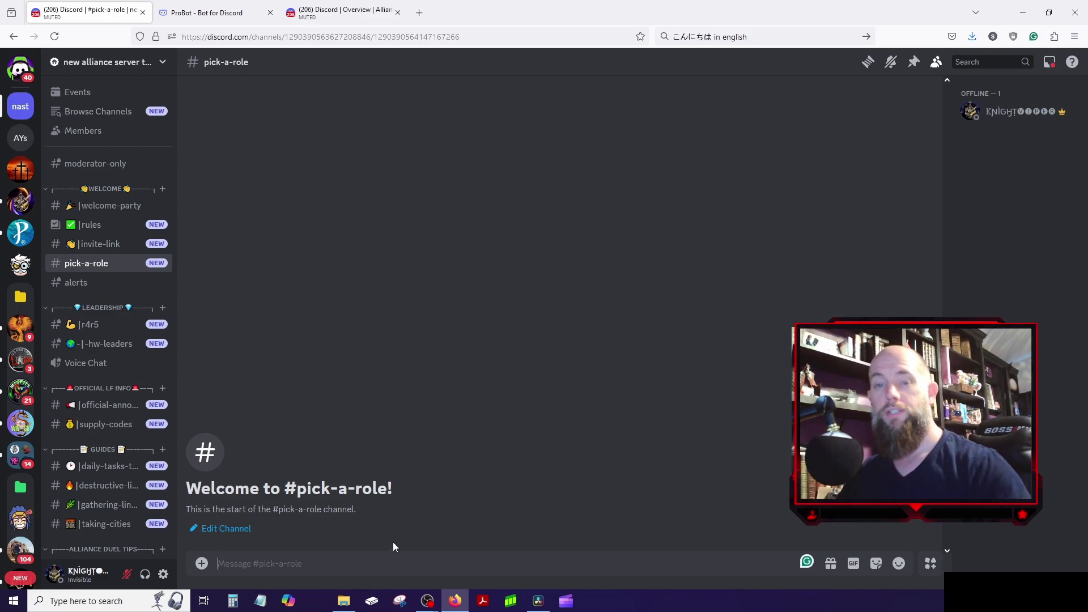
- Open the new alliance server template server's settings and review its full list of roles
{"action": "left_click", "coordinate": [120, 71]}
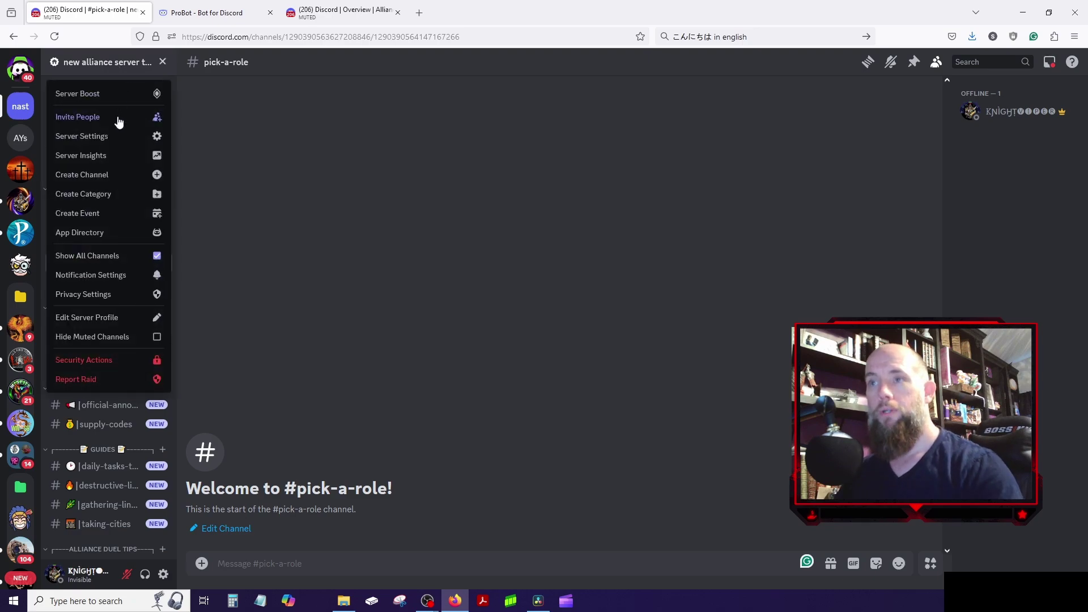
{"action": "left_click", "coordinate": [79, 137]}
{"action": "left_click", "coordinate": [291, 125]}
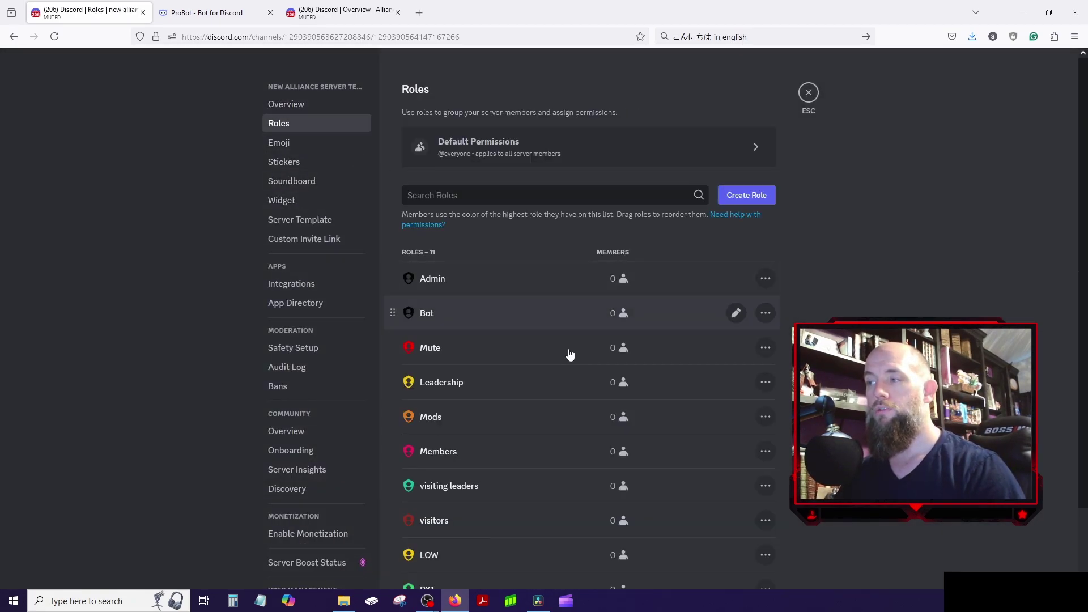
{"action": "scroll", "coordinate": [589, 318], "scroll_direction": "down", "scroll_amount": 2}
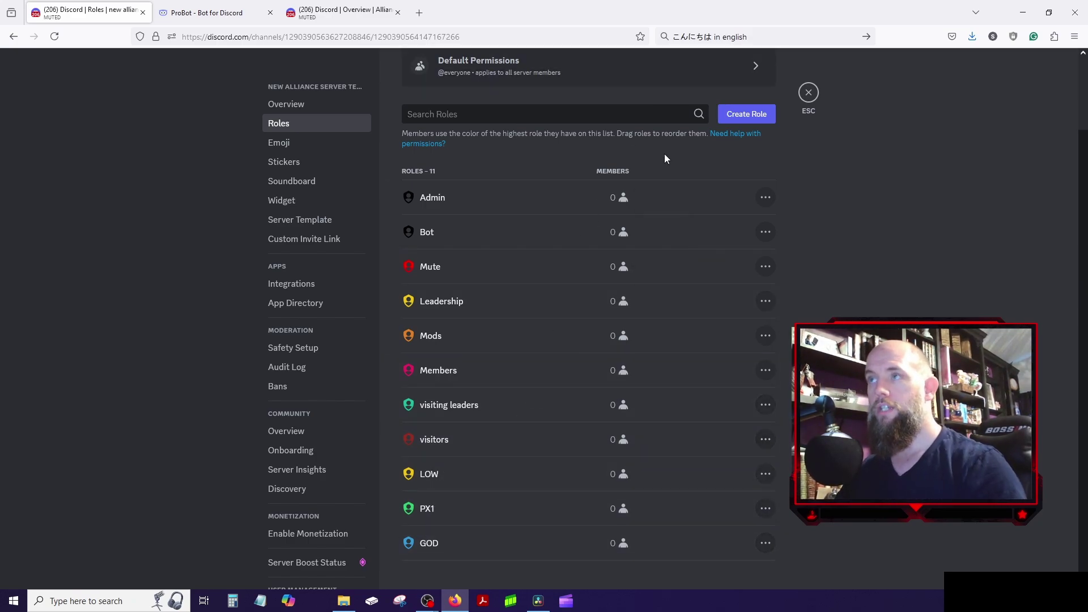
- Switch to ProBot, create a new embed message entry, set it to plain message and name it "pick your alliance"
{"action": "left_click", "coordinate": [222, 11]}
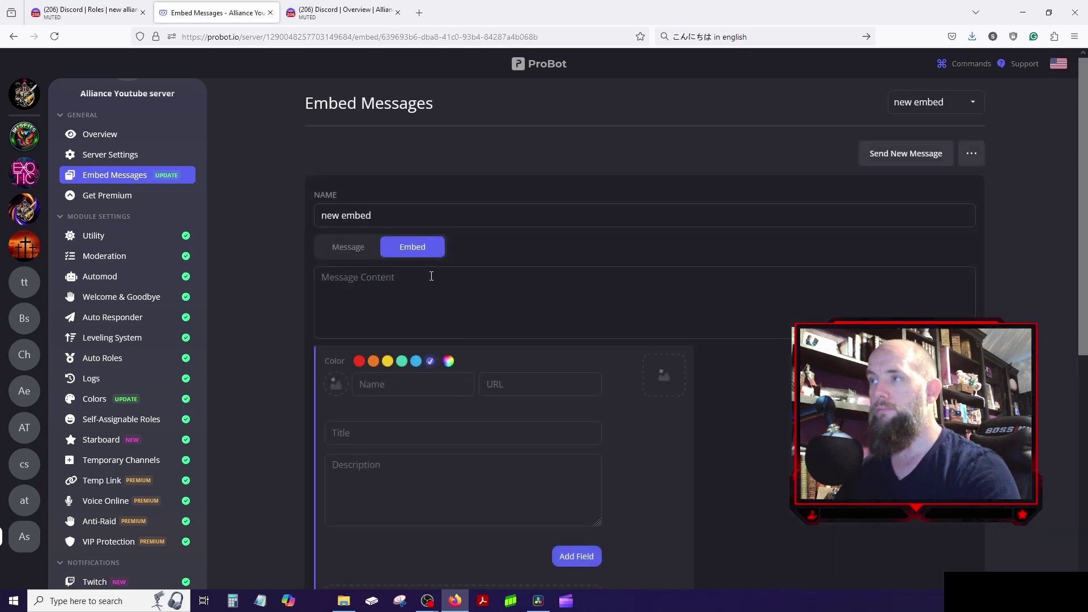
{"action": "left_click", "coordinate": [348, 248]}
{"action": "triple_click", "coordinate": [370, 215]}
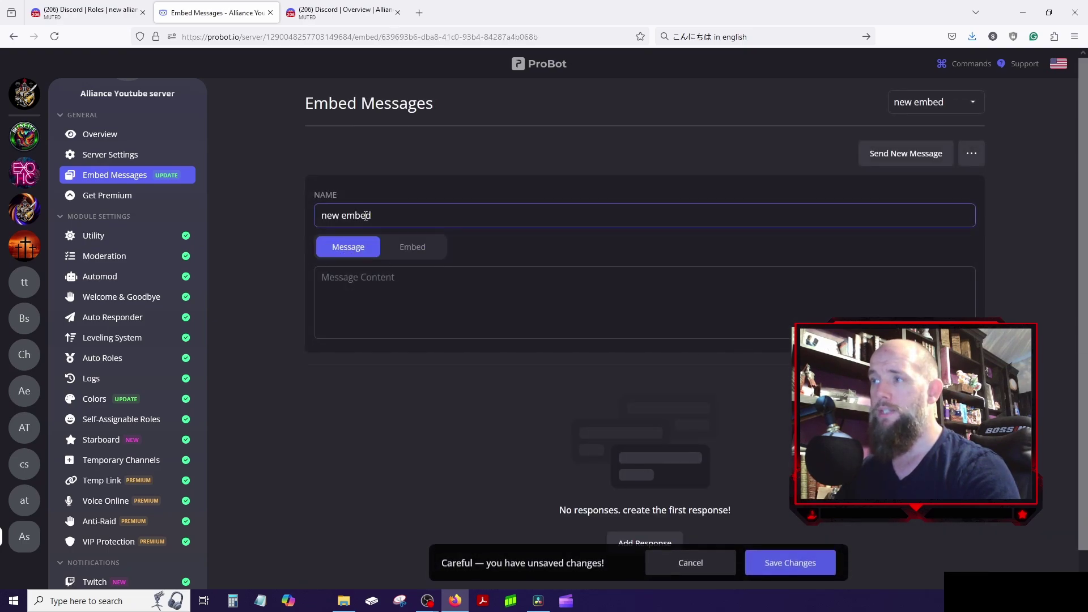
{"action": "type", "text": "pick"}
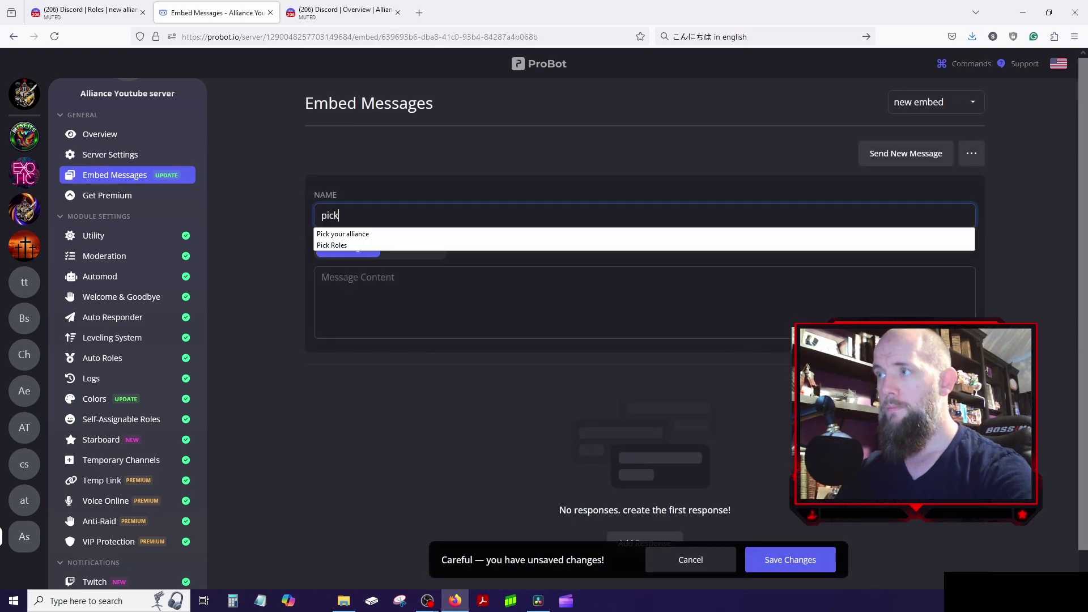
{"action": "type", "text": " your al"}
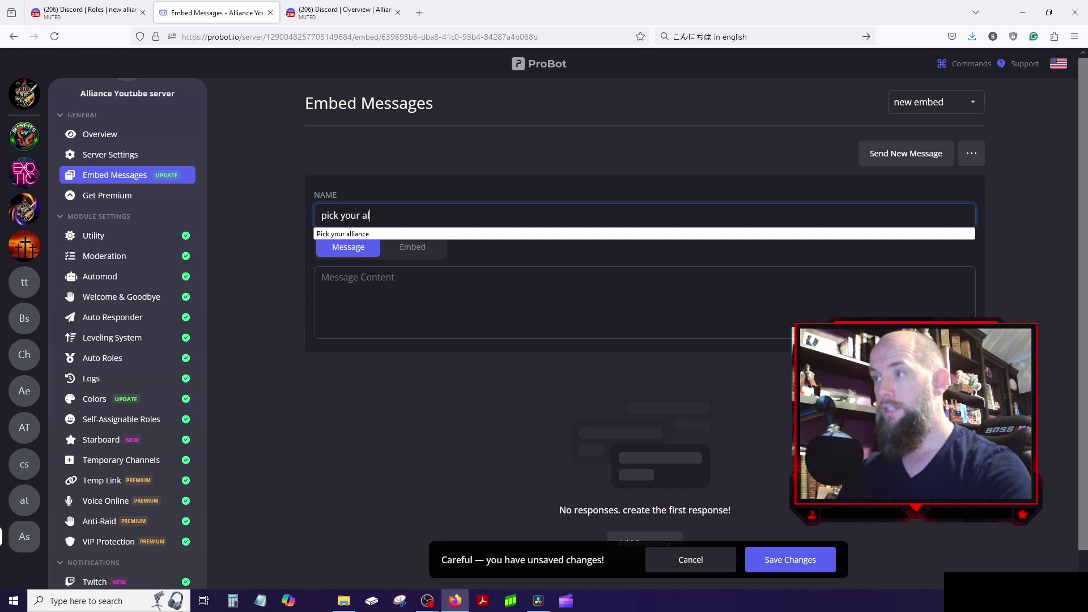
{"action": "type", "text": "liance"}
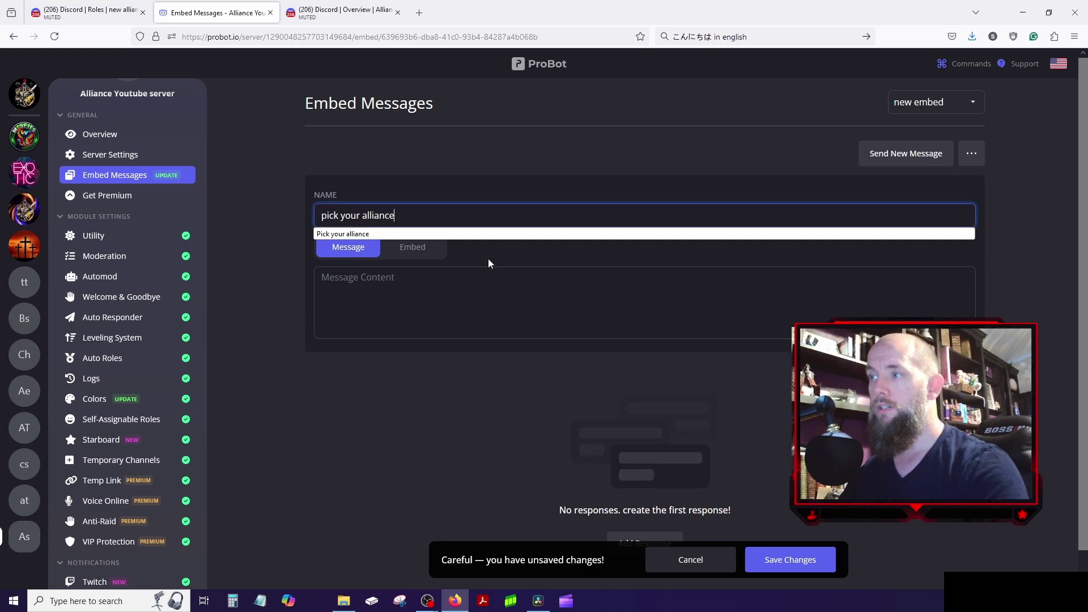
- Enter "Pick your alliance role" as the first line of the message content
{"action": "left_click", "coordinate": [431, 294]}
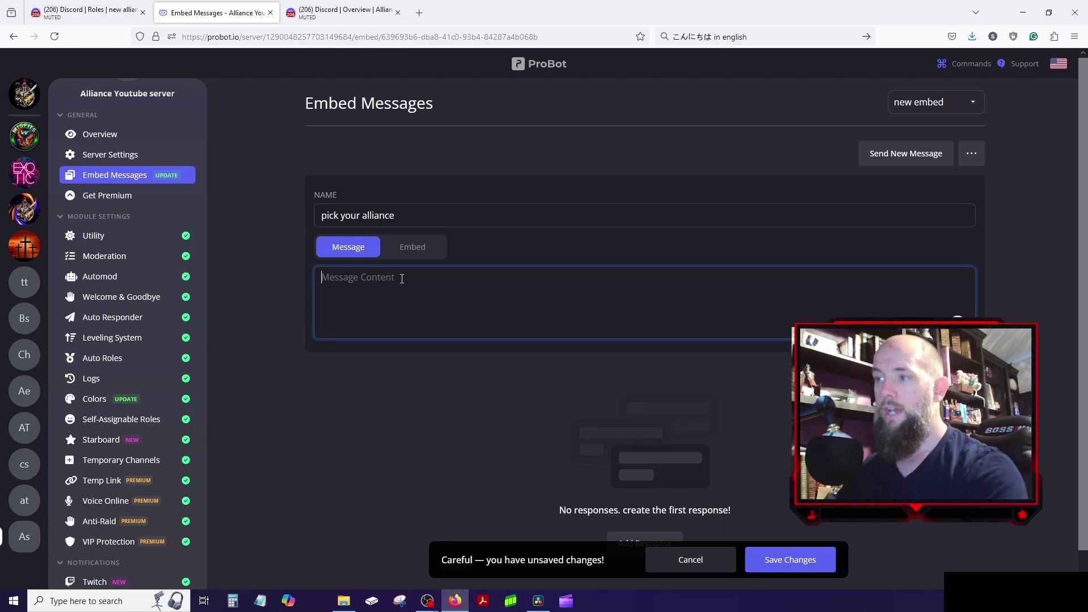
{"action": "type", "text": "P"}
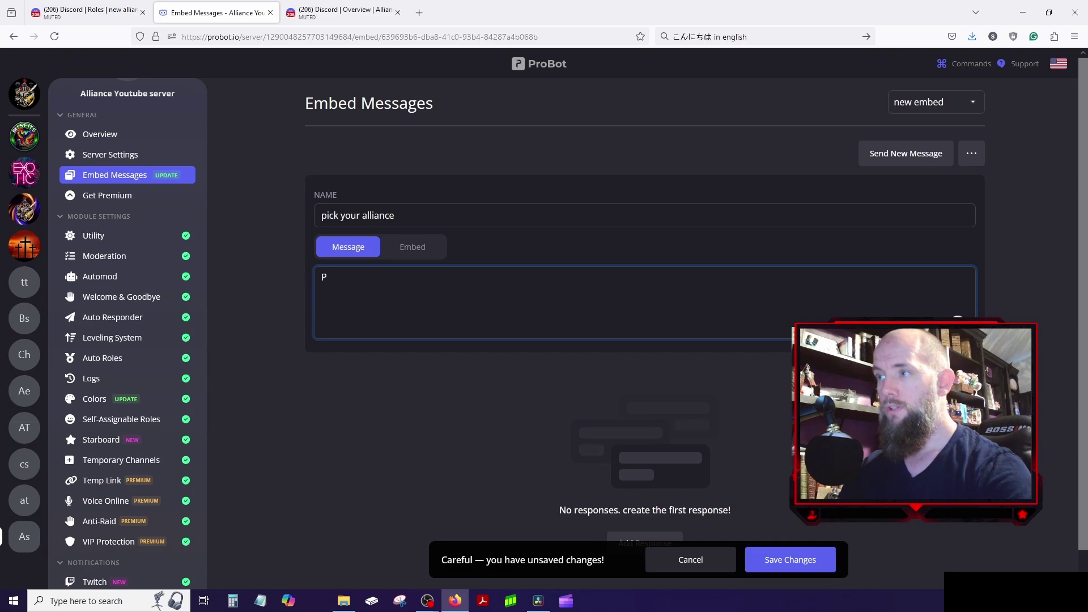
{"action": "key", "text": "BackSpace"}
{"action": "type", "text": "Pick"}
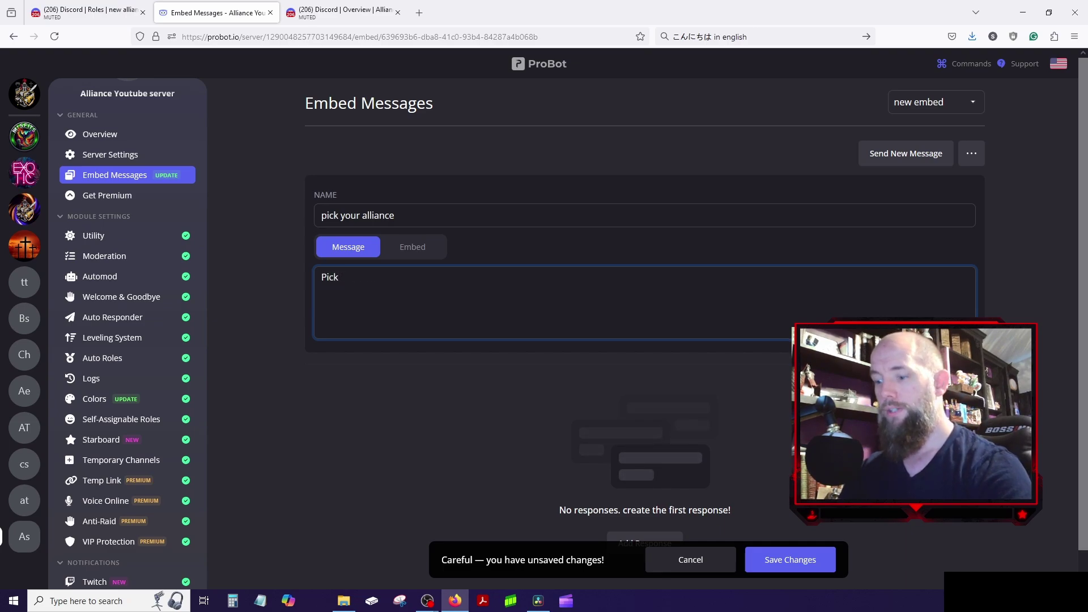
{"action": "type", "text": " your alliance"}
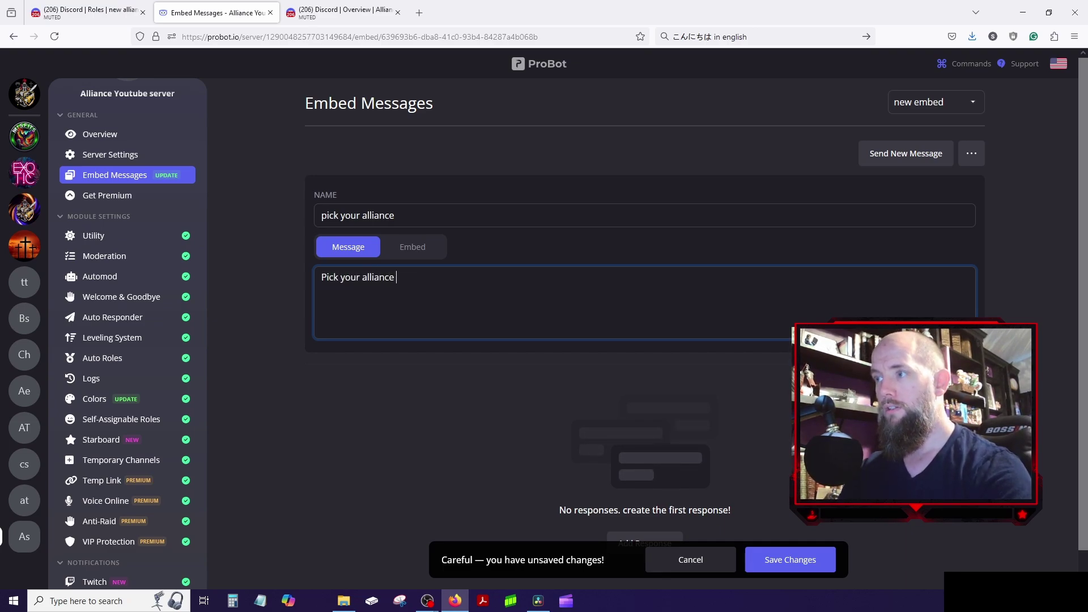
{"action": "type", "text": " role "}
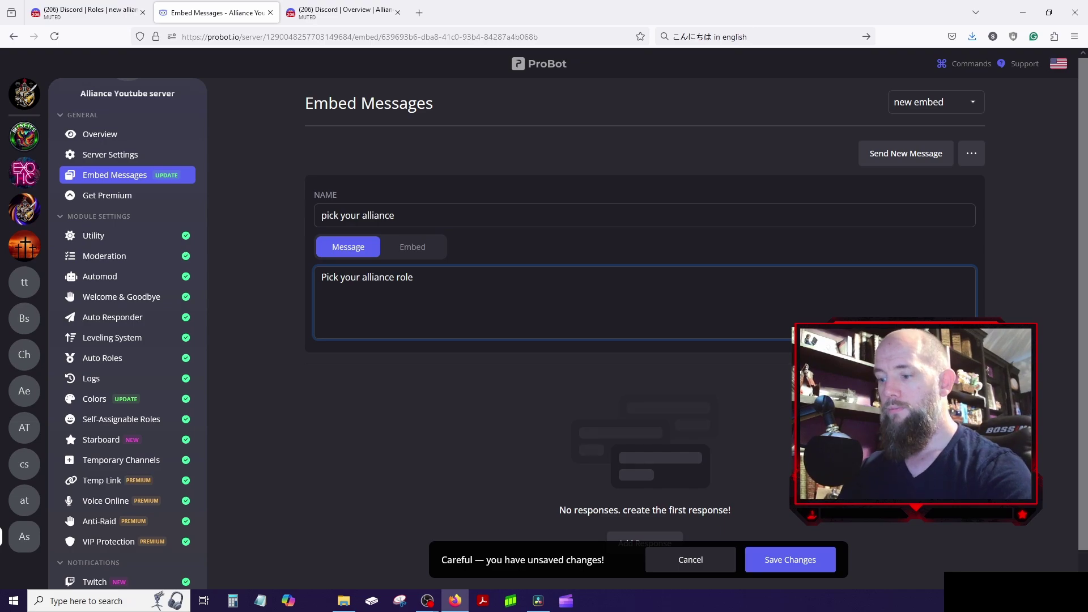
- Add a second message line reading "PX1" followed by the heart-eyes emoji
{"action": "type", "text": "PX1"}
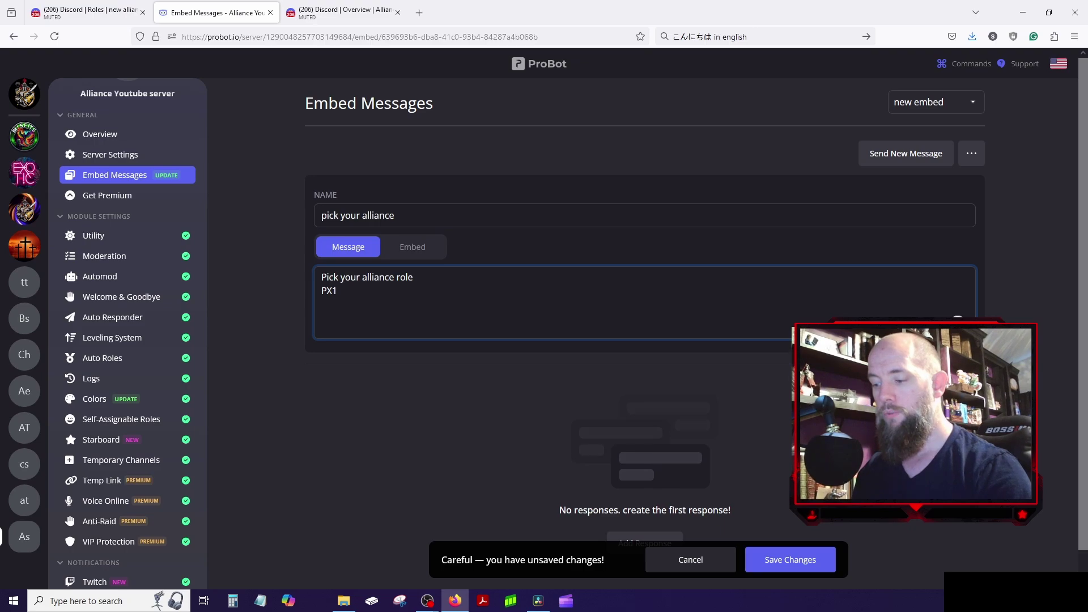
{"action": "key", "text": "super+period"}
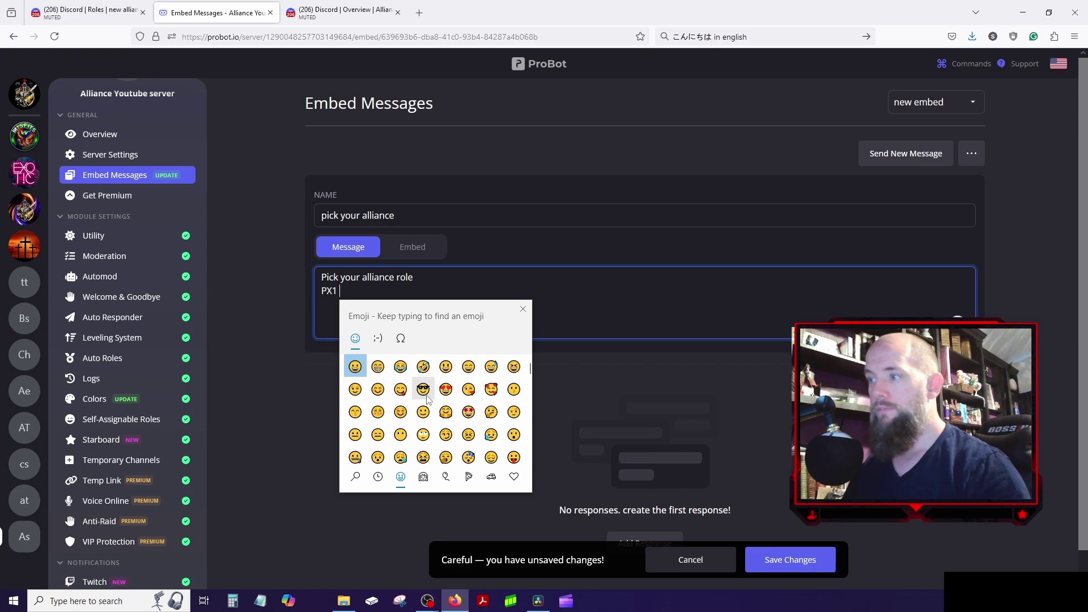
{"action": "left_click", "coordinate": [446, 389]}
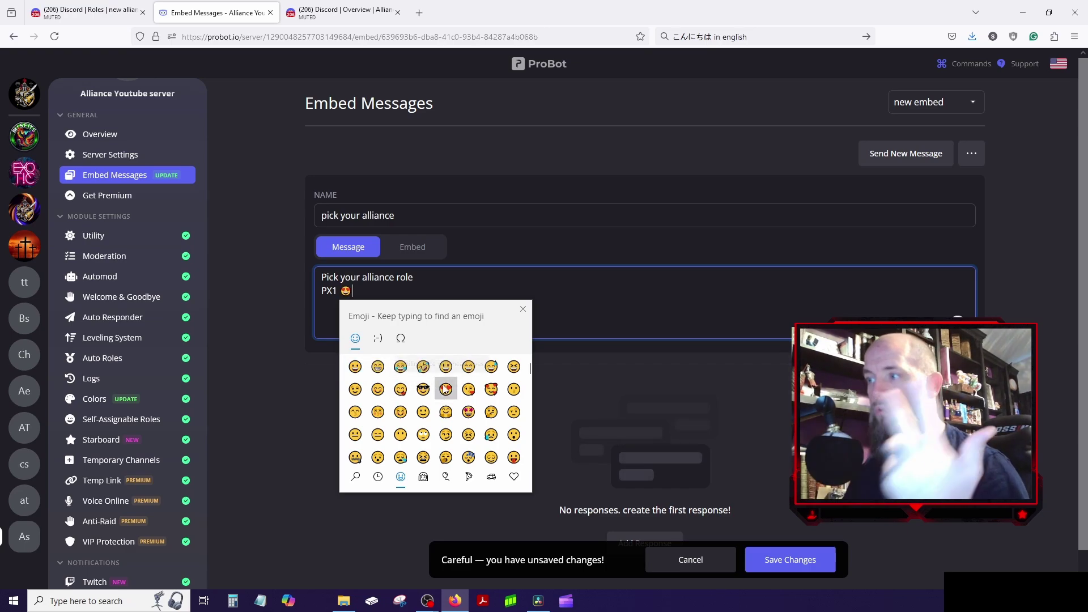
{"action": "left_click", "coordinate": [367, 288]}
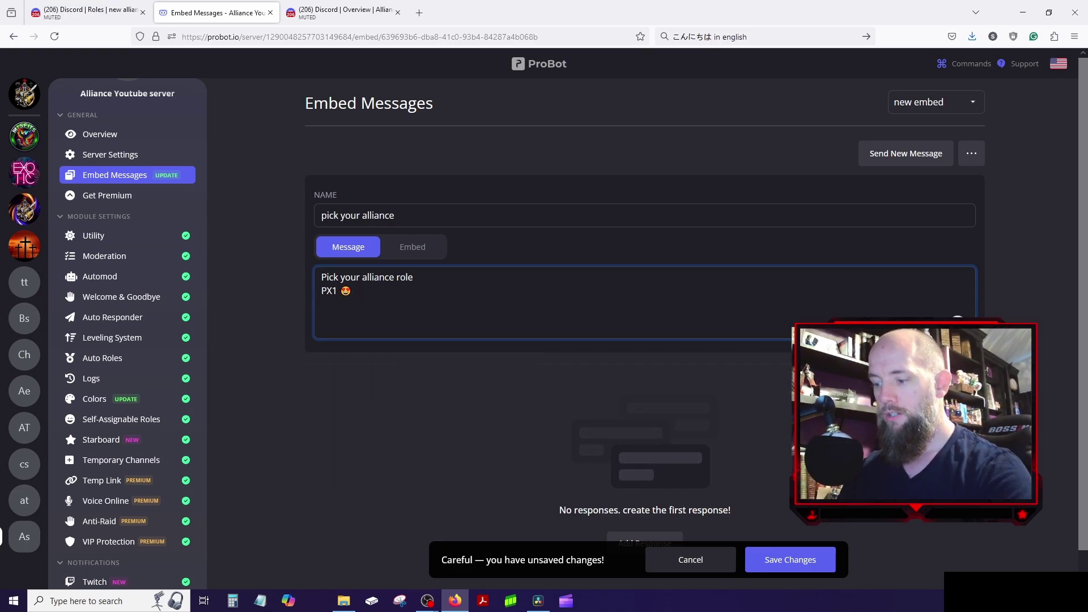
- Add a third message line reading "LOW" followed by the sunglasses emoji
{"action": "key", "text": "Return"}
{"action": "type", "text": "LOW"}
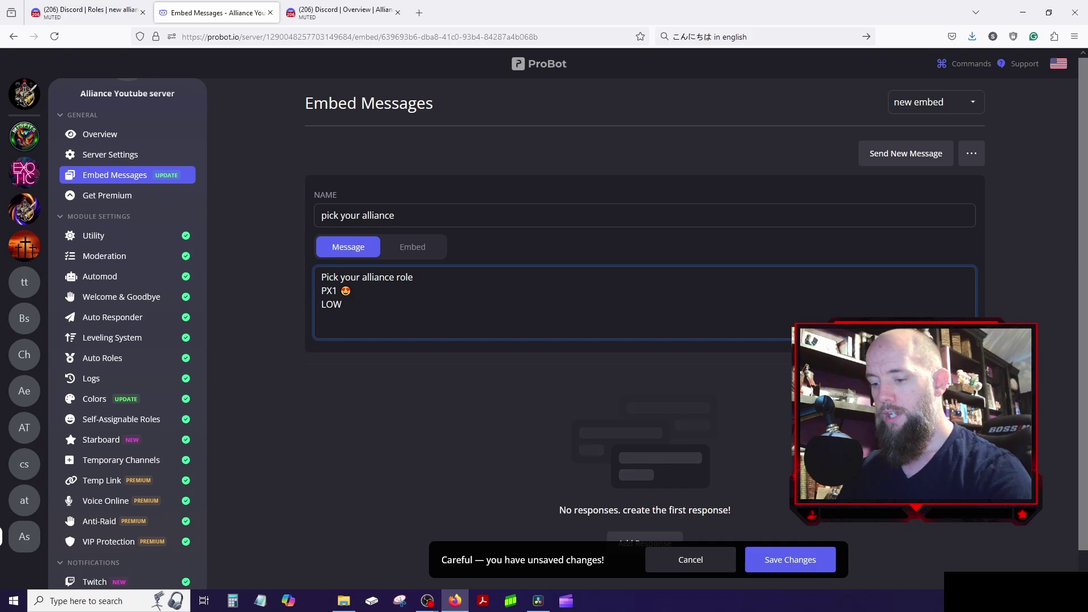
{"action": "key", "text": "super+period"}
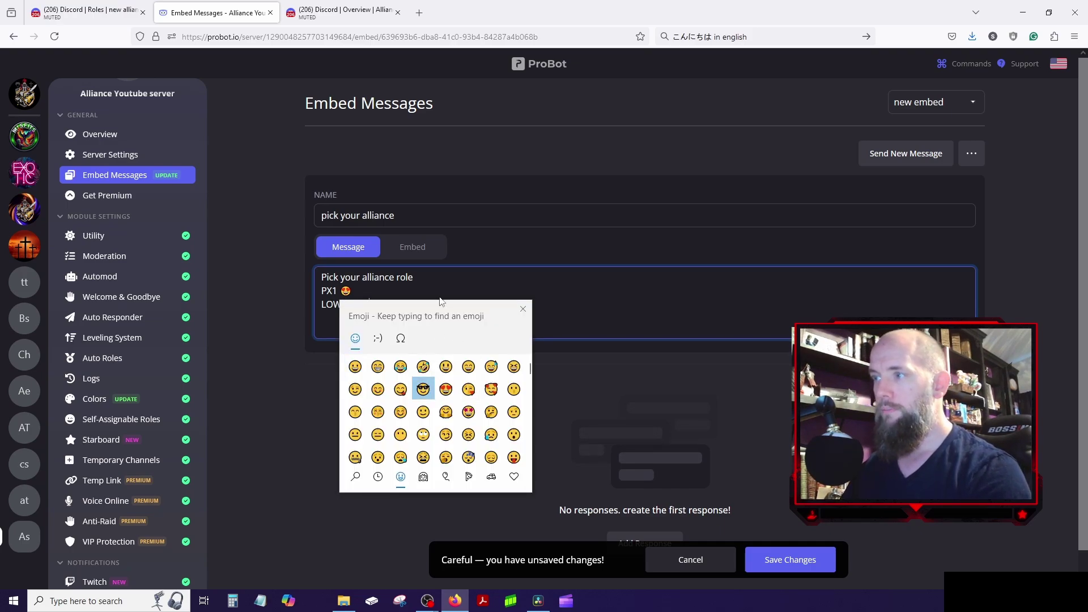
{"action": "left_click", "coordinate": [424, 389]}
{"action": "key", "text": "BackSpace"}
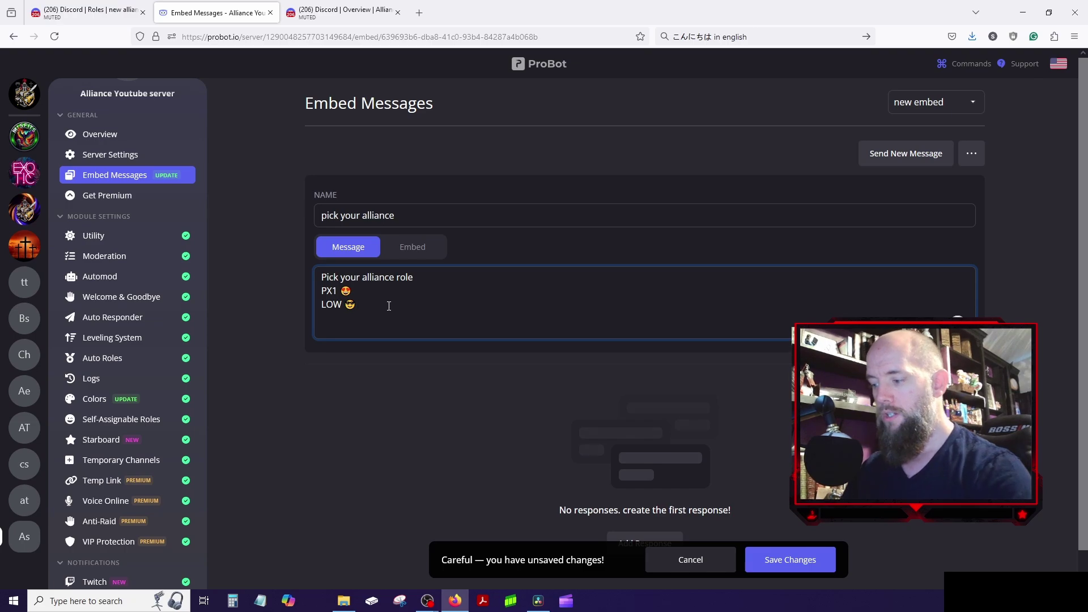
- Add a fourth message line reading "GOD" followed by the smiling halo (angel) emoji, and save the message
{"action": "type", "text": "GOD"}
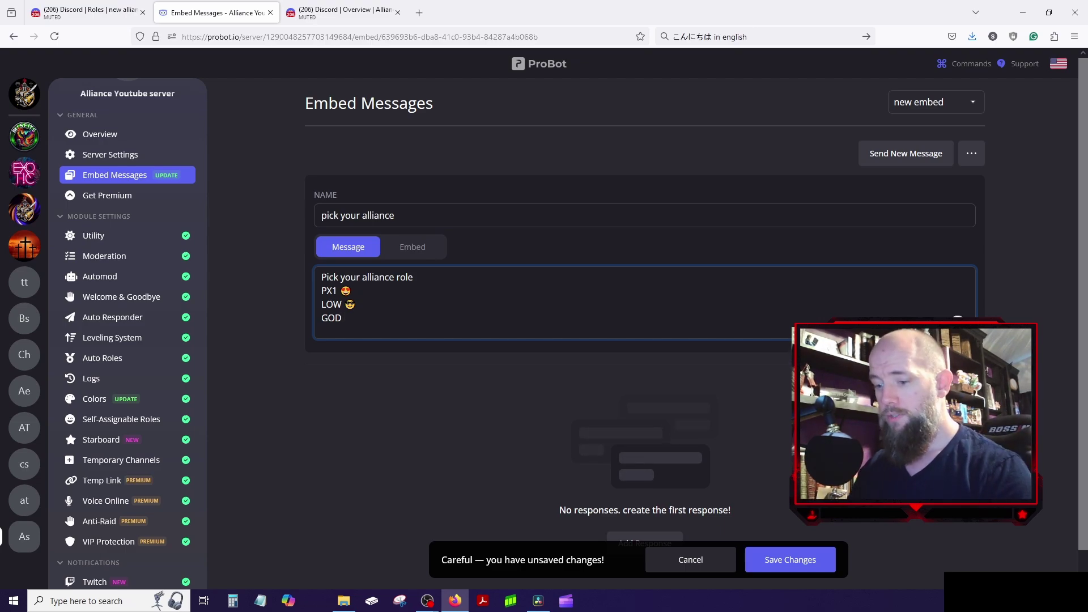
{"action": "key", "text": "super+period"}
{"action": "type", "text": "ang"}
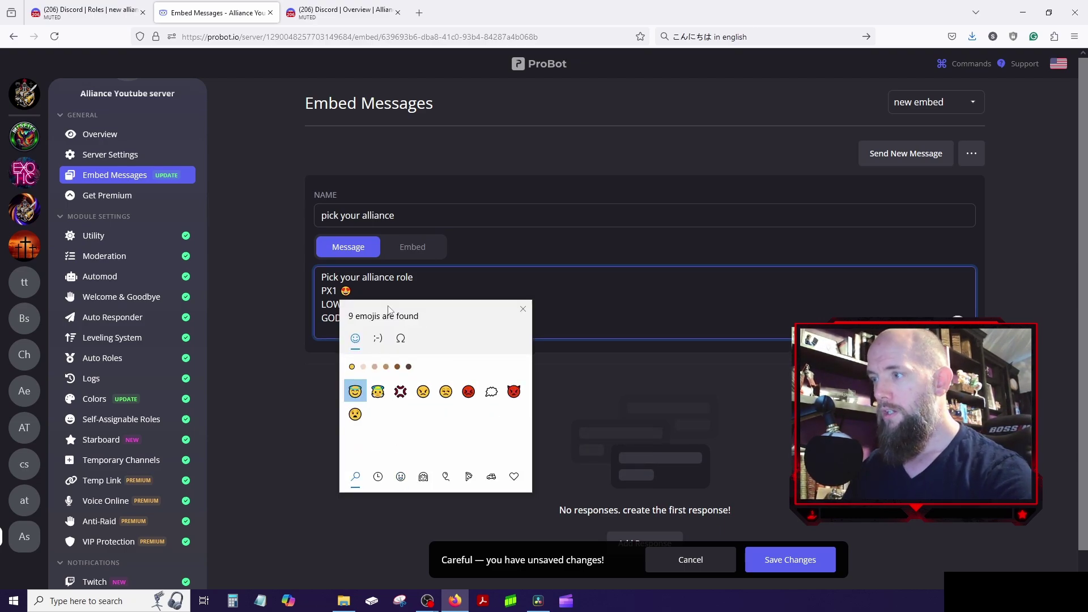
{"action": "left_click", "coordinate": [355, 391]}
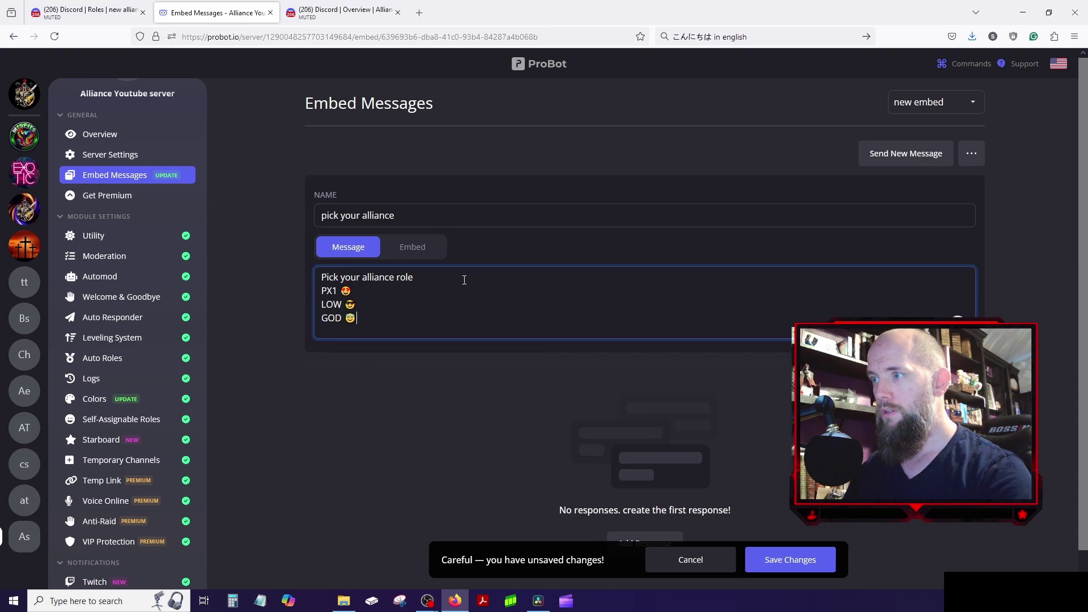
{"action": "left_click", "coordinate": [786, 562]}
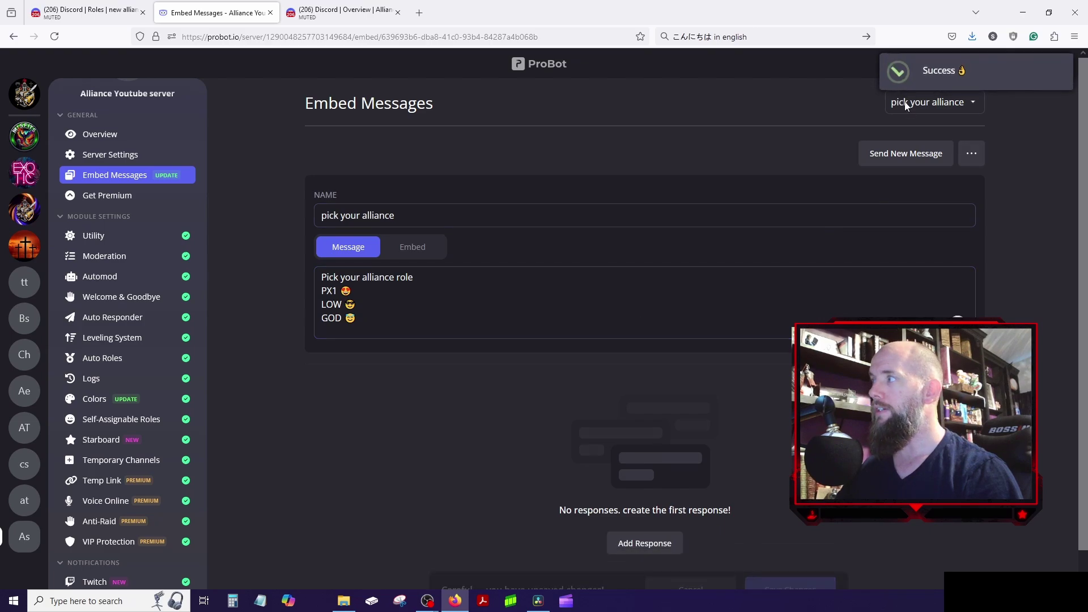
- Send the saved "pick your alliance" message to the pick-a-role channel
{"action": "left_click", "coordinate": [902, 157]}
{"action": "left_click", "coordinate": [556, 311]}
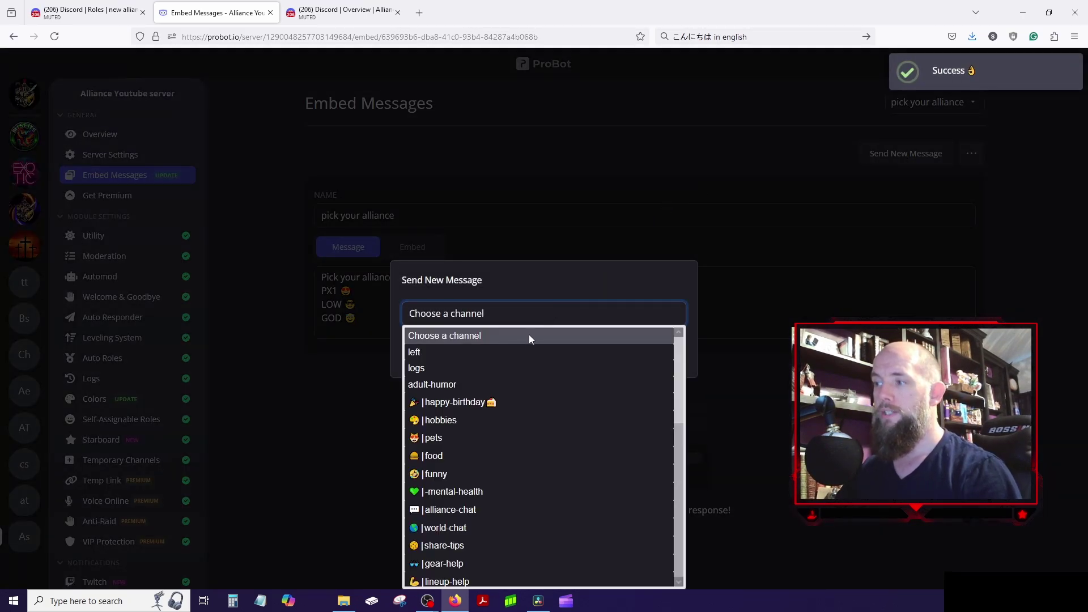
{"action": "scroll", "coordinate": [492, 404], "scroll_direction": "down", "scroll_amount": 6}
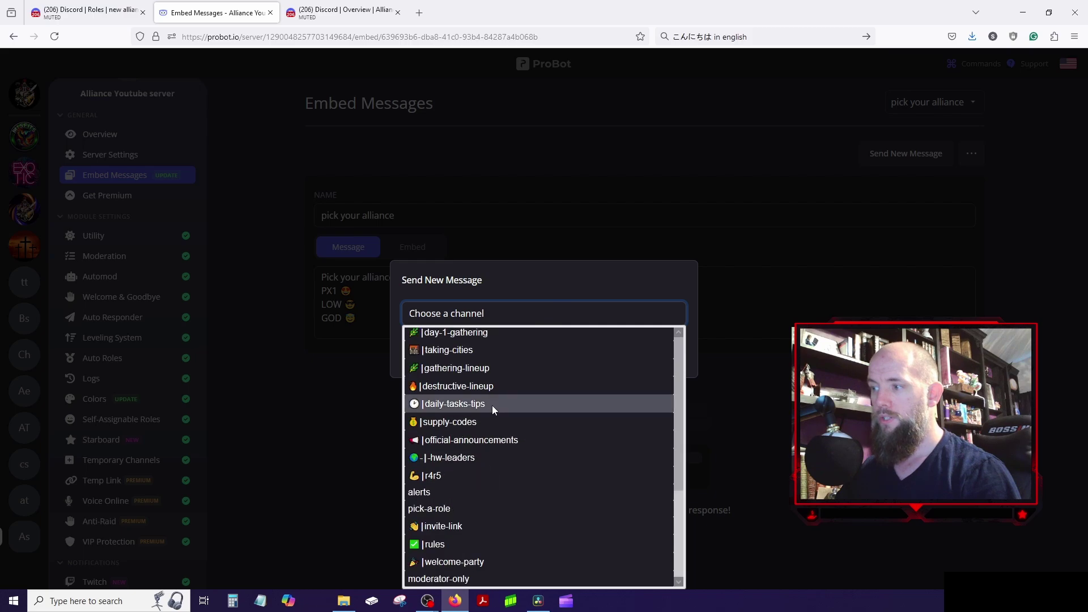
{"action": "left_click", "coordinate": [475, 510]}
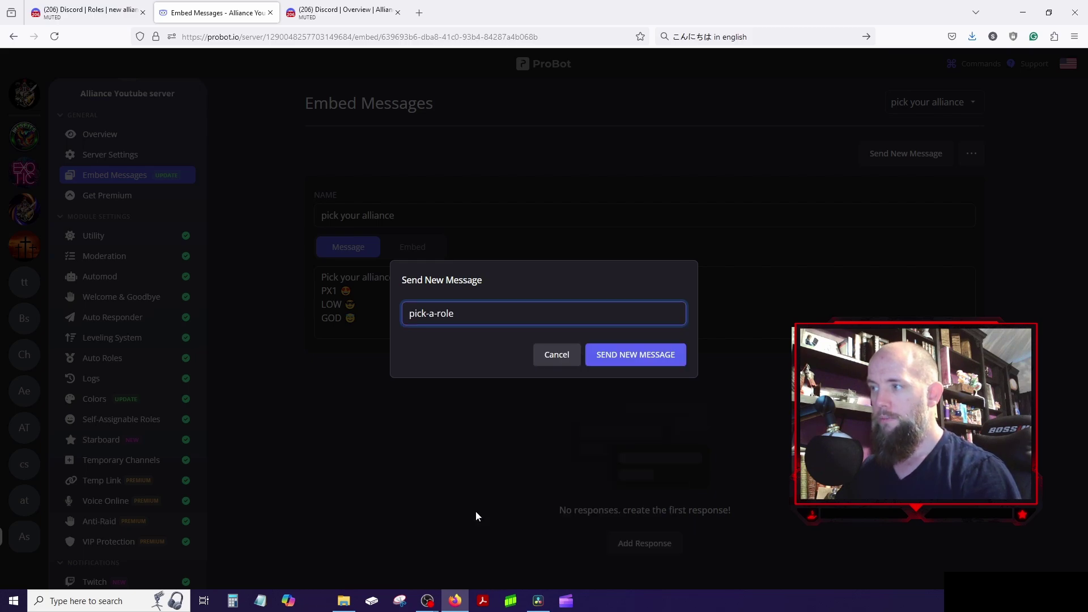
{"action": "left_click", "coordinate": [652, 365]}
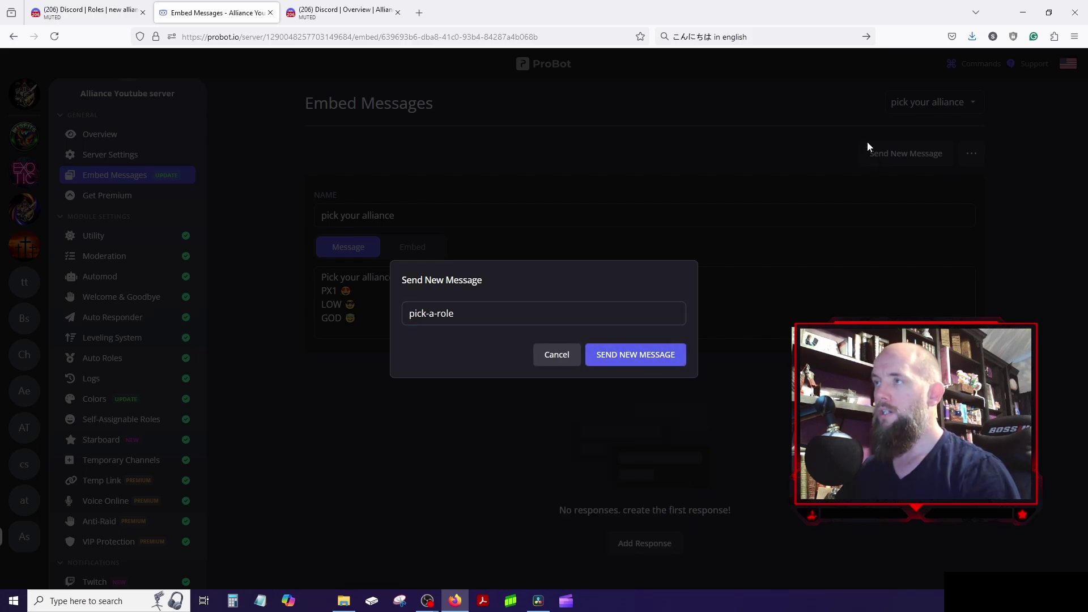
- Switch to Discord, close the server settings and check the #pick-a-role channel for the ProBot message
{"action": "left_click", "coordinate": [91, 13]}
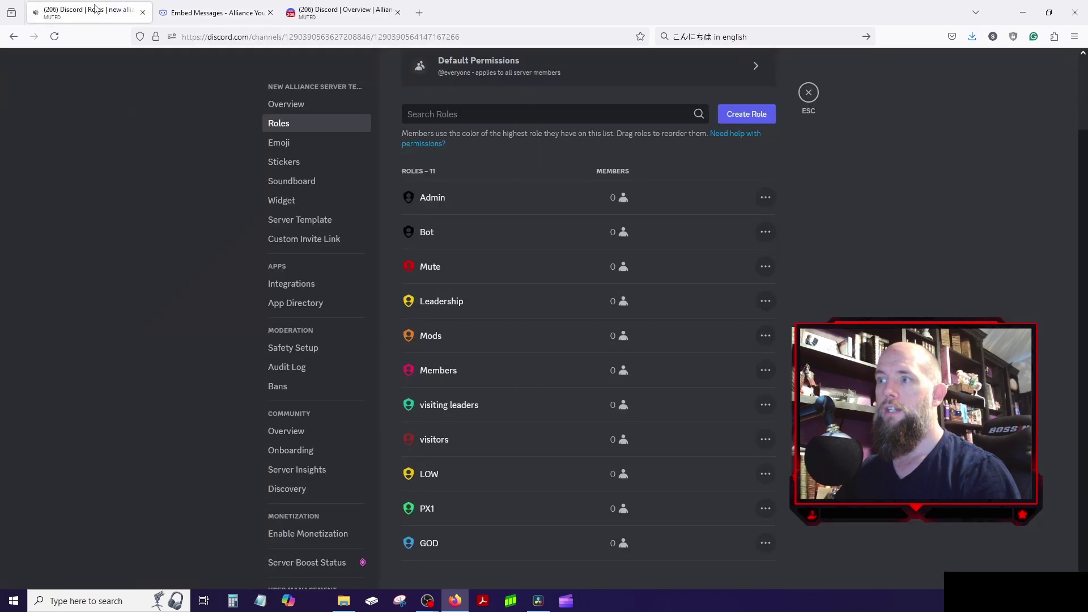
{"action": "left_click", "coordinate": [809, 92]}
{"action": "key", "text": "ctrl+shift+Tab"}
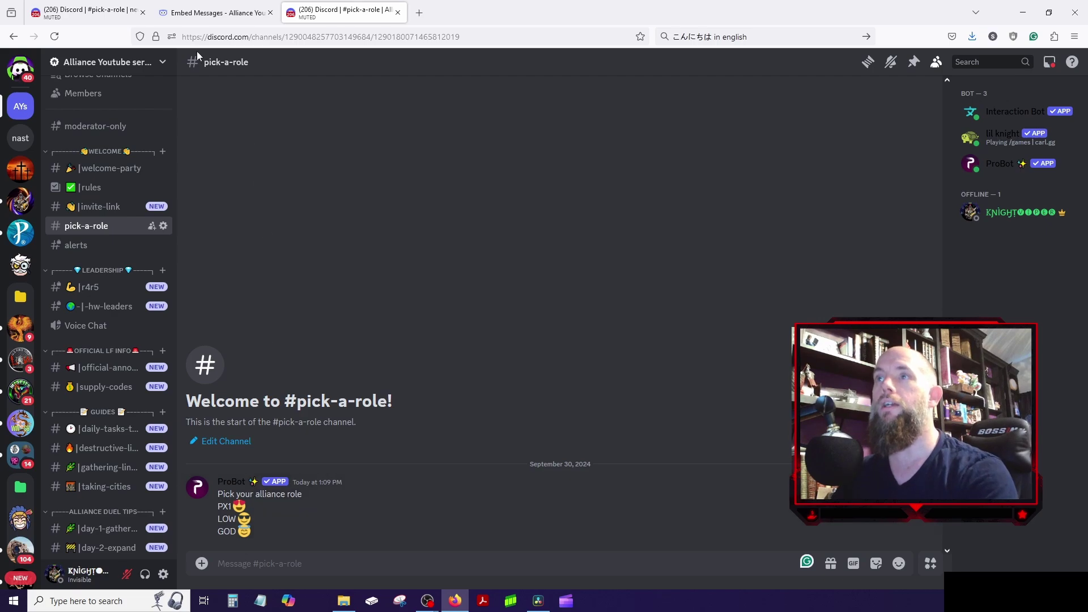
{"action": "left_click", "coordinate": [109, 8]}
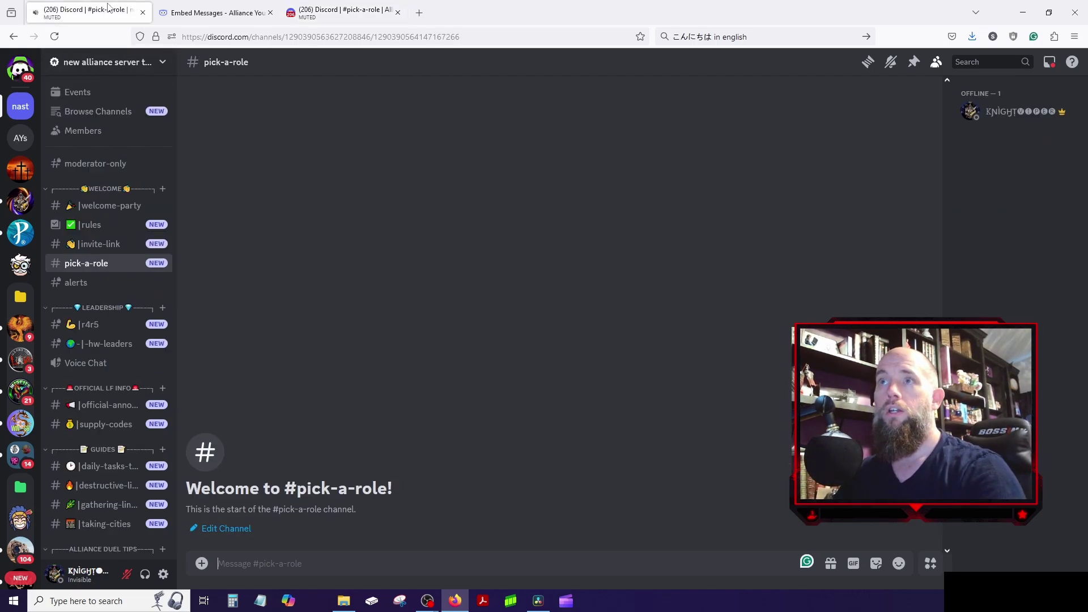
{"action": "left_click", "coordinate": [340, 10]}
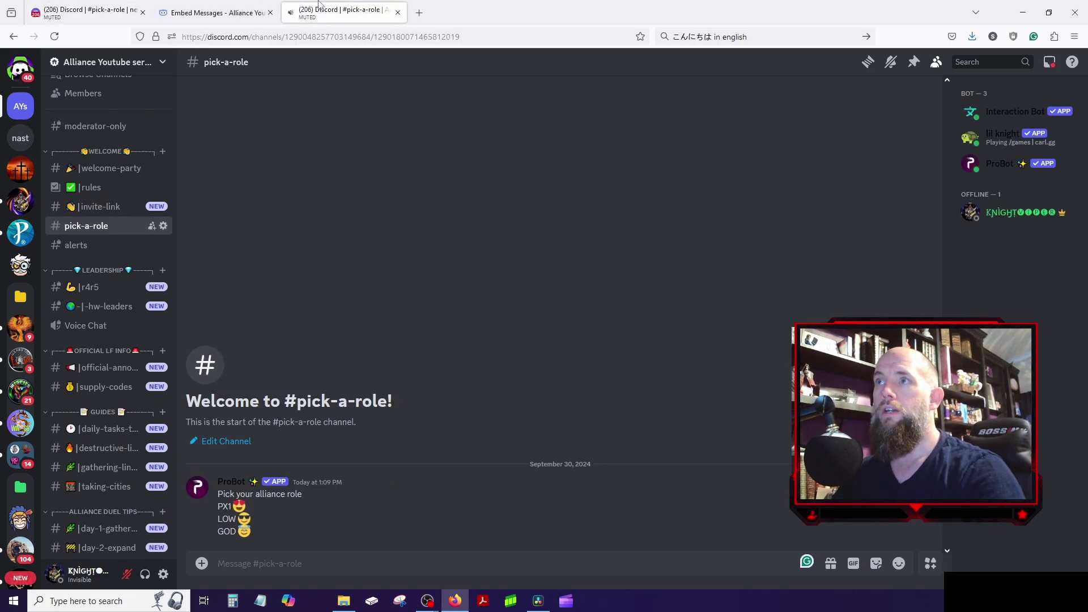
- Return to ProBot, dismiss the send dialog, and add a Self-Assignable Roles message entry opened for editing
{"action": "left_click", "coordinate": [217, 13]}
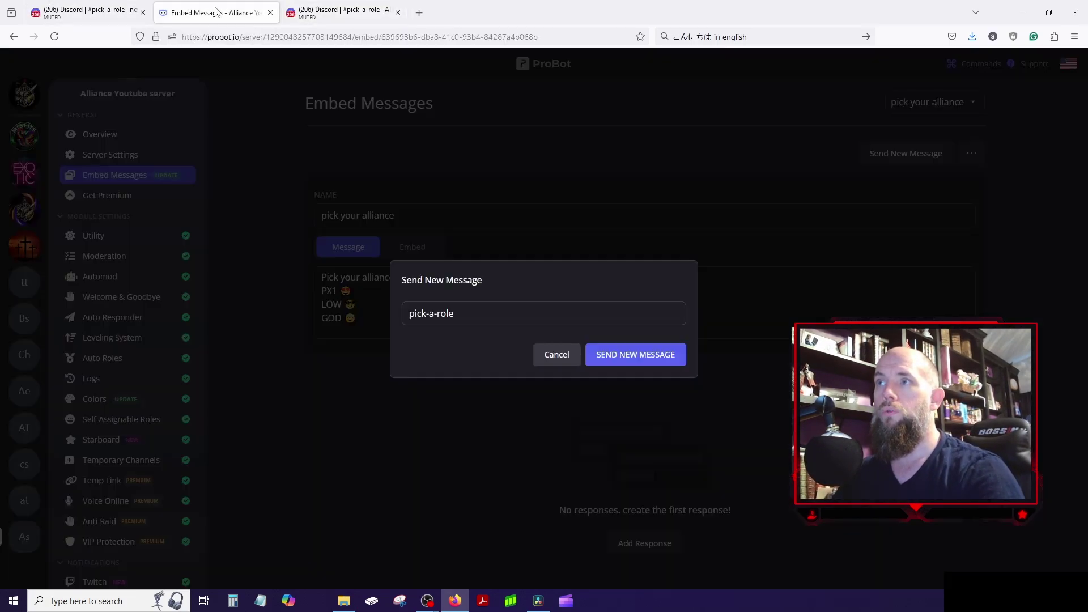
{"action": "left_click", "coordinate": [541, 357]}
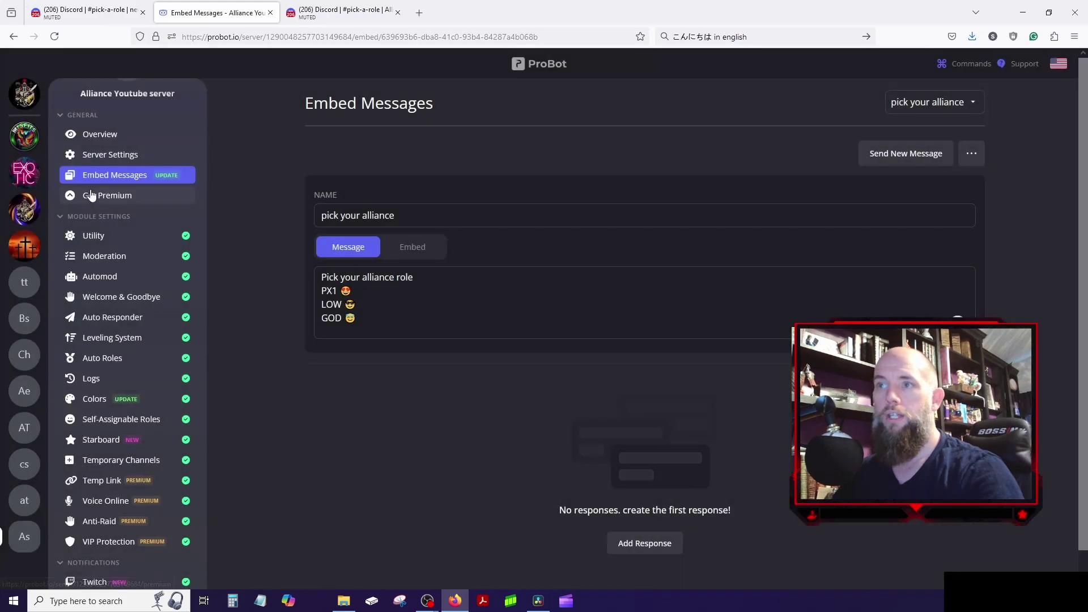
{"action": "left_click", "coordinate": [142, 420]}
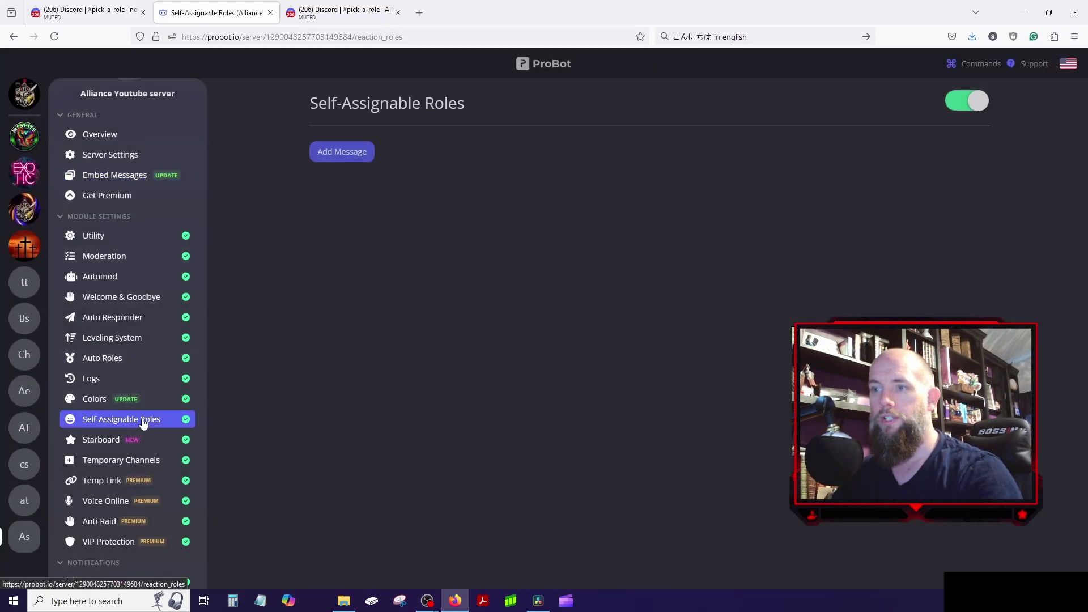
{"action": "left_click", "coordinate": [343, 153]}
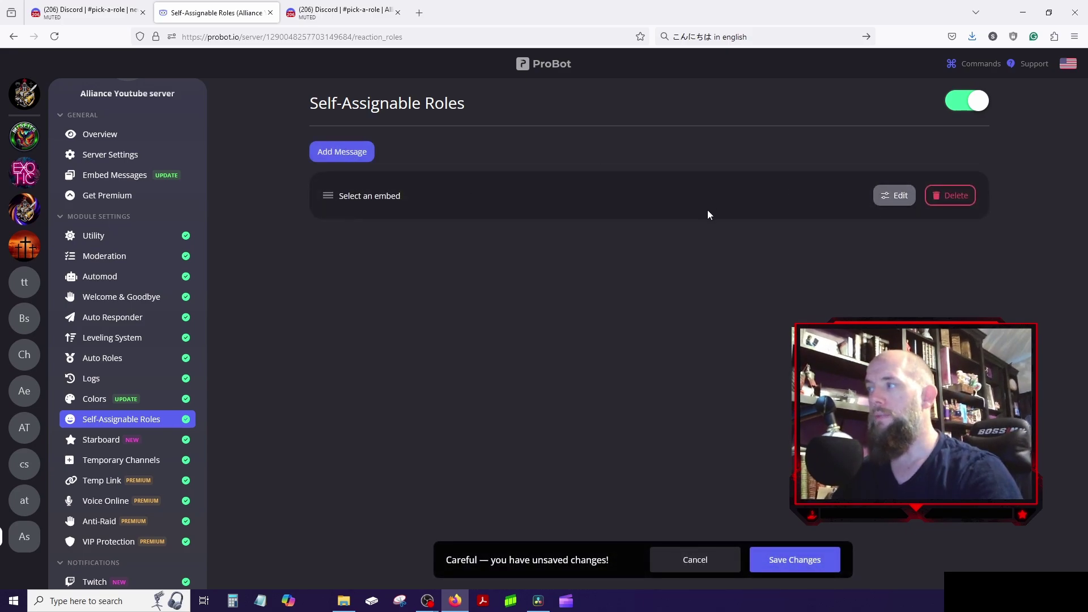
{"action": "left_click", "coordinate": [898, 198]}
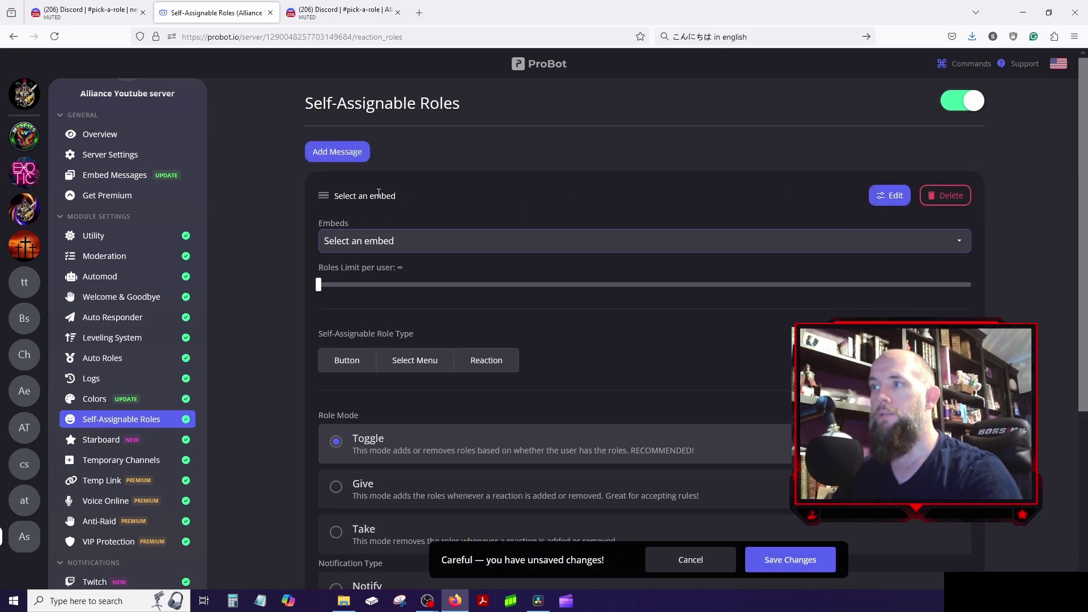
{"action": "left_click", "coordinate": [403, 244]}
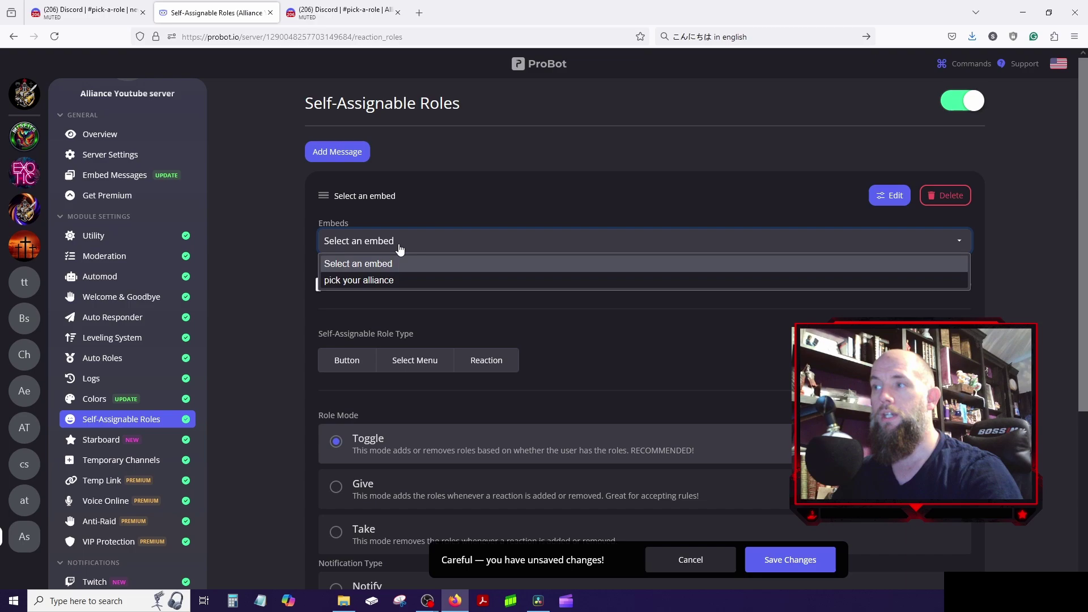
{"action": "left_click", "coordinate": [372, 281]}
{"action": "left_click", "coordinate": [707, 244]}
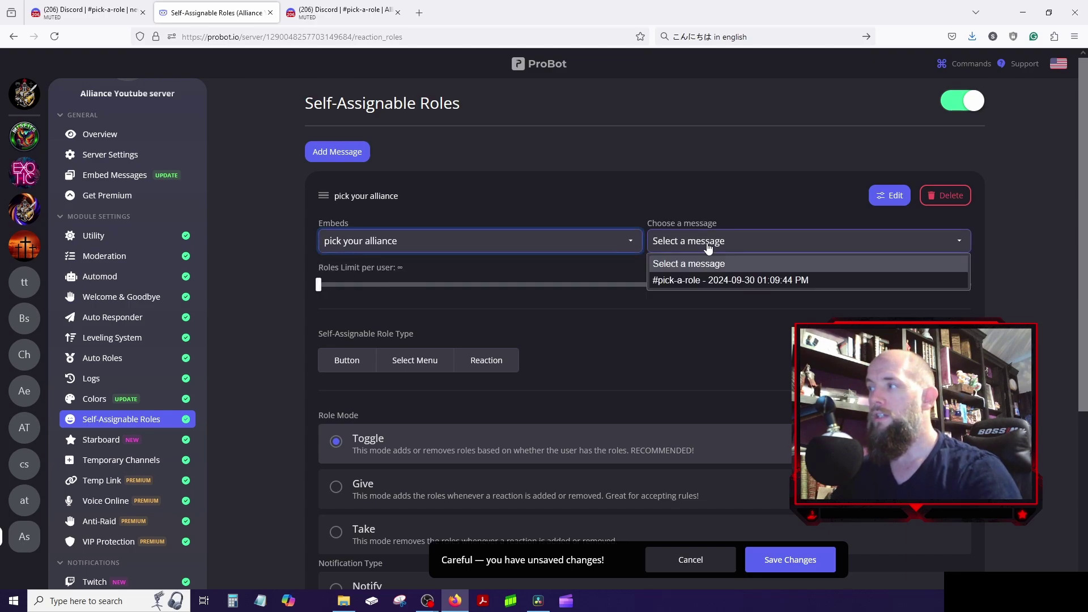
{"action": "left_click", "coordinate": [701, 280]}
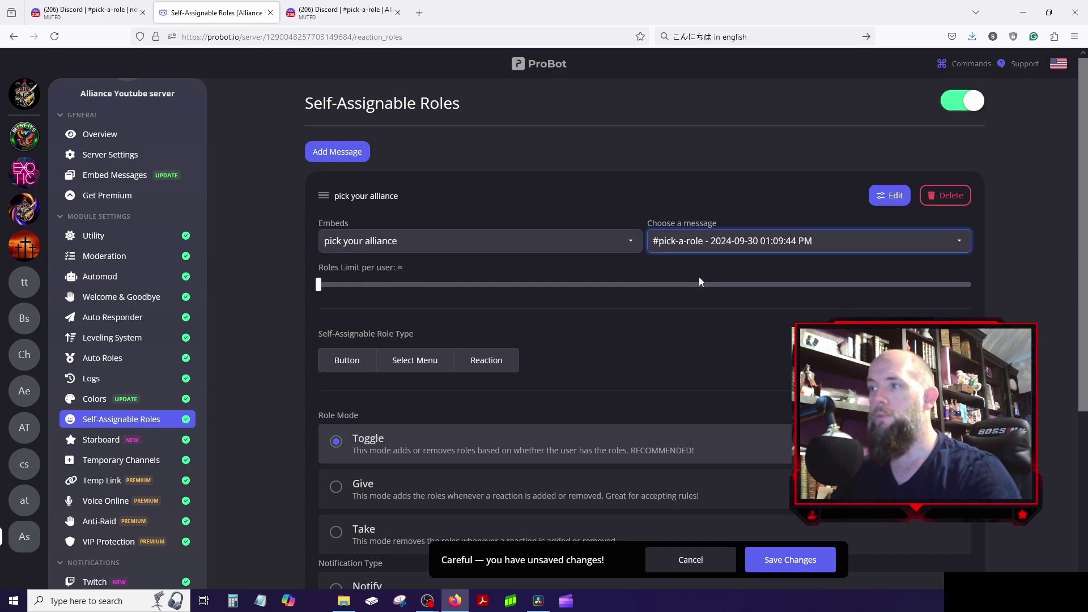
- Limit roles per user to 1 and set the self-assignable role type to Reaction
{"action": "left_click", "coordinate": [319, 284]}
{"action": "left_click_drag", "start_coordinate": [322, 286], "coordinate": [325, 284]}
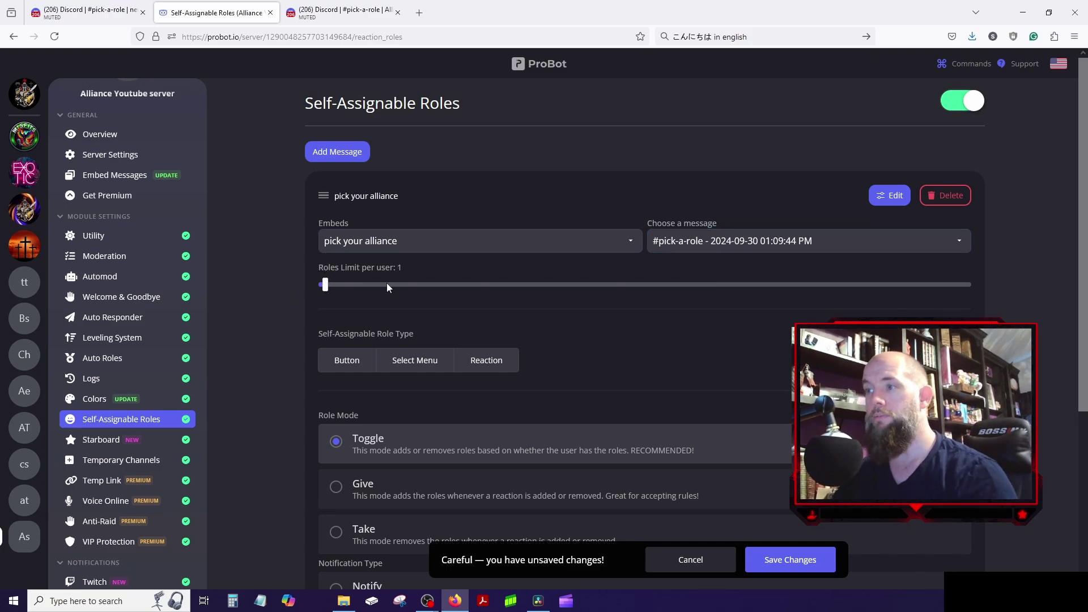
{"action": "left_click", "coordinate": [473, 363]}
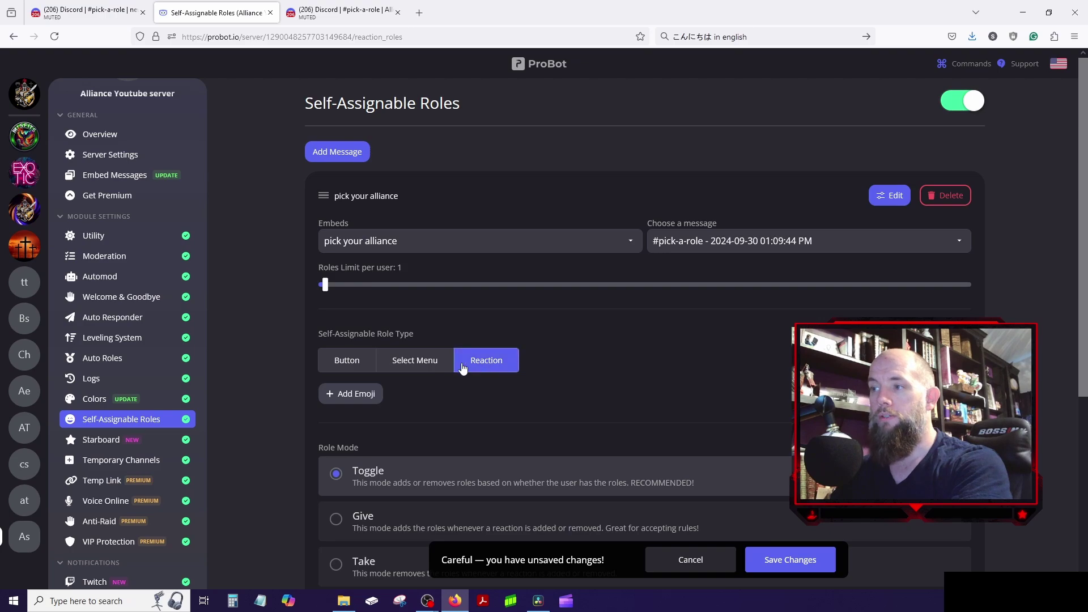
{"action": "left_click", "coordinate": [343, 364]}
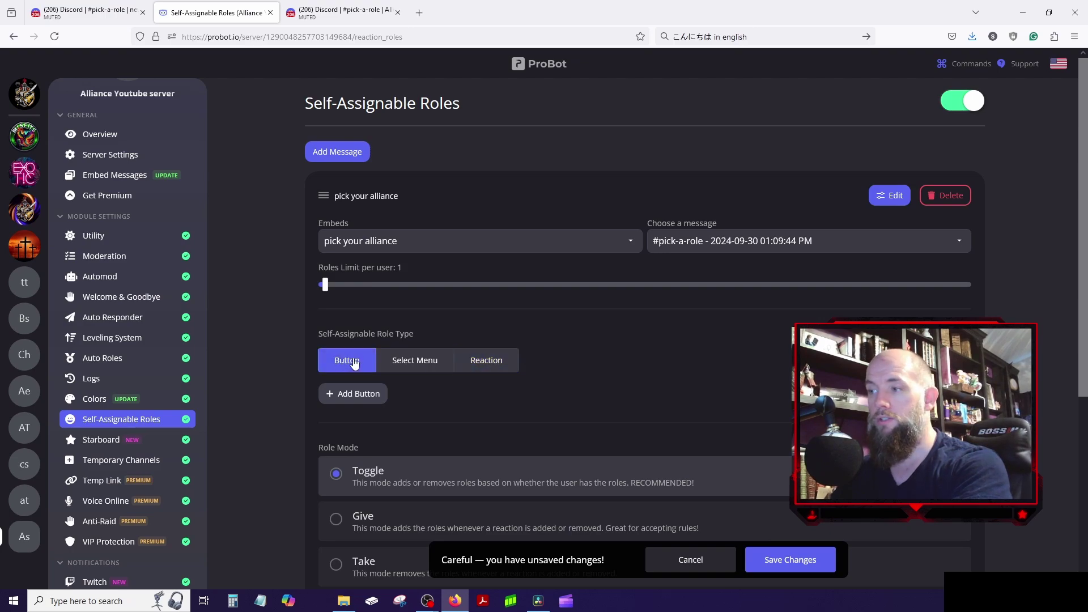
{"action": "left_click", "coordinate": [411, 358]}
{"action": "left_click", "coordinate": [478, 360]}
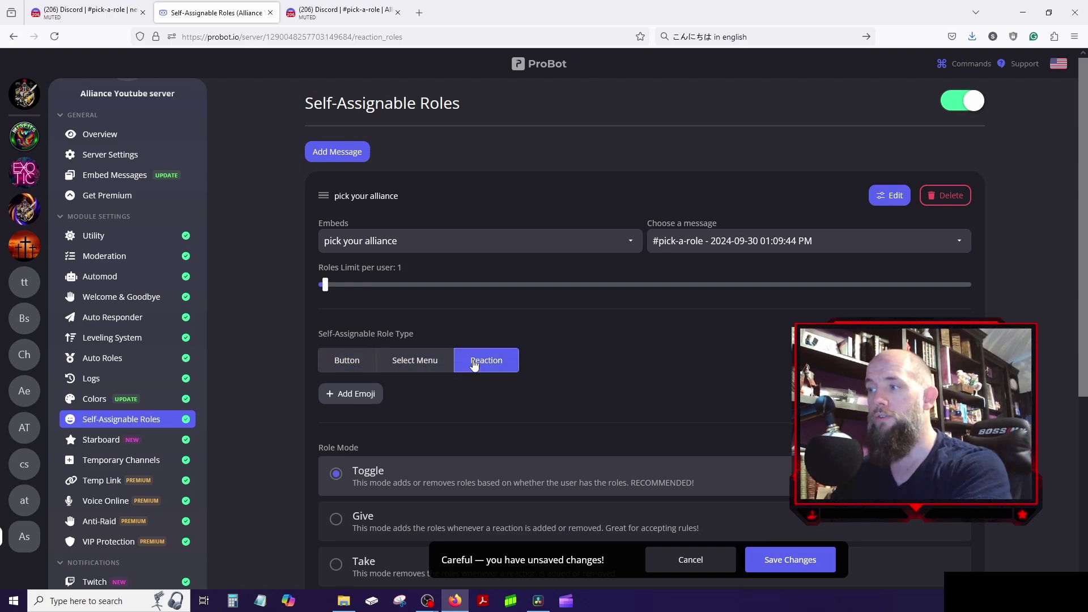
{"action": "left_click", "coordinate": [342, 396]}
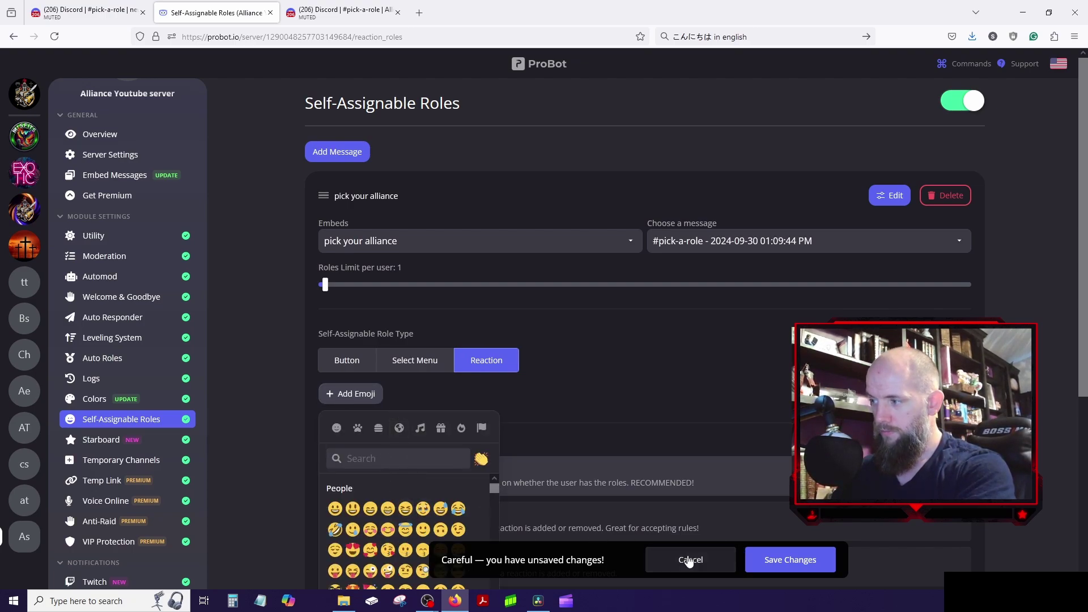
{"action": "scroll", "coordinate": [666, 408], "scroll_direction": "down", "scroll_amount": 3}
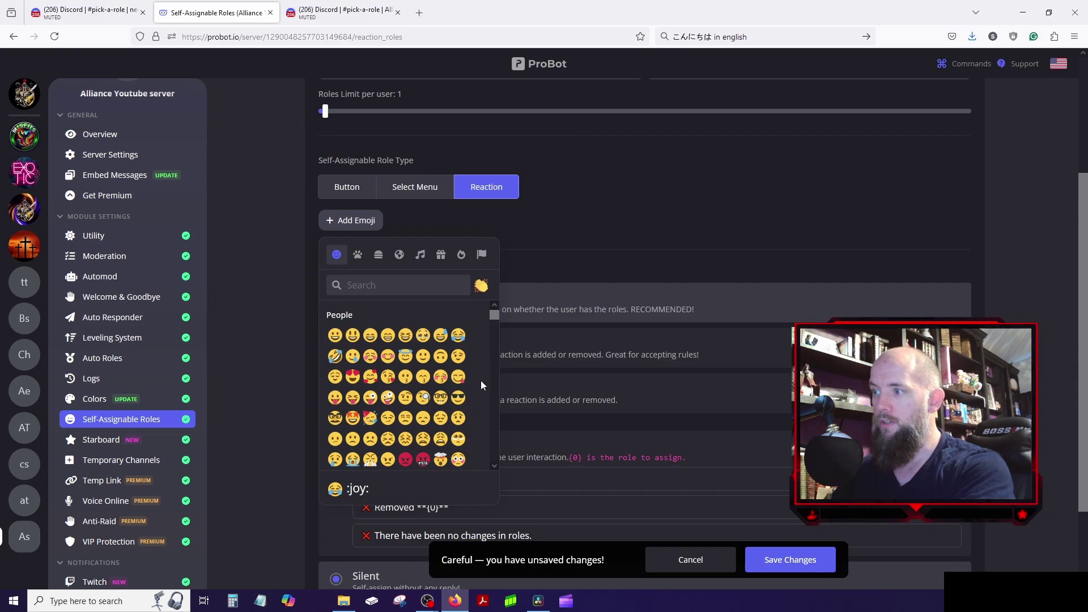
{"action": "left_click", "coordinate": [458, 398]}
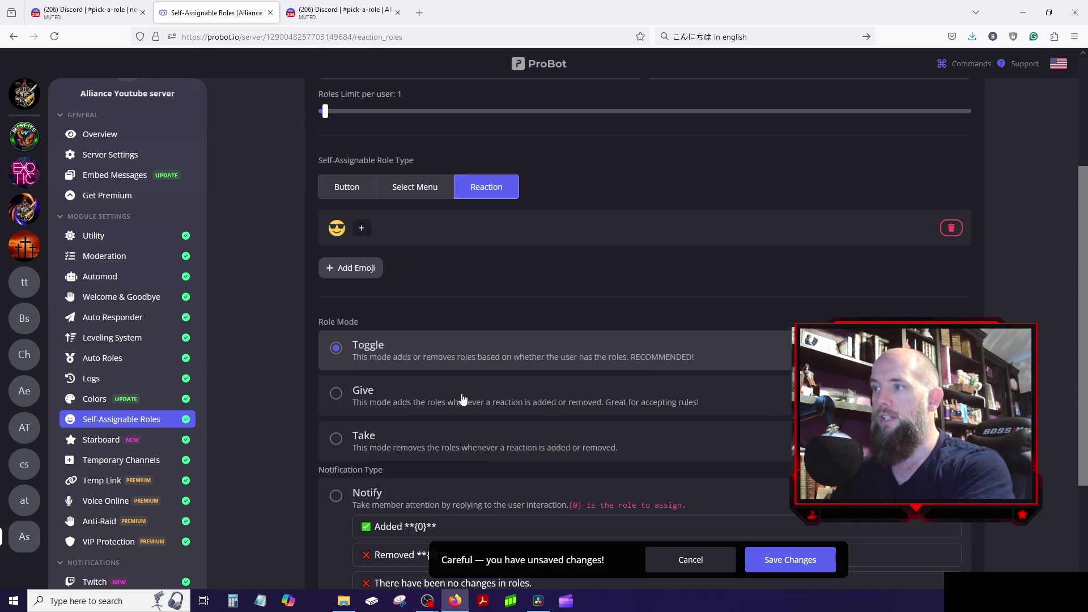
{"action": "left_click", "coordinate": [361, 230]}
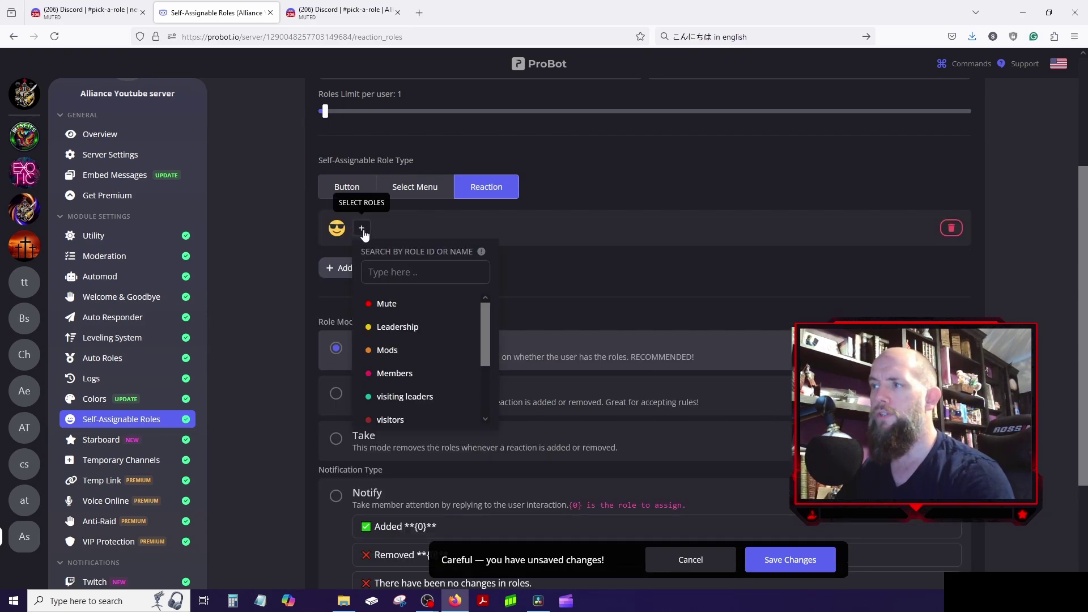
{"action": "left_click", "coordinate": [342, 230]}
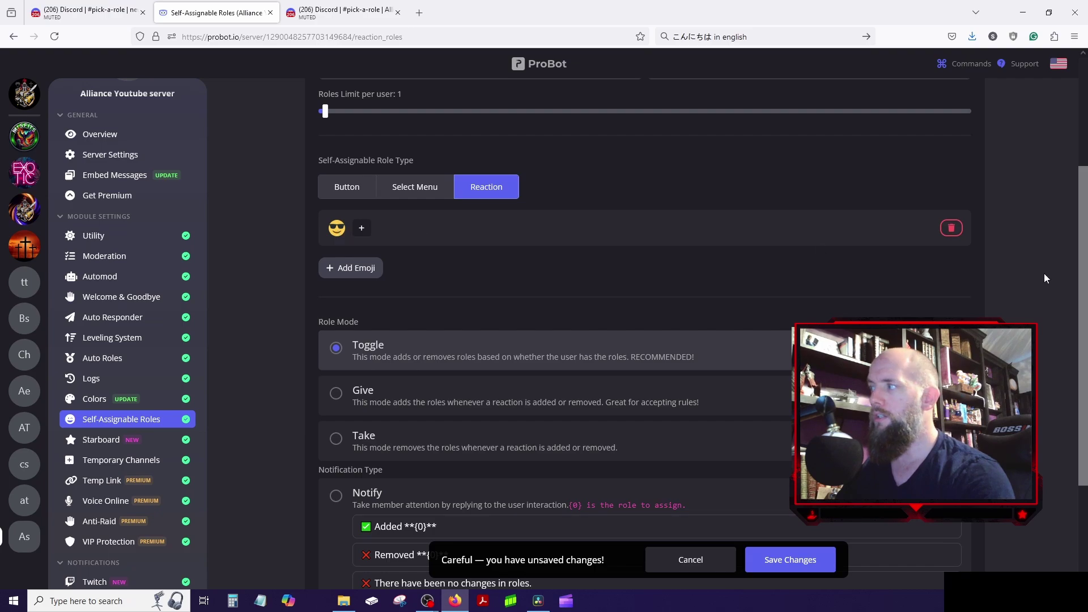
{"action": "left_click", "coordinate": [951, 228]}
- Add a heart-eyes emoji reaction and assign the PX1 role to it
{"action": "left_click", "coordinate": [359, 229]}
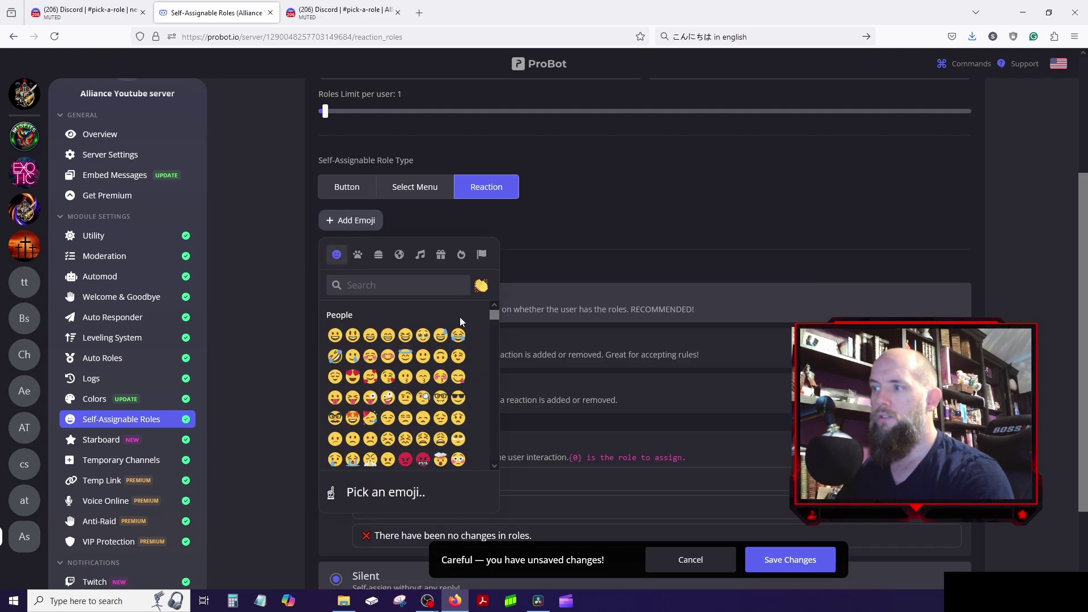
{"action": "left_click", "coordinate": [353, 377]}
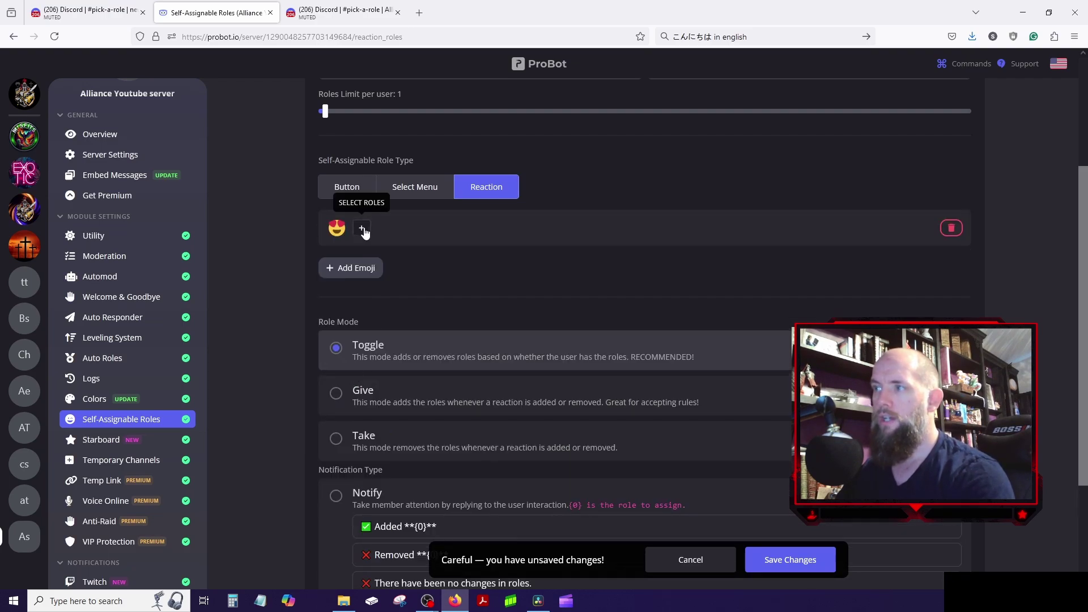
{"action": "left_click", "coordinate": [362, 228]}
{"action": "scroll", "coordinate": [432, 367], "scroll_direction": "down", "scroll_amount": 5}
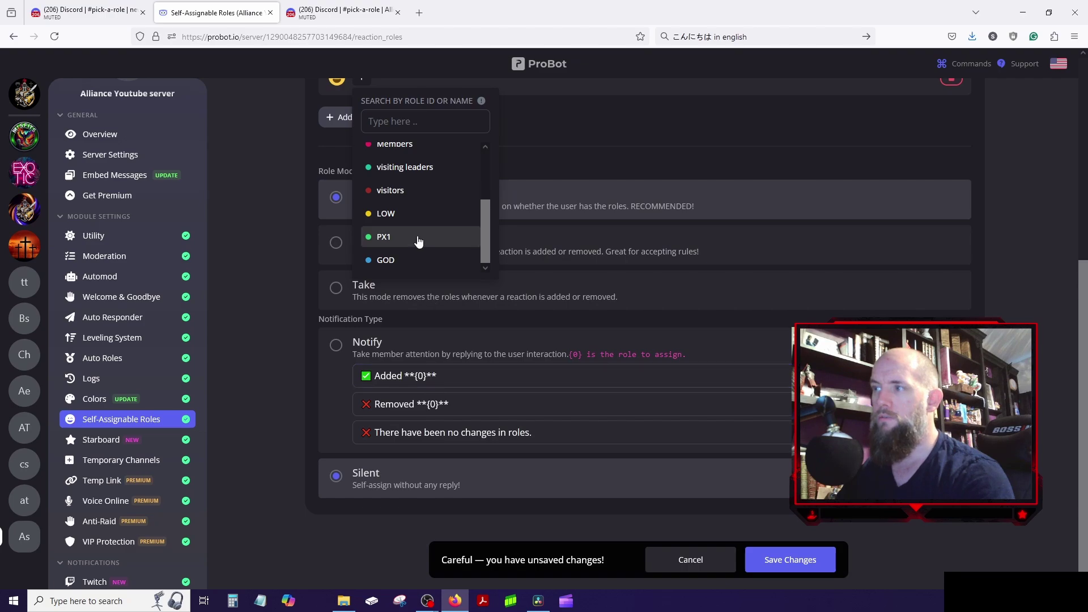
{"action": "left_click", "coordinate": [398, 238]}
- Add a sunglasses emoji reaction below the heart-eyes one and assign the LOW role to it
{"action": "scroll", "coordinate": [508, 131], "scroll_direction": "up", "scroll_amount": 3}
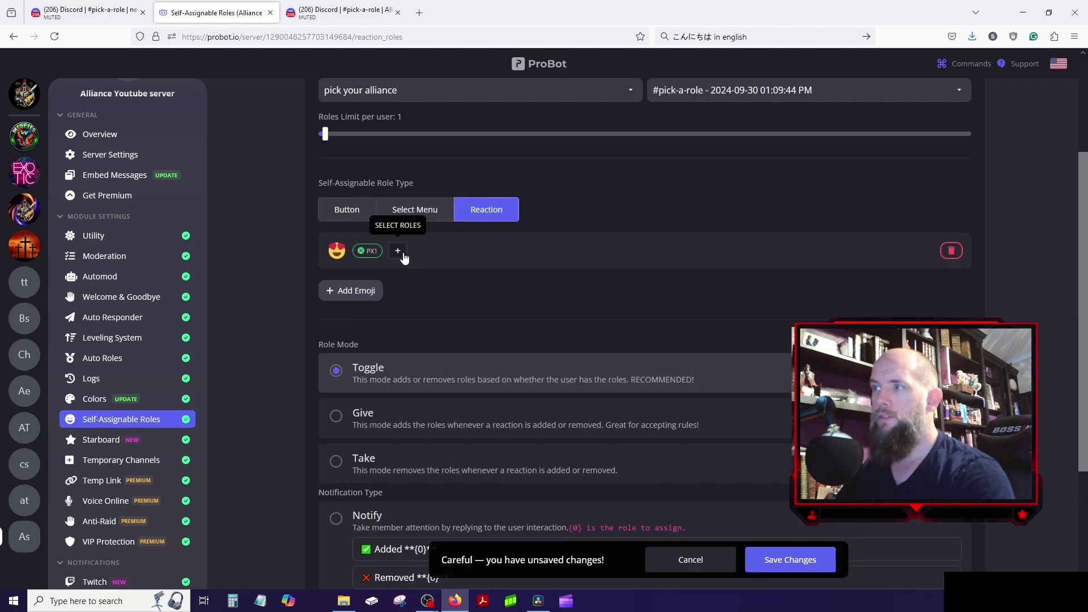
{"action": "left_click", "coordinate": [349, 291]}
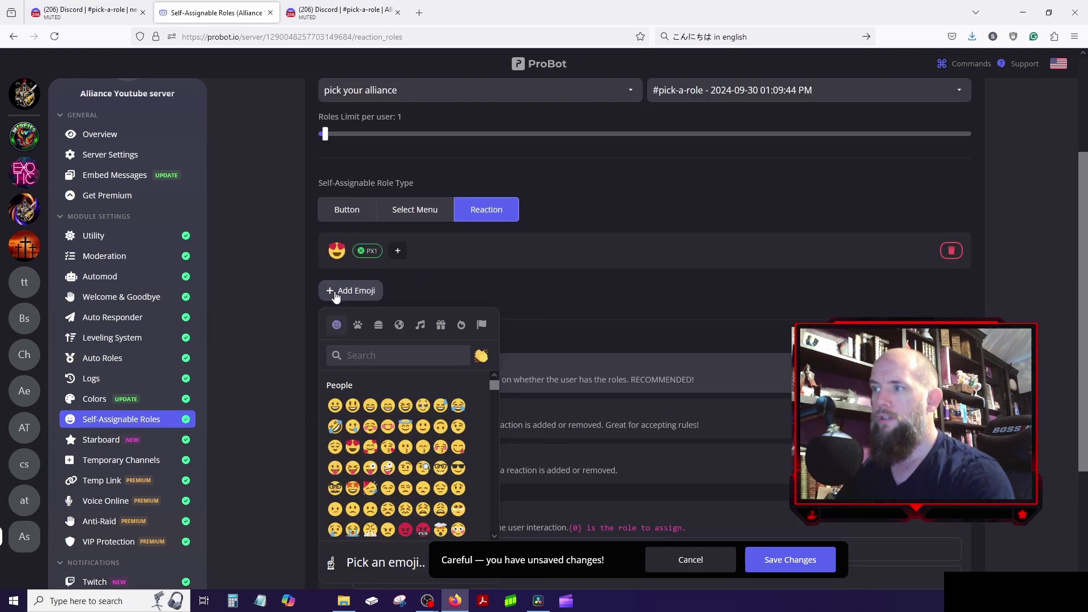
{"action": "left_click", "coordinate": [458, 467]}
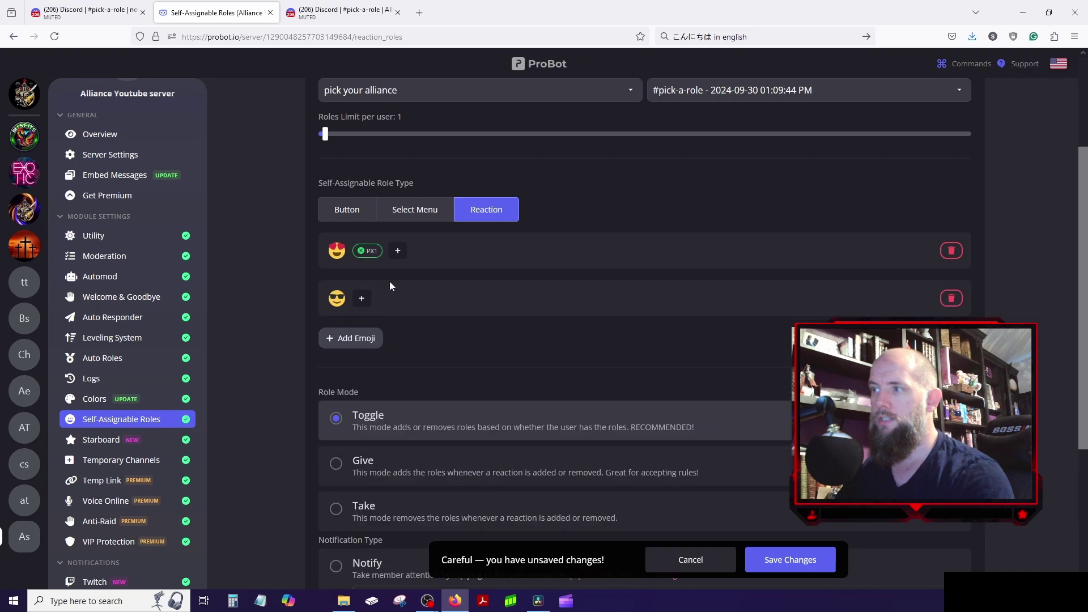
{"action": "left_click", "coordinate": [362, 298]}
{"action": "scroll", "coordinate": [402, 423], "scroll_direction": "down", "scroll_amount": 3}
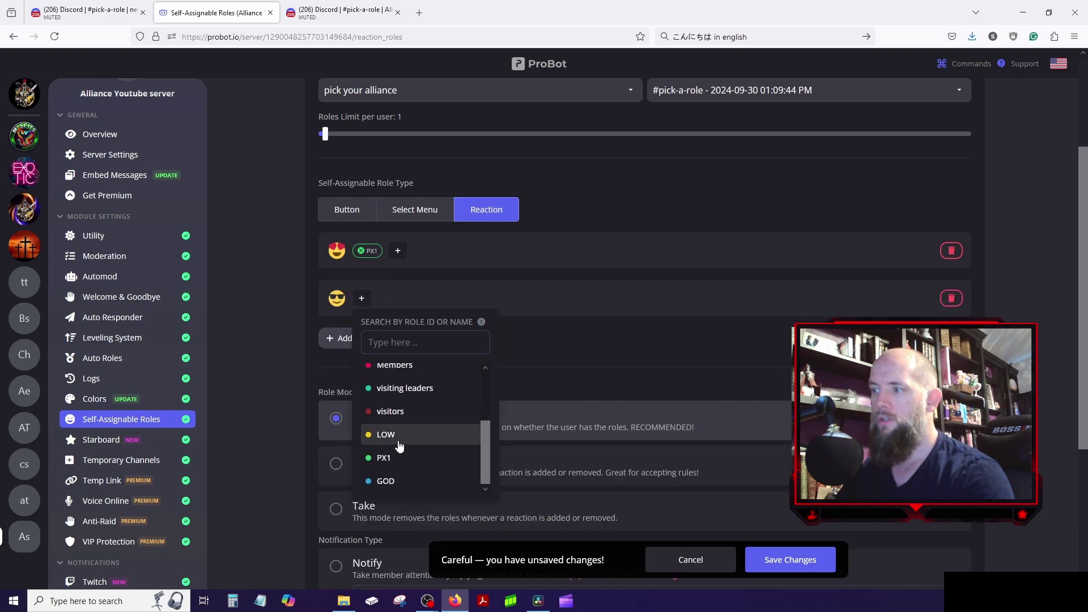
{"action": "left_click", "coordinate": [396, 434]}
- Add a smiling halo emoji as the third reaction and assign the GOD role to it
{"action": "left_click", "coordinate": [367, 344]}
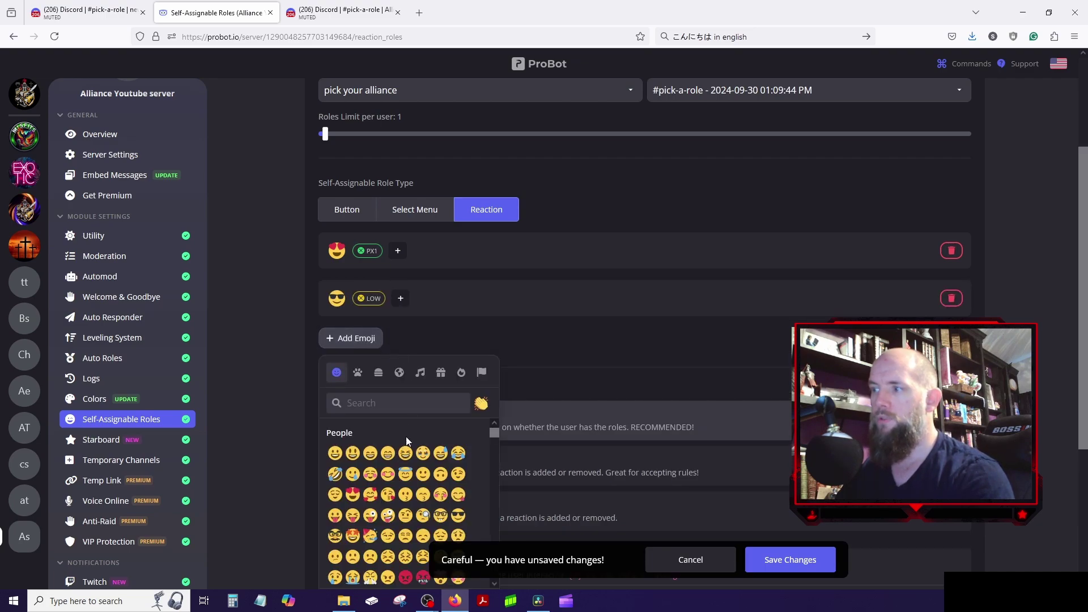
{"action": "type", "text": "an"}
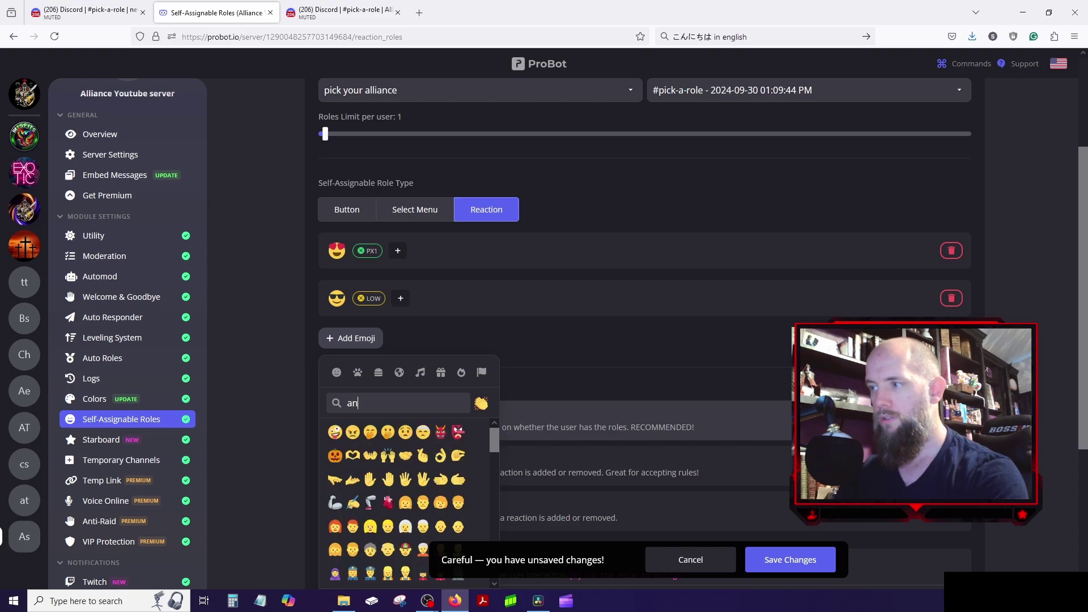
{"action": "type", "text": "g"}
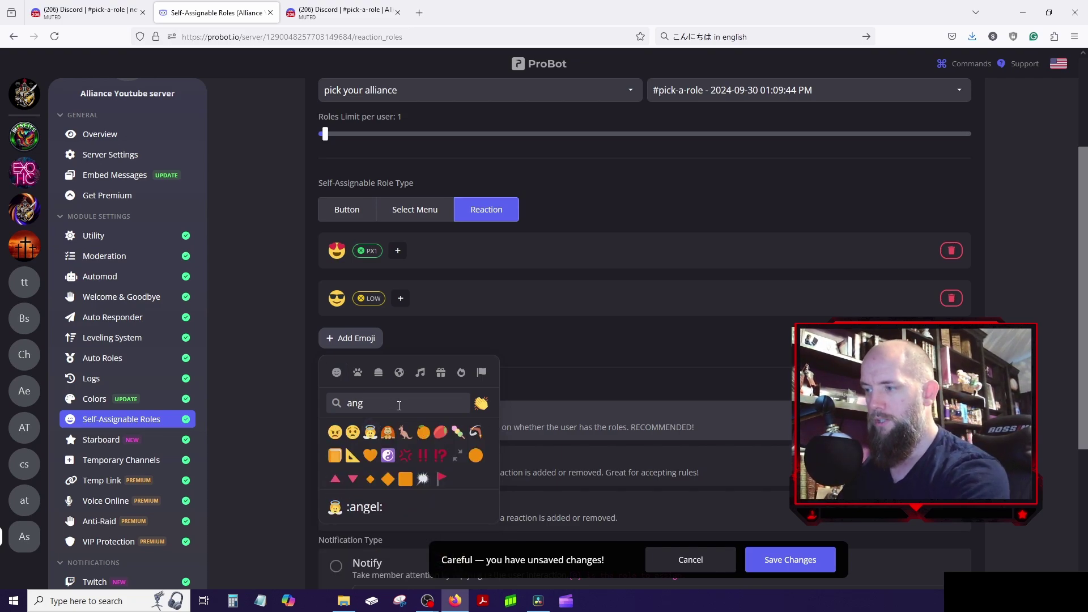
{"action": "key", "text": "BackSpace"}
{"action": "key", "text": "BackSpace"}
{"action": "key", "text": "BackSpace"}
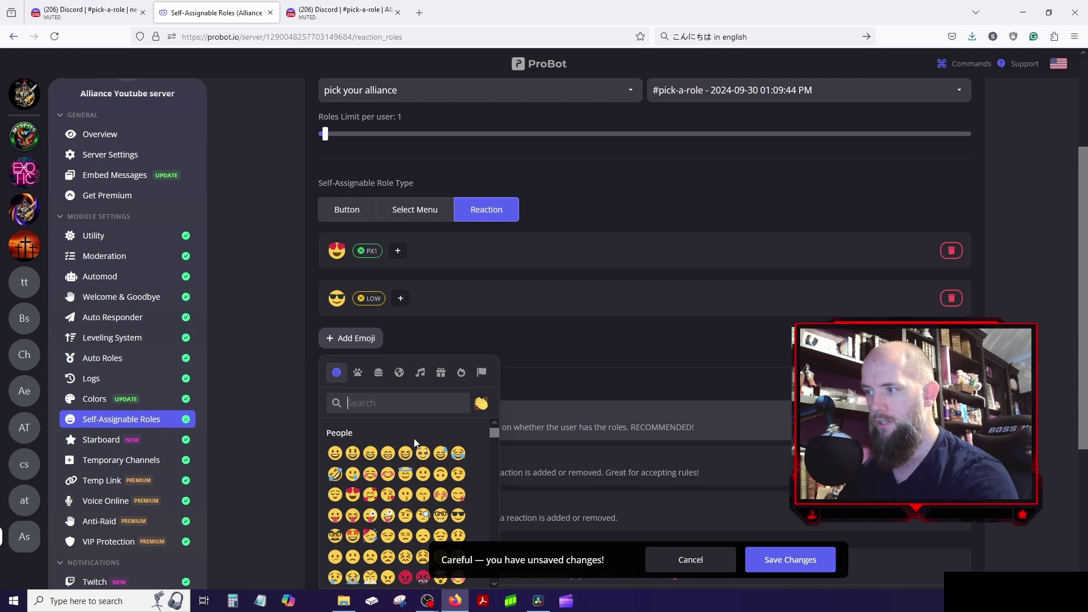
{"action": "left_click", "coordinate": [405, 475]}
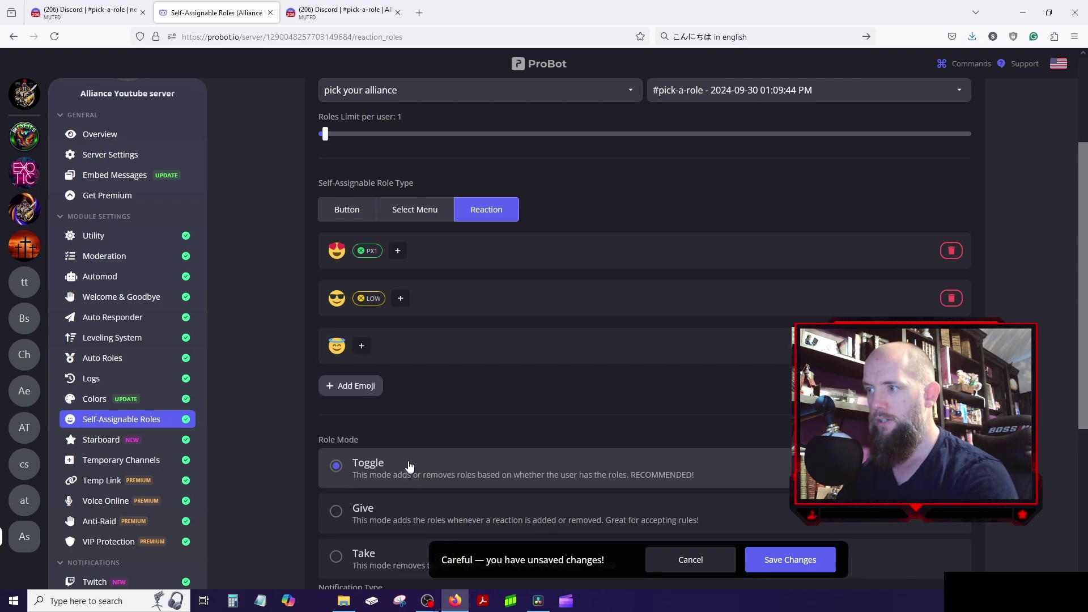
{"action": "left_click", "coordinate": [362, 347]}
{"action": "scroll", "coordinate": [396, 510], "scroll_direction": "down", "scroll_amount": 2}
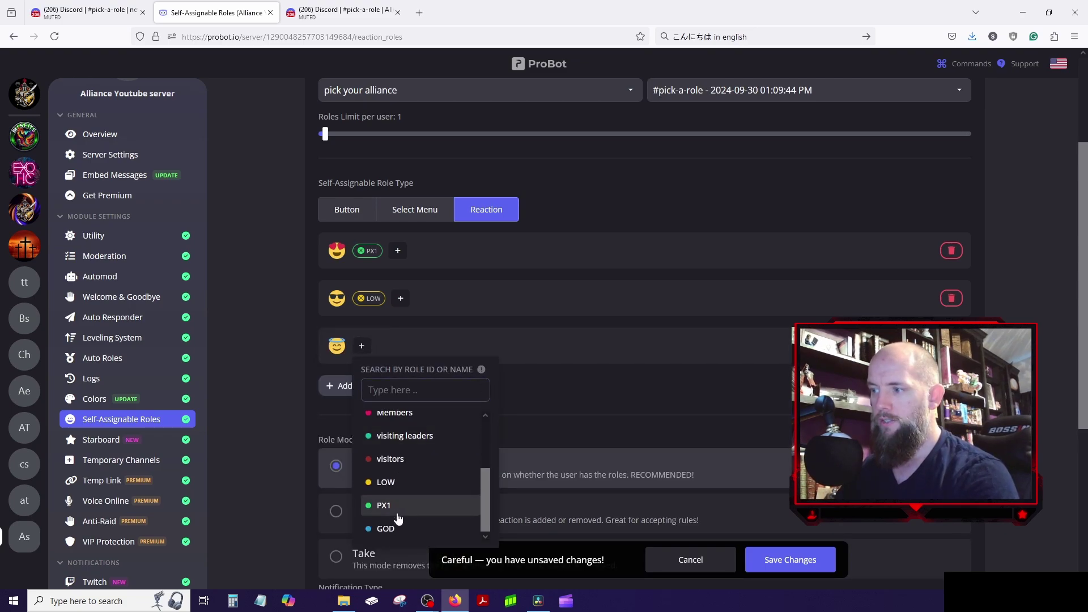
{"action": "left_click", "coordinate": [391, 532]}
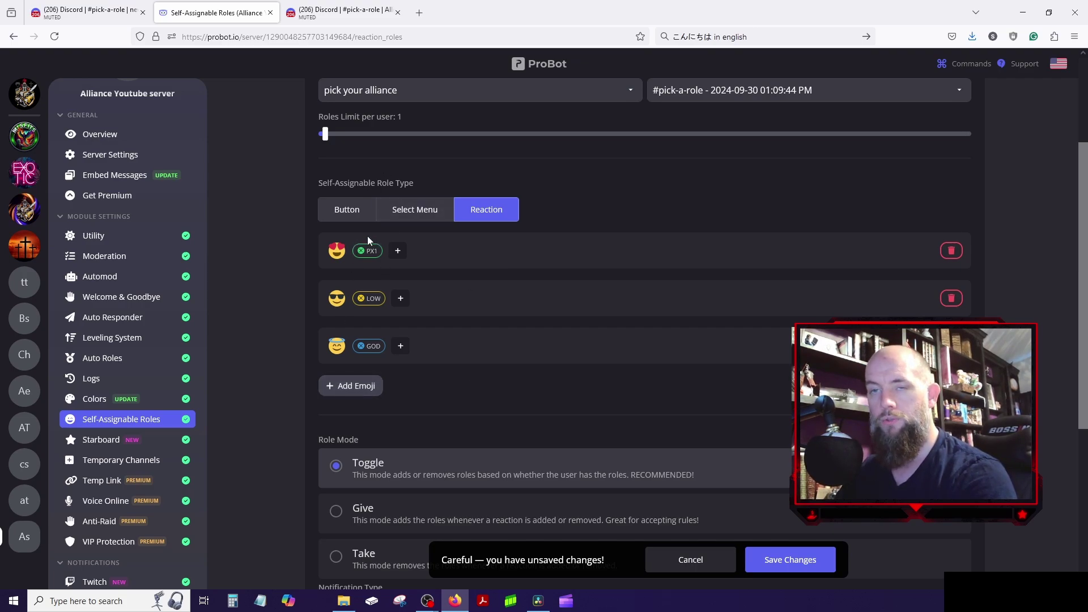
- Set the role mode to Give and save the self-assignable role changes
{"action": "scroll", "coordinate": [539, 382], "scroll_direction": "down", "scroll_amount": 3}
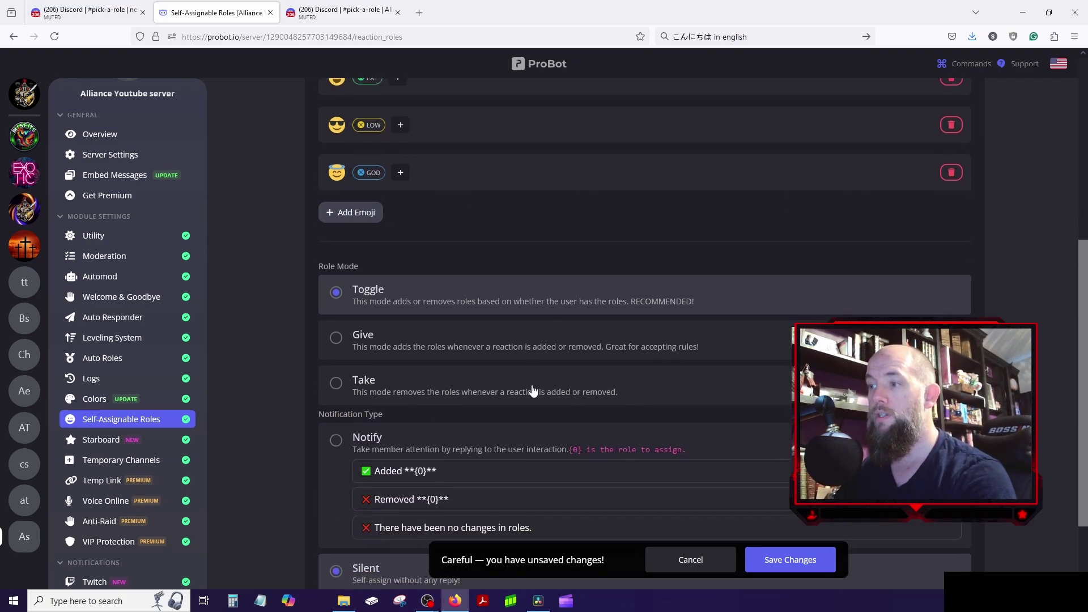
{"action": "left_click", "coordinate": [338, 339]}
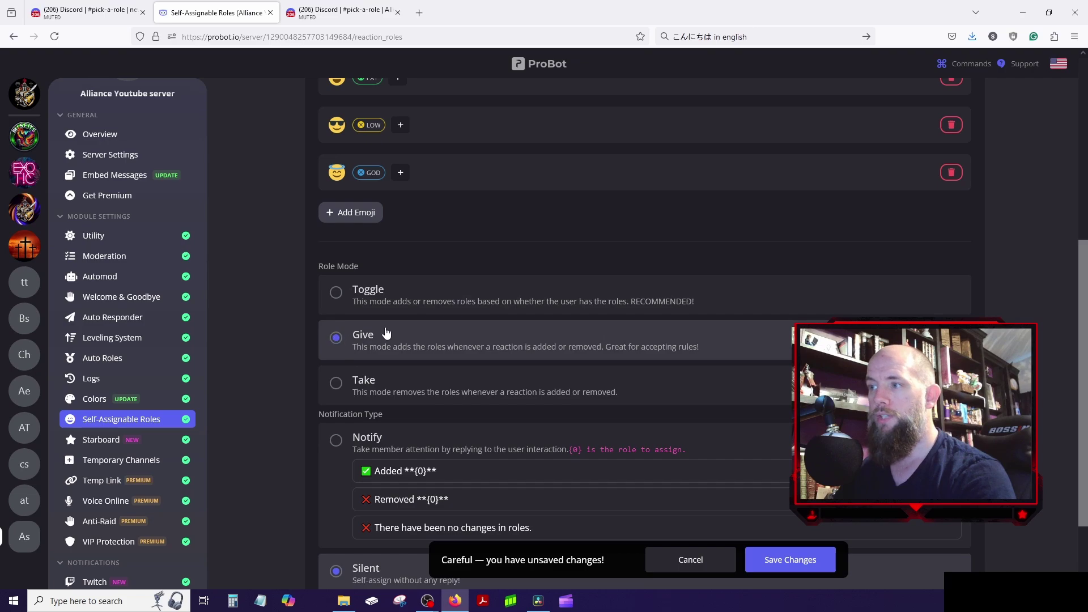
{"action": "scroll", "coordinate": [334, 462], "scroll_direction": "down", "scroll_amount": 2}
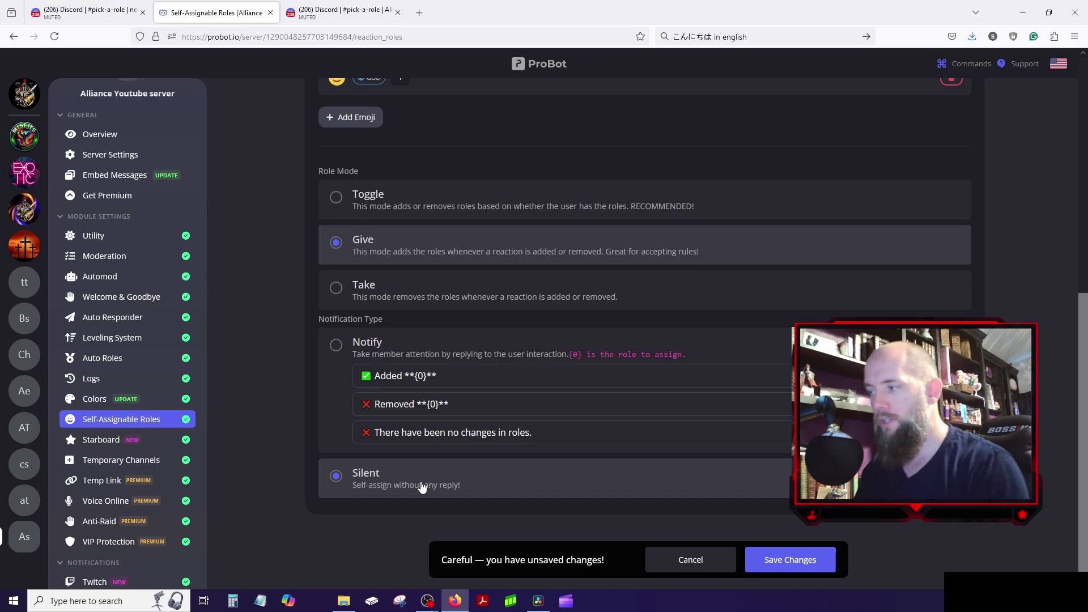
{"action": "left_click", "coordinate": [816, 560]}
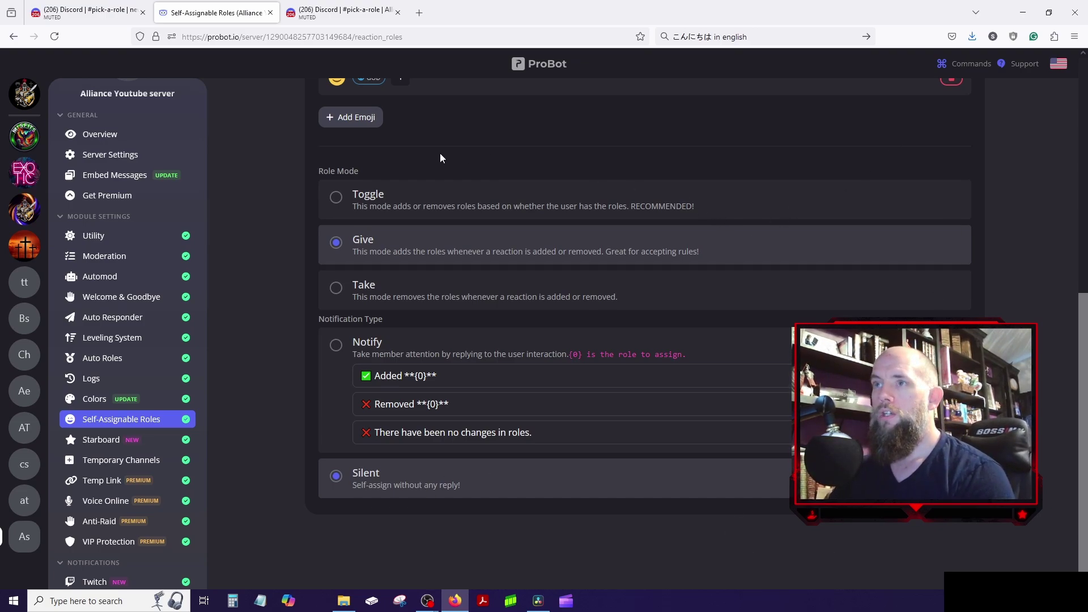
- Switch to Discord, test the #pick-a-role message with the heart-eyes reaction for PX1, and check the server owner's profile before and after reacting
{"action": "left_click", "coordinate": [406, 16]}
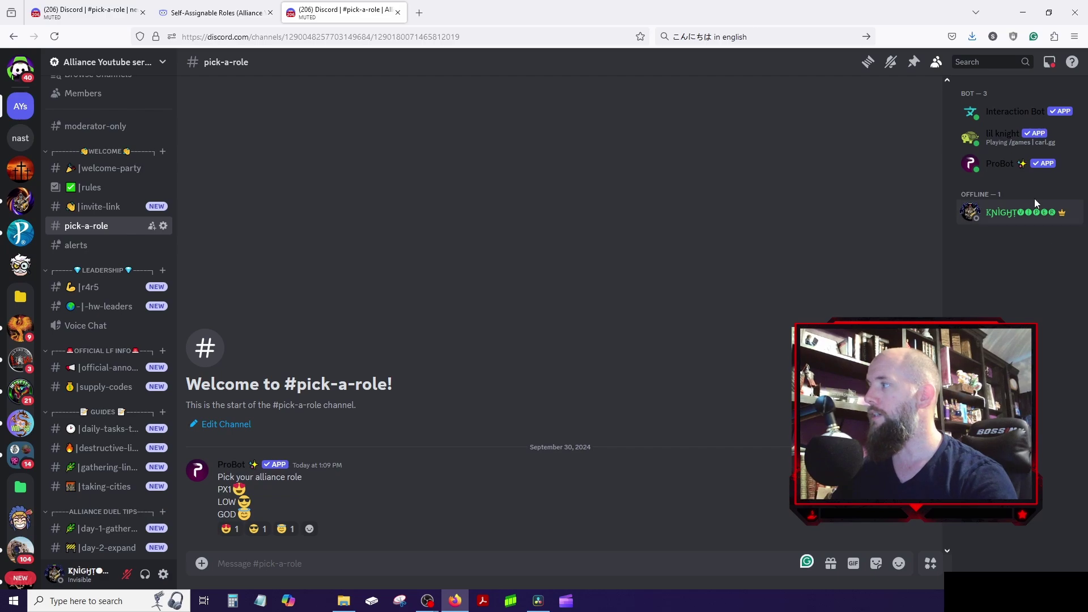
{"action": "left_click", "coordinate": [1023, 211]}
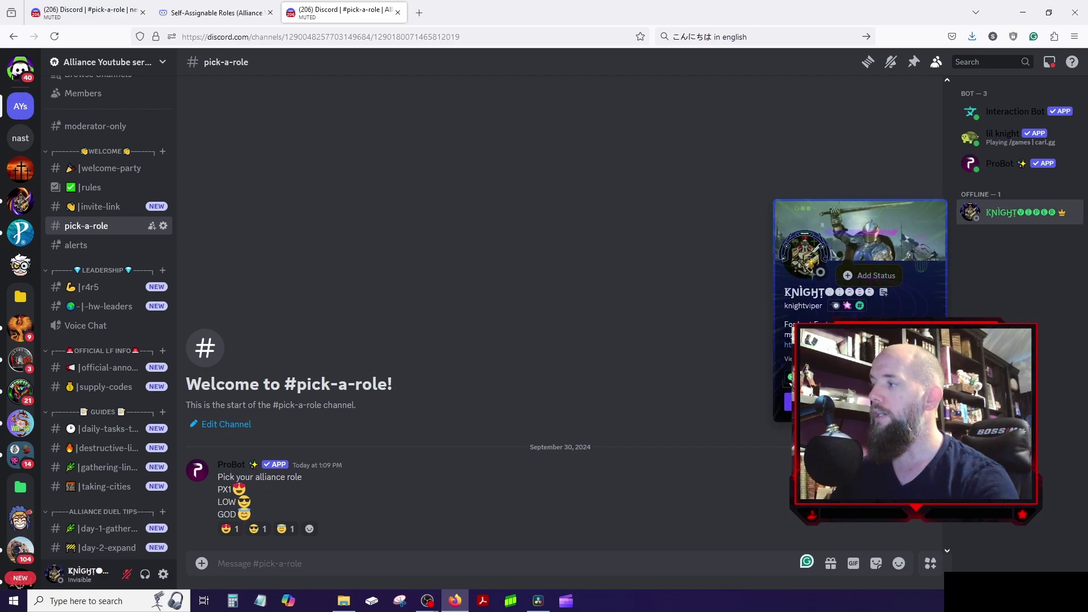
{"action": "left_click", "coordinate": [667, 195]}
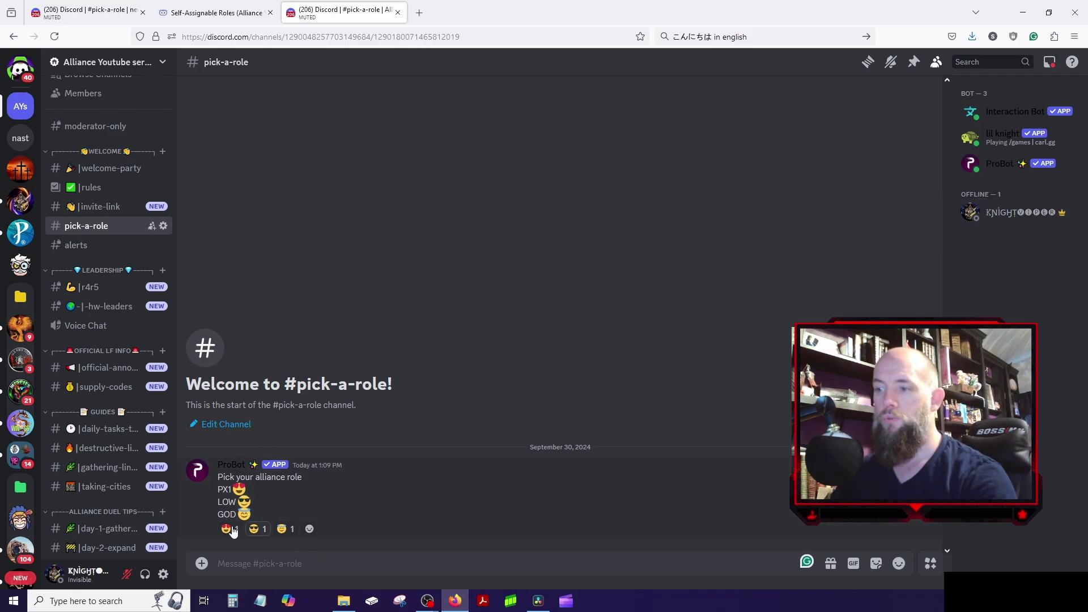
{"action": "mouse_move", "coordinate": [227, 530]}
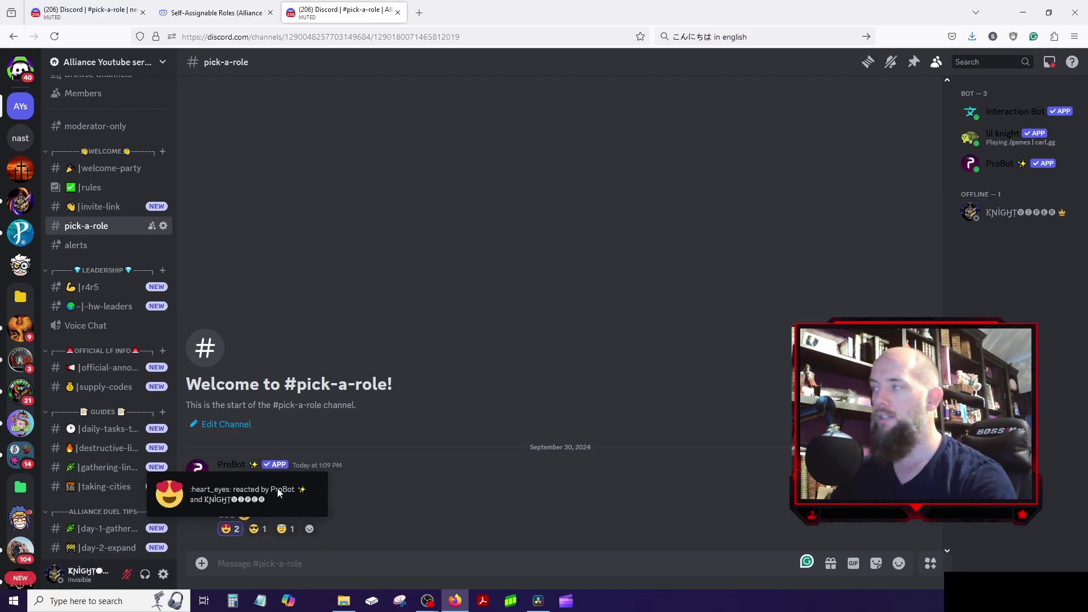
{"action": "left_click", "coordinate": [1025, 214]}
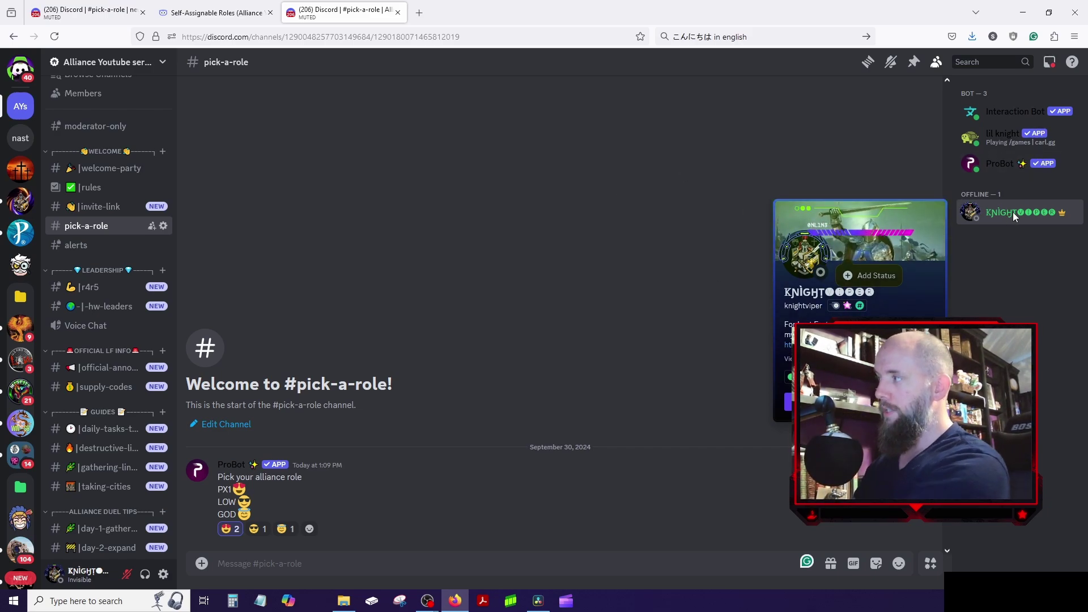
{"action": "left_click", "coordinate": [632, 256]}
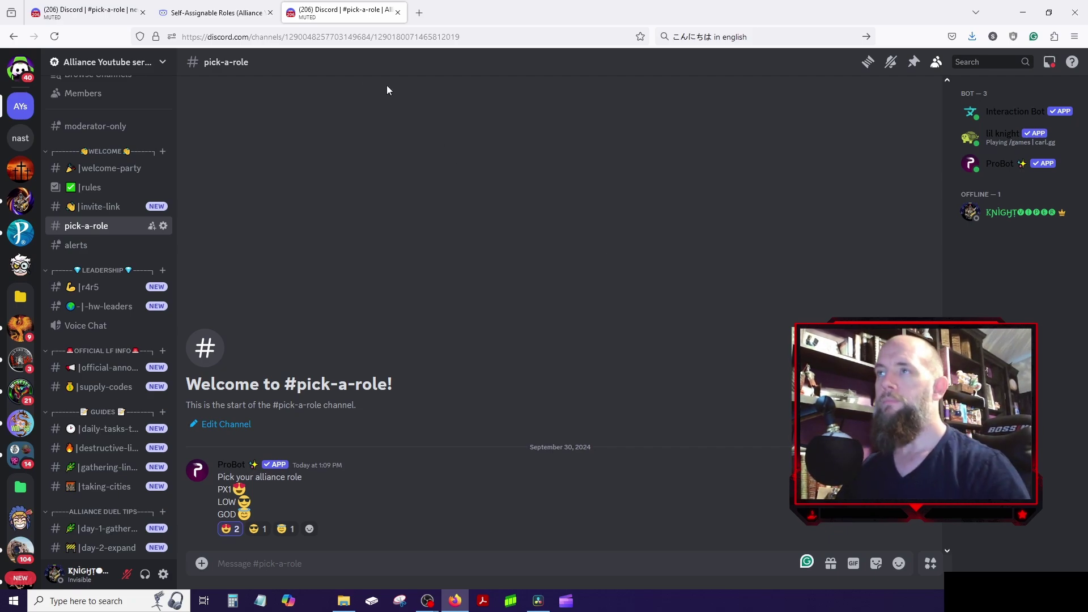
- Review the server's Onboarding introduction in the server settings, start its setup, and proceed through the safety check prompt
{"action": "left_click", "coordinate": [112, 63]}
{"action": "left_click", "coordinate": [95, 137]}
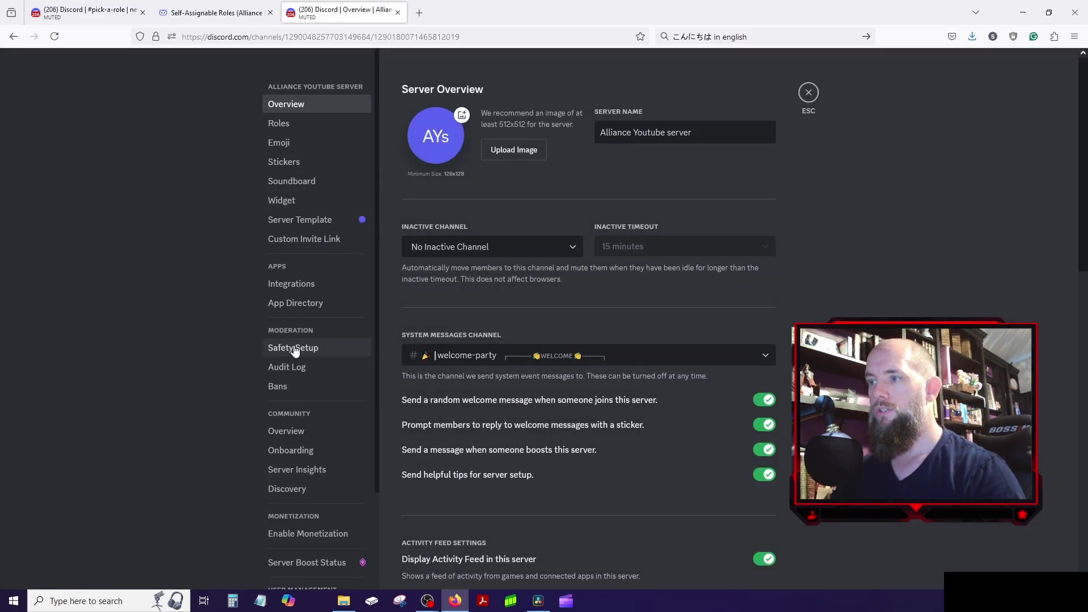
{"action": "left_click", "coordinate": [292, 451]}
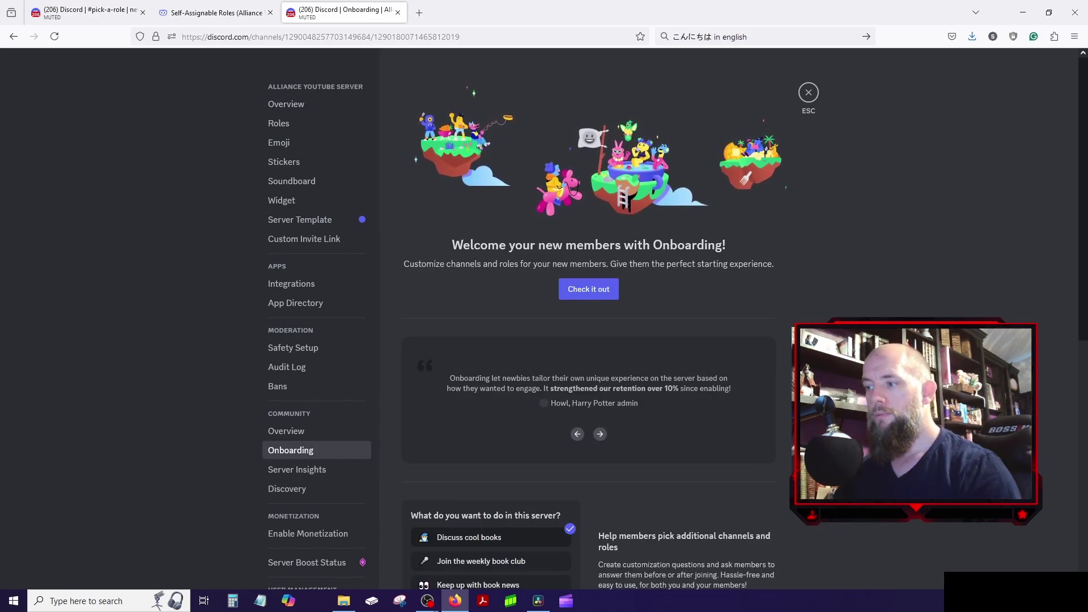
{"action": "scroll", "coordinate": [766, 377], "scroll_direction": "down", "scroll_amount": 5}
{"action": "scroll", "coordinate": [767, 377], "scroll_direction": "down", "scroll_amount": 1}
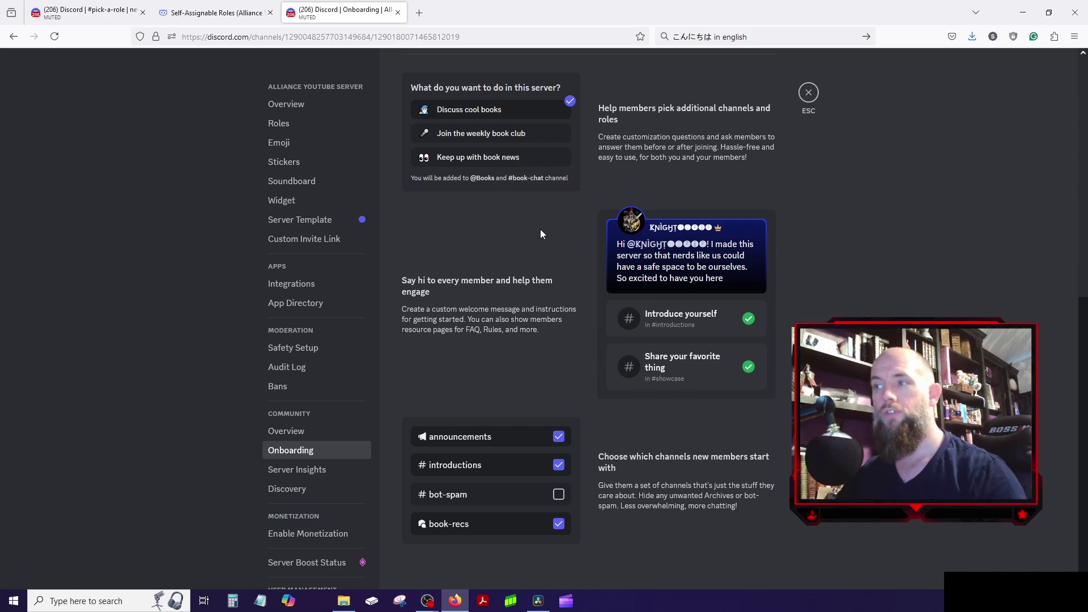
{"action": "scroll", "coordinate": [535, 227], "scroll_direction": "up", "scroll_amount": 7}
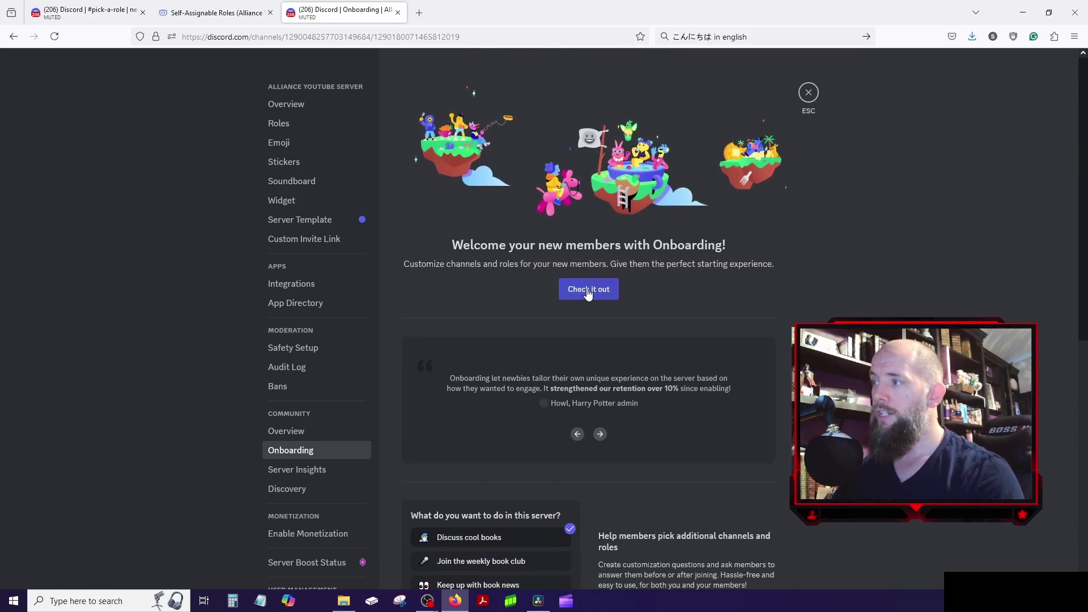
{"action": "left_click", "coordinate": [590, 290]}
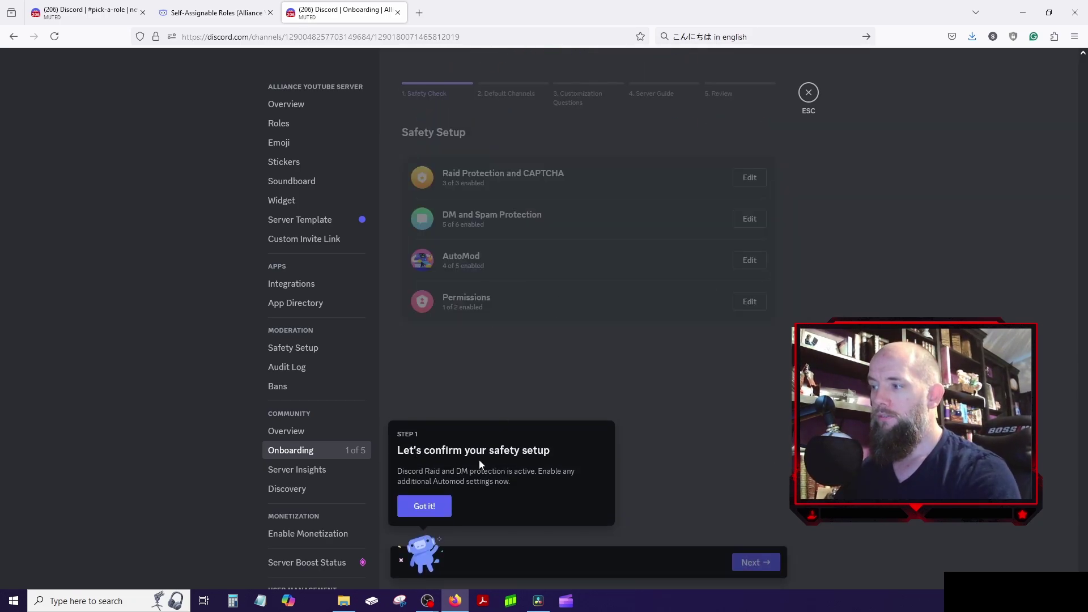
{"action": "left_click", "coordinate": [435, 517]}
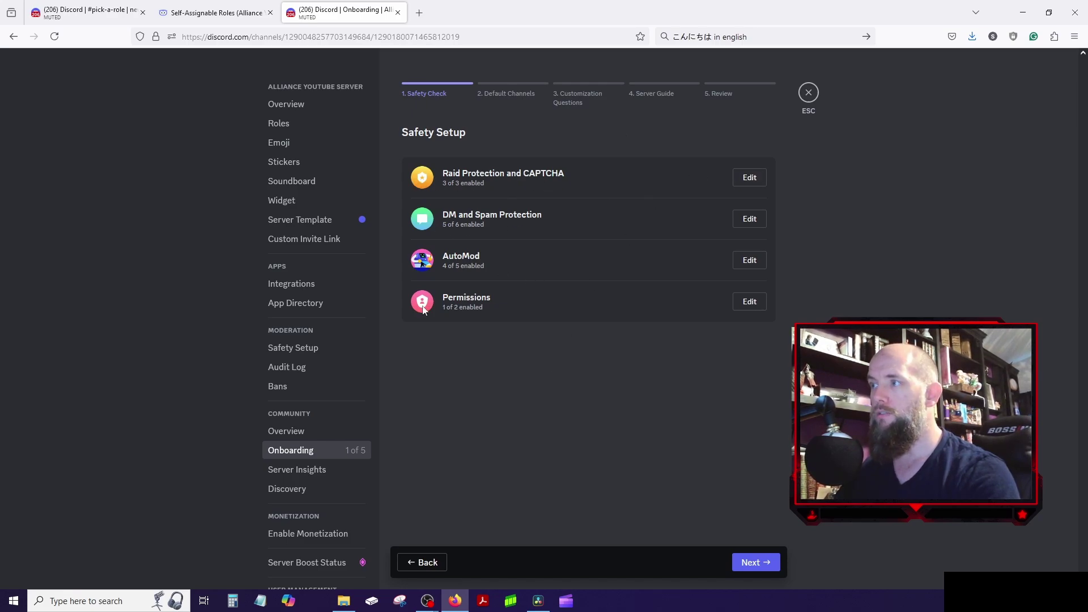
{"action": "left_click", "coordinate": [753, 567]}
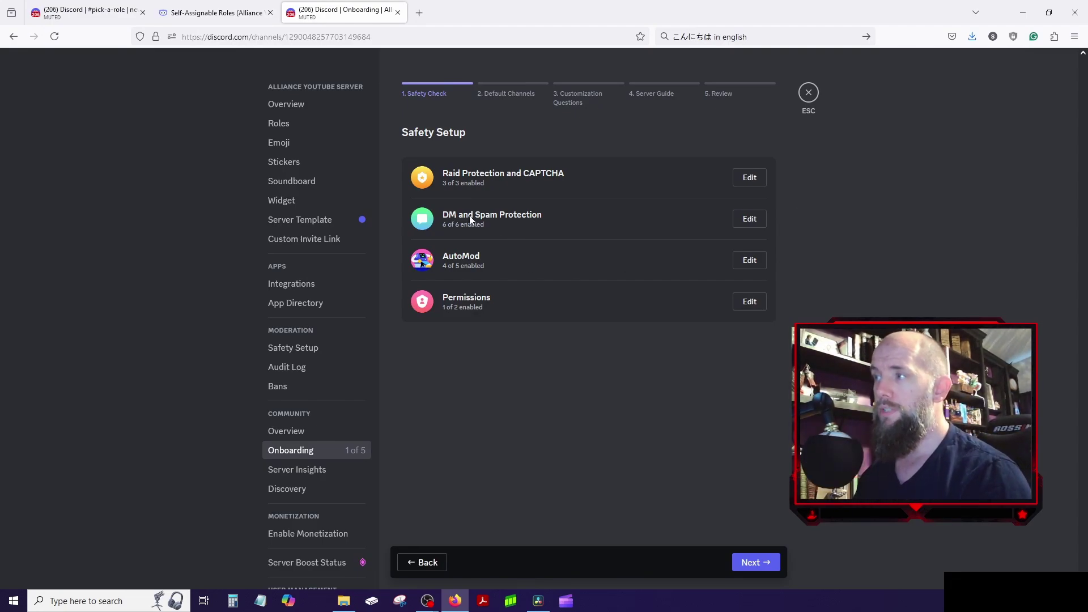
- In DM and Spam Protection, replace the first server rule with "No gathering in other alliances territory" and save the rules
{"action": "left_click", "coordinate": [750, 220]}
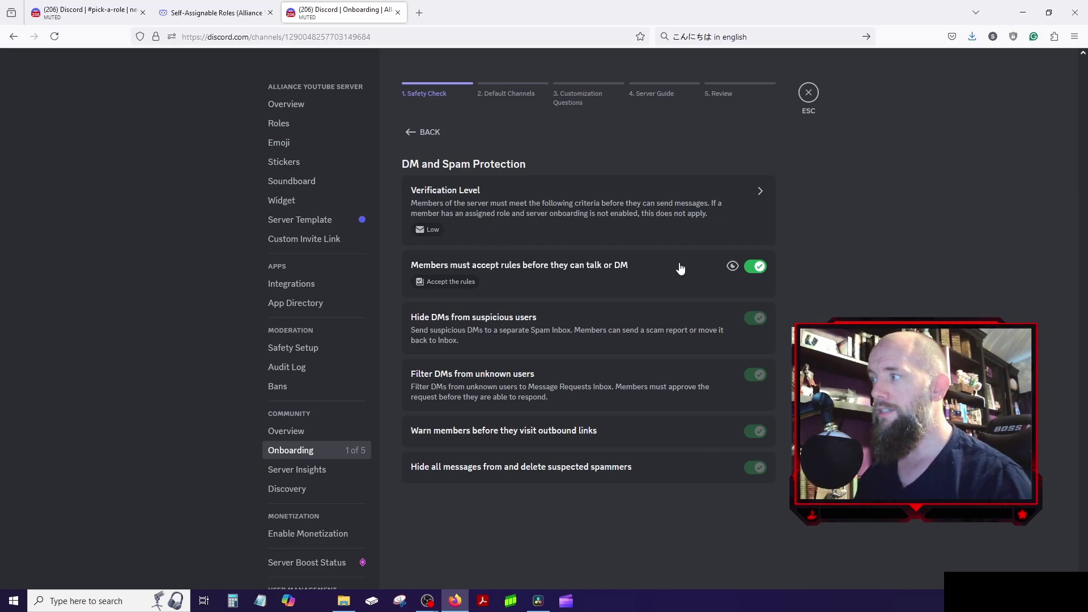
{"action": "left_click", "coordinate": [576, 273]}
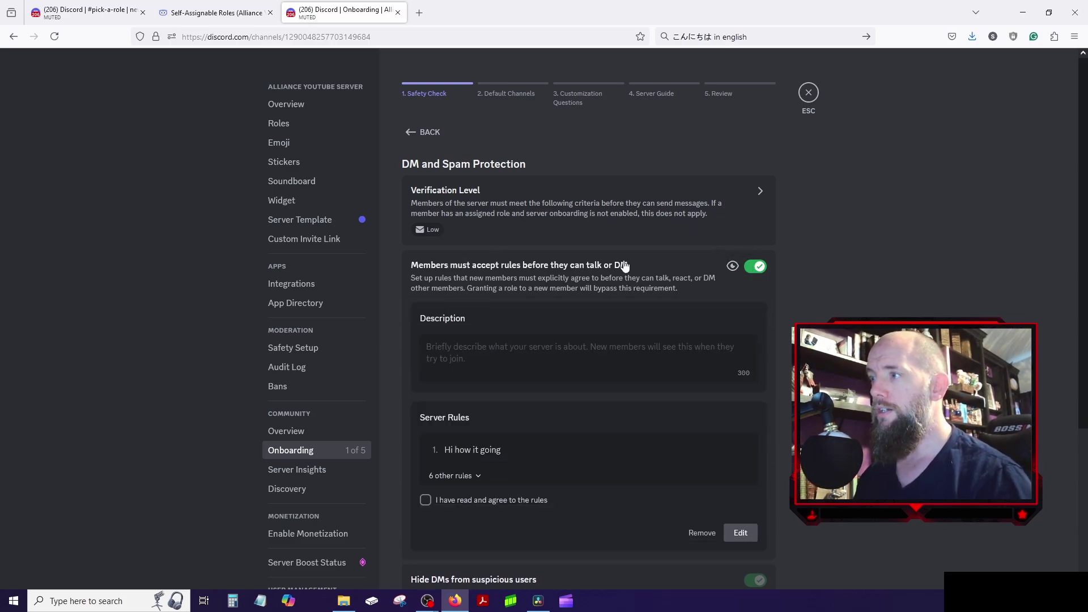
{"action": "scroll", "coordinate": [499, 331], "scroll_direction": "down", "scroll_amount": 2}
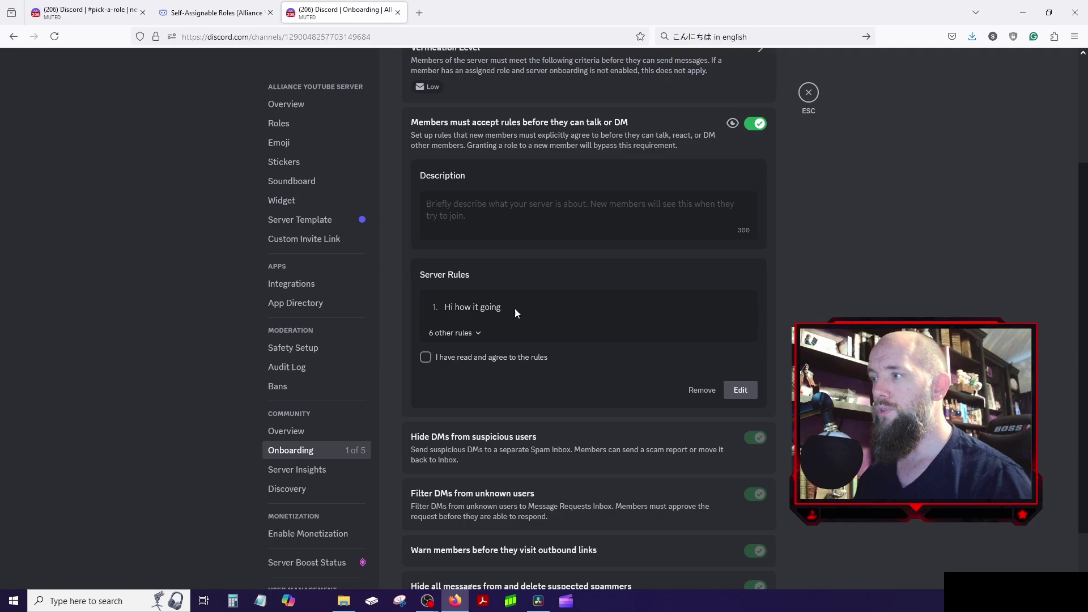
{"action": "left_click", "coordinate": [477, 333]}
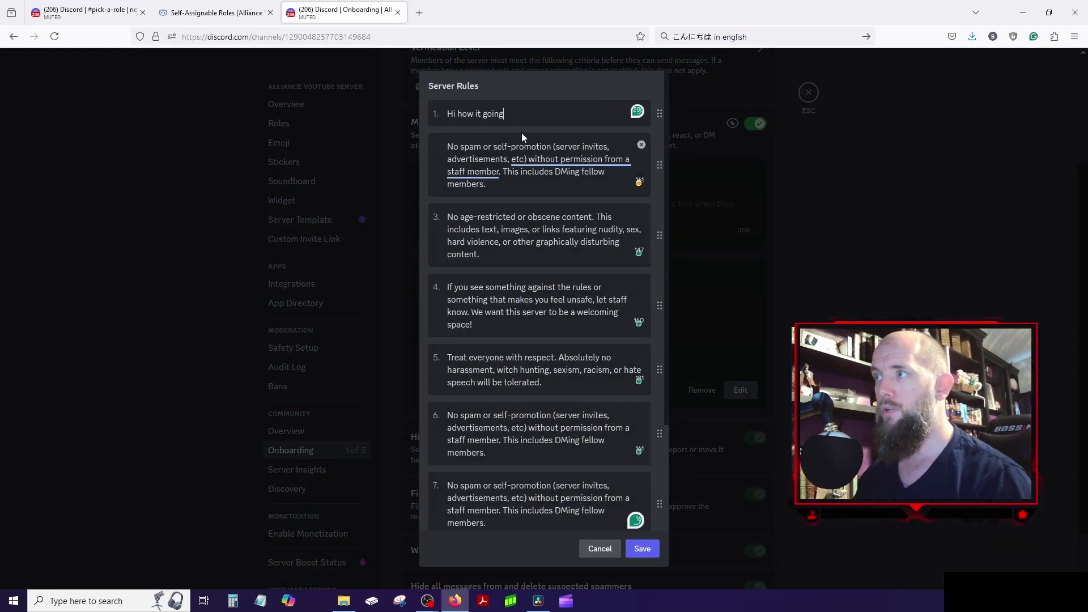
{"action": "left_click_drag", "start_coordinate": [504, 113], "coordinate": [443, 115]}
{"action": "type", "text": "No"}
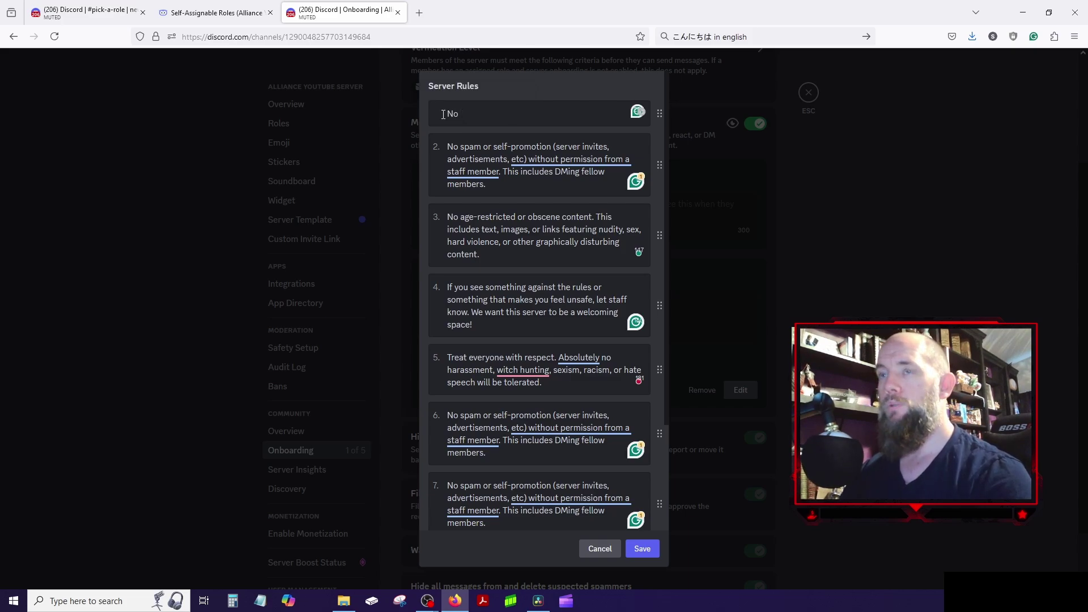
{"action": "type", "text": " gat"}
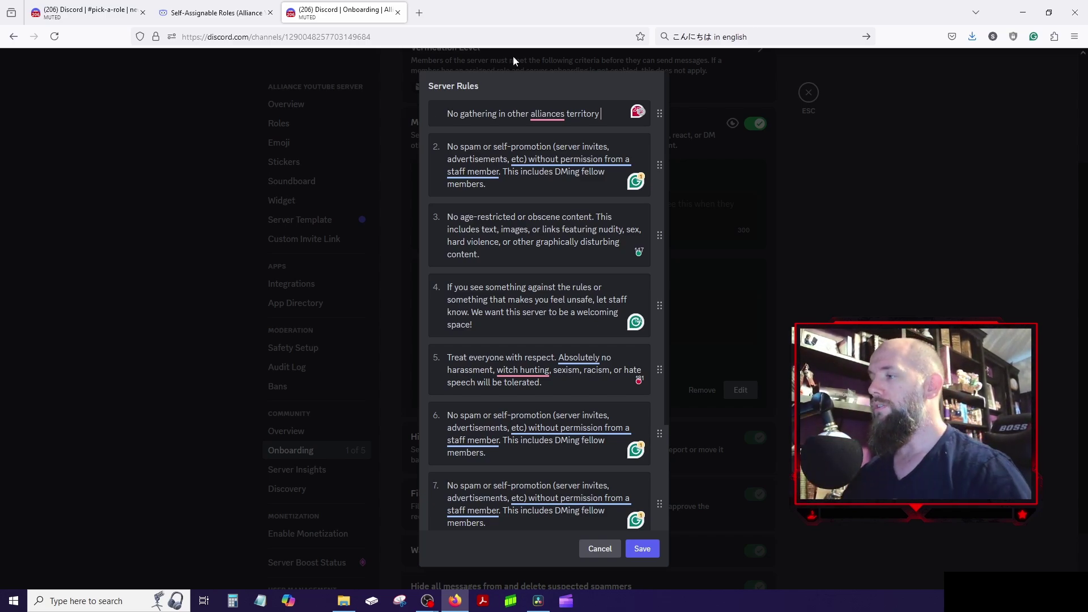
{"action": "left_click", "coordinate": [641, 546]}
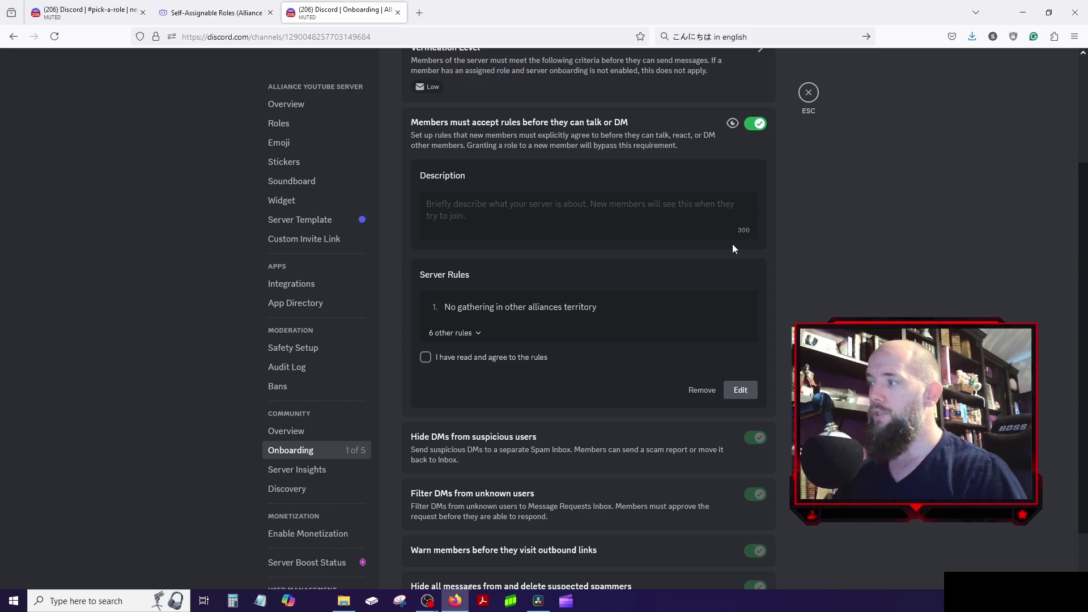
- Return from DM and Spam Protection to the safety overview, proceed to Default Channels, and dismiss the introduction
{"action": "scroll", "coordinate": [652, 250], "scroll_direction": "down", "scroll_amount": 1}
{"action": "scroll", "coordinate": [658, 213], "scroll_direction": "up", "scroll_amount": 3}
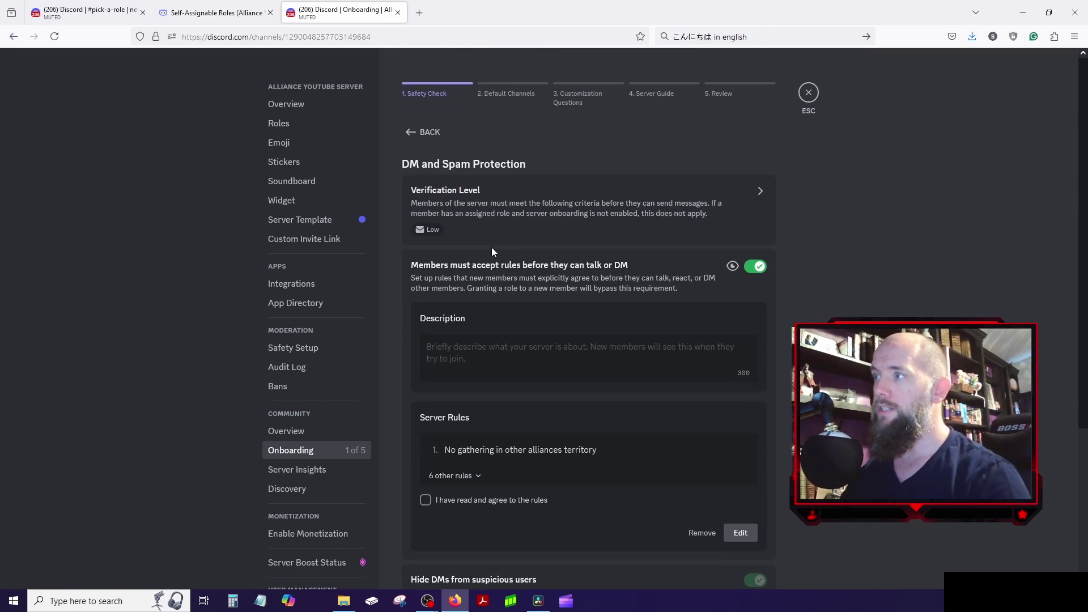
{"action": "left_click", "coordinate": [411, 134]}
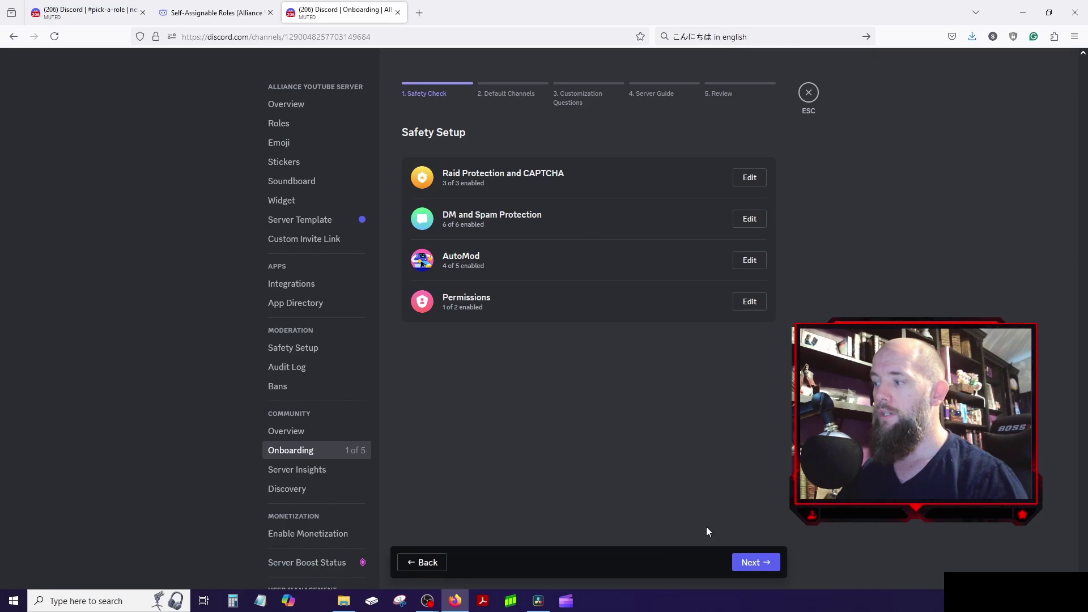
{"action": "left_click", "coordinate": [756, 562]}
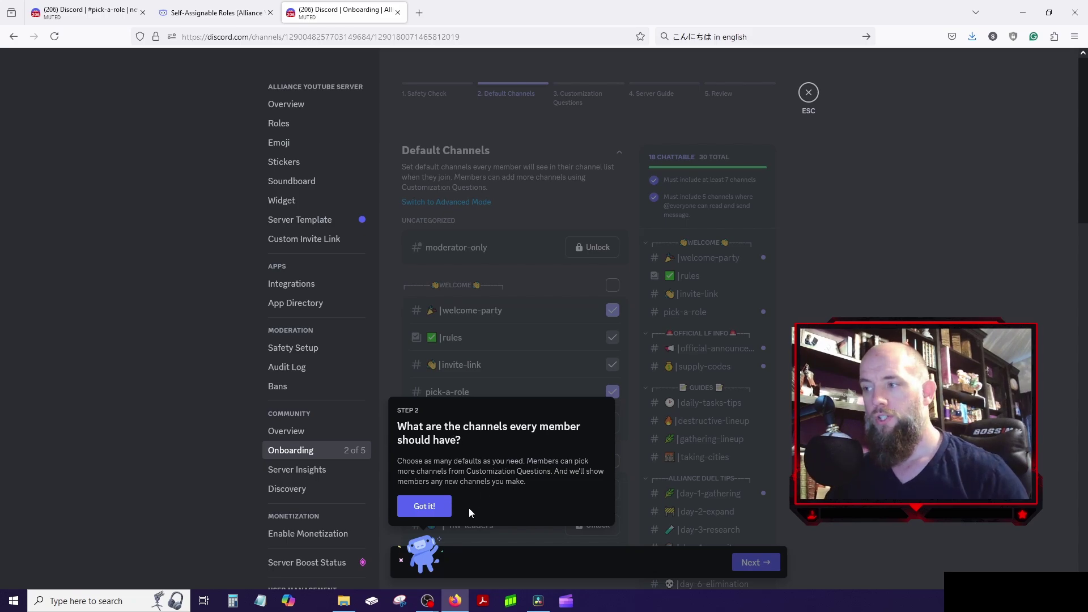
{"action": "left_click", "coordinate": [445, 509]}
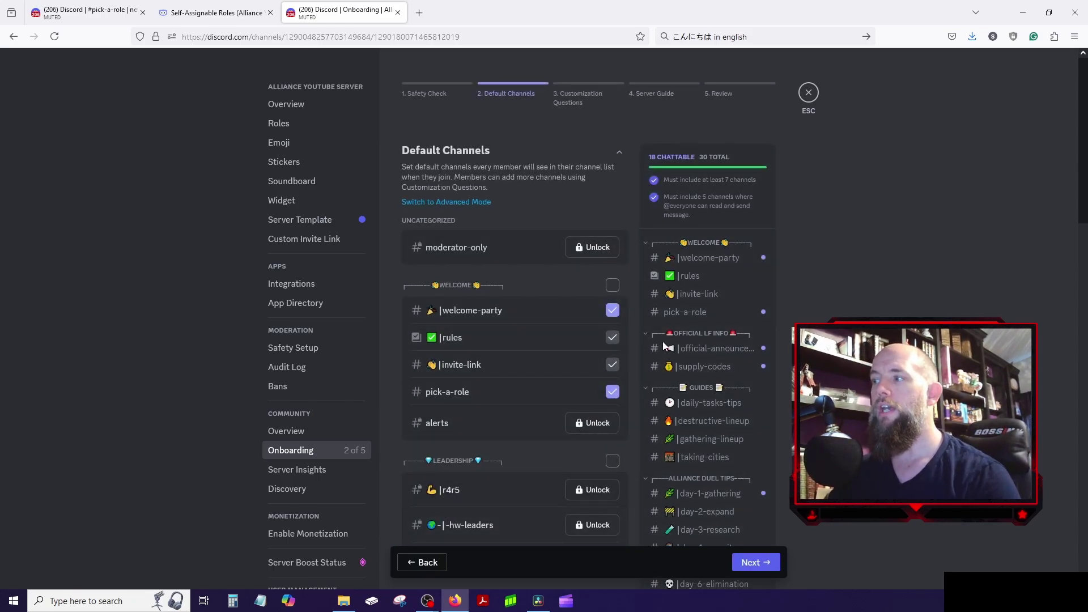
- Review the default channels and try selecting the whole Alliance Duel Tips category, clearing the category selection again
{"action": "scroll", "coordinate": [563, 355], "scroll_direction": "down", "scroll_amount": 4}
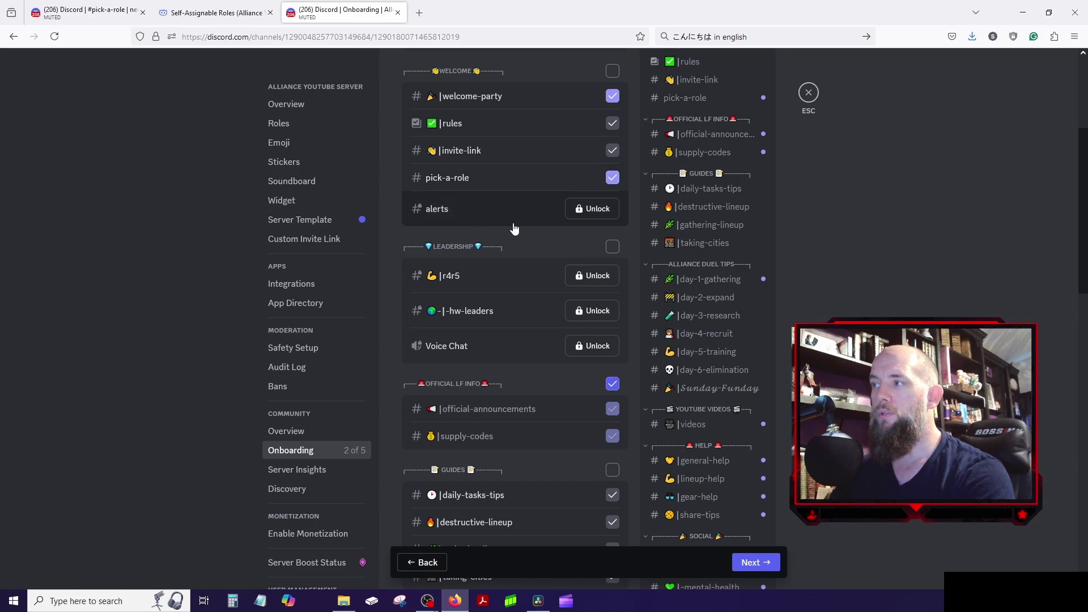
{"action": "scroll", "coordinate": [567, 216], "scroll_direction": "down", "scroll_amount": 3}
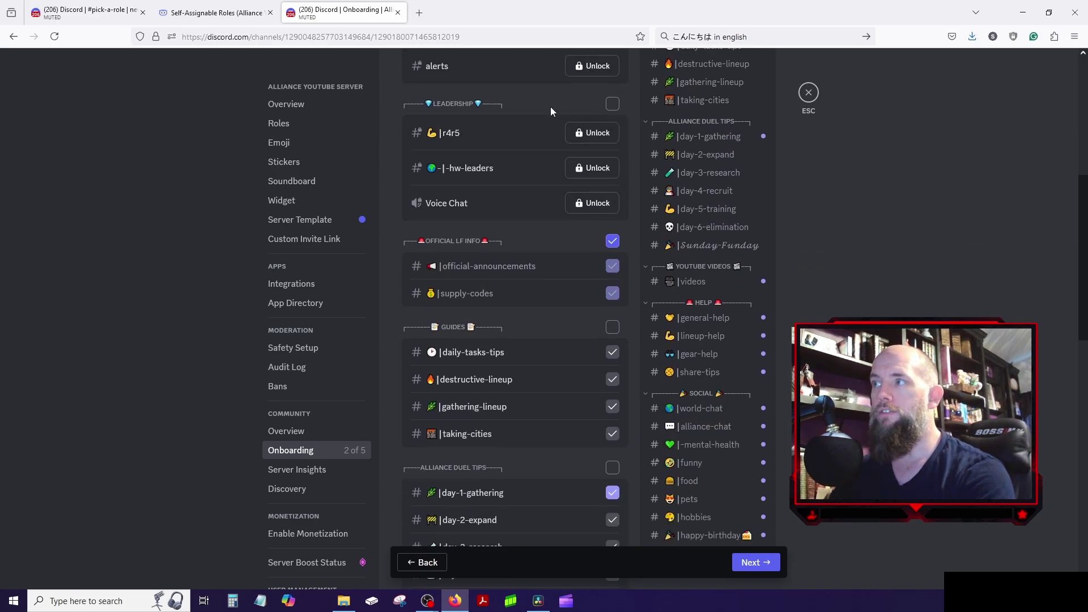
{"action": "scroll", "coordinate": [530, 204], "scroll_direction": "down", "scroll_amount": 1}
{"action": "scroll", "coordinate": [534, 215], "scroll_direction": "down", "scroll_amount": 1}
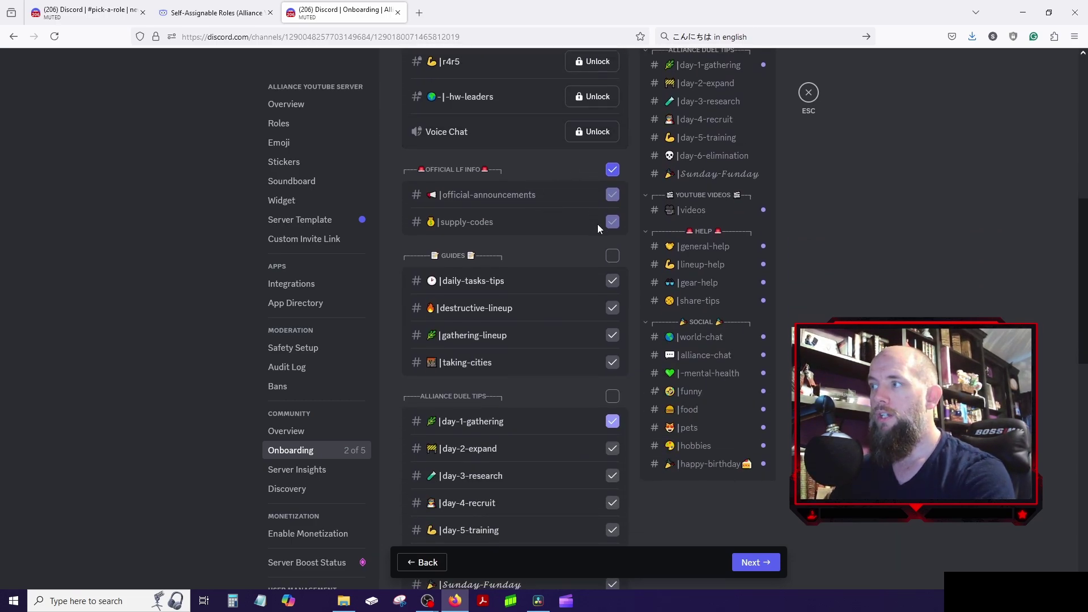
{"action": "scroll", "coordinate": [589, 251], "scroll_direction": "down", "scroll_amount": 3}
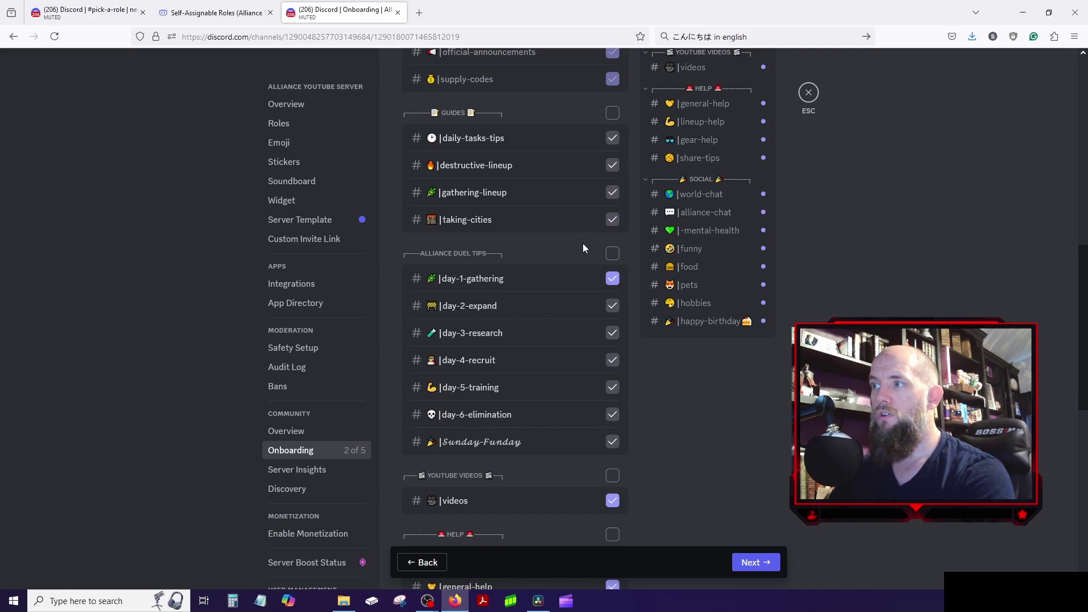
{"action": "scroll", "coordinate": [583, 245], "scroll_direction": "down", "scroll_amount": 2}
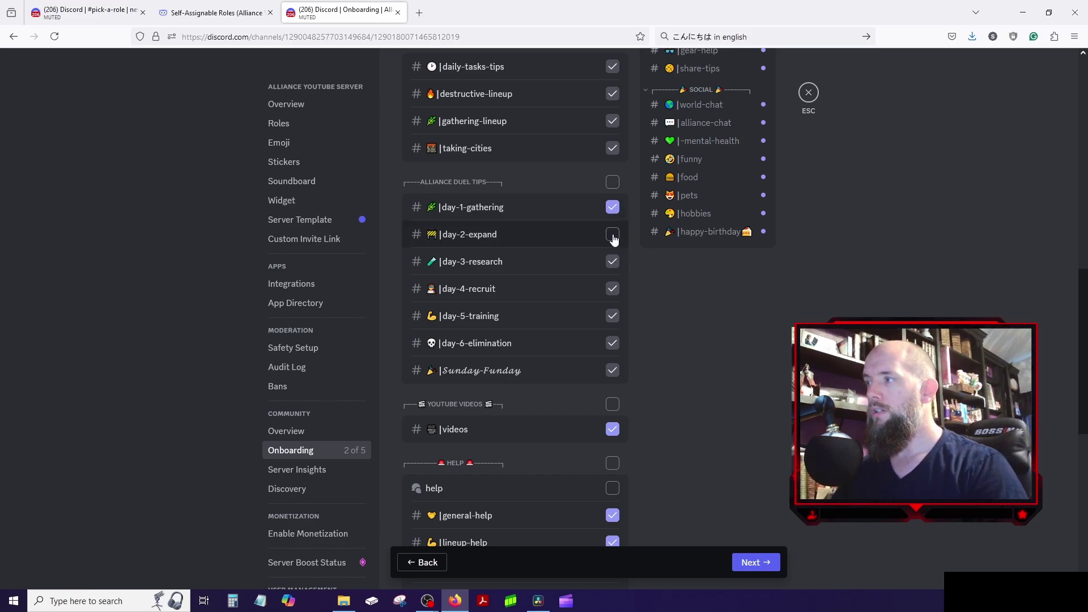
{"action": "left_click", "coordinate": [613, 182]}
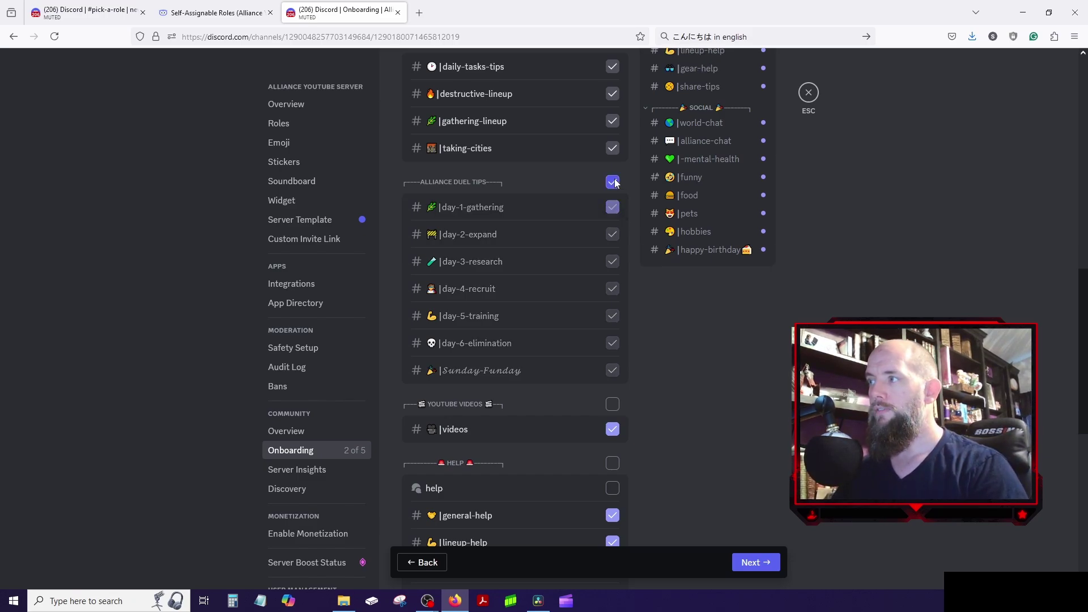
{"action": "left_click", "coordinate": [613, 182]}
{"action": "scroll", "coordinate": [606, 220], "scroll_direction": "up", "scroll_amount": 4}
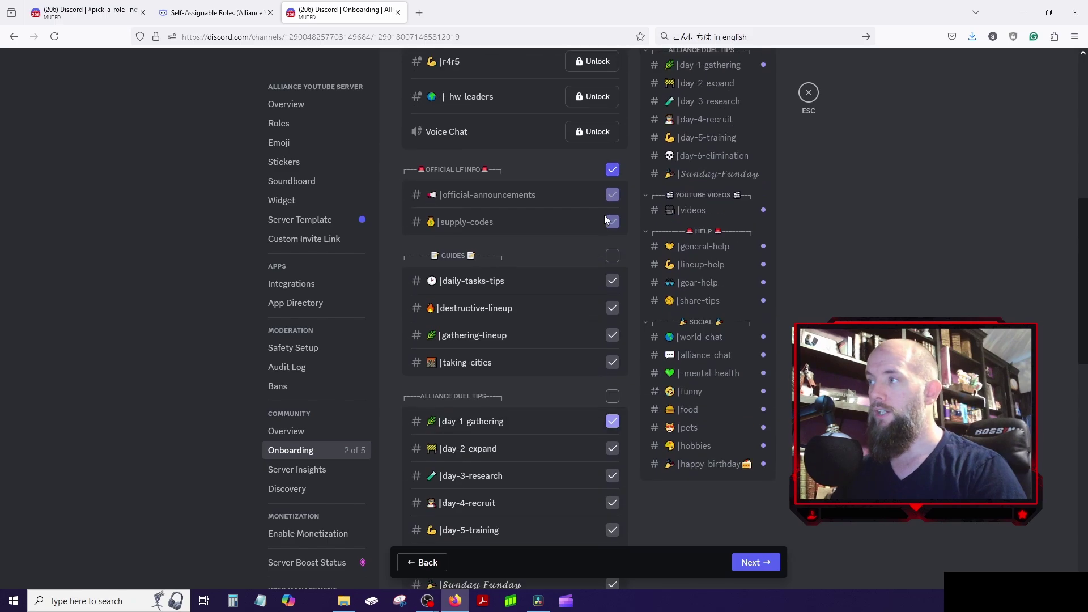
{"action": "left_click", "coordinate": [613, 257]}
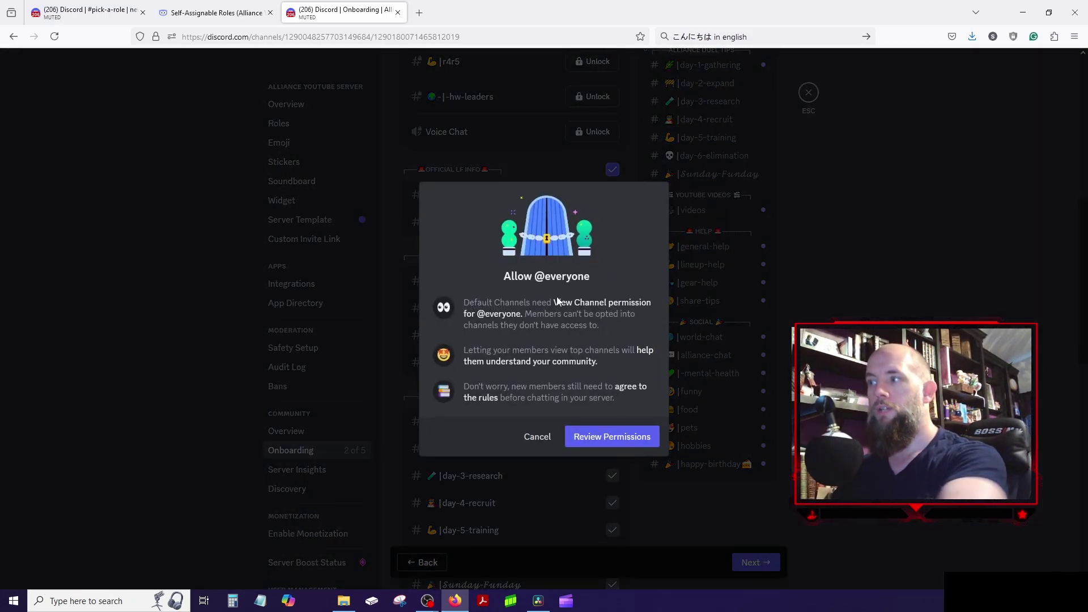
{"action": "left_click", "coordinate": [539, 435]}
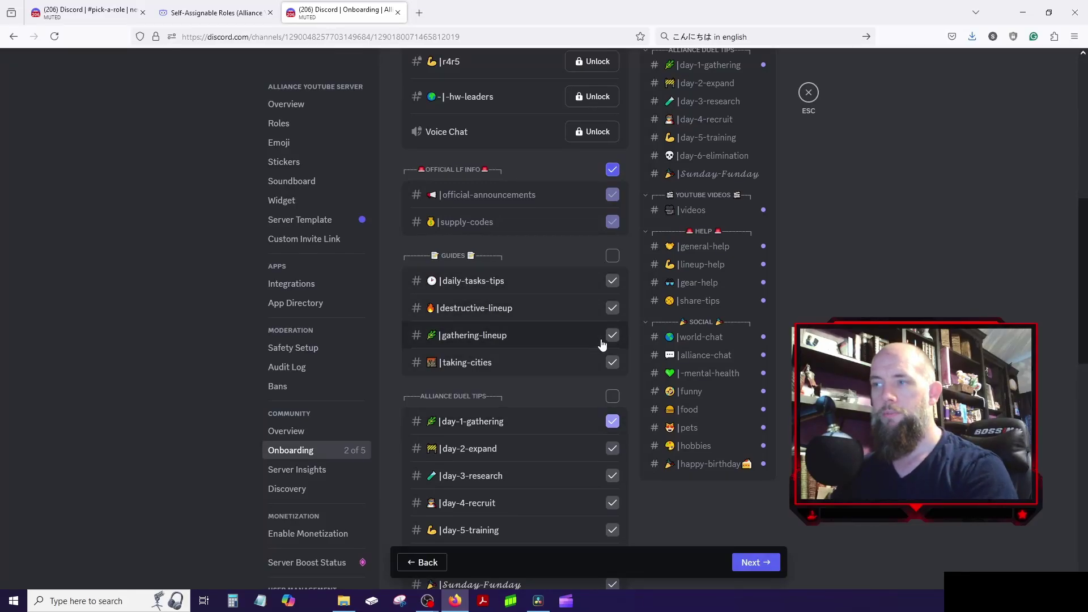
{"action": "left_click", "coordinate": [613, 256]}
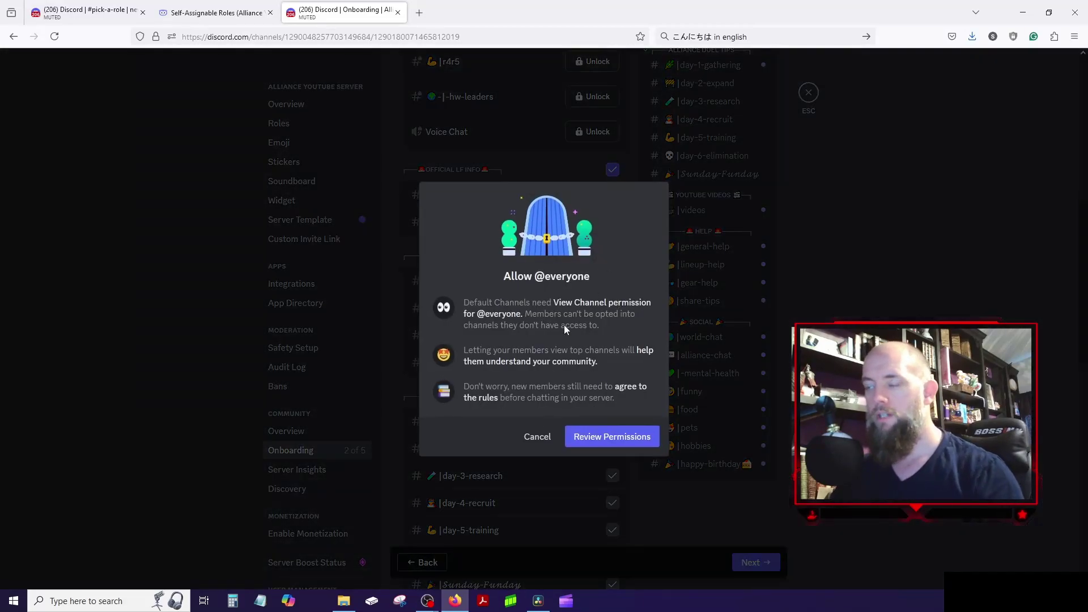
{"action": "left_click", "coordinate": [533, 437]}
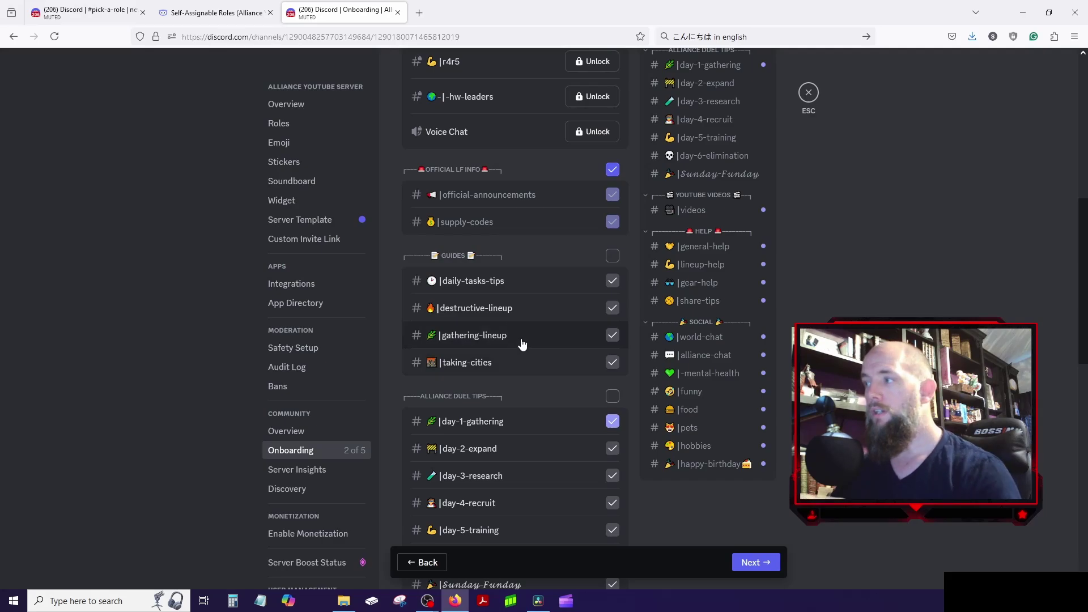
- Review the remaining default channels through Help, Social and Data, proceed to Customization Questions, and dismiss the introduction
{"action": "scroll", "coordinate": [536, 386], "scroll_direction": "down", "scroll_amount": 5}
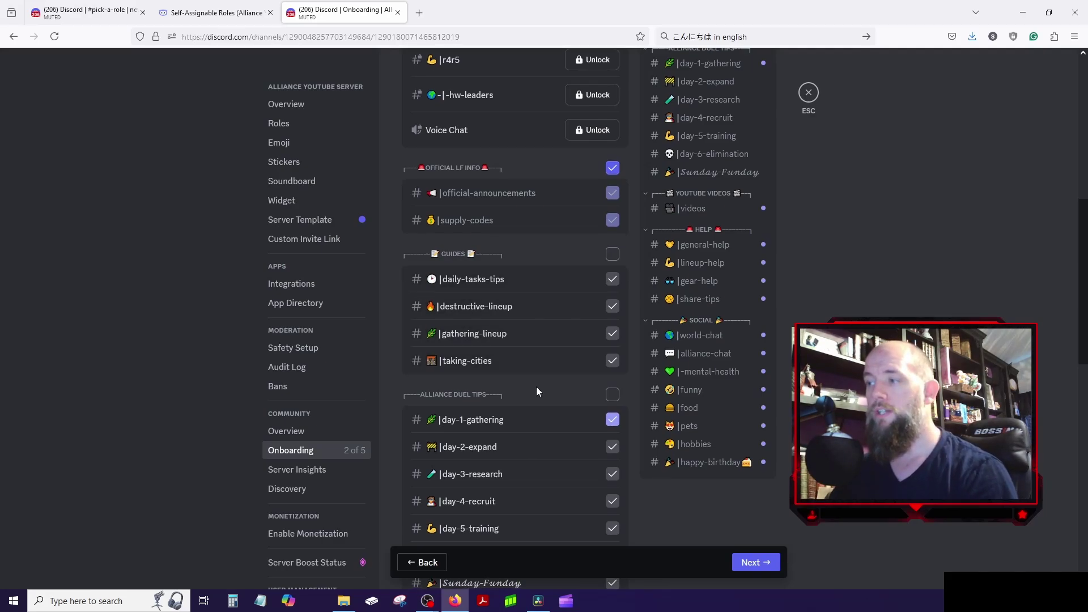
{"action": "scroll", "coordinate": [536, 387], "scroll_direction": "down", "scroll_amount": 3}
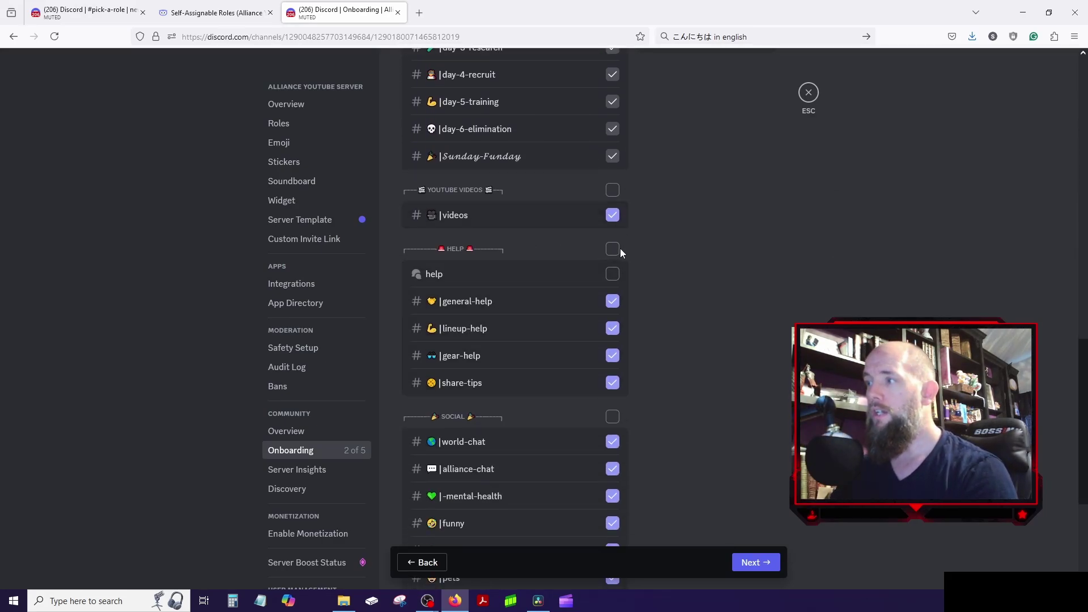
{"action": "scroll", "coordinate": [618, 250], "scroll_direction": "down", "scroll_amount": 3}
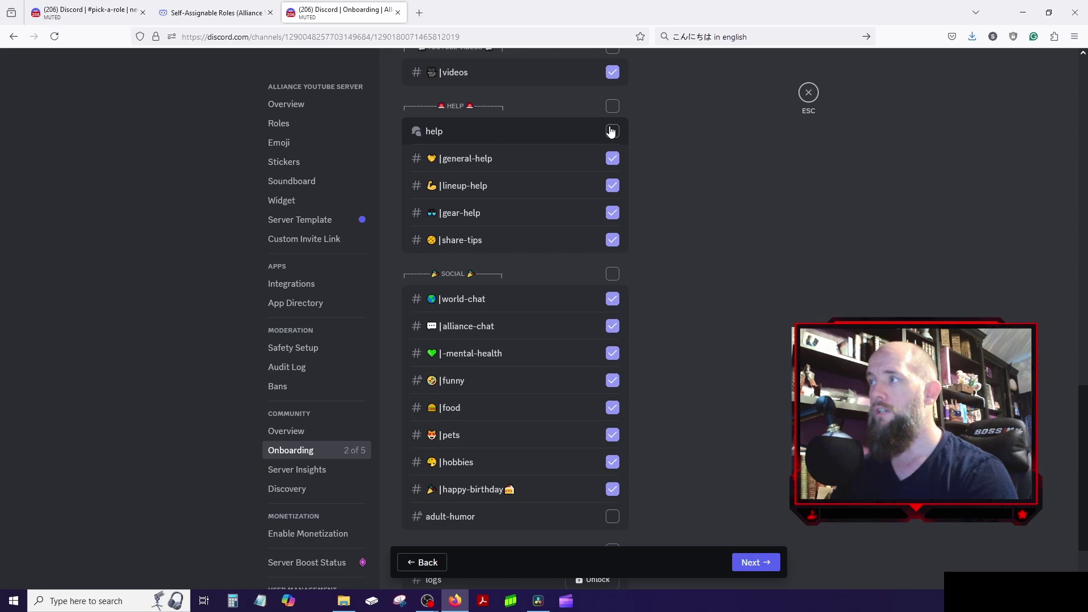
{"action": "scroll", "coordinate": [566, 259], "scroll_direction": "down", "scroll_amount": 2}
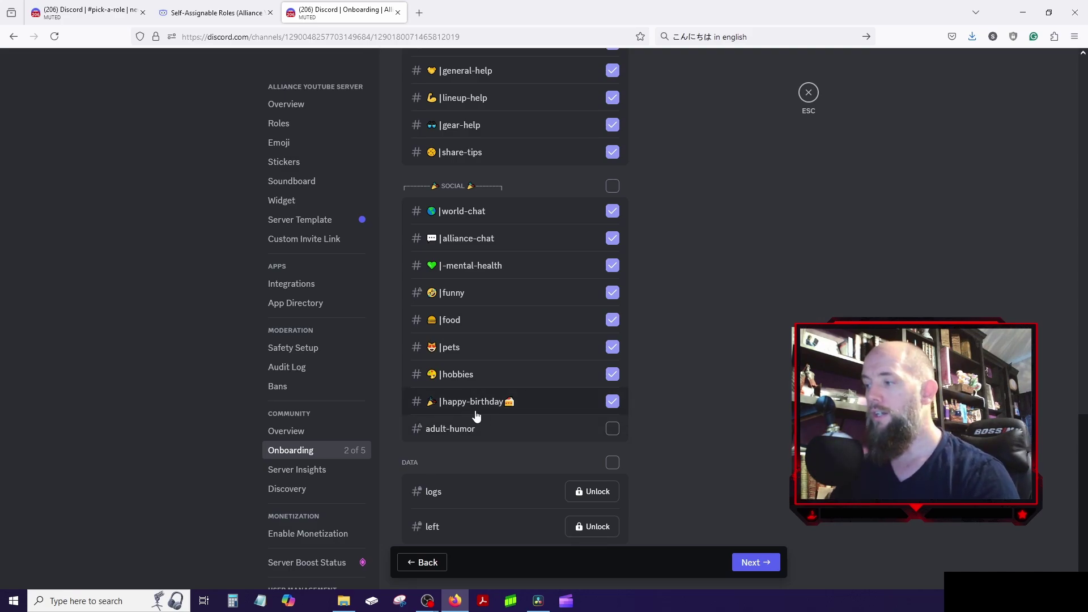
{"action": "left_click", "coordinate": [756, 563]}
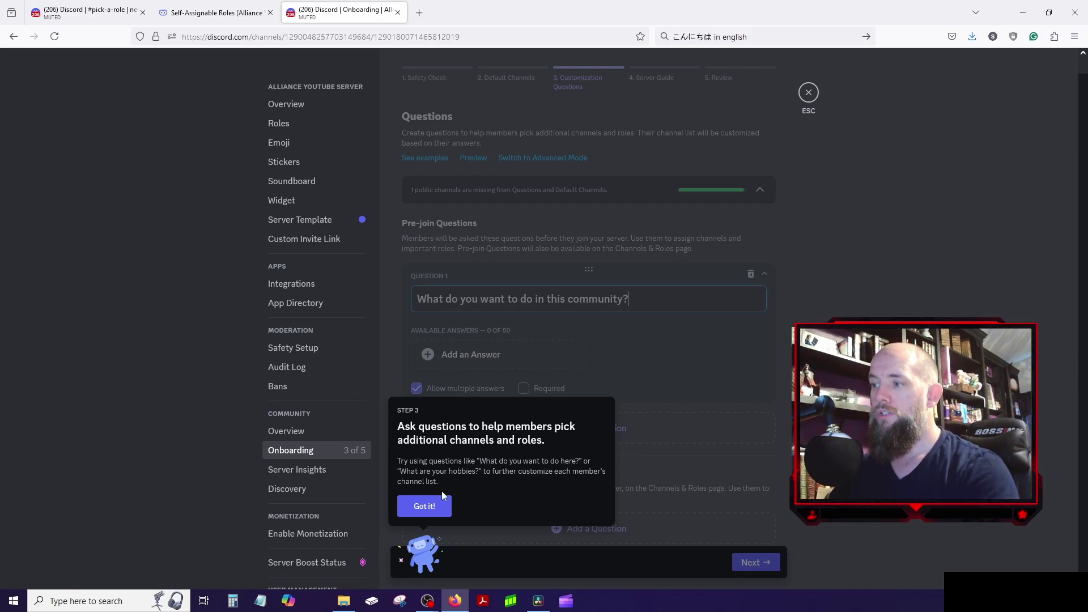
{"action": "left_click", "coordinate": [431, 506]}
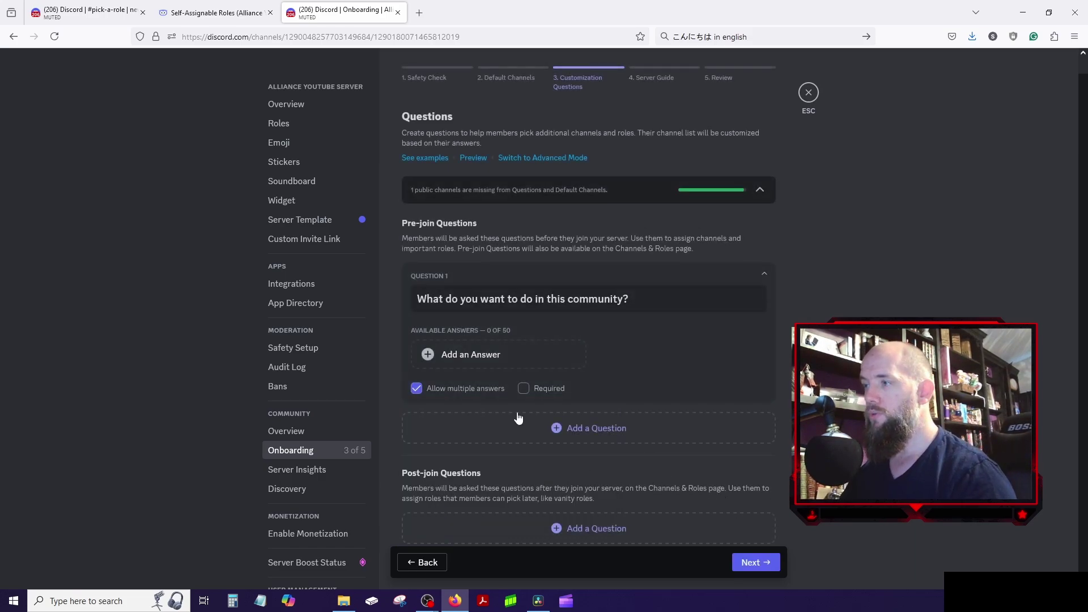
- Replace the text of the first pre-join question with "What is your alliance"
{"action": "left_click", "coordinate": [640, 301]}
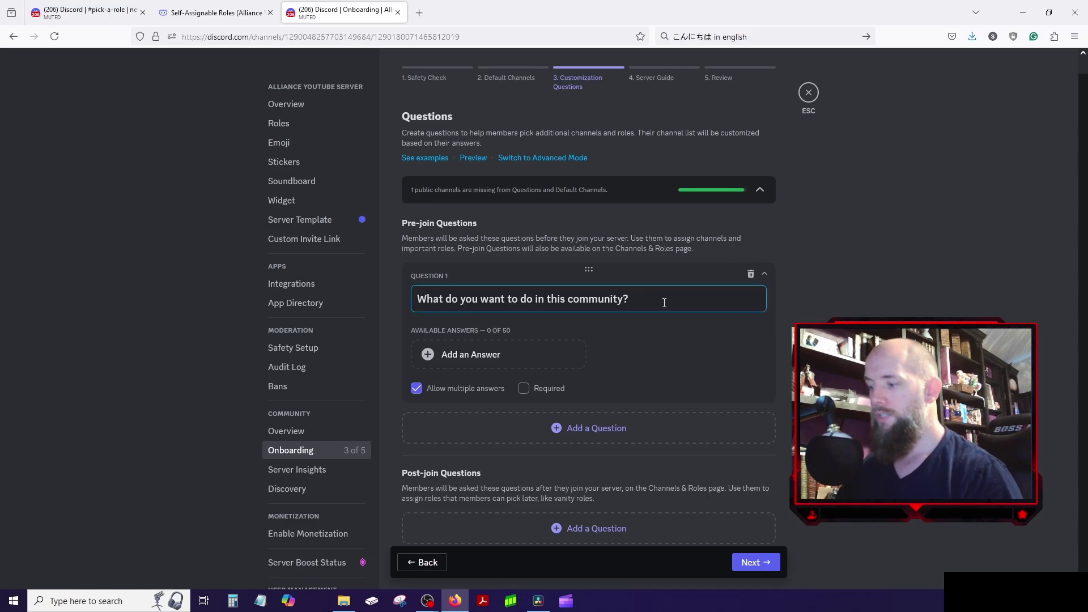
{"action": "key", "text": "BackSpace"}
{"action": "key", "text": "BackSpace"}
{"action": "key", "text": "BackSpace"}
{"action": "key", "text": "BackSpace"}
{"action": "key", "text": "BackSpace"}
{"action": "key", "text": "BackSpace"}
{"action": "key", "text": "BackSpace"}
{"action": "key", "text": "BackSpace"}
{"action": "key", "text": "BackSpace"}
{"action": "key", "text": "BackSpace"}
{"action": "key", "text": "BackSpace"}
{"action": "key", "text": "BackSpace"}
{"action": "key", "text": "BackSpace"}
{"action": "key", "text": "BackSpace"}
{"action": "key", "text": "BackSpace"}
{"action": "key", "text": "BackSpace"}
{"action": "key", "text": "BackSpace"}
{"action": "key", "text": "BackSpace"}
{"action": "key", "text": "BackSpace"}
{"action": "key", "text": "BackSpace"}
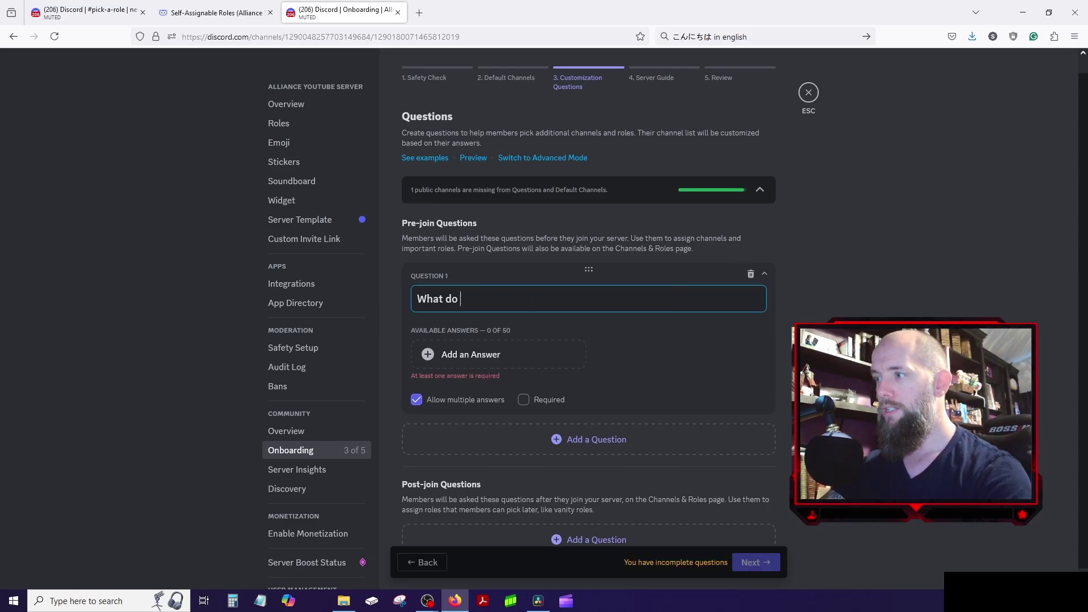
{"action": "key", "text": "BackSpace"}
{"action": "key", "text": "BackSpace"}
{"action": "key", "text": "BackSpace"}
{"action": "key", "text": "BackSpace"}
{"action": "key", "text": "BackSpace"}
{"action": "key", "text": "BackSpace"}
{"action": "key", "text": "BackSpace"}
{"action": "key", "text": "BackSpace"}
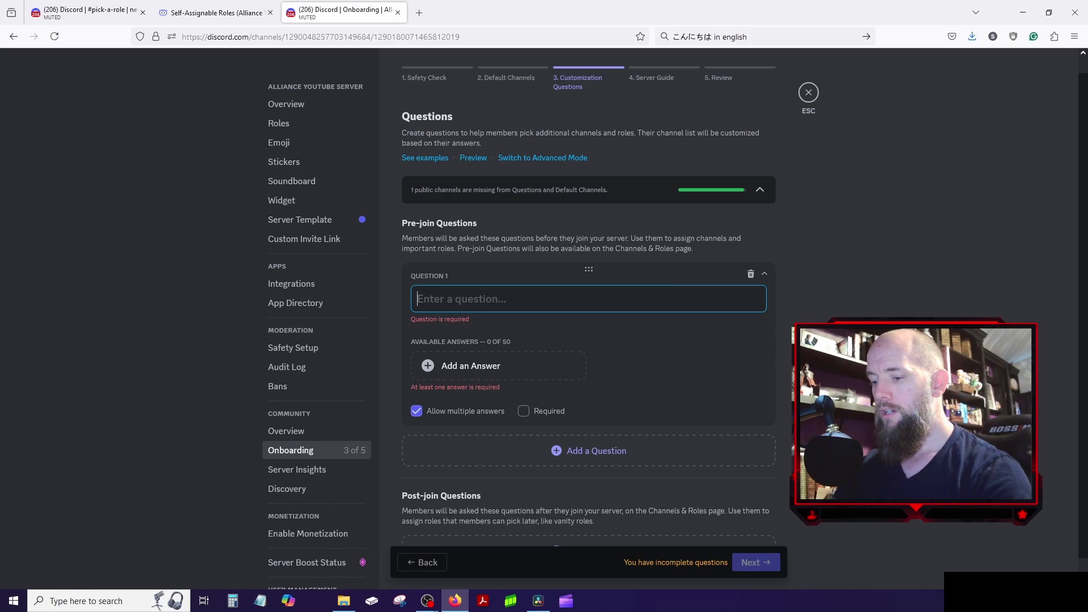
{"action": "type", "text": "What is your alliance"}
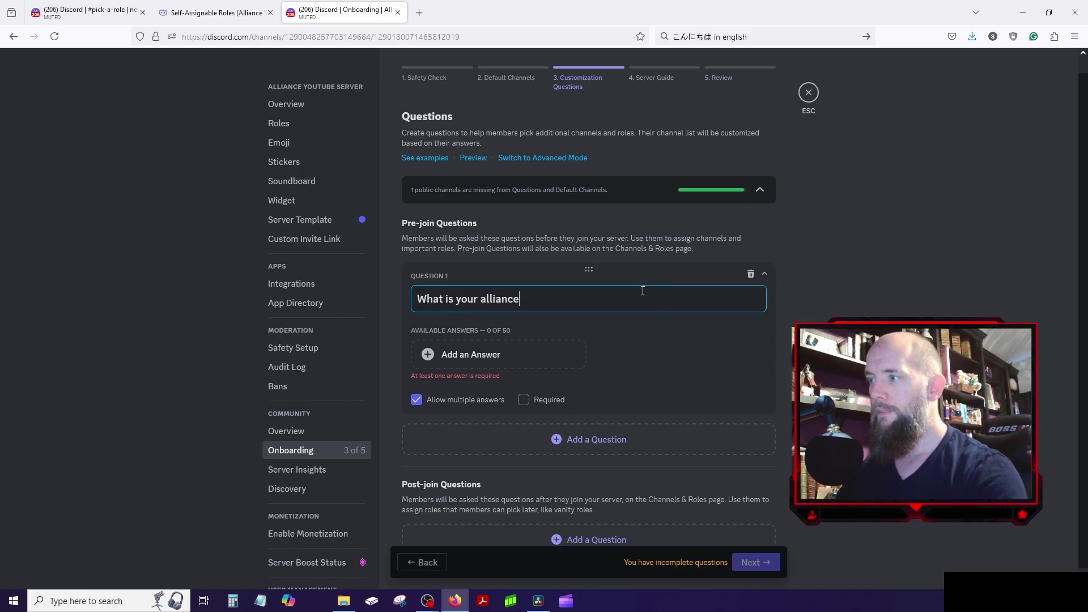
- Start an answer named "PX1" for the alliance question and look through the channels that can be assigned to it
{"action": "left_click", "coordinate": [432, 360]}
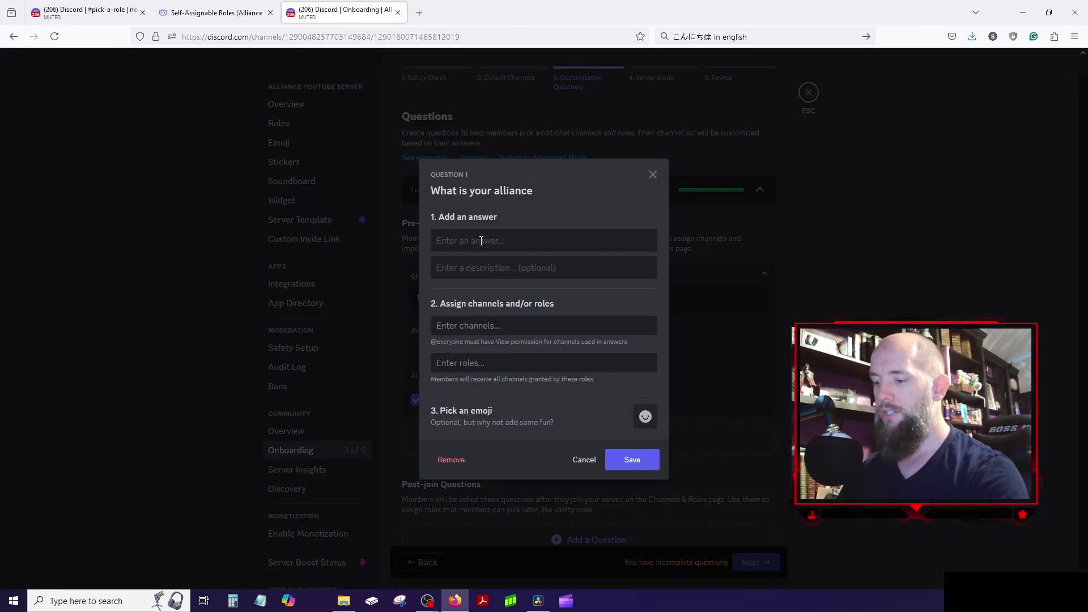
{"action": "type", "text": "Pl"}
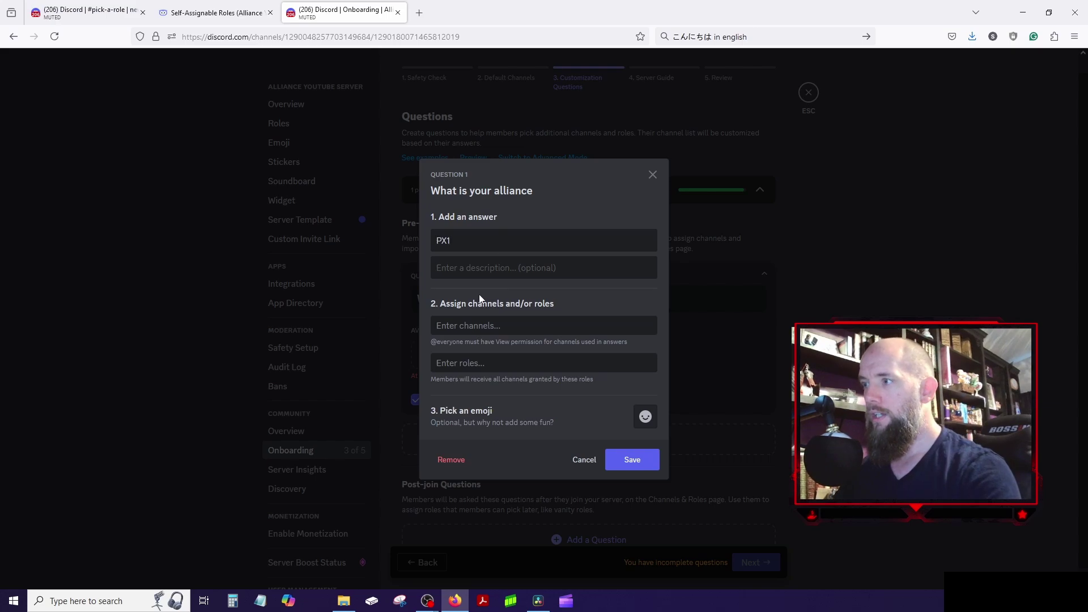
{"action": "left_click", "coordinate": [457, 327]}
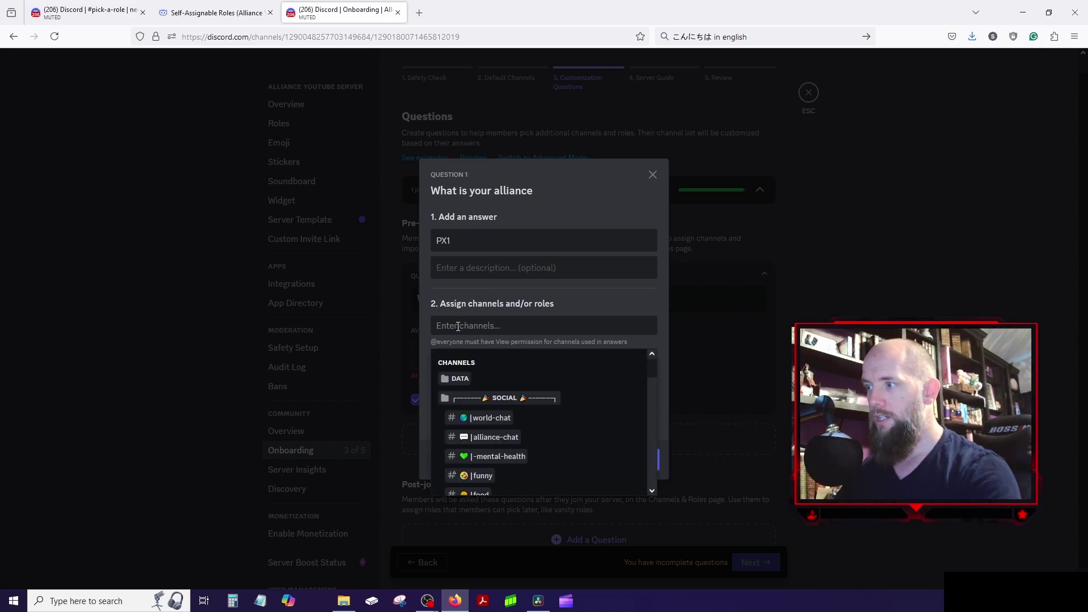
{"action": "left_click", "coordinate": [501, 301]}
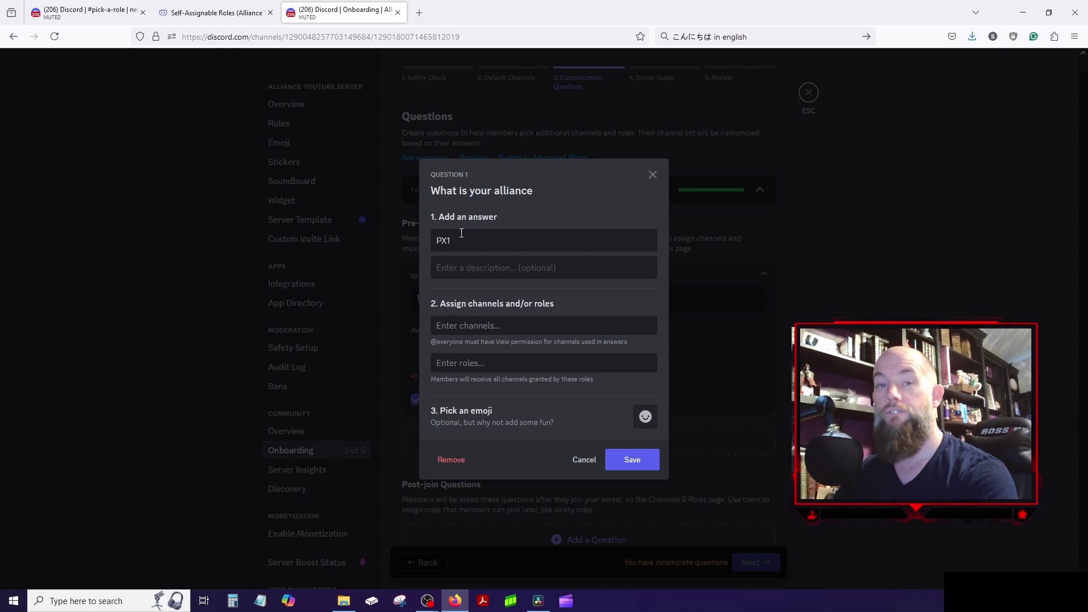
{"action": "left_click", "coordinate": [469, 329]}
{"action": "scroll", "coordinate": [464, 402], "scroll_direction": "down", "scroll_amount": 5}
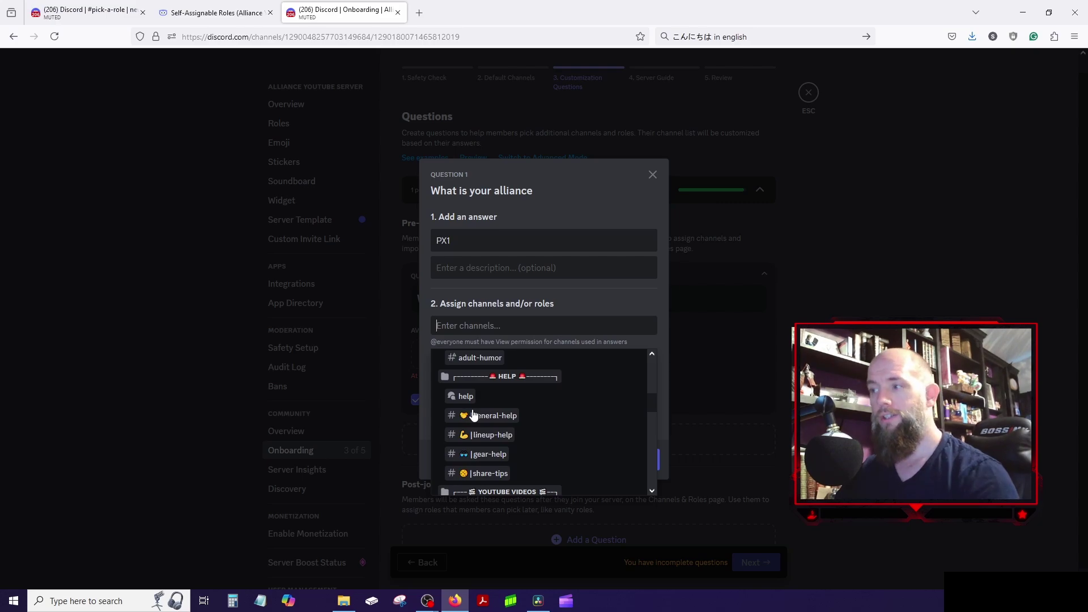
{"action": "left_click", "coordinate": [517, 307]}
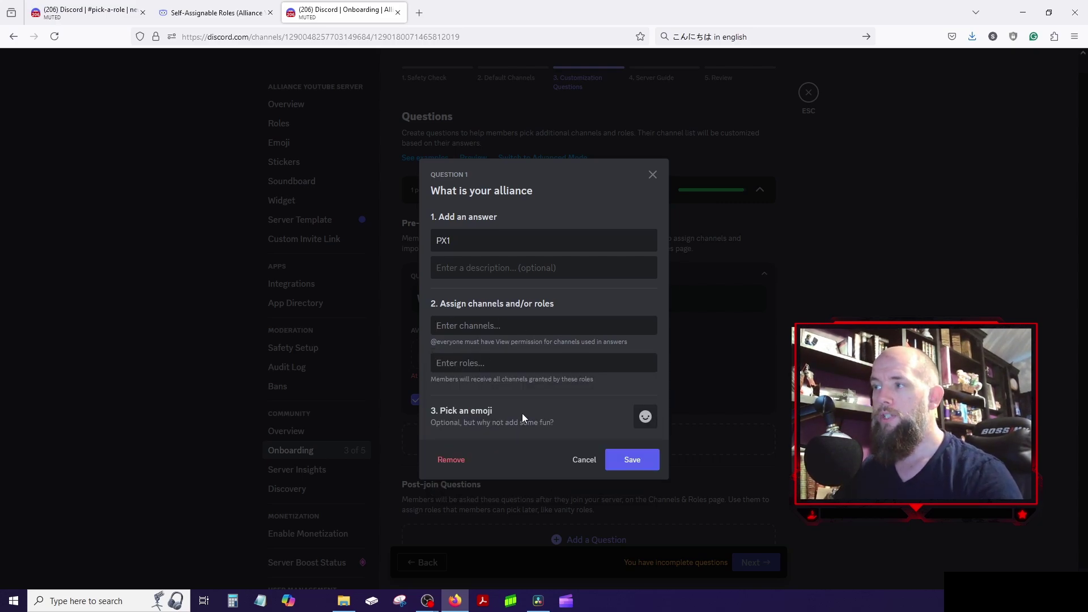
{"action": "left_click", "coordinate": [470, 366]}
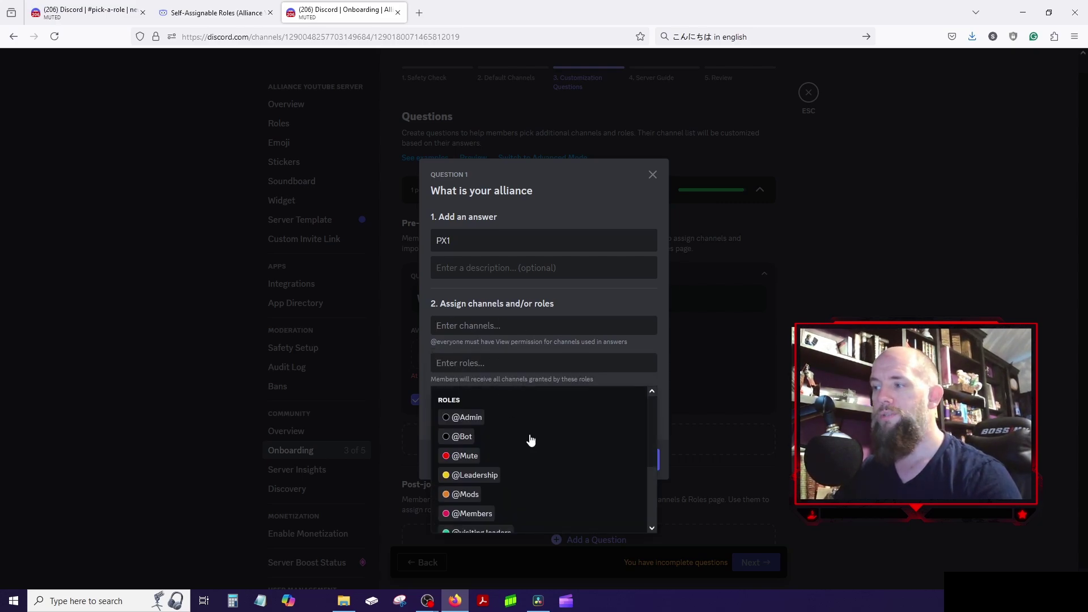
{"action": "scroll", "coordinate": [530, 441], "scroll_direction": "down", "scroll_amount": 3}
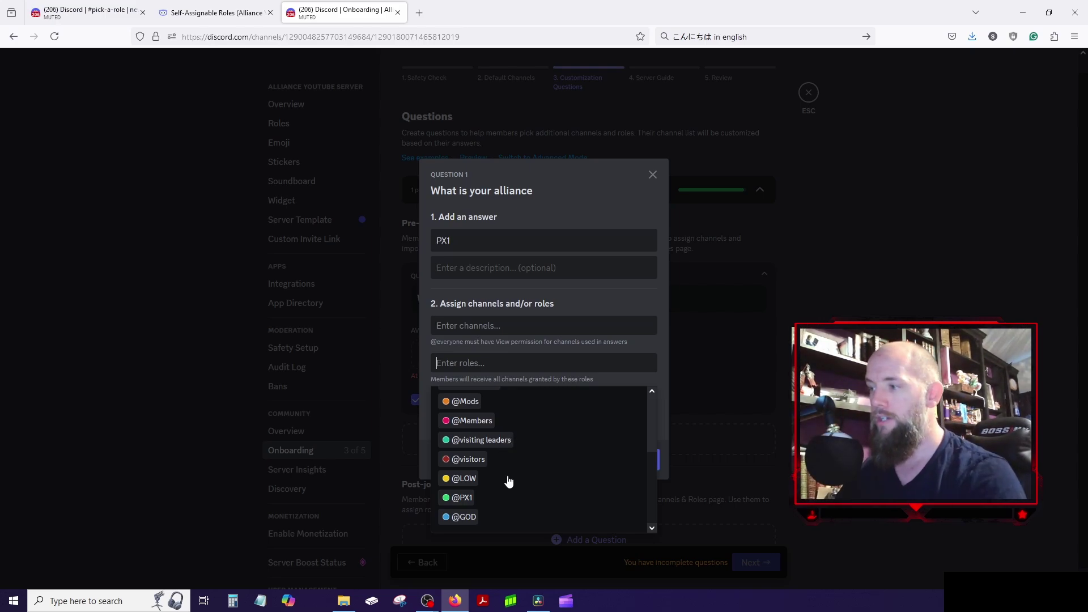
{"action": "left_click", "coordinate": [462, 498]}
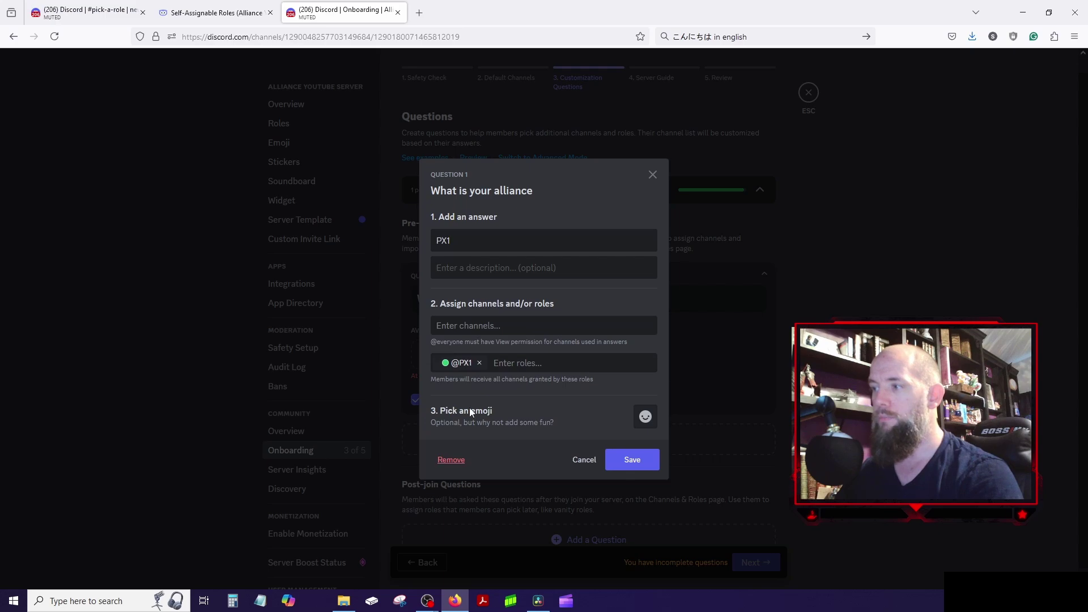
{"action": "left_click", "coordinate": [645, 418]}
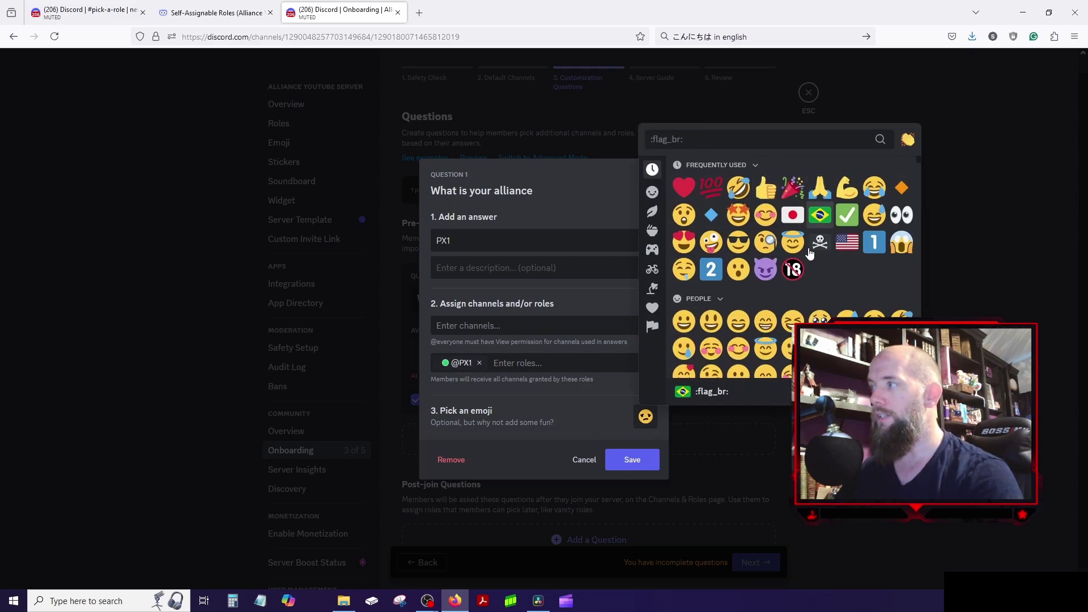
{"action": "left_click", "coordinate": [684, 243]}
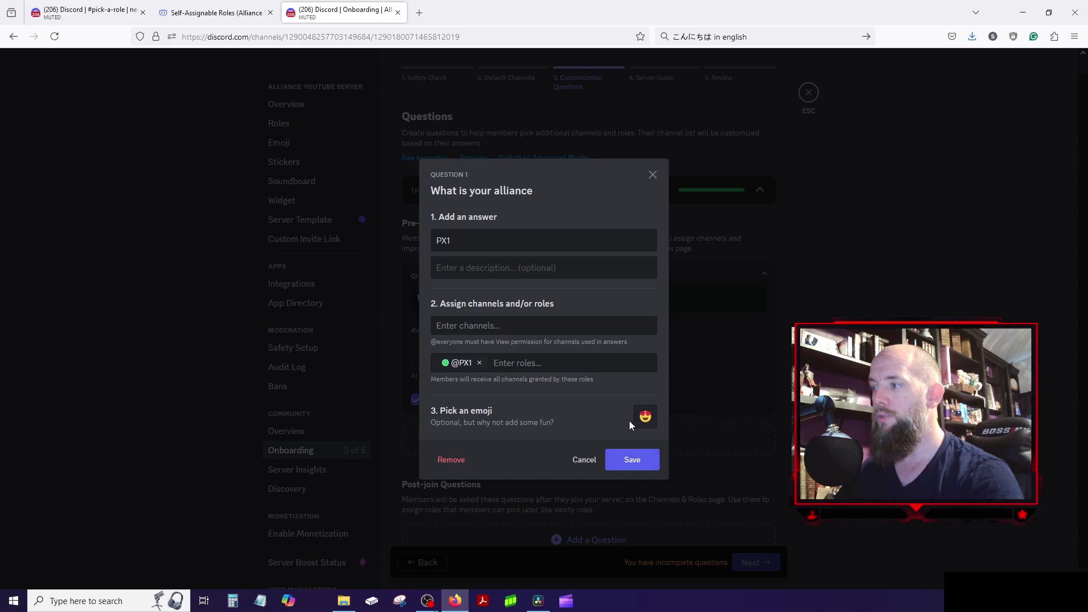
{"action": "left_click", "coordinate": [640, 460]}
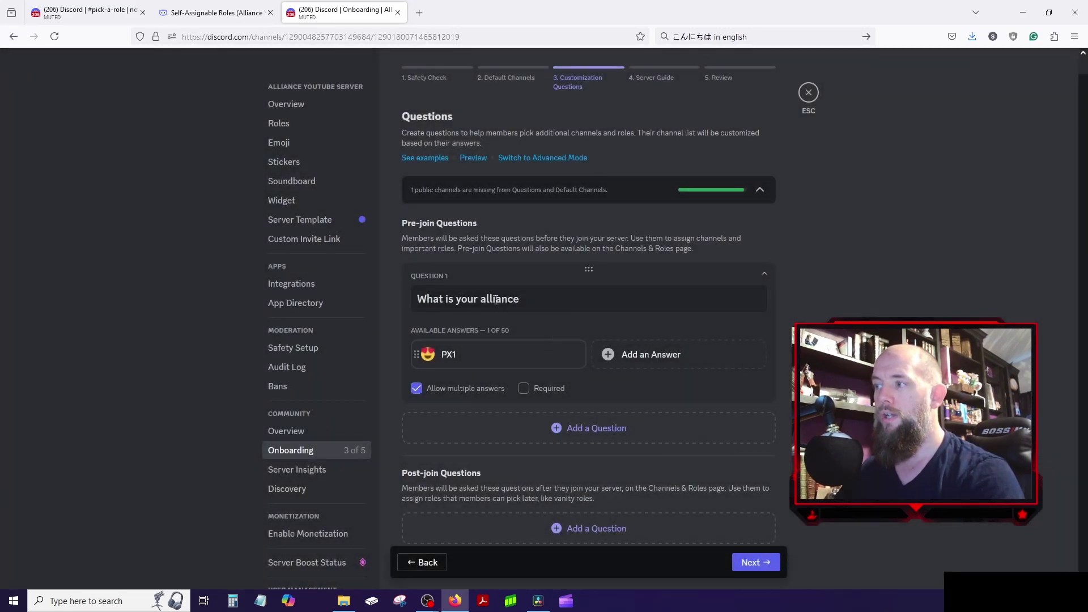
{"action": "left_click", "coordinate": [614, 357]}
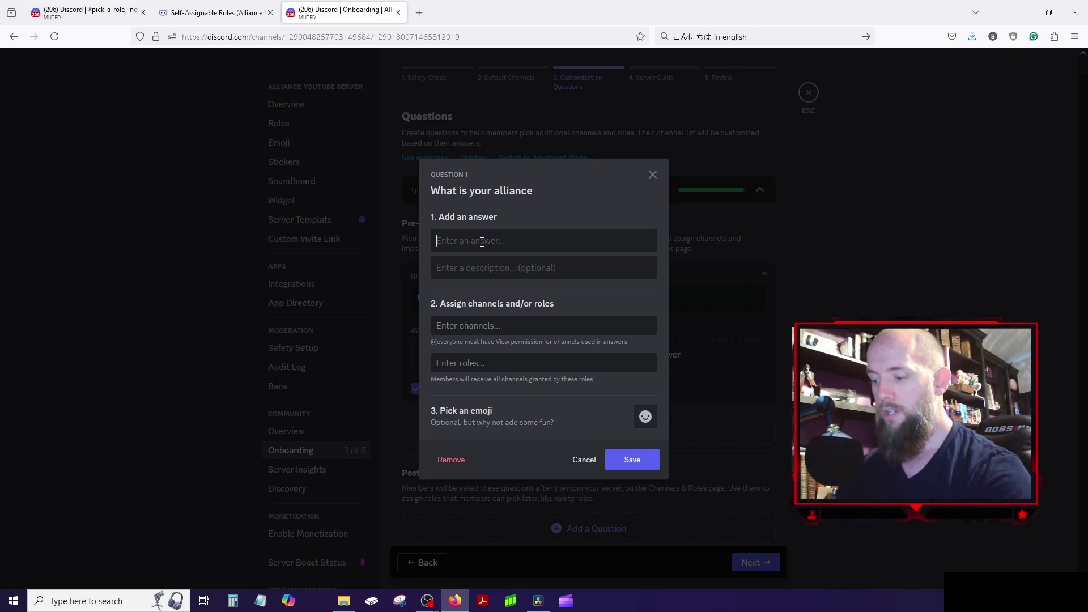
{"action": "type", "text": "LOW"}
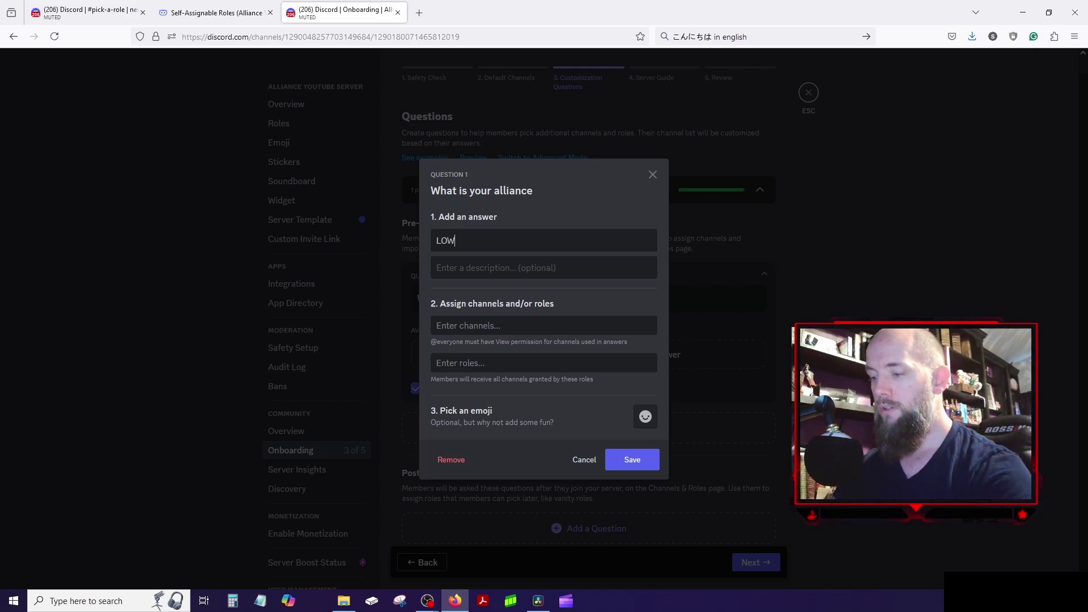
{"action": "left_click", "coordinate": [463, 362]}
{"action": "scroll", "coordinate": [520, 496], "scroll_direction": "down", "scroll_amount": 3}
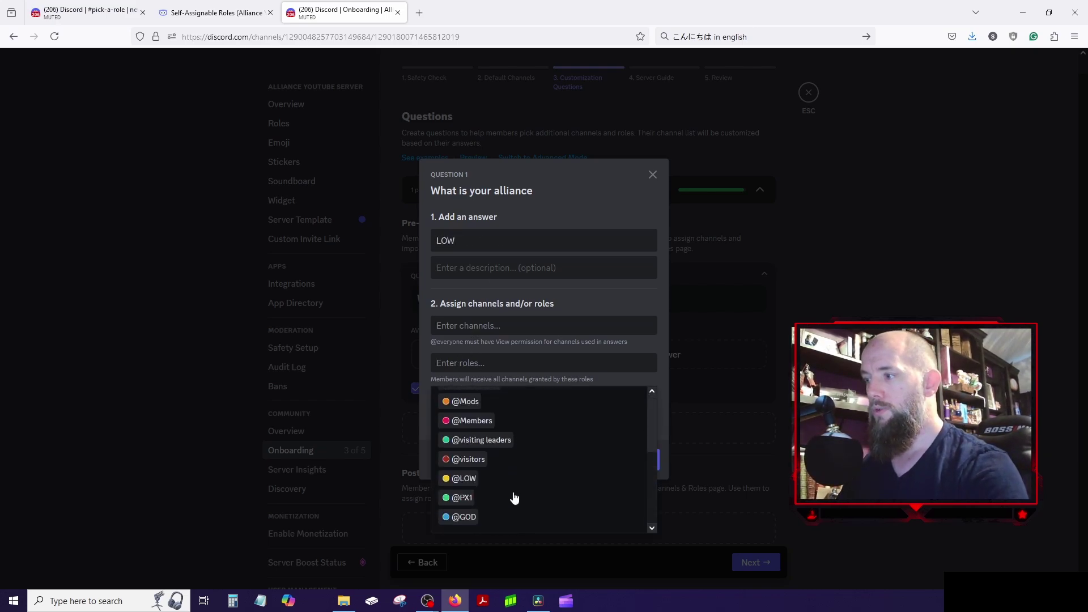
{"action": "left_click", "coordinate": [464, 479]}
{"action": "left_click", "coordinate": [646, 417]}
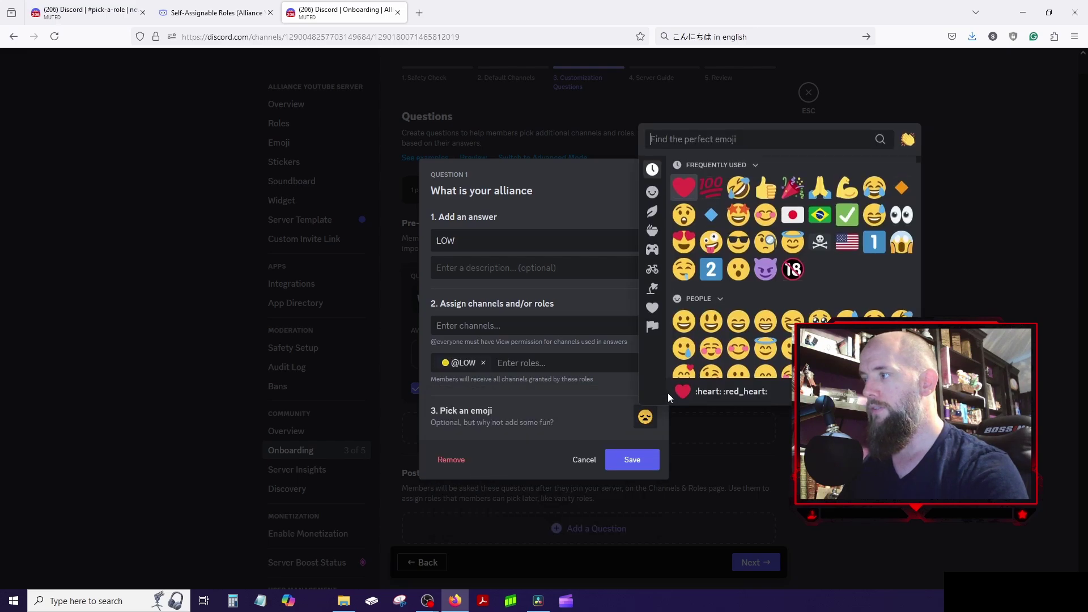
{"action": "left_click", "coordinate": [738, 242]}
{"action": "left_click", "coordinate": [632, 460]}
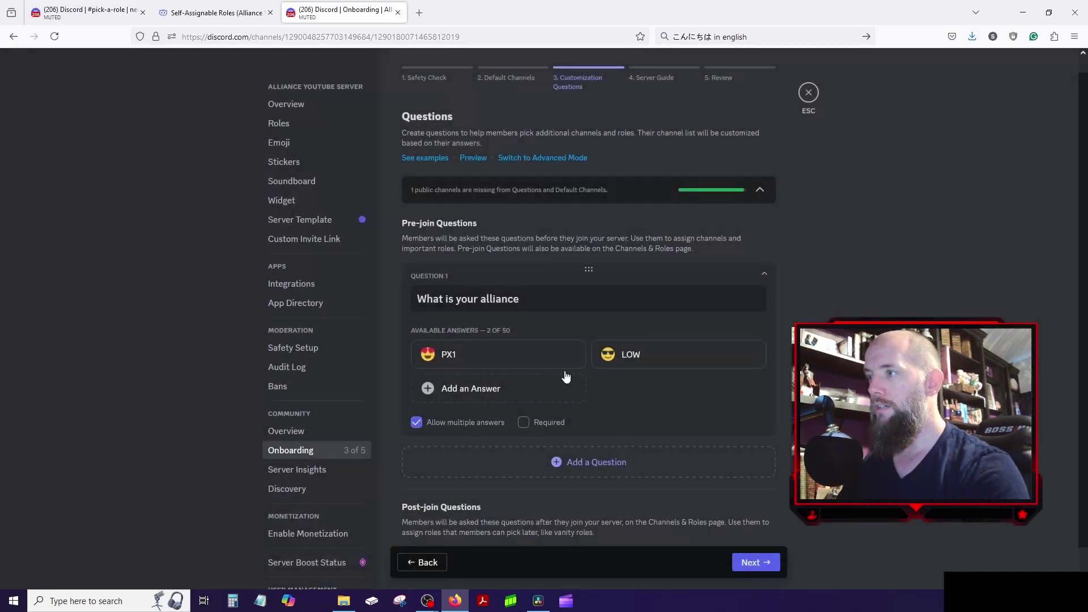
{"action": "left_click", "coordinate": [499, 390]}
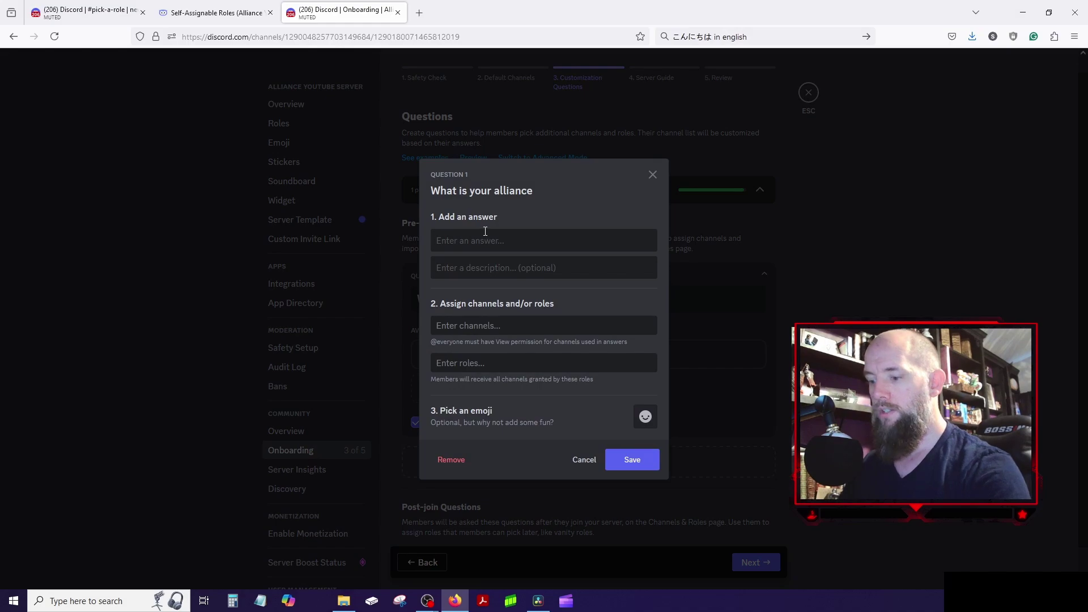
{"action": "type", "text": "GOD"}
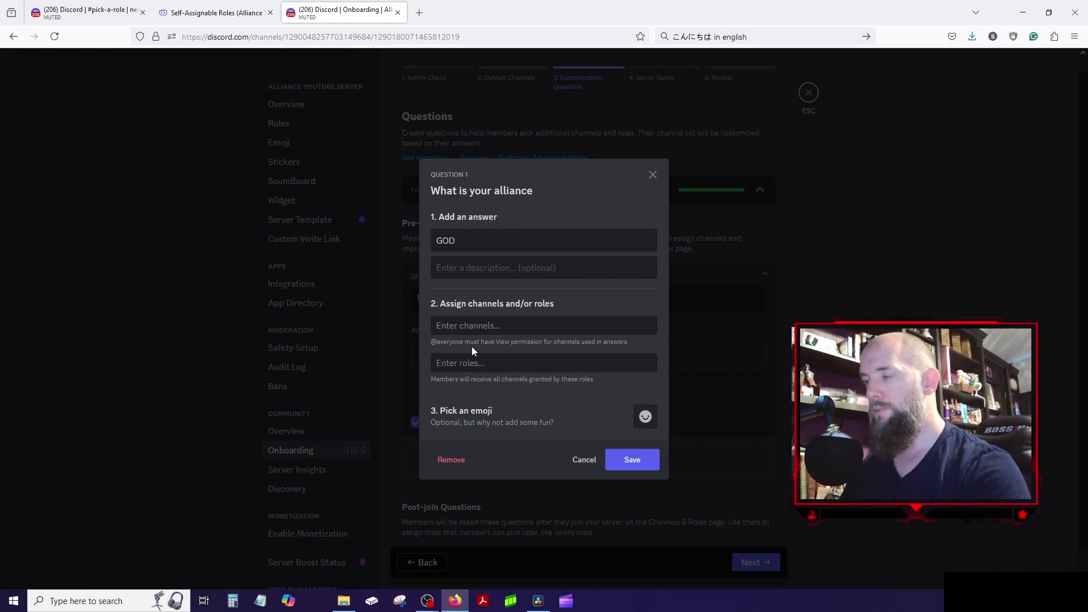
{"action": "left_click", "coordinate": [463, 363]}
{"action": "scroll", "coordinate": [522, 441], "scroll_direction": "down", "scroll_amount": 3}
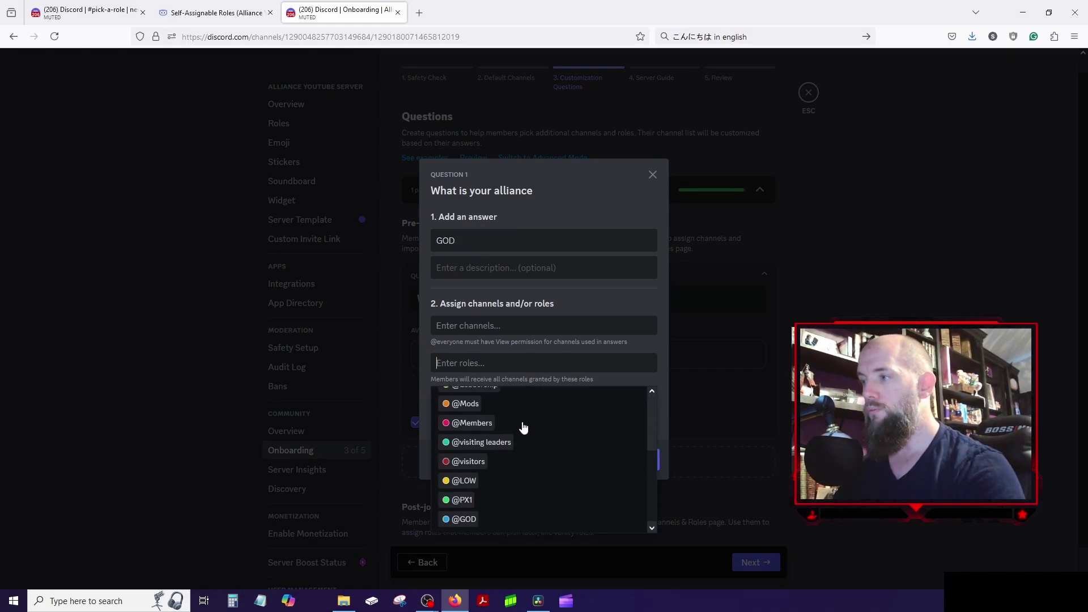
{"action": "left_click", "coordinate": [463, 516]}
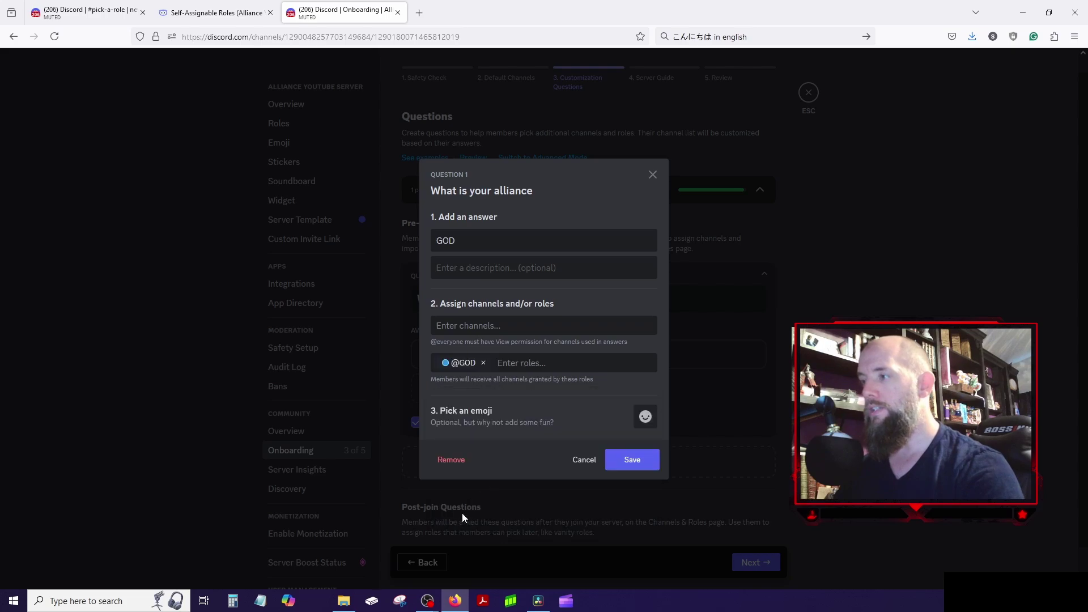
{"action": "left_click", "coordinate": [645, 417]}
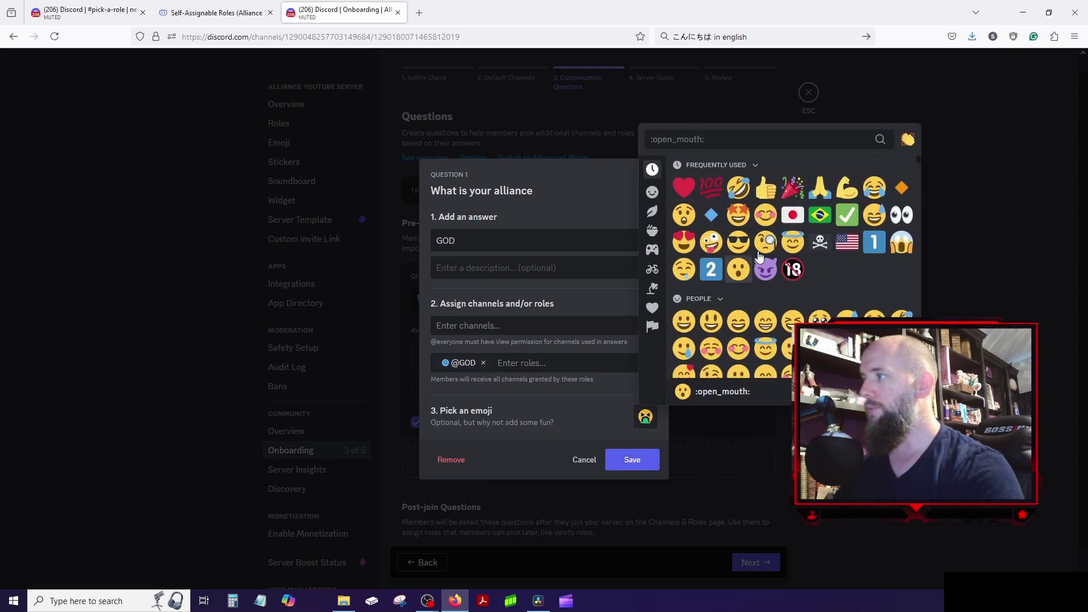
{"action": "left_click", "coordinate": [800, 238]}
{"action": "left_click", "coordinate": [631, 458]}
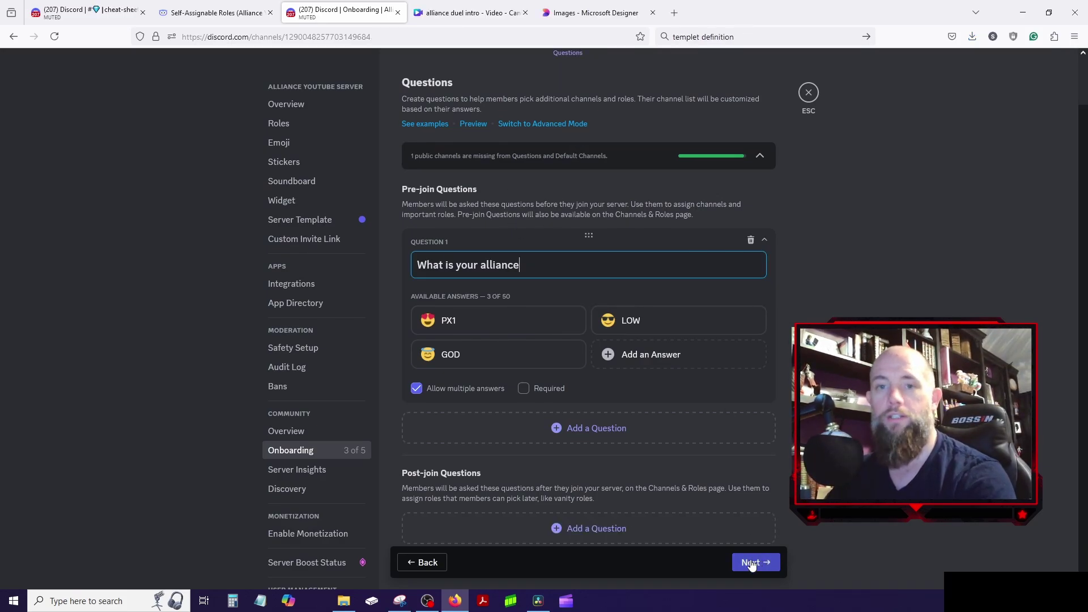
- Preview the onboarding questions as a new member, pick PX1 as the alliance, and return to the onboarding settings
{"action": "left_click", "coordinate": [748, 564]}
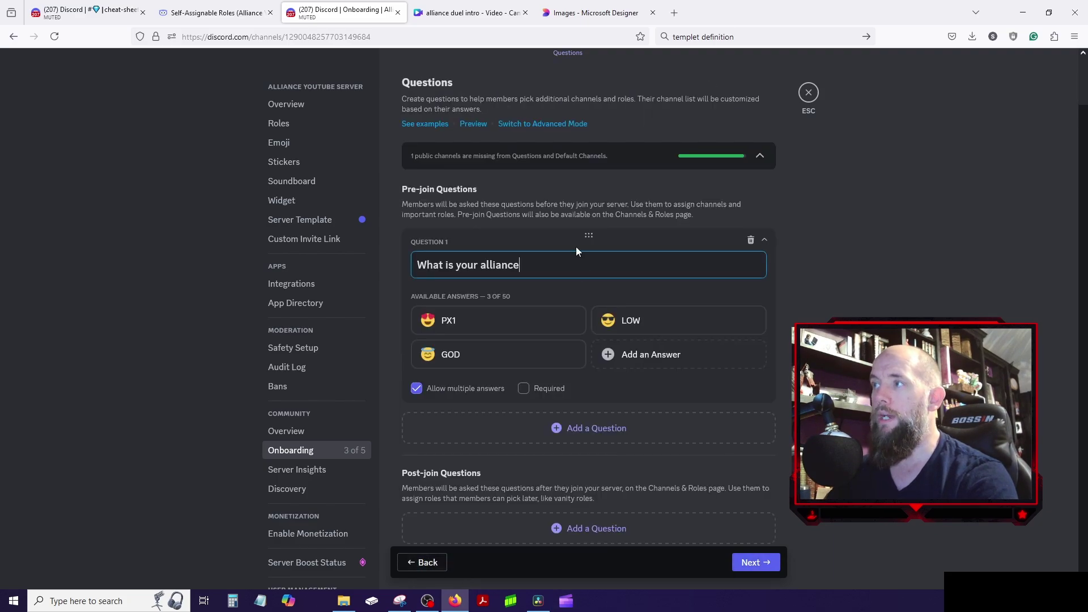
{"action": "left_click", "coordinate": [469, 126]}
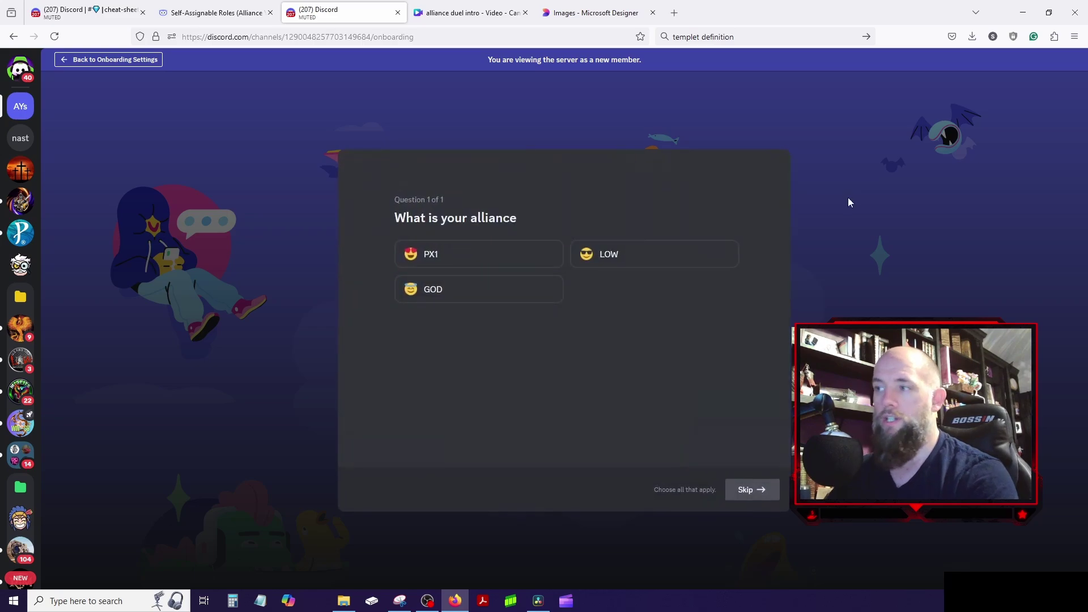
{"action": "left_click", "coordinate": [506, 262]}
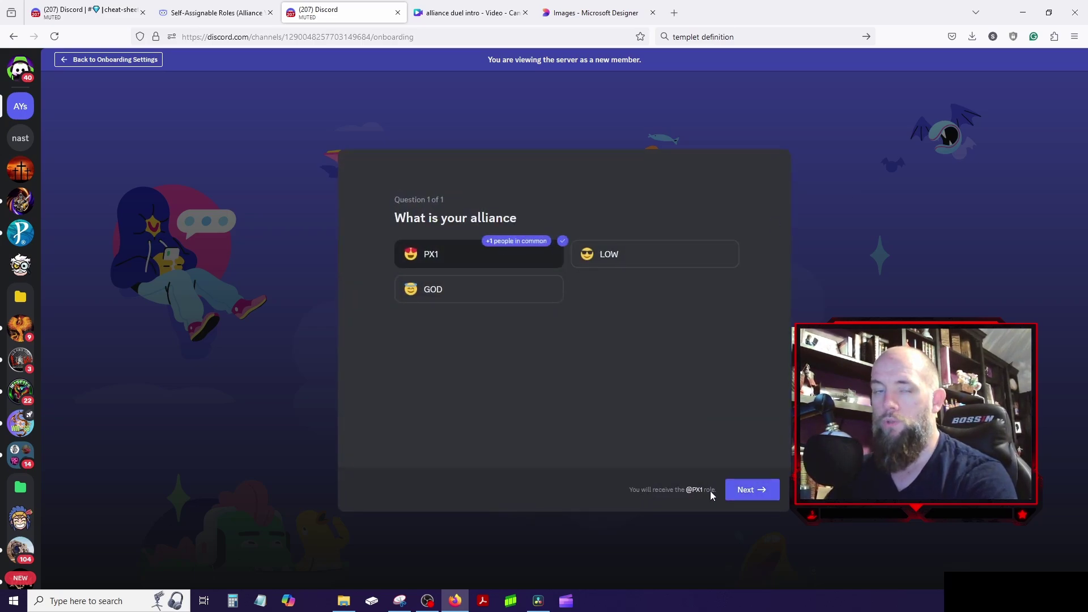
{"action": "left_click", "coordinate": [148, 59]}
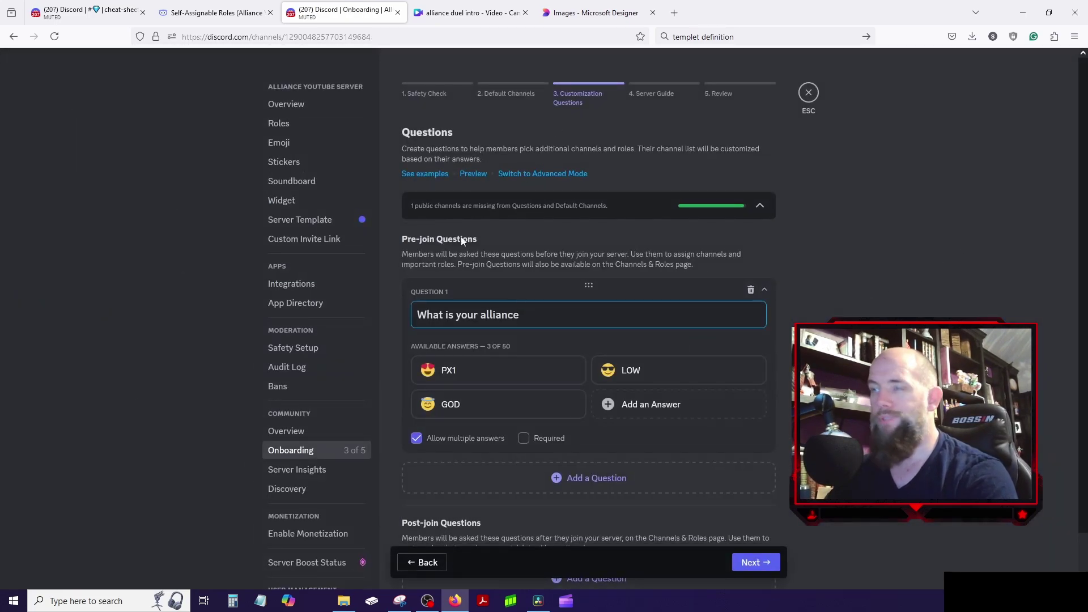
- Proceed to the Server Guide stage and review the welcome sign and the new member to-do tasks
{"action": "scroll", "coordinate": [578, 287], "scroll_direction": "down", "scroll_amount": 2}
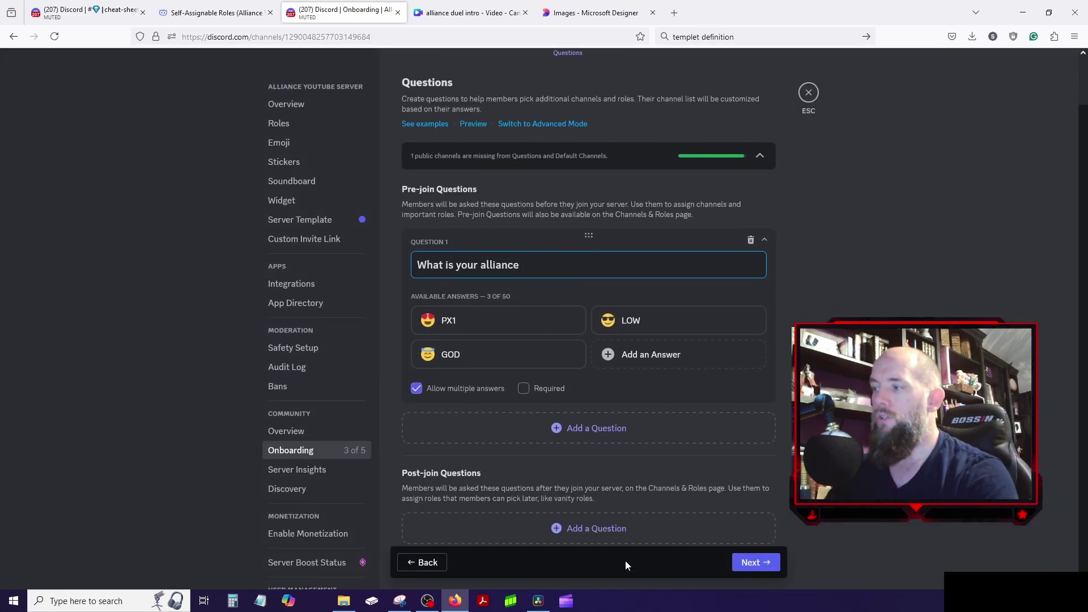
{"action": "left_click", "coordinate": [756, 562]}
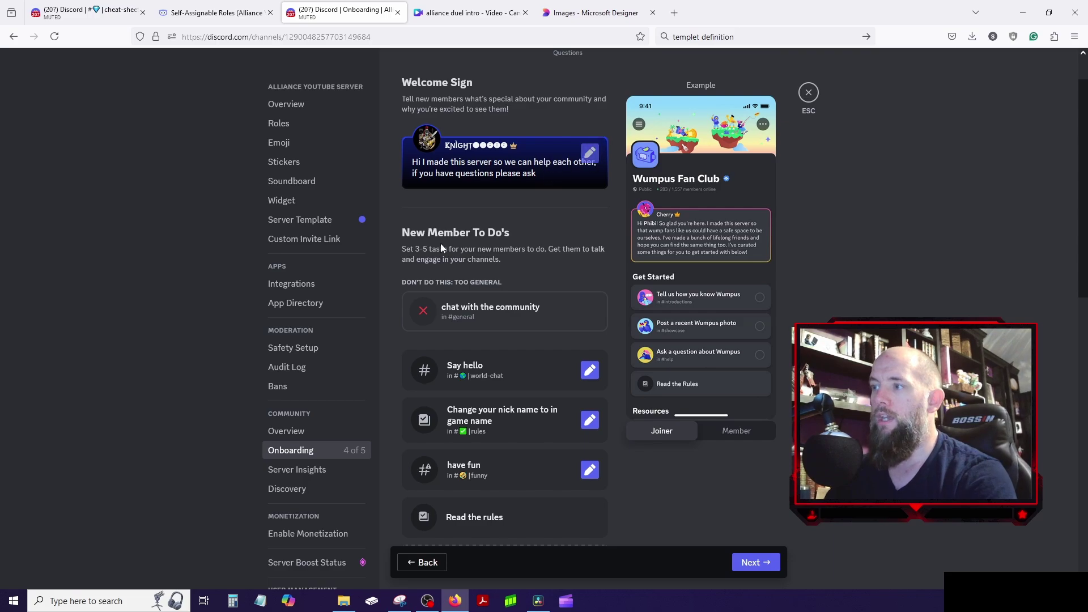
{"action": "scroll", "coordinate": [445, 244], "scroll_direction": "down", "scroll_amount": 3}
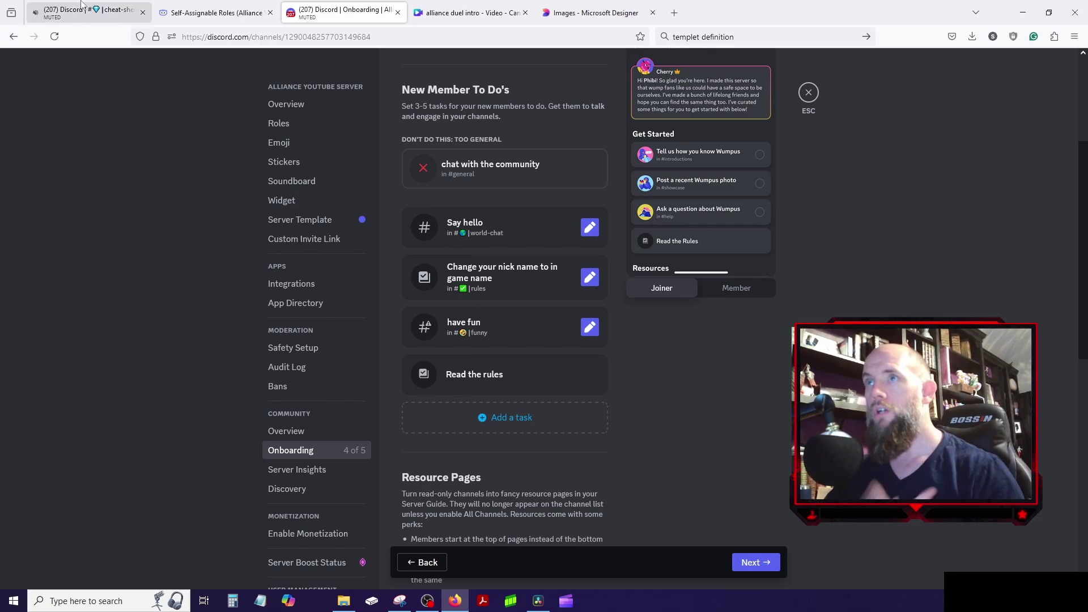
- Switch to the Knight Viper Studios server and read through the rules in its here-first channel
{"action": "left_click", "coordinate": [81, 4]}
{"action": "scroll", "coordinate": [117, 244], "scroll_direction": "up", "scroll_amount": 10}
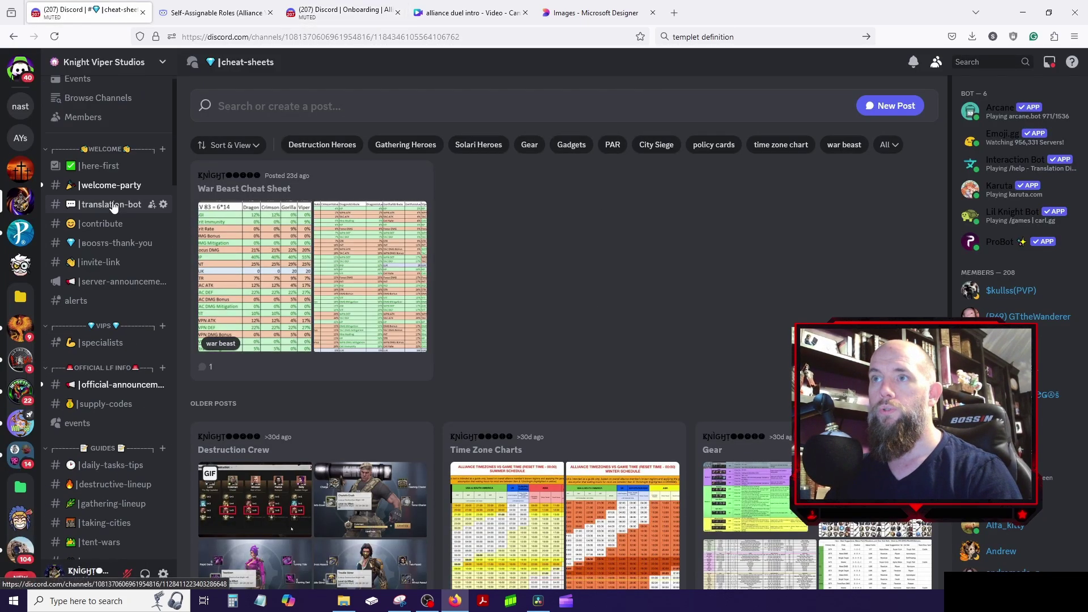
{"action": "scroll", "coordinate": [114, 207], "scroll_direction": "up", "scroll_amount": 1}
{"action": "left_click", "coordinate": [94, 185]}
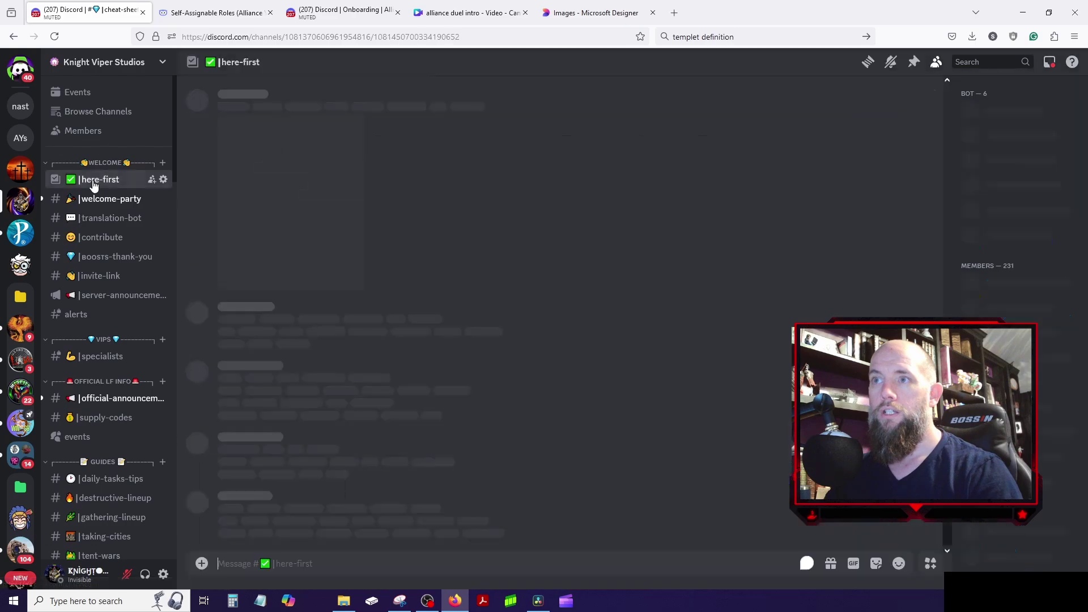
{"action": "scroll", "coordinate": [304, 194], "scroll_direction": "up", "scroll_amount": 8}
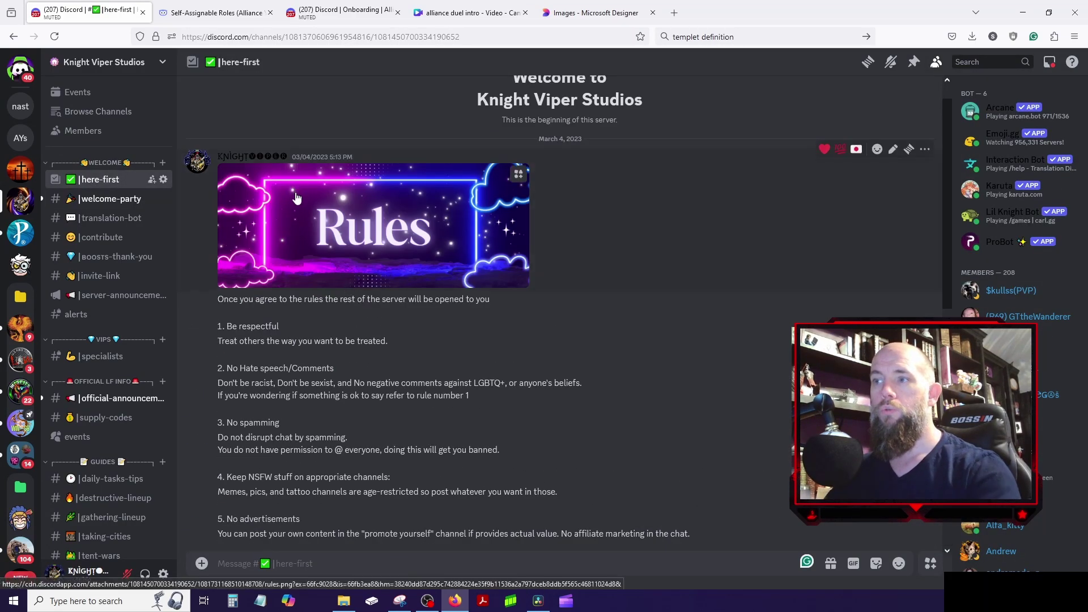
{"action": "scroll", "coordinate": [295, 198], "scroll_direction": "down", "scroll_amount": 10}
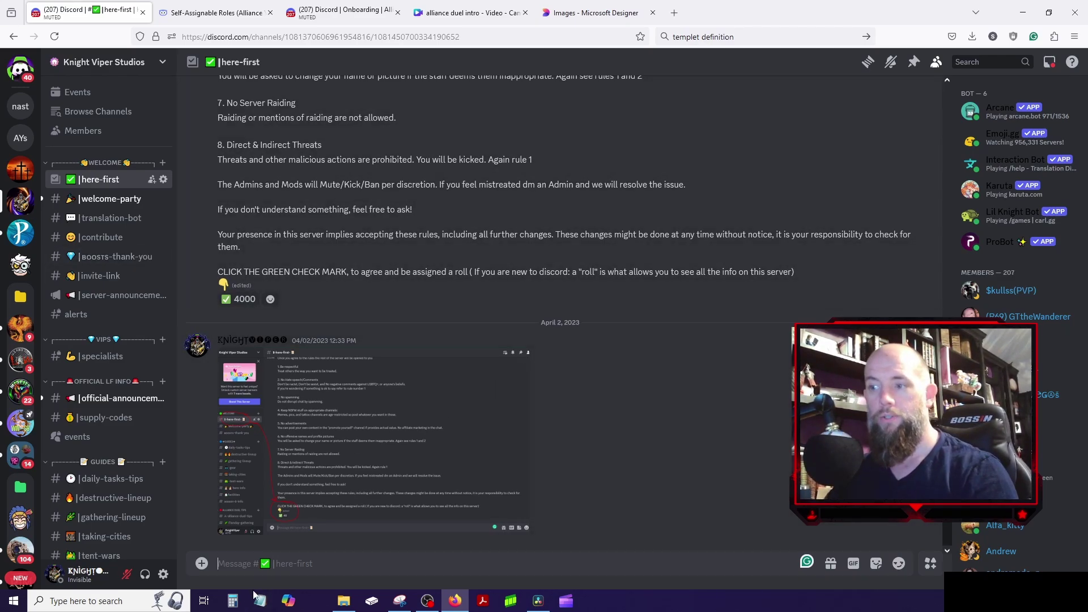
- Open the user's profile settings and view the per-server profile where the server nickname is changed
{"action": "left_click", "coordinate": [163, 574]}
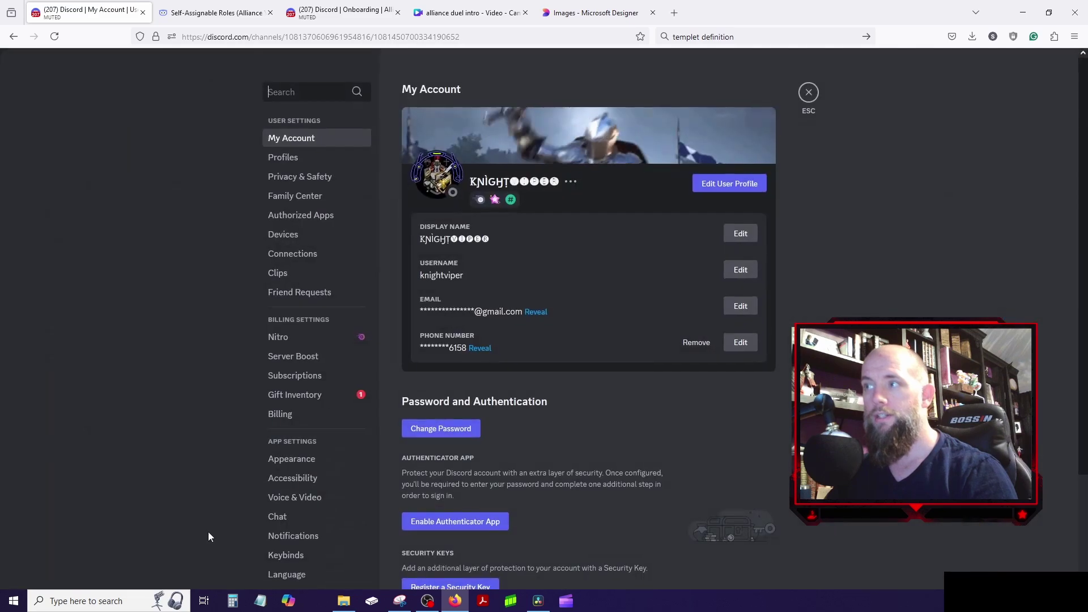
{"action": "left_click", "coordinate": [315, 164]}
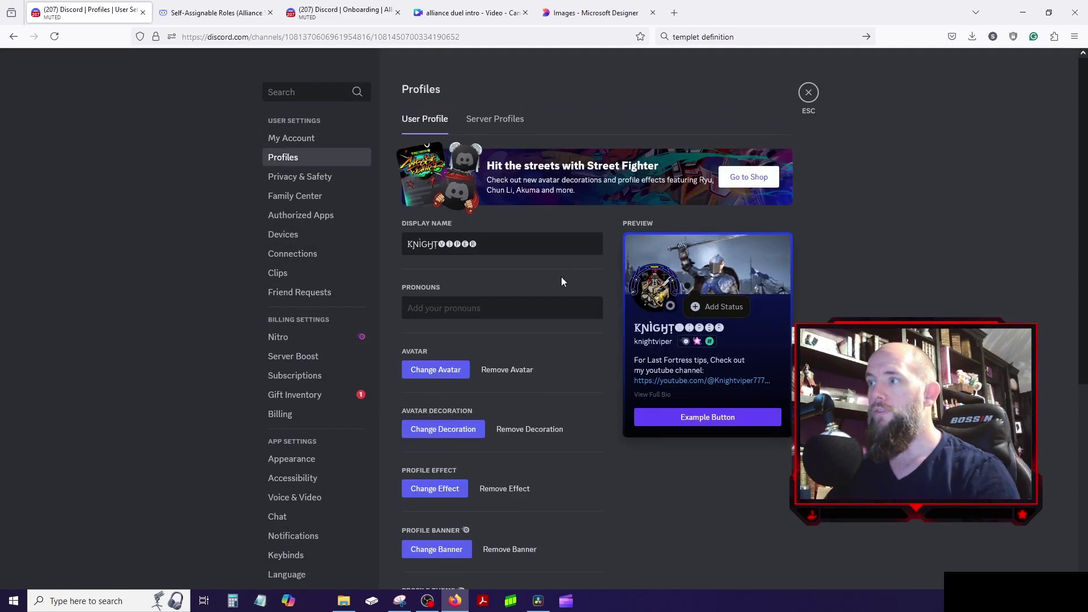
{"action": "left_click", "coordinate": [520, 126]}
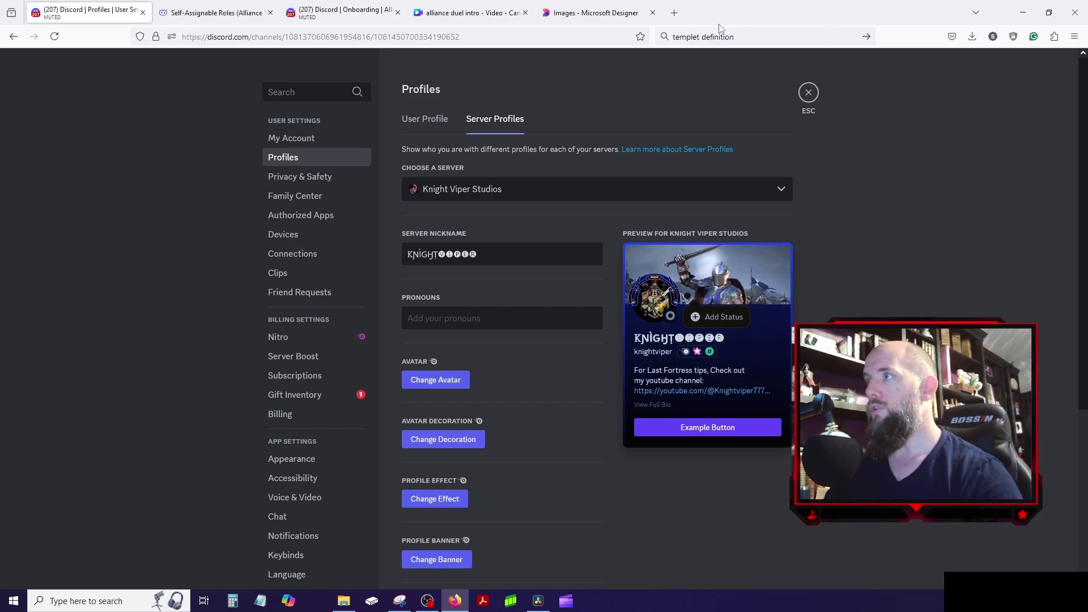
- Return to the Alliance Youtube server's onboarding settings and review the form for adding a new member task without saving one
{"action": "mouse_move", "coordinate": [347, 5]}
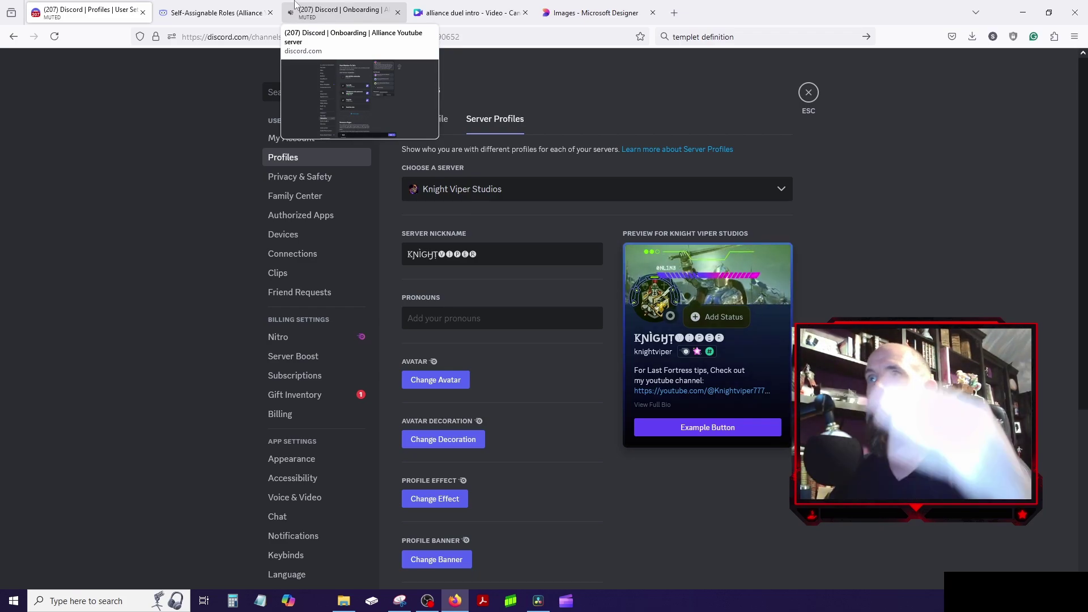
{"action": "left_click", "coordinate": [357, 7]}
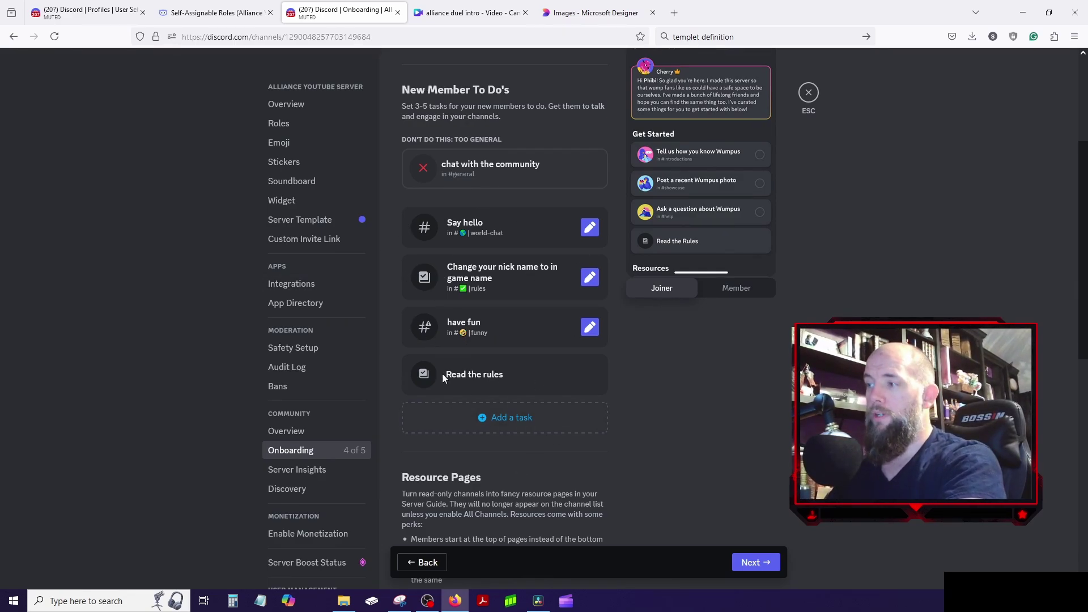
{"action": "left_click", "coordinate": [478, 420]}
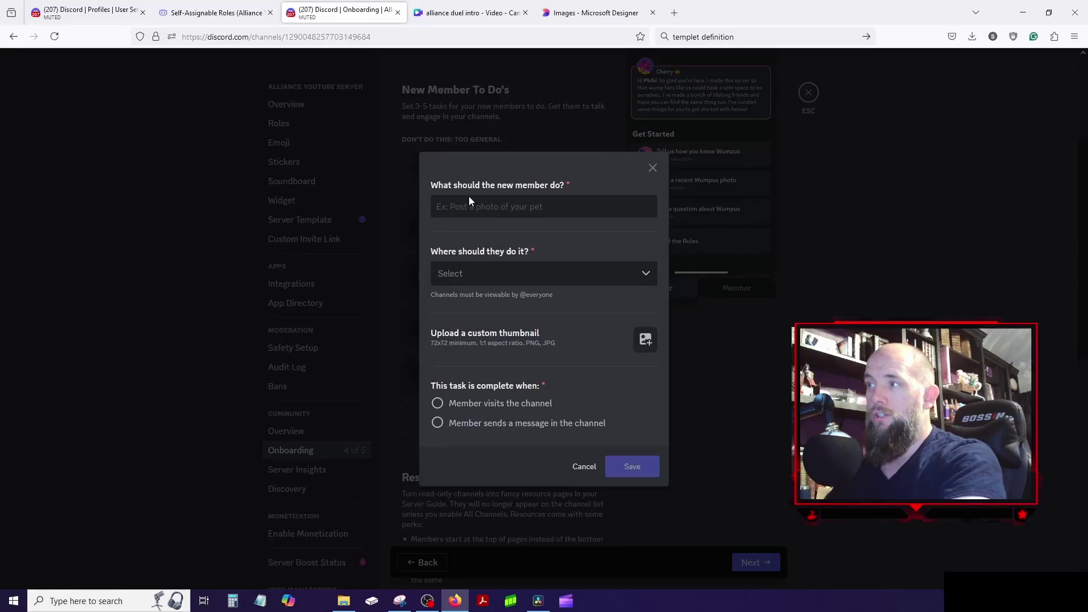
{"action": "left_click", "coordinate": [474, 273]}
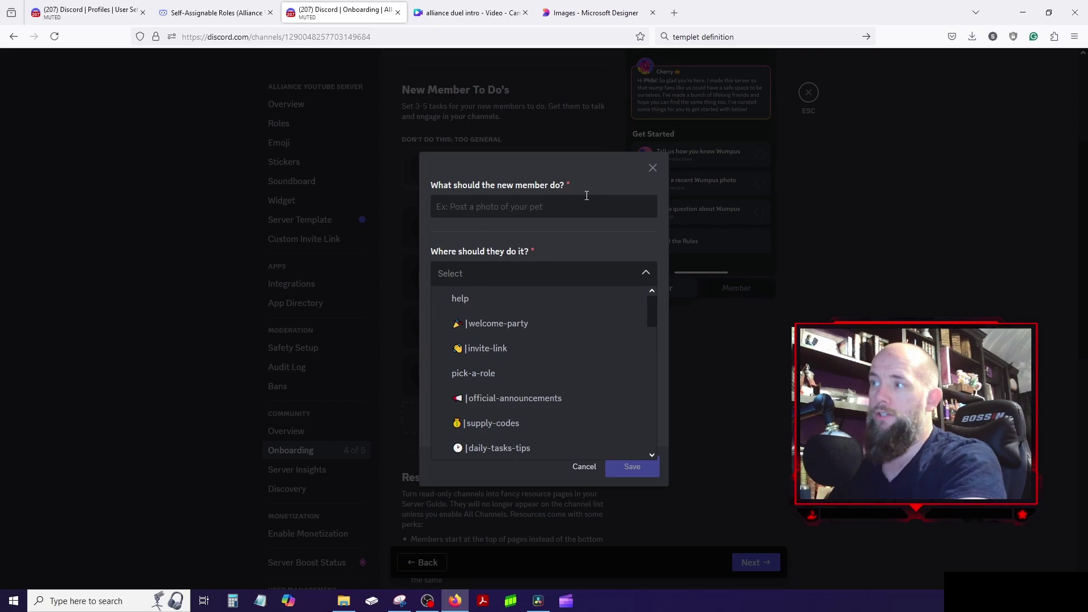
{"action": "left_click", "coordinate": [438, 211]}
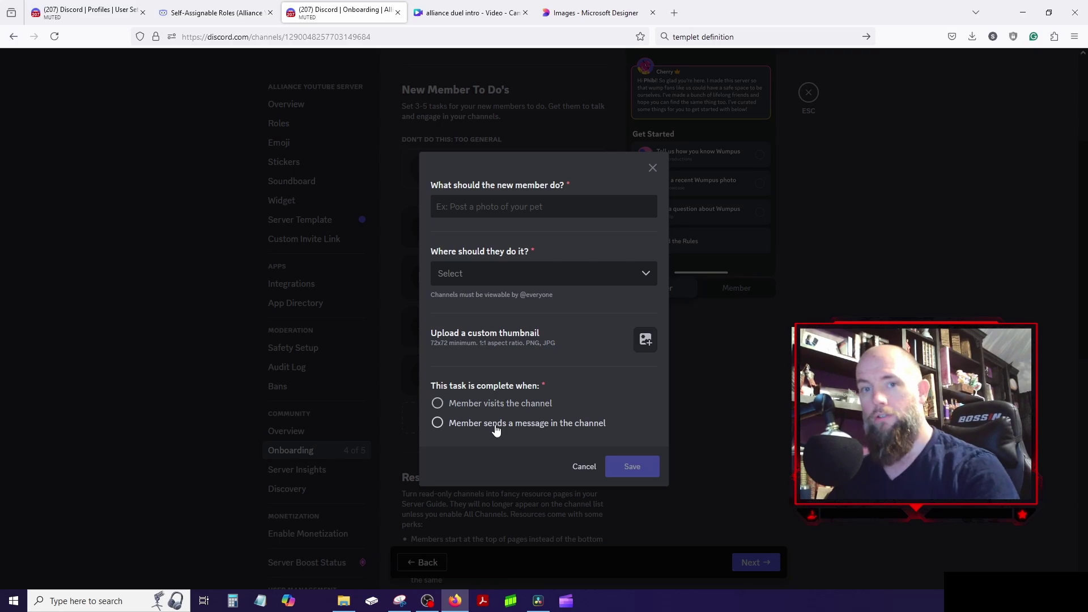
{"action": "left_click", "coordinate": [653, 167]}
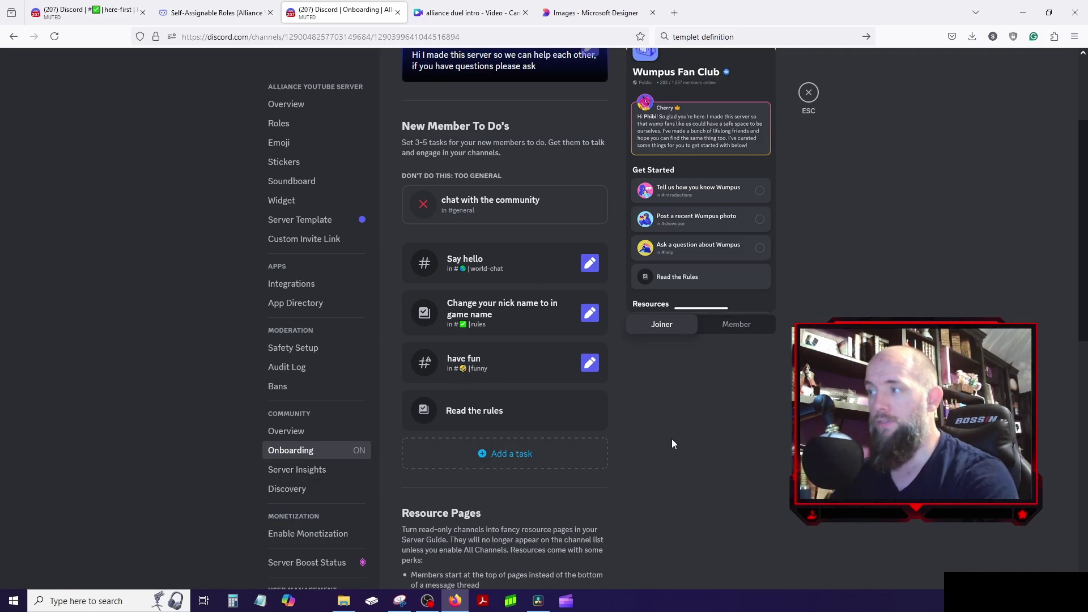
- Review the Resource Pages and Server Guide Banner sections of the Server Guide settings
{"action": "scroll", "coordinate": [669, 441], "scroll_direction": "down", "scroll_amount": 6}
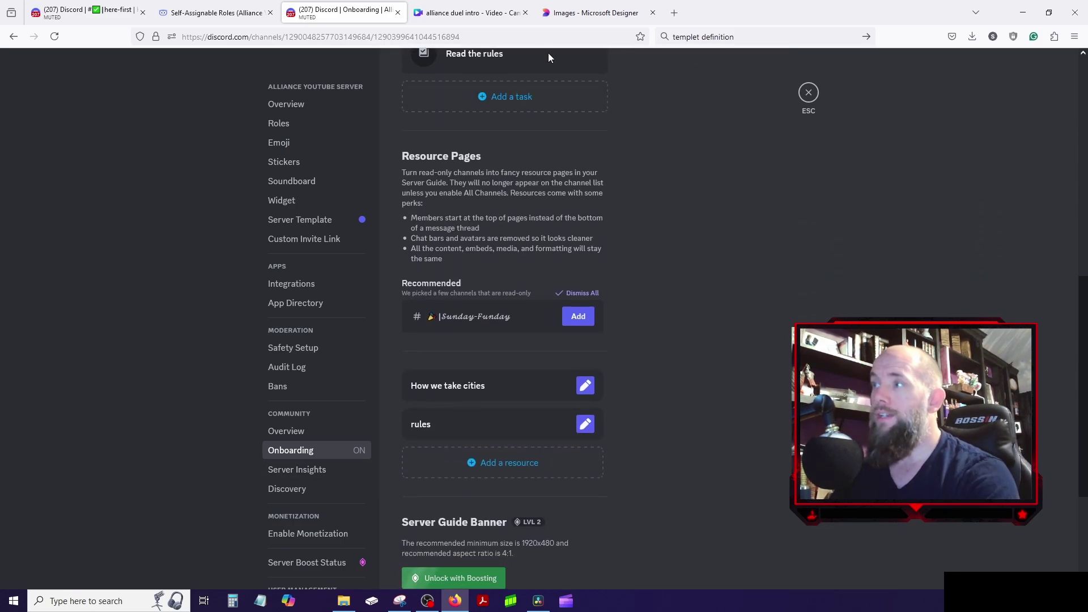
{"action": "scroll", "coordinate": [618, 222], "scroll_direction": "down", "scroll_amount": 3}
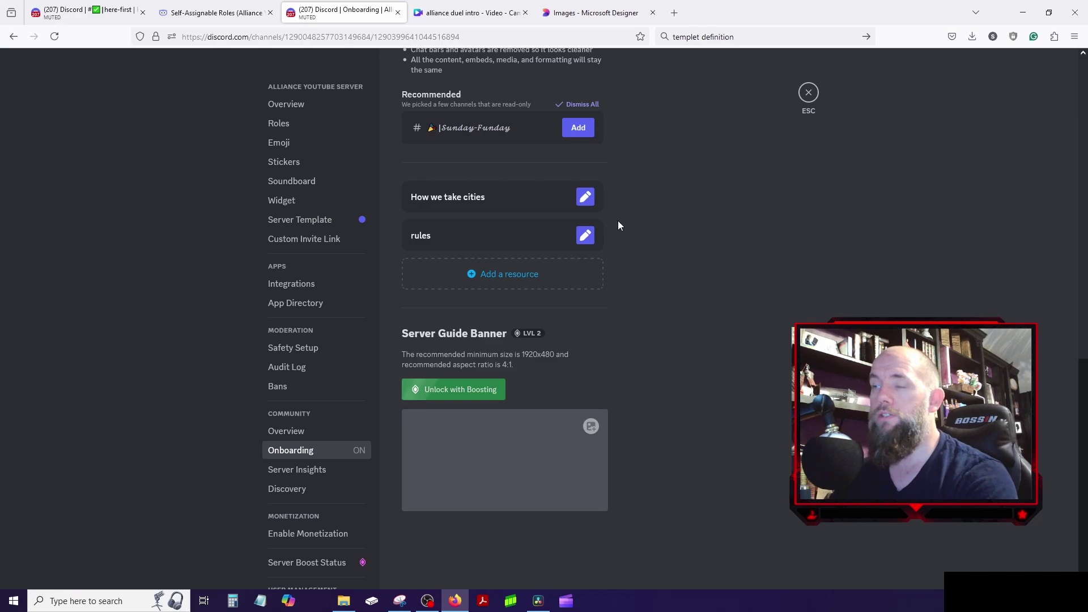
{"action": "scroll", "coordinate": [619, 226], "scroll_direction": "up", "scroll_amount": 1}
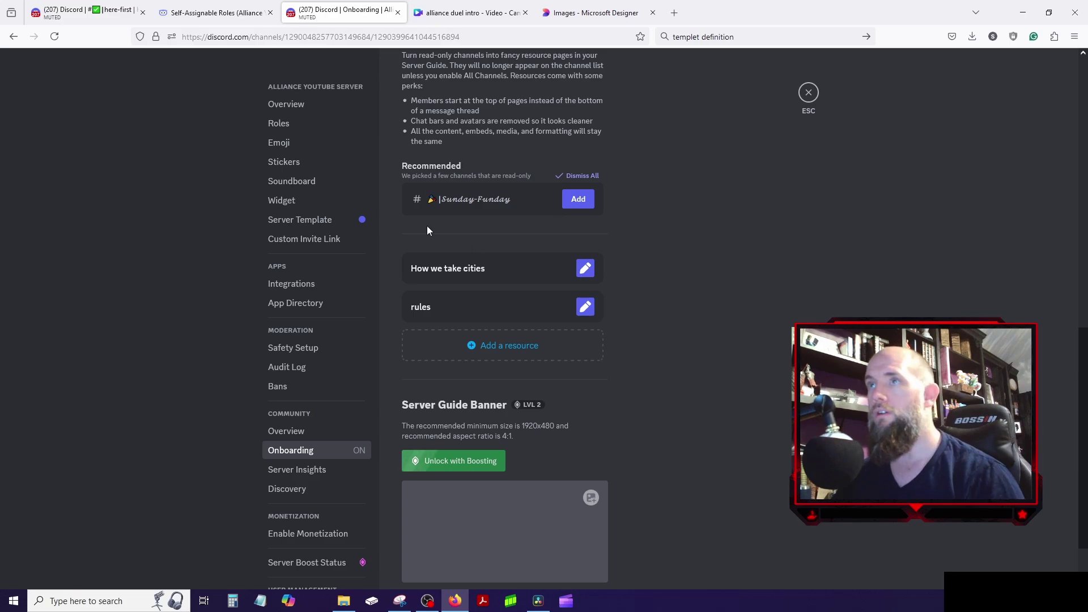
- Switch to the Knight Viper Studios server and look through its channel categories, from the welcome and guide channels to the data channels
{"action": "left_click", "coordinate": [110, 13]}
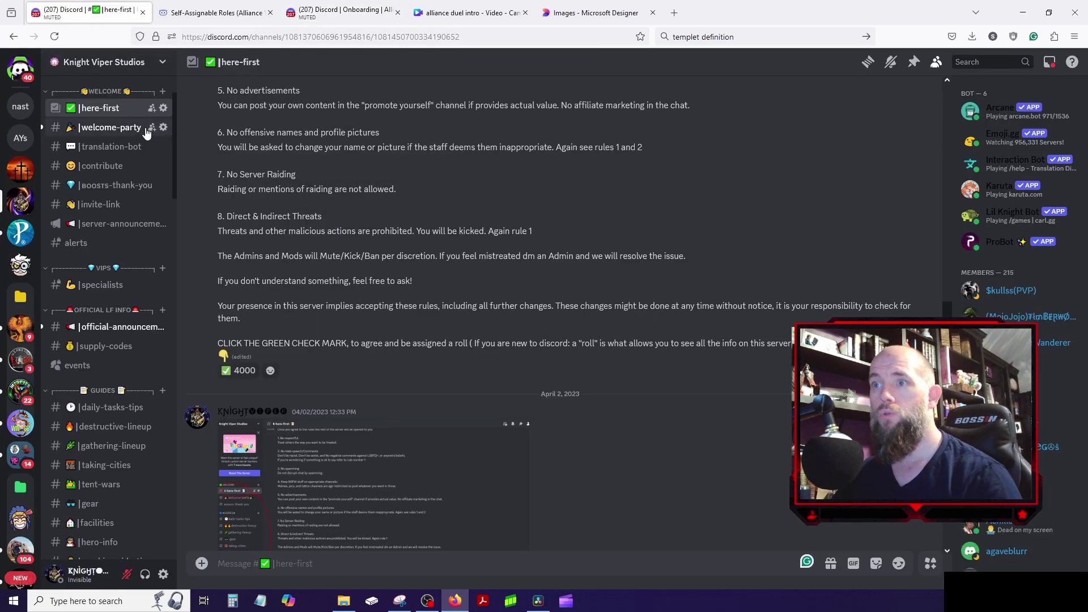
{"action": "scroll", "coordinate": [111, 249], "scroll_direction": "down", "scroll_amount": 4}
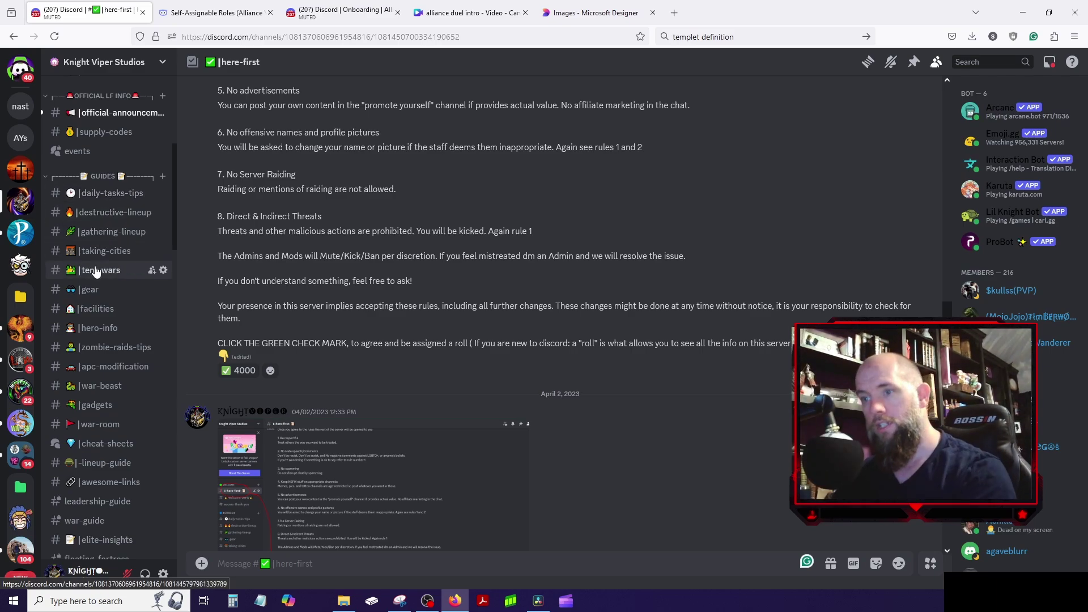
{"action": "scroll", "coordinate": [114, 317], "scroll_direction": "down", "scroll_amount": 10}
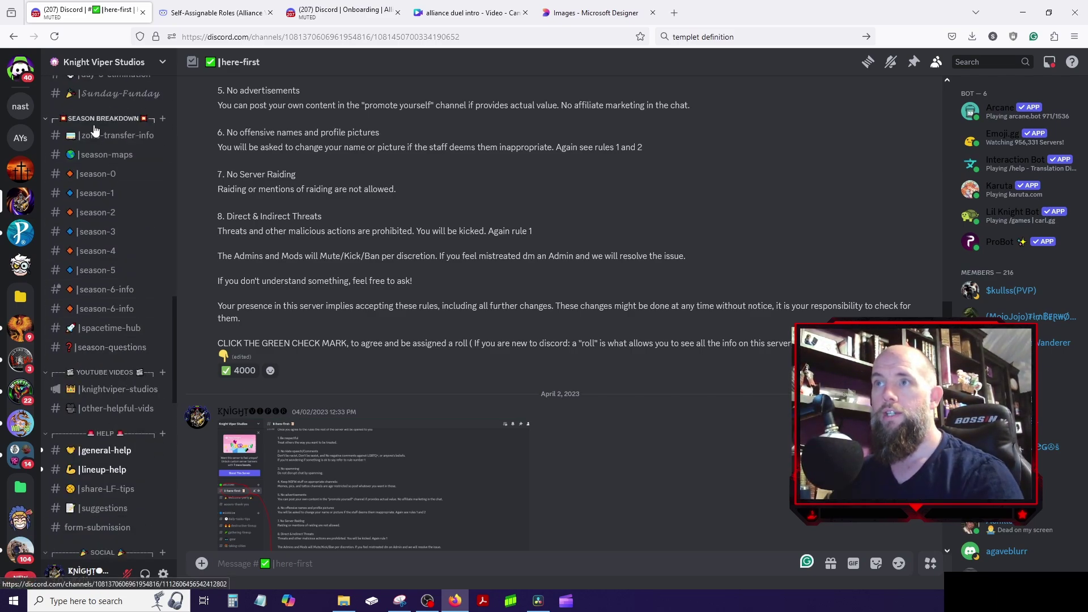
{"action": "scroll", "coordinate": [105, 176], "scroll_direction": "up", "scroll_amount": 4}
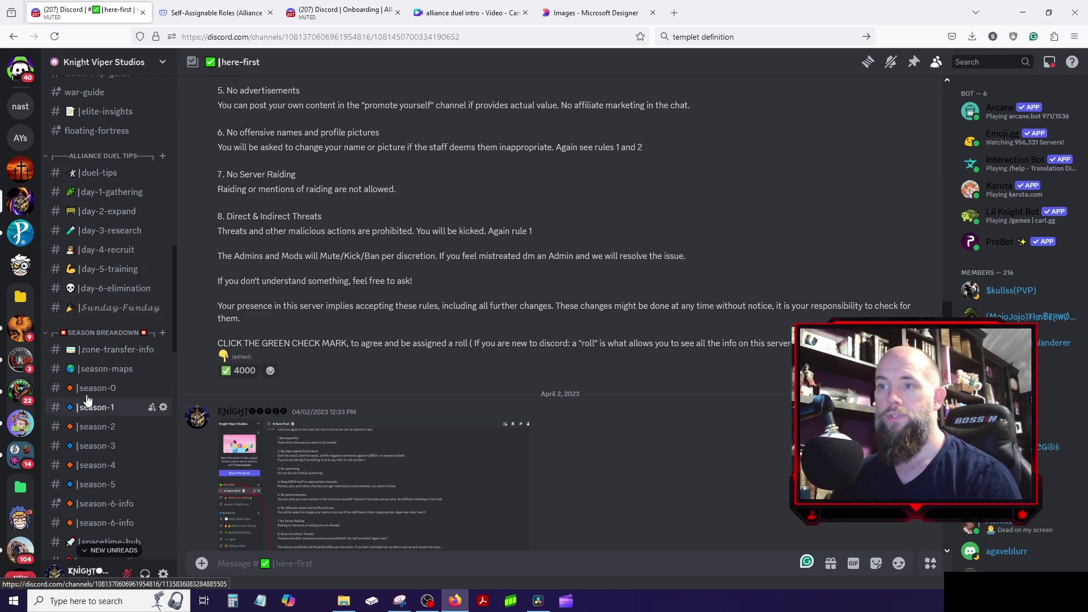
{"action": "scroll", "coordinate": [71, 397], "scroll_direction": "down", "scroll_amount": 4}
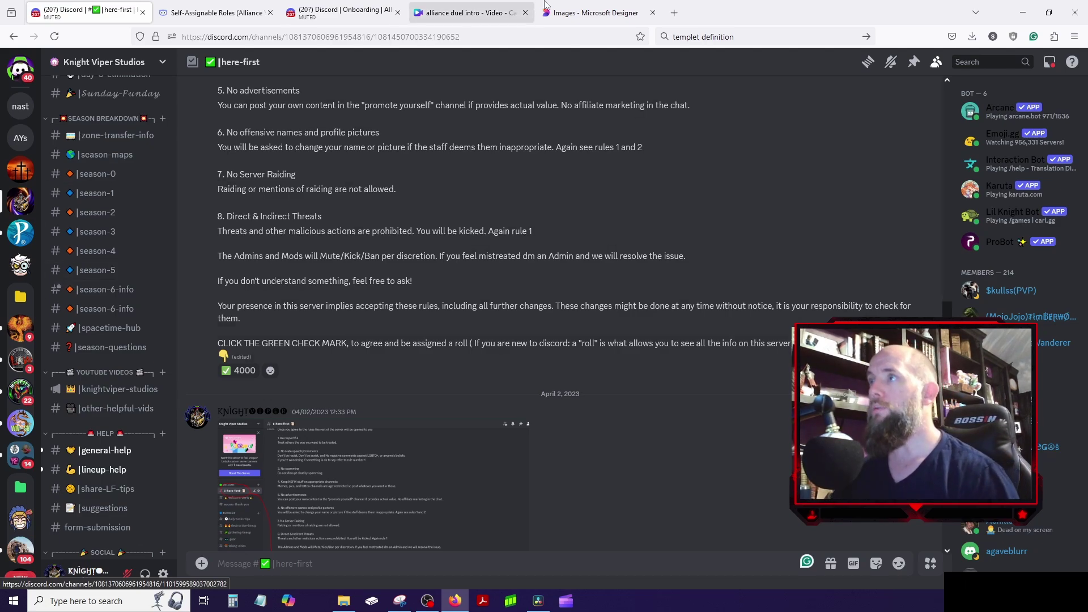
{"action": "left_click", "coordinate": [366, 15]}
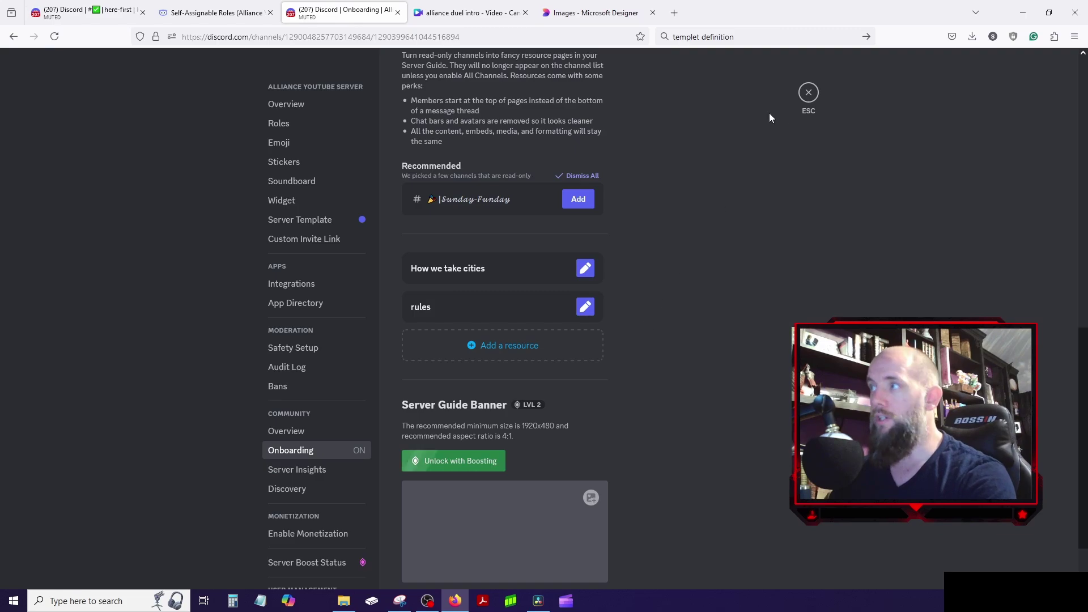
{"action": "left_click", "coordinate": [85, 12]}
{"action": "scroll", "coordinate": [135, 151], "scroll_direction": "up", "scroll_amount": 5}
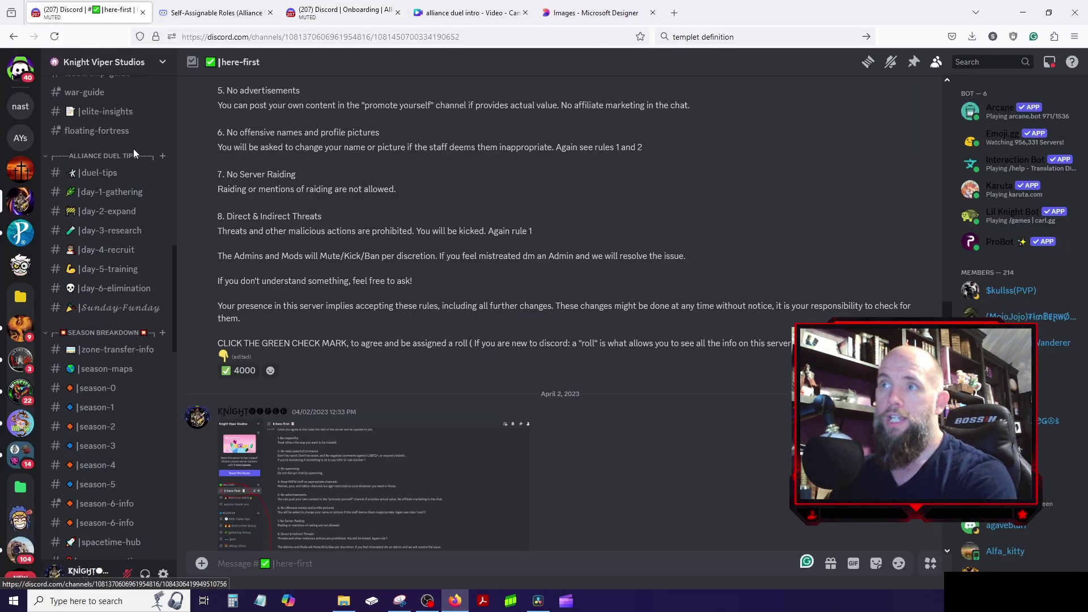
{"action": "scroll", "coordinate": [111, 175], "scroll_direction": "down", "scroll_amount": 10}
{"action": "scroll", "coordinate": [106, 175], "scroll_direction": "down", "scroll_amount": 5}
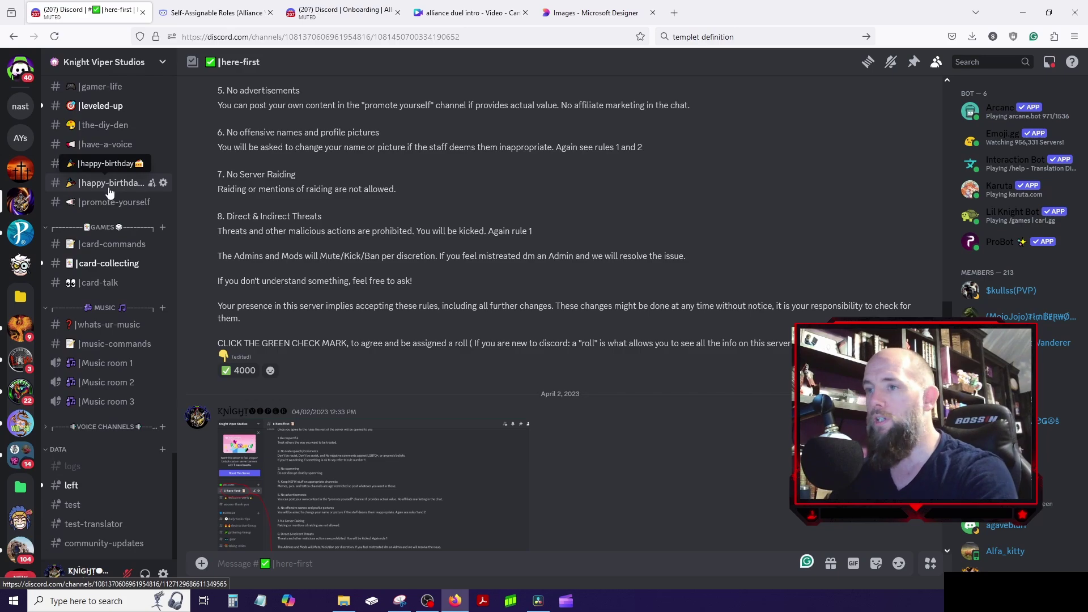
{"action": "scroll", "coordinate": [110, 193], "scroll_direction": "up", "scroll_amount": 15}
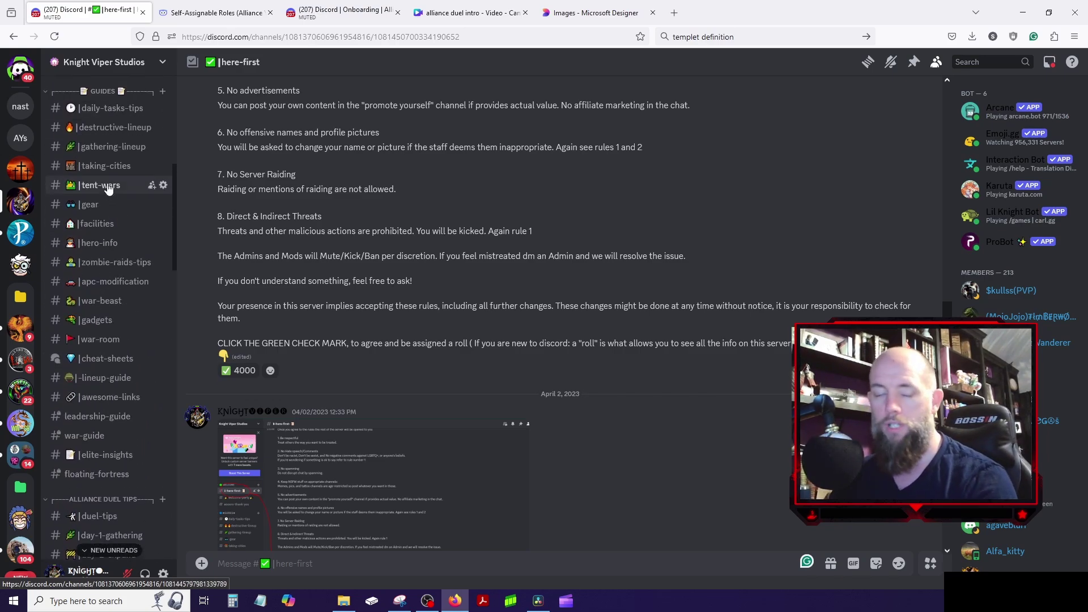
{"action": "scroll", "coordinate": [109, 189], "scroll_direction": "up", "scroll_amount": 7}
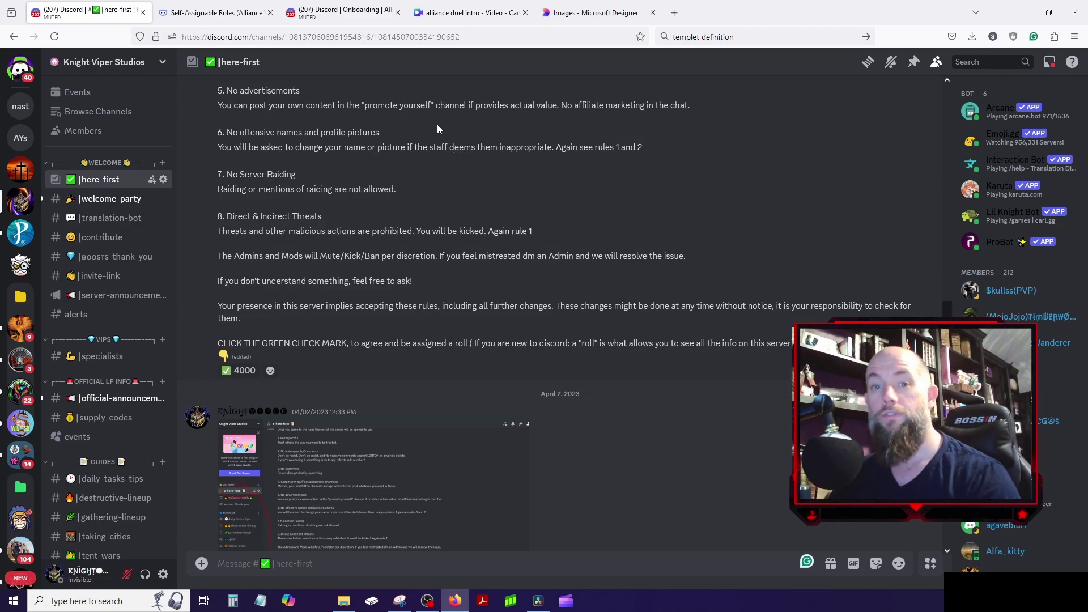
- Search the Knight Viper Studios server for CRYSTALINE and open the matching conversation in the season-questions channel
{"action": "left_click", "coordinate": [978, 63]}
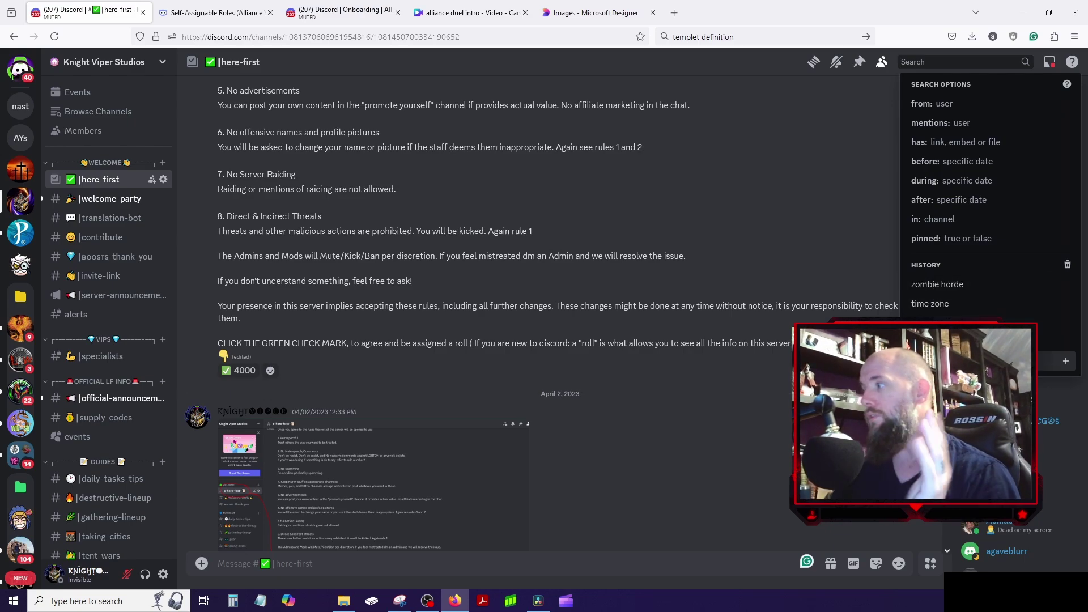
{"action": "left_click", "coordinate": [535, 216]}
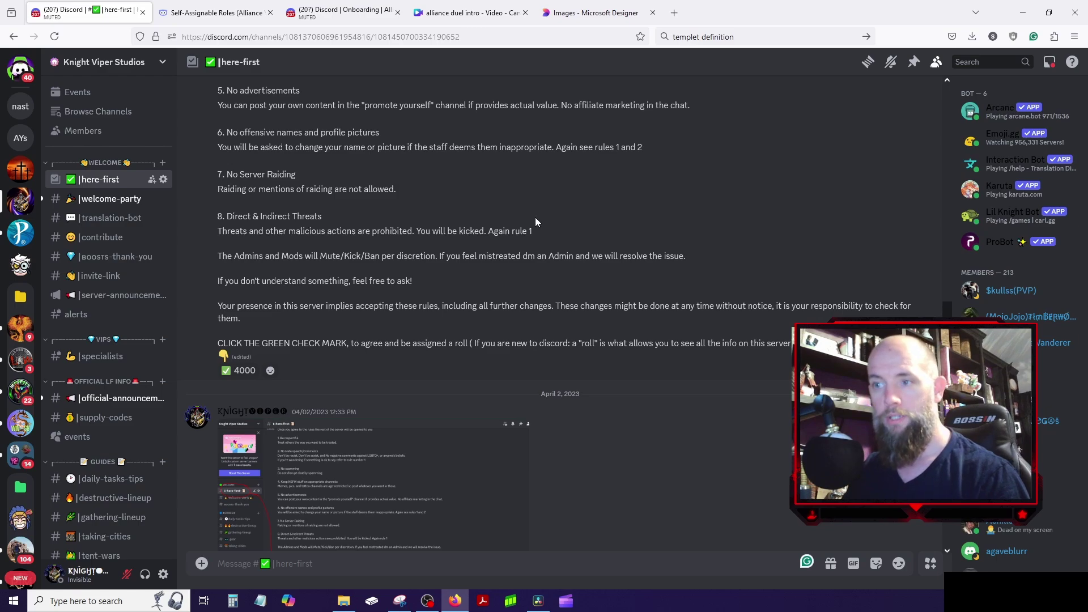
{"action": "key", "text": "ctrl+f"}
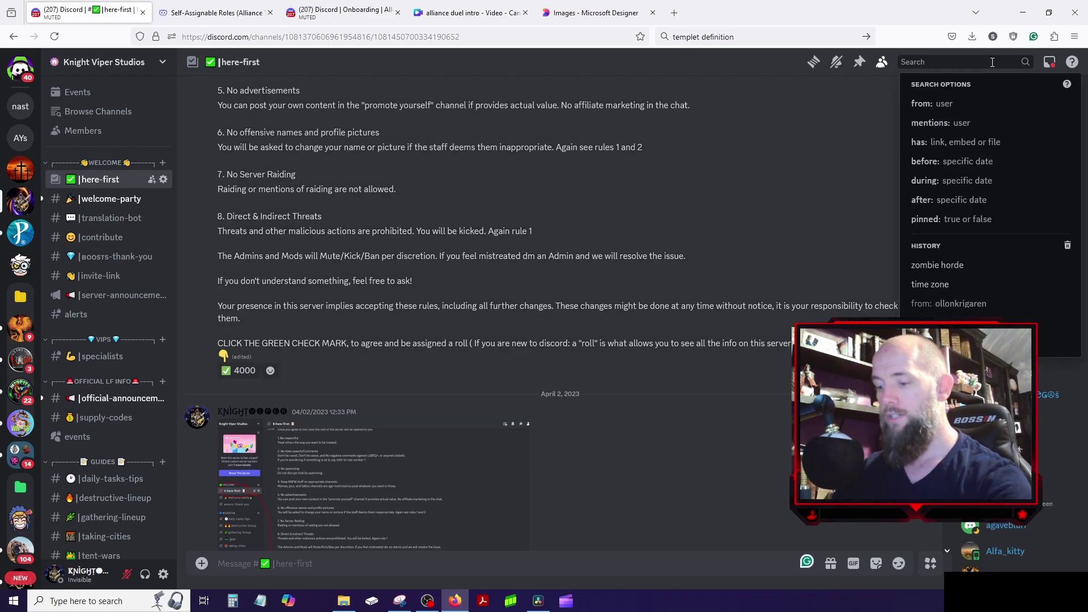
{"action": "type", "text": "CRYSTAQL"}
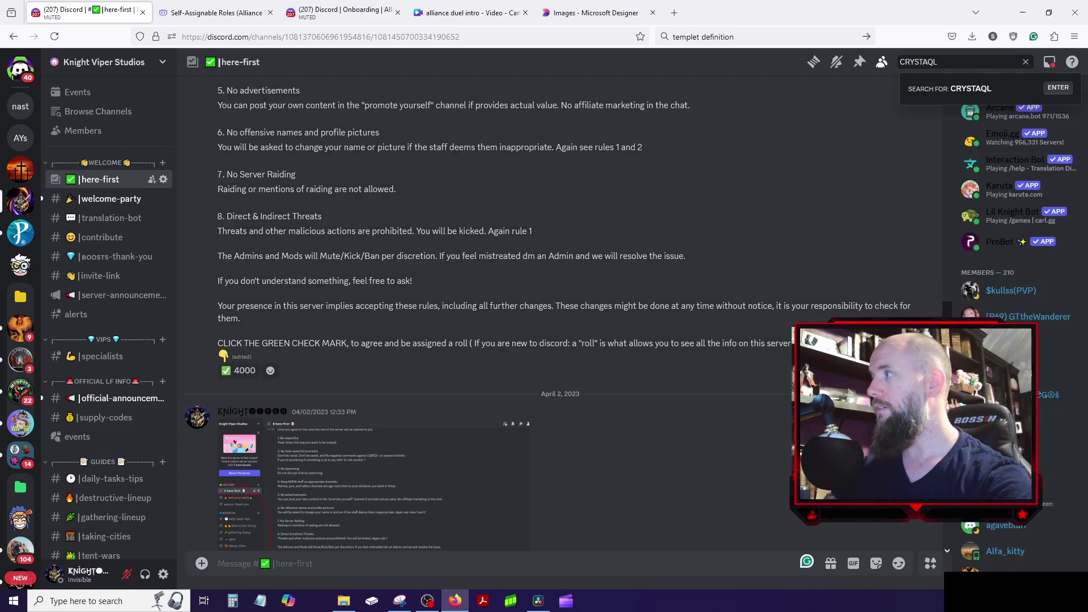
{"action": "key", "text": "BackSpace"}
{"action": "key", "text": "BackSpace"}
{"action": "type", "text": "LING"}
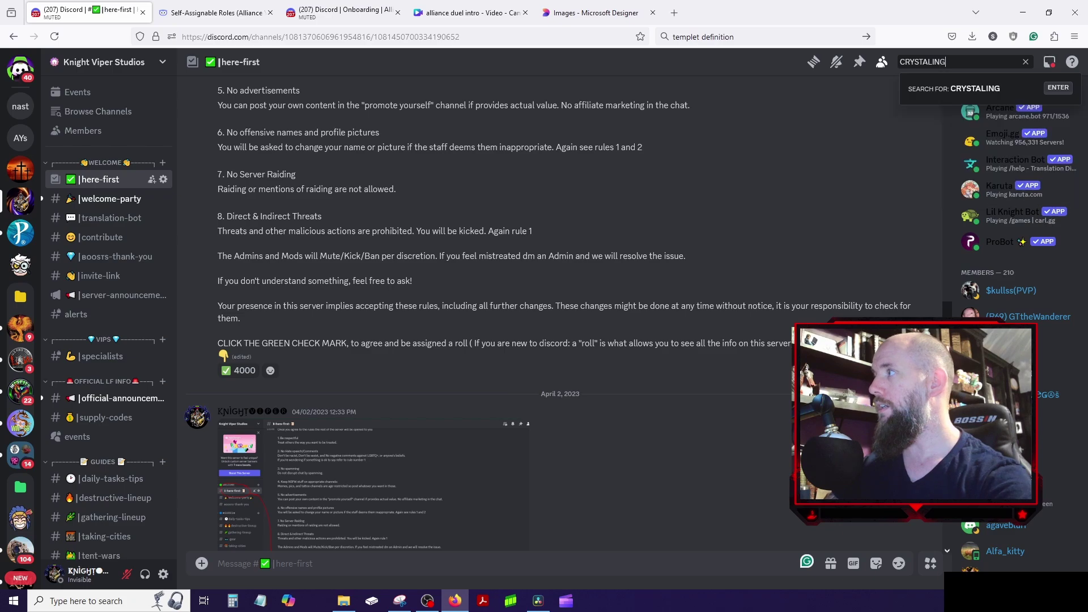
{"action": "key", "text": "Return"}
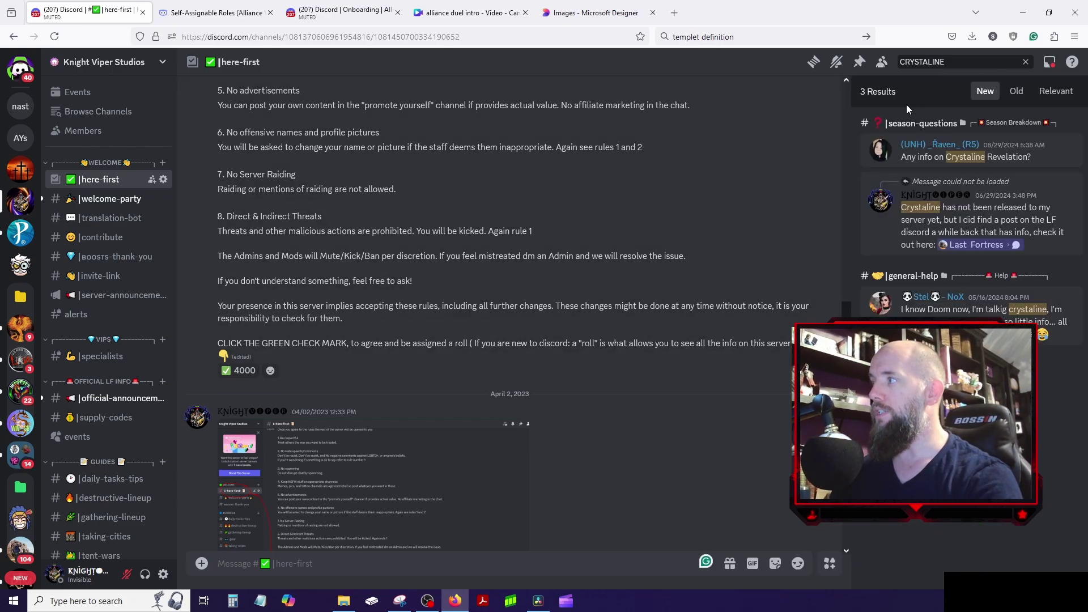
{"action": "left_click", "coordinate": [989, 224]}
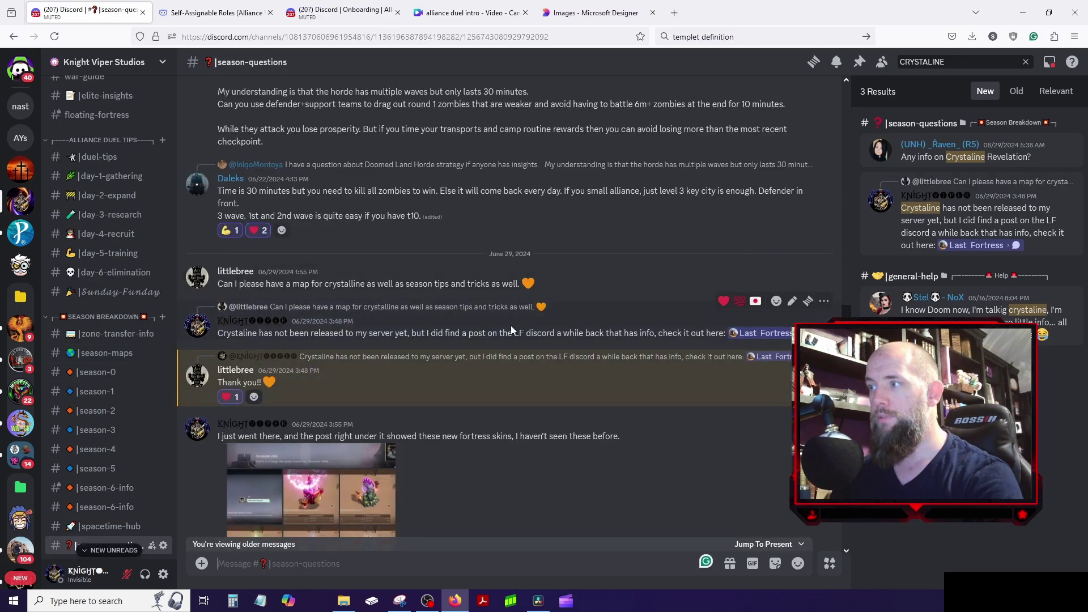
- Follow the message's link to the Crystalline Revelation post in the Last Fortress server, read through it, and return to Knight Viper Studios
{"action": "left_click", "coordinate": [791, 335]}
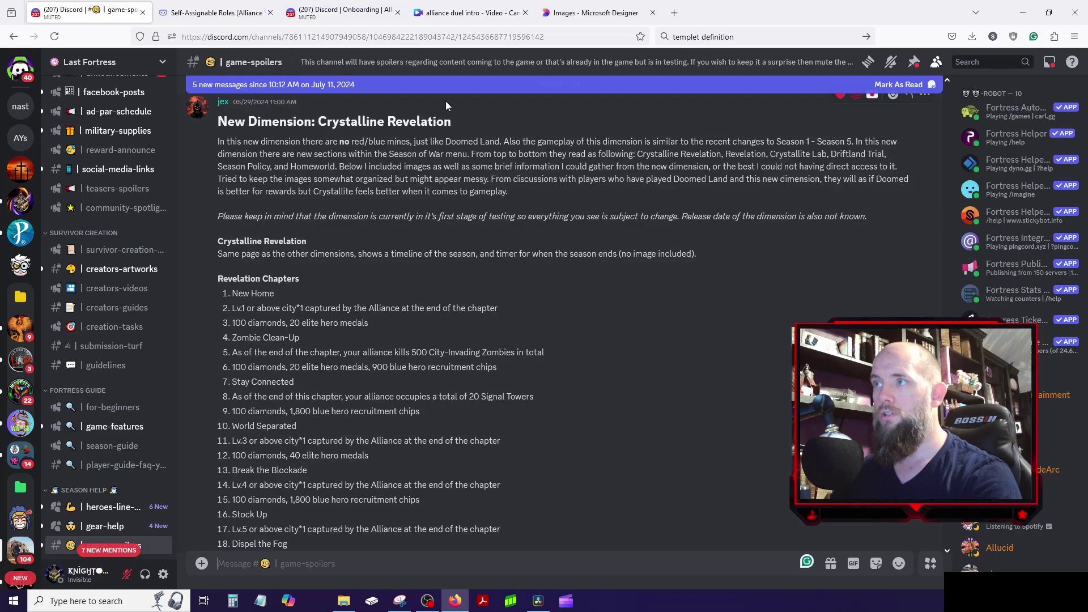
{"action": "scroll", "coordinate": [519, 274], "scroll_direction": "down", "scroll_amount": 15}
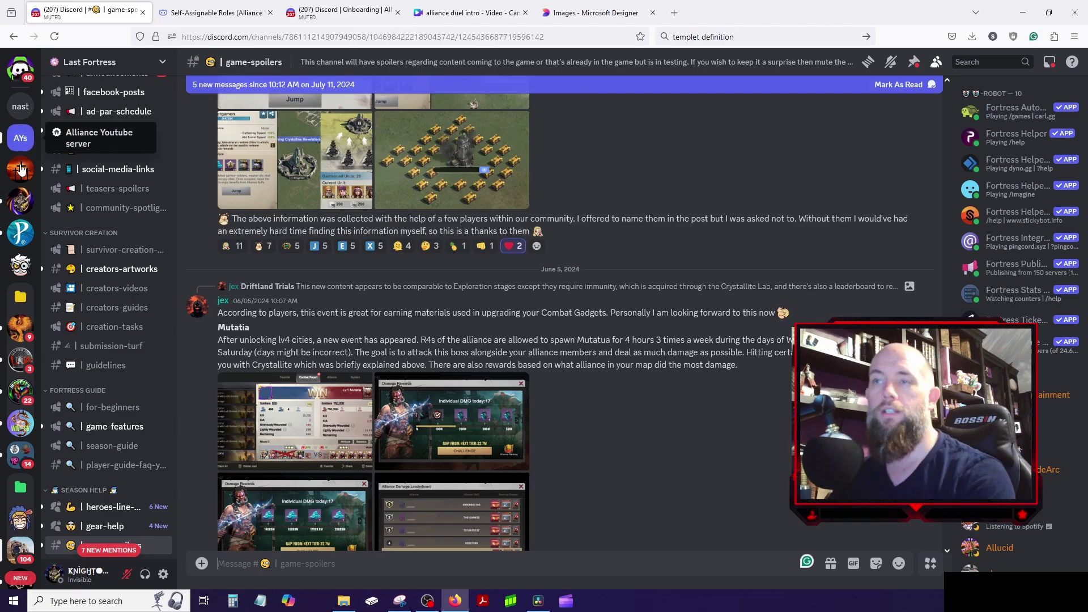
{"action": "left_click", "coordinate": [22, 200]}
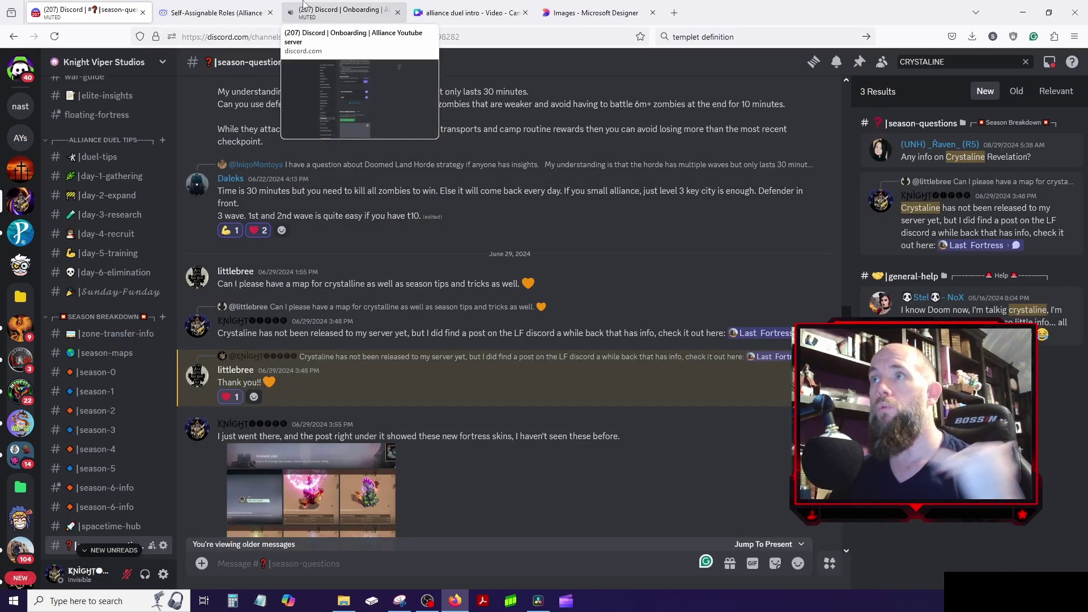
- Return to the Server Guide settings and review the channel, name, description and thumbnail fields for a new resource, closing the form without saving
{"action": "left_click", "coordinate": [468, 11]}
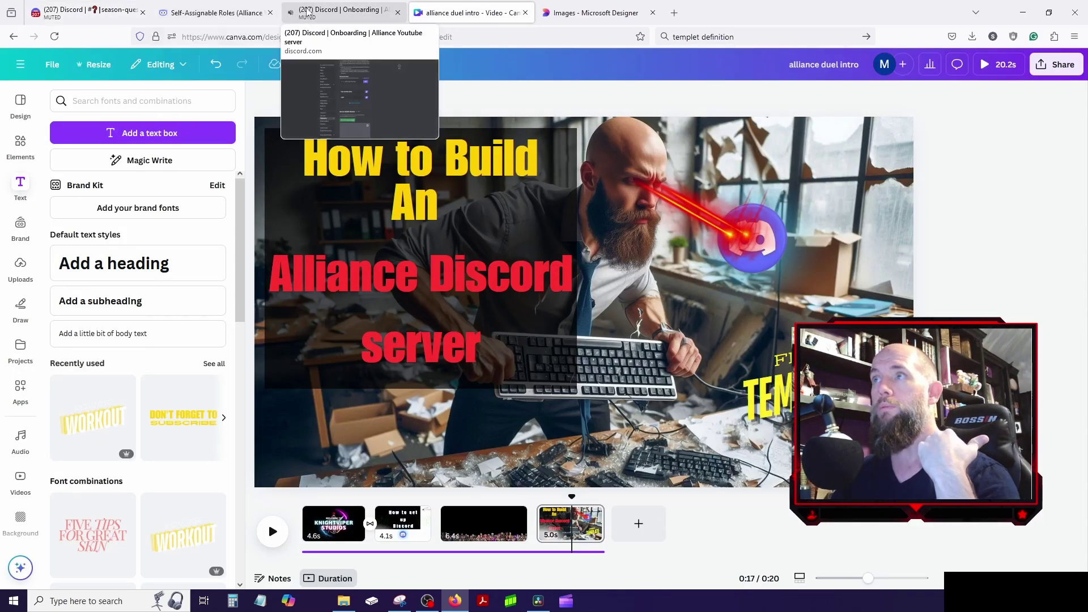
{"action": "left_click", "coordinate": [341, 12]}
{"action": "scroll", "coordinate": [637, 454], "scroll_direction": "down", "scroll_amount": 2}
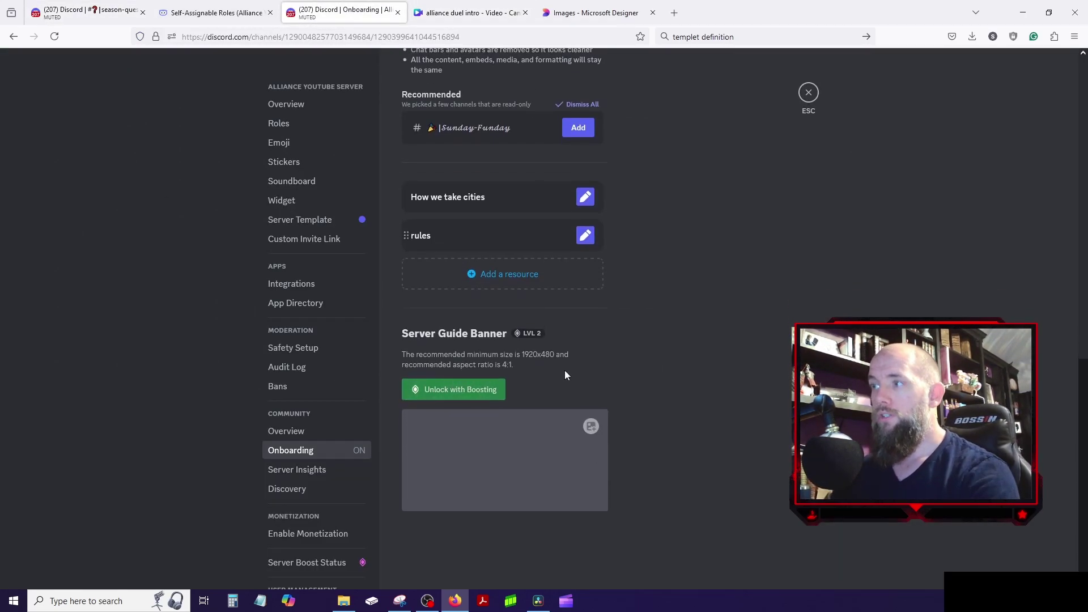
{"action": "left_click", "coordinate": [474, 276]}
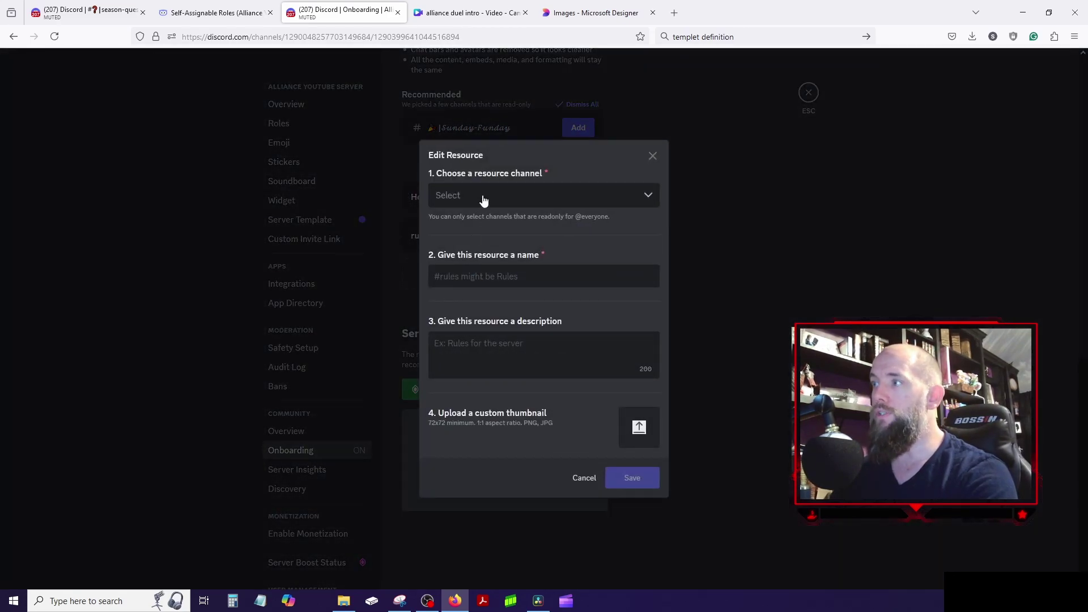
{"action": "left_click", "coordinate": [483, 195]}
{"action": "left_click", "coordinate": [542, 166]}
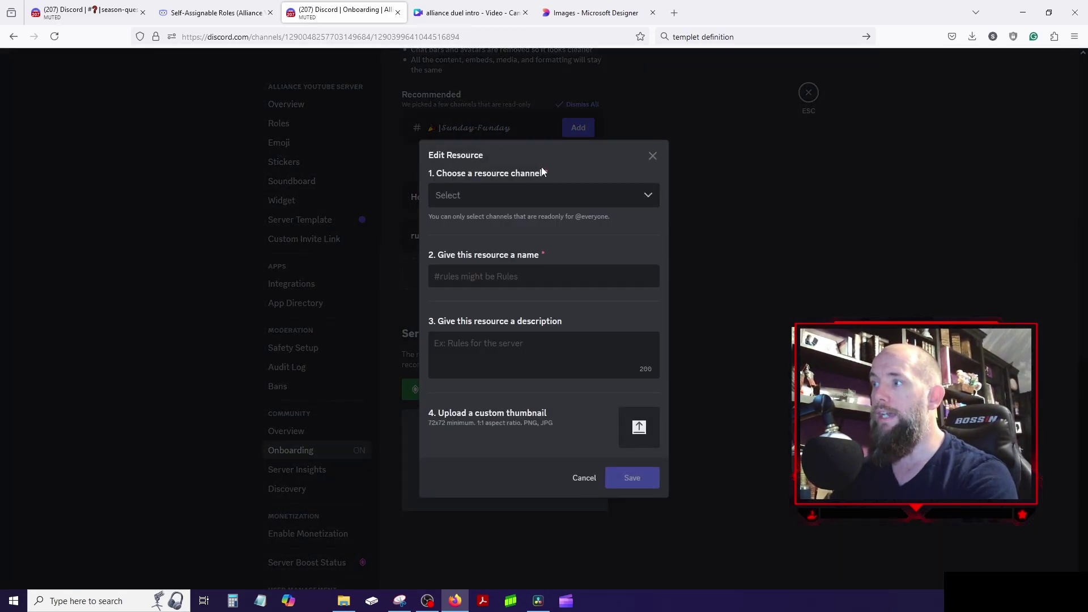
{"action": "left_click", "coordinate": [487, 276]}
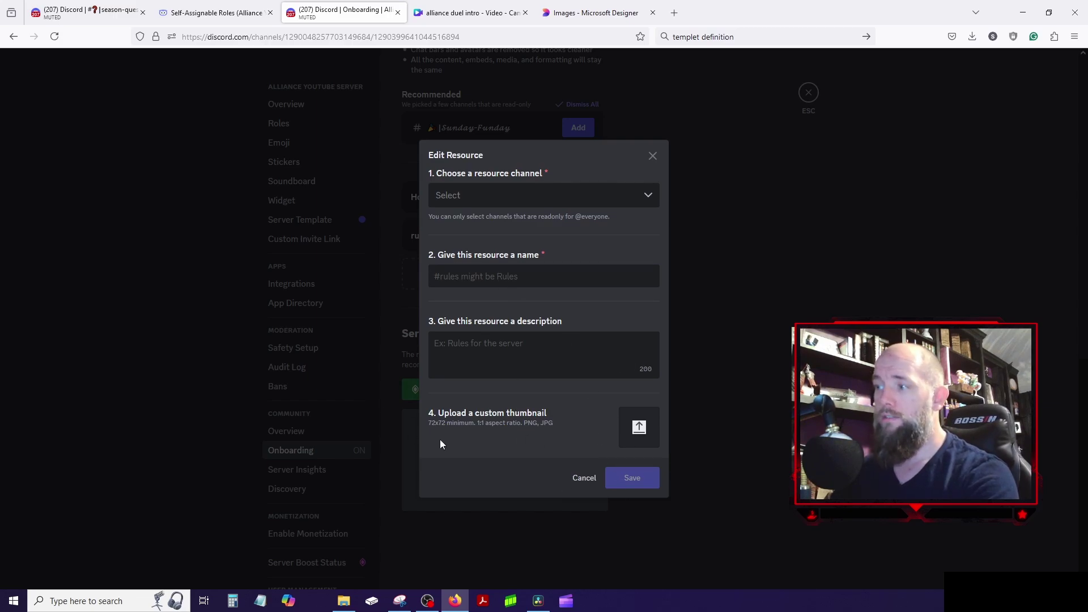
{"action": "left_click", "coordinate": [652, 155]}
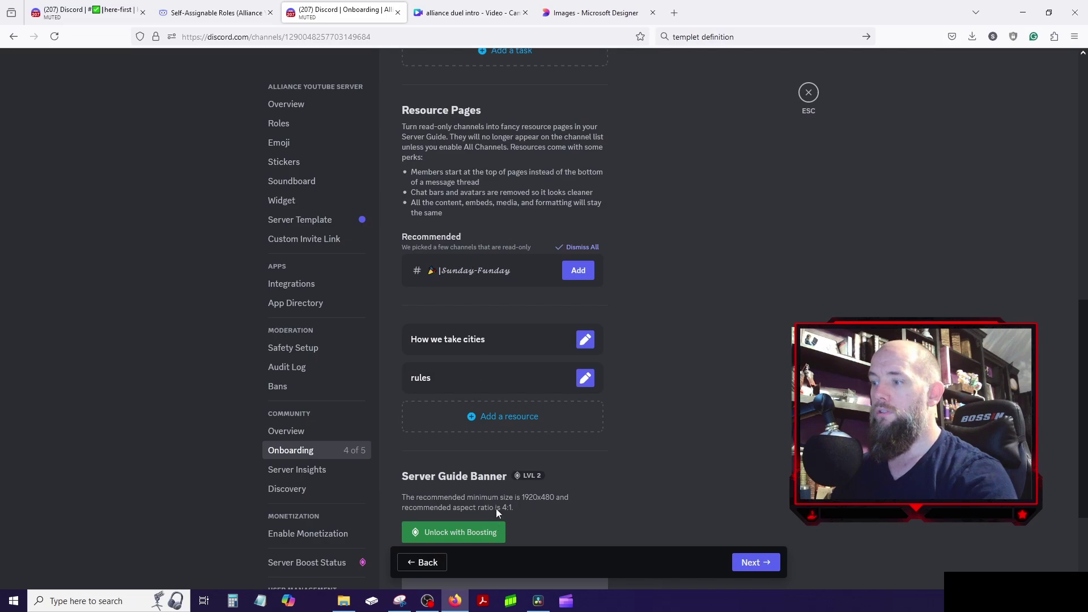
- Preview the onboarding questions as a new member and answer the alliance question with PX1
{"action": "scroll", "coordinate": [496, 508], "scroll_direction": "down", "scroll_amount": 2}
{"action": "left_click", "coordinate": [421, 563]}
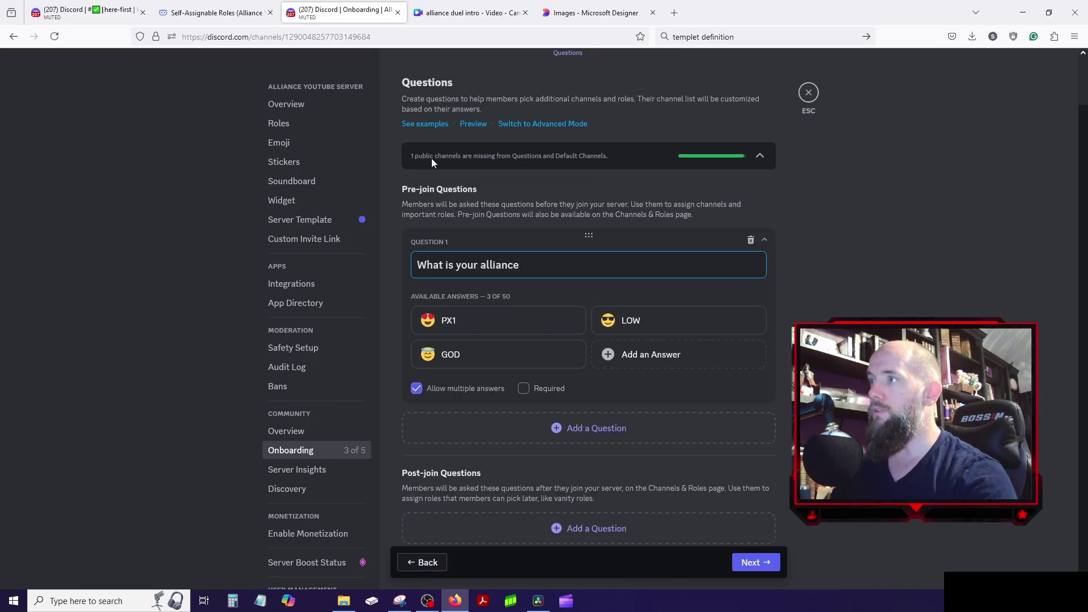
{"action": "left_click", "coordinate": [472, 125]}
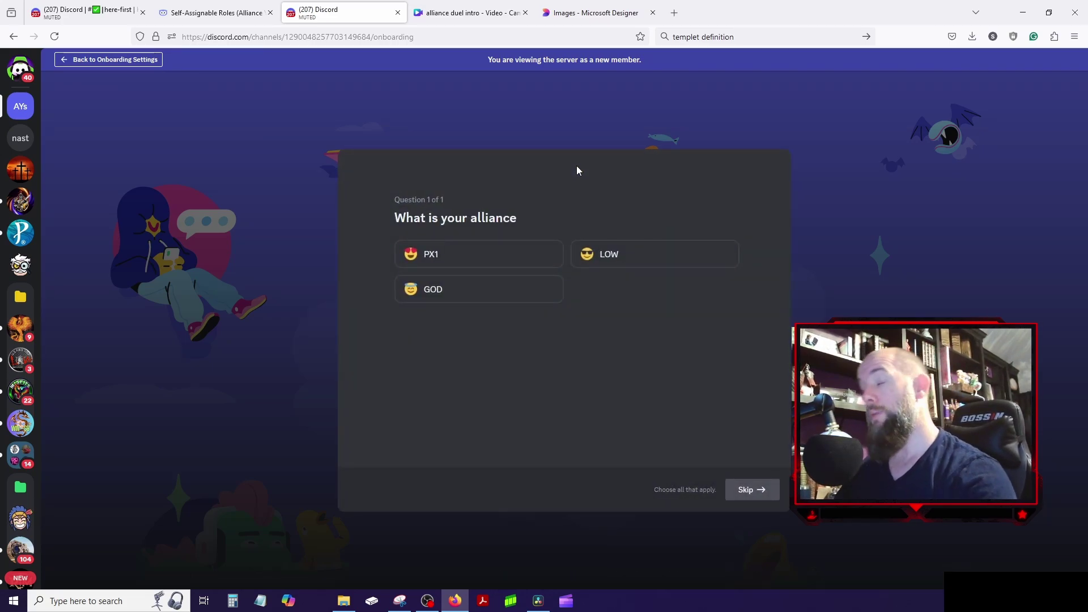
{"action": "left_click", "coordinate": [458, 264]}
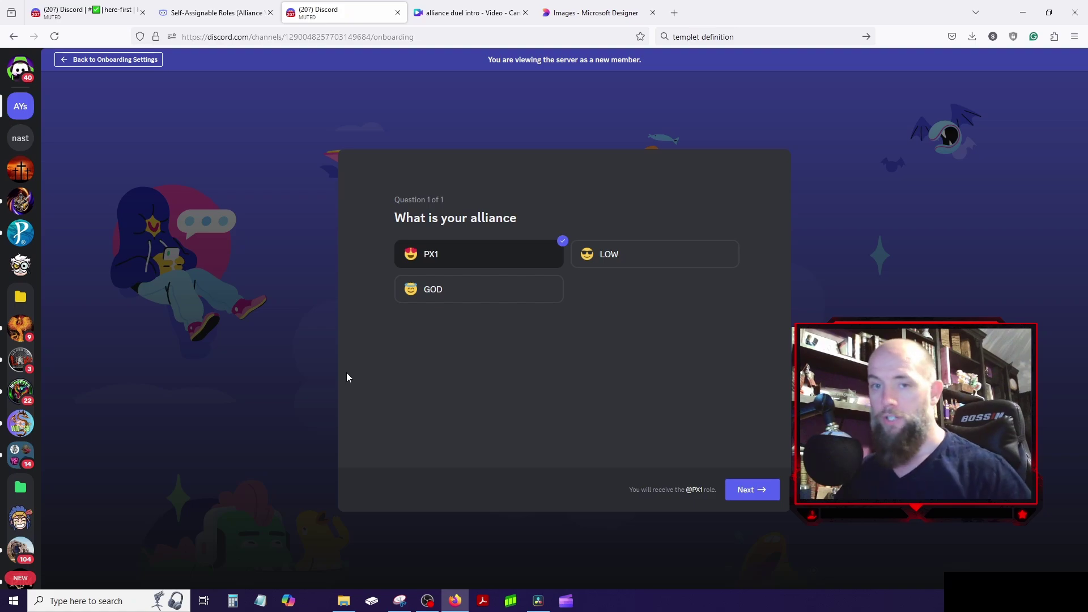
{"action": "left_click", "coordinate": [544, 255]}
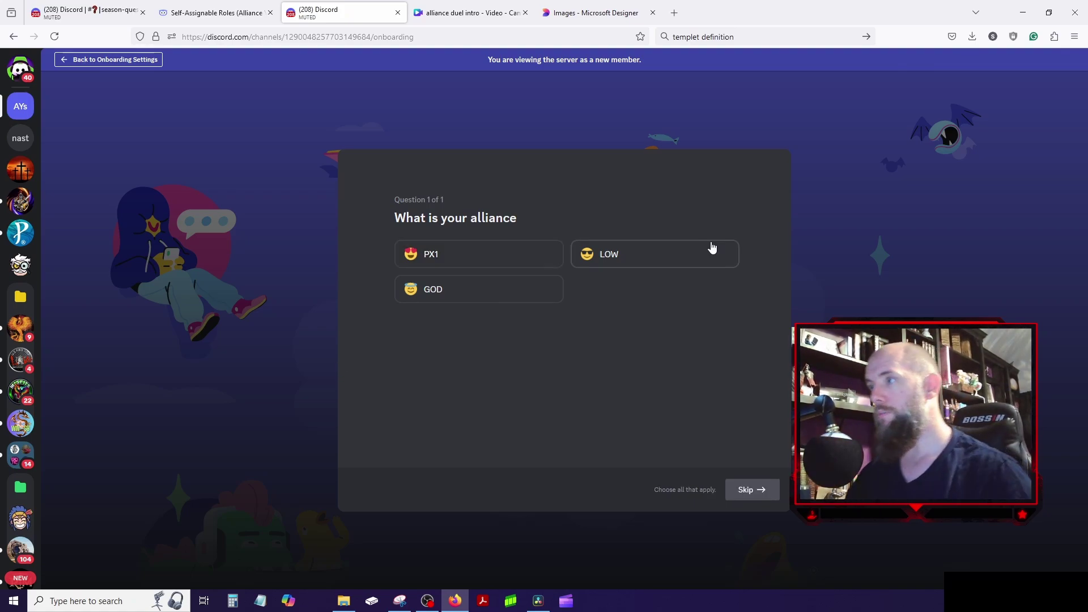
{"action": "left_click", "coordinate": [429, 256]}
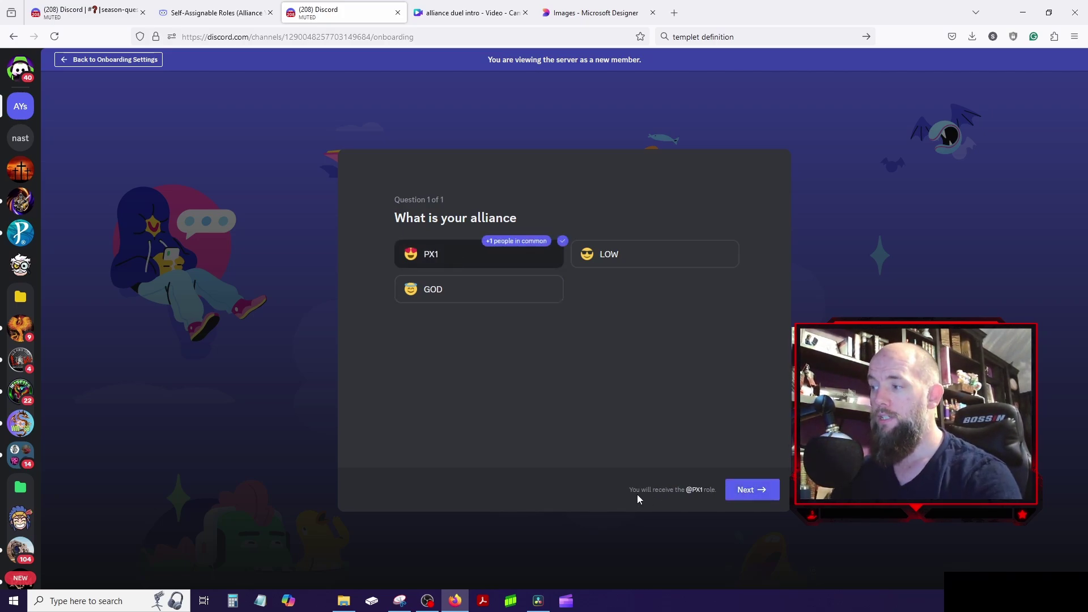
{"action": "left_click", "coordinate": [754, 490]}
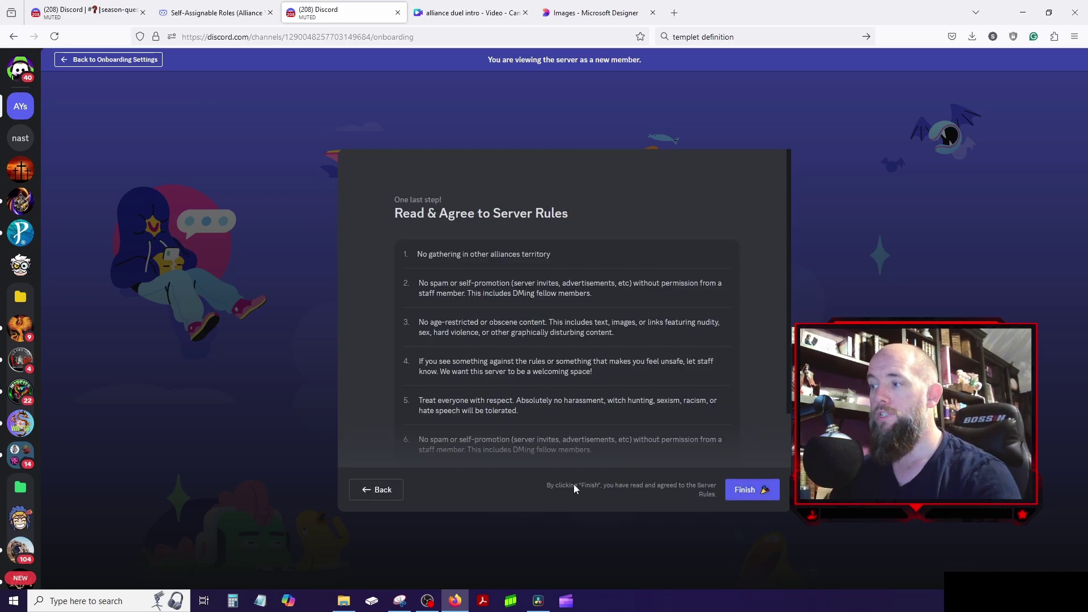
- Agree to the server rules in the preview and try the Read the rules task before returning to the Onboarding settings
{"action": "left_click", "coordinate": [743, 491]}
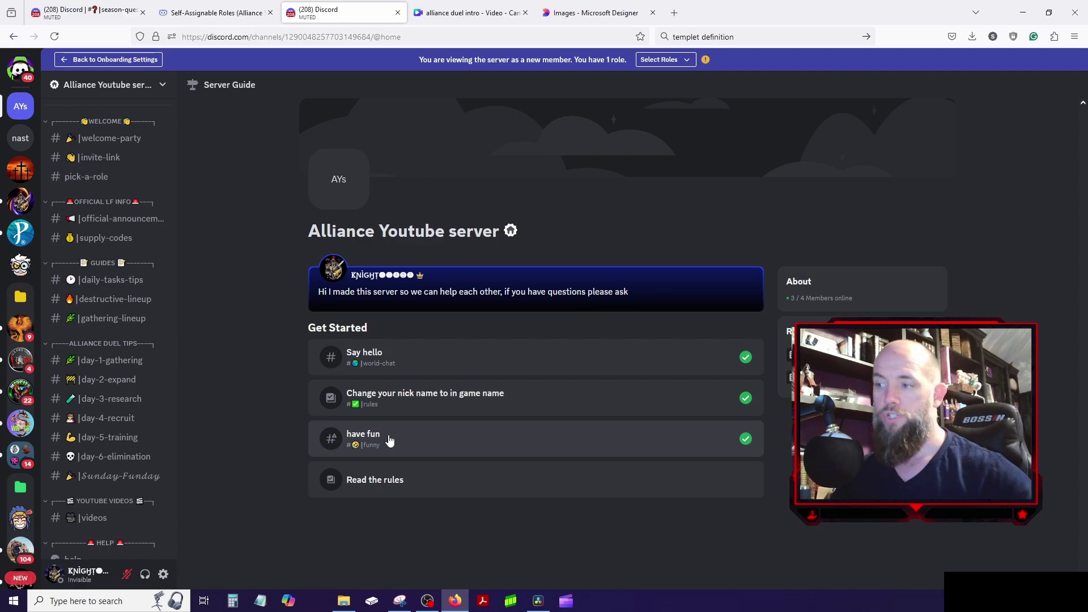
{"action": "left_click", "coordinate": [380, 481]}
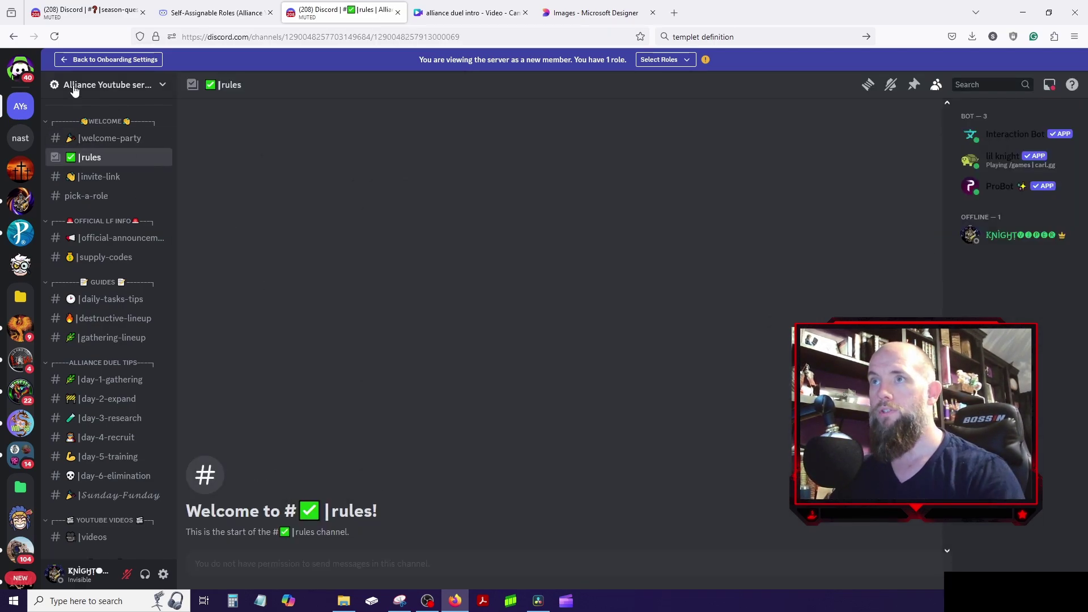
{"action": "left_click", "coordinate": [66, 60]}
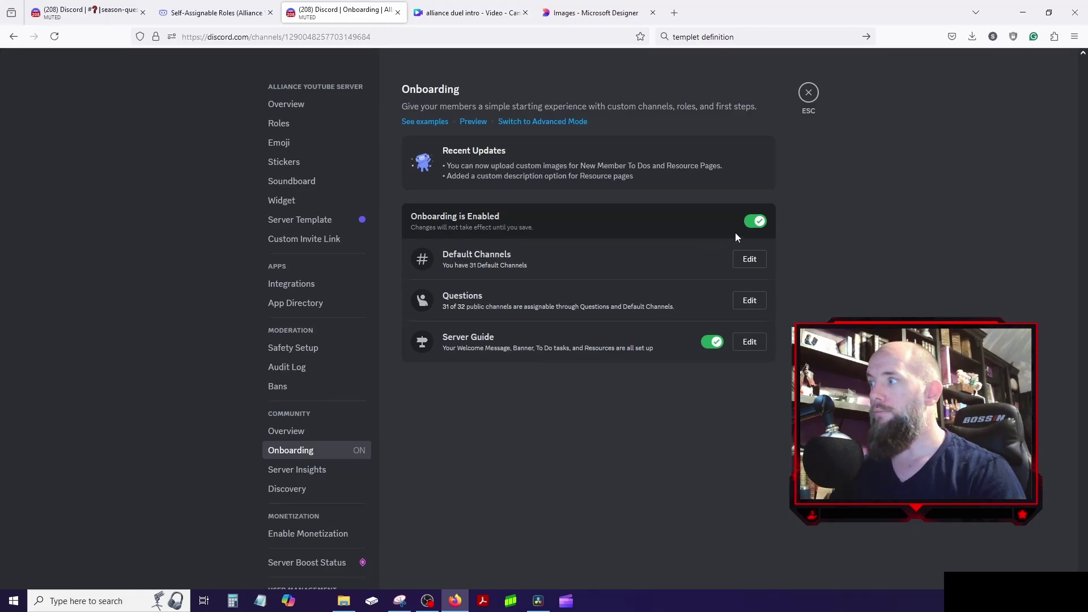
- Preview onboarding again as a new member with the PX1 answer, try the Say hello task, and return to the Onboarding settings
{"action": "left_click", "coordinate": [481, 120]}
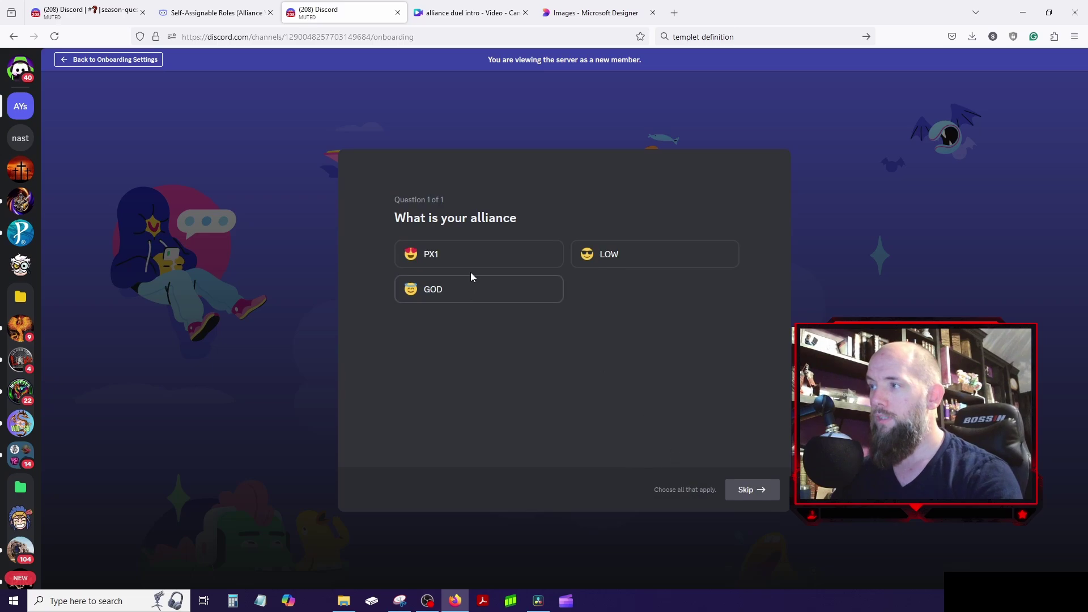
{"action": "left_click", "coordinate": [471, 260]}
{"action": "left_click", "coordinate": [753, 489]}
{"action": "left_click", "coordinate": [751, 490]}
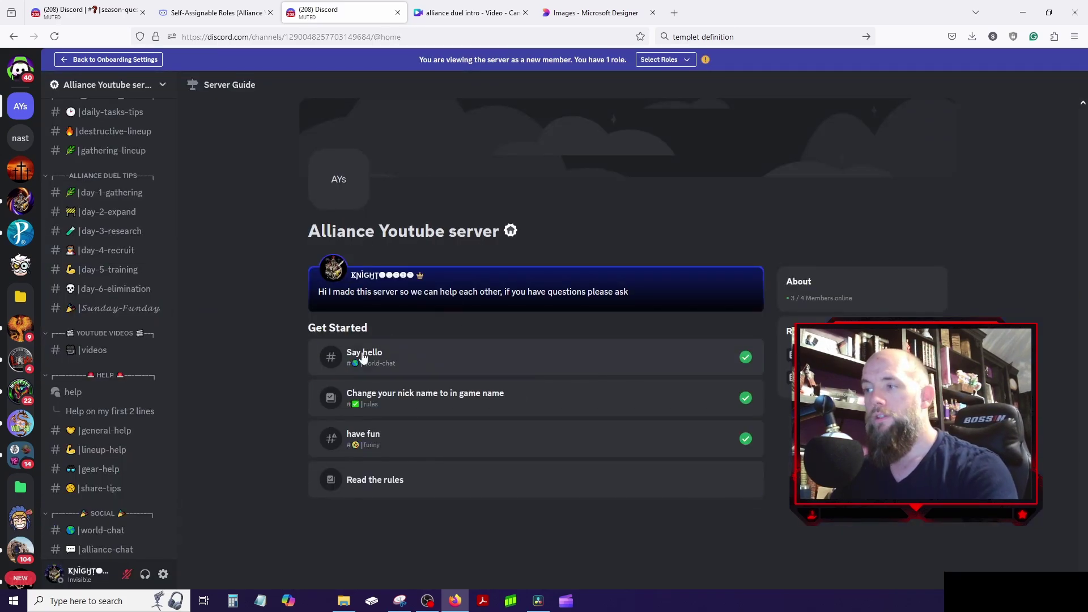
{"action": "left_click", "coordinate": [431, 356]}
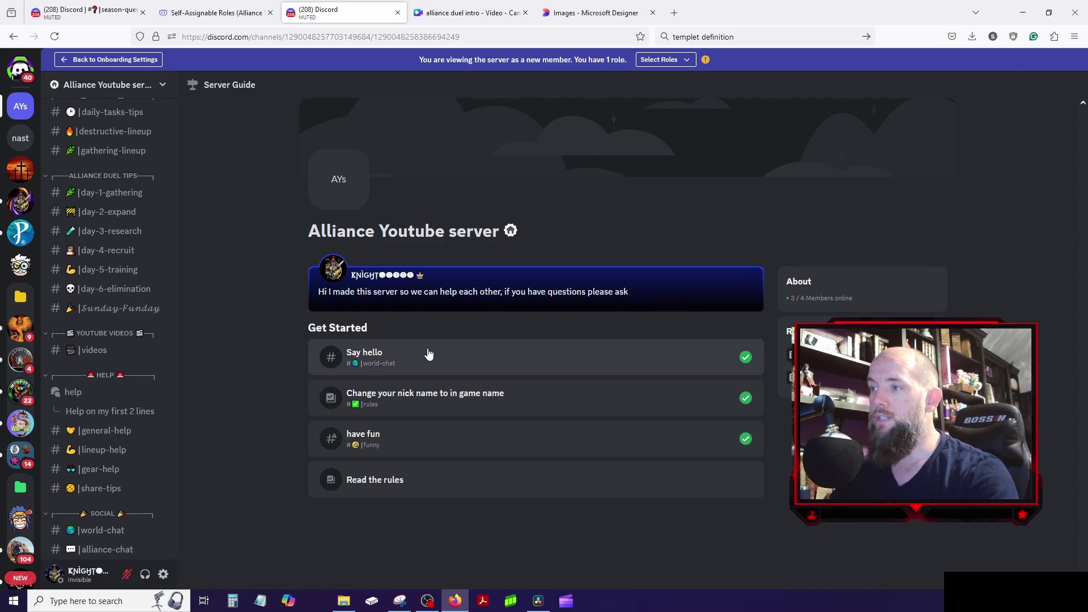
{"action": "left_click", "coordinate": [108, 60]}
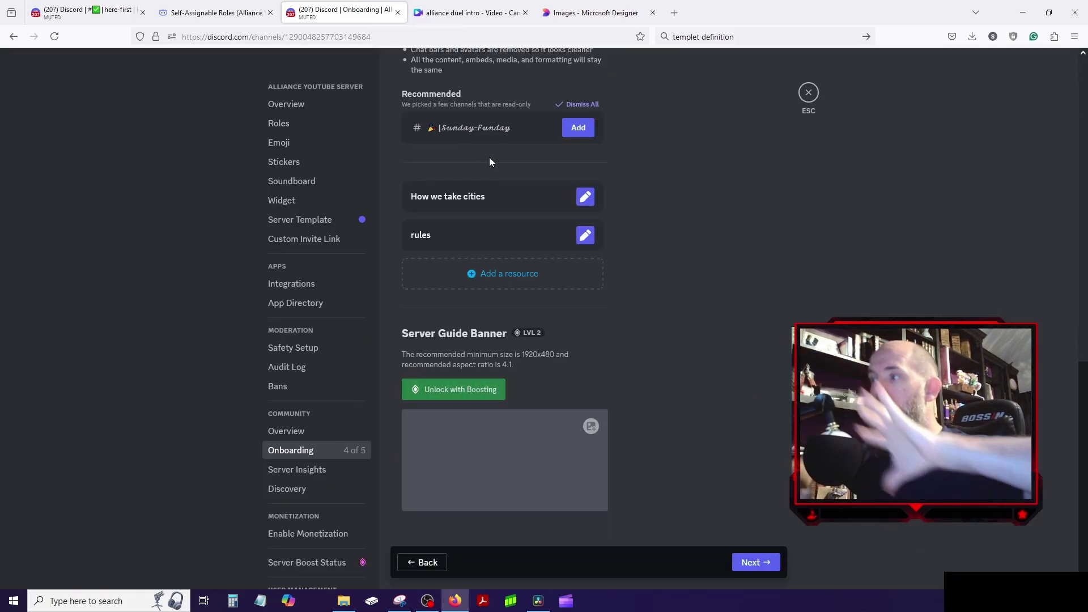
- Proceed from the Server Guide to the onboarding review, enable Onboarding for the server, and close the server settings
{"action": "left_click", "coordinate": [754, 566]}
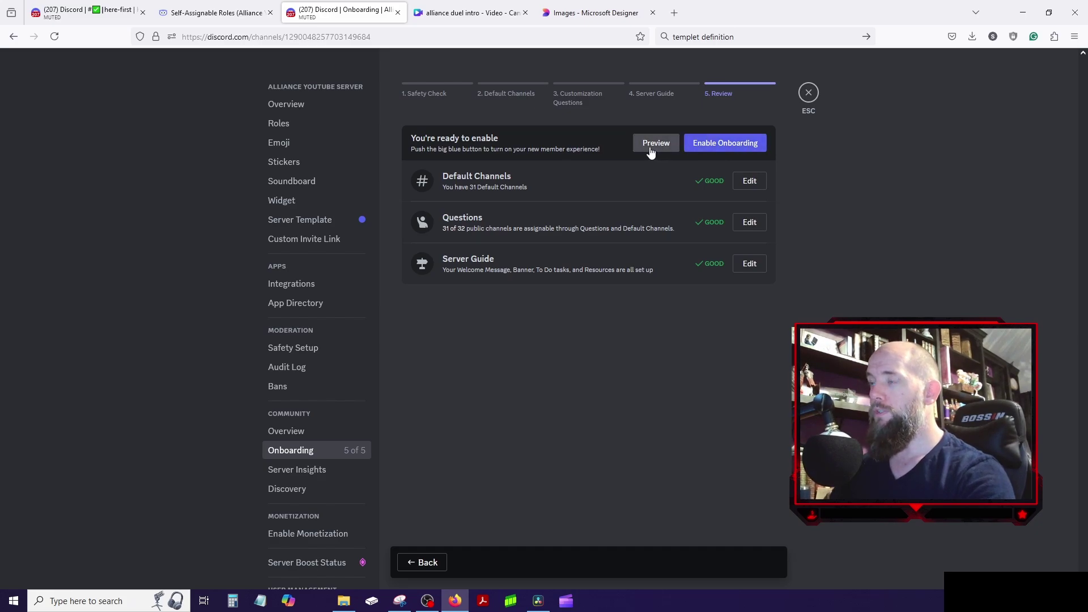
{"action": "left_click", "coordinate": [717, 144]}
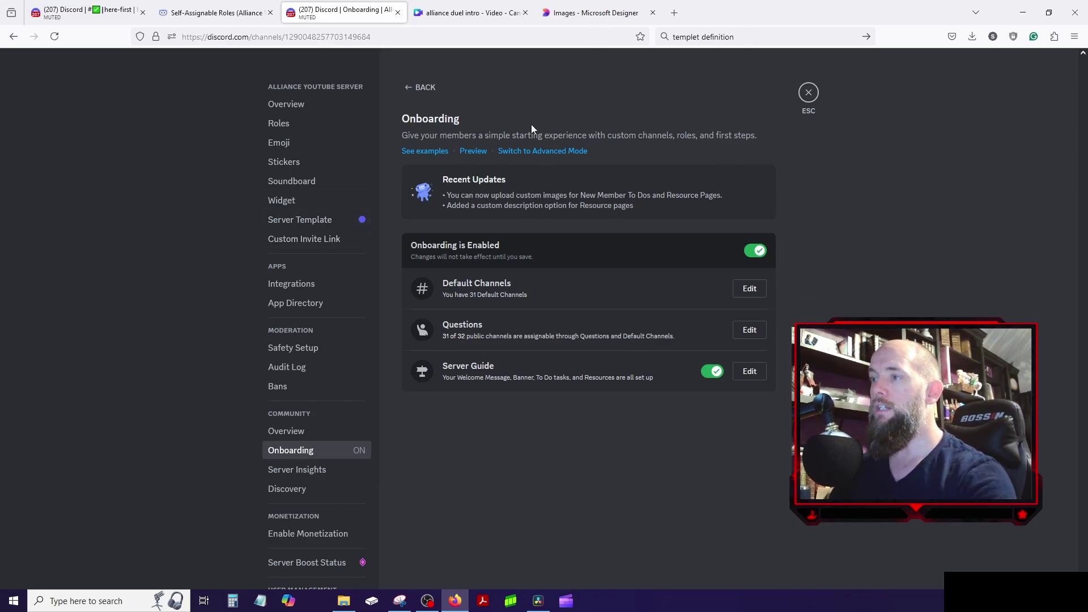
{"action": "left_click", "coordinate": [809, 93]}
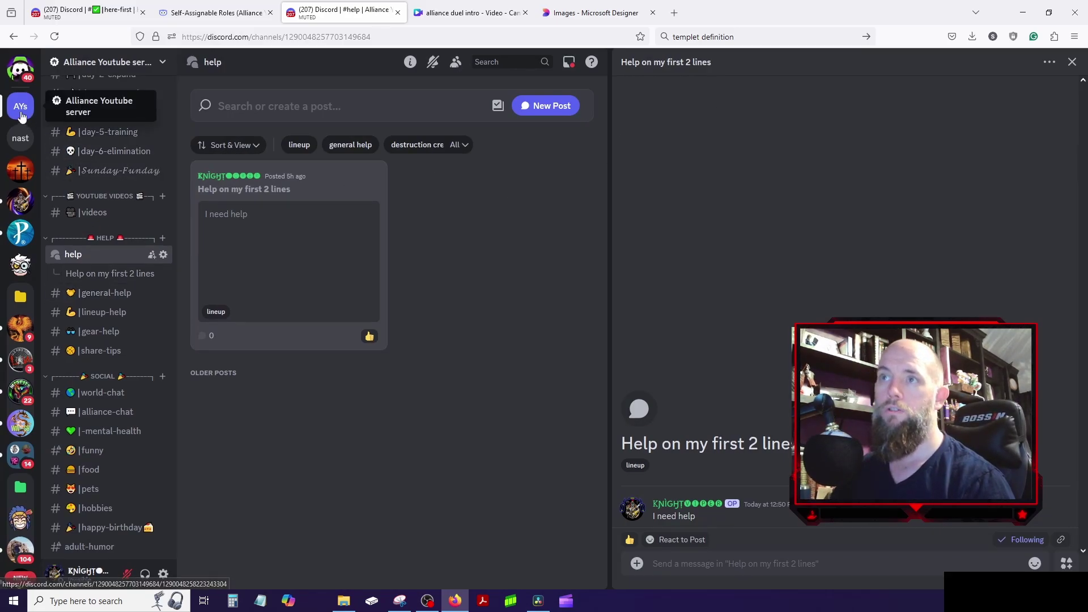
- Look through the Alliance Youtube server's channel list, from the help channels up to the Server Guide and welcome channels
{"action": "scroll", "coordinate": [146, 303], "scroll_direction": "up", "scroll_amount": 4}
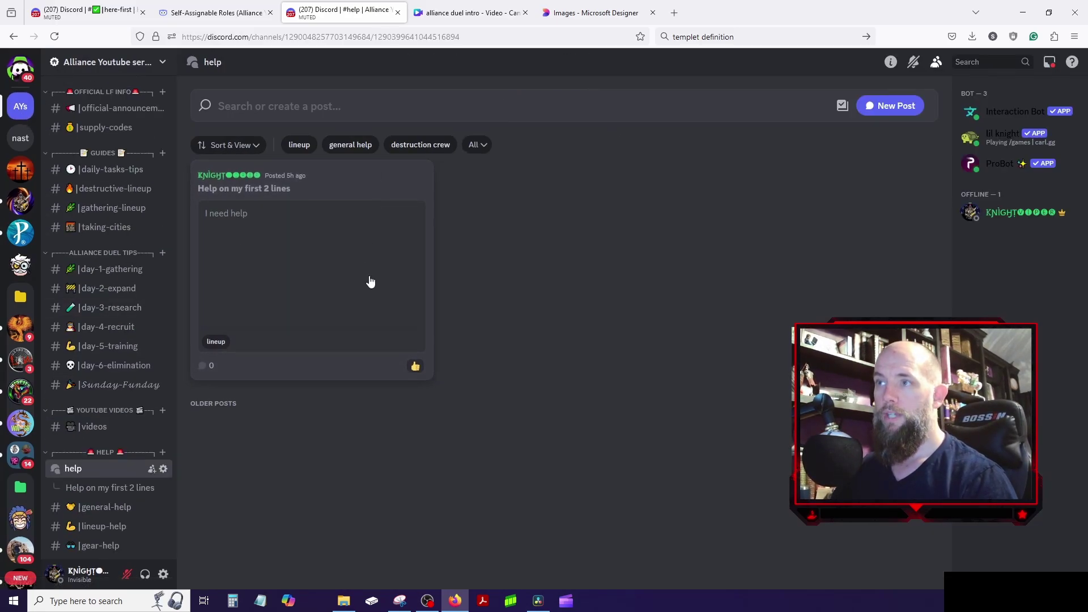
{"action": "scroll", "coordinate": [119, 364], "scroll_direction": "up", "scroll_amount": 6}
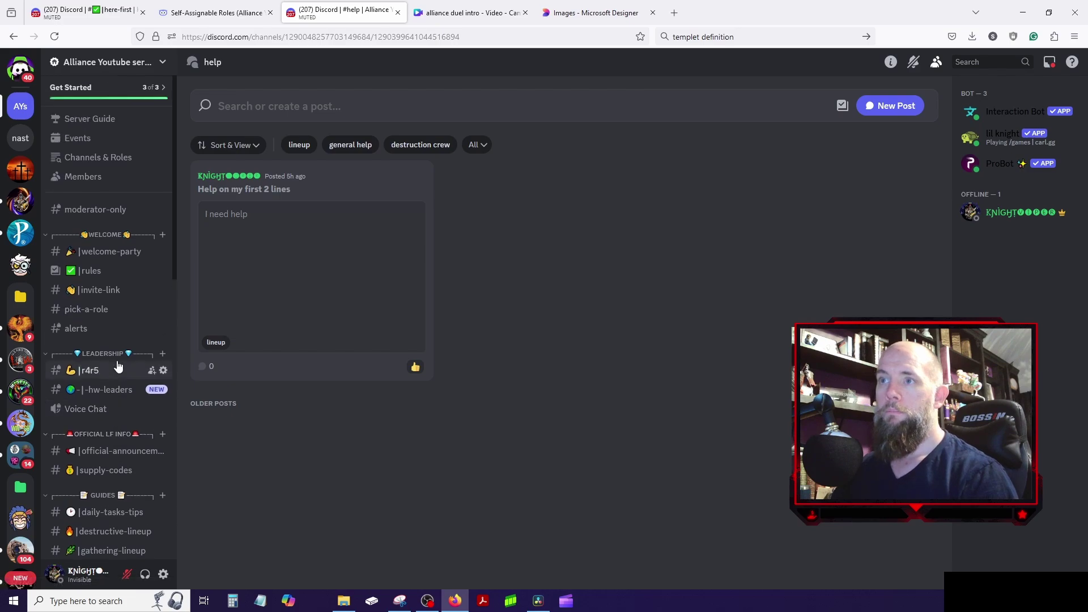
{"action": "scroll", "coordinate": [124, 261], "scroll_direction": "down", "scroll_amount": 1}
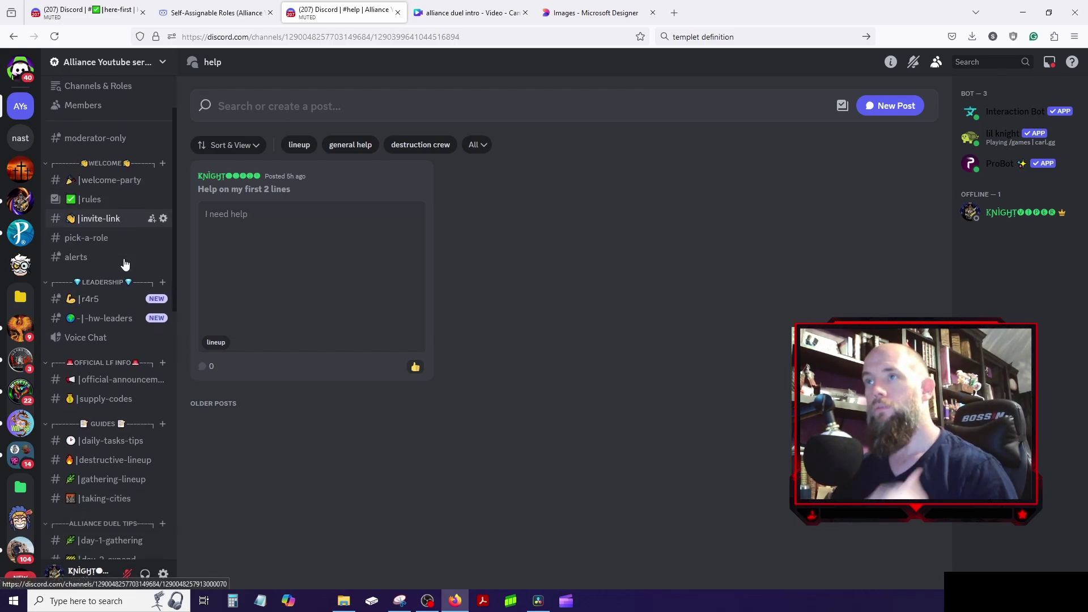